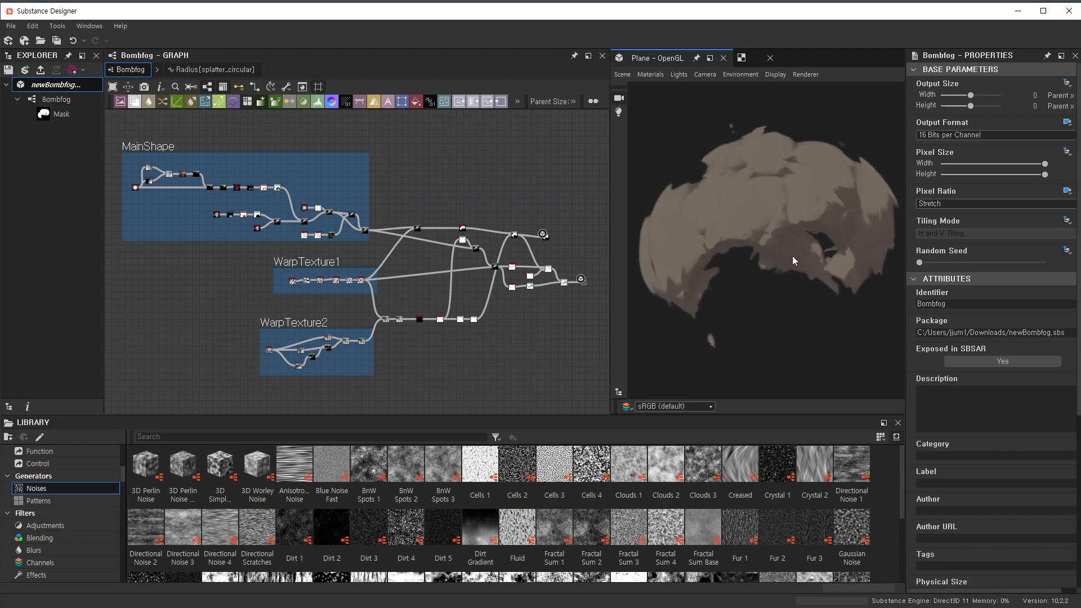
- Find the TimeTest input parameter in the graph's properties and try out its default value
{"action": "scroll", "coordinate": [920, 262], "scroll_direction": "down", "scroll_amount": 8}
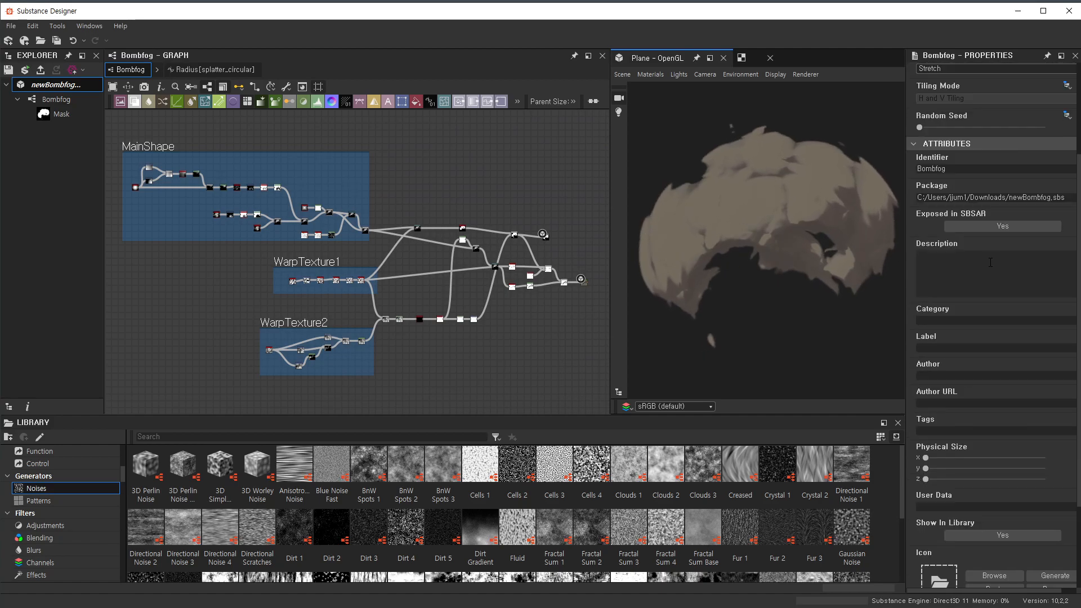
{"action": "left_click", "coordinate": [919, 537]}
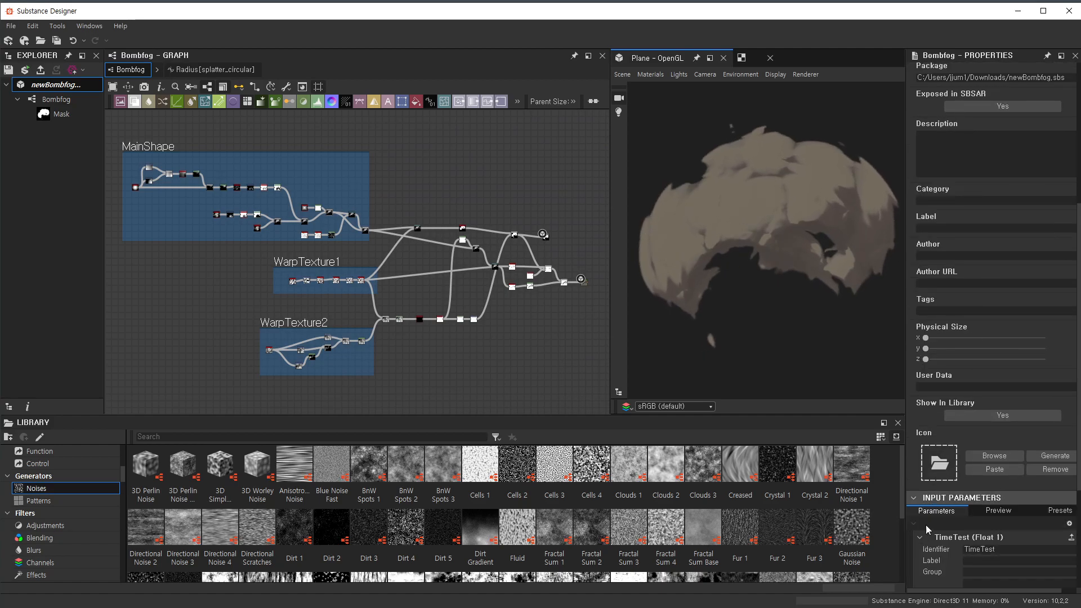
{"action": "scroll", "coordinate": [986, 477], "scroll_direction": "down", "scroll_amount": 3}
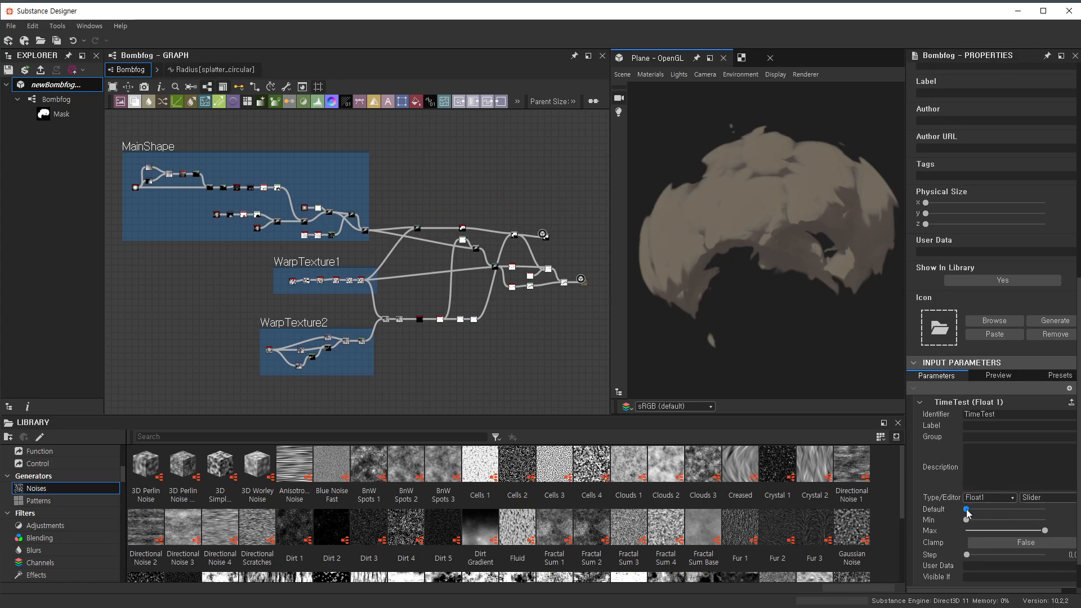
{"action": "mouse_move", "coordinate": [968, 514]}
{"action": "left_mouse_down"}
{"action": "mouse_move", "coordinate": [1032, 514]}
{"action": "mouse_move", "coordinate": [959, 523]}
{"action": "left_mouse_up"}
- Examine how the MainShape, WarpTexture1 and WarpTexture2 frames connect to the rest of the Bombfog graph
{"action": "scroll", "coordinate": [315, 298], "scroll_direction": "up", "scroll_amount": 2}
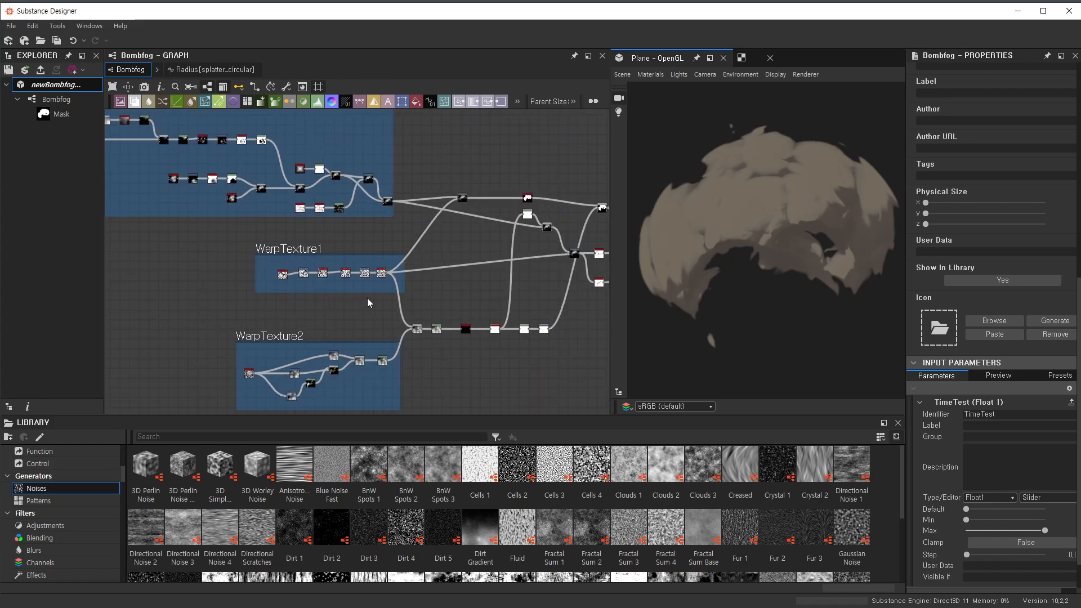
{"action": "middle_click_drag", "start_coordinate": [343, 327], "coordinate": [341, 292]}
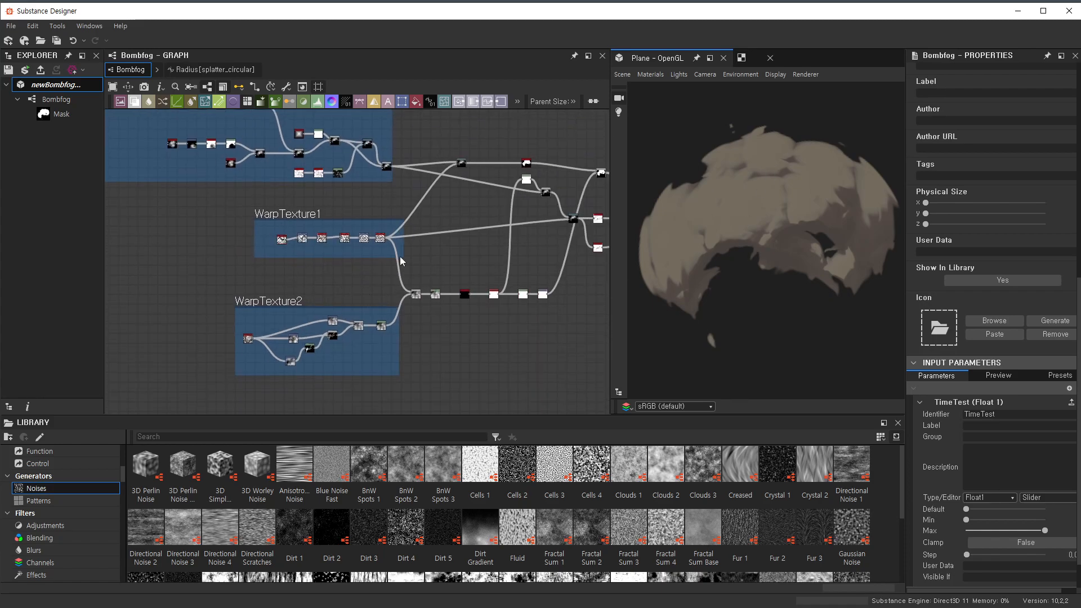
{"action": "middle_click_drag", "start_coordinate": [490, 331], "coordinate": [372, 337]}
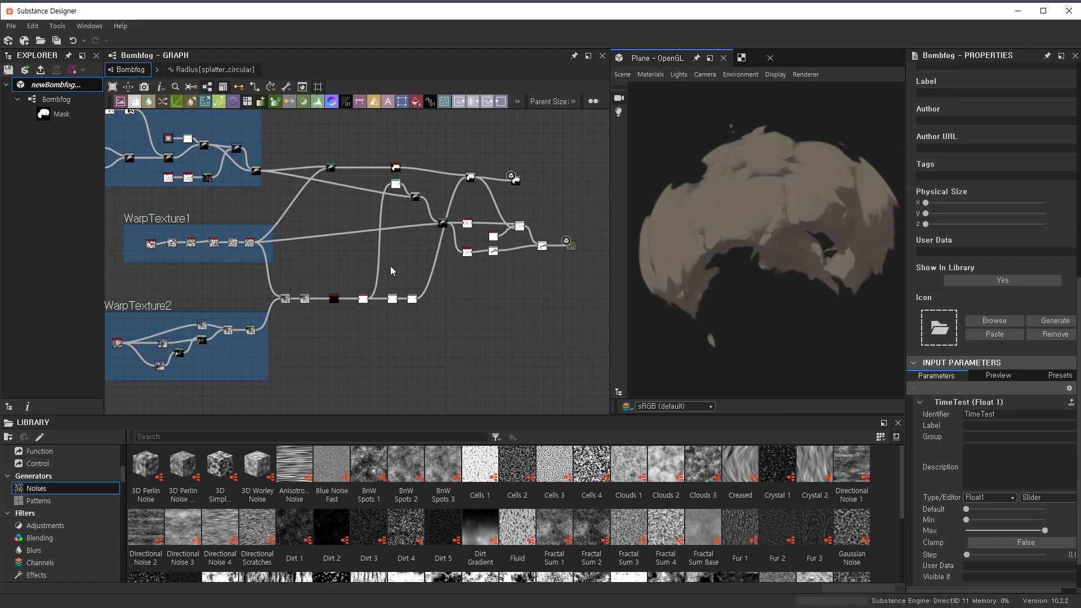
{"action": "middle_click_drag", "start_coordinate": [220, 246], "coordinate": [355, 252]}
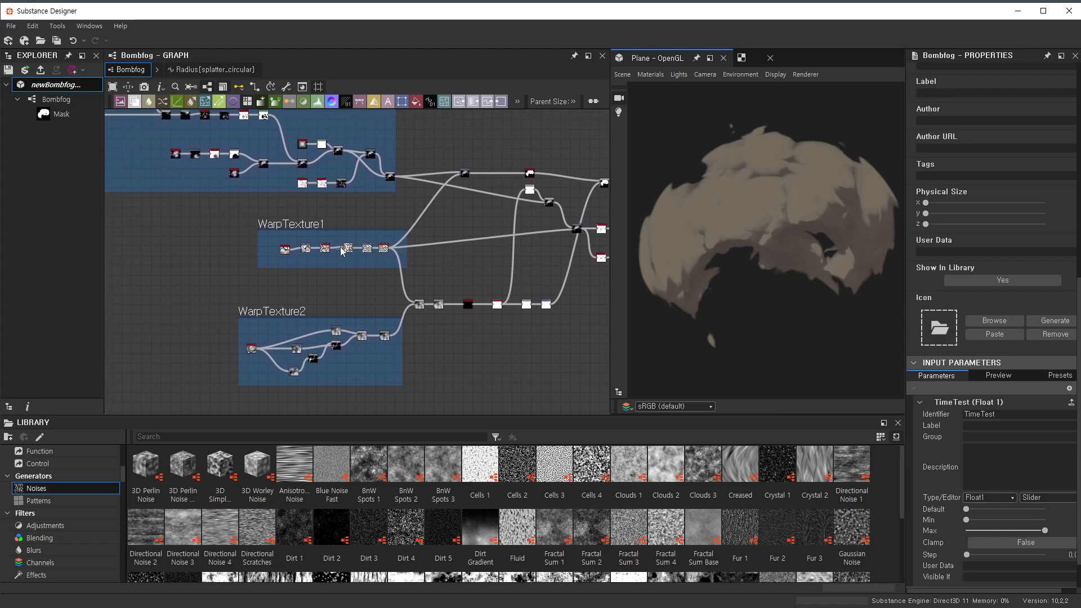
{"action": "scroll", "coordinate": [303, 257], "scroll_direction": "down", "scroll_amount": 3}
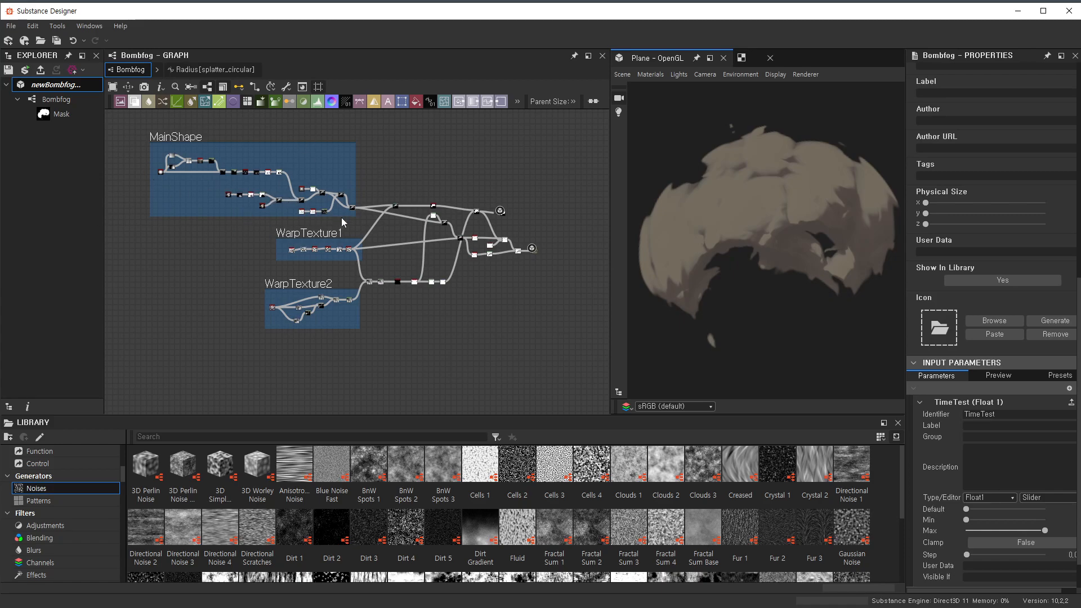
{"action": "scroll", "coordinate": [249, 218], "scroll_direction": "up", "scroll_amount": 5}
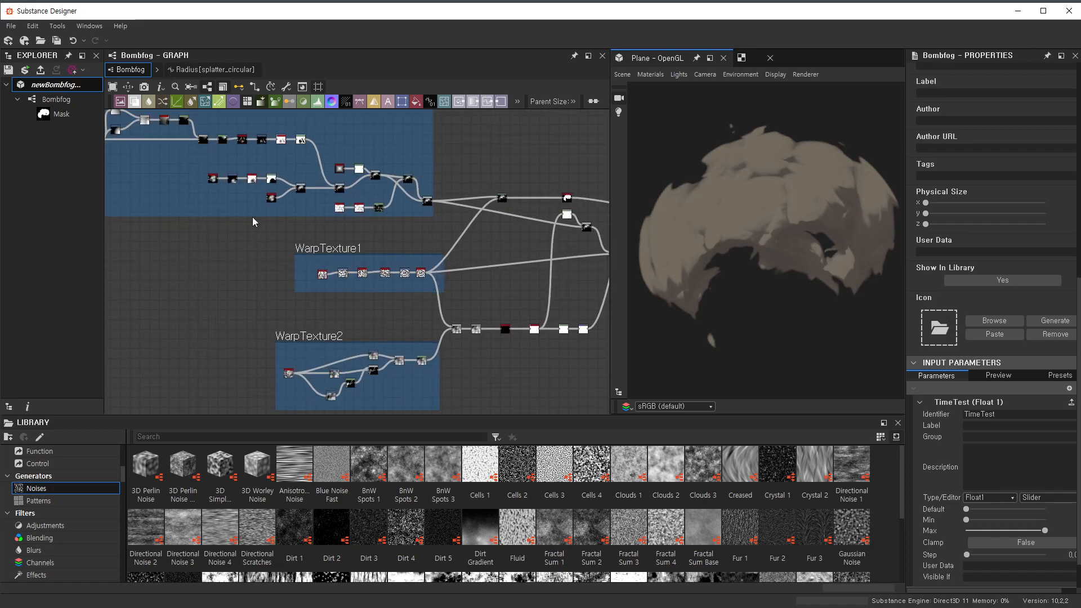
{"action": "scroll", "coordinate": [280, 269], "scroll_direction": "up", "scroll_amount": 5}
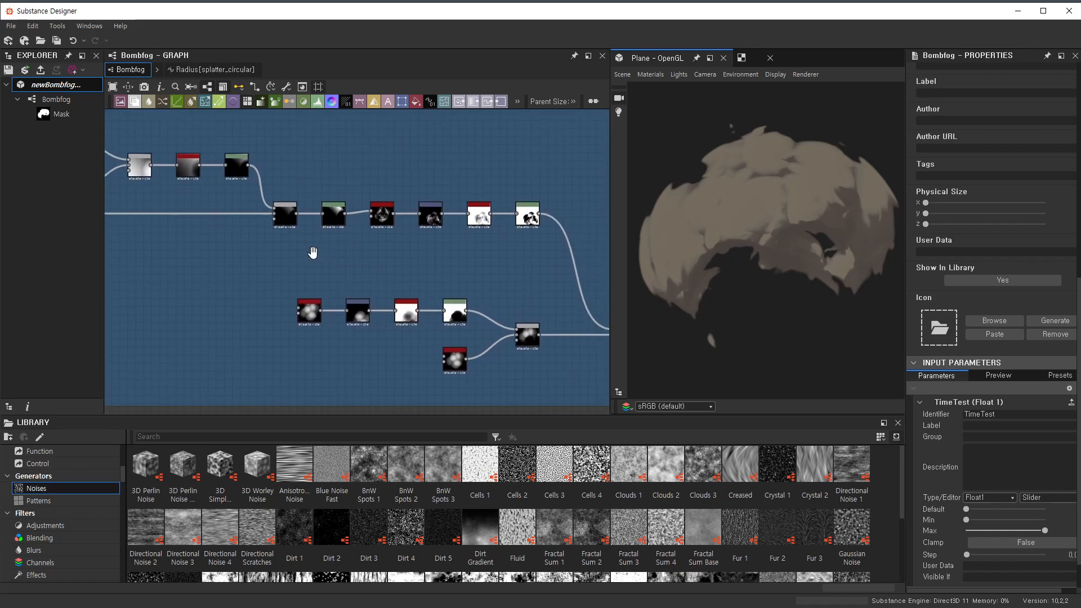
- Preview the two Splatter Circular nodes in the lower rows of MainShape and the Min (Darken) Blend that combines them
{"action": "double_click", "coordinate": [352, 313]}
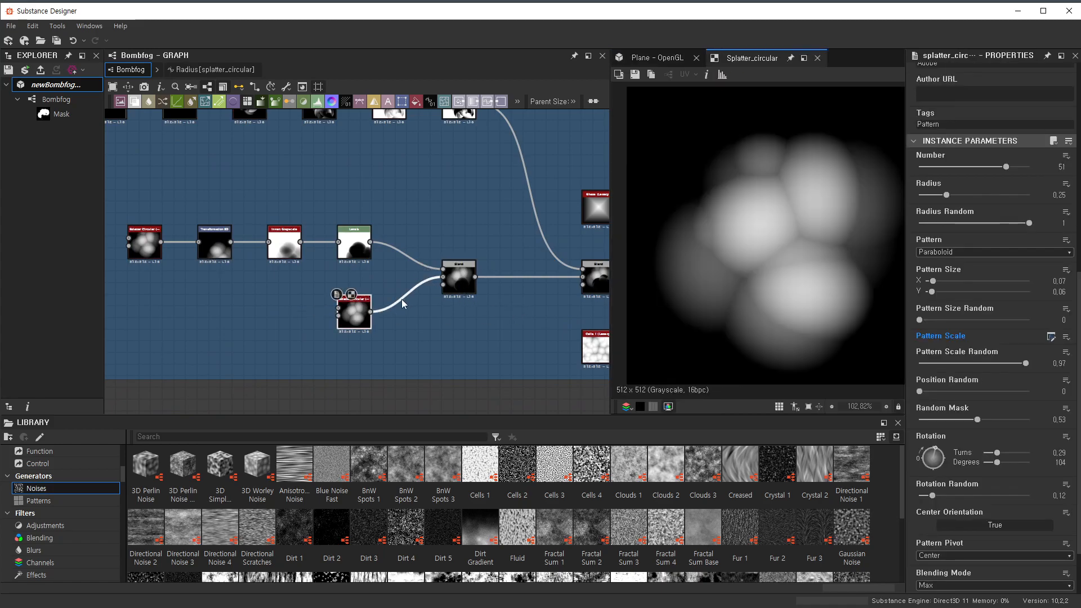
{"action": "double_click", "coordinate": [145, 243]}
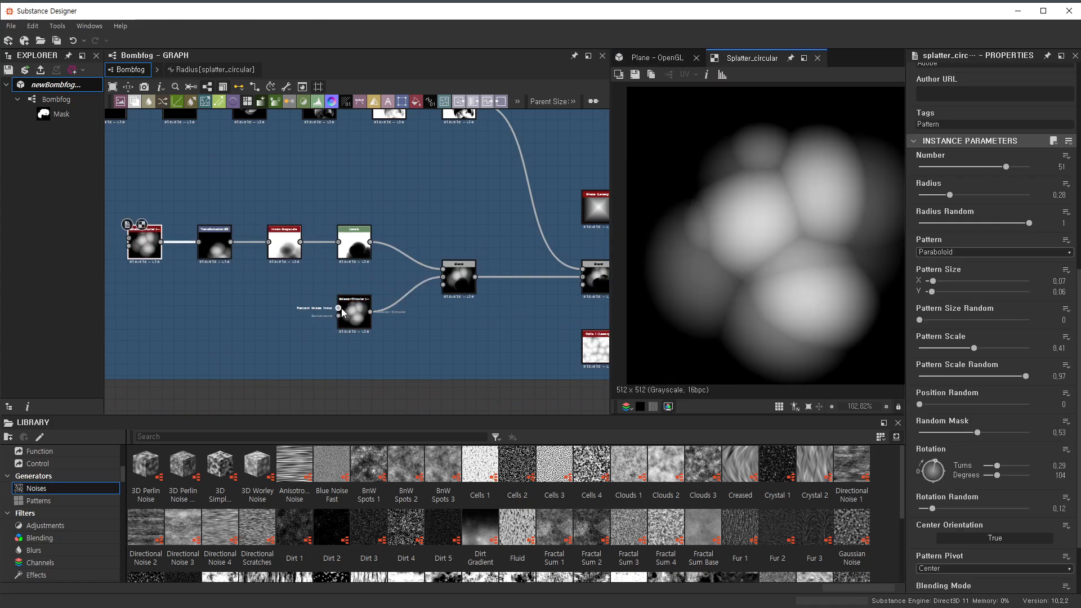
{"action": "double_click", "coordinate": [459, 277]}
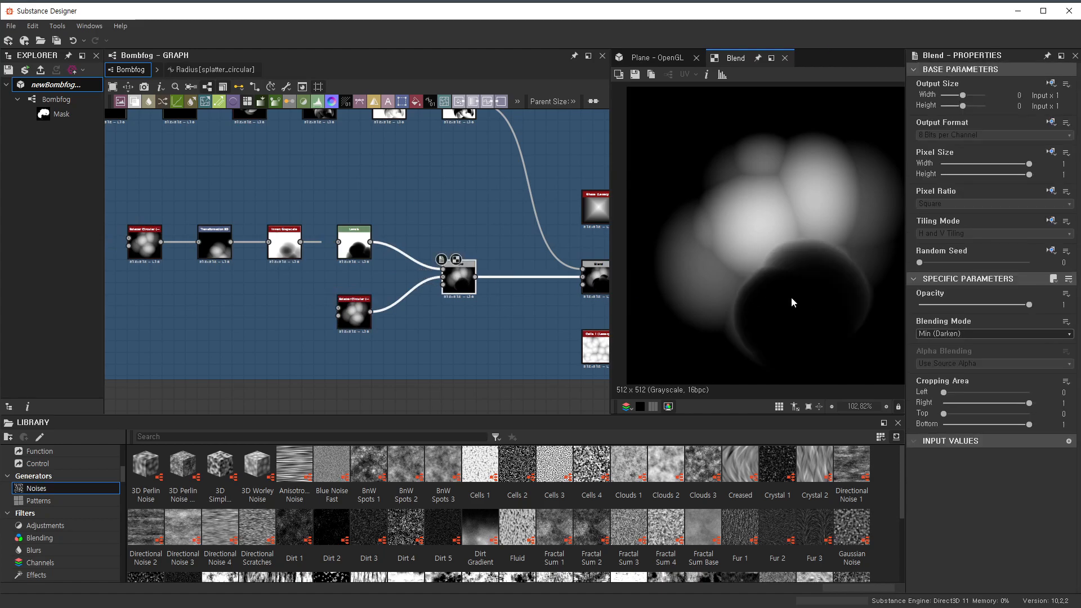
{"action": "scroll", "coordinate": [490, 290], "scroll_direction": "down", "scroll_amount": 1}
{"action": "middle_click_drag", "start_coordinate": [491, 290], "coordinate": [422, 288]}
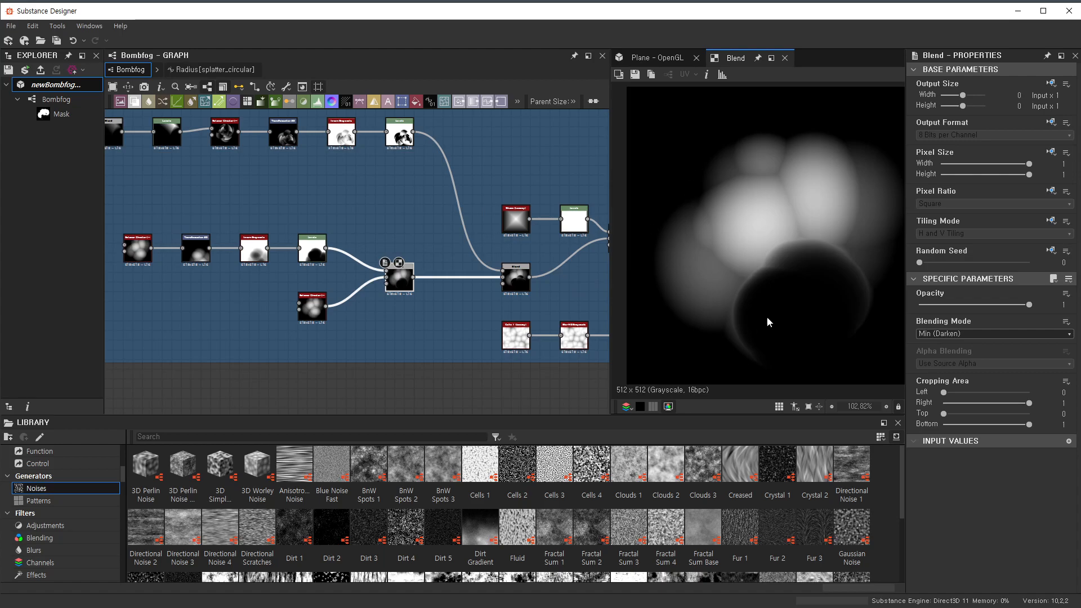
- Preview the upper row's Splatter Circular node and the Multiply Blend that joins both rows of MainShape
{"action": "double_click", "coordinate": [225, 134]}
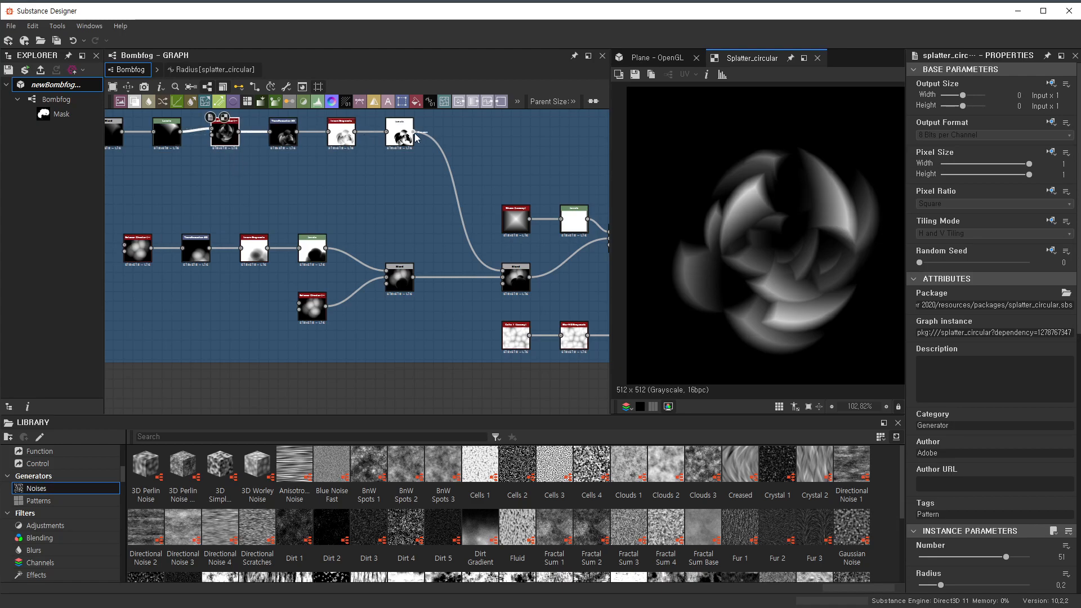
{"action": "double_click", "coordinate": [515, 282]}
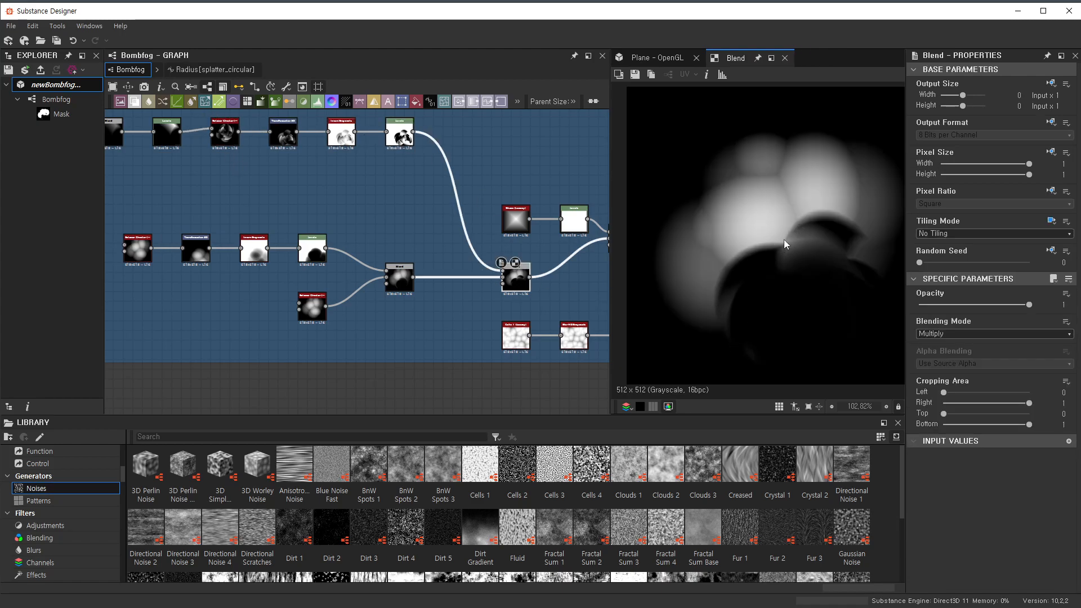
{"action": "scroll", "coordinate": [525, 277], "scroll_direction": "down", "scroll_amount": 1}
{"action": "middle_click_drag", "start_coordinate": [526, 279], "coordinate": [372, 237]}
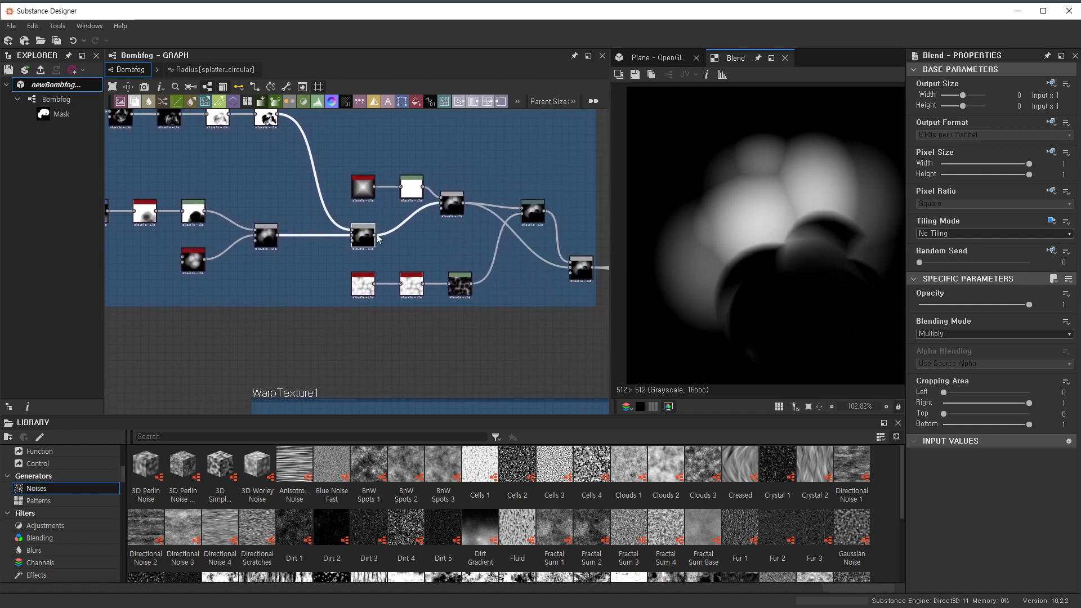
- Preview the Warp node at the end of MainShape and the final Max (Lighten) Blend
{"action": "scroll", "coordinate": [372, 237], "scroll_direction": "up", "scroll_amount": 2}
{"action": "scroll", "coordinate": [458, 268], "scroll_direction": "down", "scroll_amount": 1}
{"action": "middle_click_drag", "start_coordinate": [458, 268], "coordinate": [301, 268]}
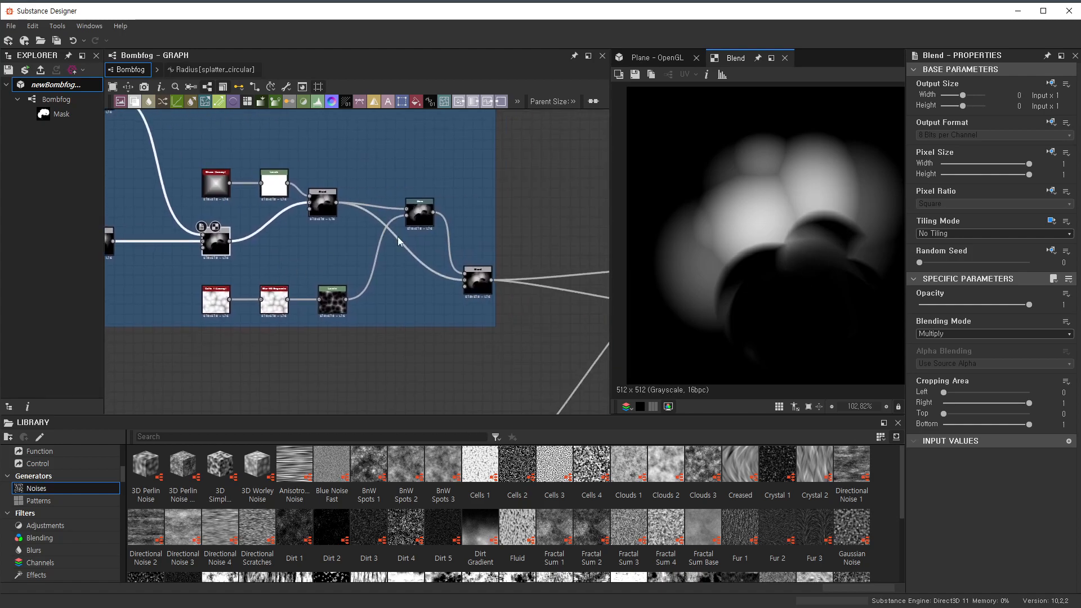
{"action": "double_click", "coordinate": [421, 214]}
{"action": "double_click", "coordinate": [479, 287]}
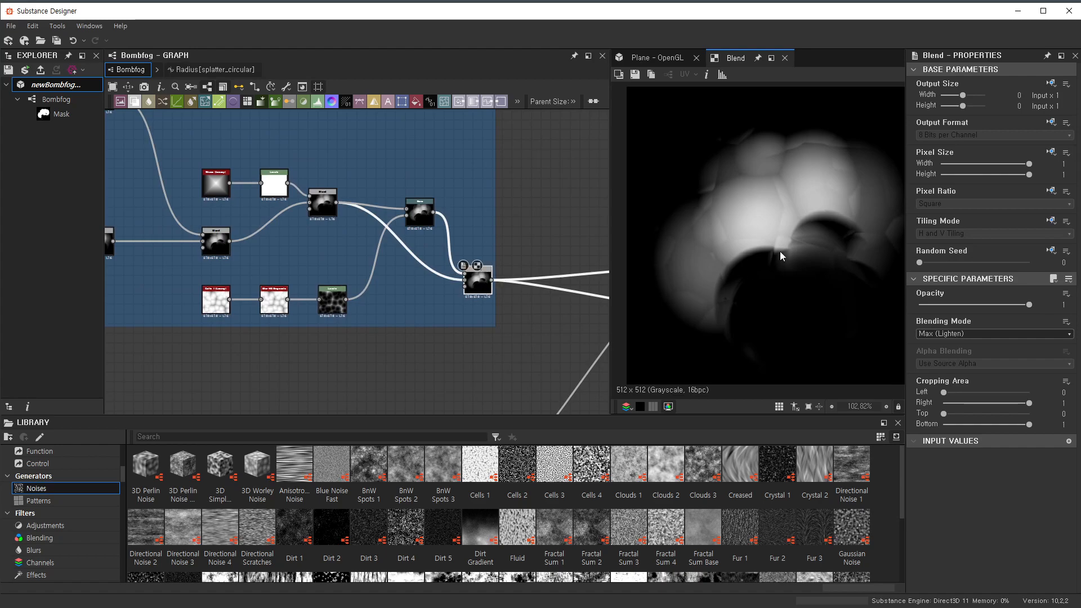
{"action": "scroll", "coordinate": [428, 178], "scroll_direction": "down", "scroll_amount": 2}
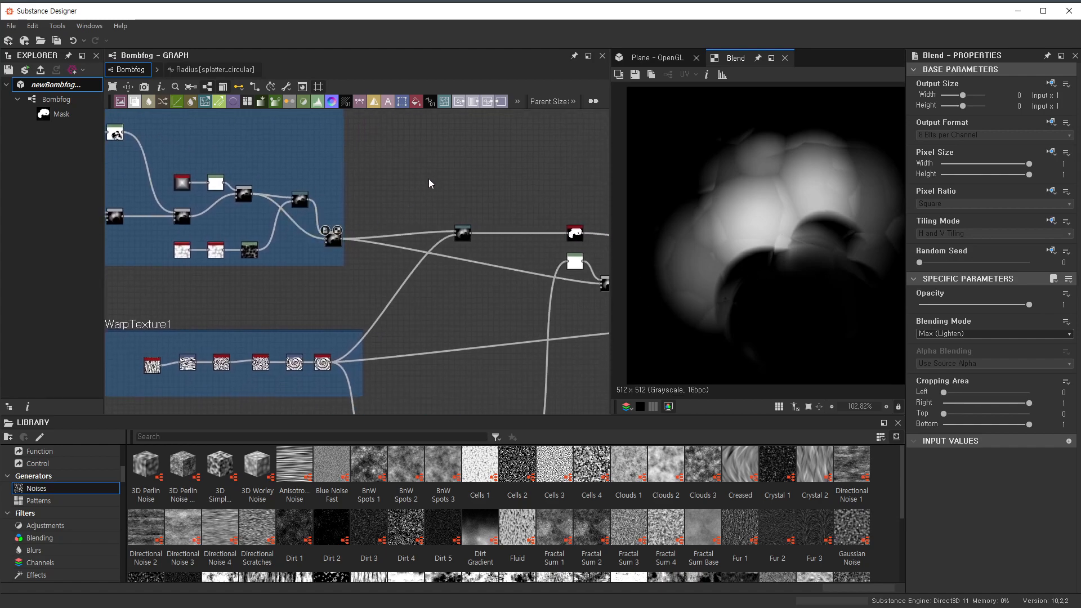
- Add a Histogram Scan node outside the MainShape frame and connect the frame's final Blend output to it
{"action": "key", "text": "space"}
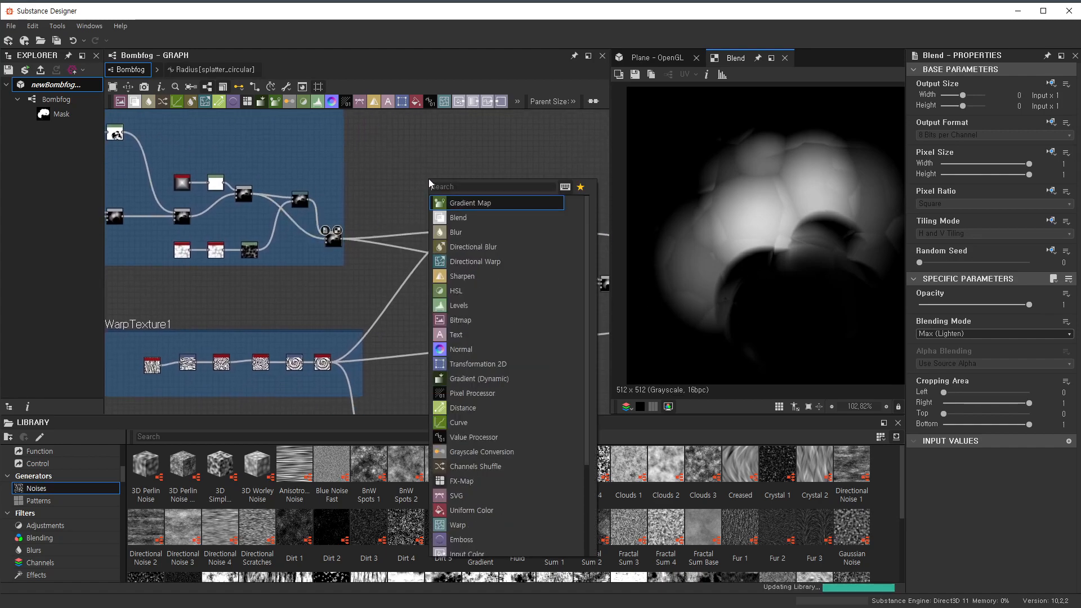
{"action": "type", "text": "hist"}
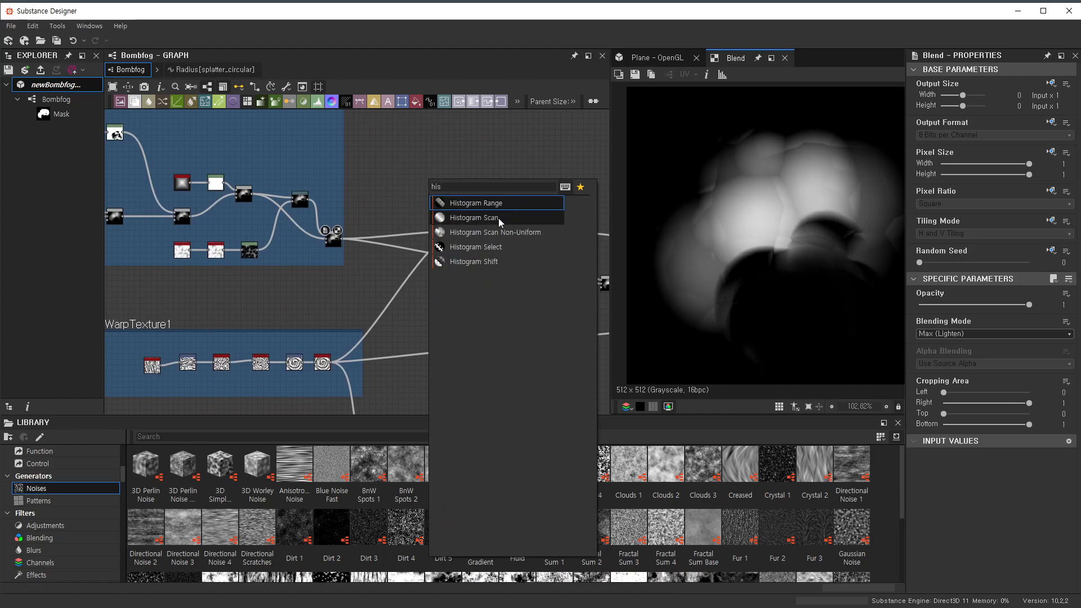
{"action": "left_click", "coordinate": [498, 217]}
{"action": "scroll", "coordinate": [396, 209], "scroll_direction": "up", "scroll_amount": 2}
{"action": "left_click_drag", "start_coordinate": [302, 261], "coordinate": [410, 214]}
{"action": "scroll", "coordinate": [982, 450], "scroll_direction": "down", "scroll_amount": 2}
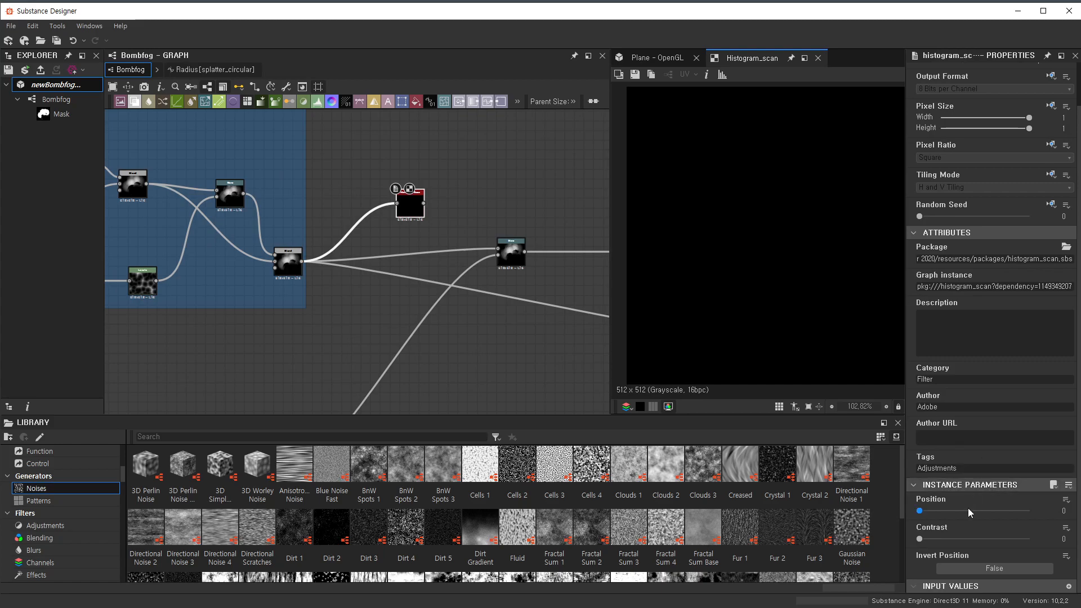
- Set the Histogram Scan's Position to 0.9 and its Contrast to 0.84
{"action": "left_click_drag", "start_coordinate": [969, 510], "coordinate": [1003, 511]}
{"action": "left_click_drag", "start_coordinate": [919, 539], "coordinate": [1013, 514]}
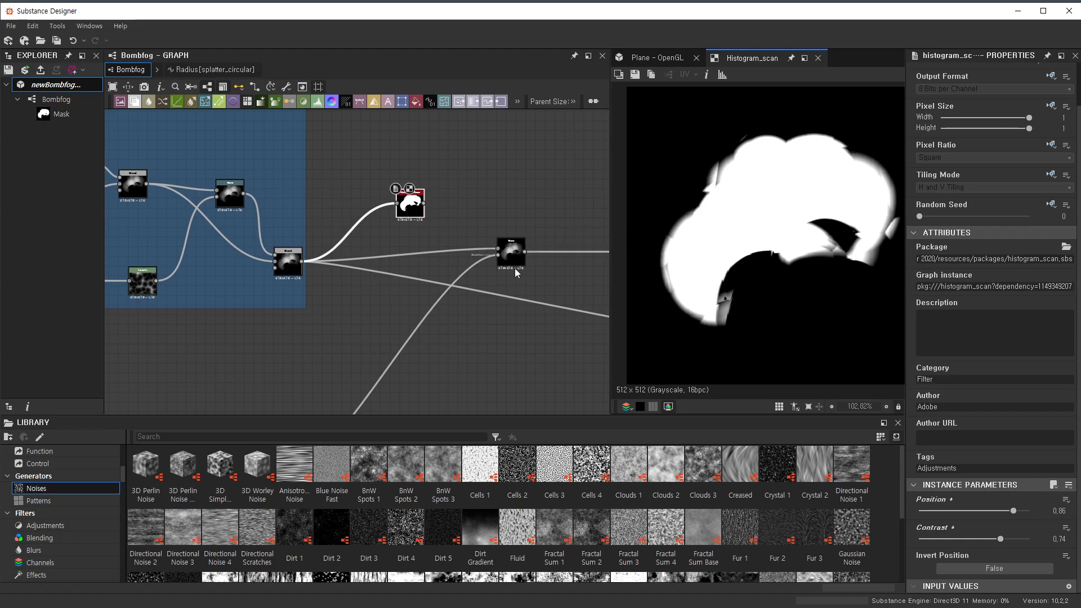
{"action": "left_click_drag", "start_coordinate": [1013, 511], "coordinate": [1013, 543]}
- Examine the WarpTexture1 frame and its connection to the Warp node after MainShape
{"action": "scroll", "coordinate": [346, 283], "scroll_direction": "down", "scroll_amount": 3}
{"action": "middle_click_drag", "start_coordinate": [346, 283], "coordinate": [434, 231]}
{"action": "scroll", "coordinate": [346, 264], "scroll_direction": "down", "scroll_amount": 2}
{"action": "scroll", "coordinate": [347, 269], "scroll_direction": "up", "scroll_amount": 1}
{"action": "scroll", "coordinate": [429, 241], "scroll_direction": "up", "scroll_amount": 2}
{"action": "middle_click_drag", "start_coordinate": [416, 180], "coordinate": [342, 294]}
{"action": "scroll", "coordinate": [343, 294], "scroll_direction": "up", "scroll_amount": 2}
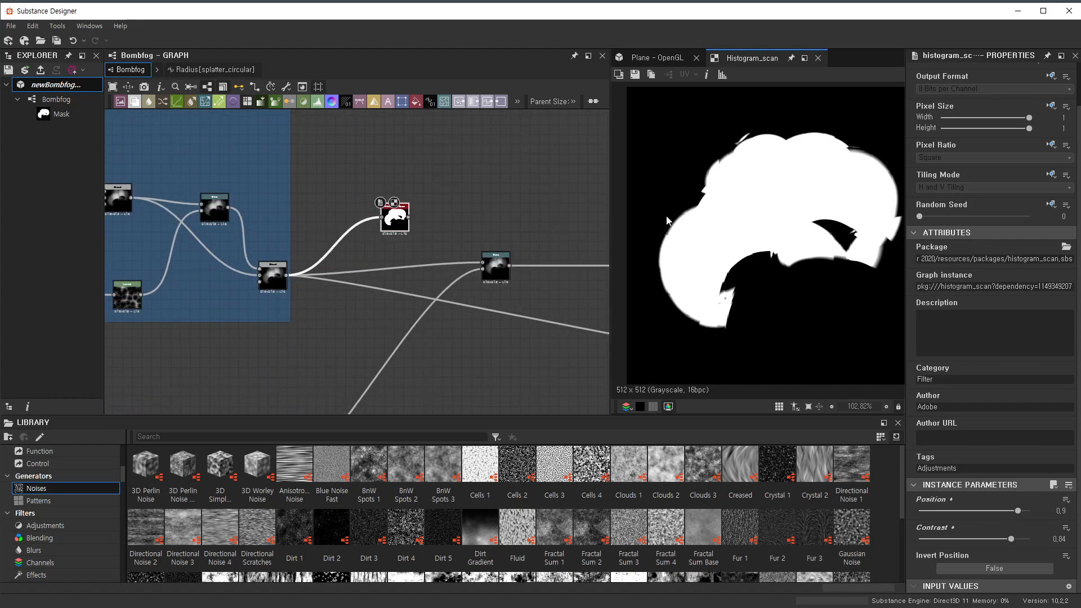
{"action": "scroll", "coordinate": [300, 327], "scroll_direction": "down", "scroll_amount": 1}
{"action": "middle_click_drag", "start_coordinate": [300, 326], "coordinate": [391, 253]}
{"action": "scroll", "coordinate": [388, 257], "scroll_direction": "down", "scroll_amount": 3}
{"action": "scroll", "coordinate": [343, 341], "scroll_direction": "up", "scroll_amount": 3}
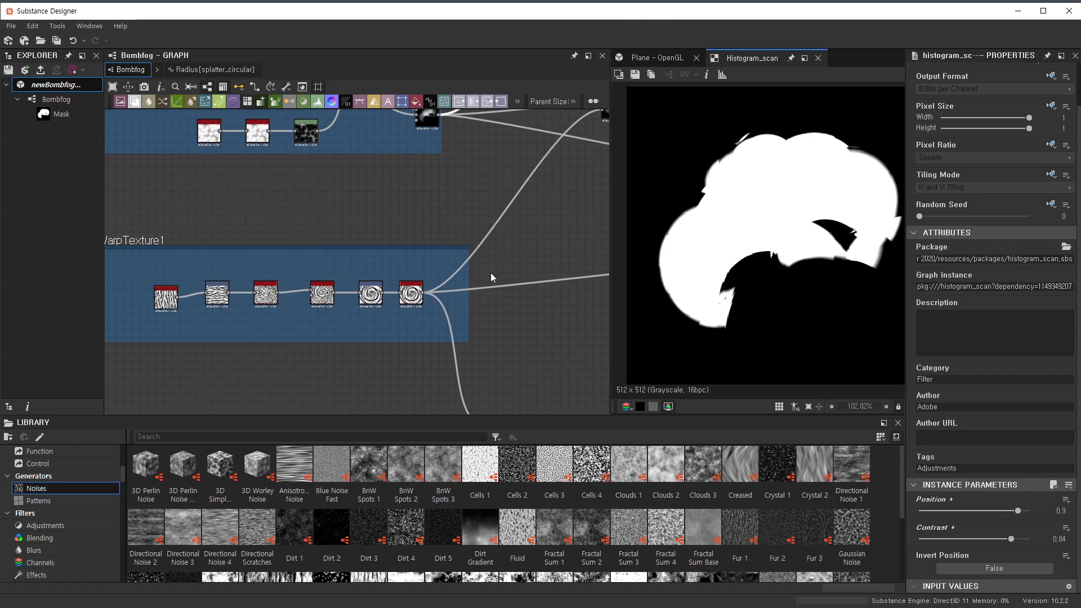
- Move the Histogram Scan past the Warp node, connect the Warp output to it and inspect the mask's edges
{"action": "middle_click_drag", "start_coordinate": [490, 271], "coordinate": [308, 385]}
{"action": "left_click_drag", "start_coordinate": [351, 184], "coordinate": [487, 192]}
{"action": "scroll", "coordinate": [461, 214], "scroll_direction": "up", "scroll_amount": 3}
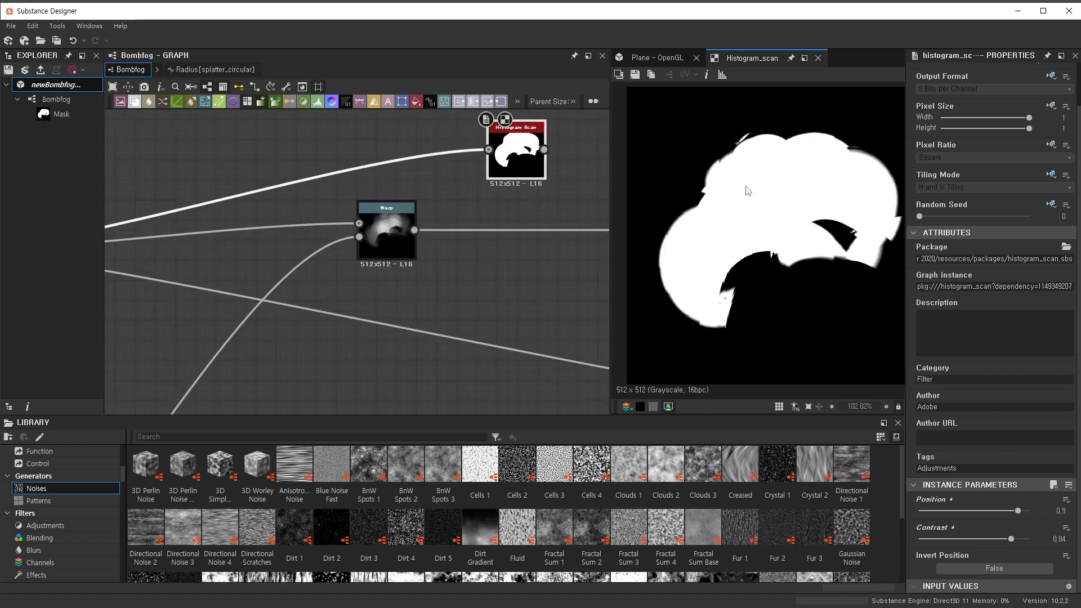
{"action": "left_click_drag", "start_coordinate": [415, 230], "coordinate": [528, 160]}
{"action": "scroll", "coordinate": [691, 244], "scroll_direction": "up", "scroll_amount": 1}
{"action": "scroll", "coordinate": [666, 236], "scroll_direction": "up", "scroll_amount": 3}
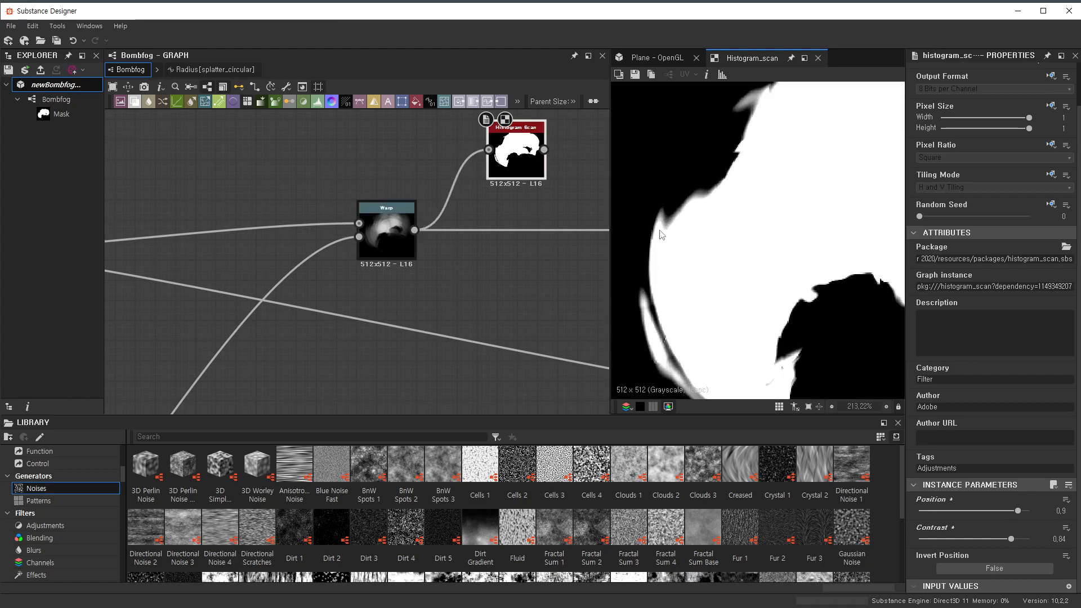
{"action": "middle_click_drag", "start_coordinate": [724, 229], "coordinate": [680, 305]}
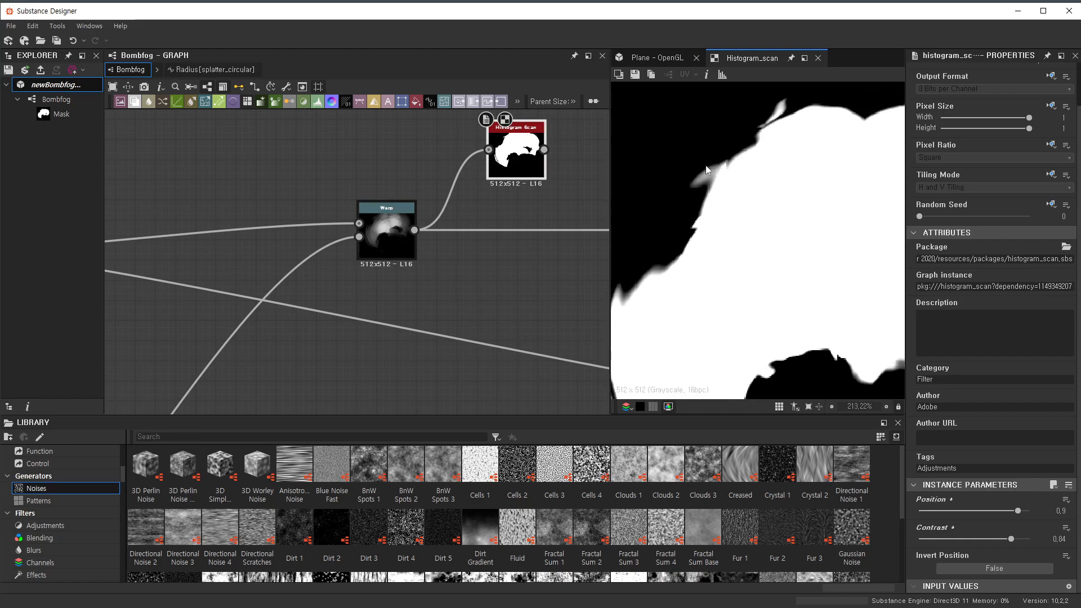
- Try an Intensity of 0.24 on the Warp node after MainShape and undo the change
{"action": "left_click", "coordinate": [408, 242]}
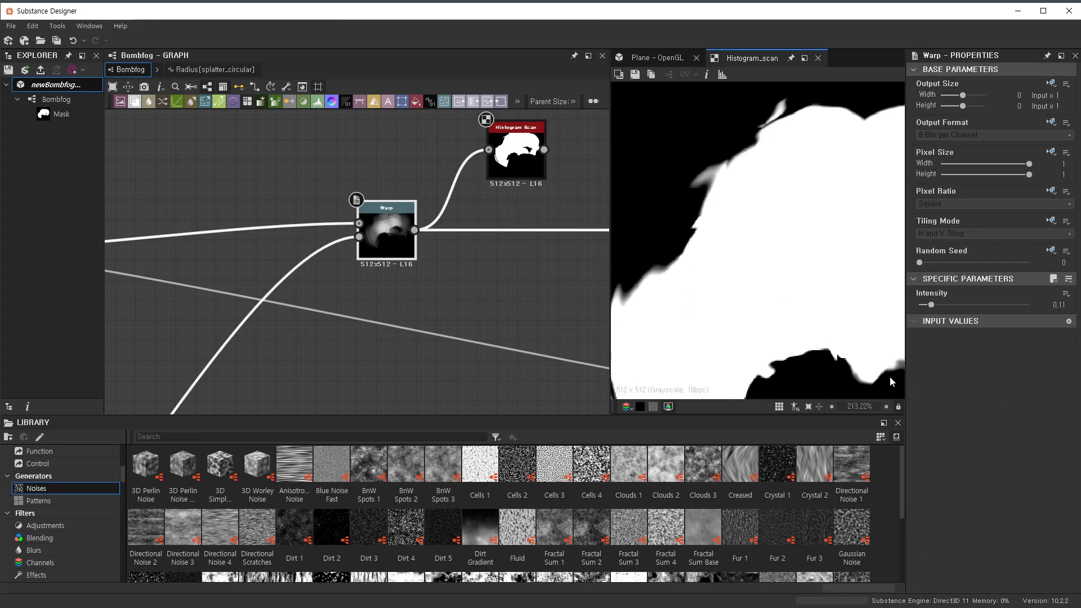
{"action": "scroll", "coordinate": [780, 301], "scroll_direction": "down", "scroll_amount": 5}
{"action": "mouse_move", "coordinate": [929, 307]}
{"action": "left_mouse_down"}
{"action": "mouse_move", "coordinate": [912, 309]}
{"action": "mouse_move", "coordinate": [947, 306]}
{"action": "left_mouse_up"}
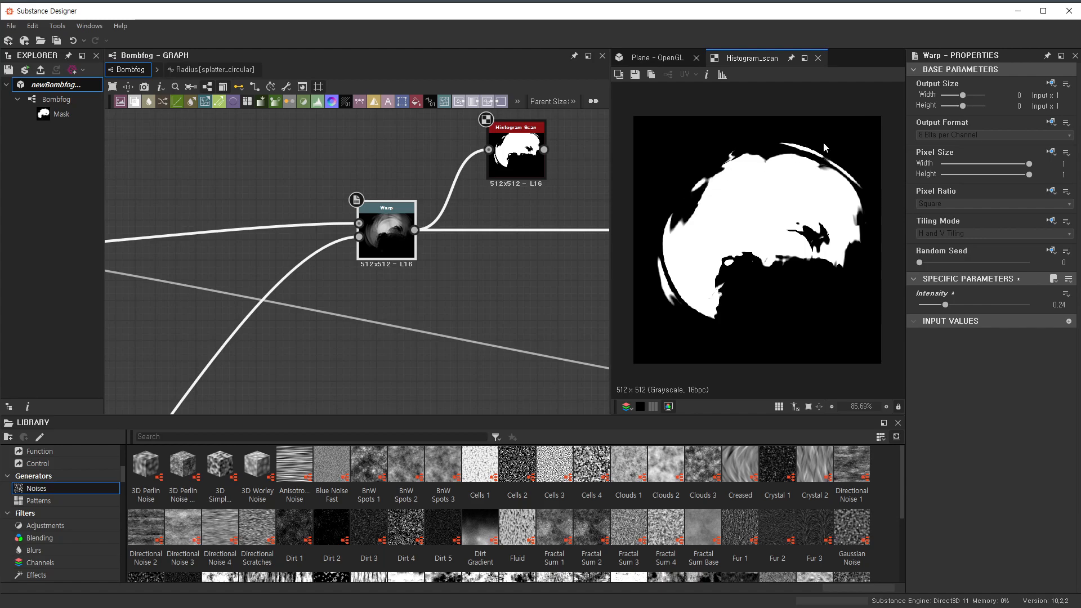
{"action": "key", "text": "ctrl+z"}
{"action": "key", "text": "ctrl+z"}
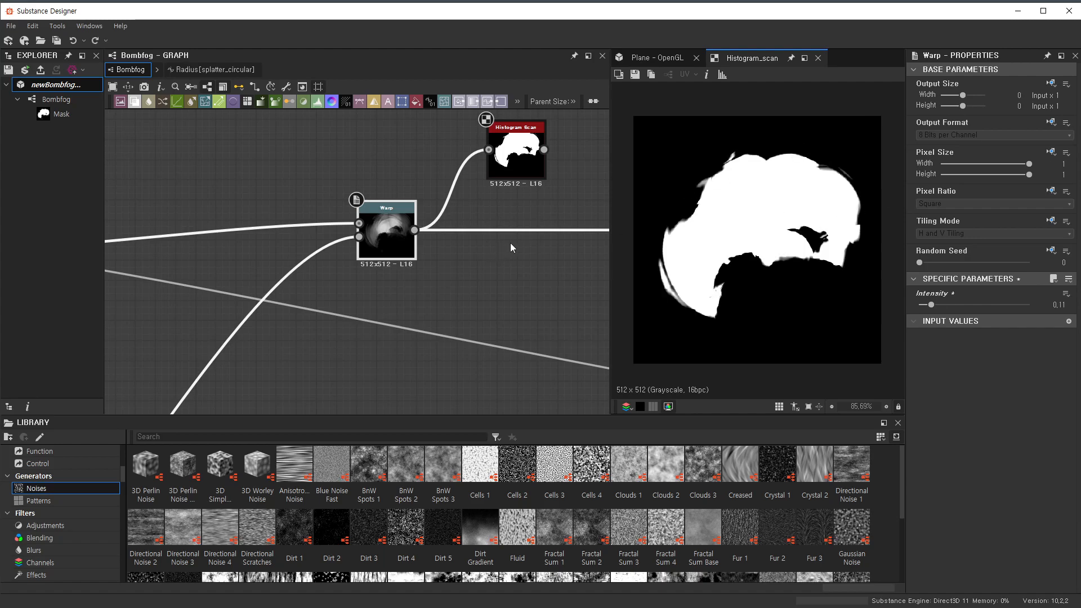
- Examine the WarpTexture1 node chain and compare it with the warped mask's edges in the preview
{"action": "scroll", "coordinate": [440, 289], "scroll_direction": "down", "scroll_amount": 7}
{"action": "middle_click_drag", "start_coordinate": [413, 305], "coordinate": [509, 207]}
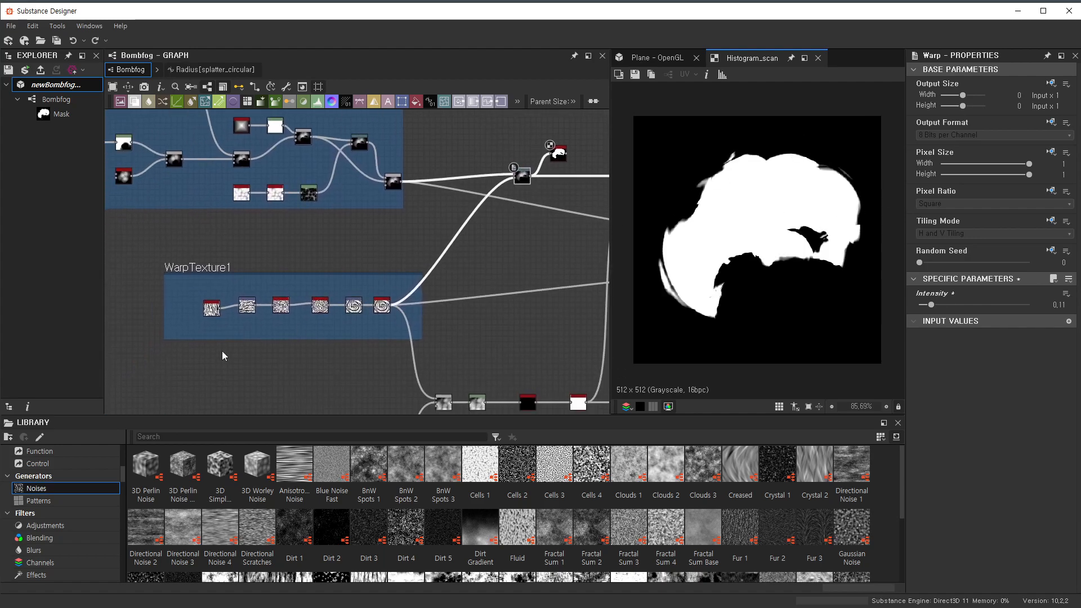
{"action": "scroll", "coordinate": [234, 283], "scroll_direction": "up", "scroll_amount": 2}
{"action": "middle_click_drag", "start_coordinate": [272, 261], "coordinate": [274, 259]}
{"action": "scroll", "coordinate": [520, 238], "scroll_direction": "up", "scroll_amount": 1}
{"action": "middle_click_drag", "start_coordinate": [519, 239], "coordinate": [460, 271]}
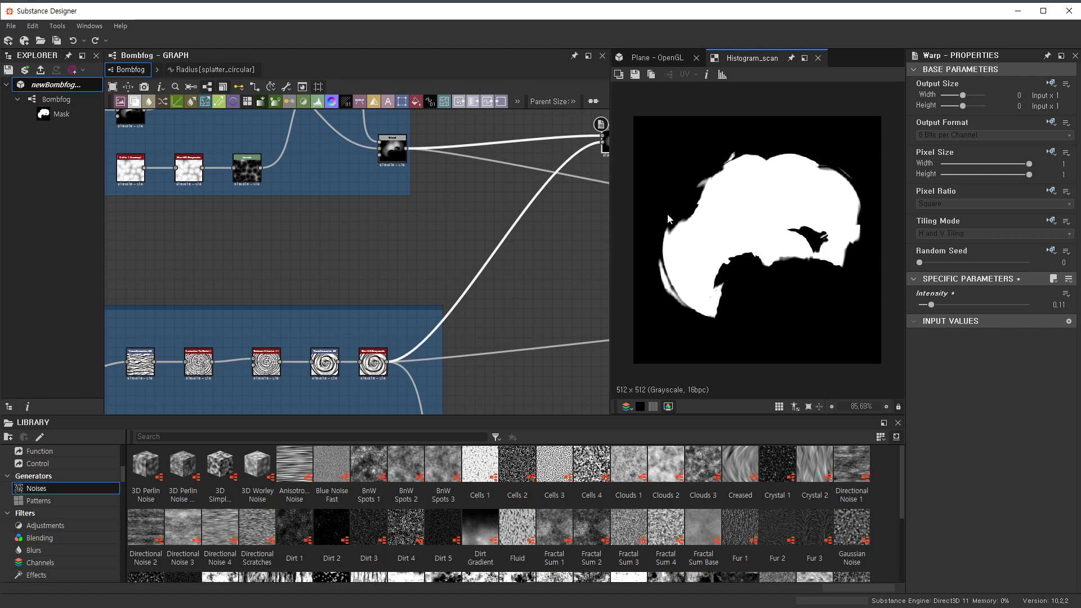
{"action": "middle_click_drag", "start_coordinate": [502, 200], "coordinate": [298, 293]}
{"action": "scroll", "coordinate": [380, 262], "scroll_direction": "up", "scroll_amount": 2}
{"action": "scroll", "coordinate": [630, 231], "scroll_direction": "up", "scroll_amount": 1}
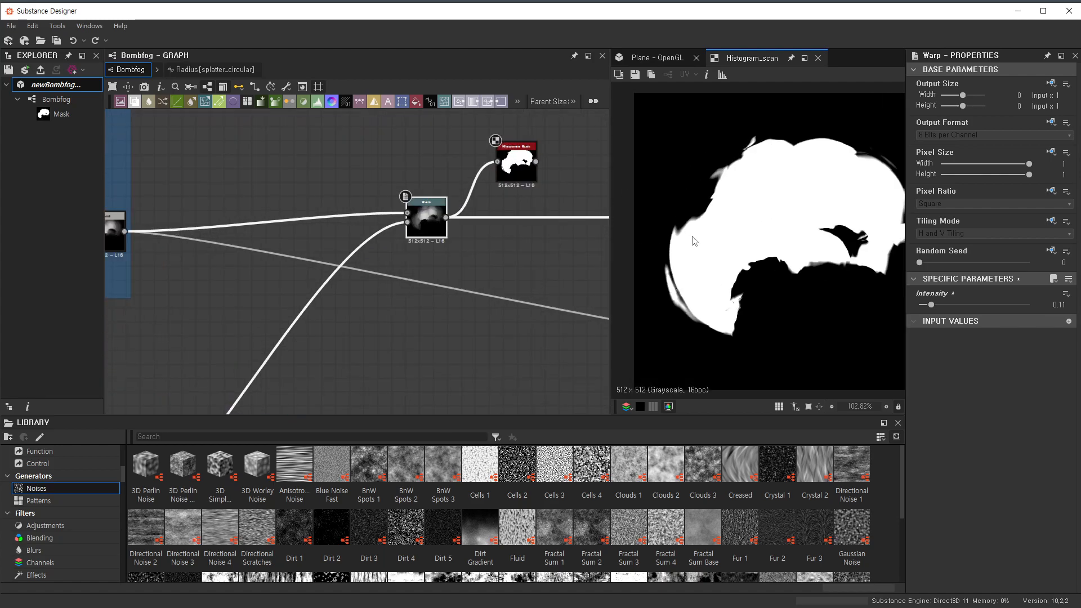
- Examine the WarpTexture2 frame and preview the Histogram Scan node in the chain that follows it
{"action": "scroll", "coordinate": [475, 238], "scroll_direction": "down", "scroll_amount": 4}
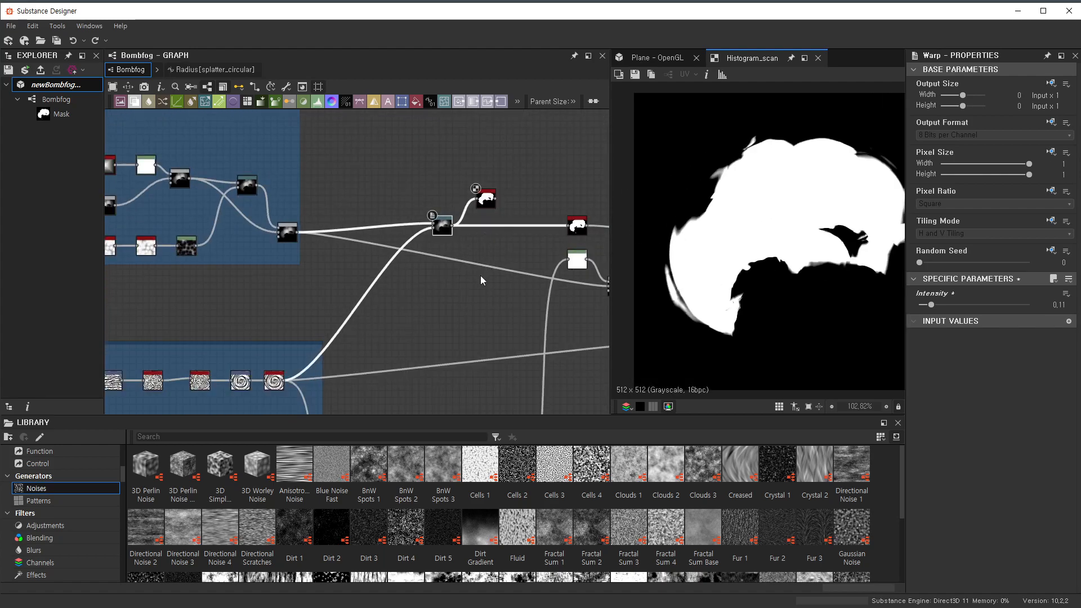
{"action": "scroll", "coordinate": [479, 272], "scroll_direction": "down", "scroll_amount": 2}
{"action": "middle_click_drag", "start_coordinate": [470, 272], "coordinate": [515, 163]}
{"action": "middle_click_drag", "start_coordinate": [338, 336], "coordinate": [374, 251]}
{"action": "scroll", "coordinate": [276, 289], "scroll_direction": "up", "scroll_amount": 4}
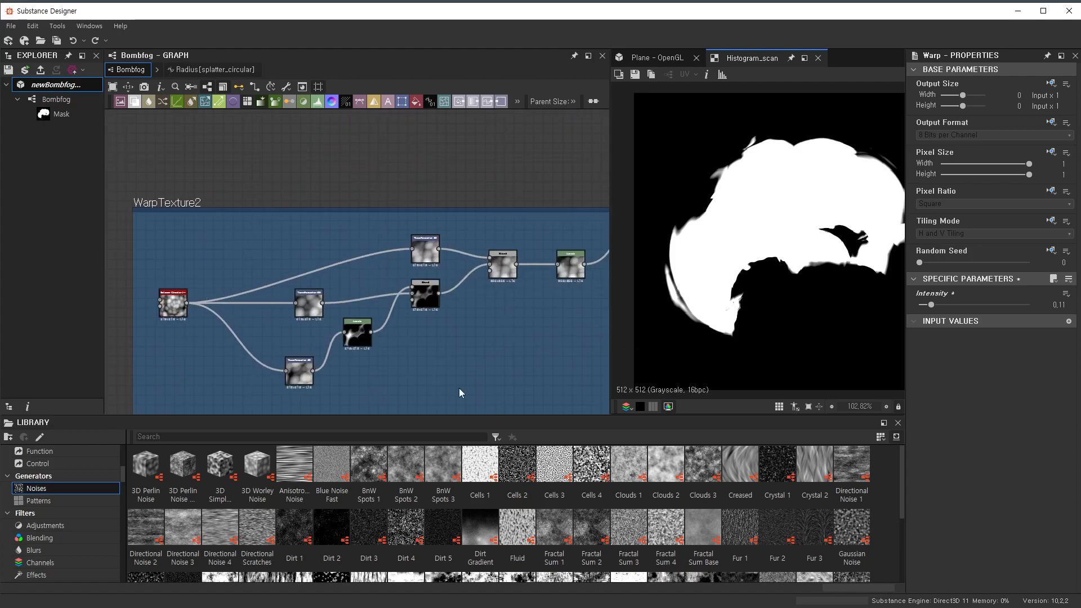
{"action": "scroll", "coordinate": [460, 380], "scroll_direction": "down", "scroll_amount": 3}
{"action": "scroll", "coordinate": [366, 293], "scroll_direction": "up", "scroll_amount": 4}
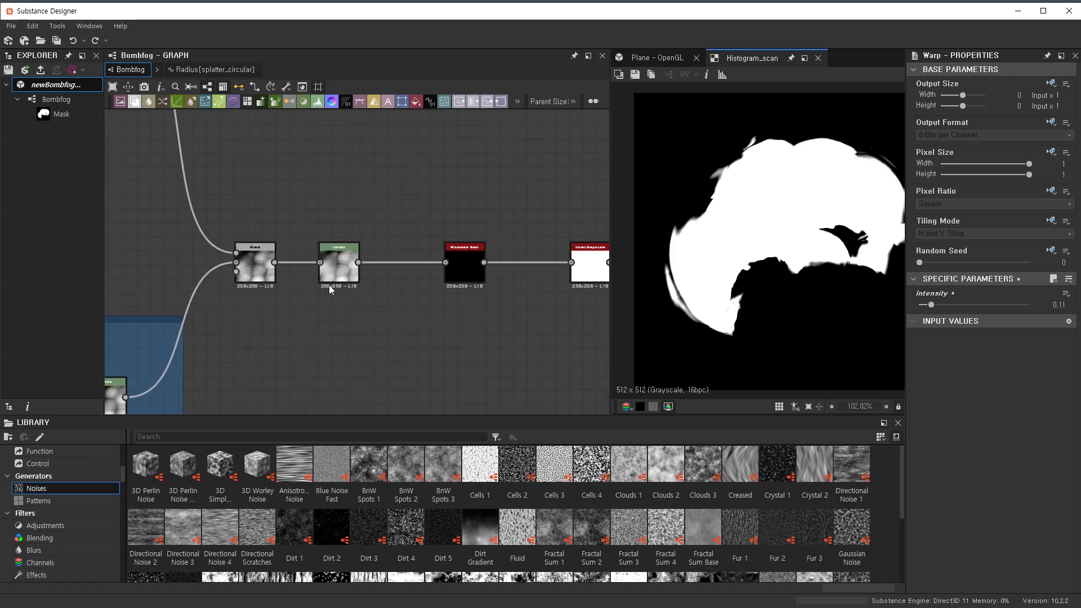
{"action": "left_click", "coordinate": [469, 281]}
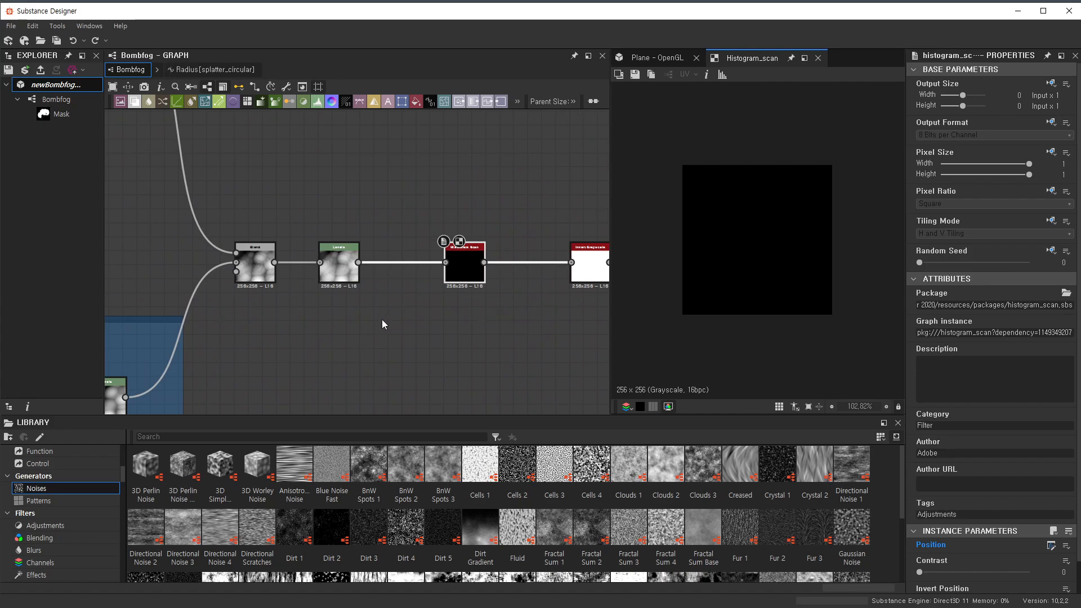
- Trace the WarpTexture2 chain back to its source Splatter Circular node and follow the connections through the graph
{"action": "scroll", "coordinate": [350, 304], "scroll_direction": "up", "scroll_amount": 3}
{"action": "scroll", "coordinate": [329, 302], "scroll_direction": "down", "scroll_amount": 3}
{"action": "middle_click_drag", "start_coordinate": [323, 307], "coordinate": [547, 269]}
{"action": "scroll", "coordinate": [541, 271], "scroll_direction": "down", "scroll_amount": 2}
{"action": "middle_click_drag", "start_coordinate": [445, 313], "coordinate": [739, 230]}
{"action": "scroll", "coordinate": [293, 298], "scroll_direction": "up", "scroll_amount": 3}
{"action": "left_click_drag", "start_coordinate": [241, 302], "coordinate": [231, 300]}
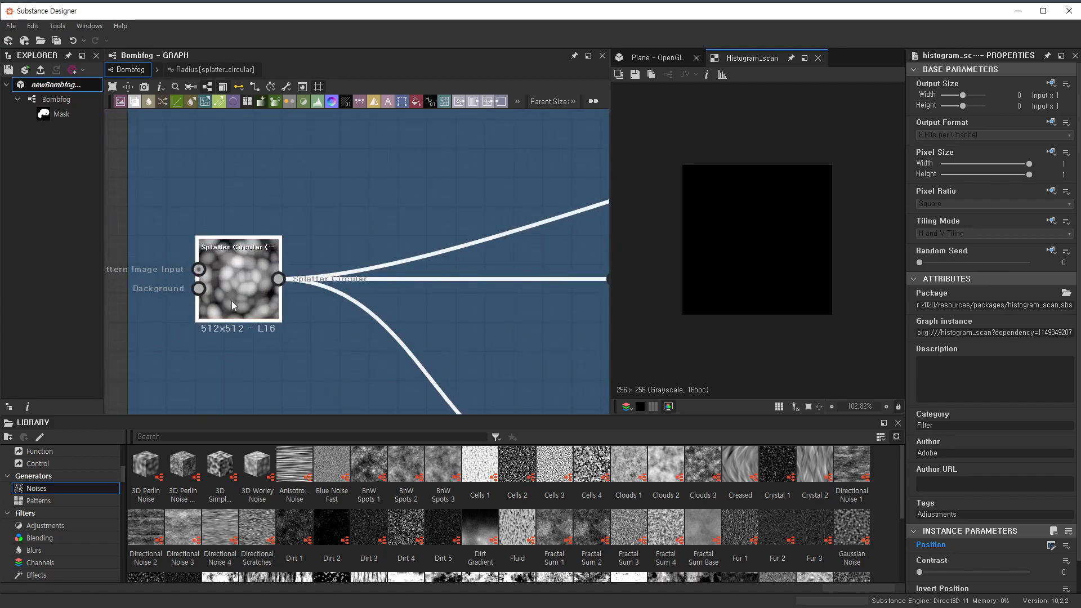
{"action": "scroll", "coordinate": [454, 282], "scroll_direction": "down", "scroll_amount": 2}
{"action": "scroll", "coordinate": [459, 281], "scroll_direction": "down", "scroll_amount": 5}
{"action": "middle_click_drag", "start_coordinate": [445, 290], "coordinate": [227, 338]}
{"action": "scroll", "coordinate": [545, 286], "scroll_direction": "up", "scroll_amount": 2}
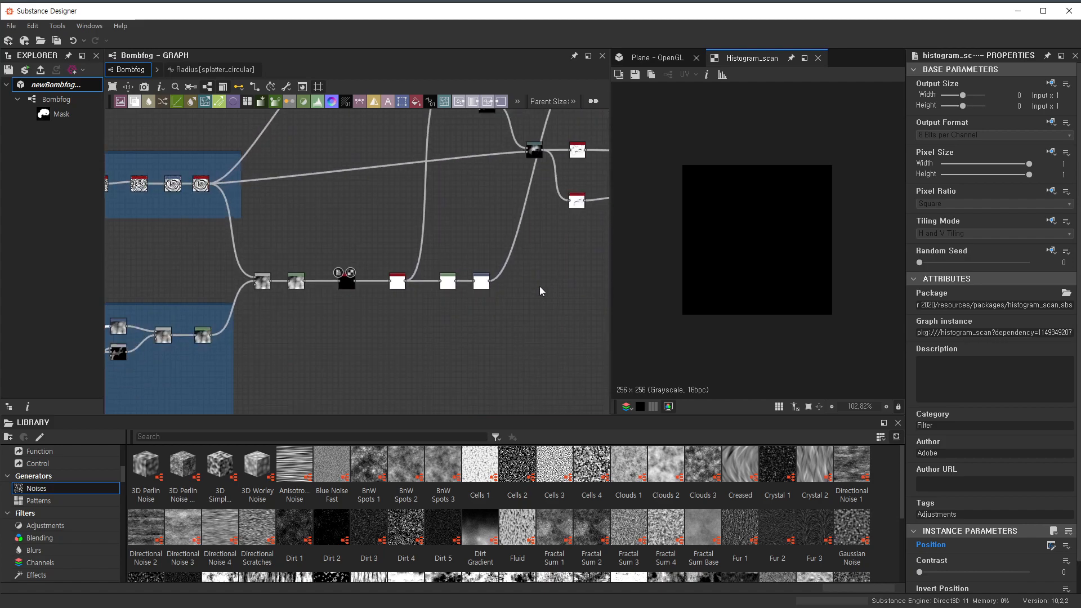
- Expand the graph's TimeTest input parameter and inspect the Position parameter of the previewed Histogram Scan node
{"action": "middle_click_drag", "start_coordinate": [544, 285], "coordinate": [476, 330]}
{"action": "left_click", "coordinate": [512, 307]}
{"action": "scroll", "coordinate": [957, 394], "scroll_direction": "down", "scroll_amount": 5}
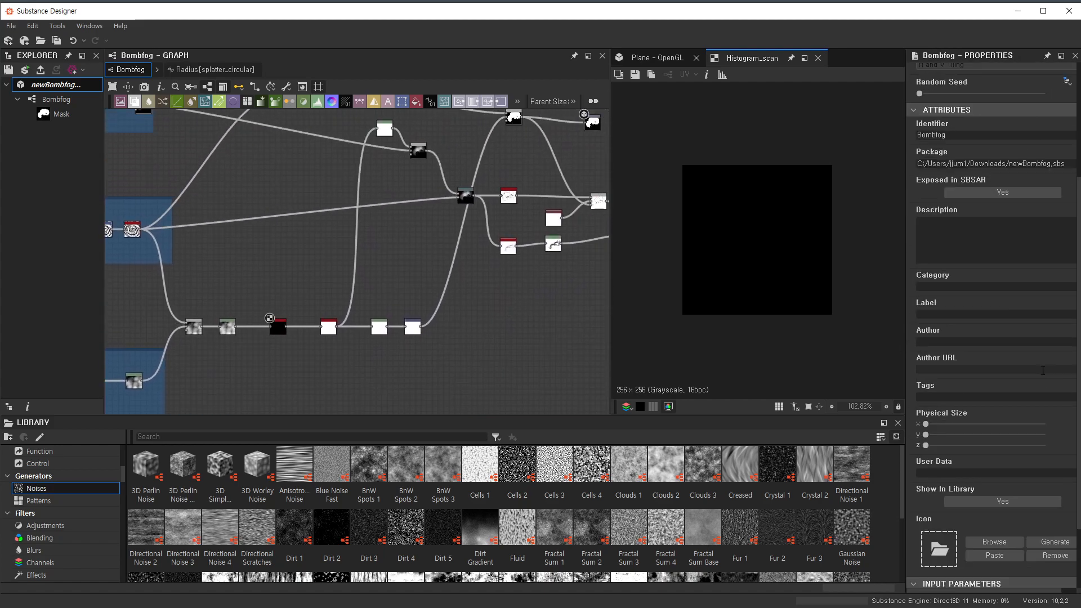
{"action": "left_click", "coordinate": [928, 539]}
{"action": "scroll", "coordinate": [479, 313], "scroll_direction": "down", "scroll_amount": 3}
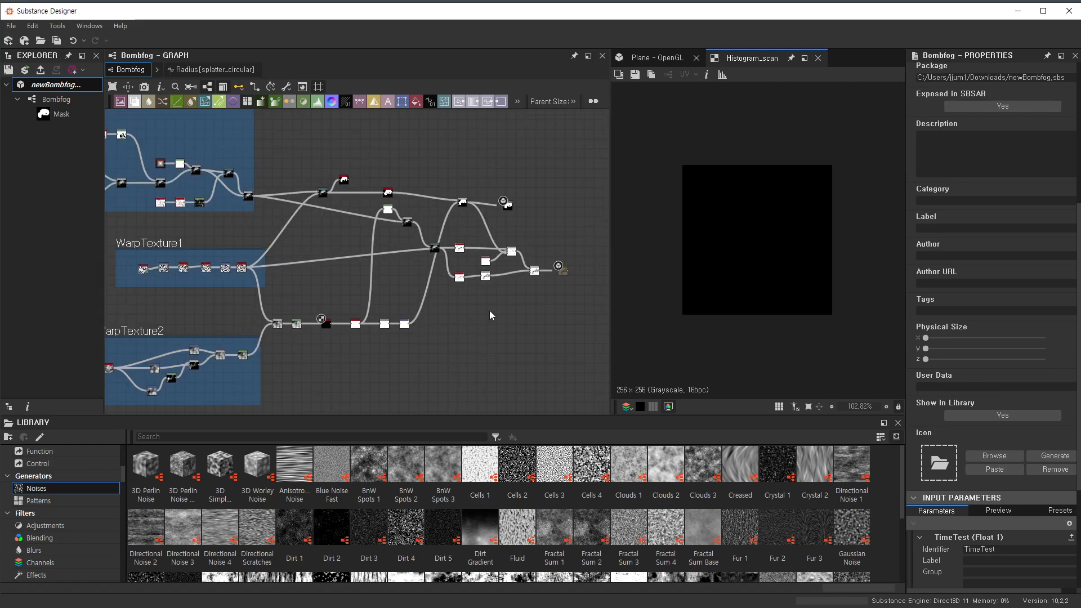
{"action": "scroll", "coordinate": [556, 298], "scroll_direction": "up", "scroll_amount": 2}
{"action": "scroll", "coordinate": [425, 327], "scroll_direction": "down", "scroll_amount": 2}
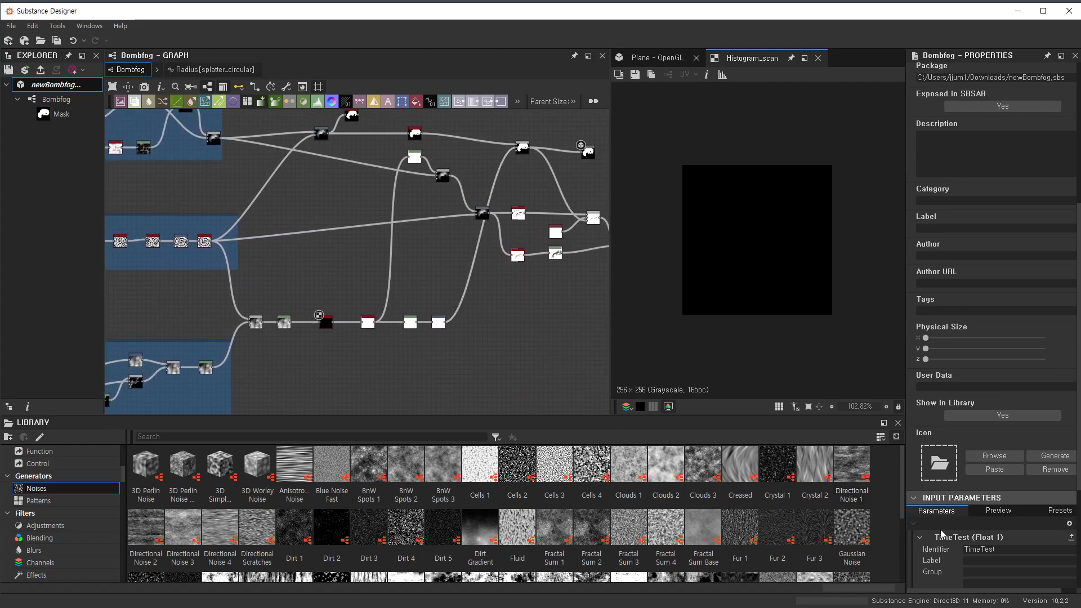
{"action": "scroll", "coordinate": [327, 322], "scroll_direction": "up", "scroll_amount": 5}
{"action": "left_click", "coordinate": [350, 327]}
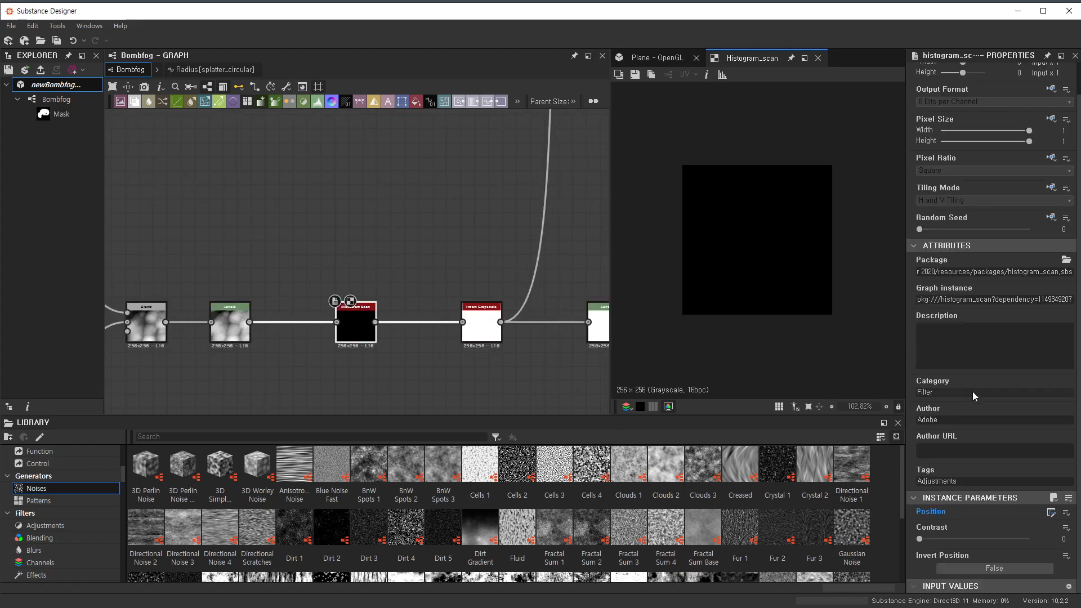
- Try different Default values for the graph's TimeTest parameter and watch the Histogram Scan preview
{"action": "left_click", "coordinate": [435, 366]}
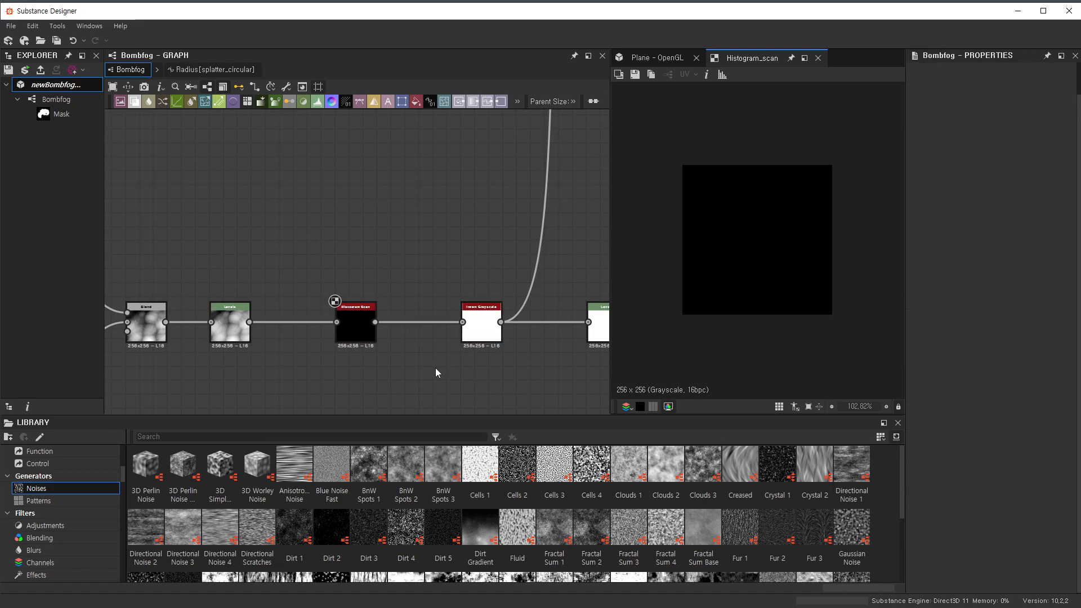
{"action": "scroll", "coordinate": [967, 419], "scroll_direction": "down", "scroll_amount": 2}
{"action": "left_click", "coordinate": [921, 537]}
{"action": "scroll", "coordinate": [1027, 460], "scroll_direction": "down", "scroll_amount": 3}
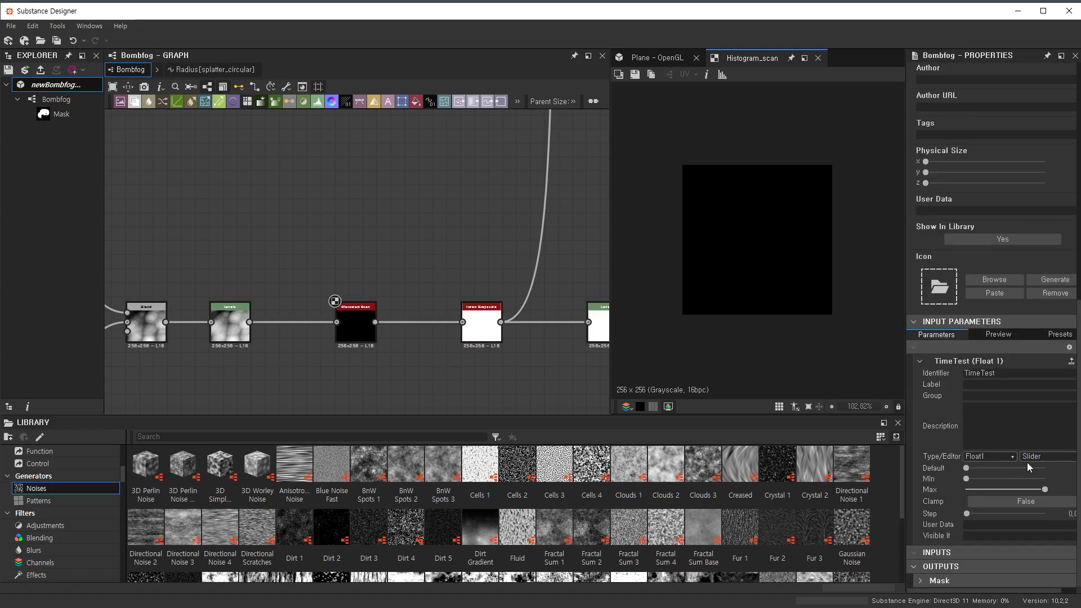
{"action": "mouse_move", "coordinate": [966, 468]}
{"action": "left_mouse_down"}
{"action": "mouse_move", "coordinate": [1043, 472]}
{"action": "mouse_move", "coordinate": [955, 485]}
{"action": "left_mouse_up"}
{"action": "scroll", "coordinate": [321, 204], "scroll_direction": "down", "scroll_amount": 5}
{"action": "scroll", "coordinate": [321, 204], "scroll_direction": "down", "scroll_amount": 4}
{"action": "scroll", "coordinate": [164, 193], "scroll_direction": "up", "scroll_amount": 4}
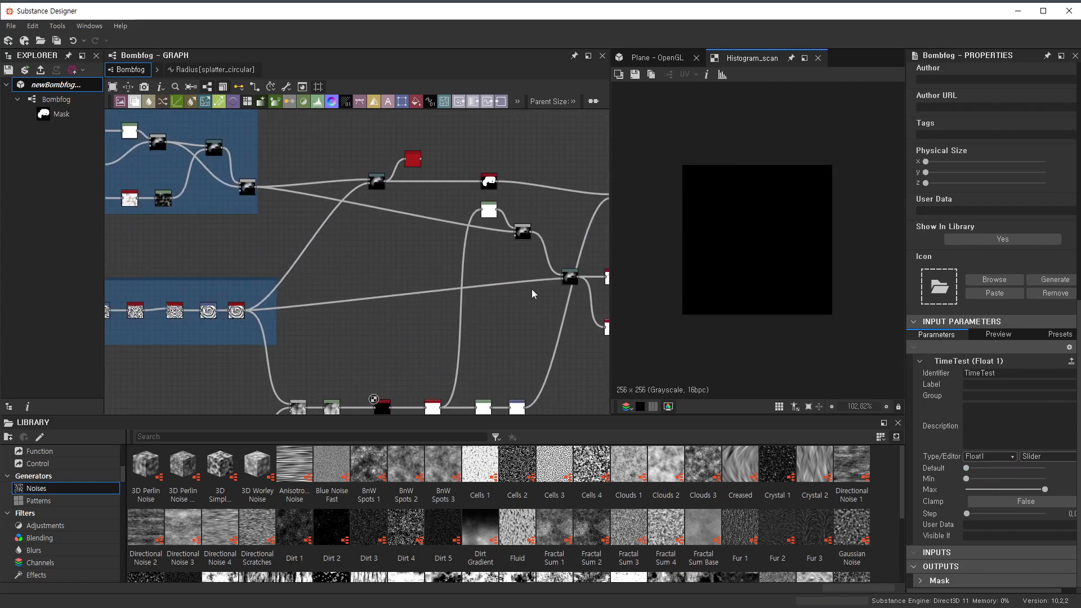
- Preview the Multiply Blend node that combines the main shape with the Levels output, and check its connections
{"action": "scroll", "coordinate": [435, 280], "scroll_direction": "up", "scroll_amount": 3}
{"action": "scroll", "coordinate": [418, 233], "scroll_direction": "up", "scroll_amount": 3}
{"action": "scroll", "coordinate": [498, 283], "scroll_direction": "down", "scroll_amount": 4}
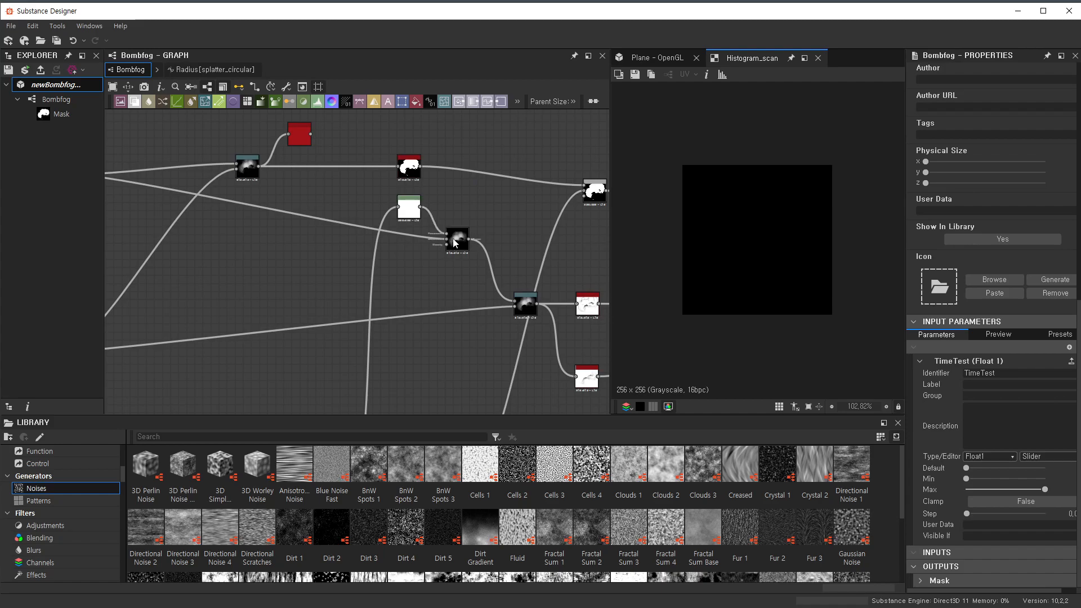
{"action": "double_click", "coordinate": [461, 246]}
{"action": "scroll", "coordinate": [415, 272], "scroll_direction": "down", "scroll_amount": 5}
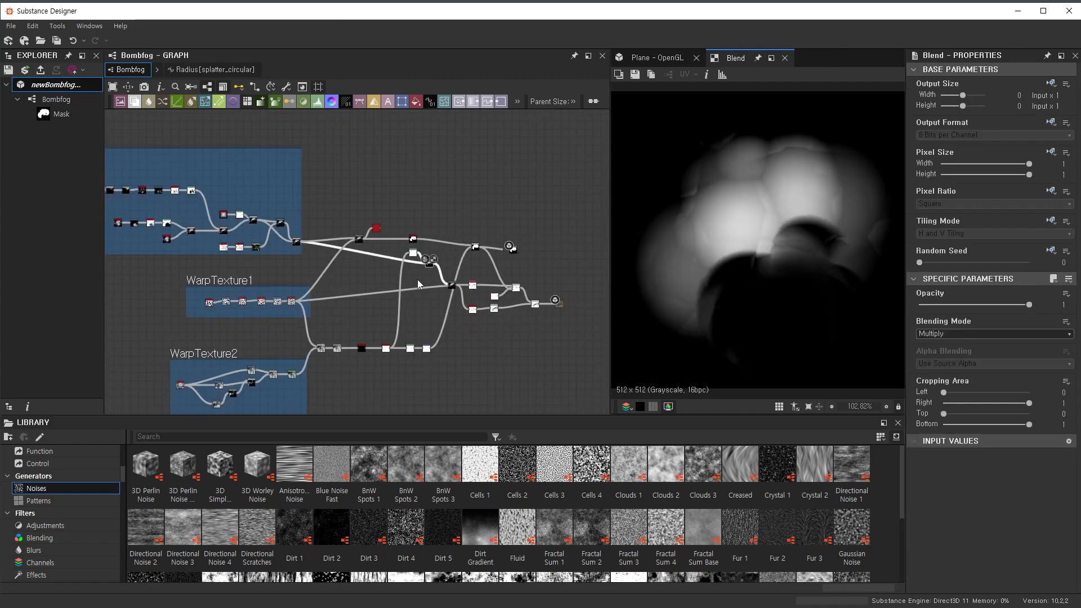
{"action": "scroll", "coordinate": [423, 279], "scroll_direction": "up", "scroll_amount": 5}
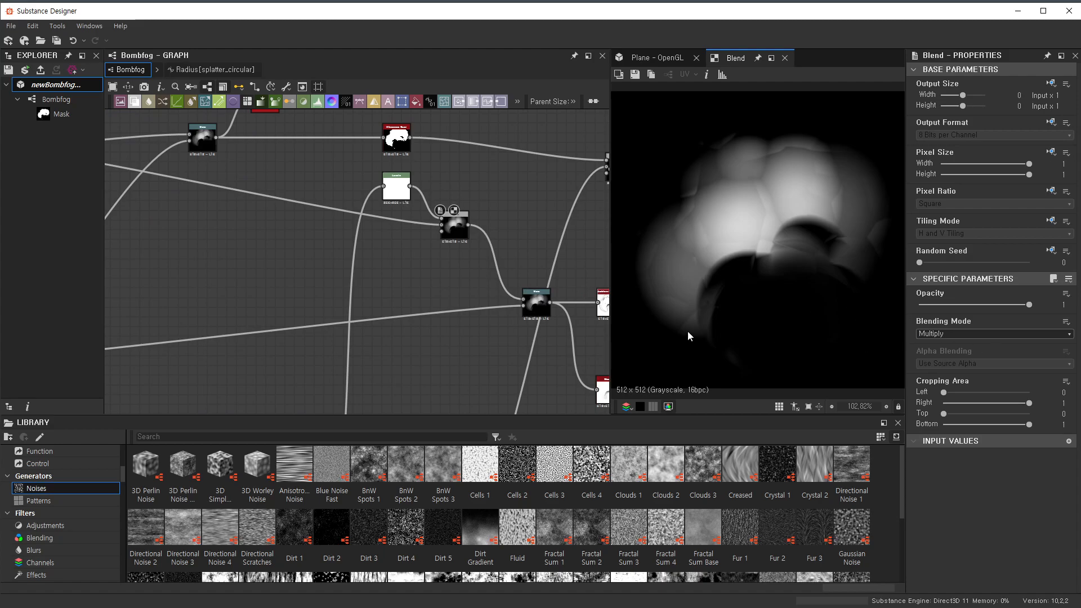
- Try different TimeTest Default values while watching the effect on the Multiply Blend preview and its surrounding nodes
{"action": "left_click", "coordinate": [459, 269]}
{"action": "scroll", "coordinate": [972, 431], "scroll_direction": "down", "scroll_amount": 8}
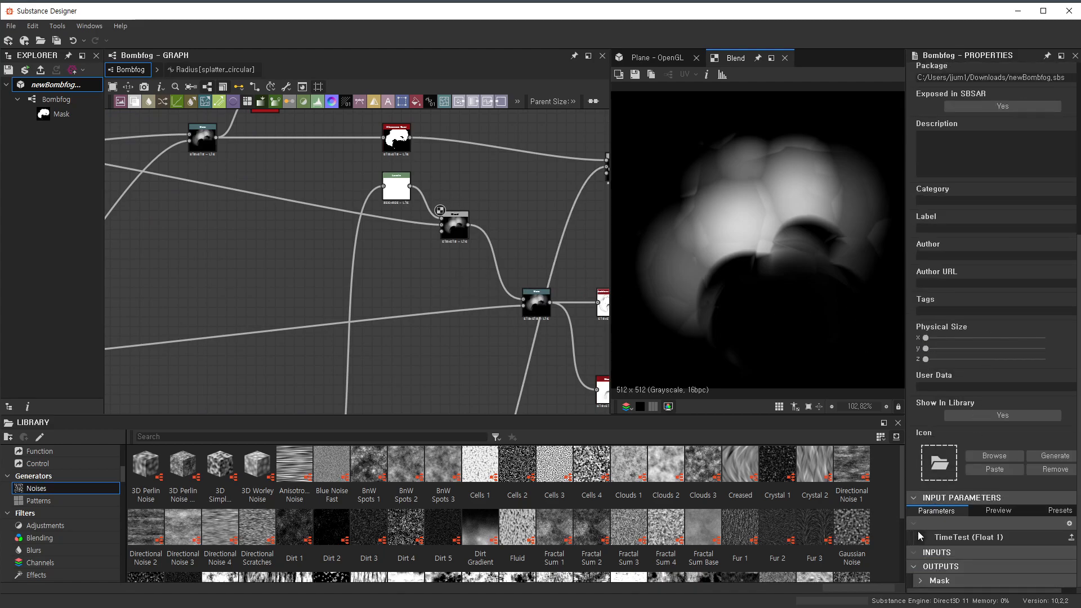
{"action": "left_click", "coordinate": [920, 535]}
{"action": "scroll", "coordinate": [1023, 475], "scroll_direction": "down", "scroll_amount": 5}
{"action": "left_click_drag", "start_coordinate": [969, 470], "coordinate": [936, 474]}
{"action": "scroll", "coordinate": [232, 190], "scroll_direction": "down", "scroll_amount": 8}
{"action": "middle_click_drag", "start_coordinate": [272, 316], "coordinate": [314, 329]}
{"action": "left_click_drag", "start_coordinate": [315, 329], "coordinate": [162, 266]}
{"action": "scroll", "coordinate": [363, 207], "scroll_direction": "up", "scroll_amount": 4}
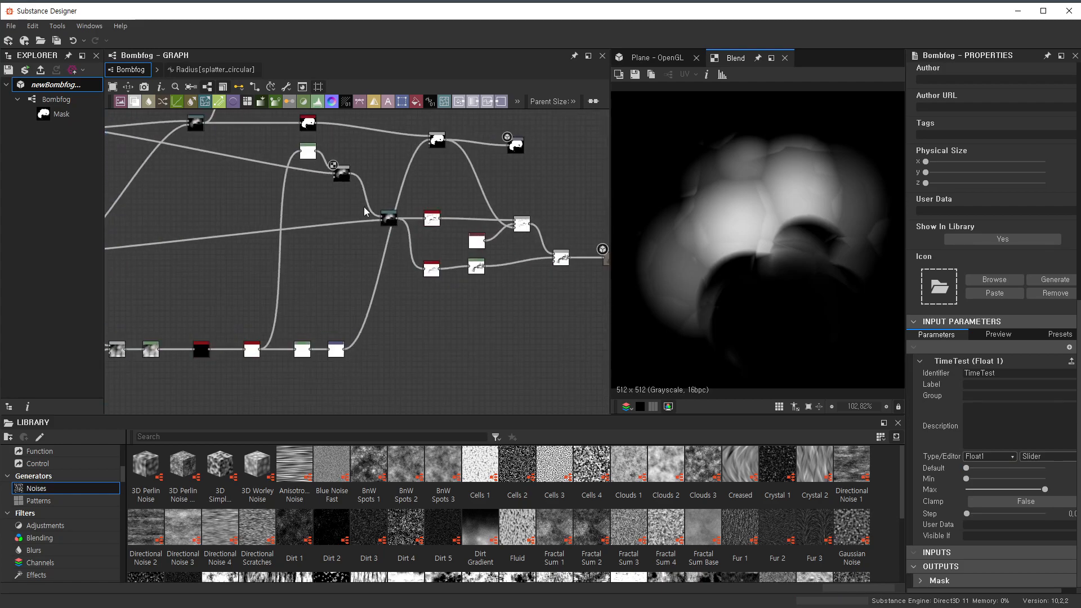
- Set the output size Width and Height to 0 on the Max (Lighten) Blend node before Levels in the WarpTexture2 frame
{"action": "scroll", "coordinate": [271, 215], "scroll_direction": "down", "scroll_amount": 4}
{"action": "middle_click_drag", "start_coordinate": [271, 214], "coordinate": [319, 244]}
{"action": "scroll", "coordinate": [319, 243], "scroll_direction": "up", "scroll_amount": 3}
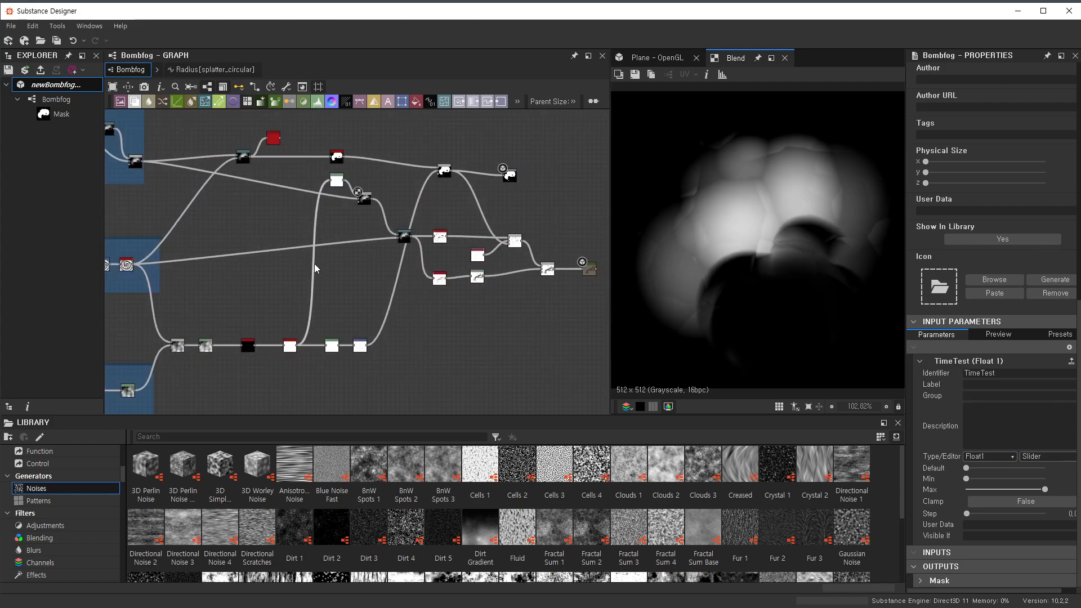
{"action": "scroll", "coordinate": [360, 286], "scroll_direction": "up", "scroll_amount": 8}
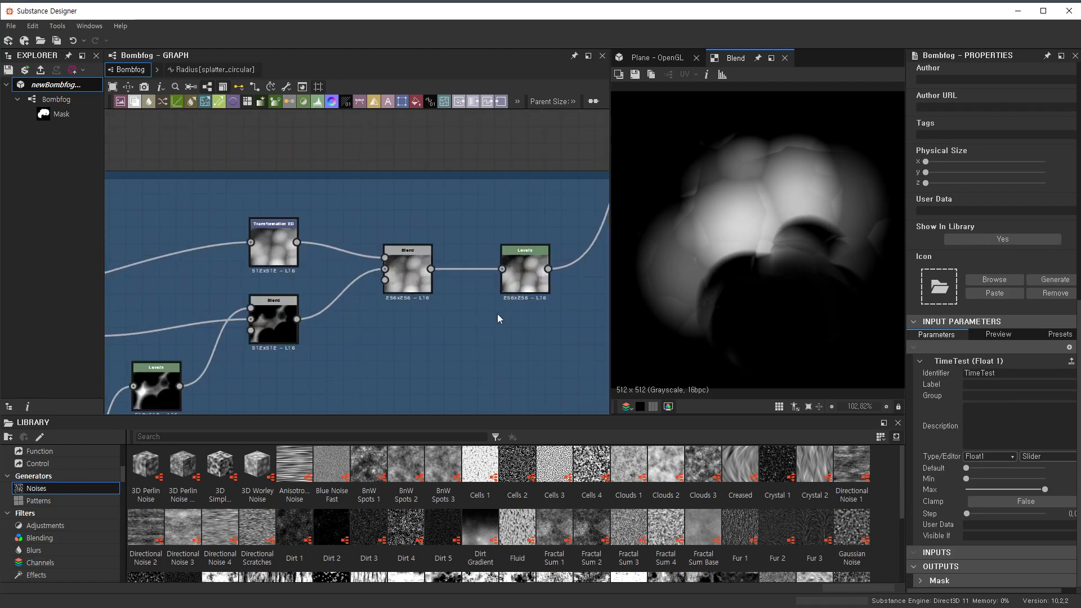
{"action": "scroll", "coordinate": [498, 309], "scroll_direction": "down", "scroll_amount": 2}
{"action": "scroll", "coordinate": [386, 293], "scroll_direction": "up", "scroll_amount": 3}
{"action": "scroll", "coordinate": [386, 294], "scroll_direction": "down", "scroll_amount": 3}
{"action": "middle_click_drag", "start_coordinate": [567, 274], "coordinate": [513, 257]}
{"action": "scroll", "coordinate": [514, 258], "scroll_direction": "up", "scroll_amount": 2}
{"action": "left_click", "coordinate": [511, 241]}
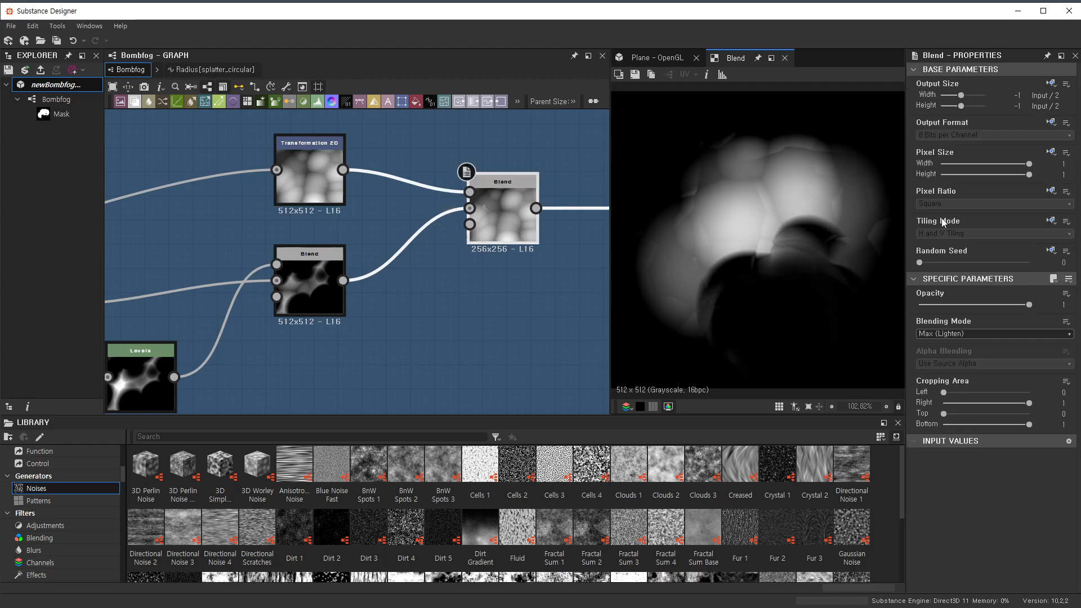
{"action": "left_click", "coordinate": [963, 98]}
{"action": "left_click_drag", "start_coordinate": [962, 108], "coordinate": [963, 105]}
- Add a new Splatter Circular node beside the existing one in the main shape frame
{"action": "scroll", "coordinate": [458, 260], "scroll_direction": "down", "scroll_amount": 6}
{"action": "scroll", "coordinate": [457, 260], "scroll_direction": "down", "scroll_amount": 4}
{"action": "middle_click_drag", "start_coordinate": [380, 164], "coordinate": [213, 216]}
{"action": "scroll", "coordinate": [299, 237], "scroll_direction": "up", "scroll_amount": 5}
{"action": "scroll", "coordinate": [322, 246], "scroll_direction": "up", "scroll_amount": 4}
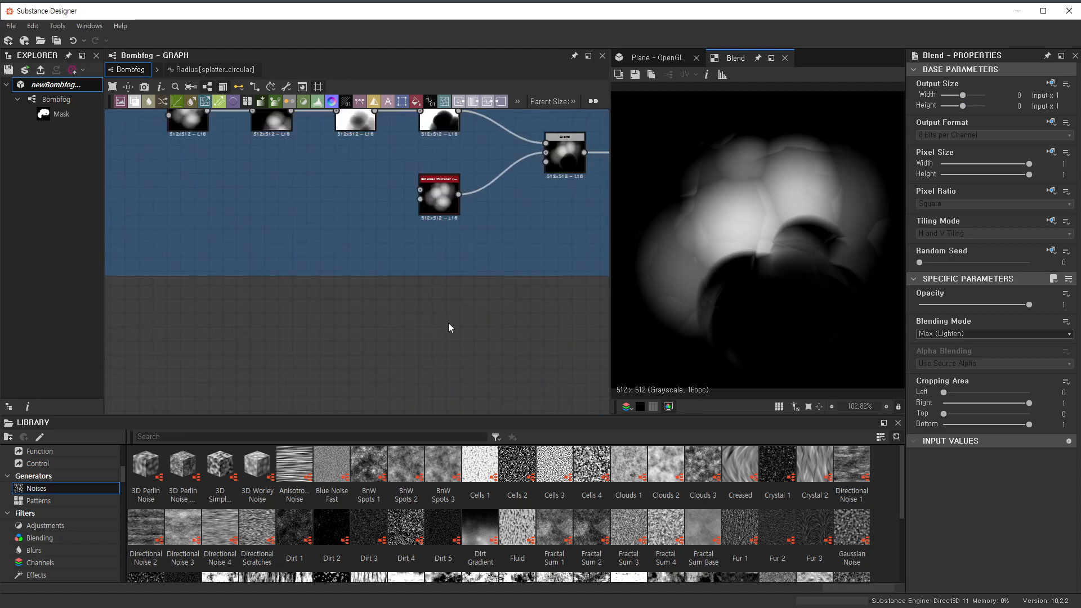
{"action": "left_click", "coordinate": [438, 196]}
{"action": "scroll", "coordinate": [378, 352], "scroll_direction": "down", "scroll_amount": 1}
{"action": "left_click", "coordinate": [471, 341]}
{"action": "scroll", "coordinate": [472, 246], "scroll_direction": "up", "scroll_amount": 6}
{"action": "scroll", "coordinate": [443, 280], "scroll_direction": "down", "scroll_amount": 2}
{"action": "middle_click_drag", "start_coordinate": [448, 278], "coordinate": [412, 297]}
{"action": "key", "text": "space"}
{"action": "type", "text": "spl"}
{"action": "left_click", "coordinate": [505, 330]}
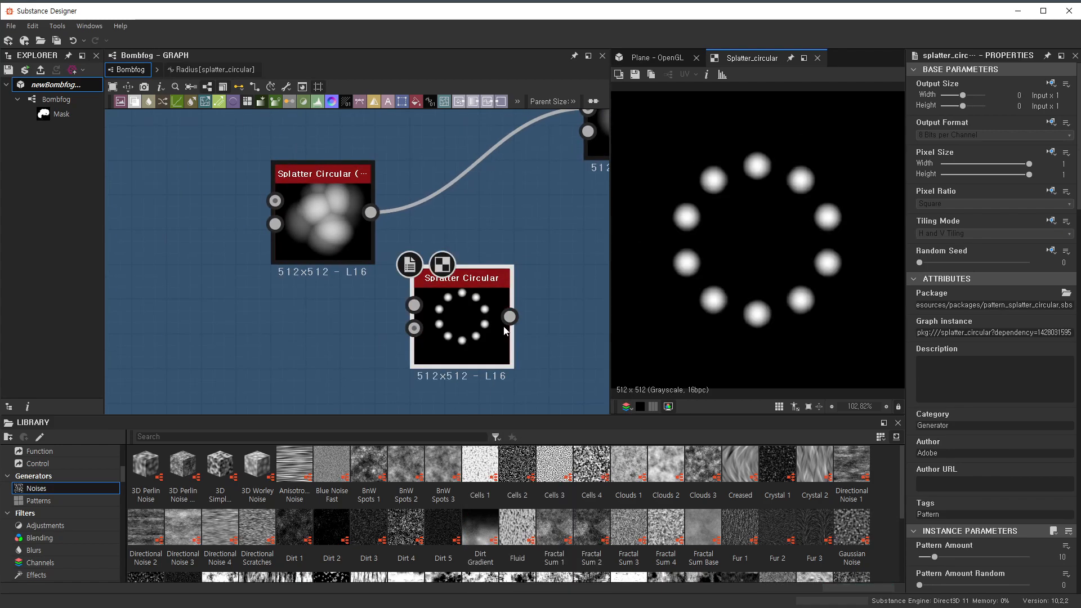
- Set the new Splatter Circular's Pattern Amount to 33, Radius to 0.28 and Radius Random to 1
{"action": "scroll", "coordinate": [505, 331], "scroll_direction": "down", "scroll_amount": 1}
{"action": "scroll", "coordinate": [1045, 465], "scroll_direction": "down", "scroll_amount": 3}
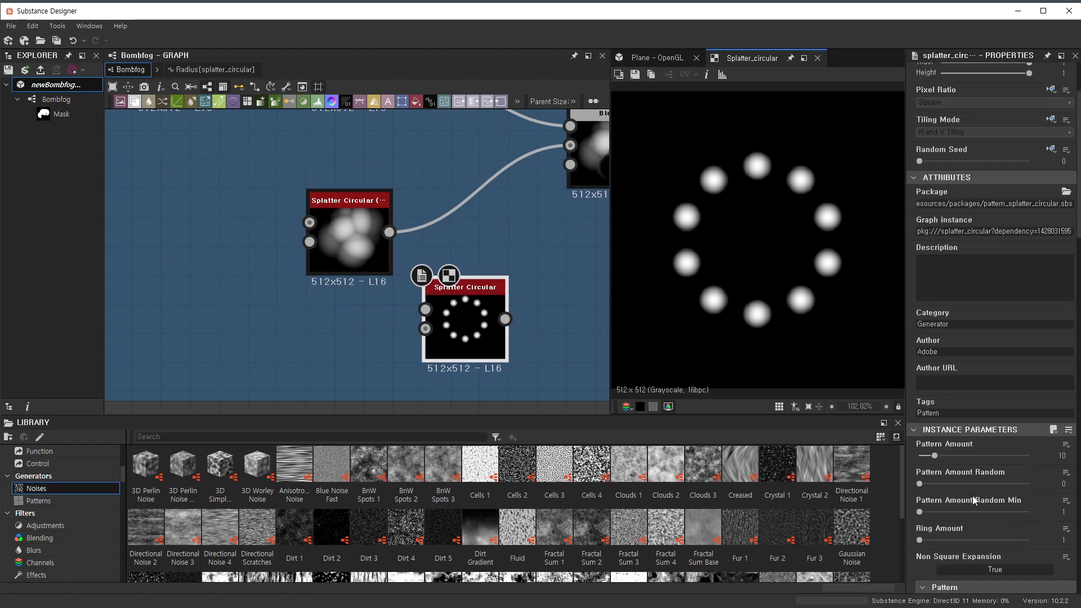
{"action": "left_click_drag", "start_coordinate": [957, 454], "coordinate": [976, 455]}
{"action": "scroll", "coordinate": [1026, 479], "scroll_direction": "down", "scroll_amount": 7}
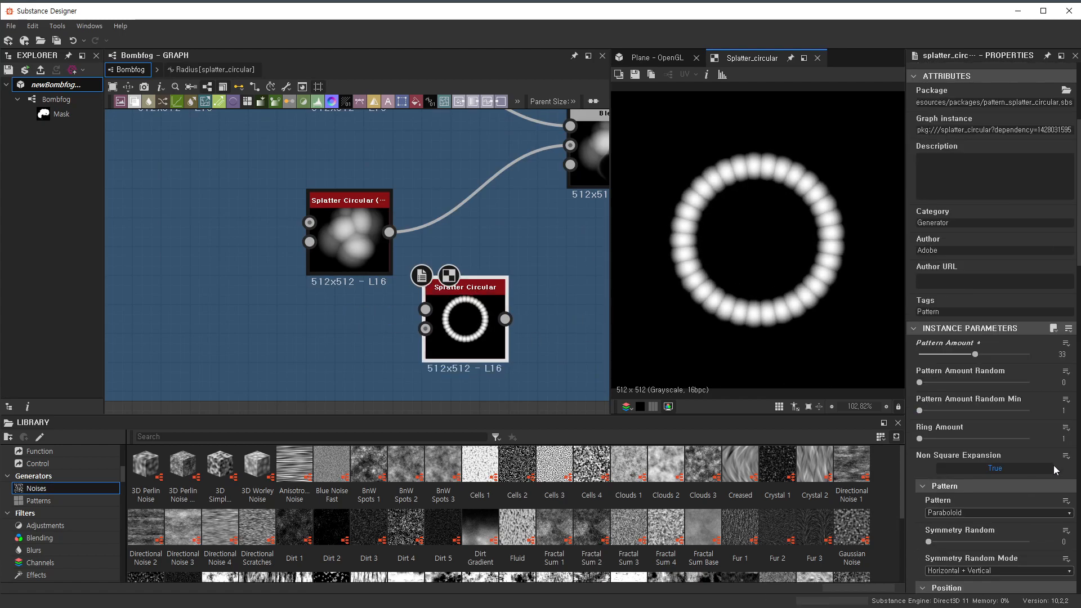
{"action": "scroll", "coordinate": [1001, 529], "scroll_direction": "down", "scroll_amount": 2}
{"action": "left_click_drag", "start_coordinate": [953, 411], "coordinate": [1031, 440]}
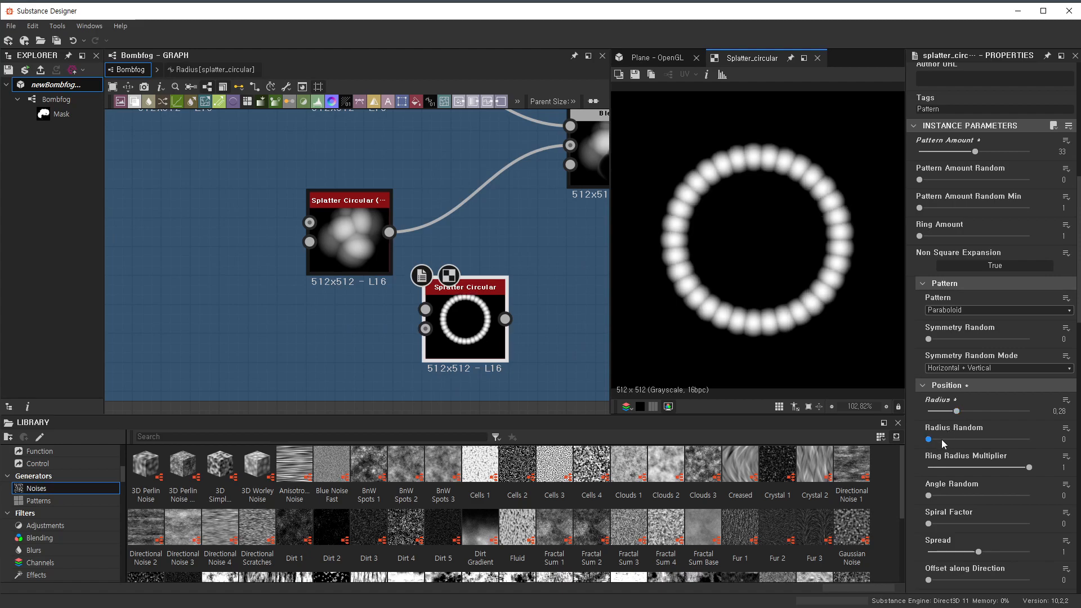
{"action": "scroll", "coordinate": [767, 228], "scroll_direction": "up", "scroll_amount": 5}
{"action": "scroll", "coordinate": [809, 279], "scroll_direction": "down", "scroll_amount": 2}
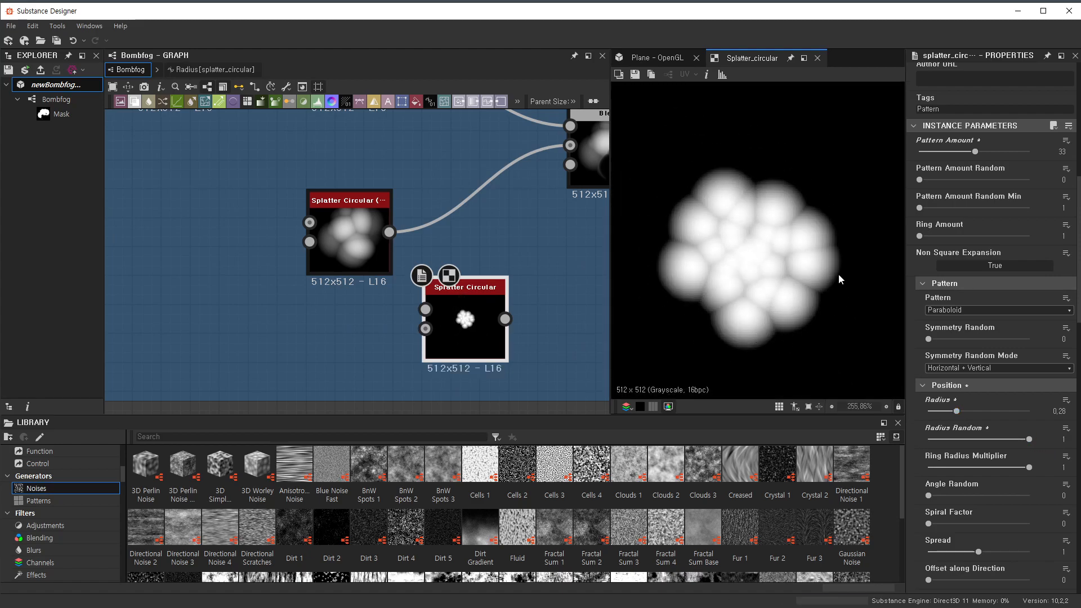
- Set the new Splatter Circular's Scale to 1.94 and its Radius to 0.51
{"action": "scroll", "coordinate": [1012, 400], "scroll_direction": "down", "scroll_amount": 4}
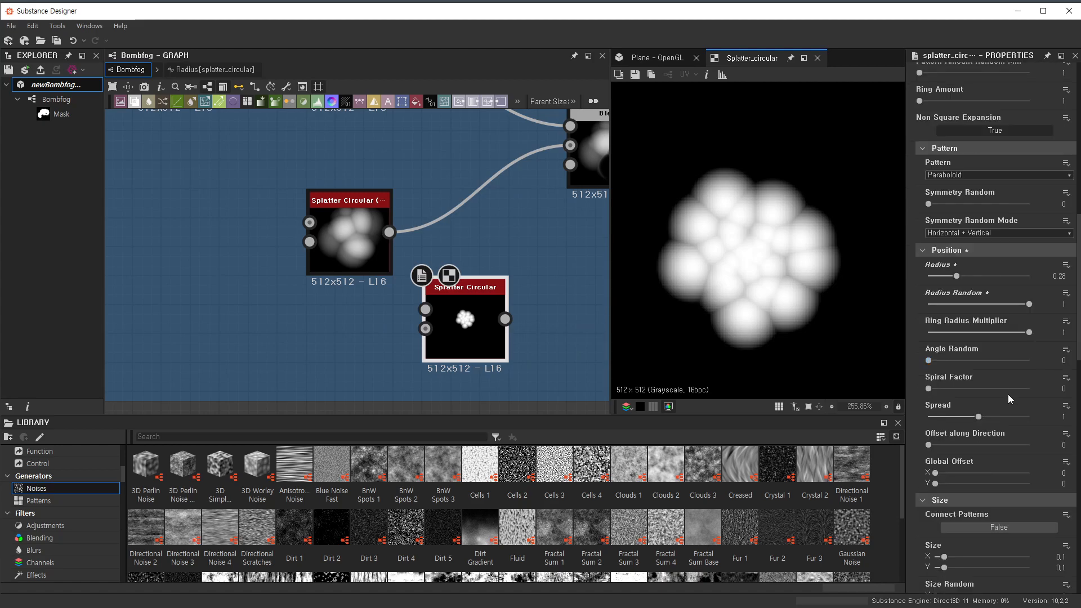
{"action": "scroll", "coordinate": [1008, 491], "scroll_direction": "down", "scroll_amount": 6}
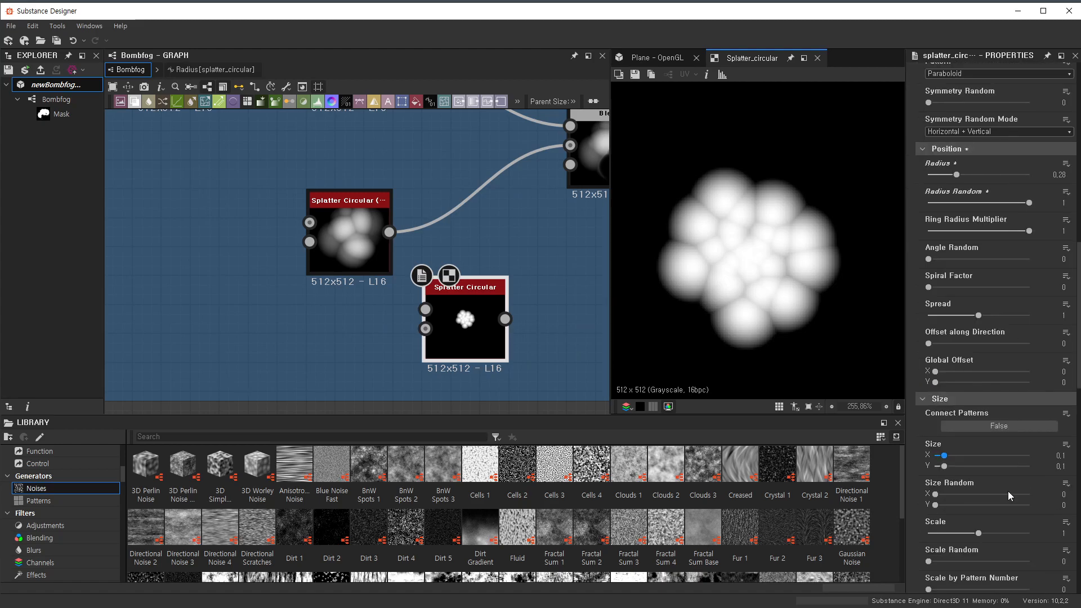
{"action": "left_click_drag", "start_coordinate": [987, 436], "coordinate": [1026, 432]}
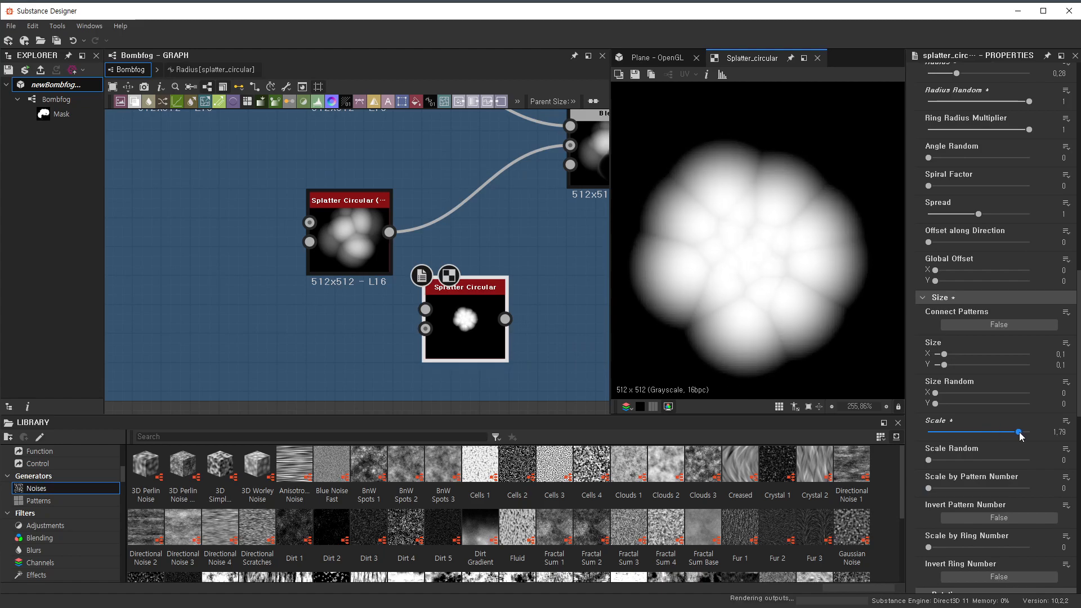
{"action": "scroll", "coordinate": [811, 312], "scroll_direction": "down", "scroll_amount": 3}
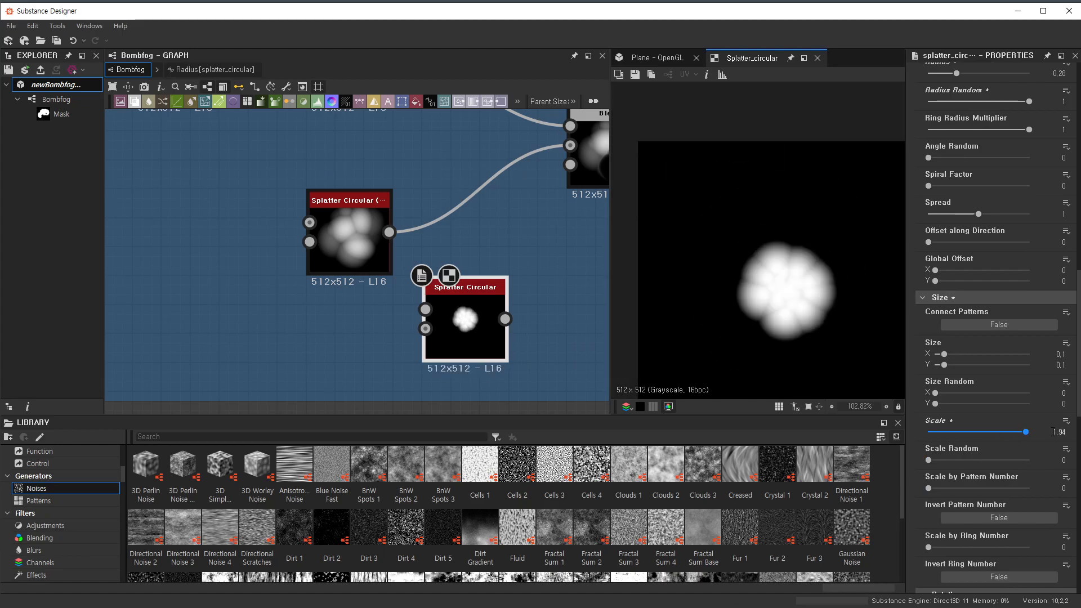
{"action": "scroll", "coordinate": [996, 389], "scroll_direction": "up", "scroll_amount": 3}
{"action": "left_click_drag", "start_coordinate": [957, 175], "coordinate": [981, 177]}
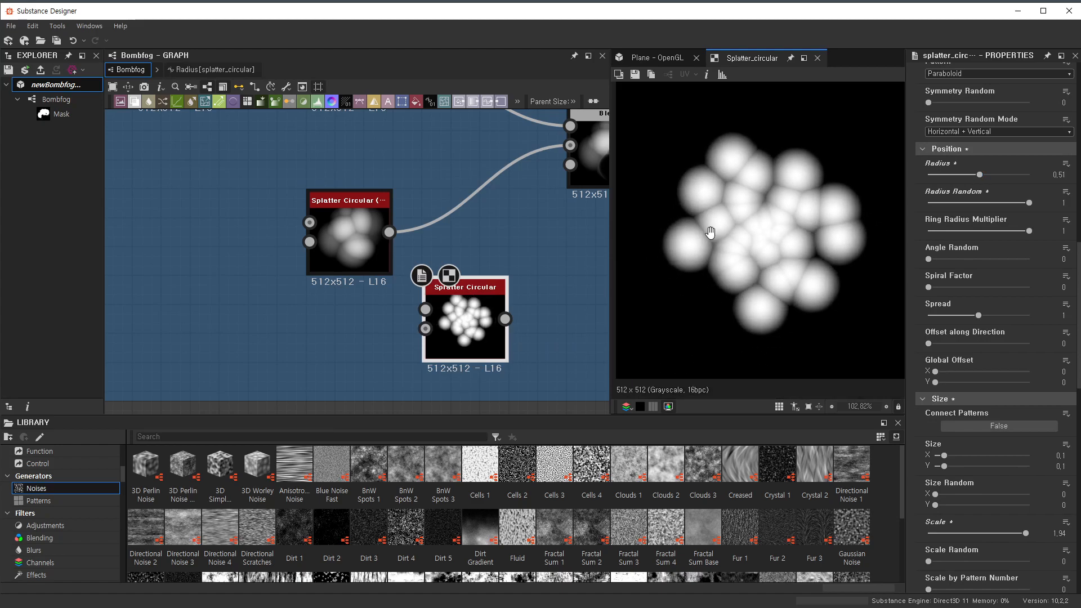
- Raise the new Splatter Circular's Scale to 5, reduce it to 4.06 and check the whole shape in the preview
{"action": "scroll", "coordinate": [1013, 388], "scroll_direction": "down", "scroll_amount": 5}
{"action": "double_click", "coordinate": [1059, 365]}
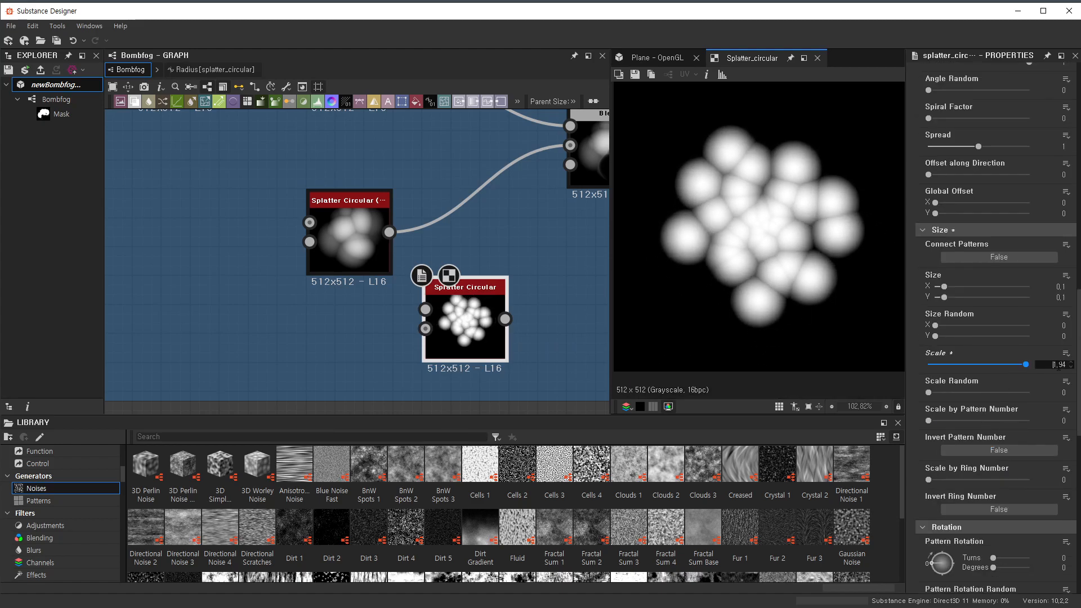
{"action": "type", "text": "5"}
{"action": "key", "text": "Return"}
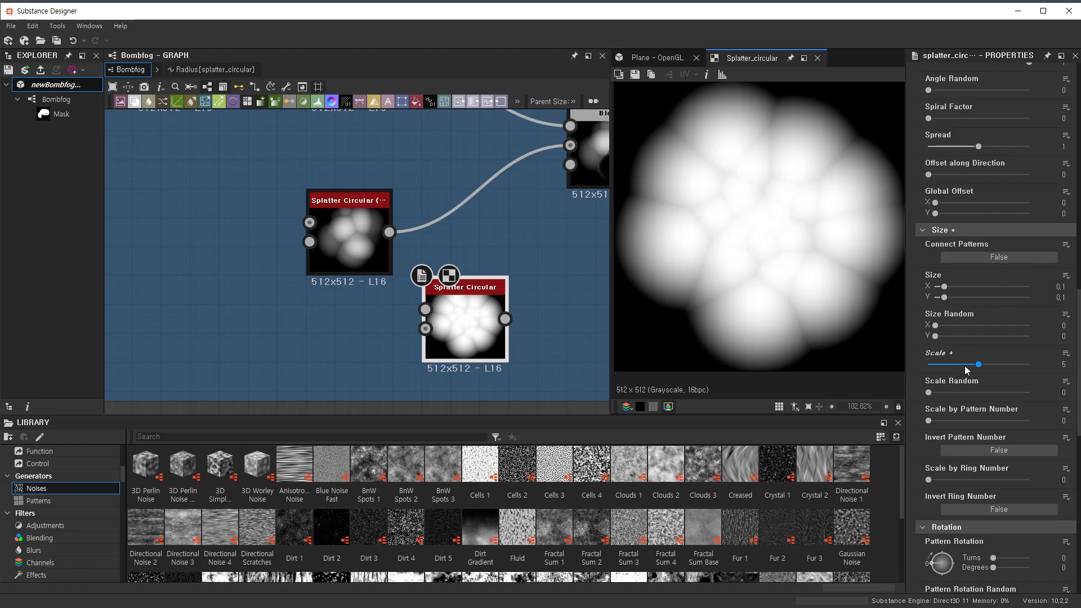
{"action": "left_click_drag", "start_coordinate": [979, 365], "coordinate": [969, 366]}
{"action": "scroll", "coordinate": [847, 270], "scroll_direction": "down", "scroll_amount": 2}
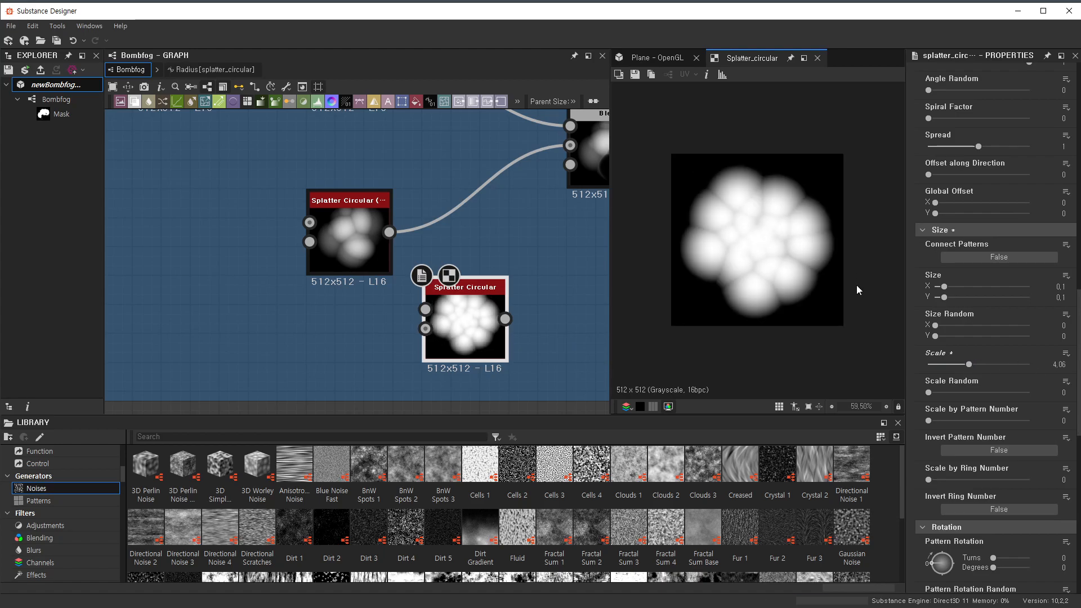
- Preview the existing Splatter Circular up close to compare its overlapping circles with the new node's result
{"action": "scroll", "coordinate": [856, 283], "scroll_direction": "up", "scroll_amount": 1}
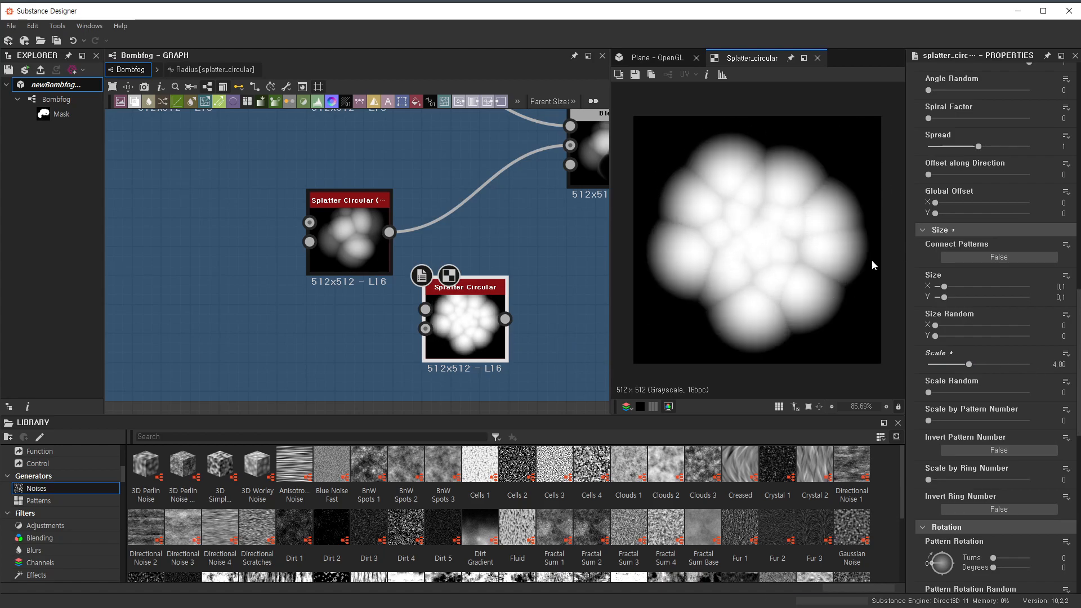
{"action": "scroll", "coordinate": [359, 244], "scroll_direction": "up", "scroll_amount": 3}
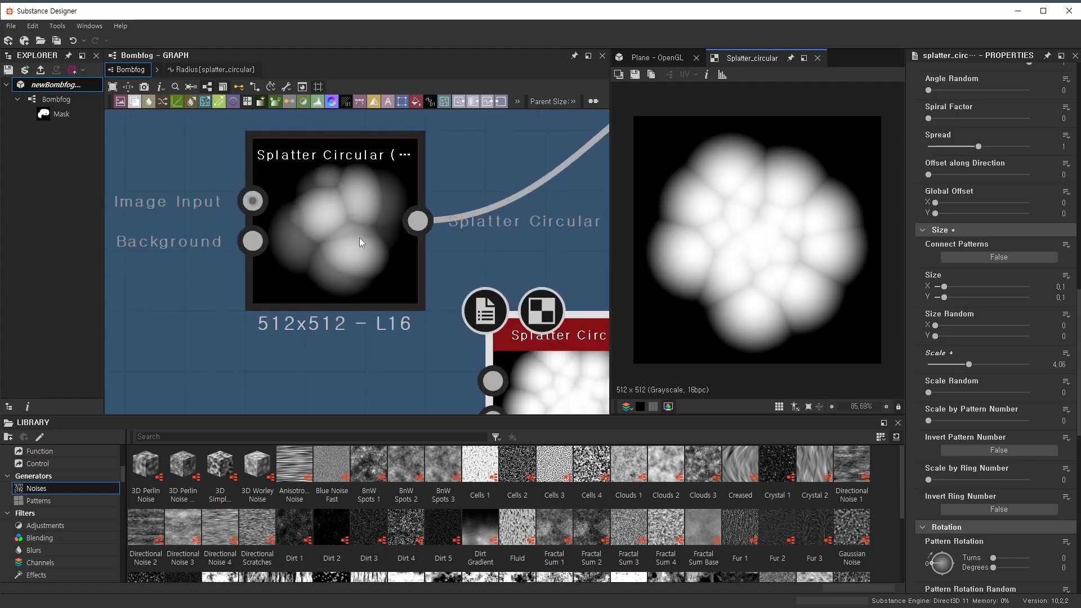
{"action": "double_click", "coordinate": [325, 208]}
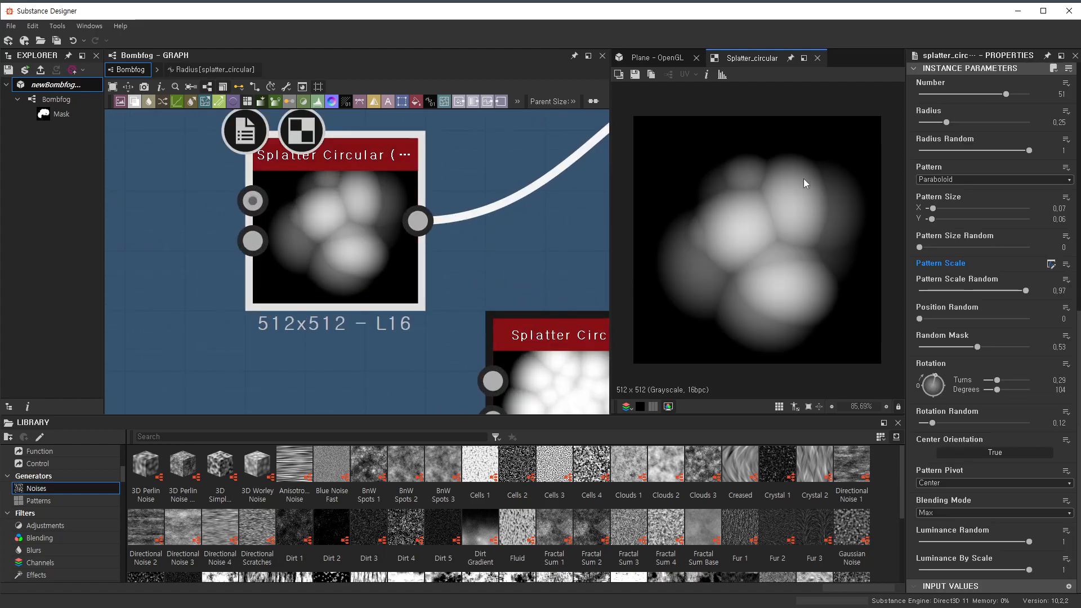
{"action": "scroll", "coordinate": [746, 166], "scroll_direction": "up", "scroll_amount": 3}
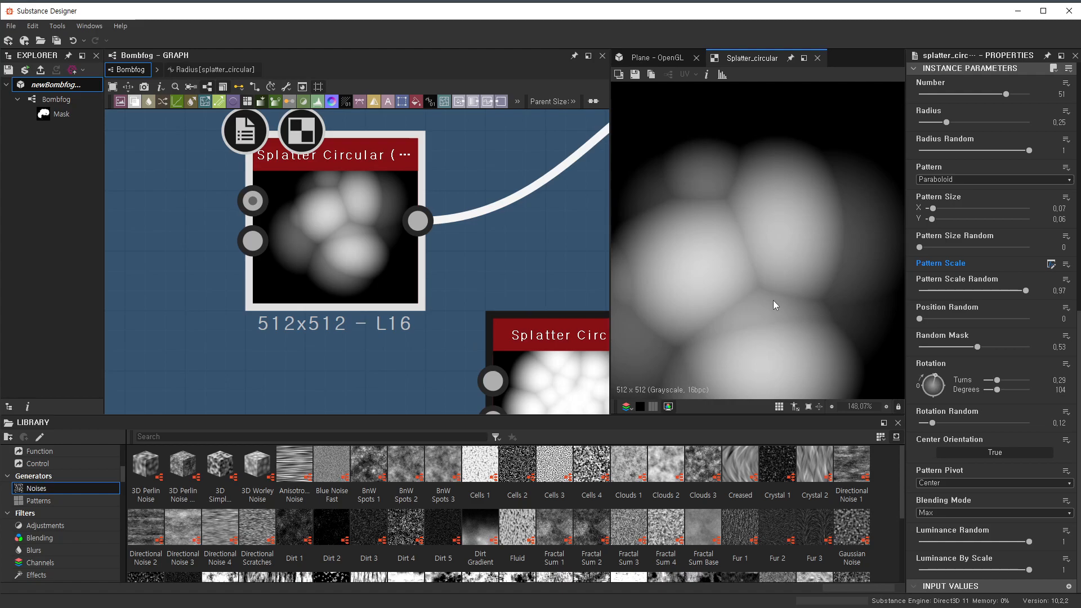
{"action": "scroll", "coordinate": [772, 305], "scroll_direction": "down", "scroll_amount": 1}
{"action": "middle_click_drag", "start_coordinate": [501, 278], "coordinate": [427, 176]}
- Set the clustered new Splatter Circular's Scale Random to 0.73 and its Size X to 0.09
{"action": "double_click", "coordinate": [516, 321]}
{"action": "scroll", "coordinate": [1042, 361], "scroll_direction": "down", "scroll_amount": 3}
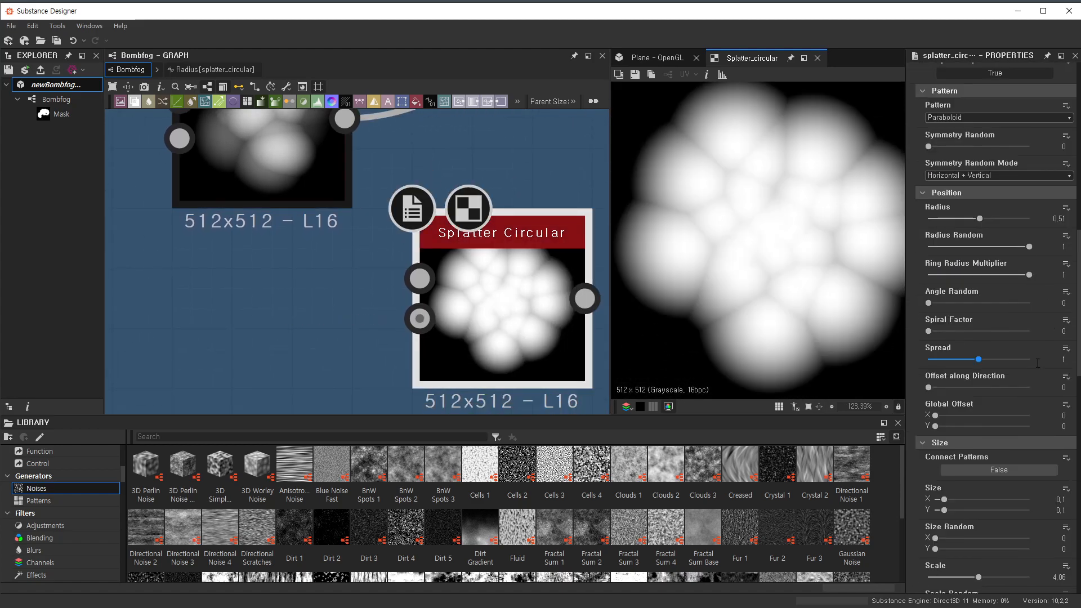
{"action": "scroll", "coordinate": [1042, 362], "scroll_direction": "down", "scroll_amount": 4}
{"action": "left_click_drag", "start_coordinate": [958, 469], "coordinate": [1002, 475]}
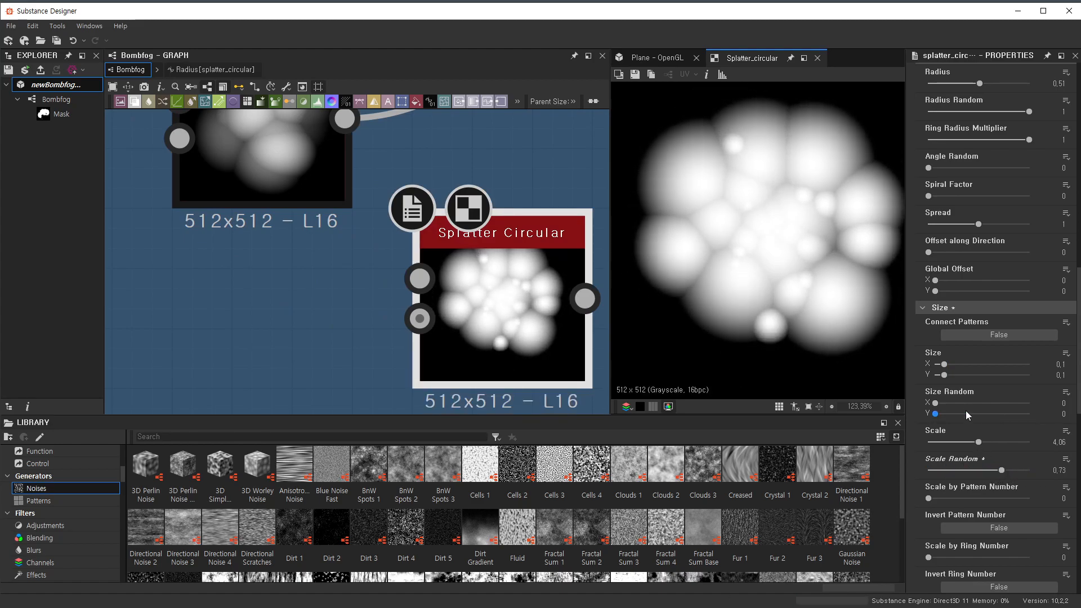
{"action": "left_click_drag", "start_coordinate": [946, 369], "coordinate": [945, 371]}
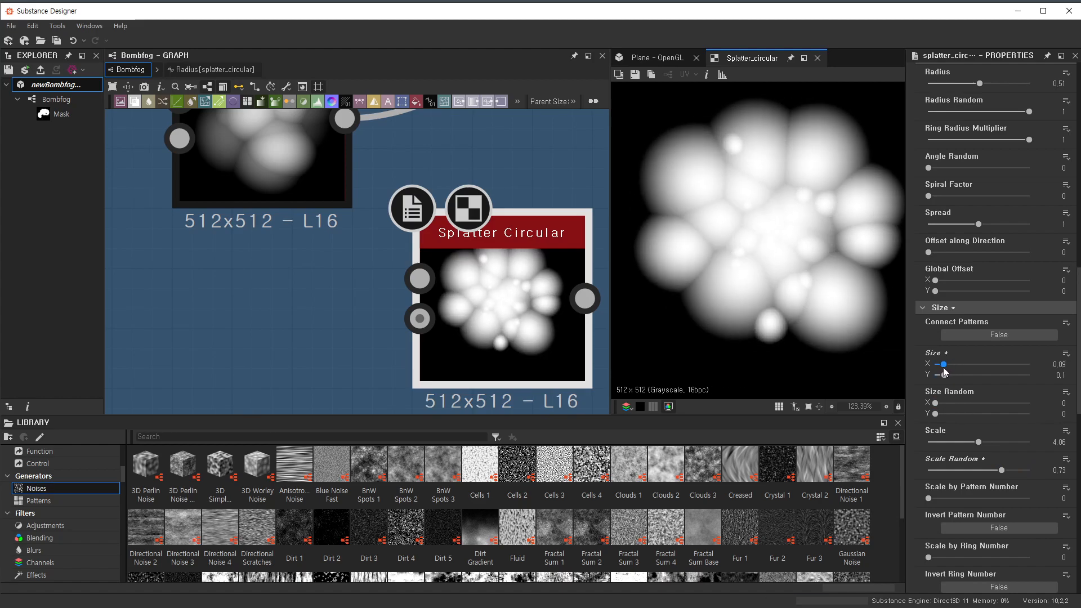
- Set the clustered Splatter Circular's Pattern Rotation to -272 degrees and its Pattern Rotation Random to 0.31
{"action": "scroll", "coordinate": [982, 403], "scroll_direction": "down", "scroll_amount": 5}
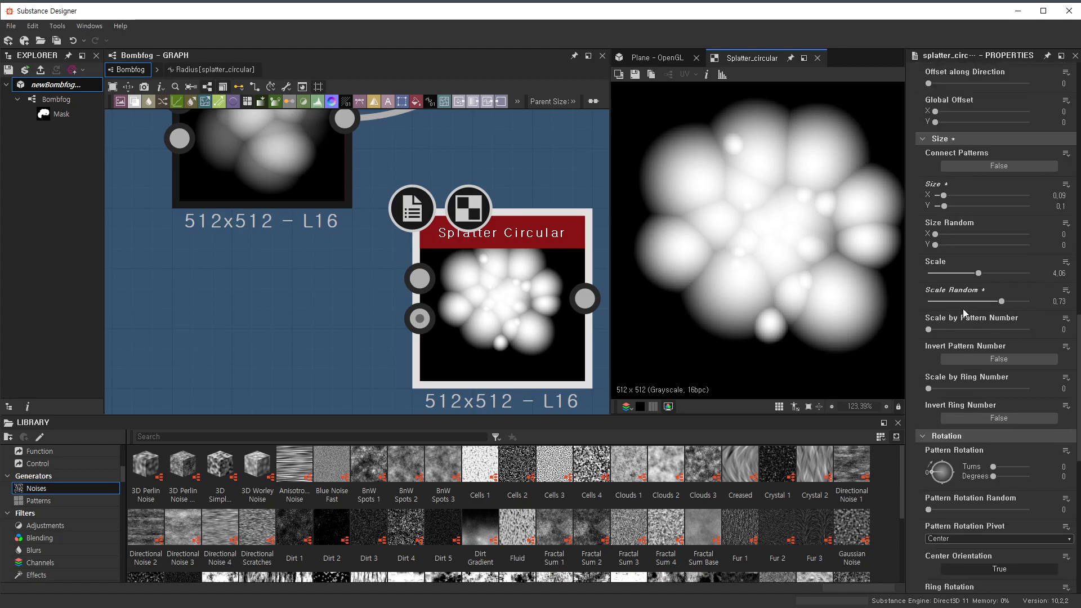
{"action": "mouse_move", "coordinate": [934, 475]}
{"action": "left_mouse_down"}
{"action": "mouse_move", "coordinate": [951, 486]}
{"action": "mouse_move", "coordinate": [941, 474]}
{"action": "left_mouse_up"}
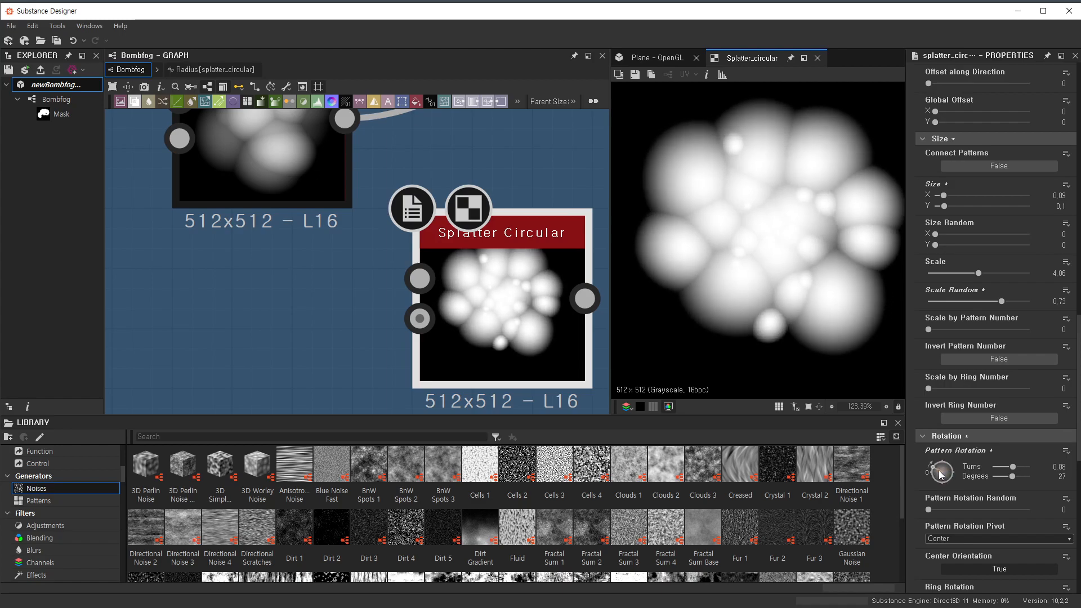
{"action": "left_click_drag", "start_coordinate": [1013, 478], "coordinate": [992, 480]}
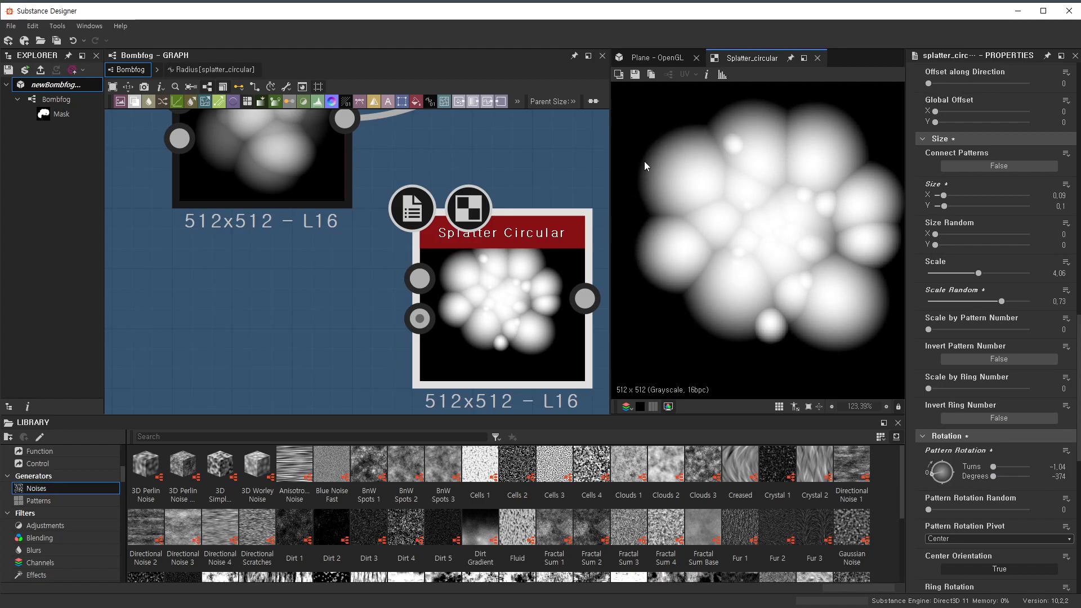
{"action": "left_click_drag", "start_coordinate": [993, 477], "coordinate": [999, 480]}
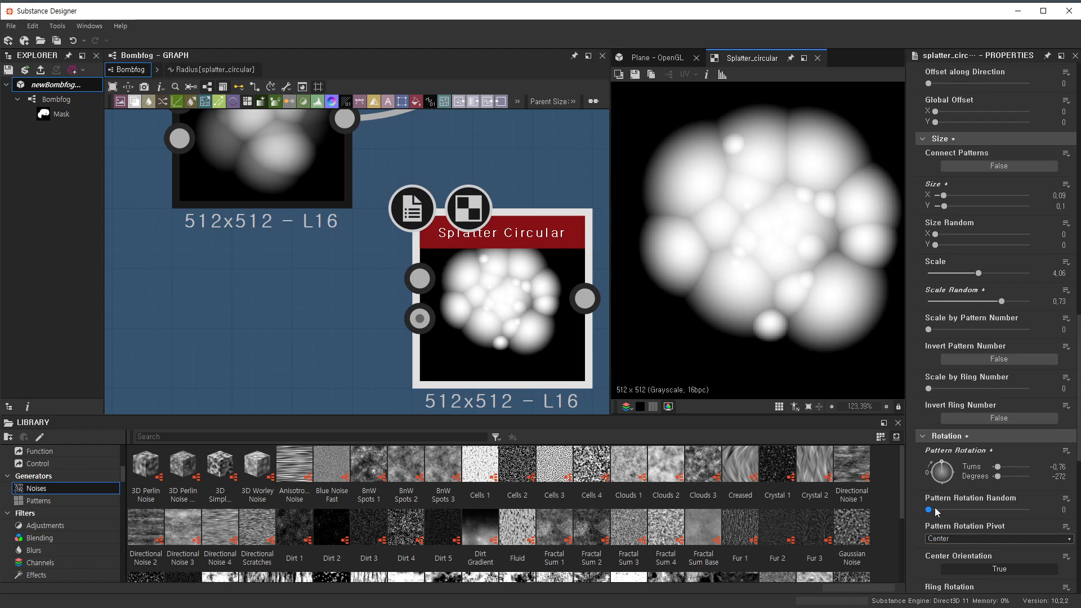
{"action": "left_click_drag", "start_coordinate": [929, 510], "coordinate": [960, 511]}
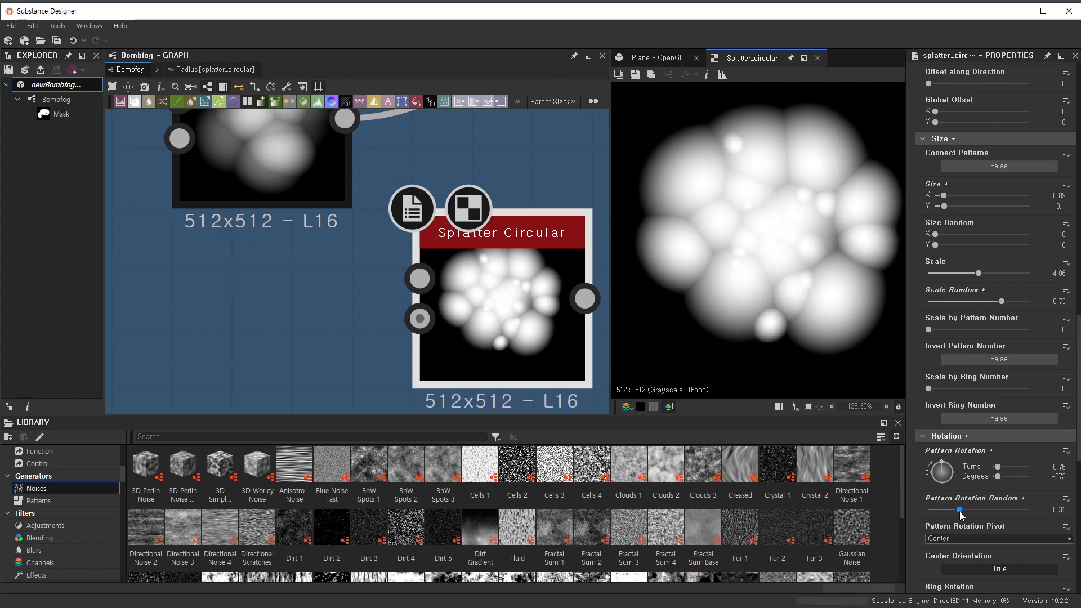
{"action": "scroll", "coordinate": [826, 286], "scroll_direction": "down", "scroll_amount": 3}
{"action": "scroll", "coordinate": [822, 293], "scroll_direction": "up", "scroll_amount": 2}
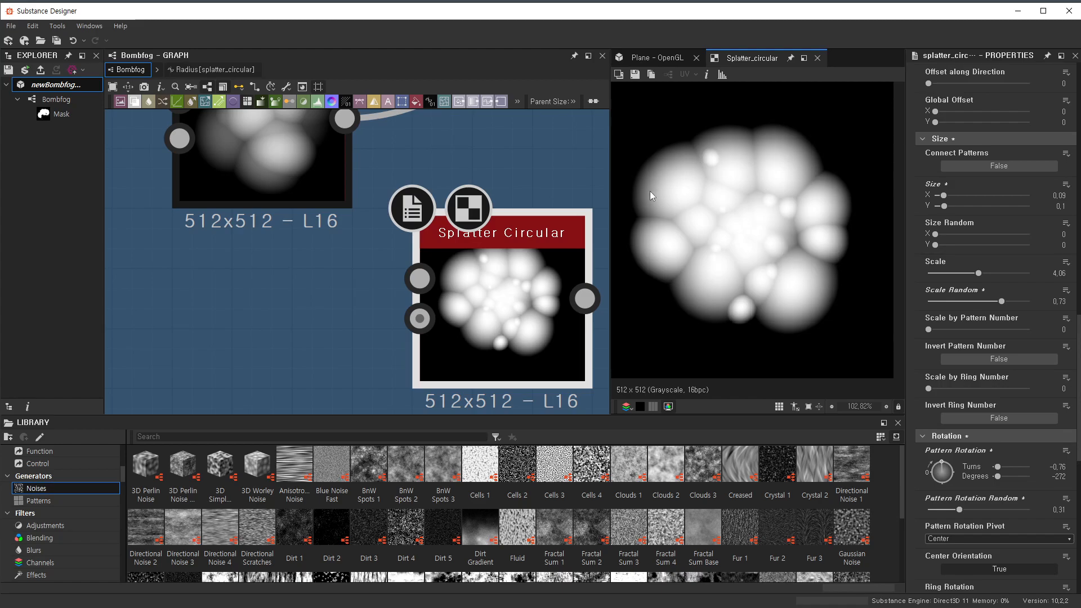
- Try Luminance Random and Luminance By Scale on the clustered Splatter Circular, returning both to 0
{"action": "scroll", "coordinate": [963, 336], "scroll_direction": "down", "scroll_amount": 7}
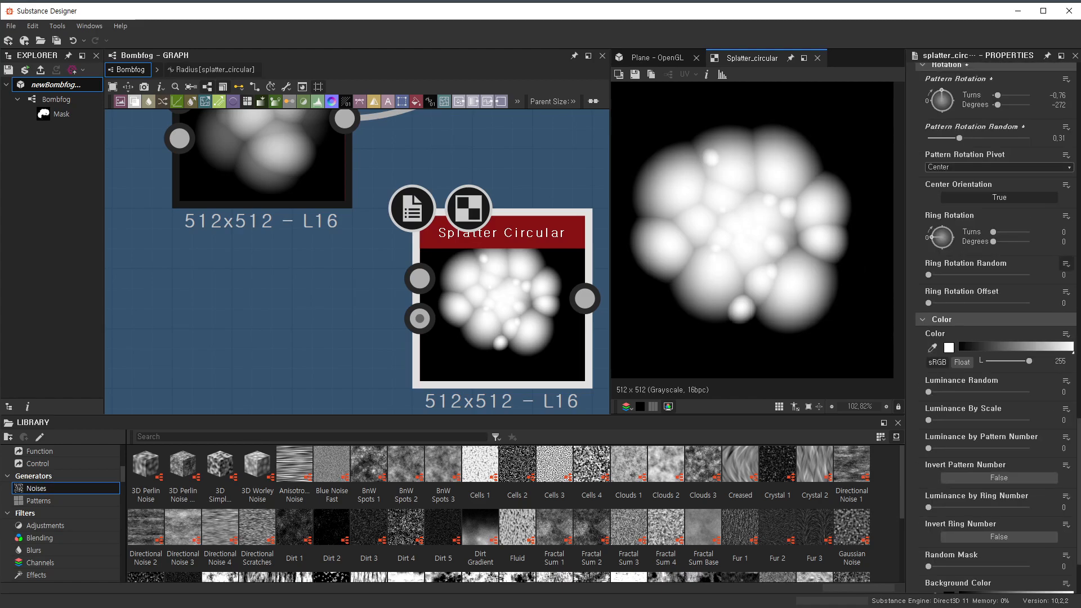
{"action": "left_click_drag", "start_coordinate": [985, 392], "coordinate": [929, 392]}
{"action": "scroll", "coordinate": [744, 204], "scroll_direction": "up", "scroll_amount": 5}
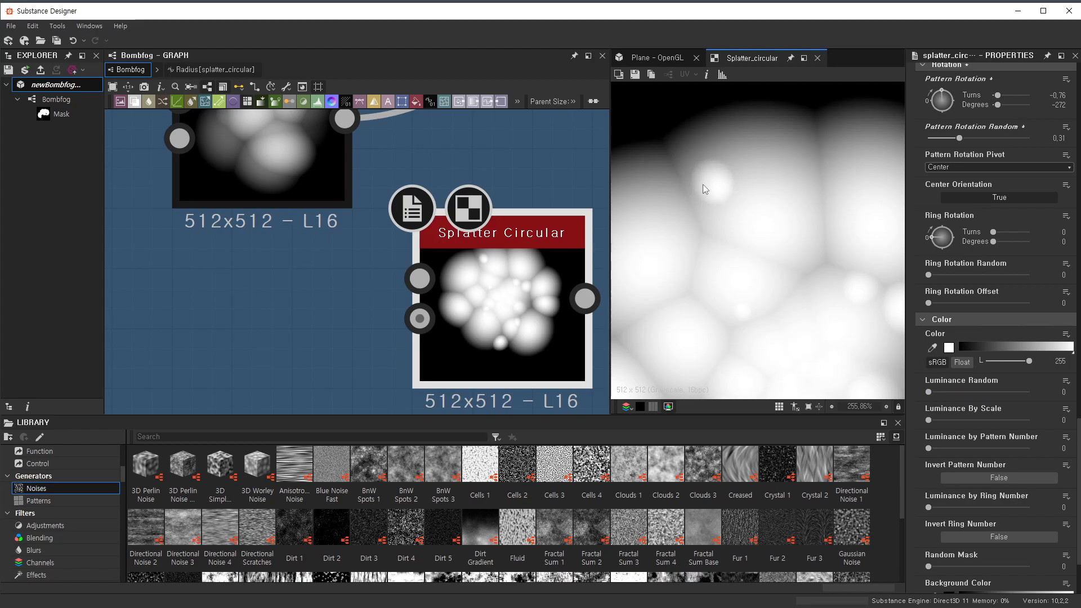
{"action": "scroll", "coordinate": [720, 208], "scroll_direction": "down", "scroll_amount": 3}
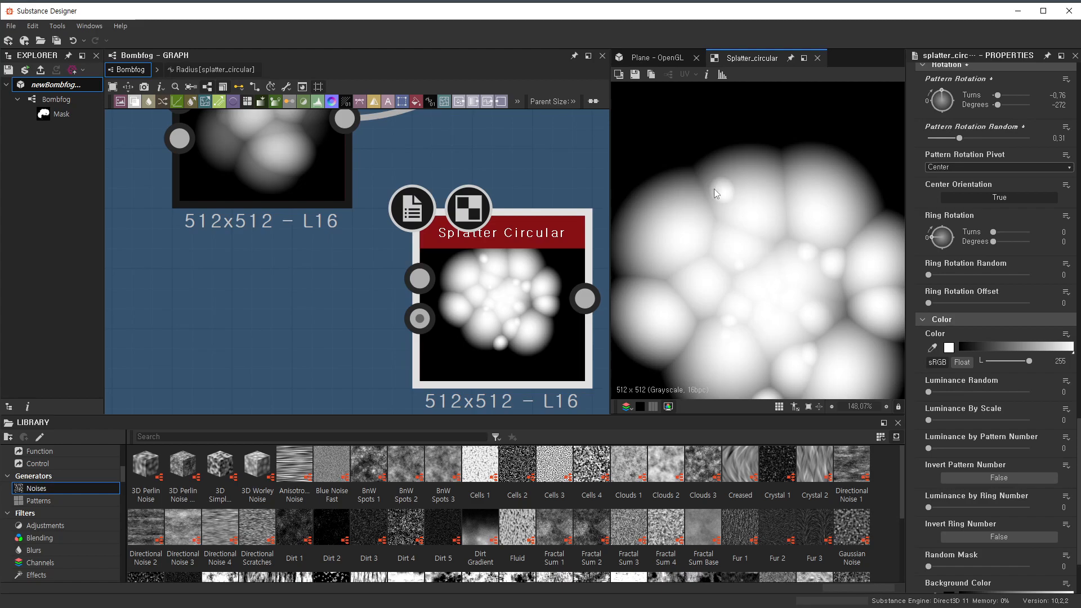
{"action": "middle_click_drag", "start_coordinate": [783, 285], "coordinate": [786, 259]}
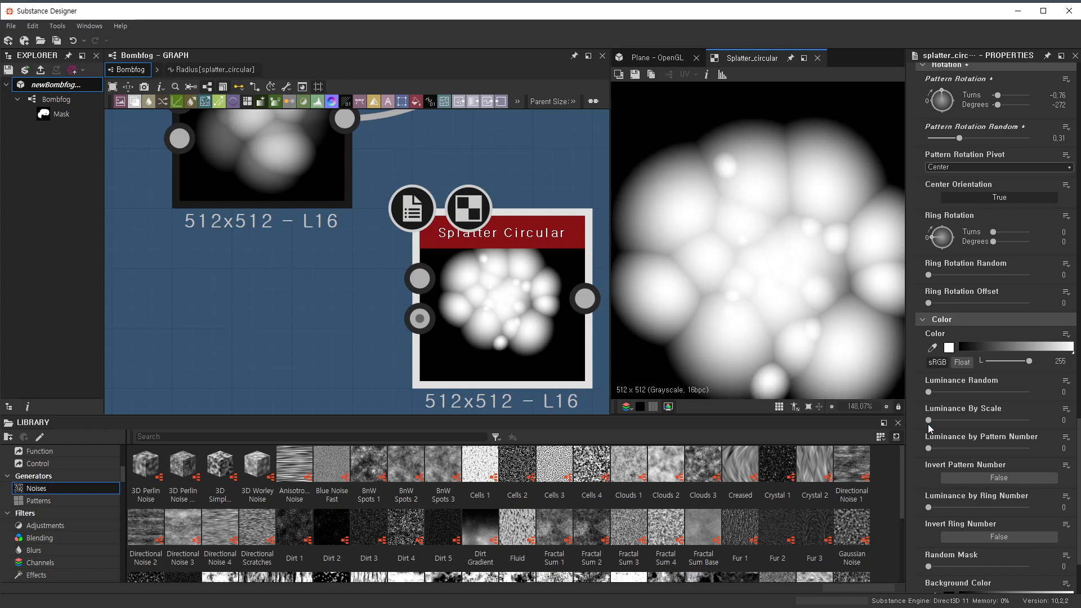
{"action": "mouse_move", "coordinate": [929, 427]}
{"action": "left_mouse_down"}
{"action": "mouse_move", "coordinate": [965, 422]}
{"action": "mouse_move", "coordinate": [910, 421]}
{"action": "left_mouse_up"}
{"action": "middle_click_drag", "start_coordinate": [651, 234], "coordinate": [739, 210]}
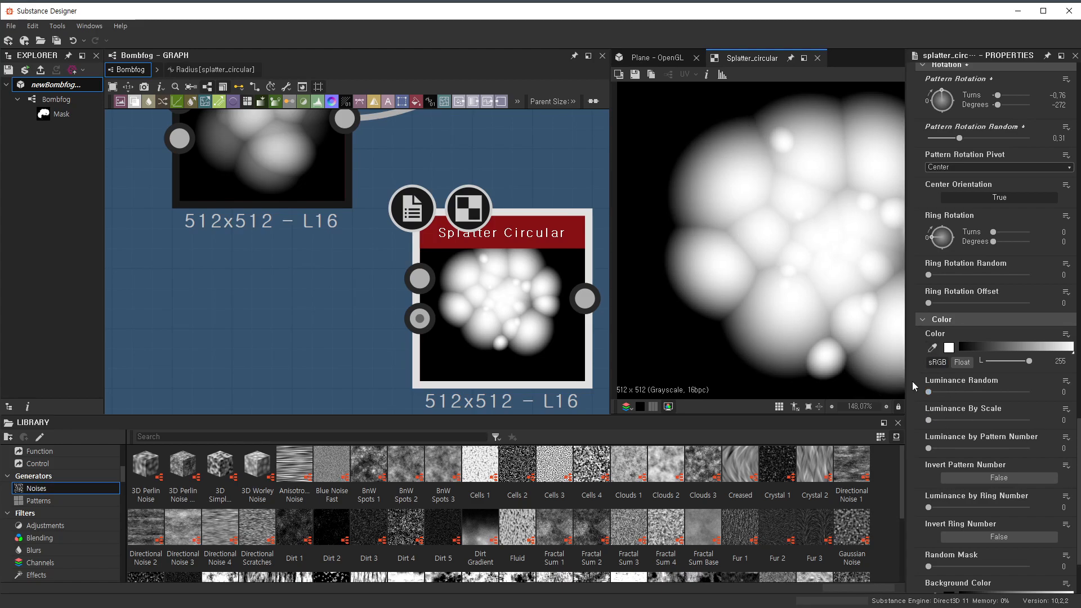
- Add another Splatter Circular node below the main shape frame as a test
{"action": "scroll", "coordinate": [580, 243], "scroll_direction": "down", "scroll_amount": 2}
{"action": "middle_click_drag", "start_coordinate": [580, 243], "coordinate": [567, 211]}
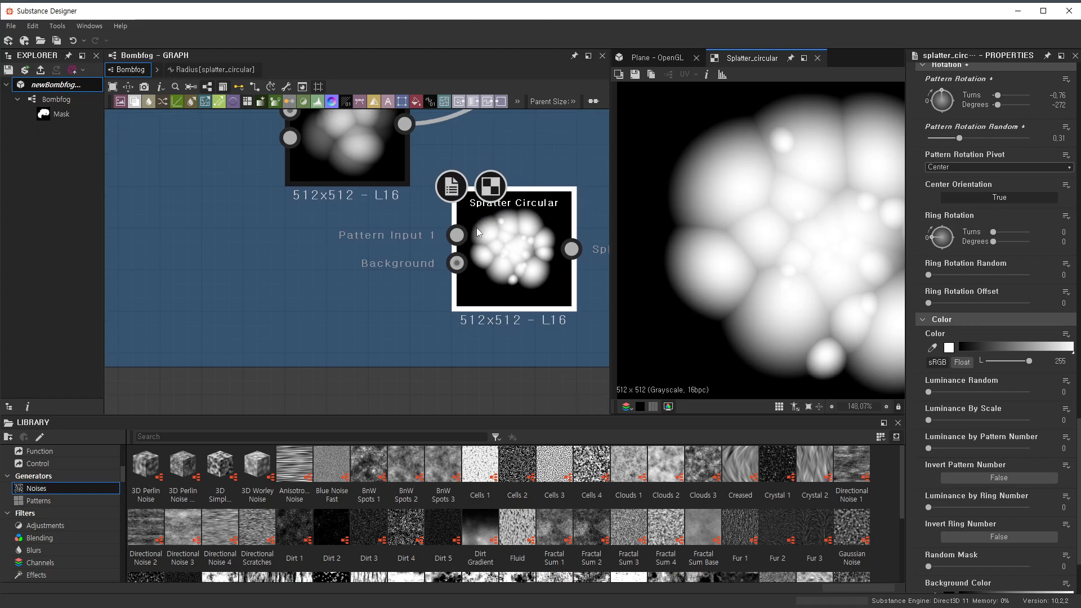
{"action": "left_click", "coordinate": [489, 346]}
{"action": "middle_click_drag", "start_coordinate": [488, 338], "coordinate": [469, 285]}
{"action": "key", "text": "space"}
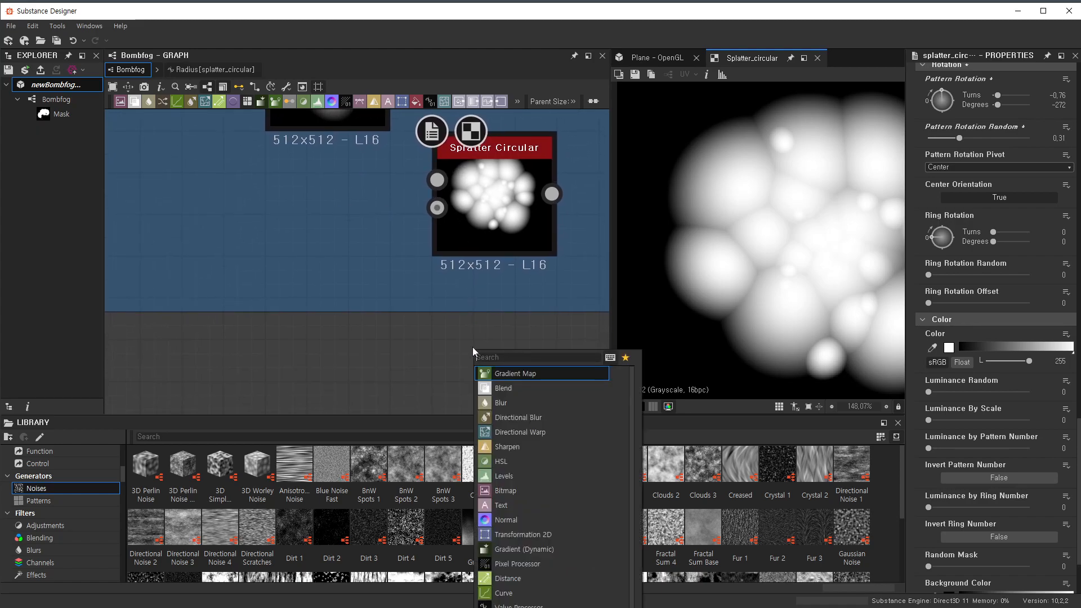
{"action": "type", "text": "spla"}
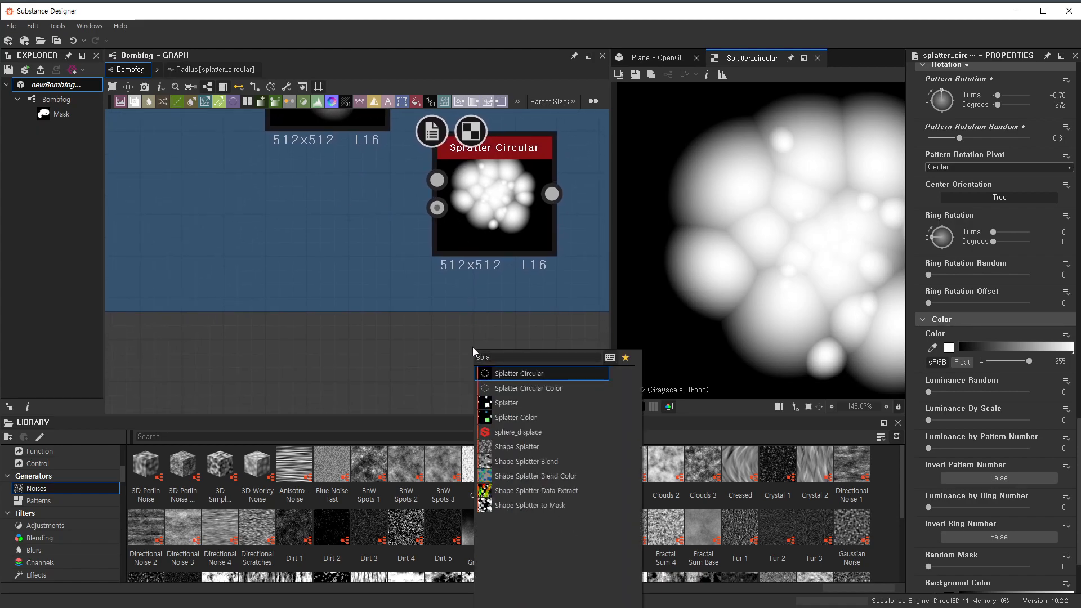
{"action": "left_click", "coordinate": [534, 375]}
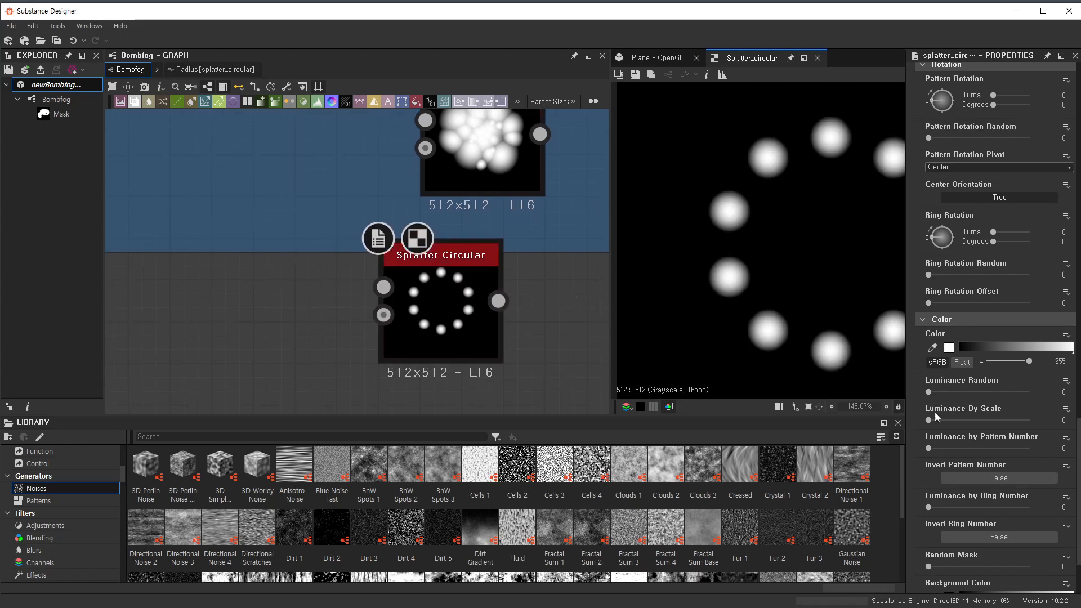
- Set the test Splatter Circular's Scale to 1.84 and its Scale Random to 0.91
{"action": "scroll", "coordinate": [964, 412], "scroll_direction": "down", "scroll_amount": 3}
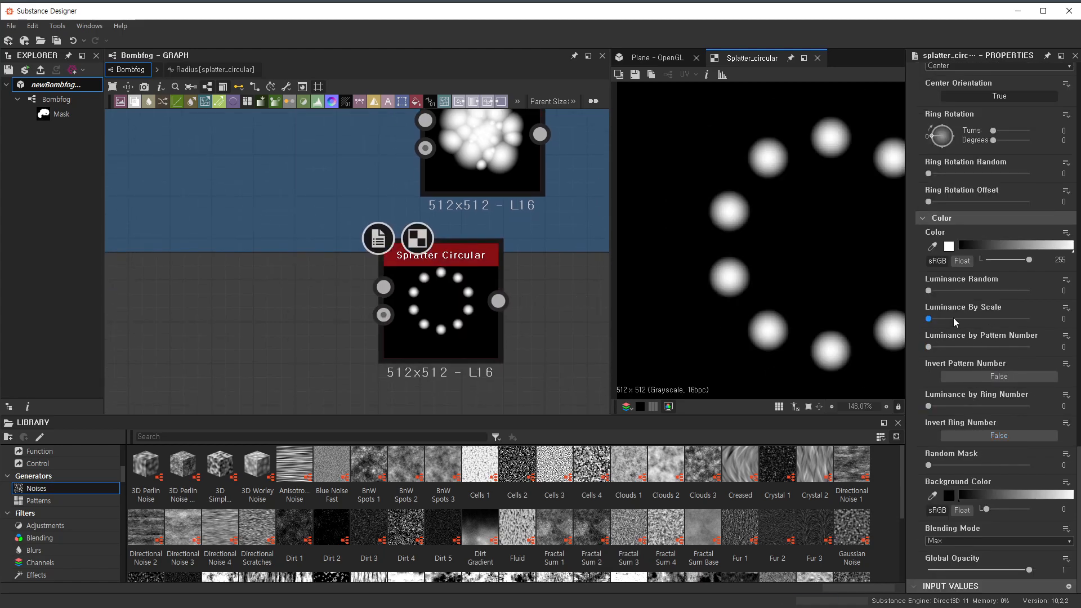
{"action": "scroll", "coordinate": [1009, 407], "scroll_direction": "up", "scroll_amount": 10}
{"action": "scroll", "coordinate": [1015, 408], "scroll_direction": "up", "scroll_amount": 2}
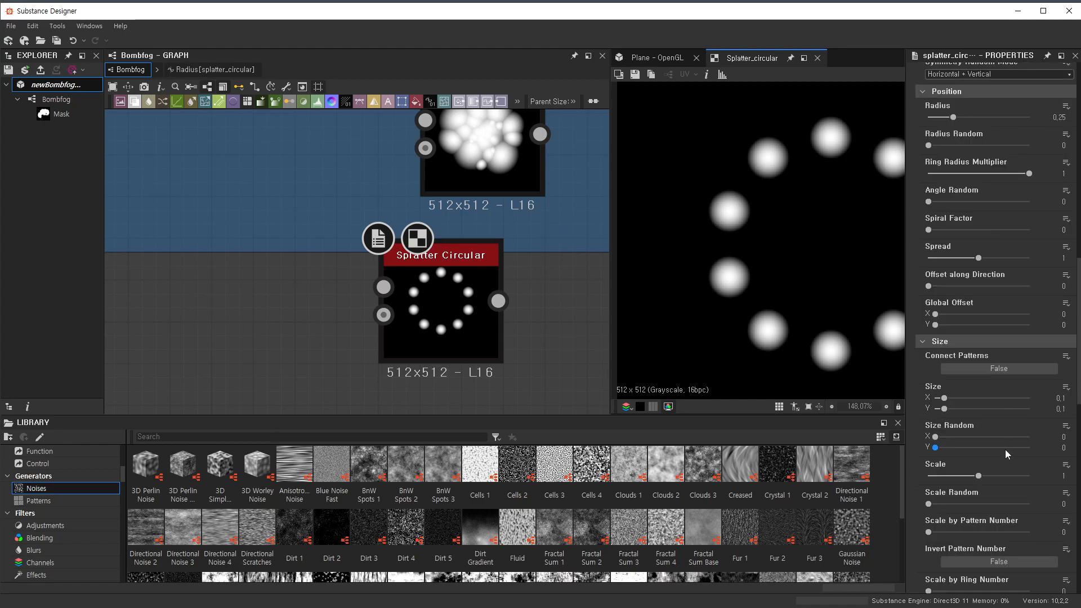
{"action": "left_click_drag", "start_coordinate": [978, 476], "coordinate": [1022, 476]}
{"action": "left_click_drag", "start_coordinate": [929, 504], "coordinate": [1020, 504]}
{"action": "scroll", "coordinate": [754, 292], "scroll_direction": "down", "scroll_amount": 3}
{"action": "scroll", "coordinate": [817, 225], "scroll_direction": "up", "scroll_amount": 6}
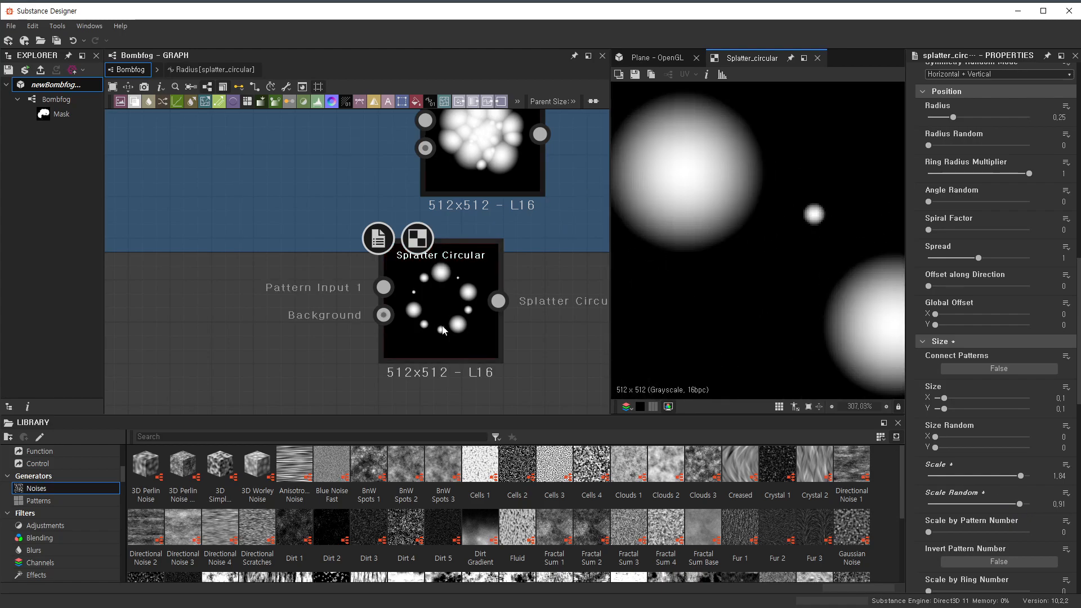
- Set the test Splatter Circular's Luminance By Scale to 1 and compare the brightness of large and small circles
{"action": "left_click", "coordinate": [455, 307]}
{"action": "scroll", "coordinate": [997, 324], "scroll_direction": "down", "scroll_amount": 17}
{"action": "scroll", "coordinate": [1003, 338], "scroll_direction": "down", "scroll_amount": 3}
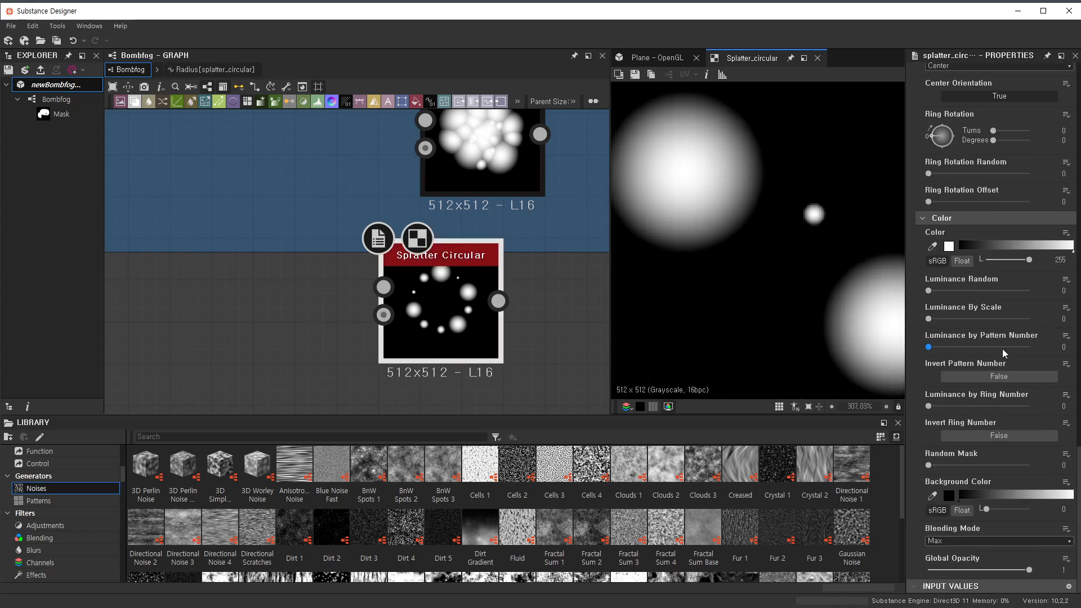
{"action": "left_click_drag", "start_coordinate": [930, 319], "coordinate": [1030, 318]}
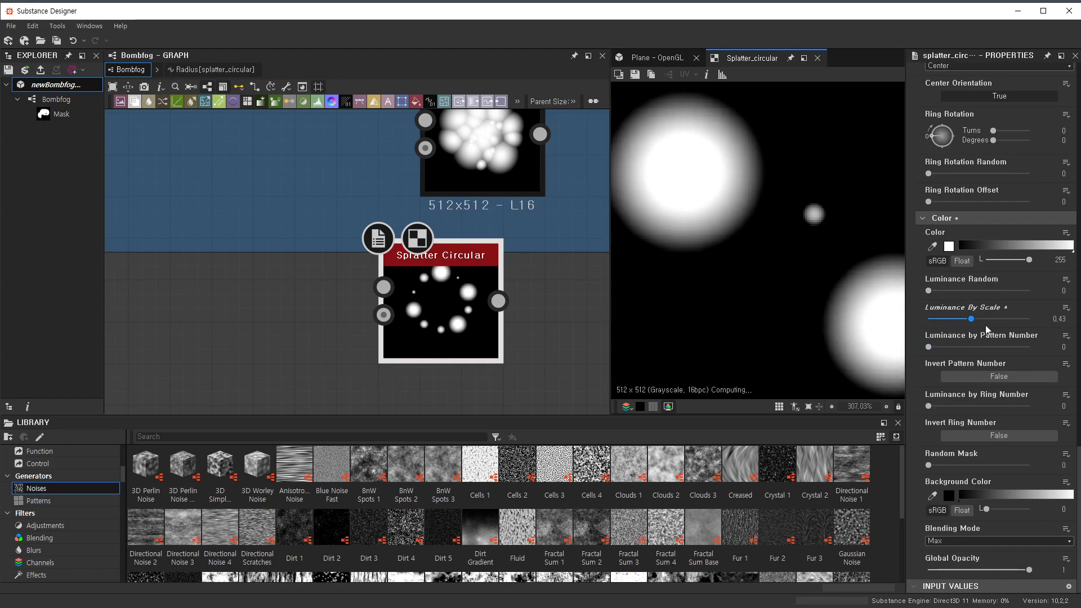
{"action": "scroll", "coordinate": [731, 249], "scroll_direction": "down", "scroll_amount": 4}
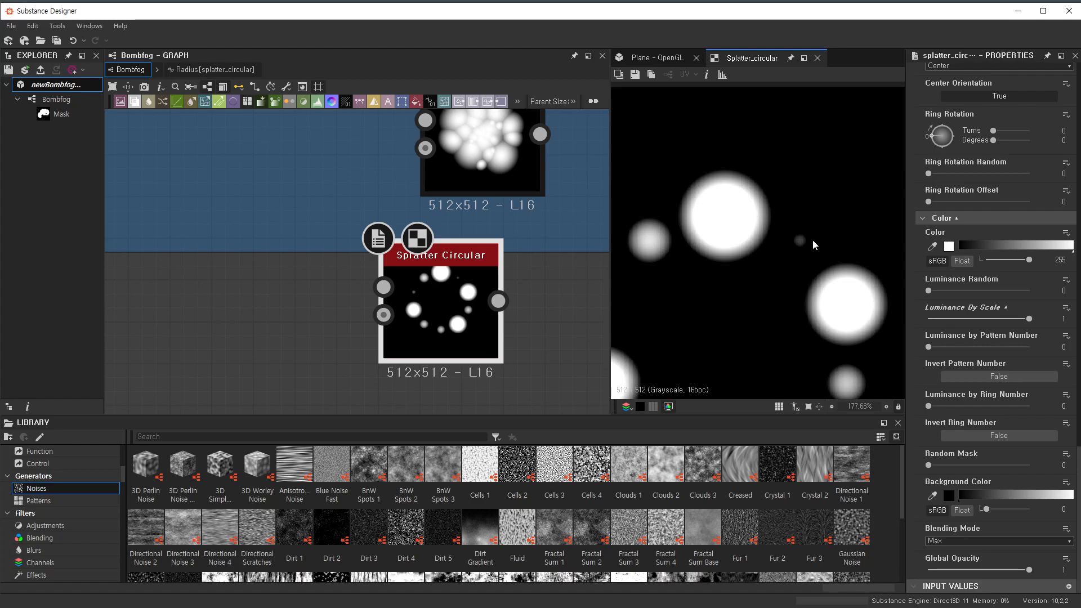
{"action": "scroll", "coordinate": [795, 235], "scroll_direction": "down", "scroll_amount": 3}
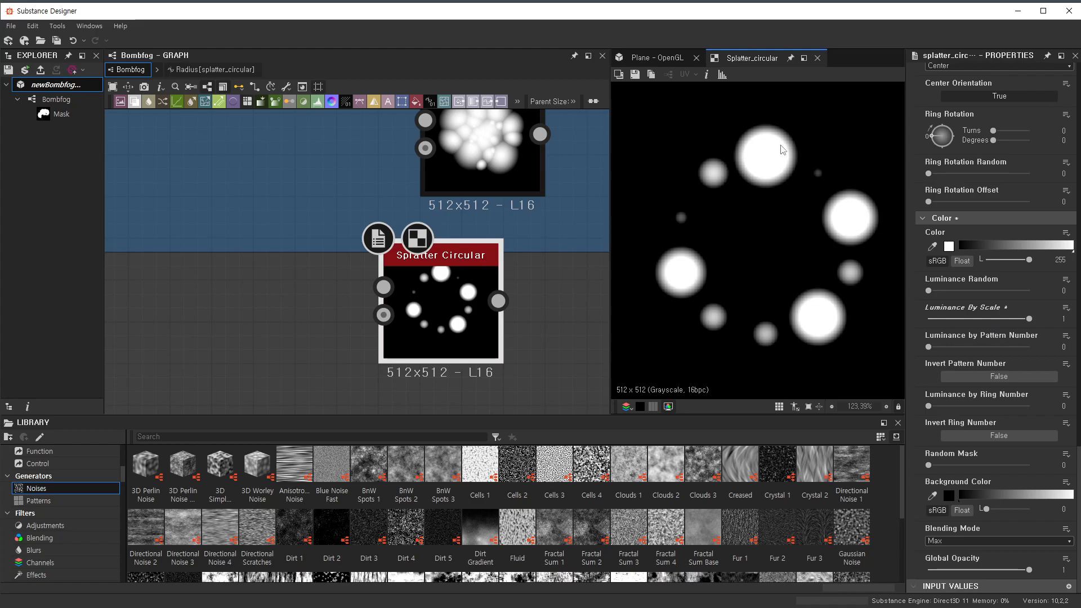
{"action": "scroll", "coordinate": [783, 150], "scroll_direction": "up", "scroll_amount": 3}
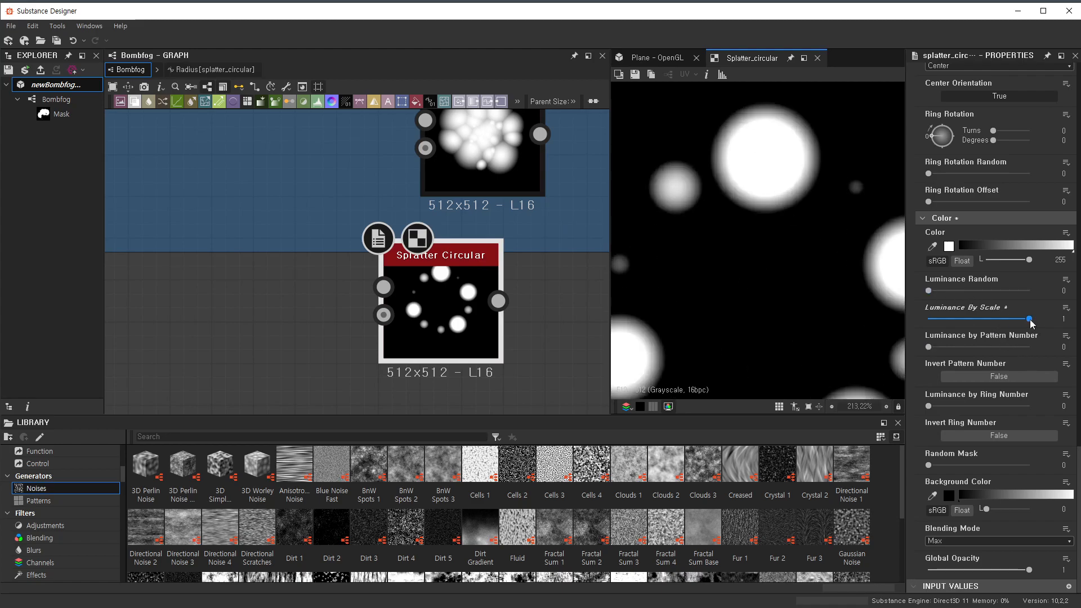
- Reset Luminance By Scale to 0, view a large circle close up, and raise the value to 1 again
{"action": "left_click_drag", "start_coordinate": [1031, 320], "coordinate": [843, 338]}
{"action": "scroll", "coordinate": [805, 181], "scroll_direction": "up", "scroll_amount": 4}
{"action": "middle_click_drag", "start_coordinate": [801, 178], "coordinate": [787, 287]}
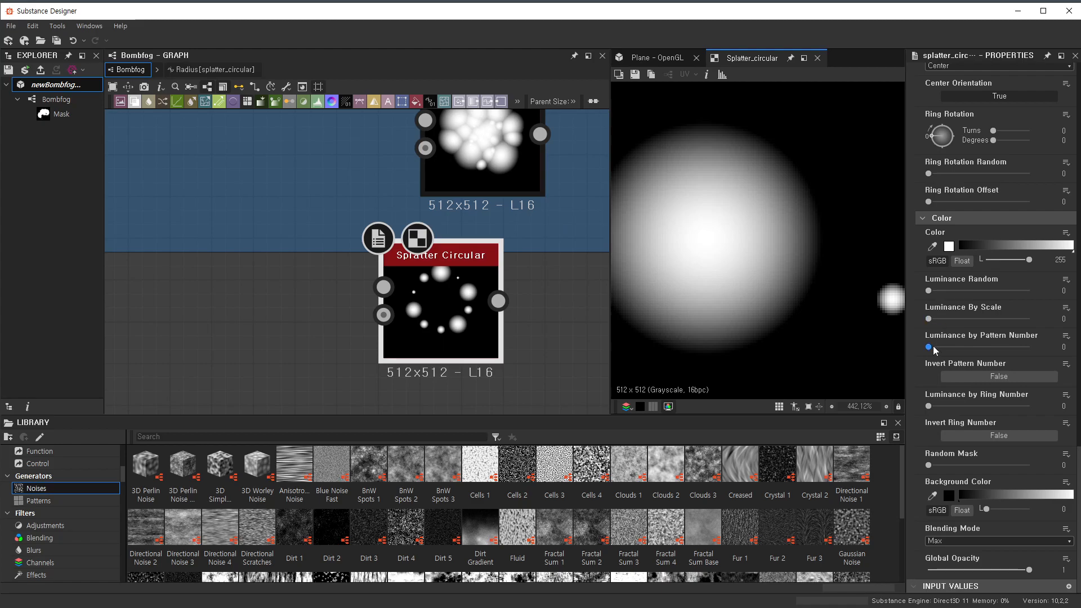
{"action": "left_click_drag", "start_coordinate": [928, 319], "coordinate": [1029, 319]}
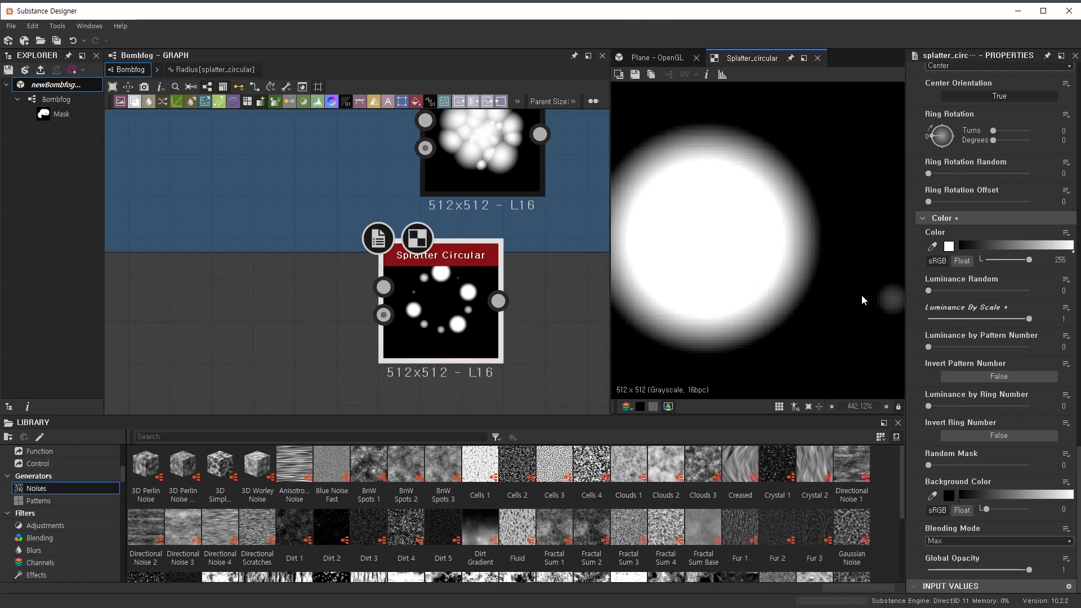
- Lower the test Splatter Circular's Color value to 132 and check the whole ring of circles
{"action": "left_click_drag", "start_coordinate": [1029, 259], "coordinate": [1009, 273]}
{"action": "scroll", "coordinate": [742, 248], "scroll_direction": "down", "scroll_amount": 3}
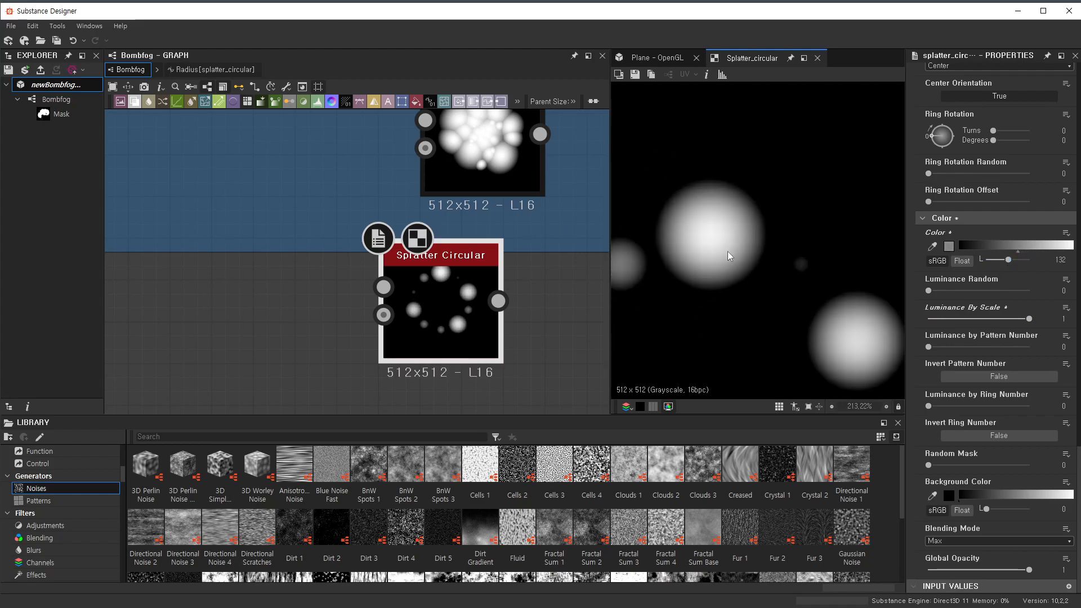
{"action": "scroll", "coordinate": [738, 242], "scroll_direction": "down", "scroll_amount": 2}
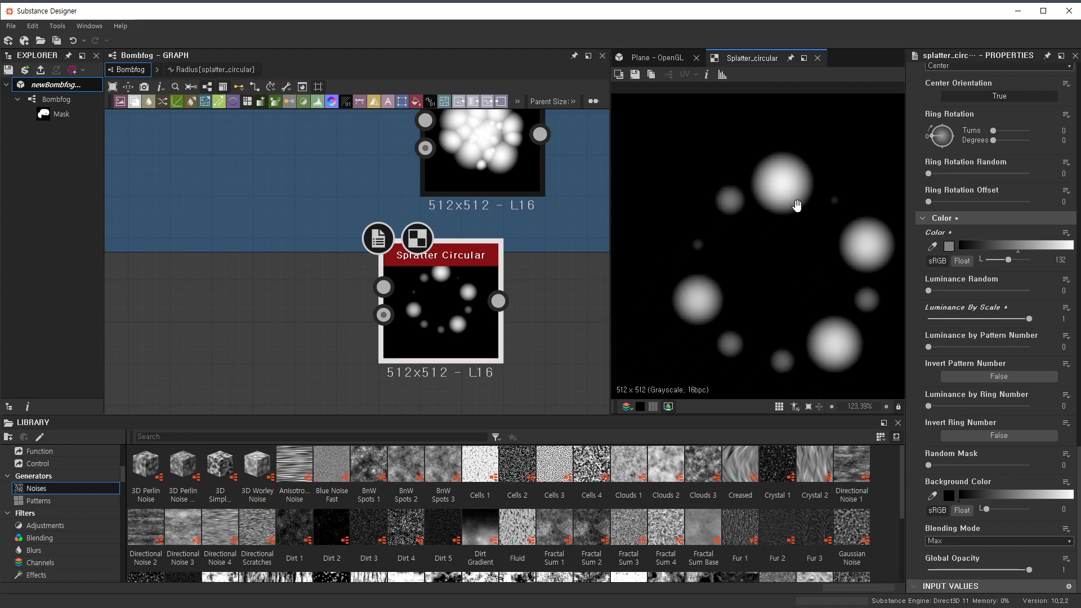
- Move the test Splatter Circular further down the graph and preview the clustered Splatter Circular inside the blue frame
{"action": "left_click_drag", "start_coordinate": [498, 303], "coordinate": [459, 363]}
{"action": "left_click", "coordinate": [491, 147]}
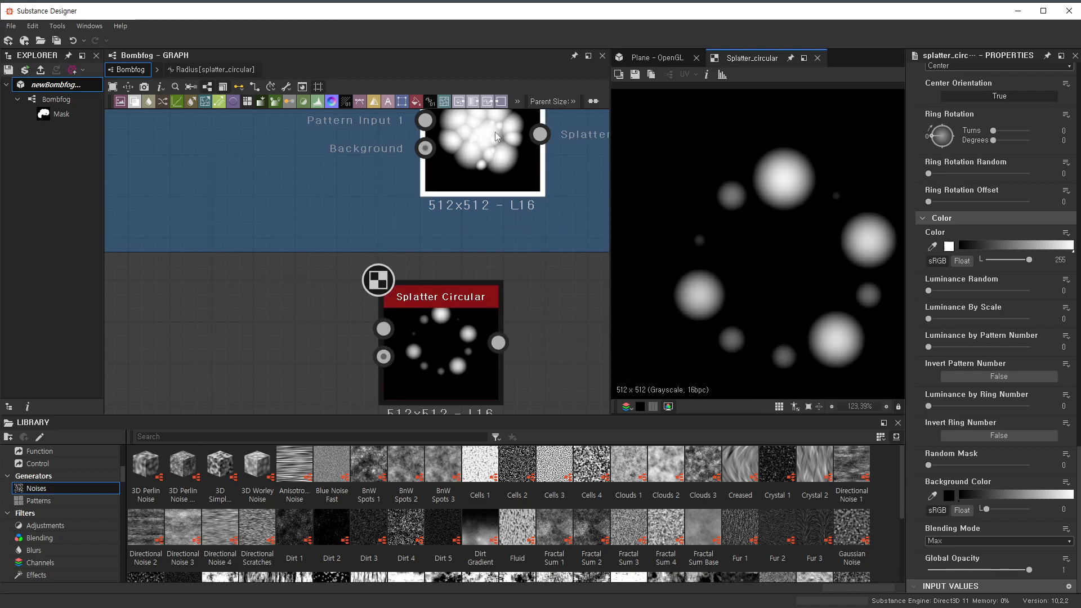
{"action": "left_click", "coordinate": [450, 335]}
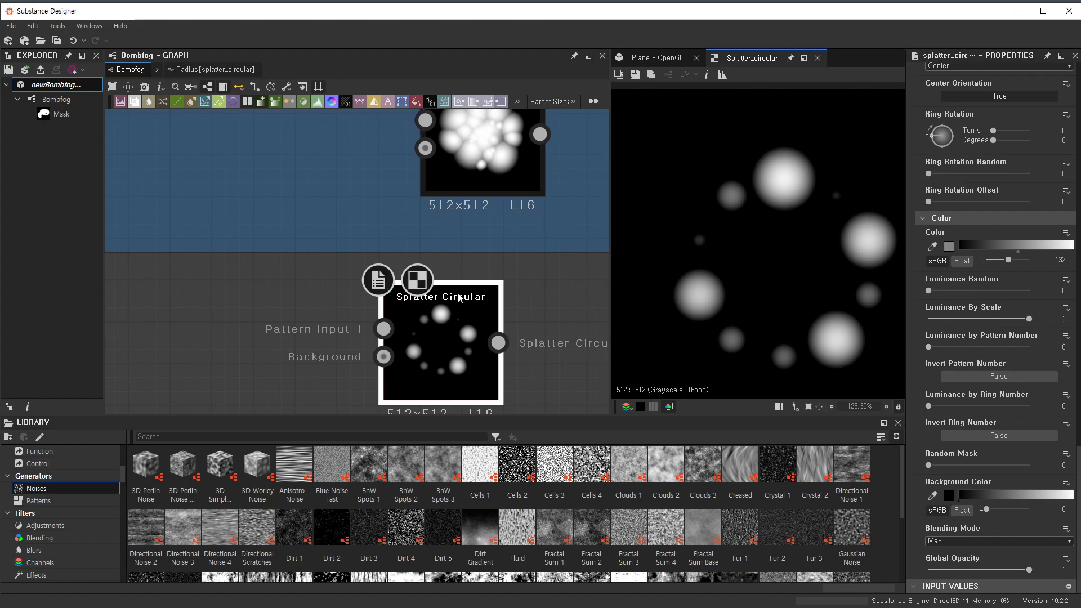
{"action": "double_click", "coordinate": [505, 159]}
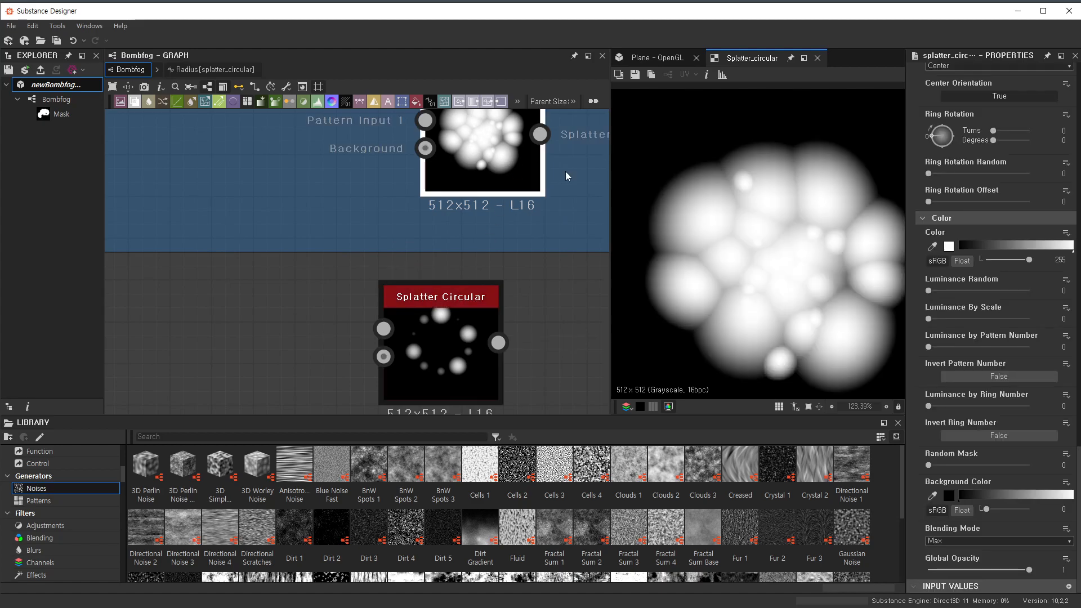
- Set the clustered Splatter Circular's Luminance By Scale to 1 and lower its Color value to 56
{"action": "scroll", "coordinate": [748, 245], "scroll_direction": "down", "scroll_amount": 3}
{"action": "left_click_drag", "start_coordinate": [1029, 260], "coordinate": [1013, 264]}
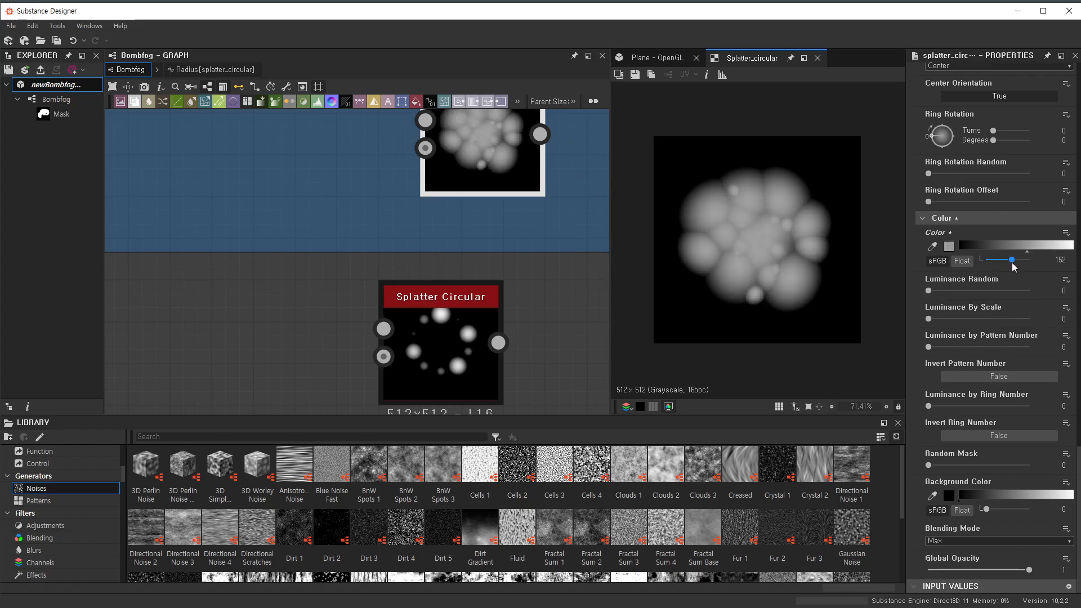
{"action": "left_click_drag", "start_coordinate": [930, 319], "coordinate": [1057, 325]}
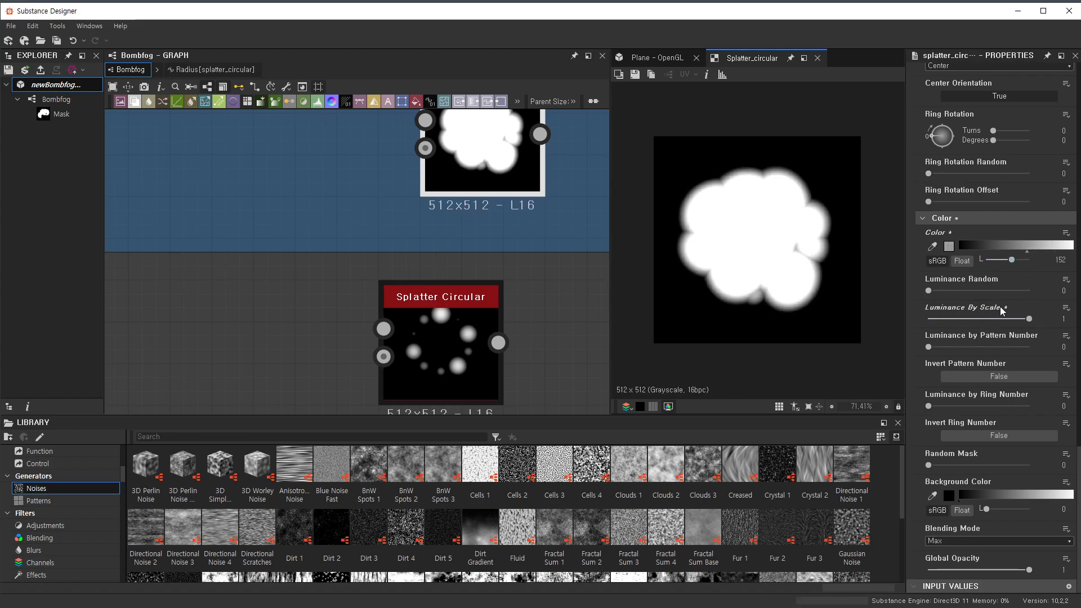
{"action": "left_click_drag", "start_coordinate": [1012, 260], "coordinate": [997, 265]}
{"action": "scroll", "coordinate": [708, 263], "scroll_direction": "up", "scroll_amount": 3}
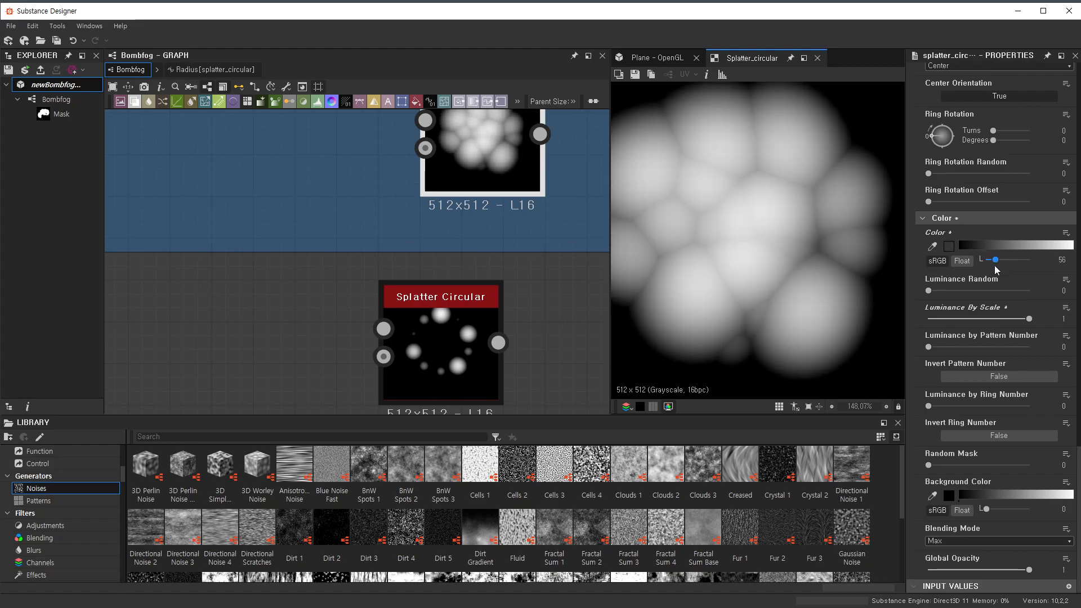
- Set the clustered Splatter Circular's Luminance Random to 0.71 and its Color value to 63
{"action": "left_click_drag", "start_coordinate": [933, 296], "coordinate": [911, 303]}
{"action": "scroll", "coordinate": [769, 258], "scroll_direction": "down", "scroll_amount": 4}
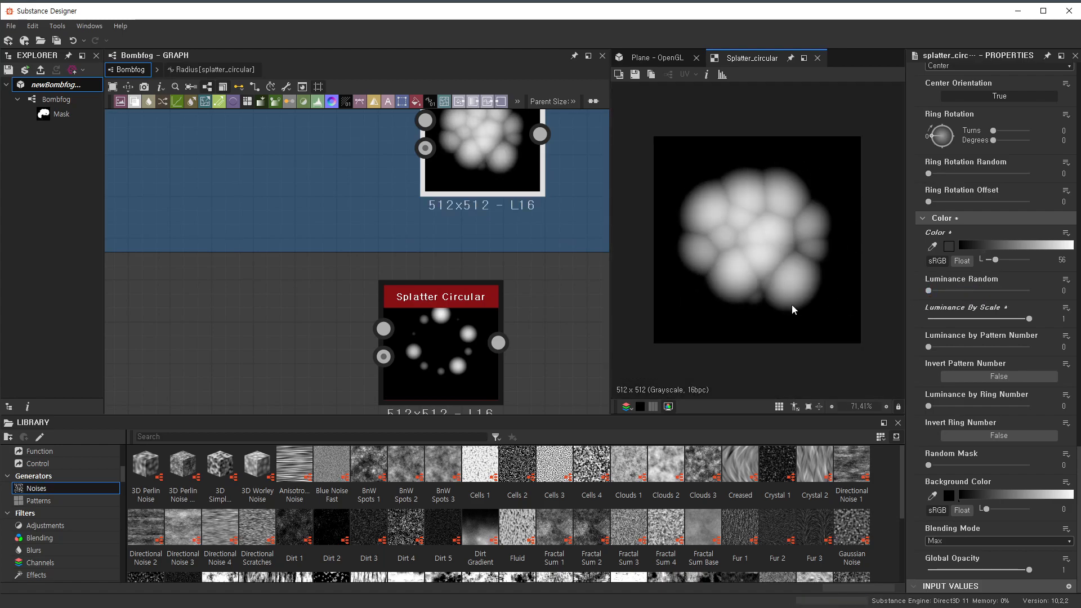
{"action": "scroll", "coordinate": [772, 242], "scroll_direction": "up", "scroll_amount": 2}
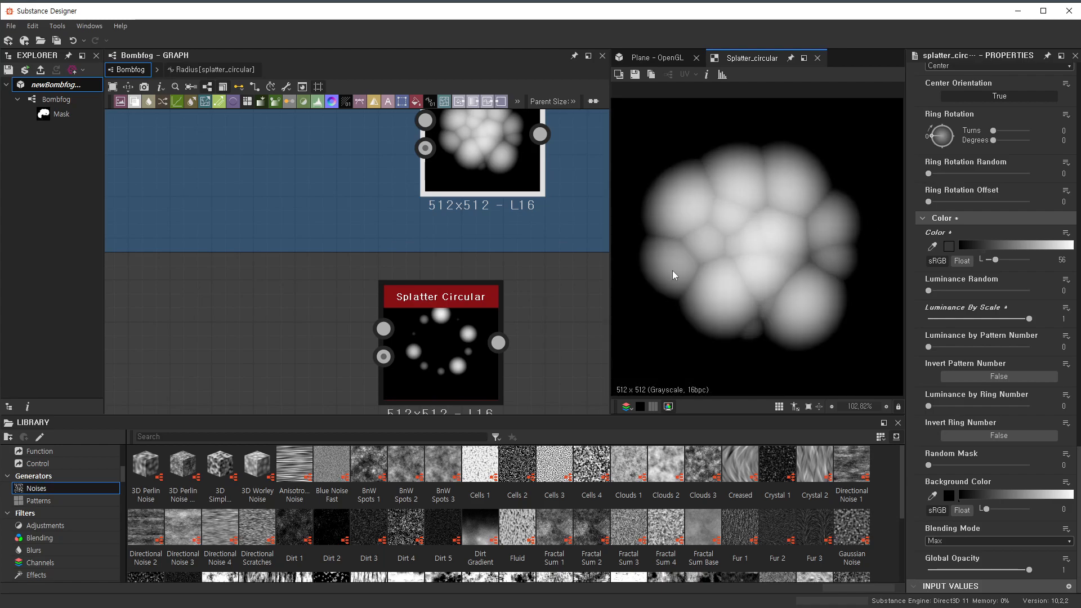
{"action": "left_click_drag", "start_coordinate": [933, 293], "coordinate": [995, 309]}
{"action": "left_click_drag", "start_coordinate": [996, 260], "coordinate": [998, 273]}
{"action": "left_click", "coordinate": [1001, 291]}
{"action": "mouse_move", "coordinate": [1003, 298]}
{"action": "left_mouse_down"}
{"action": "mouse_move", "coordinate": [1041, 298]}
{"action": "mouse_move", "coordinate": [1000, 303]}
{"action": "left_mouse_up"}
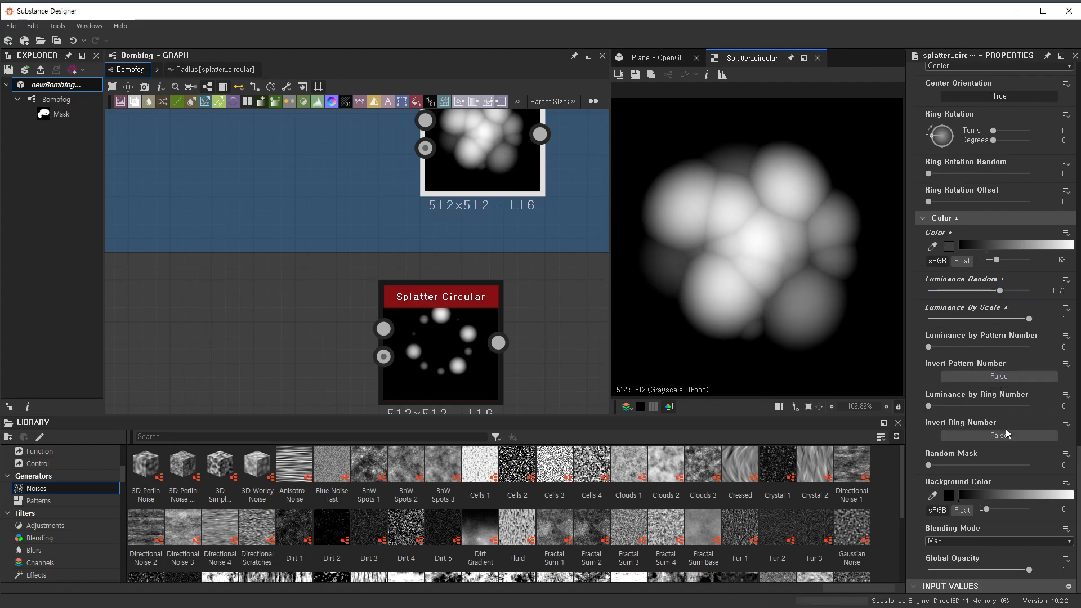
- Set the clustered Splatter Circular's Random Mask to 0.46 and inspect the thinned-out shape on its node
{"action": "left_click_drag", "start_coordinate": [928, 465], "coordinate": [888, 468]}
{"action": "left_click_drag", "start_coordinate": [754, 289], "coordinate": [770, 289]}
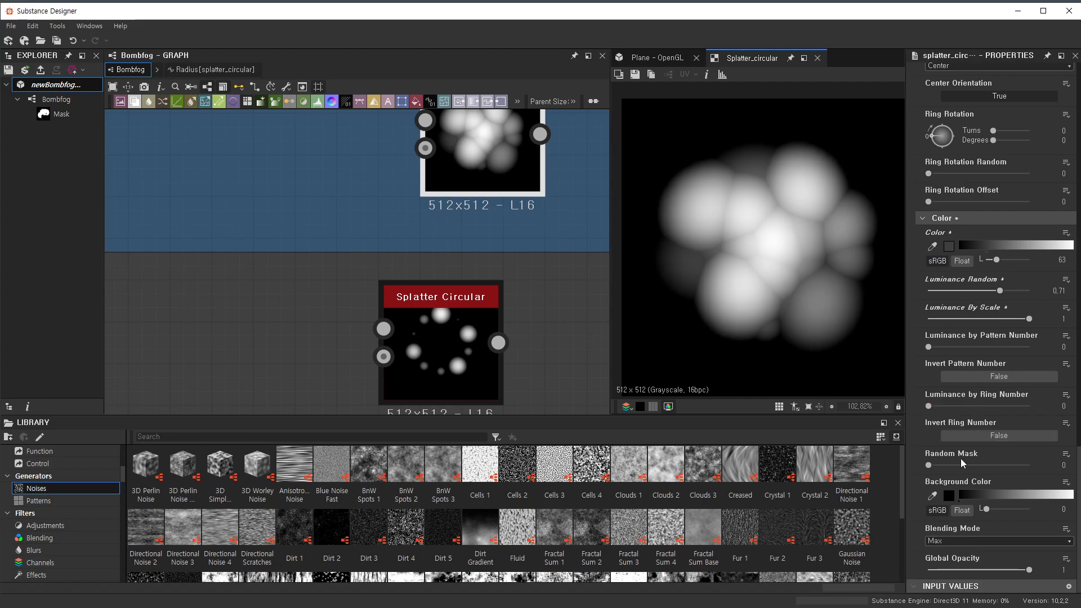
{"action": "left_click_drag", "start_coordinate": [929, 465], "coordinate": [976, 475]}
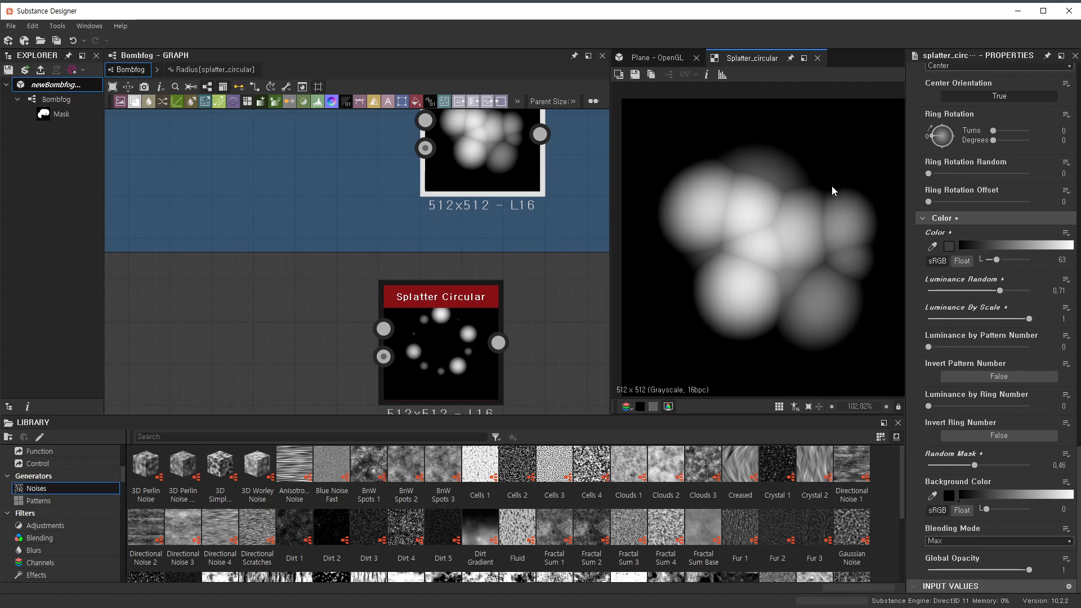
{"action": "scroll", "coordinate": [396, 274], "scroll_direction": "down", "scroll_amount": 3}
{"action": "middle_click_drag", "start_coordinate": [493, 269], "coordinate": [498, 335]}
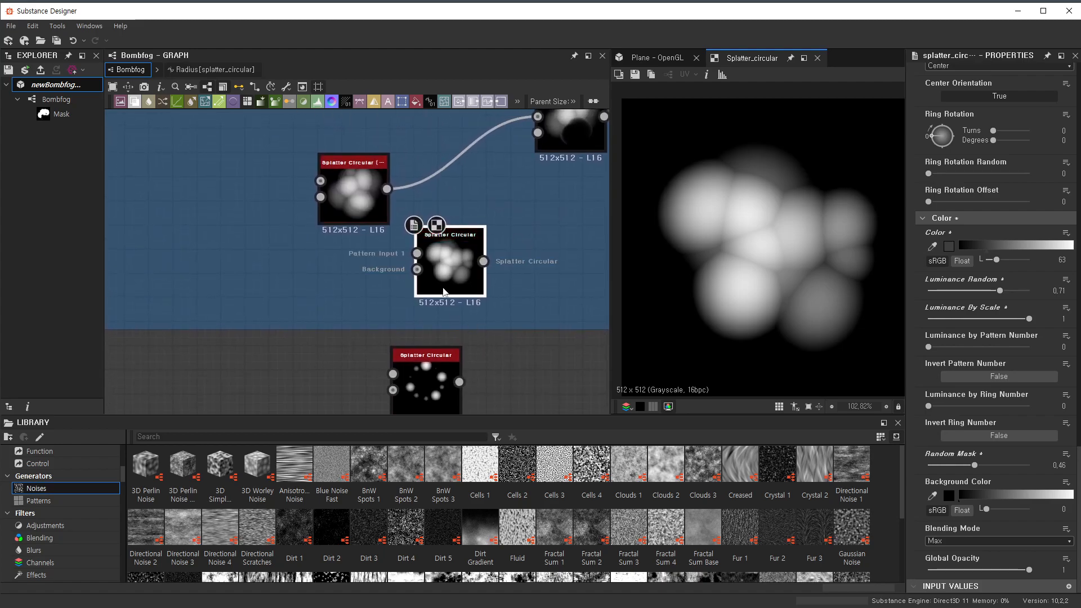
{"action": "scroll", "coordinate": [476, 259], "scroll_direction": "up", "scroll_amount": 1}
{"action": "scroll", "coordinate": [471, 275], "scroll_direction": "up", "scroll_amount": 2}
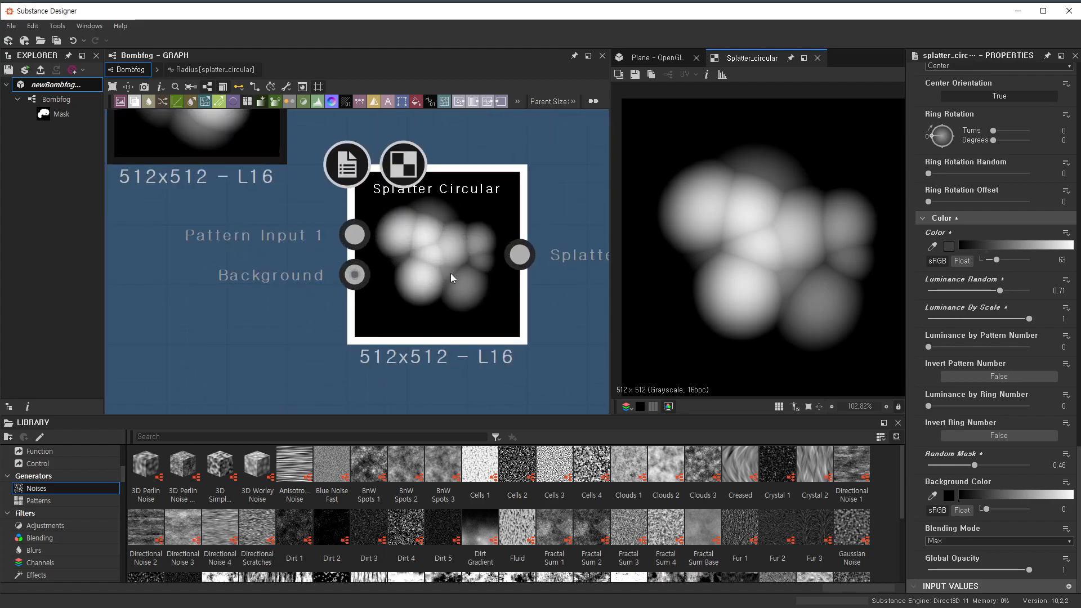
{"action": "scroll", "coordinate": [448, 273], "scroll_direction": "down", "scroll_amount": 2}
{"action": "scroll", "coordinate": [483, 388], "scroll_direction": "down", "scroll_amount": 1}
- Delete the test Splatter Circular and move the clustered one into the empty area below the blue frame
{"action": "middle_click_drag", "start_coordinate": [492, 339], "coordinate": [484, 255]}
{"action": "left_click_drag", "start_coordinate": [444, 337], "coordinate": [414, 355]}
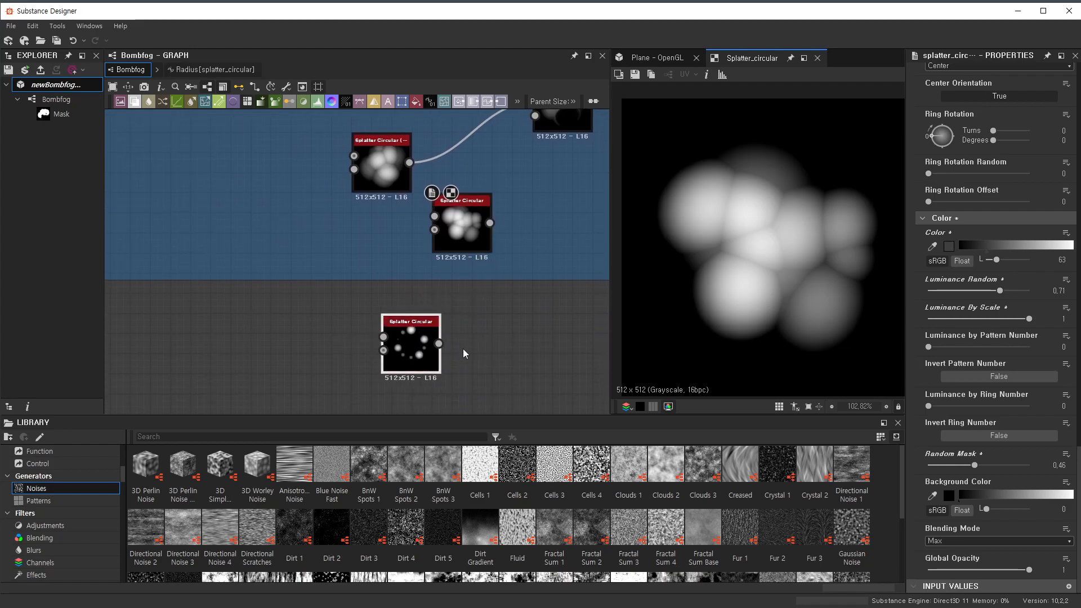
{"action": "key", "text": "Delete"}
{"action": "scroll", "coordinate": [474, 312], "scroll_direction": "down", "scroll_amount": 2}
{"action": "left_click_drag", "start_coordinate": [473, 277], "coordinate": [454, 352]}
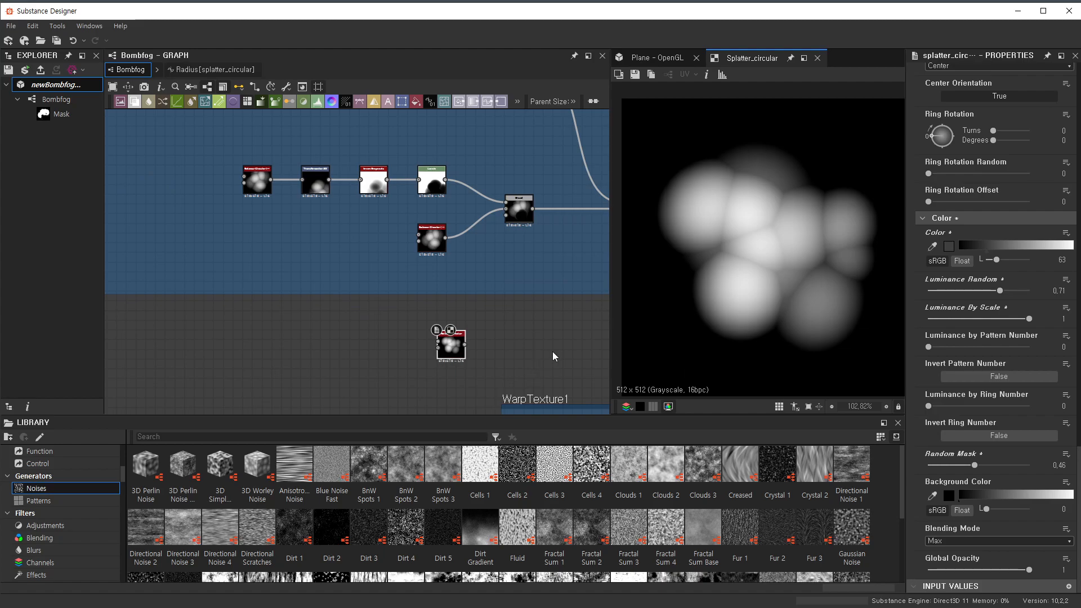
- Add a Histogram Scan node beside the clustered Splatter Circular and connect the splatter's output to its input
{"action": "key", "text": "space"}
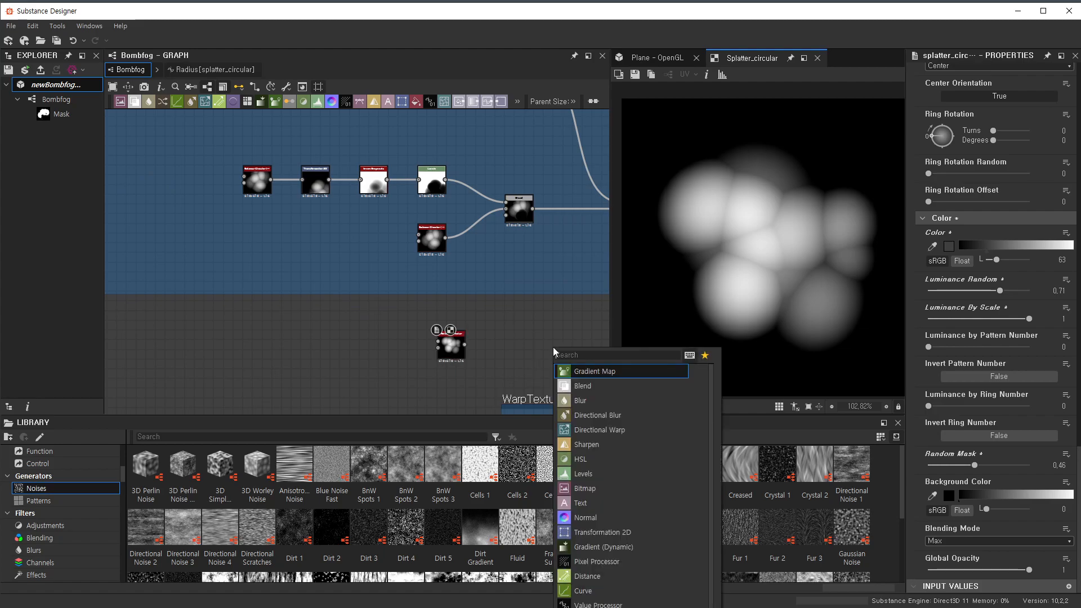
{"action": "type", "text": "hi"}
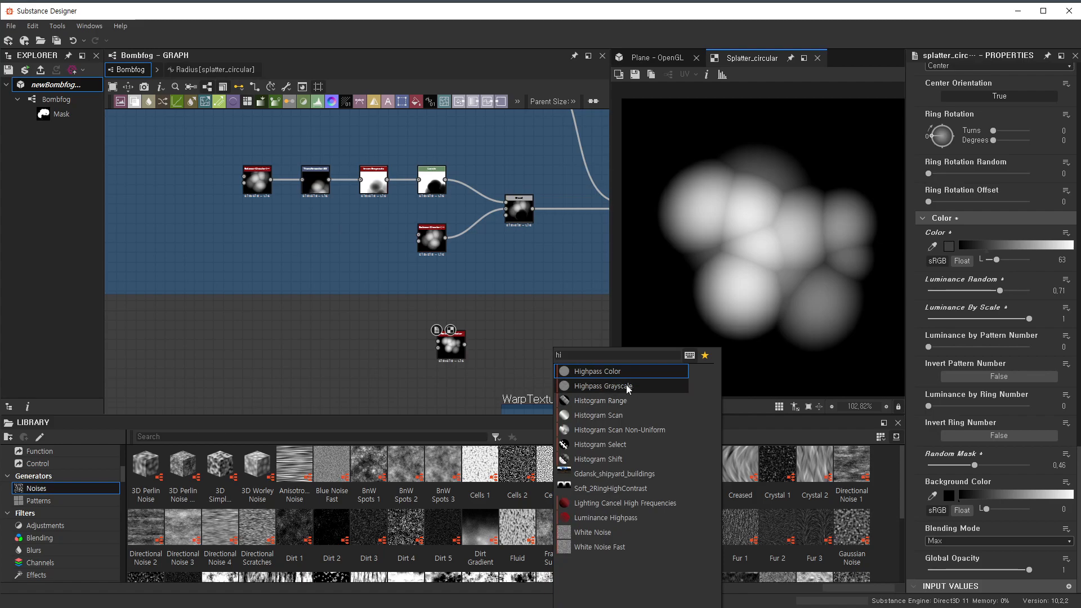
{"action": "left_click", "coordinate": [622, 415]}
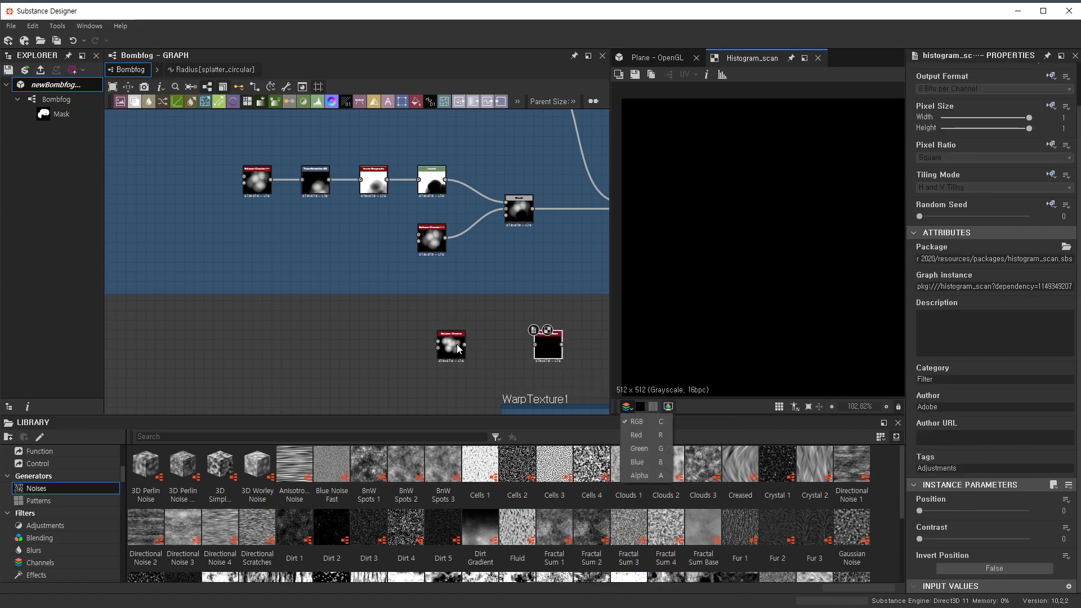
{"action": "left_click_drag", "start_coordinate": [465, 345], "coordinate": [534, 344]}
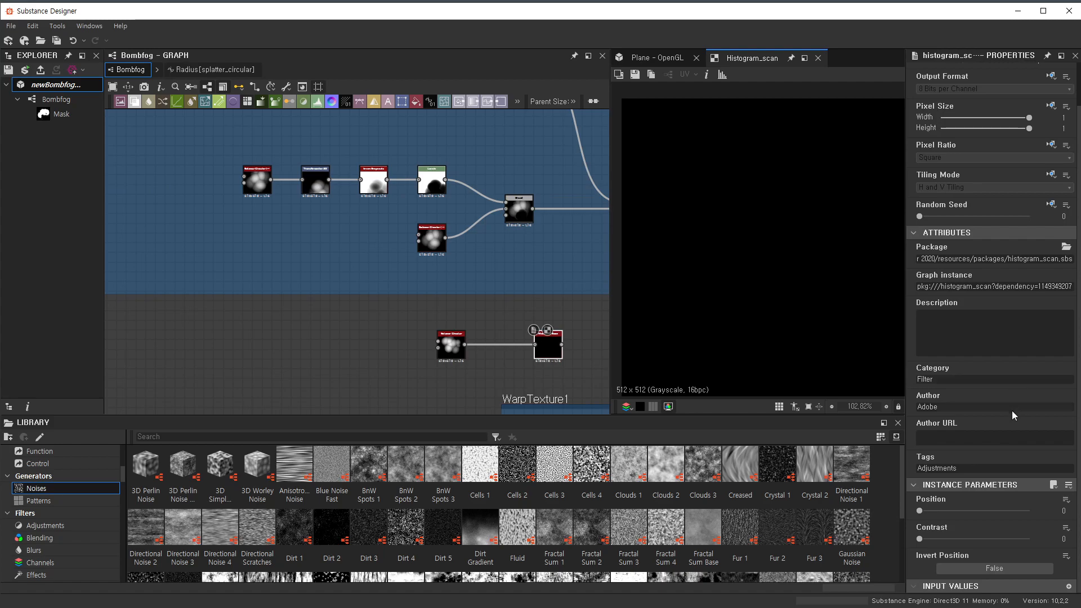
- Set the Histogram Scan's Position to 0.77 and Contrast to 0.89, and preview its output
{"action": "mouse_move", "coordinate": [1002, 510]}
{"action": "left_mouse_down"}
{"action": "mouse_move", "coordinate": [1017, 511]}
{"action": "mouse_move", "coordinate": [1021, 544]}
{"action": "mouse_move", "coordinate": [1011, 544]}
{"action": "mouse_move", "coordinate": [1013, 511]}
{"action": "mouse_move", "coordinate": [1004, 511]}
{"action": "left_mouse_up"}
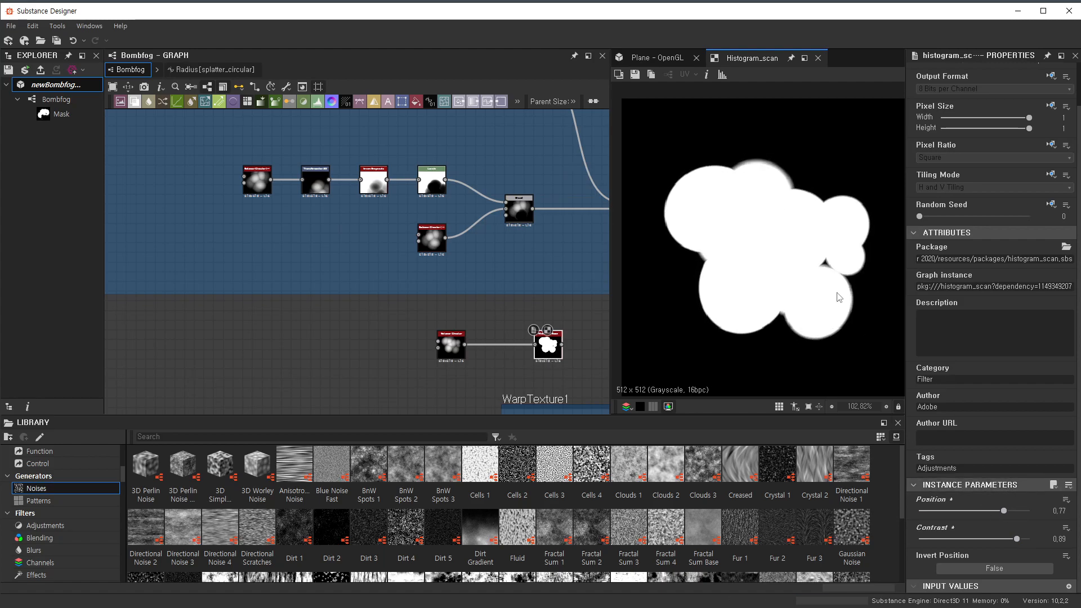
{"action": "left_click", "coordinate": [450, 345]}
{"action": "double_click", "coordinate": [548, 345]}
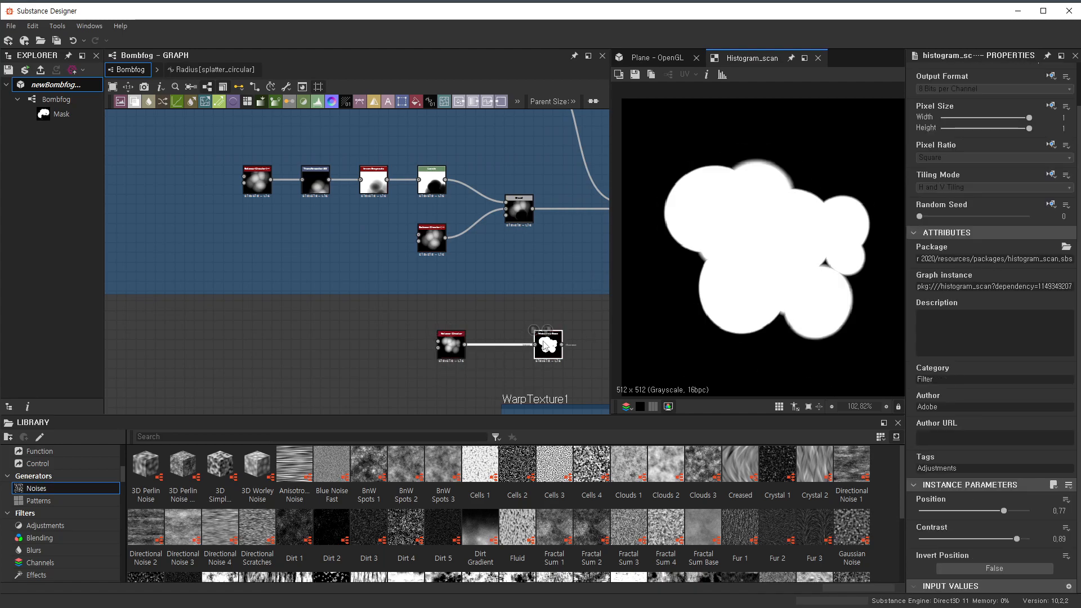
- Raise the Scale of the Splatter Circular feeding the Histogram Scan to 5.23
{"action": "left_click", "coordinate": [450, 344]}
{"action": "scroll", "coordinate": [1014, 366], "scroll_direction": "down", "scroll_amount": 5}
{"action": "scroll", "coordinate": [986, 394], "scroll_direction": "down", "scroll_amount": 4}
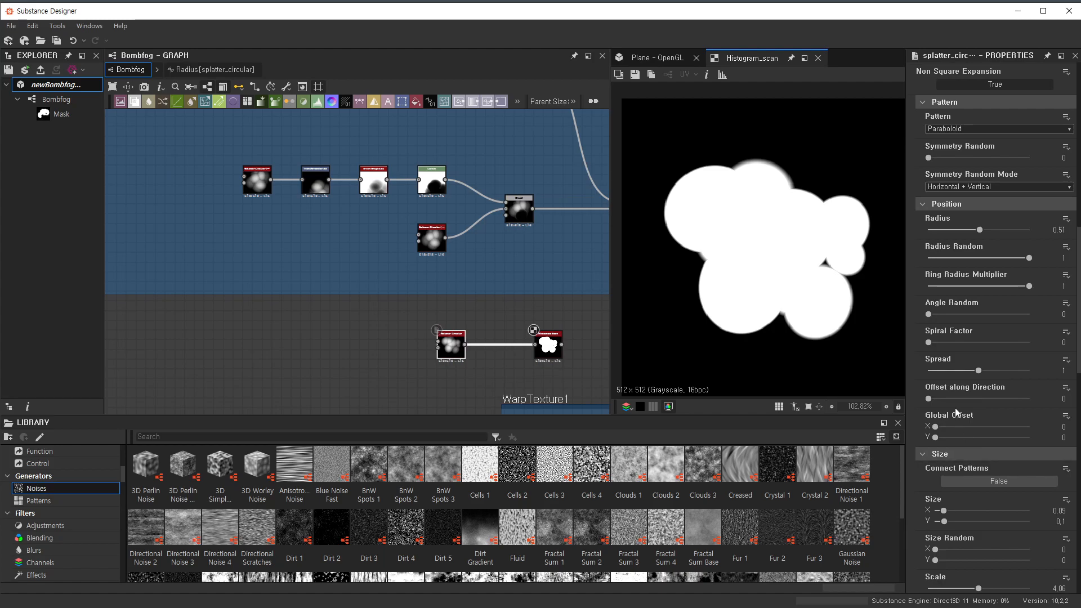
{"action": "scroll", "coordinate": [959, 422], "scroll_direction": "down", "scroll_amount": 5}
{"action": "left_click_drag", "start_coordinate": [980, 420], "coordinate": [996, 425]}
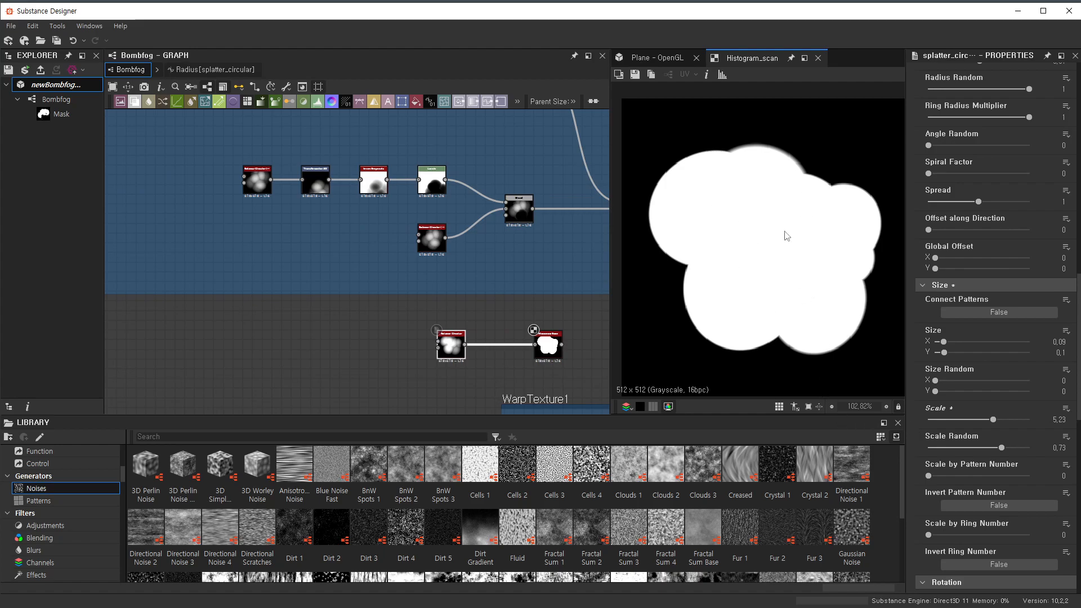
- Move the connected Splatter Circular down and to the left of the Histogram Scan
{"action": "scroll", "coordinate": [469, 340], "scroll_direction": "down", "scroll_amount": 1}
{"action": "middle_click_drag", "start_coordinate": [469, 340], "coordinate": [525, 193]}
{"action": "scroll", "coordinate": [525, 193], "scroll_direction": "up", "scroll_amount": 2}
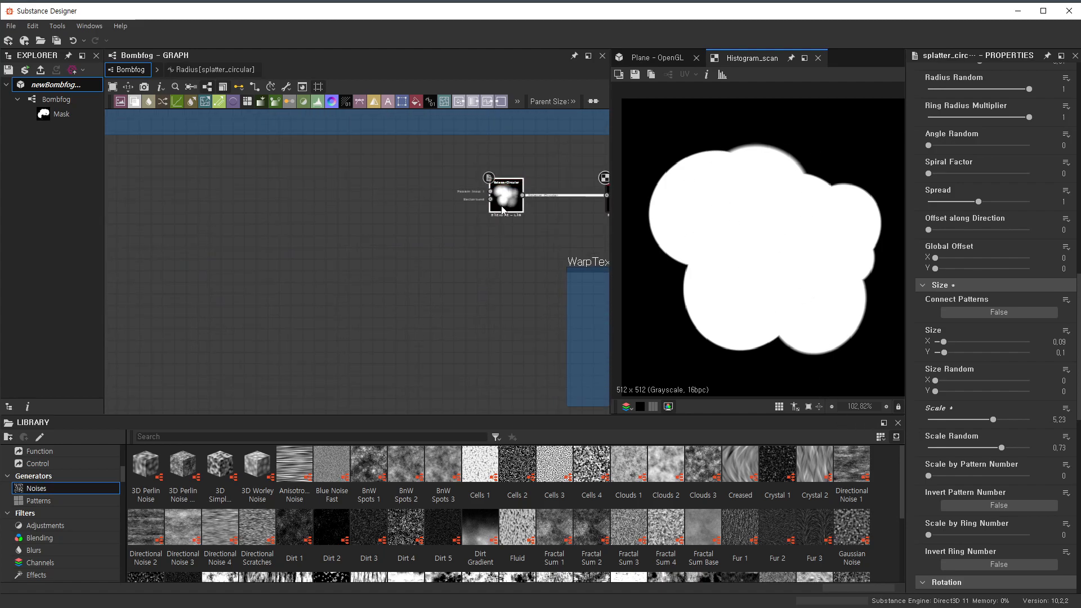
{"action": "left_click_drag", "start_coordinate": [510, 199], "coordinate": [431, 246]}
{"action": "scroll", "coordinate": [442, 255], "scroll_direction": "down", "scroll_amount": 3}
{"action": "middle_click_drag", "start_coordinate": [461, 299], "coordinate": [438, 360]}
{"action": "scroll", "coordinate": [439, 364], "scroll_direction": "up", "scroll_amount": 2}
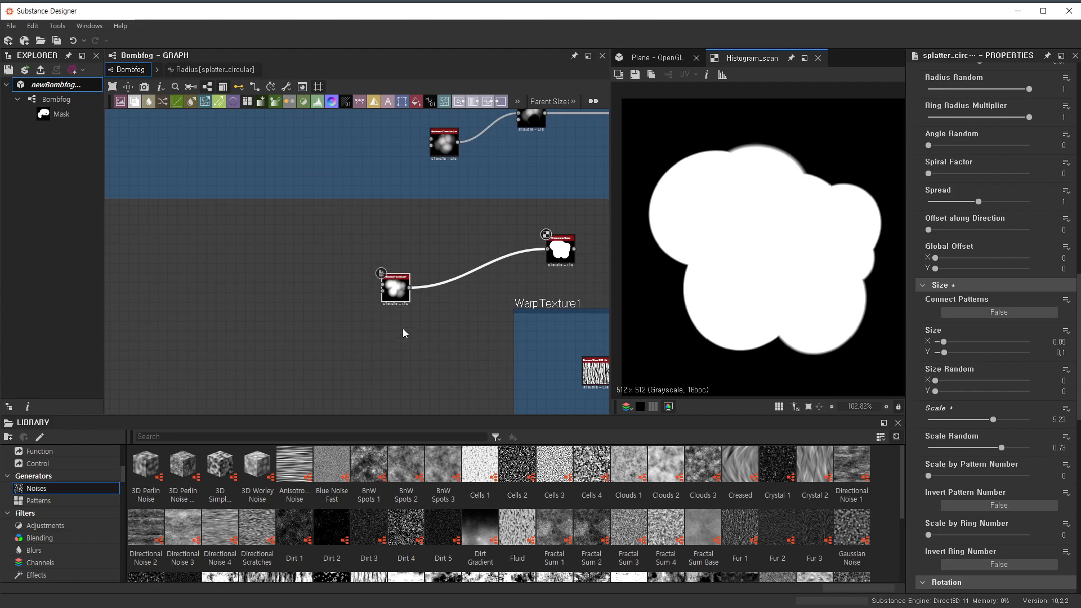
- Preview the connected Splatter Circular and lower its Color value to 53
{"action": "double_click", "coordinate": [395, 288]}
{"action": "scroll", "coordinate": [1012, 373], "scroll_direction": "down", "scroll_amount": 3}
{"action": "scroll", "coordinate": [1001, 376], "scroll_direction": "down", "scroll_amount": 8}
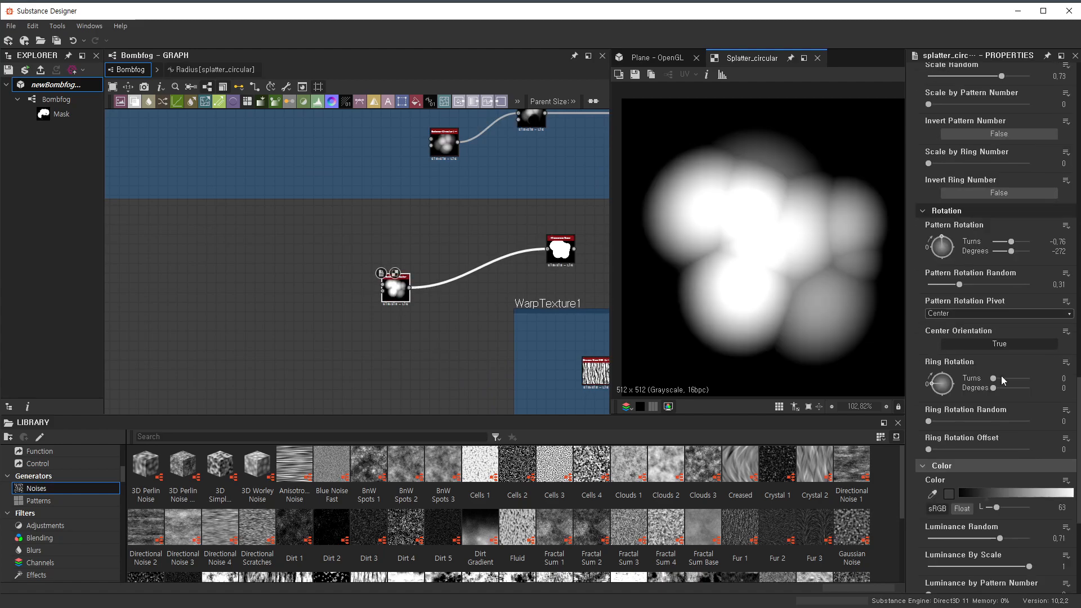
{"action": "left_click_drag", "start_coordinate": [997, 260], "coordinate": [996, 262]}
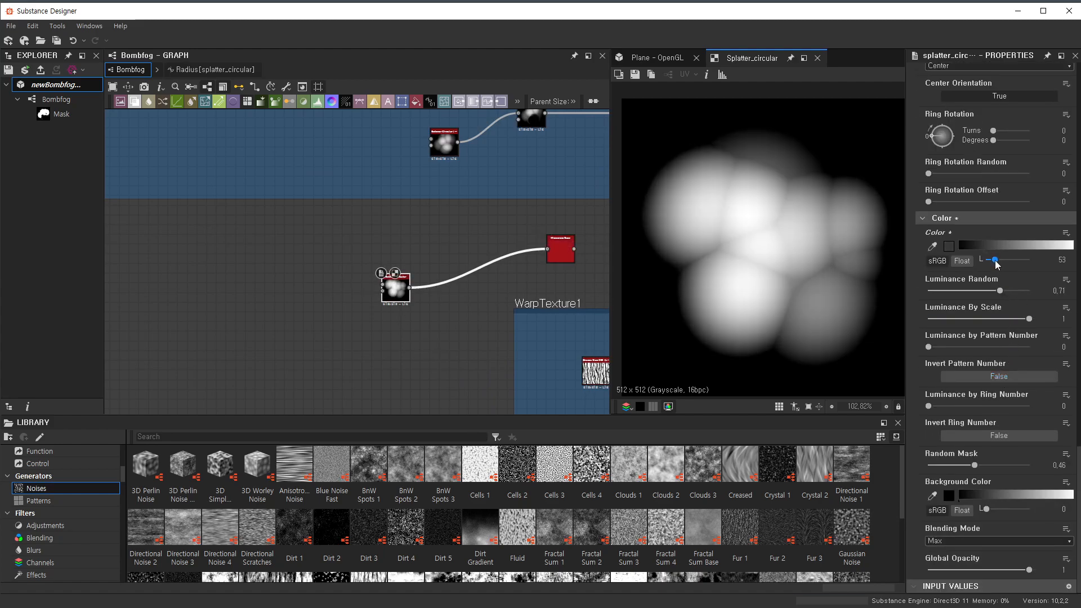
- Duplicate the connected Splatter Circular, place the copy above and to the left of the original, and preview it
{"action": "scroll", "coordinate": [385, 262], "scroll_direction": "down", "scroll_amount": 2}
{"action": "middle_click_drag", "start_coordinate": [400, 271], "coordinate": [392, 307]}
{"action": "scroll", "coordinate": [393, 307], "scroll_direction": "up", "scroll_amount": 2}
{"action": "left_click", "coordinate": [368, 321]}
{"action": "left_click_drag", "start_coordinate": [384, 307], "coordinate": [384, 327]}
{"action": "key", "text": "ctrl+c"}
{"action": "key", "text": "ctrl+v"}
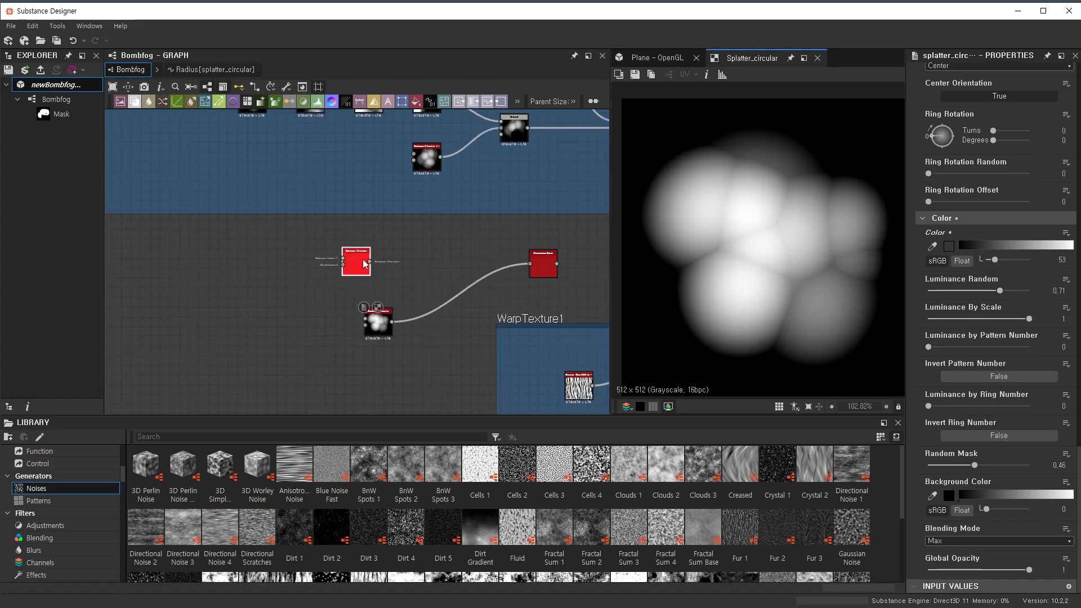
{"action": "left_click_drag", "start_coordinate": [365, 265], "coordinate": [304, 275]}
{"action": "double_click", "coordinate": [300, 272]}
- Preview the Blend node that combines the Levels and Splatter Circular branches, and trace its output connection
{"action": "middle_click_drag", "start_coordinate": [455, 211], "coordinate": [393, 323]}
{"action": "scroll", "coordinate": [454, 242], "scroll_direction": "up", "scroll_amount": 5}
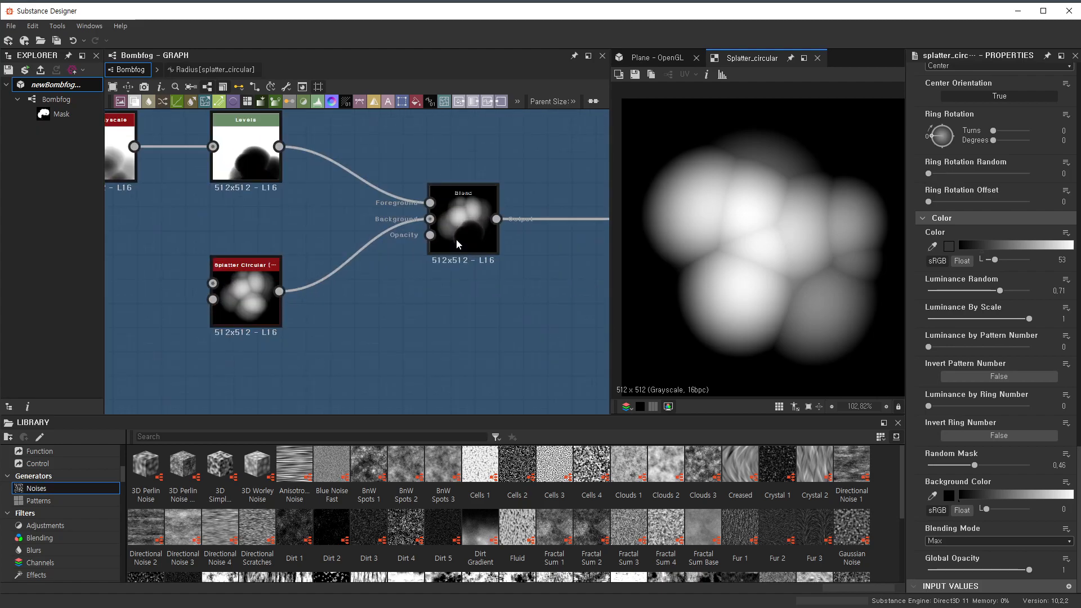
{"action": "double_click", "coordinate": [479, 230]}
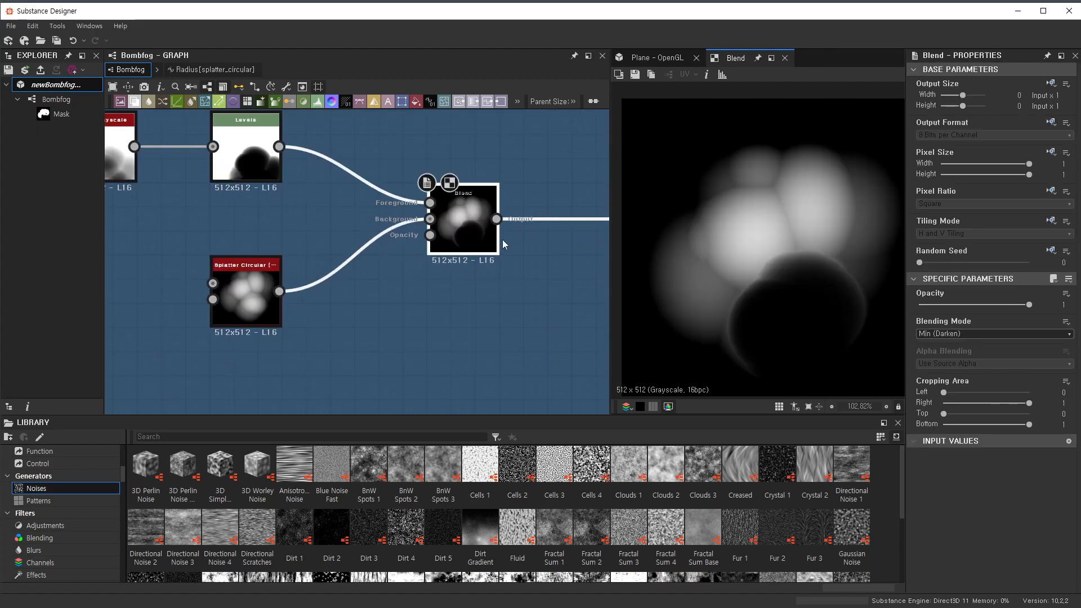
{"action": "scroll", "coordinate": [267, 315], "scroll_direction": "down", "scroll_amount": 3}
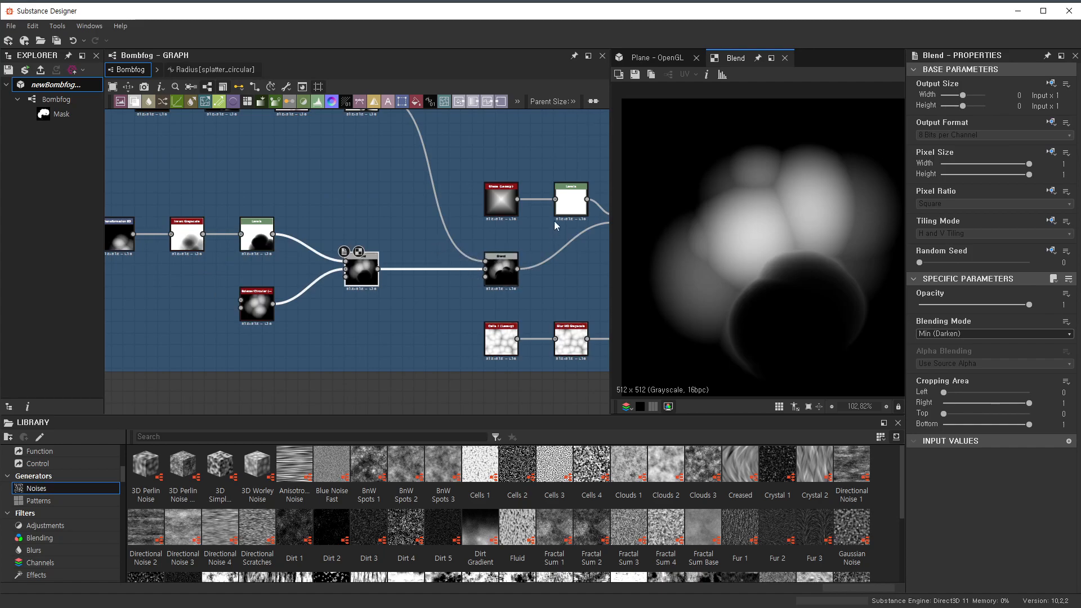
{"action": "scroll", "coordinate": [253, 304], "scroll_direction": "up", "scroll_amount": 2}
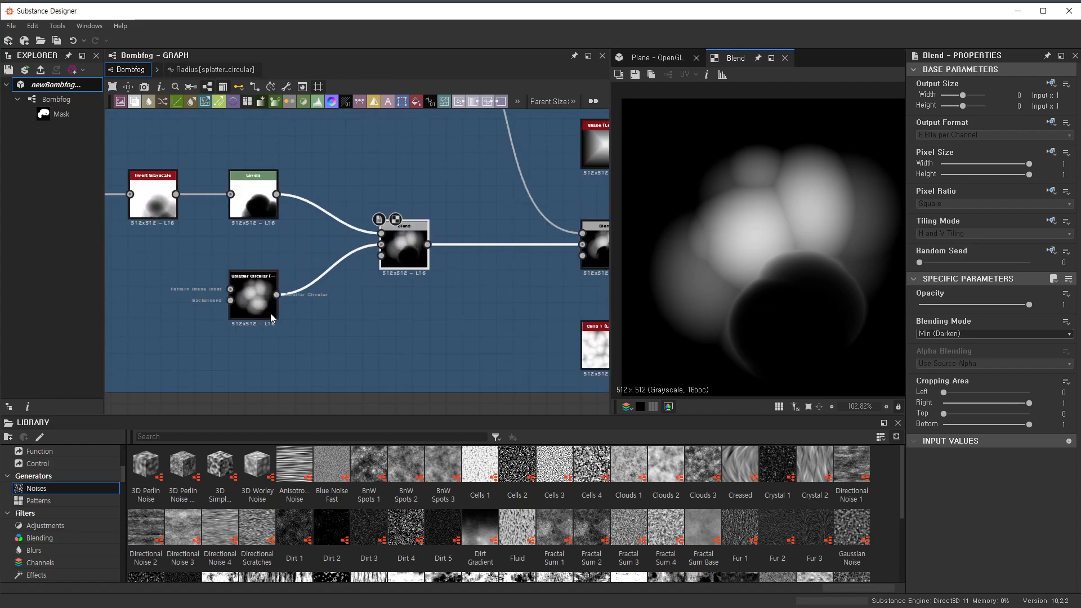
- Preview the Splatter Circular feeding the Blend's background and survey the graph through to its output nodes
{"action": "double_click", "coordinate": [248, 299]}
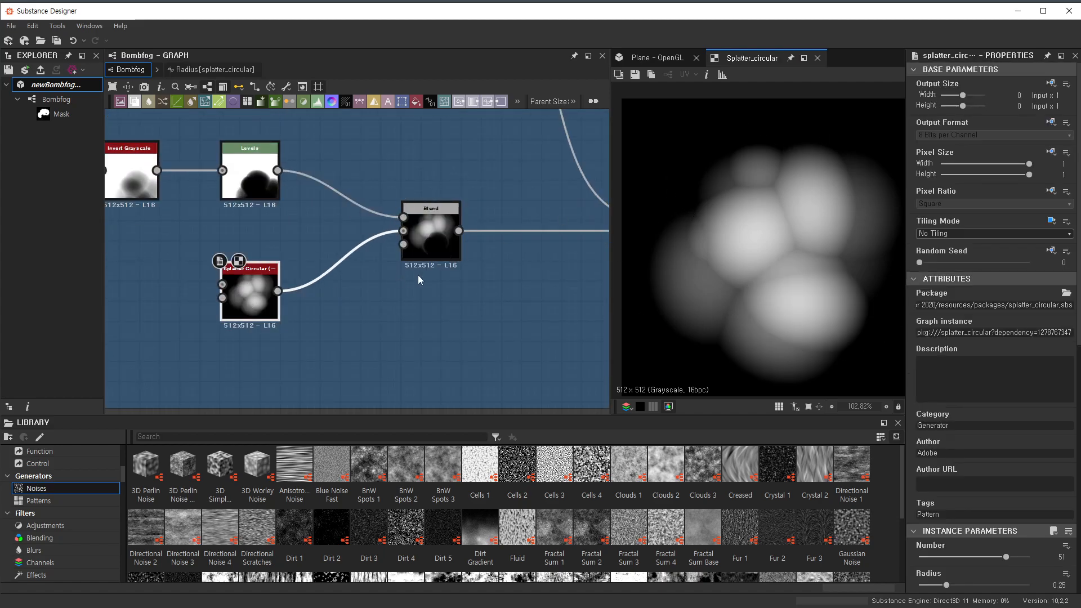
{"action": "scroll", "coordinate": [434, 302], "scroll_direction": "down", "scroll_amount": 8}
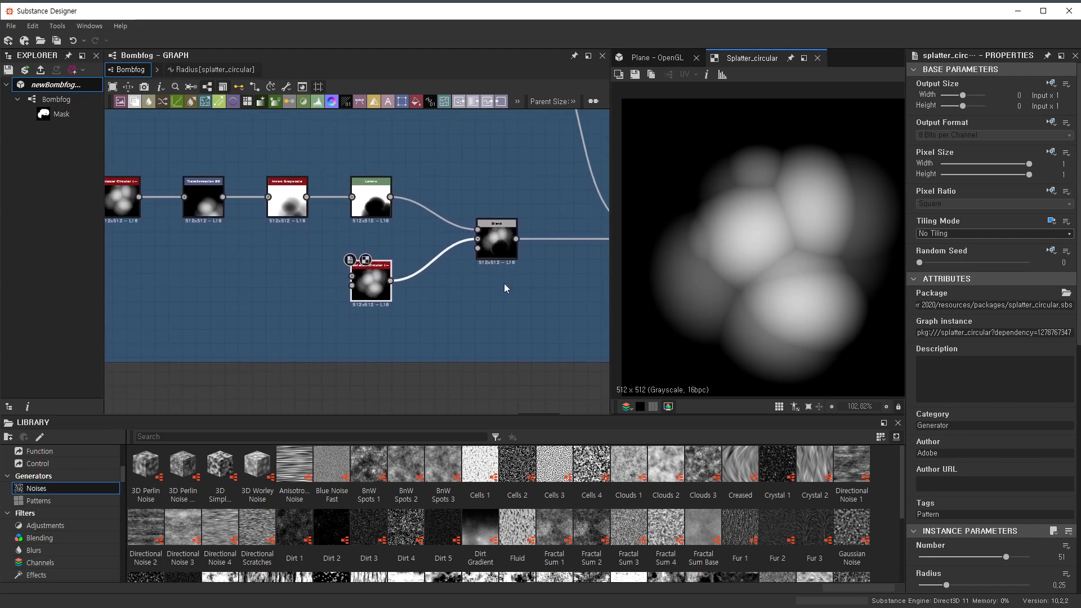
{"action": "middle_click_drag", "start_coordinate": [505, 275], "coordinate": [290, 287]}
{"action": "scroll", "coordinate": [492, 283], "scroll_direction": "up", "scroll_amount": 6}
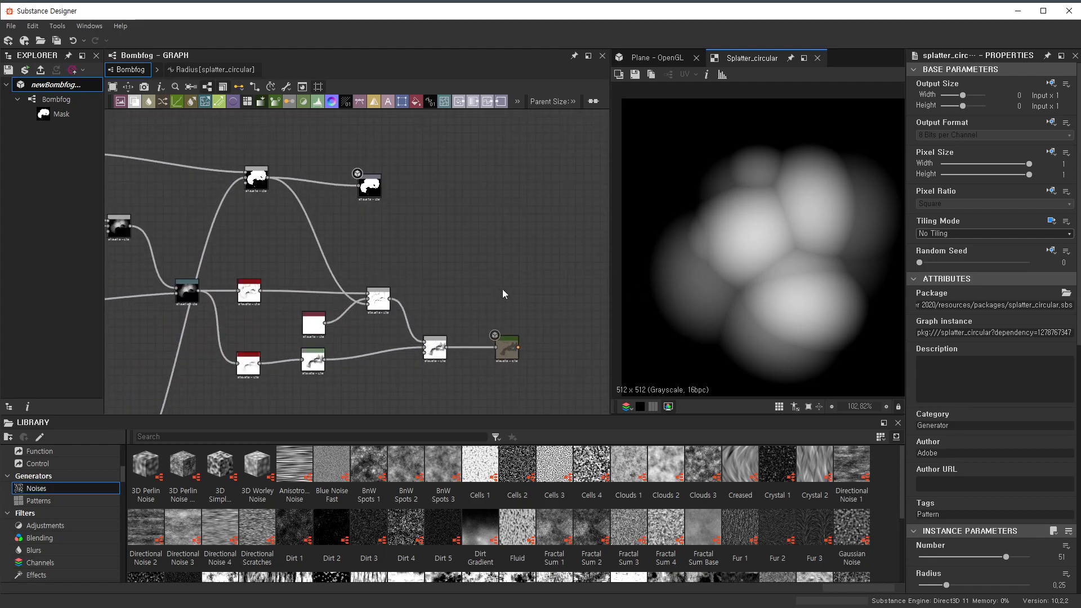
- Examine the Gradient Map output and the finished smoke shape on the plane in the 3D view
{"action": "scroll", "coordinate": [504, 309], "scroll_direction": "up", "scroll_amount": 3}
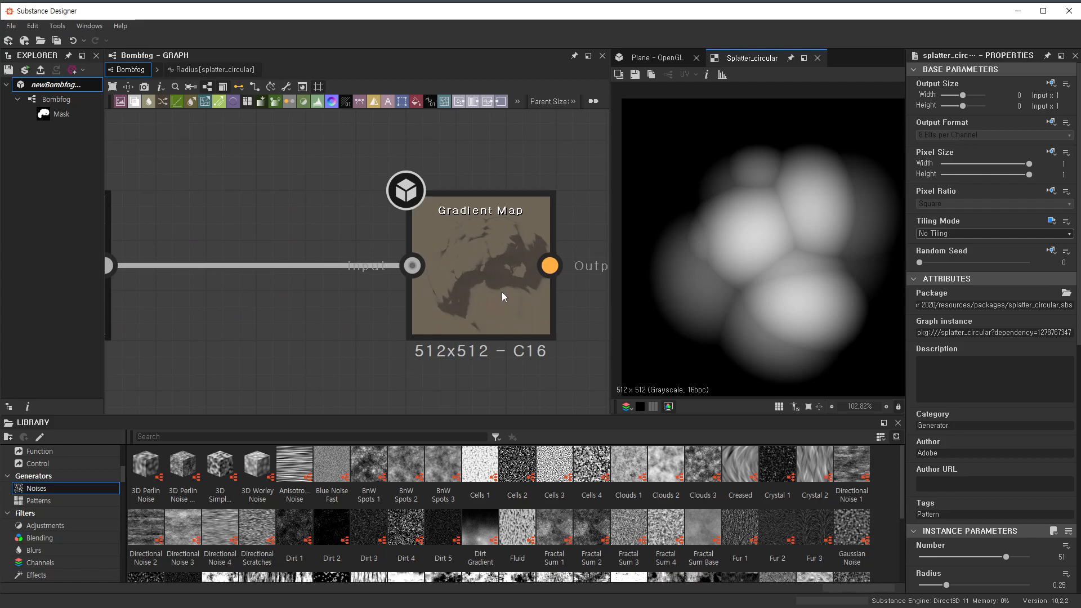
{"action": "left_click", "coordinate": [659, 58]}
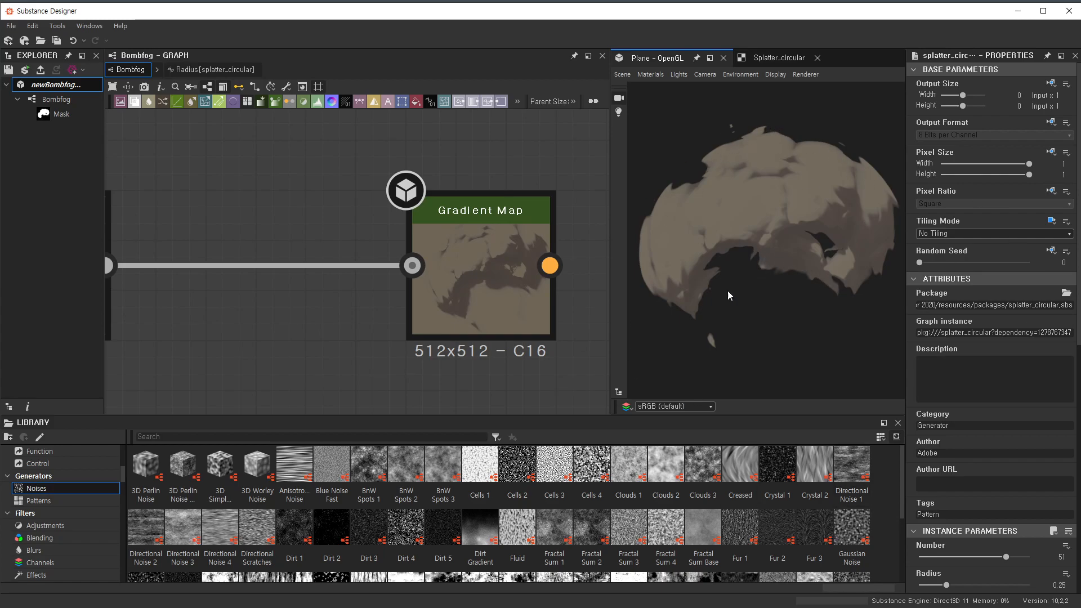
{"action": "scroll", "coordinate": [702, 291], "scroll_direction": "down", "scroll_amount": 3}
{"action": "scroll", "coordinate": [334, 285], "scroll_direction": "down", "scroll_amount": 10}
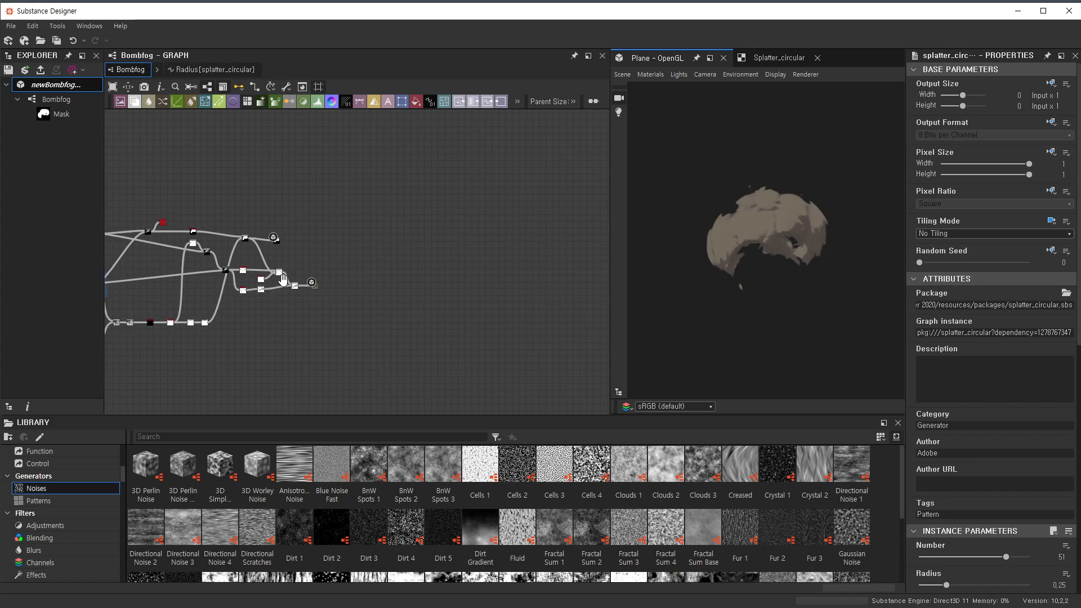
- Return to the Splatter Circular pair below the blue frame and preview the one feeding the Histogram Scan
{"action": "scroll", "coordinate": [267, 281], "scroll_direction": "up", "scroll_amount": 10}
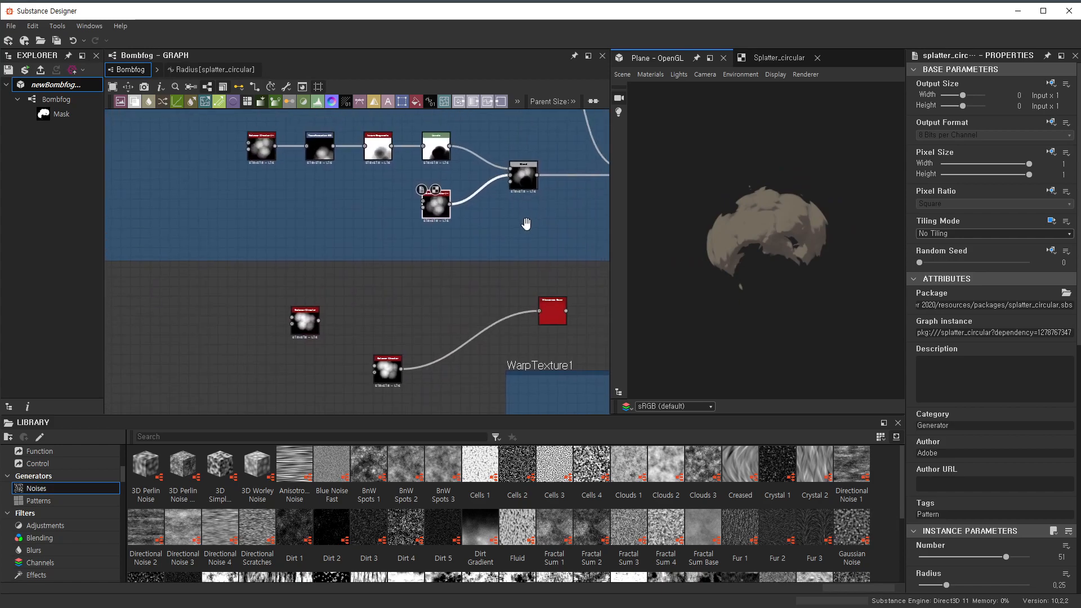
{"action": "middle_click_drag", "start_coordinate": [530, 215], "coordinate": [512, 240]}
{"action": "scroll", "coordinate": [465, 238], "scroll_direction": "up", "scroll_amount": 2}
{"action": "middle_click_drag", "start_coordinate": [437, 252], "coordinate": [446, 279]}
{"action": "middle_click_drag", "start_coordinate": [242, 394], "coordinate": [341, 317]}
{"action": "scroll", "coordinate": [343, 319], "scroll_direction": "up", "scroll_amount": 2}
{"action": "scroll", "coordinate": [352, 337], "scroll_direction": "down", "scroll_amount": 4}
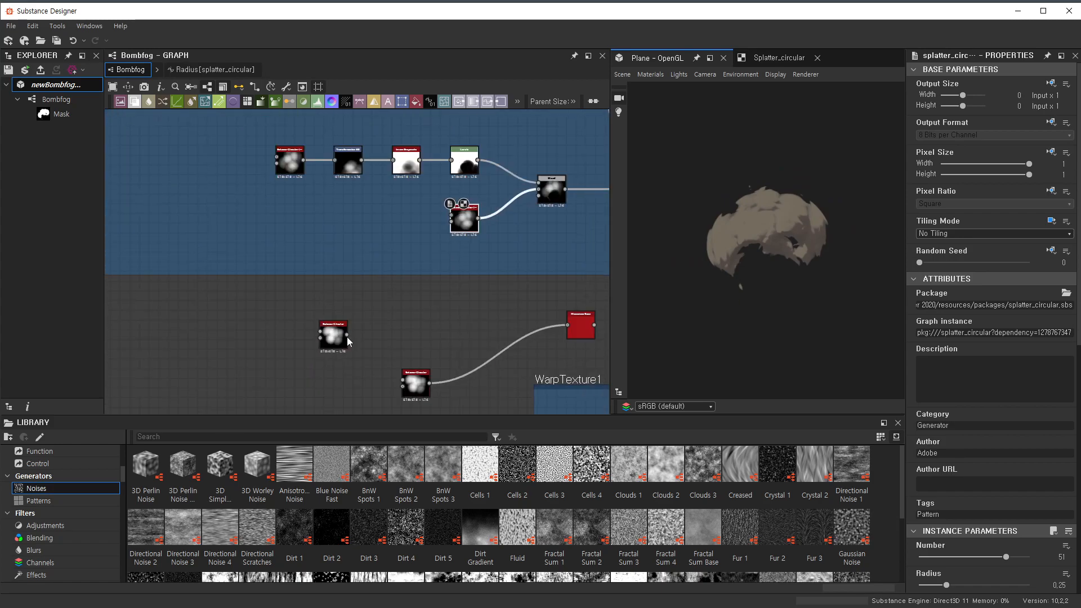
{"action": "double_click", "coordinate": [416, 385]}
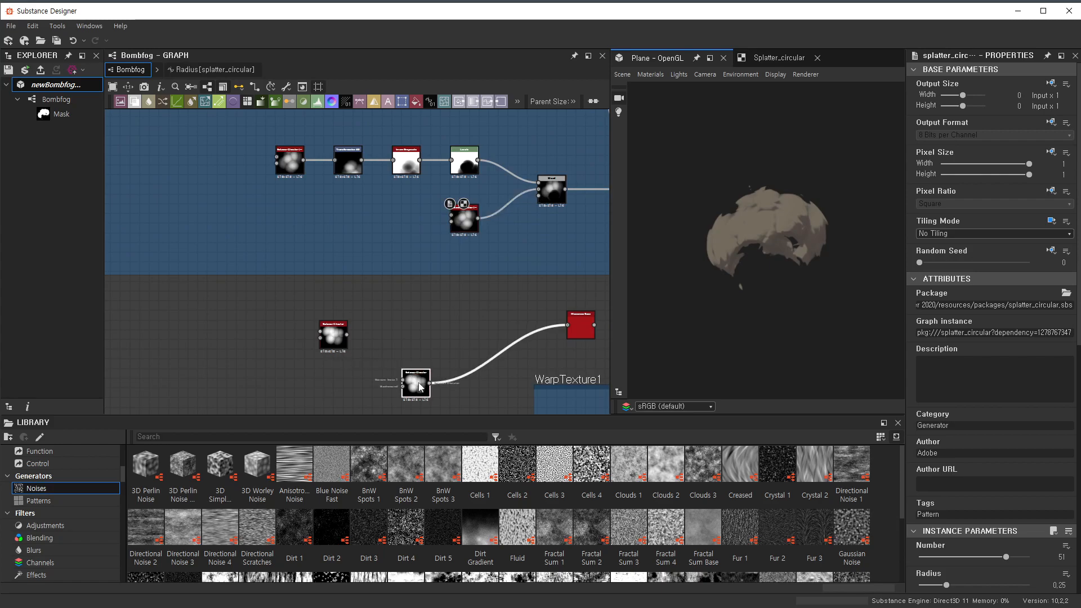
- Add a Transformation 2D after the unconnected Splatter Circular and shift its image to about X -0.376, Y -0.351
{"action": "left_click", "coordinate": [337, 345]}
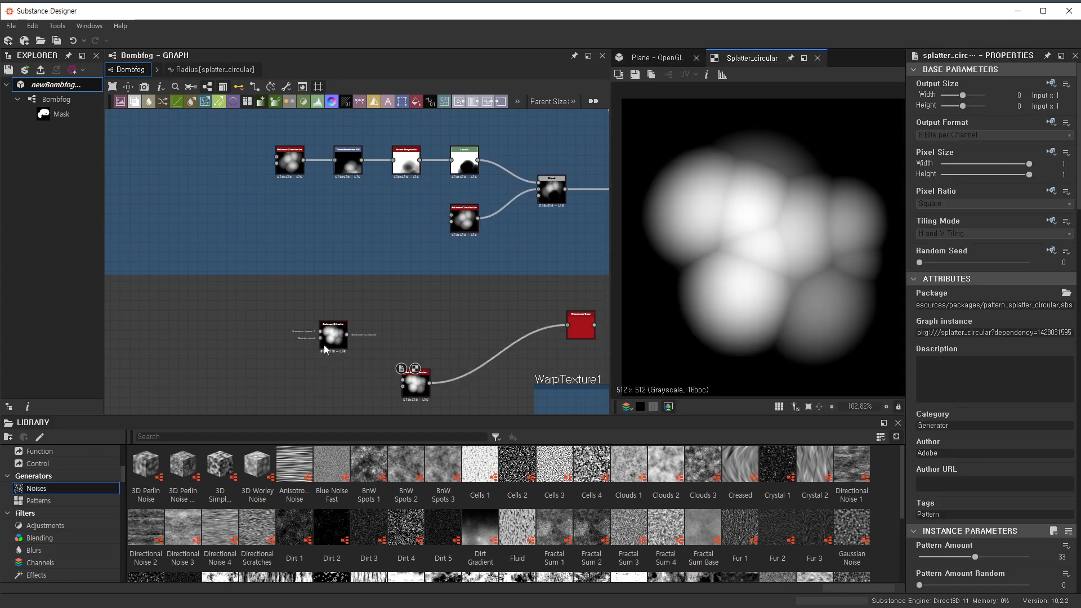
{"action": "key", "text": "space"}
{"action": "type", "text": "tr"}
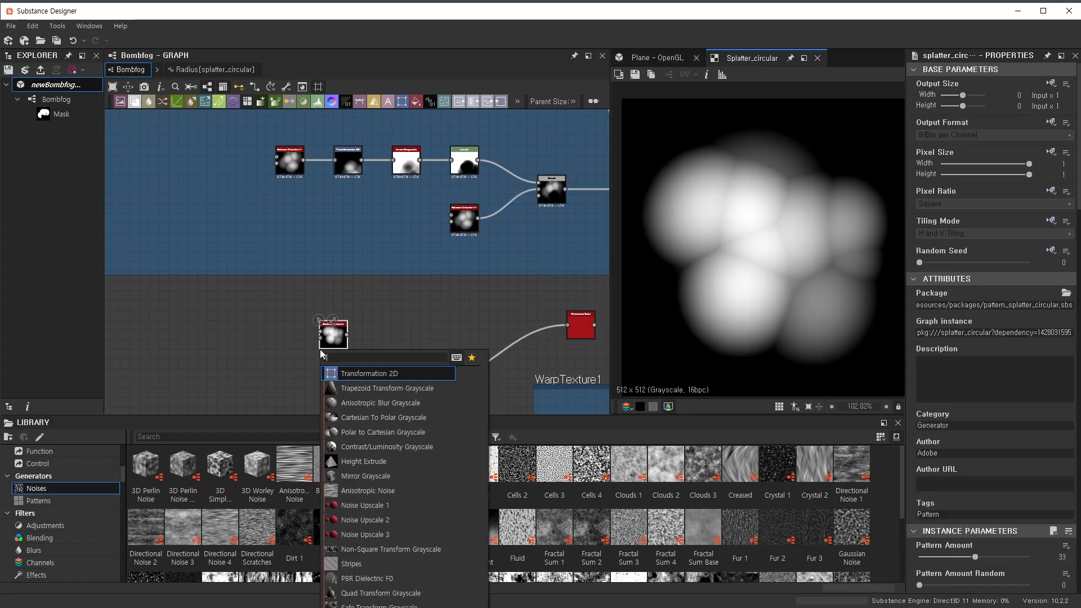
{"action": "left_click", "coordinate": [353, 373]}
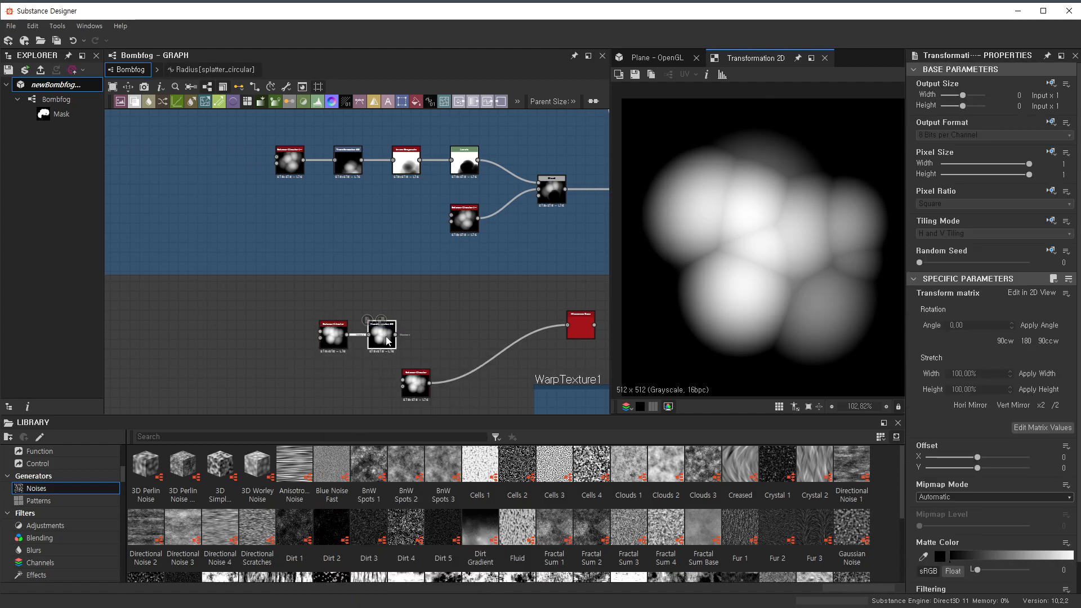
{"action": "left_click_drag", "start_coordinate": [780, 239], "coordinate": [825, 292]}
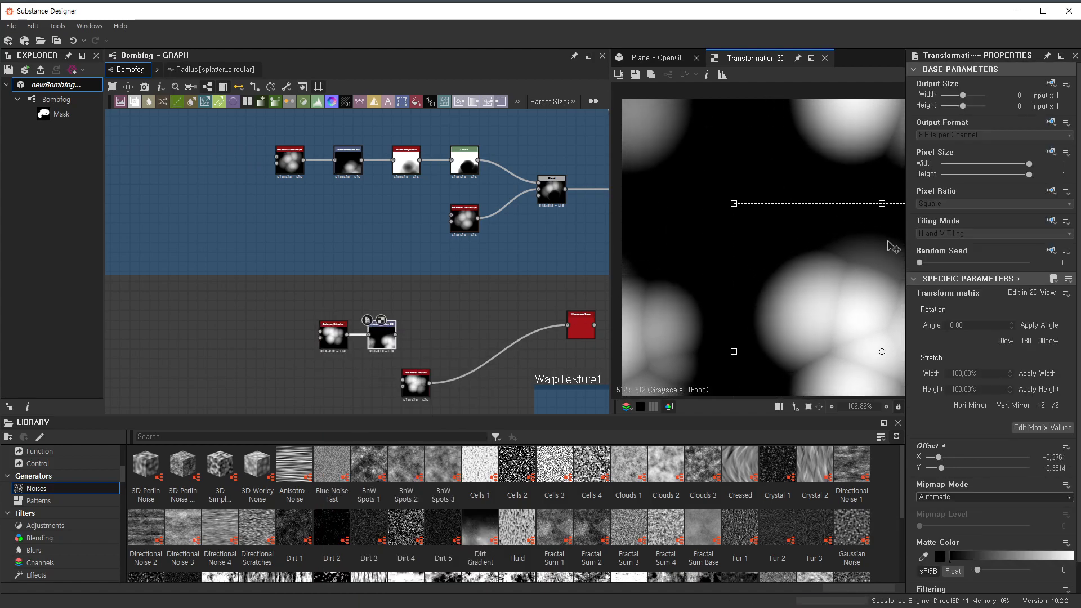
- Override the Transformation 2D's inherited tiling mode with No Tiling
{"action": "left_click", "coordinate": [1051, 221]}
{"action": "left_click", "coordinate": [1055, 260]}
{"action": "left_click", "coordinate": [994, 233]}
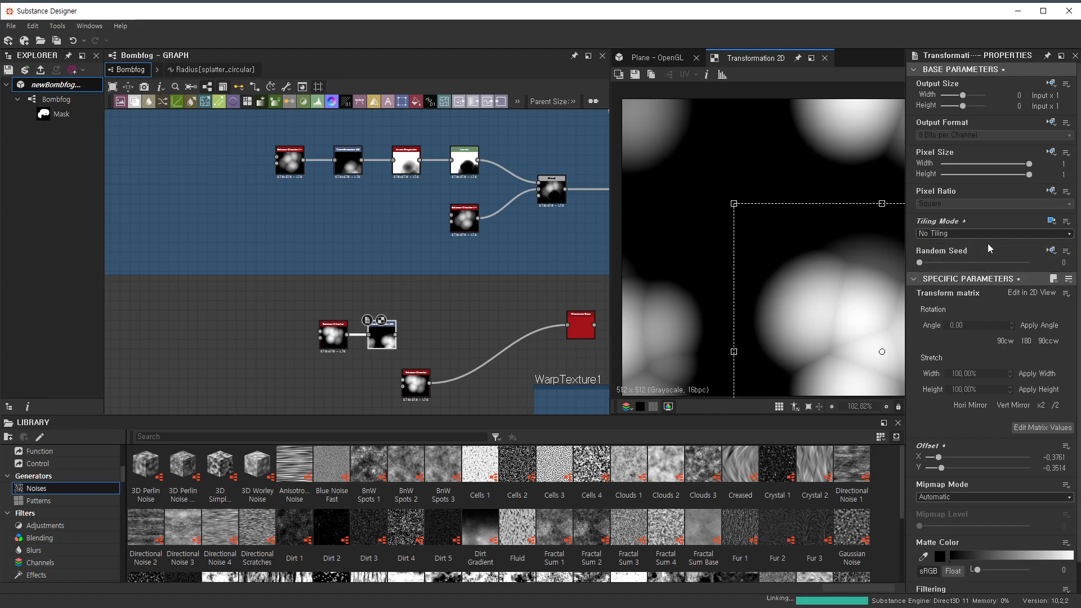
{"action": "left_click", "coordinate": [989, 243]}
- Make room by moving the Splatter Circular nodes and Transformation 2D, and append an Invert Grayscale to the Transformation 2D
{"action": "middle_click_drag", "start_coordinate": [465, 286], "coordinate": [384, 217]}
{"action": "left_click_drag", "start_coordinate": [338, 306], "coordinate": [207, 263]}
{"action": "scroll", "coordinate": [322, 259], "scroll_direction": "down", "scroll_amount": 1}
{"action": "middle_click_drag", "start_coordinate": [320, 256], "coordinate": [321, 311]}
{"action": "left_click", "coordinate": [321, 310]}
{"action": "key", "text": "space"}
{"action": "left_click", "coordinate": [275, 328]}
{"action": "key", "text": "space"}
{"action": "type", "text": "inve"}
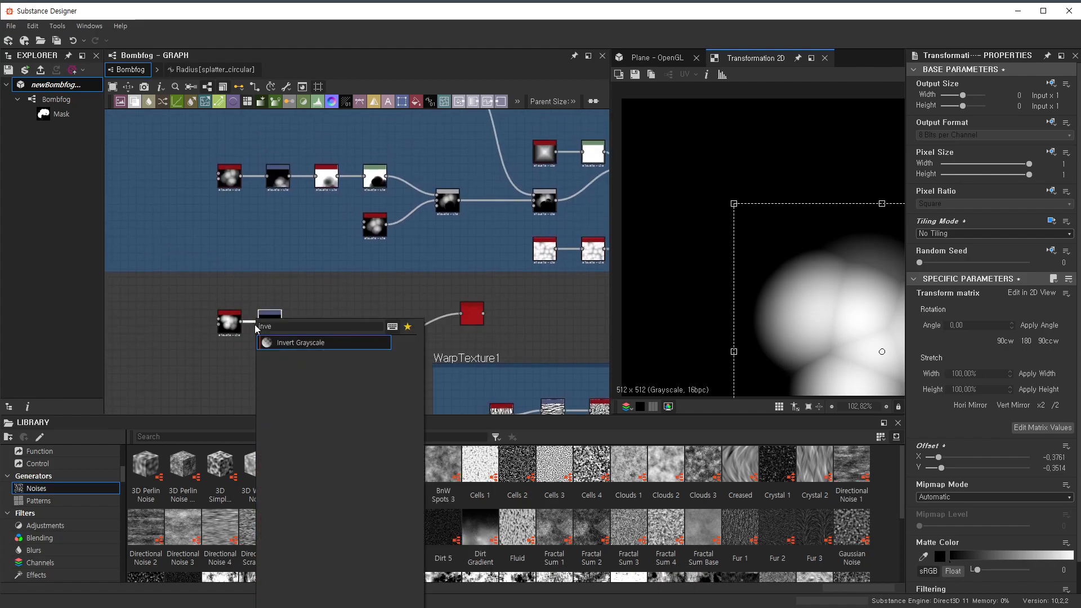
{"action": "key", "text": "Return"}
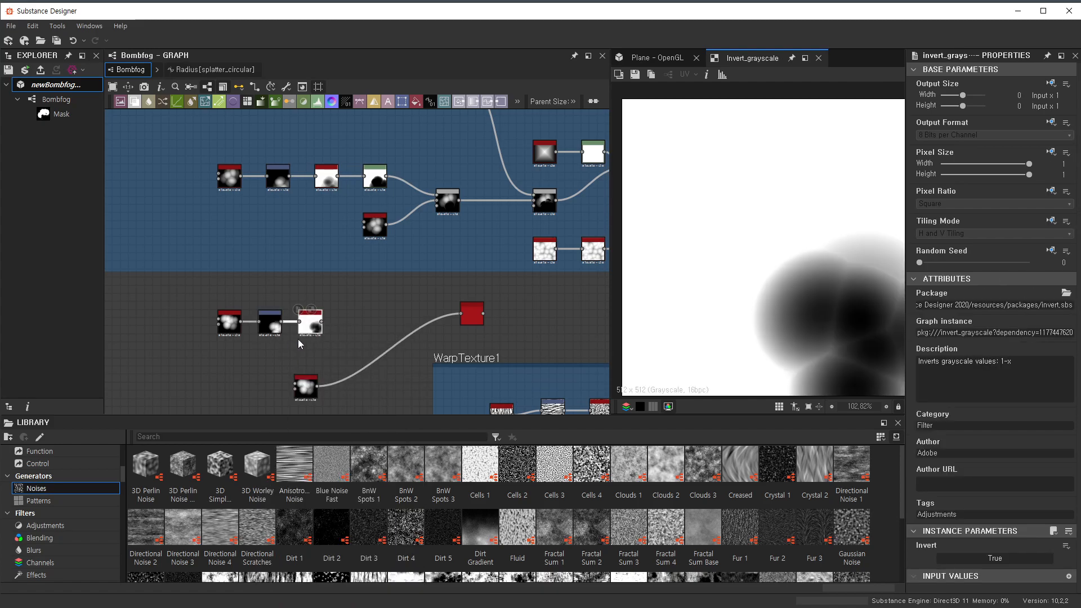
- Add a Blend node between the Invert Grayscale and the Histogram Scan, slightly below their row
{"action": "scroll", "coordinate": [309, 330], "scroll_direction": "up", "scroll_amount": 4}
{"action": "scroll", "coordinate": [405, 323], "scroll_direction": "down", "scroll_amount": 3}
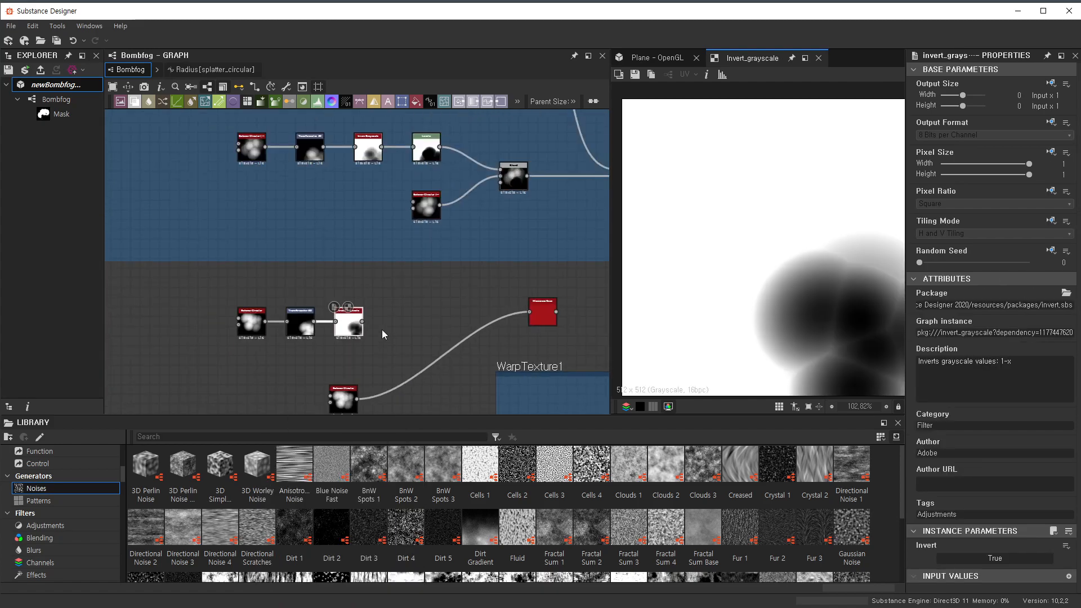
{"action": "key", "text": "space"}
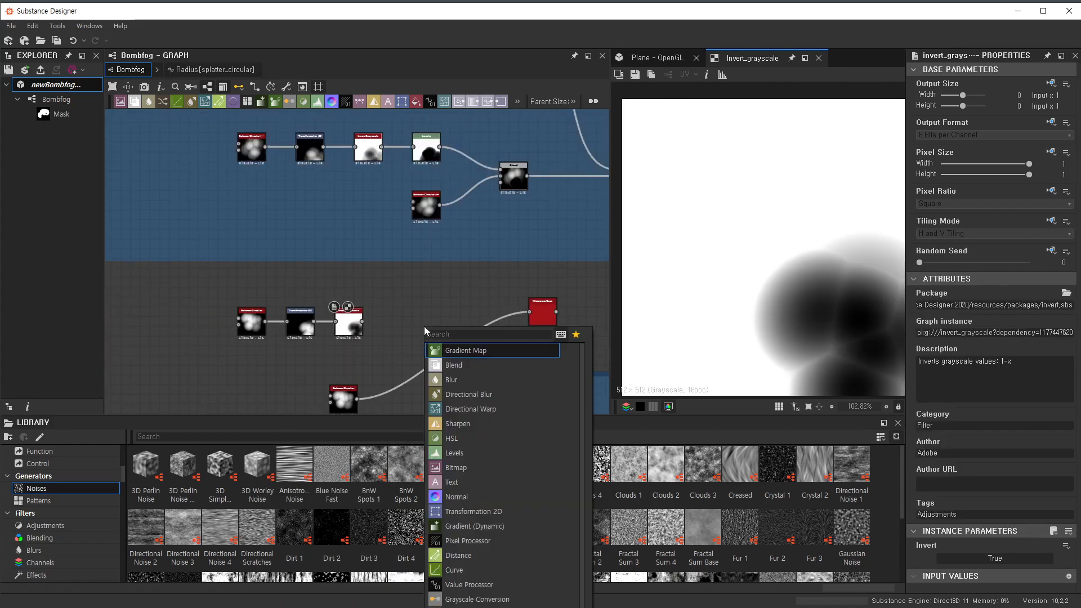
{"action": "type", "text": "ble"}
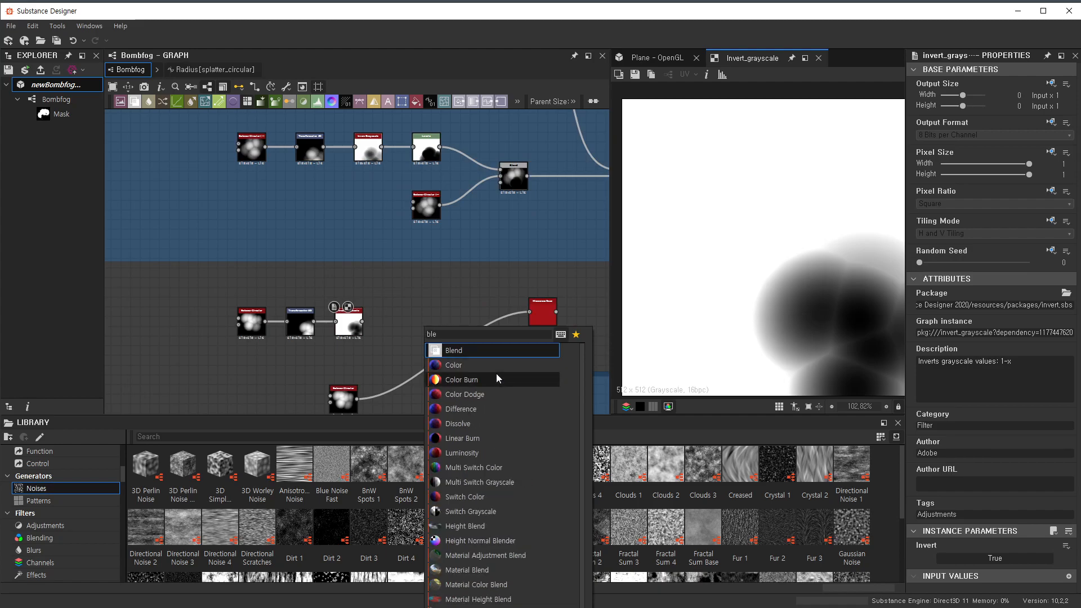
{"action": "left_click", "coordinate": [466, 350]}
{"action": "scroll", "coordinate": [352, 340], "scroll_direction": "up", "scroll_amount": 5}
{"action": "left_click_drag", "start_coordinate": [489, 341], "coordinate": [485, 385]}
{"action": "middle_click_drag", "start_coordinate": [486, 385], "coordinate": [486, 328]}
- Connect the lower Splatter Circular to the Blend's background and the Invert Grayscale to its foreground, using Min (Darken) blending
{"action": "left_click_drag", "start_coordinate": [360, 386], "coordinate": [457, 303]}
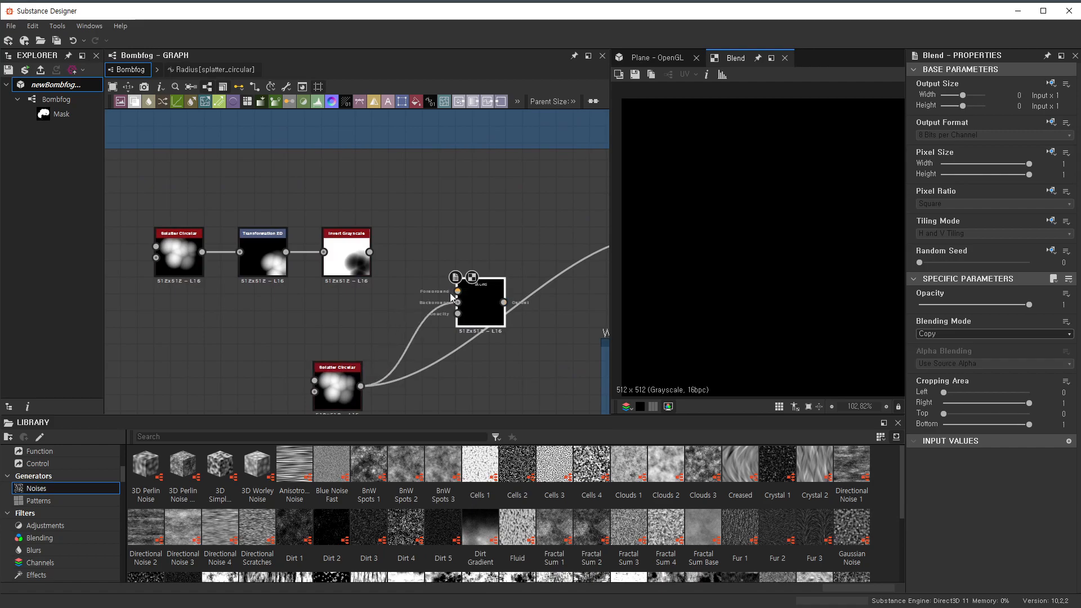
{"action": "left_click_drag", "start_coordinate": [370, 252], "coordinate": [483, 297]}
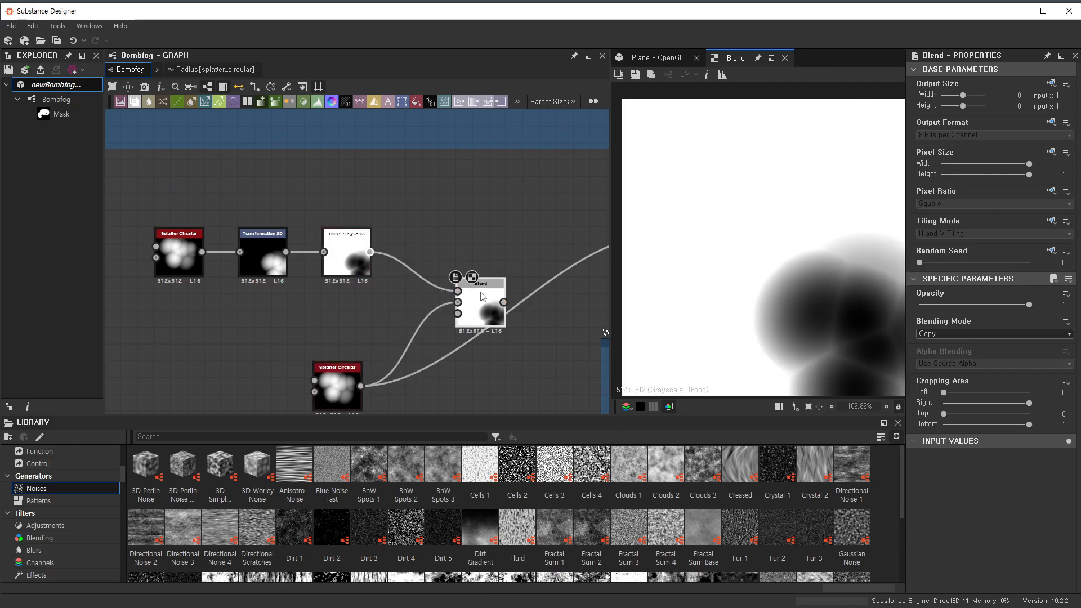
{"action": "left_click", "coordinate": [942, 334]}
{"action": "left_click", "coordinate": [969, 383]}
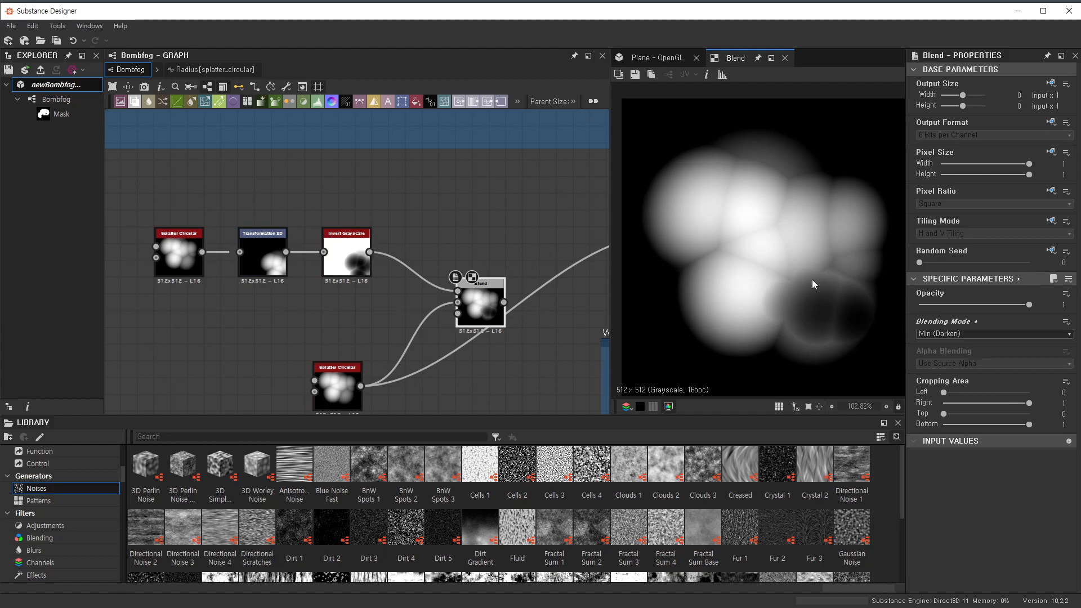
- Feed the new Blend into the Histogram Scan and preview the scanned shape
{"action": "scroll", "coordinate": [504, 321], "scroll_direction": "down", "scroll_amount": 3}
{"action": "middle_click_drag", "start_coordinate": [503, 320], "coordinate": [417, 317]}
{"action": "scroll", "coordinate": [417, 317], "scroll_direction": "up", "scroll_amount": 3}
{"action": "left_click_drag", "start_coordinate": [559, 243], "coordinate": [558, 233]}
{"action": "double_click", "coordinate": [577, 238]}
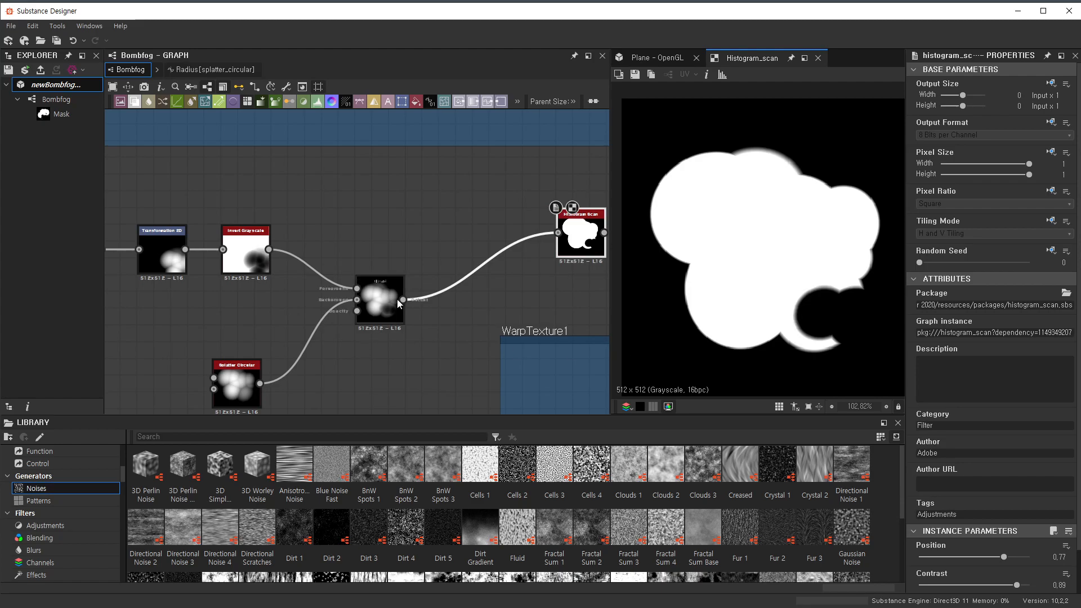
- Insert a Levels node between the Invert Grayscale and the Blend, align it with the row, and preview the Histogram Scan
{"action": "scroll", "coordinate": [367, 271], "scroll_direction": "down", "scroll_amount": 2}
{"action": "middle_click_drag", "start_coordinate": [377, 152], "coordinate": [419, 235]}
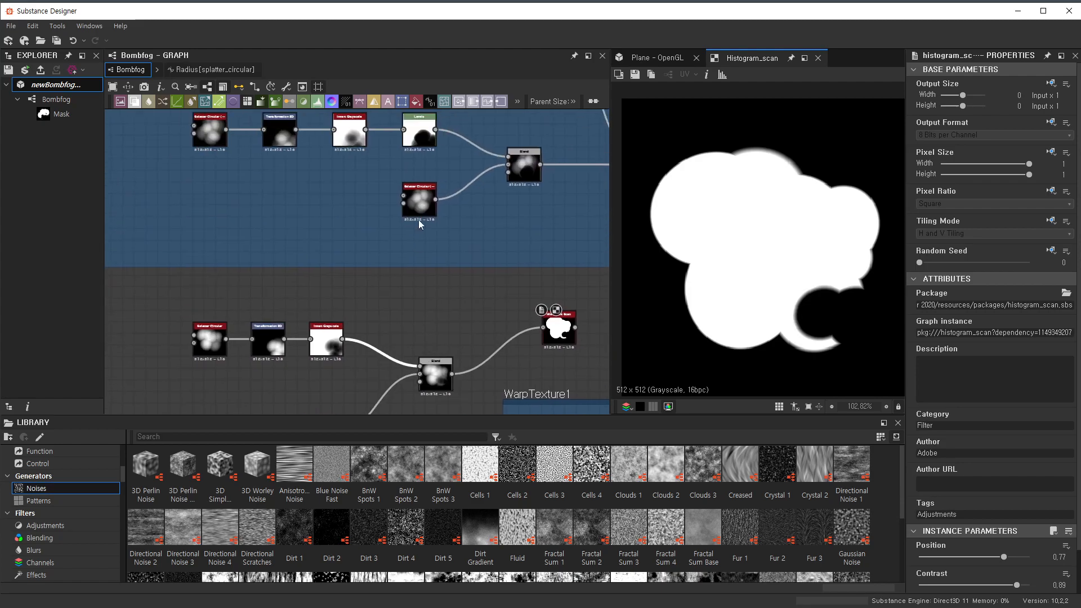
{"action": "key", "text": "space"}
{"action": "type", "text": "levels"}
{"action": "key", "text": "Return"}
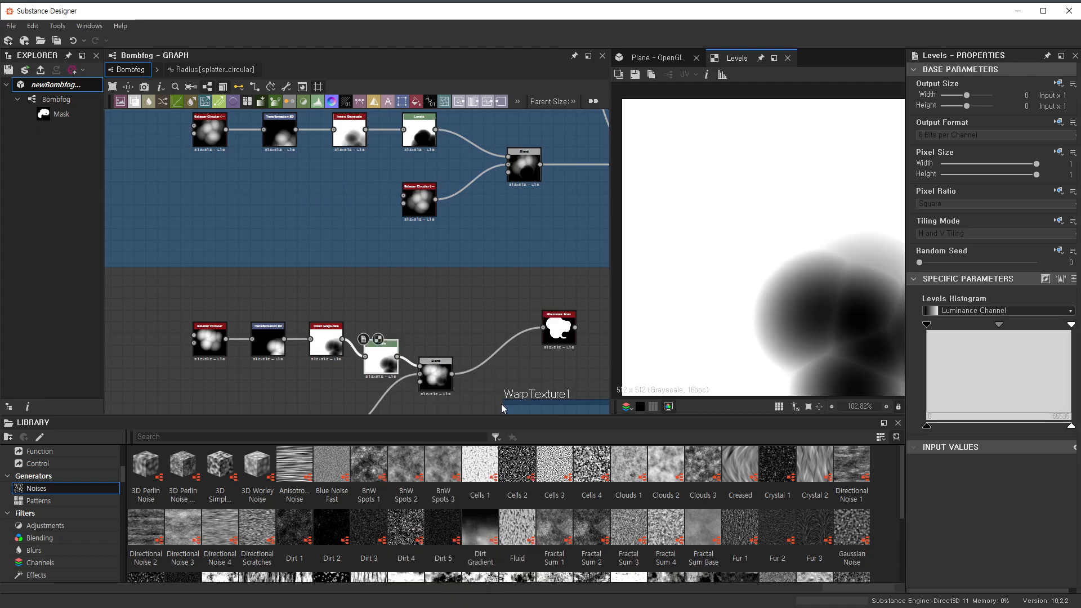
{"action": "double_click", "coordinate": [557, 329]}
{"action": "left_click_drag", "start_coordinate": [384, 364], "coordinate": [388, 339]}
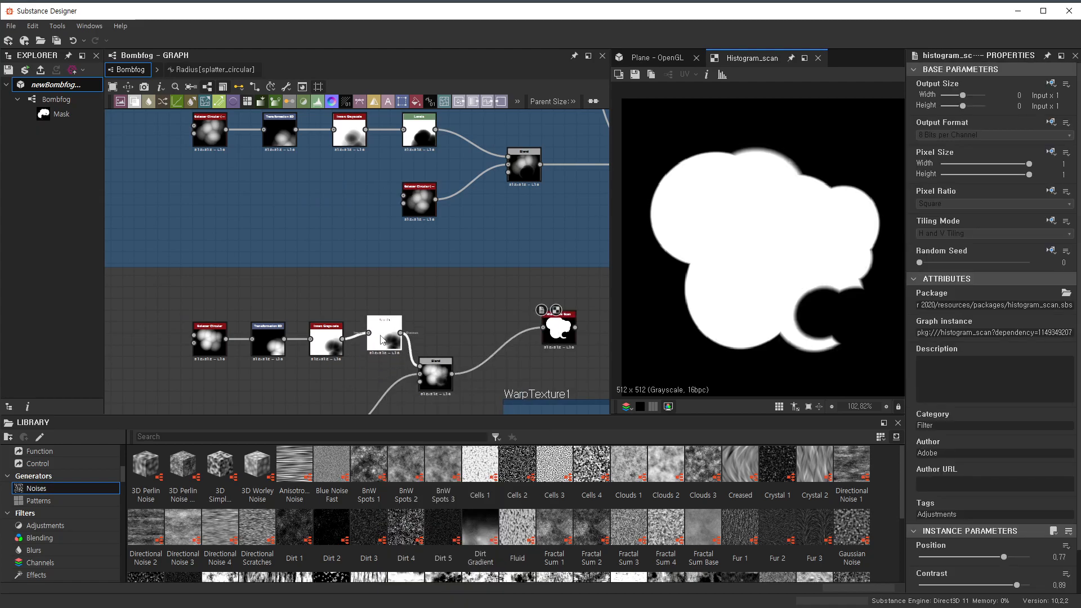
- Raise the Levels black input point strongly and shift the Transformation 2D offset to about X -0.253, Y -0.372
{"action": "left_click", "coordinate": [389, 335]}
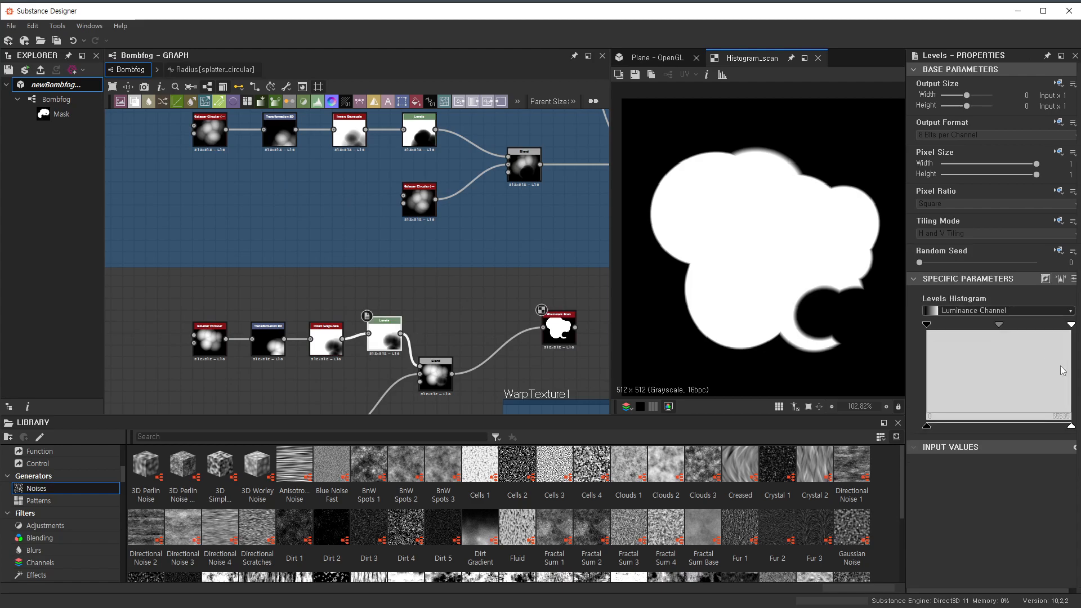
{"action": "left_click_drag", "start_coordinate": [926, 325], "coordinate": [1037, 329]}
{"action": "left_click", "coordinate": [268, 339]}
{"action": "left_click_drag", "start_coordinate": [811, 338], "coordinate": [788, 309]}
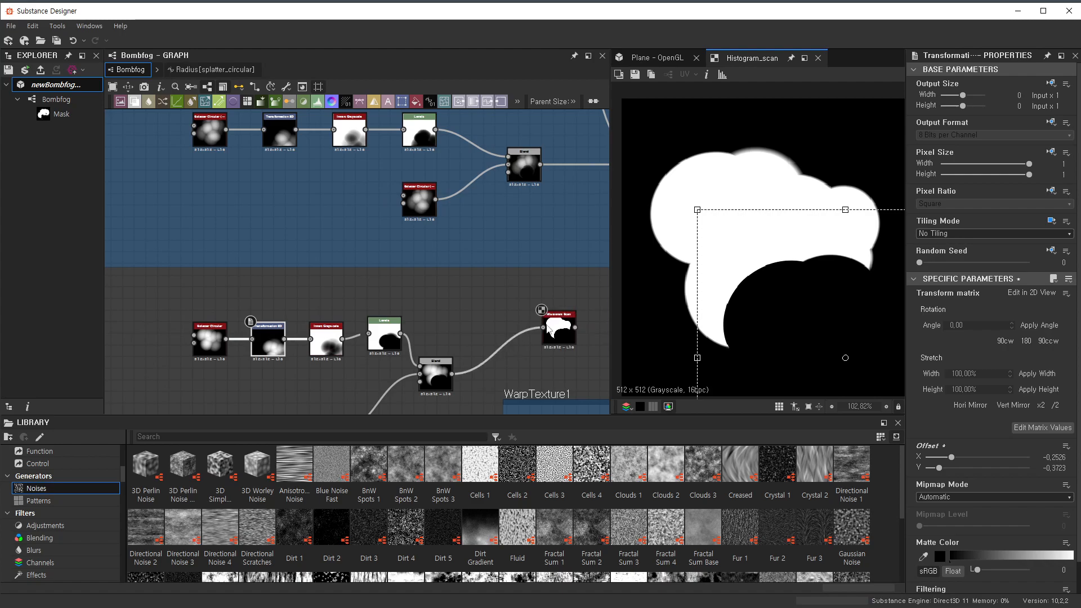
- Lower the Levels black input point and shift the Transformation 2D offset to about X -0.171, Y -0.315
{"action": "left_click", "coordinate": [386, 341]}
{"action": "left_click_drag", "start_coordinate": [1056, 330], "coordinate": [987, 333]}
{"action": "left_click", "coordinate": [268, 339]}
{"action": "left_click_drag", "start_coordinate": [785, 345], "coordinate": [790, 305]}
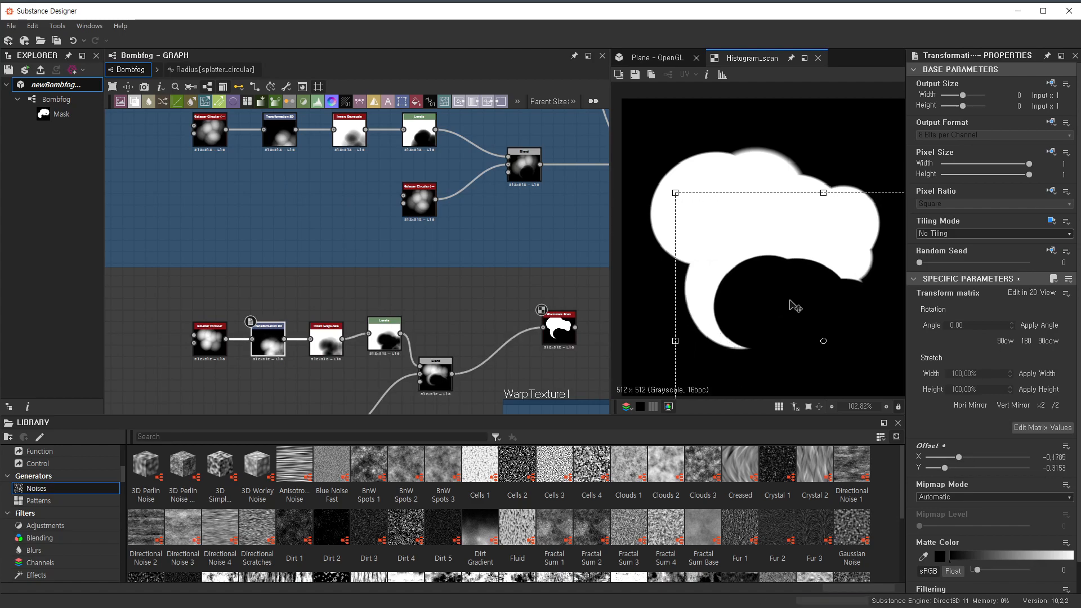
- Raise the Levels black input point again and shift the Transformation 2D offset to about X -0.291, Y -0.378
{"action": "left_click", "coordinate": [331, 352]}
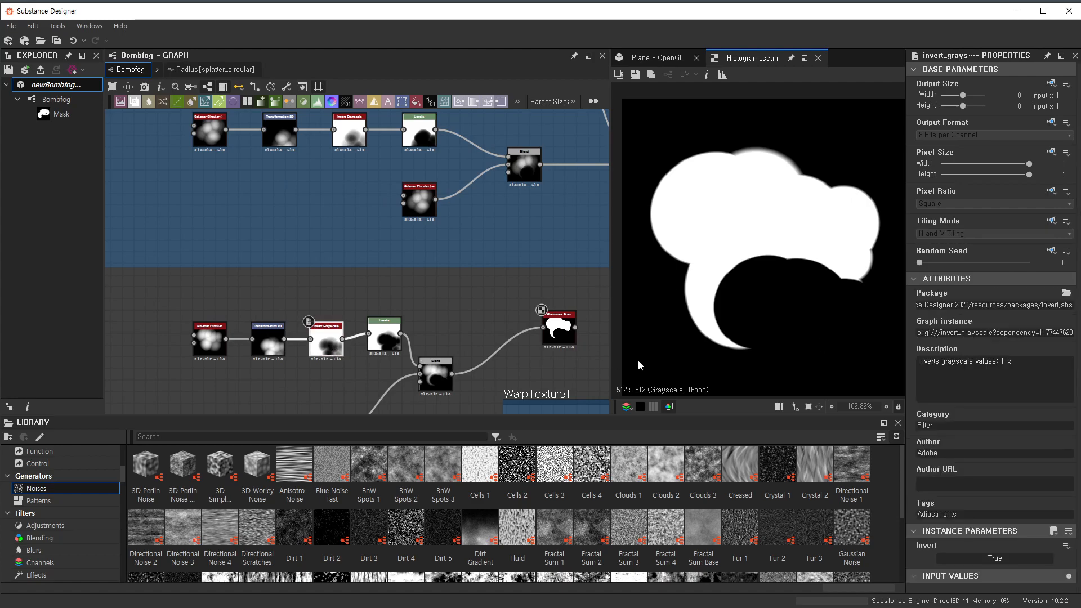
{"action": "left_click", "coordinate": [380, 352]}
{"action": "left_click_drag", "start_coordinate": [987, 326], "coordinate": [1033, 331]}
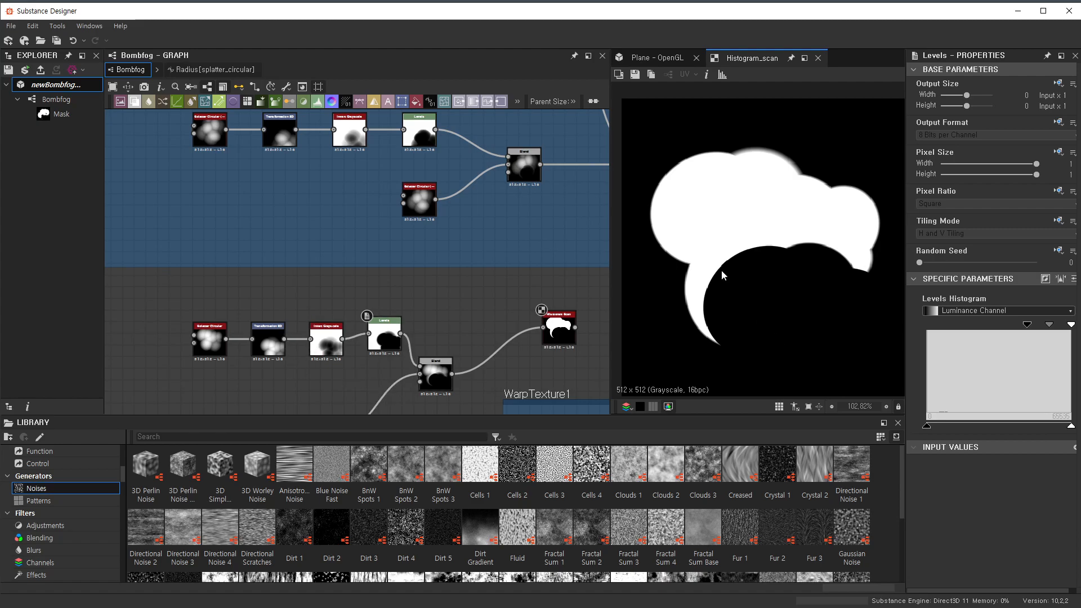
{"action": "left_click", "coordinate": [264, 343]}
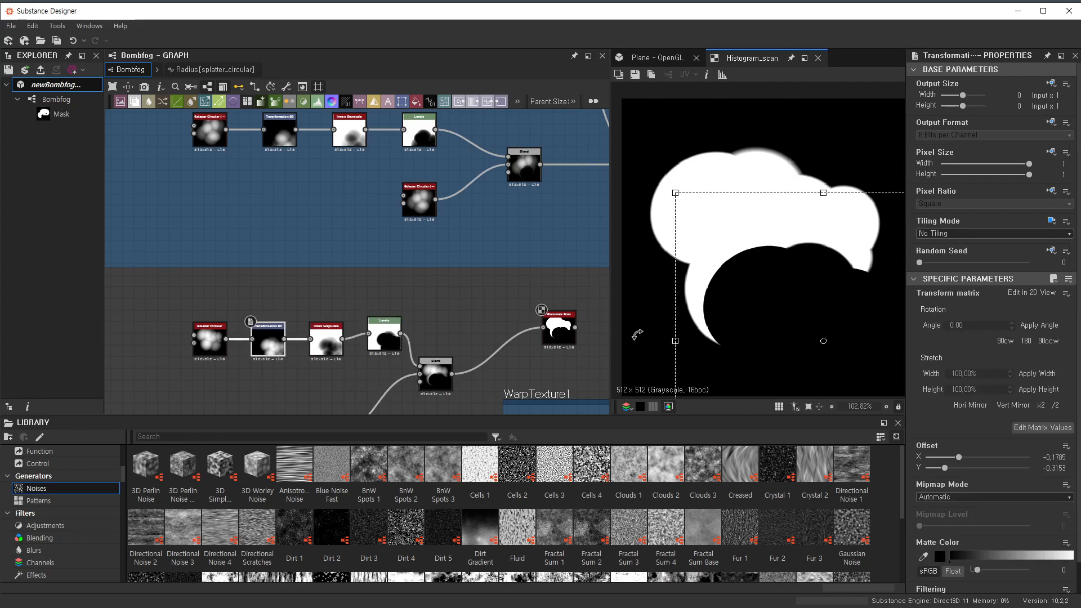
{"action": "mouse_move", "coordinate": [825, 324]}
{"action": "left_mouse_down"}
{"action": "mouse_move", "coordinate": [810, 308]}
{"action": "mouse_move", "coordinate": [852, 332]}
{"action": "mouse_move", "coordinate": [843, 318]}
{"action": "left_mouse_up"}
- Preview the Min (Darken) Blend and examine the soft edge around its dark cutout up close
{"action": "middle_click_drag", "start_coordinate": [558, 347], "coordinate": [501, 321]}
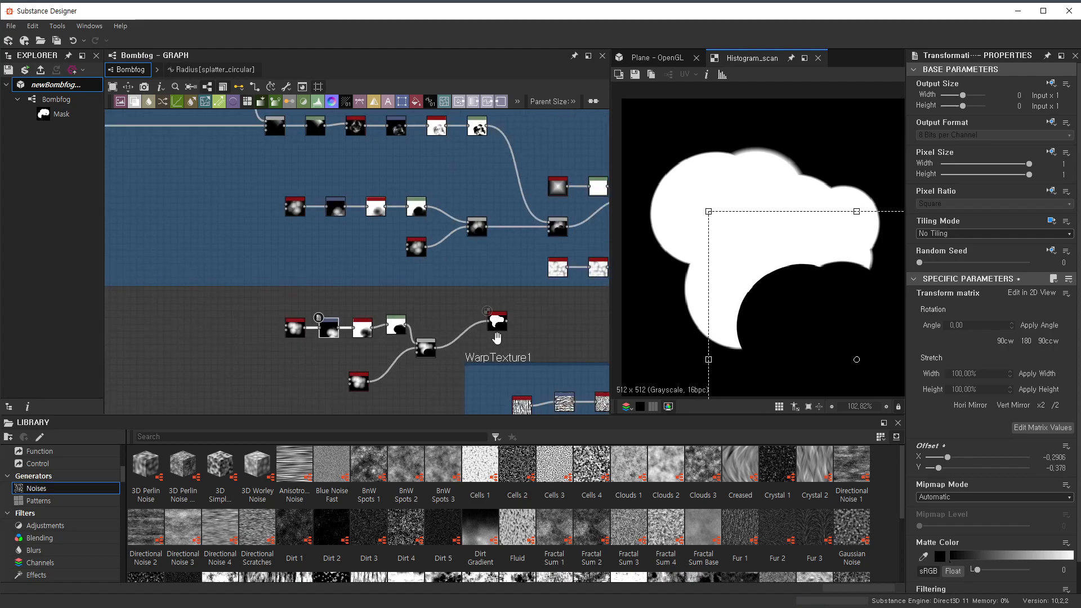
{"action": "left_click", "coordinate": [502, 314]}
{"action": "double_click", "coordinate": [379, 349]}
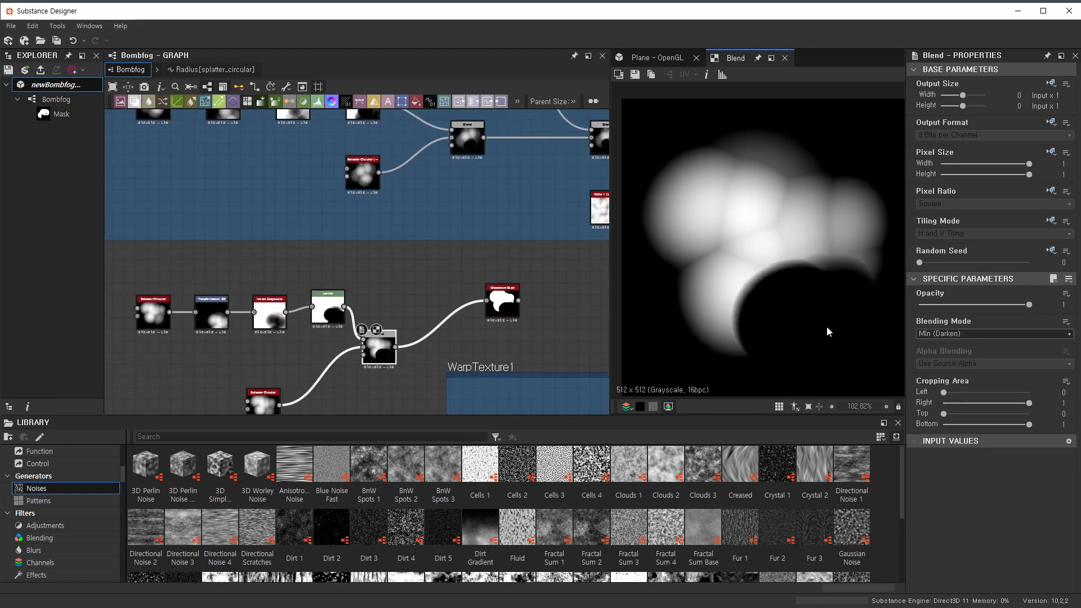
{"action": "scroll", "coordinate": [817, 265], "scroll_direction": "down", "scroll_amount": 2}
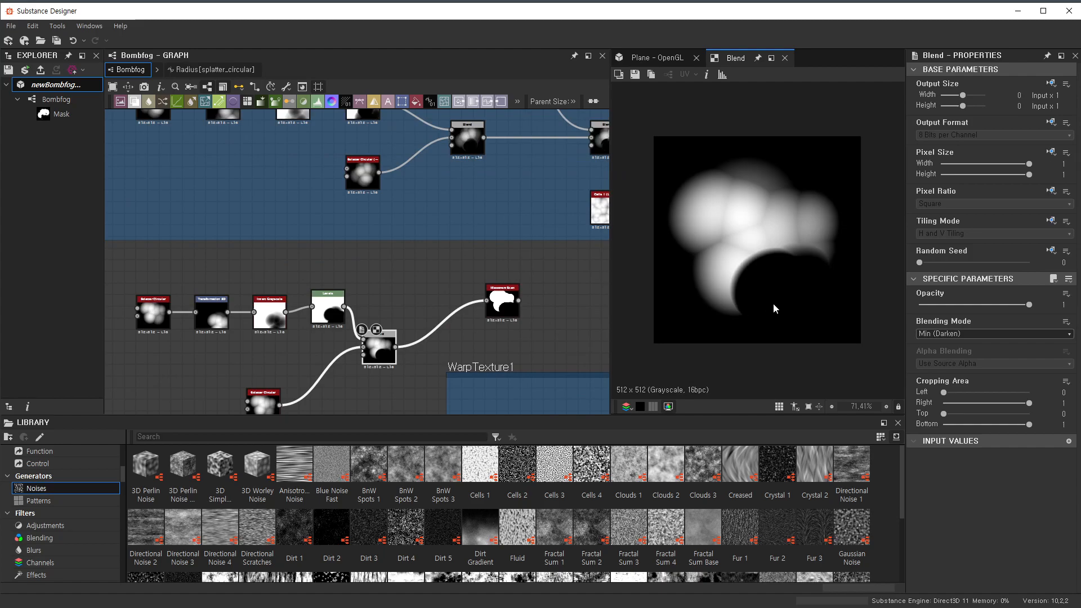
{"action": "scroll", "coordinate": [755, 346], "scroll_direction": "up", "scroll_amount": 4}
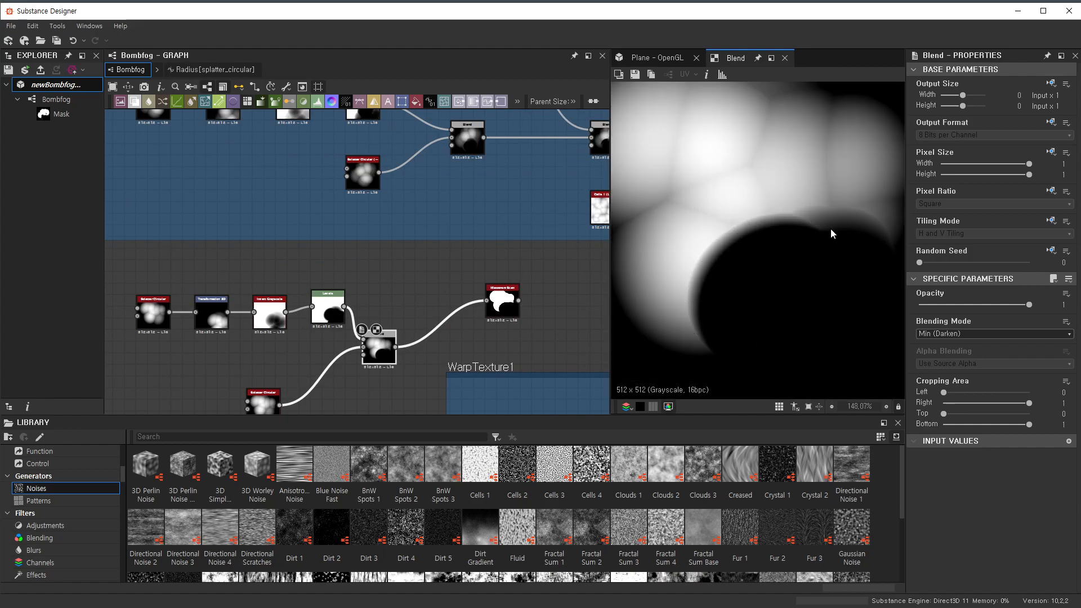
{"action": "scroll", "coordinate": [761, 235], "scroll_direction": "up", "scroll_amount": 6}
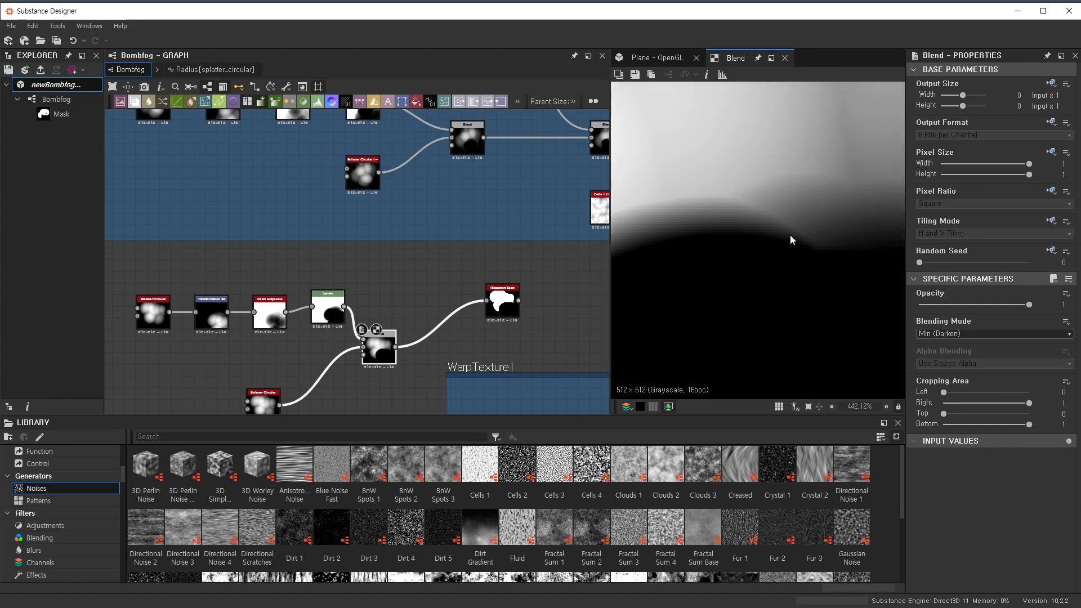
{"action": "scroll", "coordinate": [860, 212], "scroll_direction": "down", "scroll_amount": 6}
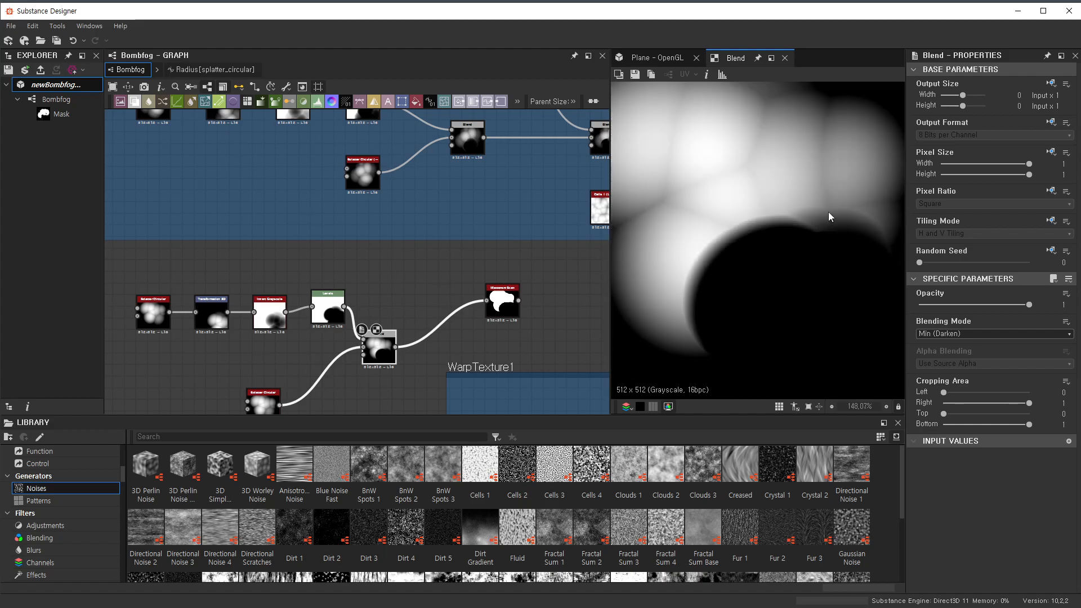
- Examine the rebuilt Min (Darken) Blend's soft cutout edge and compare it with the corresponding Blend in the MainShape frame
{"action": "scroll", "coordinate": [827, 228], "scroll_direction": "up", "scroll_amount": 5}
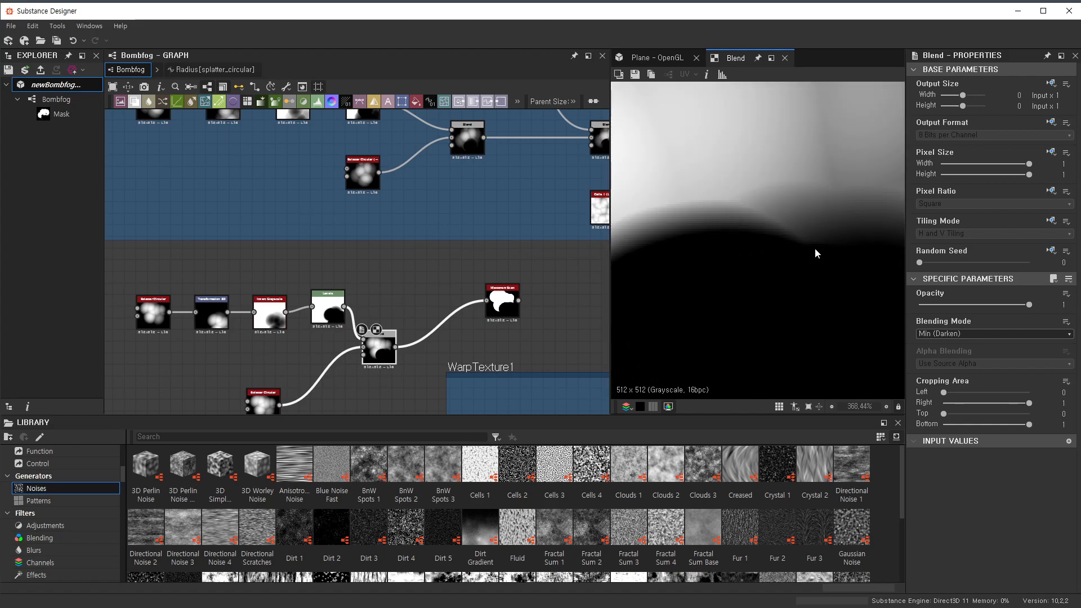
{"action": "scroll", "coordinate": [828, 245], "scroll_direction": "down", "scroll_amount": 4}
{"action": "scroll", "coordinate": [522, 239], "scroll_direction": "down", "scroll_amount": 3}
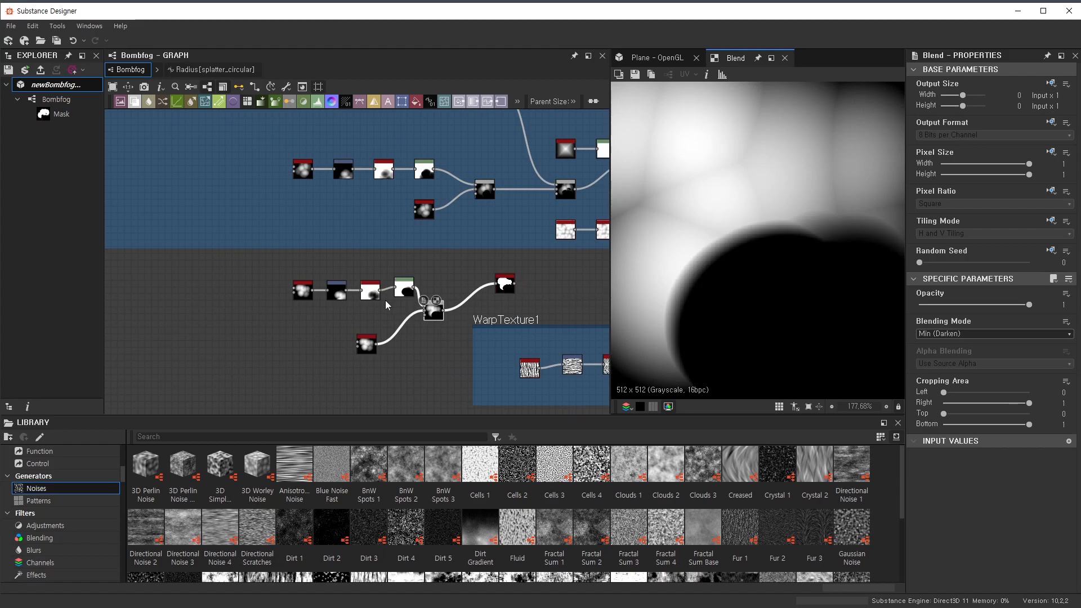
{"action": "scroll", "coordinate": [386, 301], "scroll_direction": "up", "scroll_amount": 3}
{"action": "scroll", "coordinate": [484, 331], "scroll_direction": "down", "scroll_amount": 3}
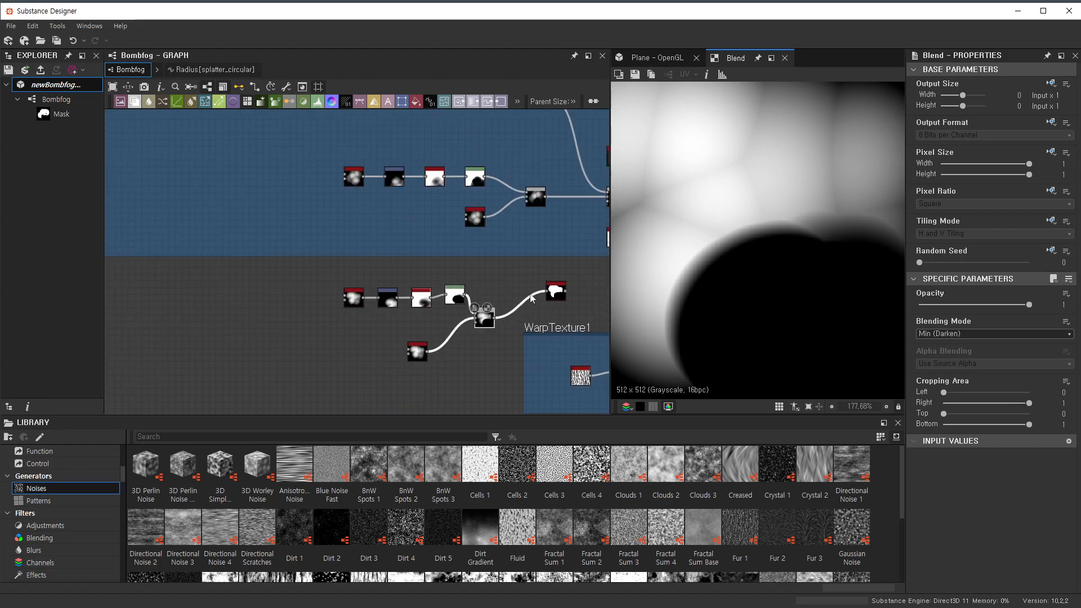
{"action": "scroll", "coordinate": [445, 219], "scroll_direction": "up", "scroll_amount": 5}
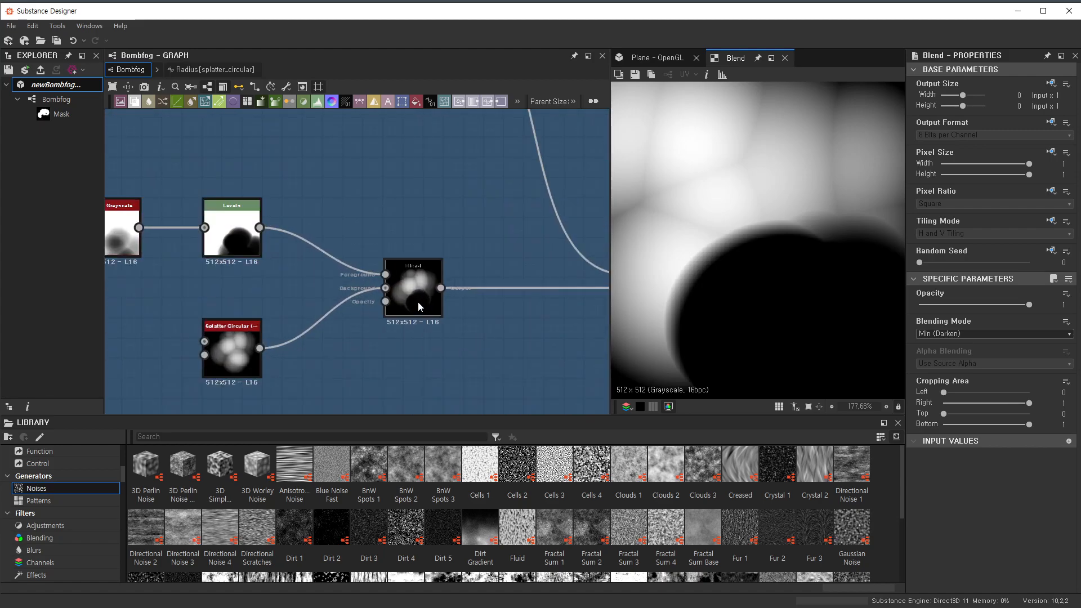
{"action": "double_click", "coordinate": [417, 297]}
{"action": "scroll", "coordinate": [743, 335], "scroll_direction": "down", "scroll_amount": 3}
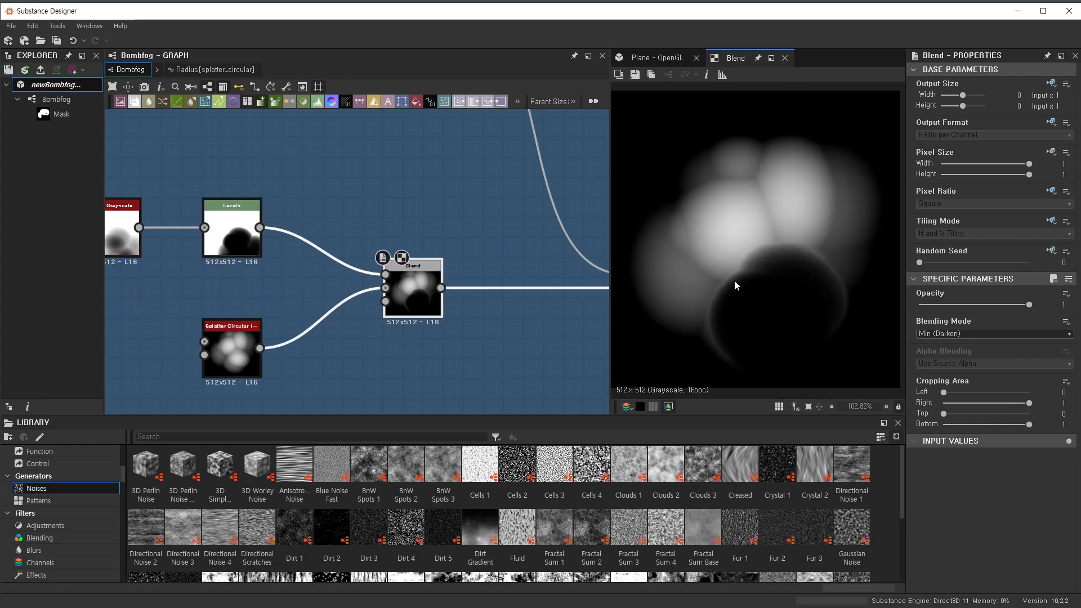
{"action": "scroll", "coordinate": [460, 314], "scroll_direction": "down", "scroll_amount": 3}
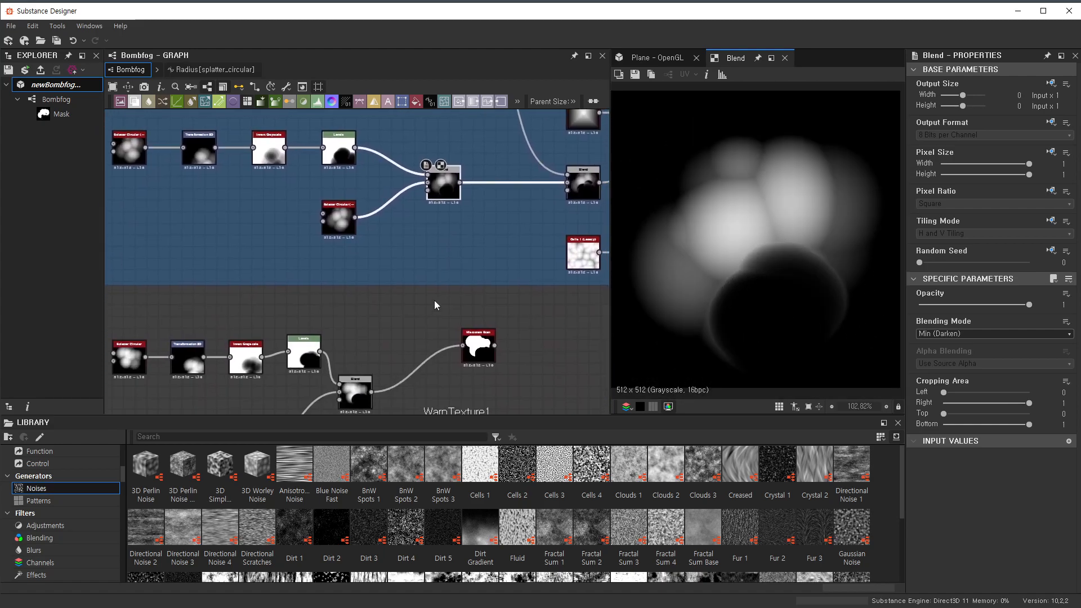
- Preview the Multiply Blend that follows in the MainShape chain and examine its overlapping cutouts up close
{"action": "scroll", "coordinate": [586, 189], "scroll_direction": "up", "scroll_amount": 5}
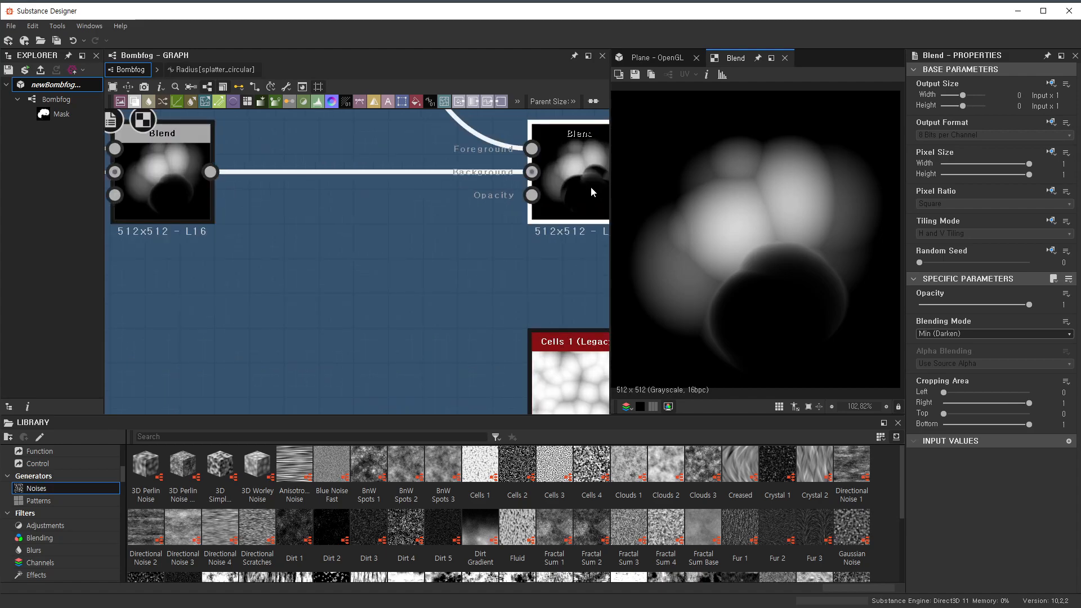
{"action": "double_click", "coordinate": [590, 187]}
{"action": "scroll", "coordinate": [829, 227], "scroll_direction": "up", "scroll_amount": 3}
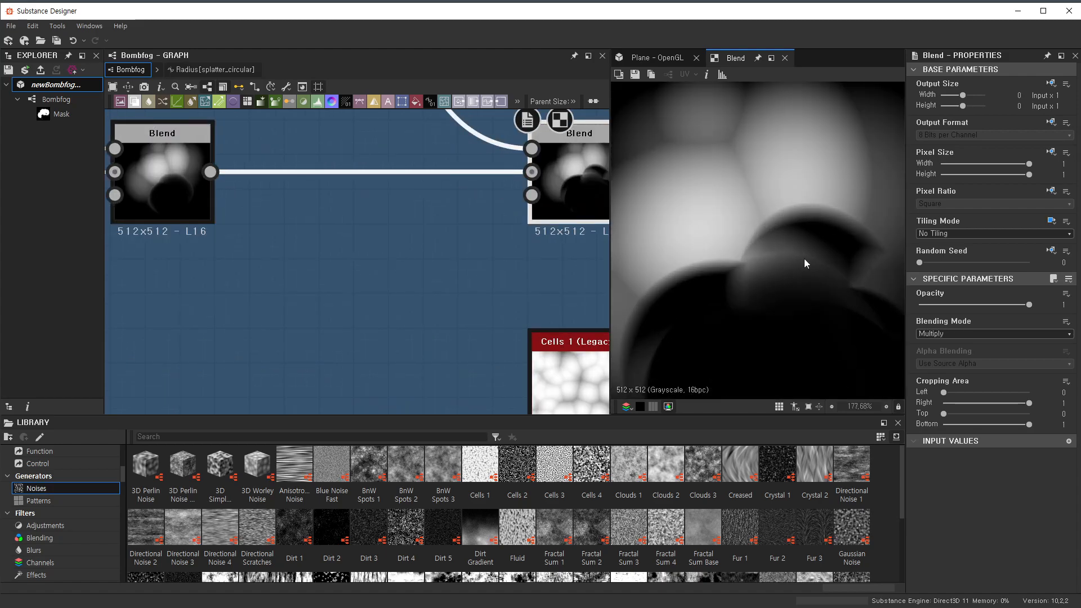
{"action": "scroll", "coordinate": [751, 254], "scroll_direction": "down", "scroll_amount": 4}
{"action": "scroll", "coordinate": [295, 271], "scroll_direction": "down", "scroll_amount": 8}
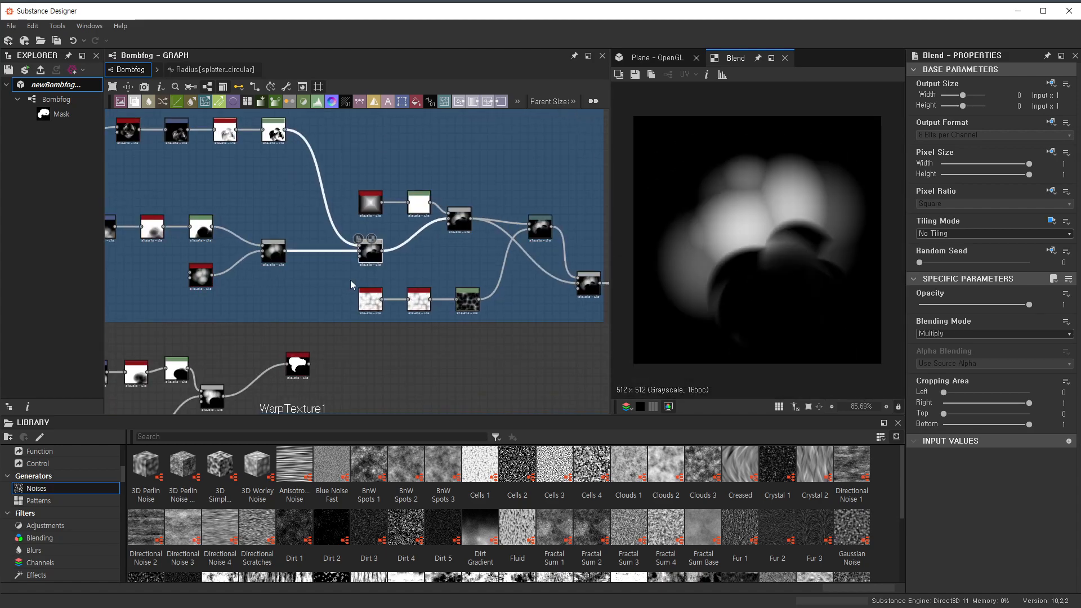
- Add a Shape node in the empty graph area below the MainShape frame
{"action": "scroll", "coordinate": [402, 333], "scroll_direction": "down", "scroll_amount": 1}
{"action": "middle_click_drag", "start_coordinate": [402, 333], "coordinate": [434, 262]}
{"action": "left_click_drag", "start_coordinate": [355, 284], "coordinate": [537, 323]}
{"action": "left_click_drag", "start_coordinate": [337, 286], "coordinate": [530, 304]}
{"action": "left_click_drag", "start_coordinate": [463, 323], "coordinate": [335, 378]}
{"action": "left_click", "coordinate": [329, 332]}
{"action": "middle_click_drag", "start_coordinate": [197, 280], "coordinate": [305, 305]}
{"action": "scroll", "coordinate": [305, 305], "scroll_direction": "up", "scroll_amount": 3}
{"action": "key", "text": "space"}
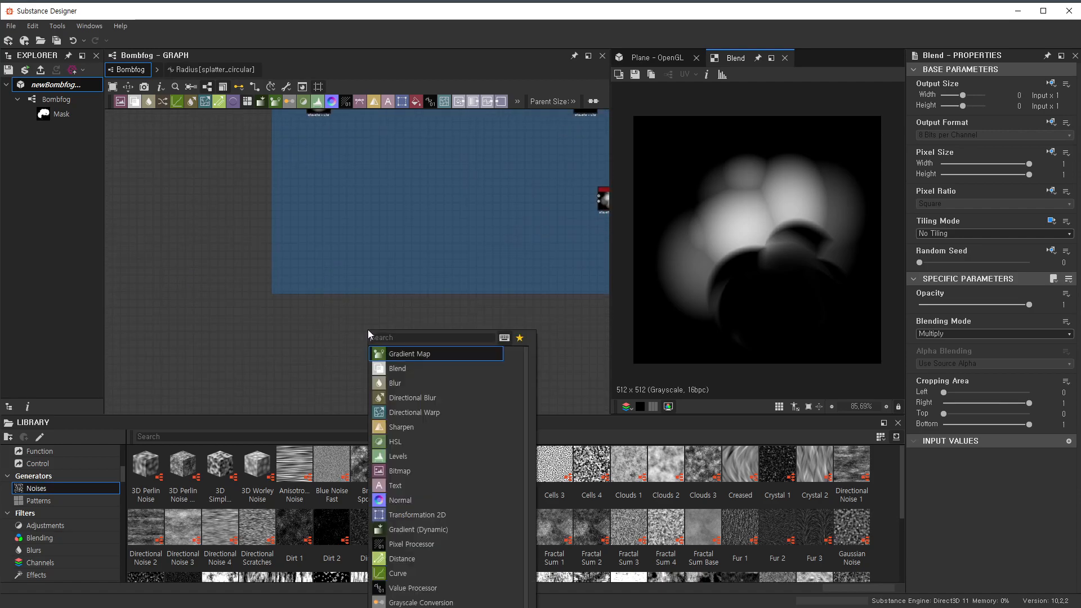
{"action": "type", "text": "sha"}
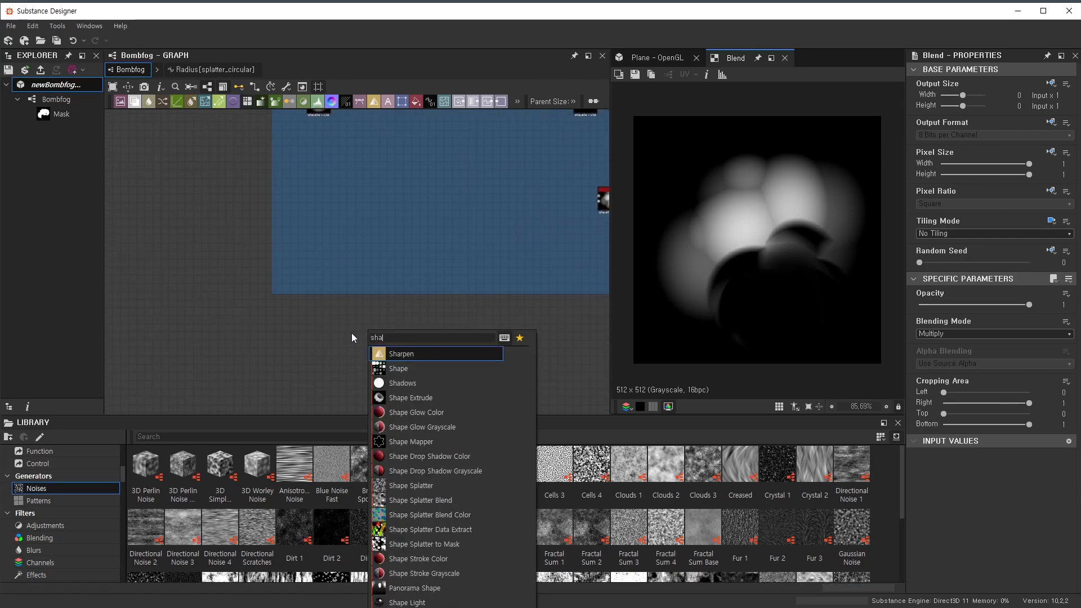
{"action": "left_click", "coordinate": [385, 373]}
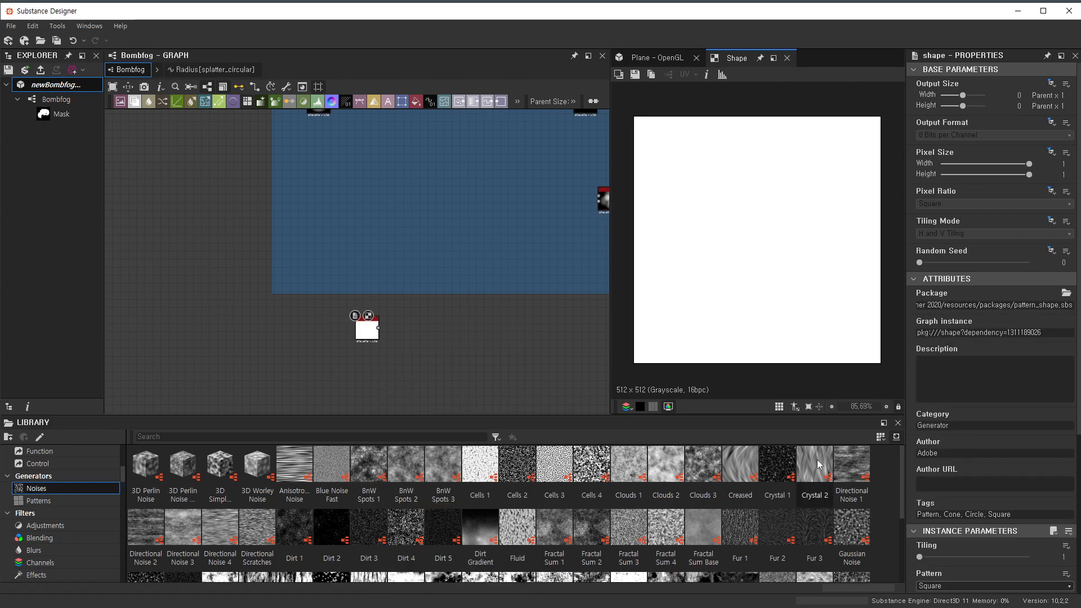
- Set the new Shape node's pattern to Paraboloid
{"action": "scroll", "coordinate": [967, 487], "scroll_direction": "down", "scroll_amount": 5}
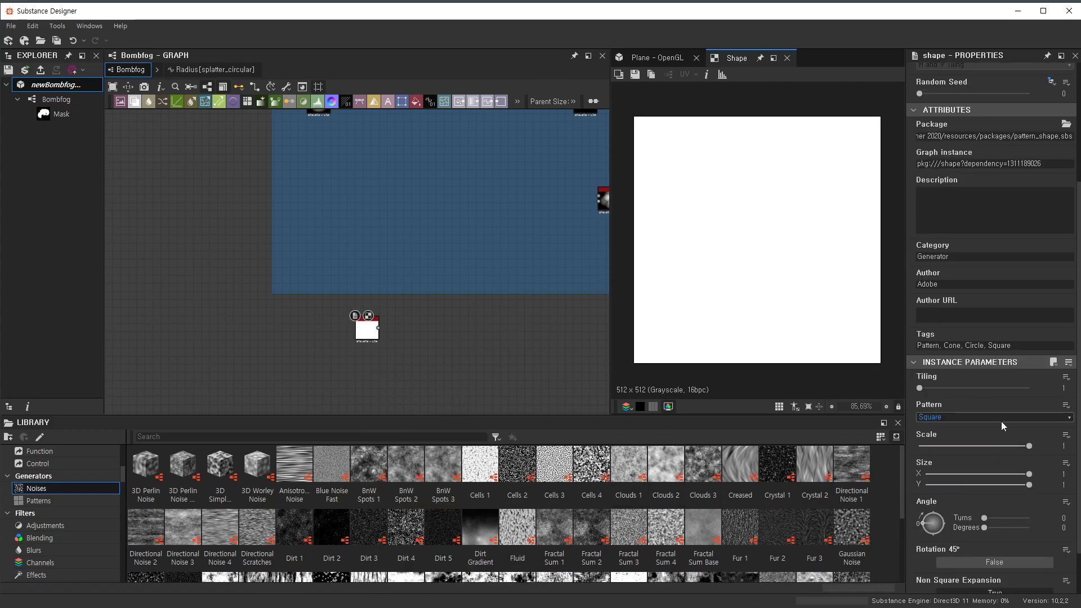
{"action": "left_click", "coordinate": [1001, 420]}
{"action": "left_click", "coordinate": [978, 441]}
- Preview the Levels node between the Blend and the Splatter Circular in the MainShape frame and examine its curved highlight
{"action": "scroll", "coordinate": [447, 265], "scroll_direction": "down", "scroll_amount": 3}
{"action": "scroll", "coordinate": [418, 238], "scroll_direction": "up", "scroll_amount": 5}
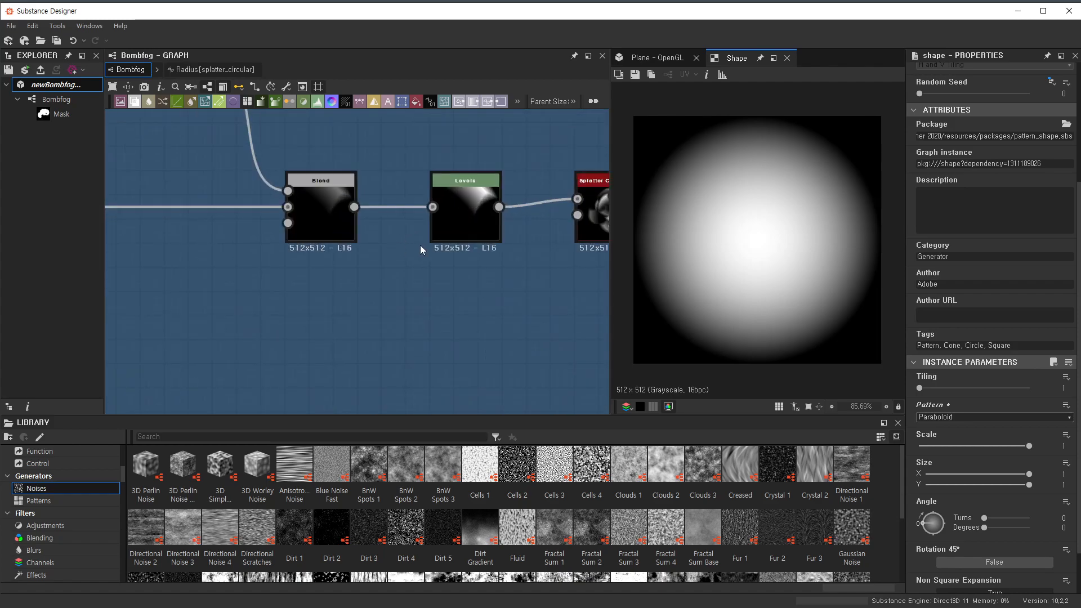
{"action": "scroll", "coordinate": [447, 237], "scroll_direction": "up", "scroll_amount": 1}
{"action": "double_click", "coordinate": [468, 214]}
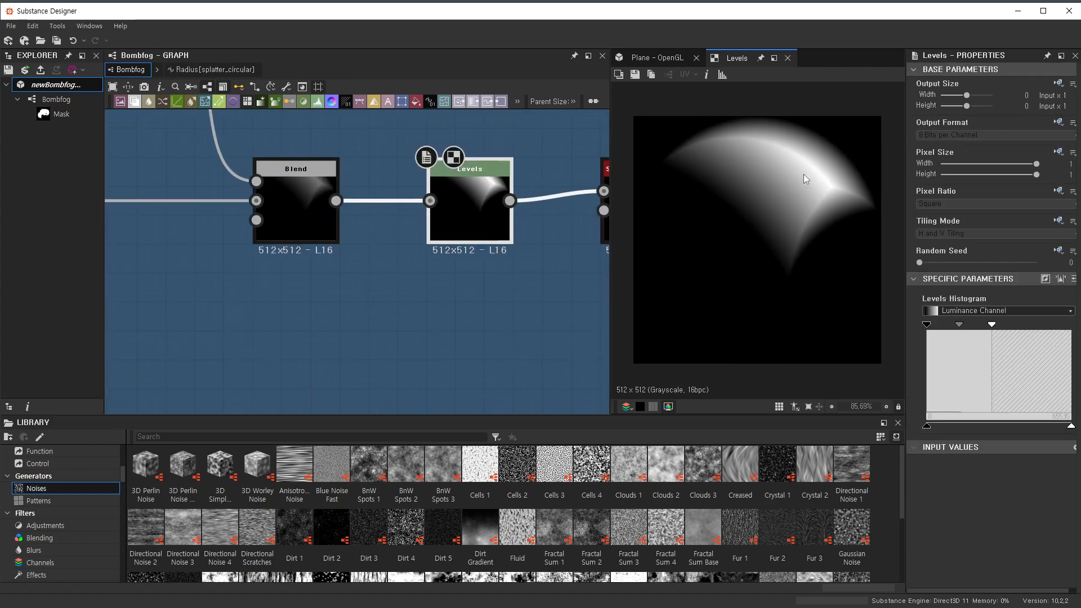
{"action": "scroll", "coordinate": [789, 169], "scroll_direction": "down", "scroll_amount": 2}
- Place the Paraboloid Shape node beneath the MainShape chain's source node and preview it
{"action": "scroll", "coordinate": [227, 283], "scroll_direction": "down", "scroll_amount": 12}
{"action": "middle_click_drag", "start_coordinate": [285, 278], "coordinate": [503, 234]}
{"action": "scroll", "coordinate": [334, 376], "scroll_direction": "up", "scroll_amount": 4}
{"action": "left_click_drag", "start_coordinate": [363, 336], "coordinate": [330, 343]}
{"action": "scroll", "coordinate": [402, 301], "scroll_direction": "down", "scroll_amount": 2}
{"action": "middle_click_drag", "start_coordinate": [399, 304], "coordinate": [348, 332]}
{"action": "left_click", "coordinate": [295, 354]}
{"action": "double_click", "coordinate": [296, 358]}
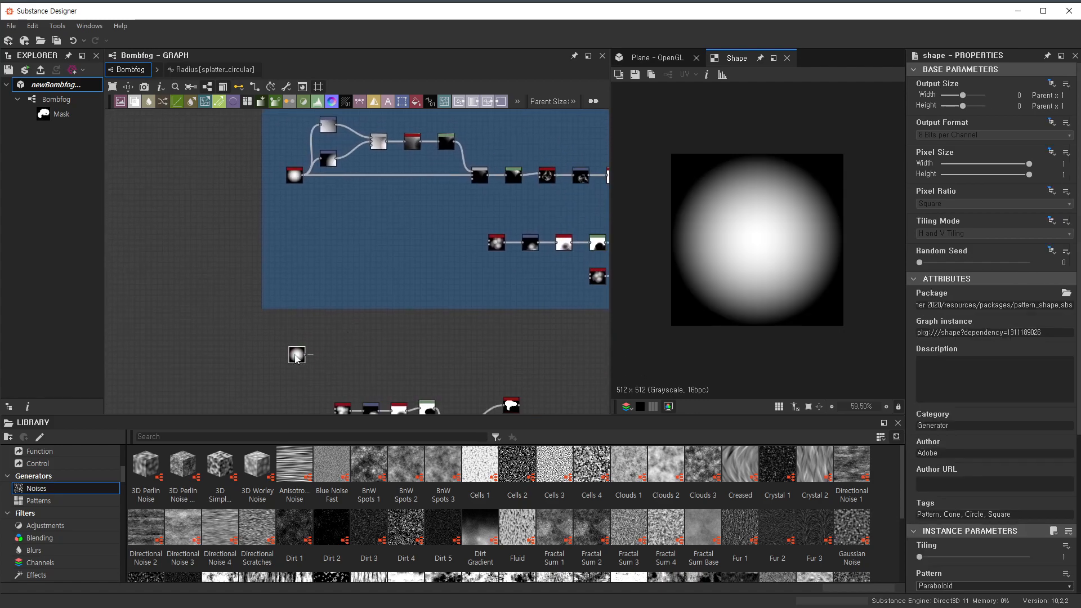
- Add a Transformation 2D node fed by the Paraboloid Shape, place it above the Shape, and enlarge its image
{"action": "key", "text": "space"}
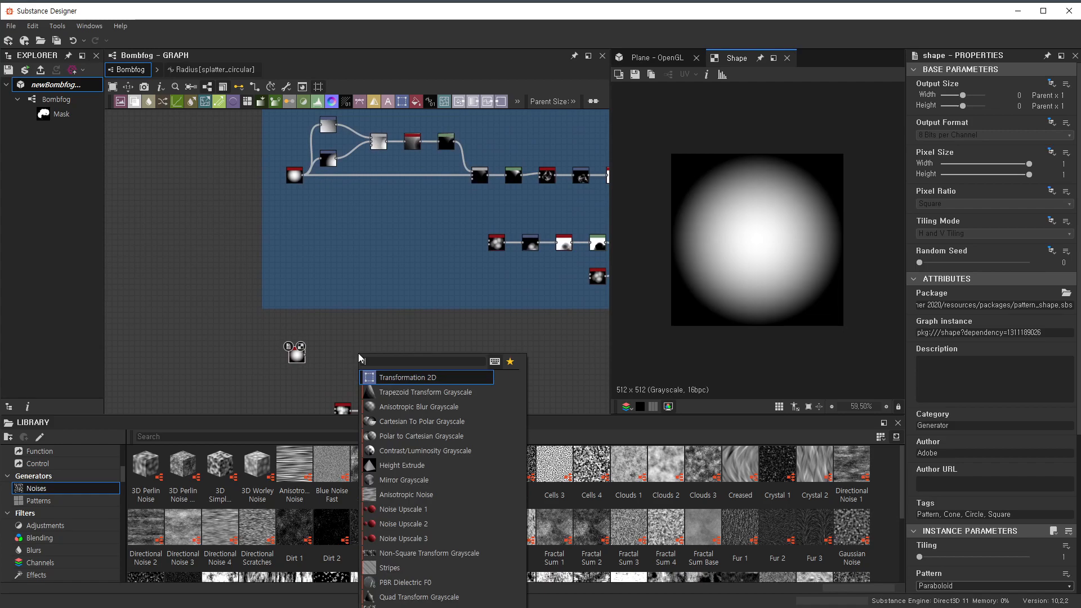
{"action": "key", "text": "Return"}
{"action": "scroll", "coordinate": [362, 355], "scroll_direction": "up", "scroll_amount": 2}
{"action": "left_click_drag", "start_coordinate": [318, 357], "coordinate": [323, 325]}
{"action": "left_click_drag", "start_coordinate": [669, 330], "coordinate": [598, 402]}
{"action": "scroll", "coordinate": [1054, 346], "scroll_direction": "down", "scroll_amount": 1}
{"action": "scroll", "coordinate": [1052, 349], "scroll_direction": "up", "scroll_amount": 1}
- Override the Transformation 2D's inherited tiling mode with No Tiling
{"action": "left_click", "coordinate": [1051, 221]}
{"action": "left_click", "coordinate": [1065, 263]}
{"action": "left_click", "coordinate": [994, 233]}
{"action": "left_click", "coordinate": [958, 242]}
{"action": "scroll", "coordinate": [460, 289], "scroll_direction": "down", "scroll_amount": 1}
{"action": "scroll", "coordinate": [460, 290], "scroll_direction": "down", "scroll_amount": 1}
- Enlarge the Transformation 2D image further and shift its offset to about X 0.186, Y -0.124
{"action": "left_click_drag", "start_coordinate": [796, 274], "coordinate": [709, 342]}
{"action": "left_click_drag", "start_coordinate": [835, 152], "coordinate": [933, 85]}
{"action": "left_click_drag", "start_coordinate": [859, 167], "coordinate": [814, 198]}
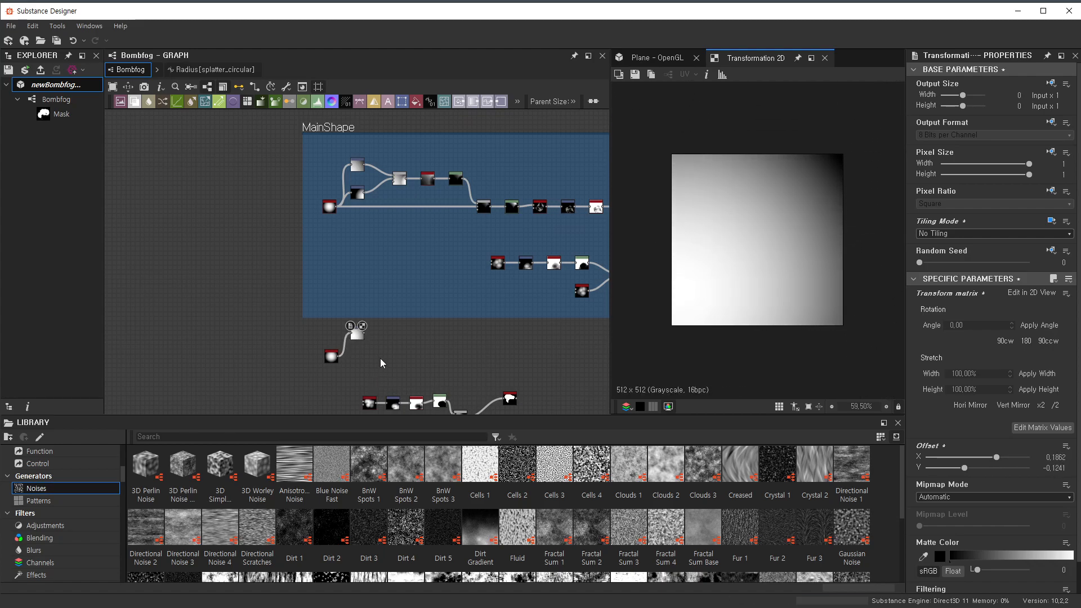
- Duplicate the Transformation 2D below the first one and shift the copy's offset to about X -0.362, Y -0.274
{"action": "scroll", "coordinate": [405, 311], "scroll_direction": "up", "scroll_amount": 2}
{"action": "key", "text": "ctrl+d"}
{"action": "left_click_drag", "start_coordinate": [361, 272], "coordinate": [393, 336]}
{"action": "double_click", "coordinate": [392, 337]}
{"action": "left_click_drag", "start_coordinate": [694, 173], "coordinate": [803, 205]}
{"action": "middle_click_drag", "start_coordinate": [427, 277], "coordinate": [441, 359]}
{"action": "middle_click_drag", "start_coordinate": [421, 242], "coordinate": [406, 306]}
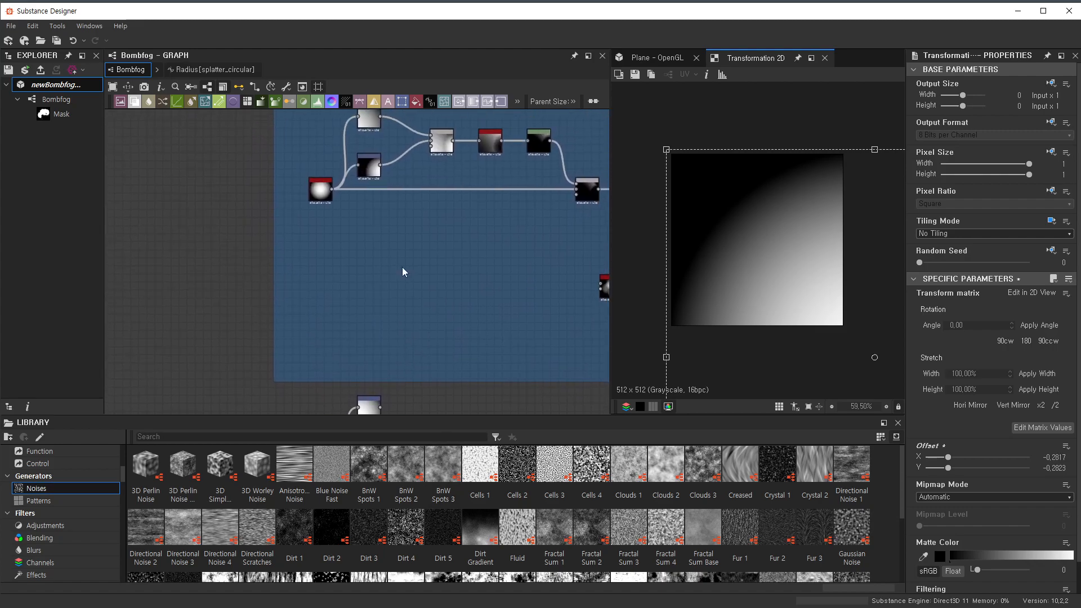
{"action": "left_click_drag", "start_coordinate": [737, 209], "coordinate": [771, 206]}
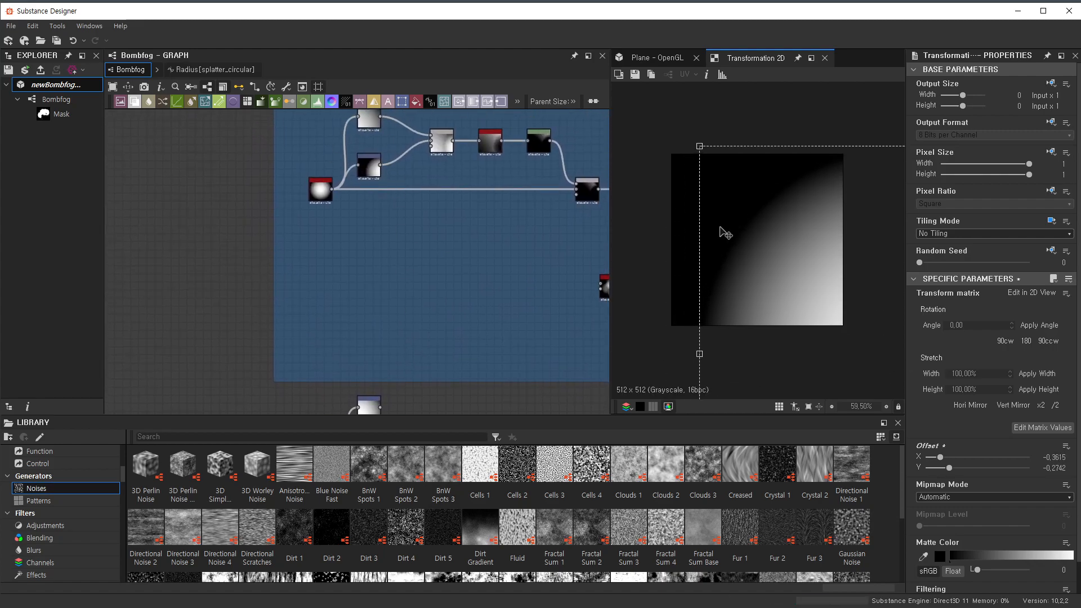
- Add a Blend node beside the two Transformation 2D nodes
{"action": "scroll", "coordinate": [495, 337], "scroll_direction": "down", "scroll_amount": 2}
{"action": "middle_click_drag", "start_coordinate": [496, 337], "coordinate": [485, 261]}
{"action": "scroll", "coordinate": [476, 319], "scroll_direction": "up", "scroll_amount": 1}
{"action": "left_click", "coordinate": [476, 319]}
{"action": "key", "text": "space"}
{"action": "type", "text": "b"}
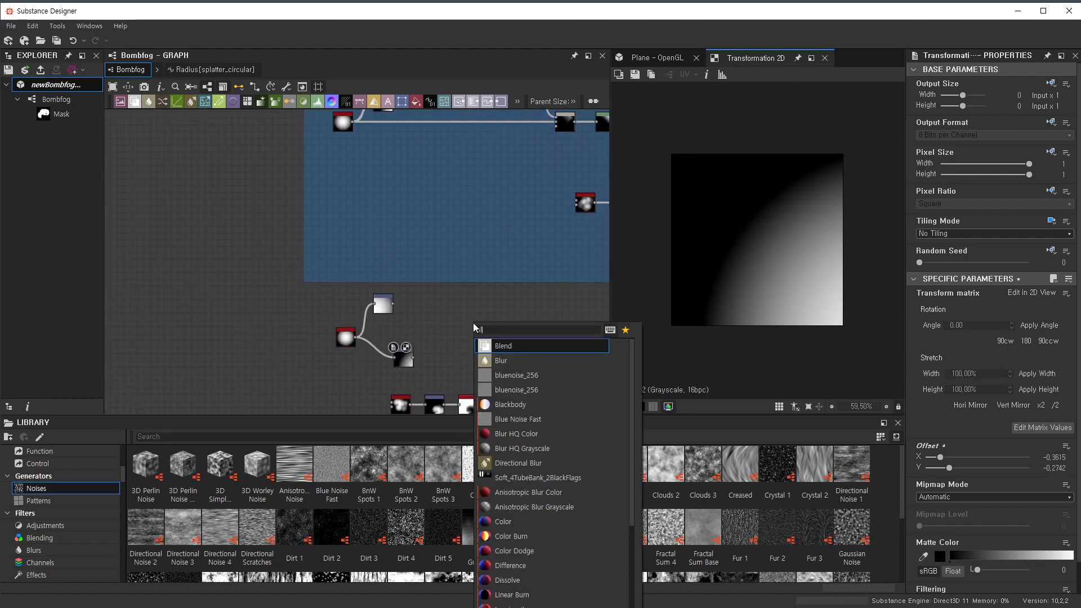
{"action": "left_click", "coordinate": [503, 345]}
{"action": "scroll", "coordinate": [408, 326], "scroll_direction": "up", "scroll_amount": 1}
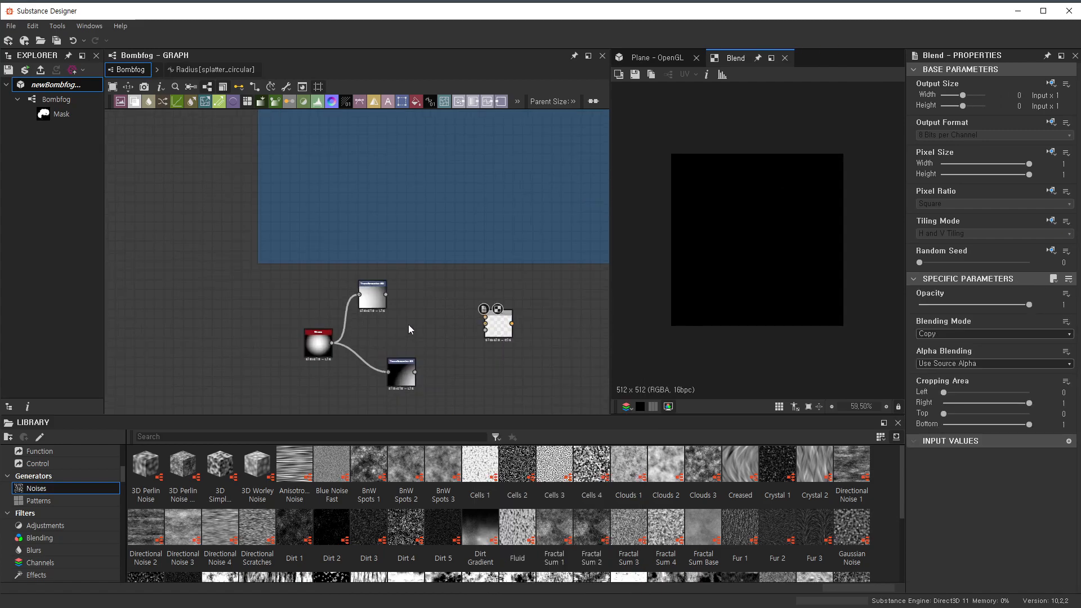
- Feed the upper Transformation 2D into the Blend's foreground and the lower into its background, using Max (Lighten) blending
{"action": "scroll", "coordinate": [409, 330], "scroll_direction": "up", "scroll_amount": 2}
{"action": "left_click_drag", "start_coordinate": [523, 320], "coordinate": [522, 321]}
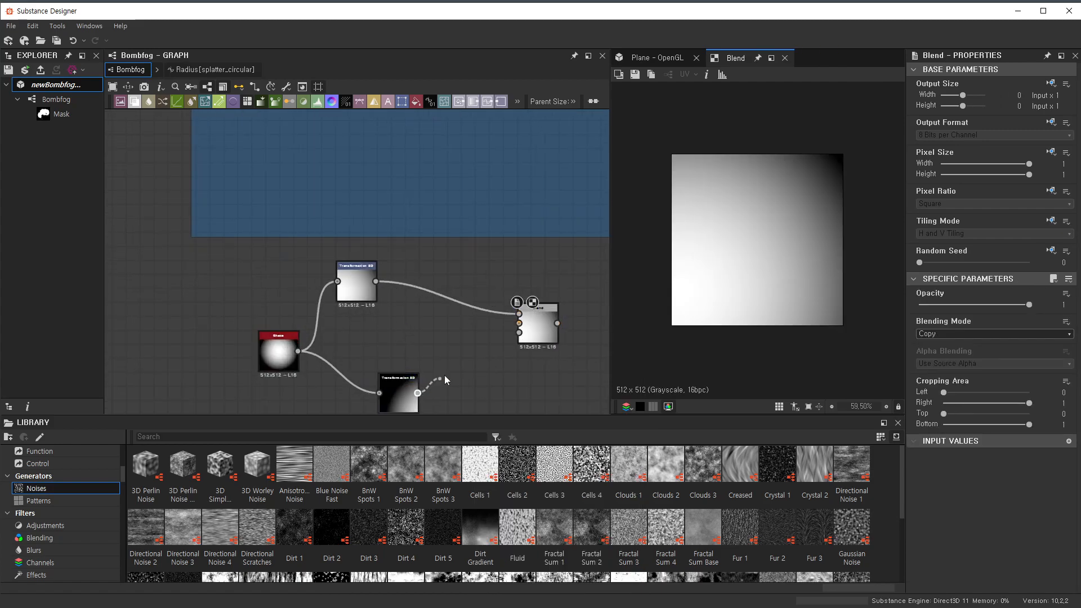
{"action": "left_click", "coordinate": [533, 326]}
{"action": "left_click", "coordinate": [978, 333]}
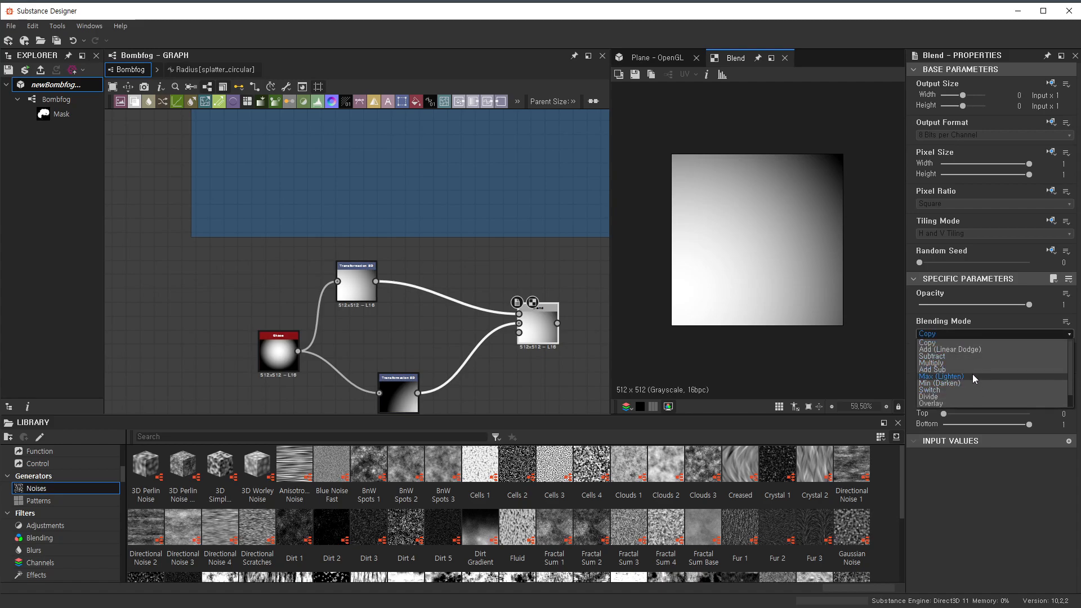
{"action": "left_click", "coordinate": [972, 375]}
{"action": "scroll", "coordinate": [579, 329], "scroll_direction": "down", "scroll_amount": 2}
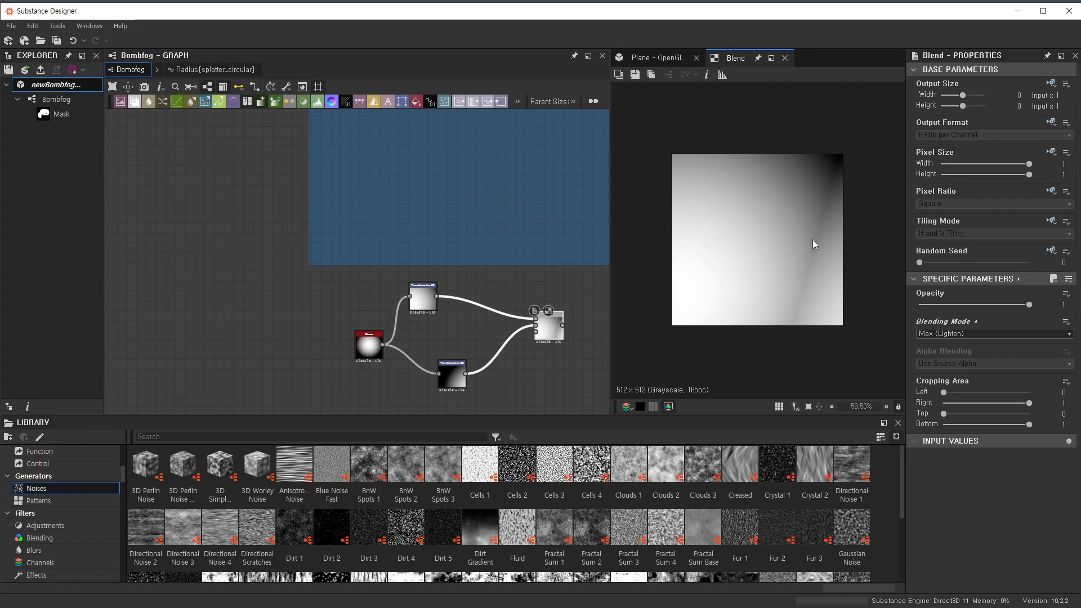
- Add an Invert Grayscale node after the Max (Lighten) Blend and connect the Blend's output to it
{"action": "scroll", "coordinate": [570, 215], "scroll_direction": "down", "scroll_amount": 3}
{"action": "middle_click_drag", "start_coordinate": [529, 262], "coordinate": [434, 209]}
{"action": "scroll", "coordinate": [457, 219], "scroll_direction": "up", "scroll_amount": 2}
{"action": "scroll", "coordinate": [428, 240], "scroll_direction": "down", "scroll_amount": 3}
{"action": "scroll", "coordinate": [390, 289], "scroll_direction": "up", "scroll_amount": 2}
{"action": "middle_click_drag", "start_coordinate": [390, 289], "coordinate": [410, 313]}
{"action": "scroll", "coordinate": [356, 311], "scroll_direction": "down", "scroll_amount": 4}
{"action": "scroll", "coordinate": [418, 304], "scroll_direction": "up", "scroll_amount": 3}
{"action": "key", "text": "space"}
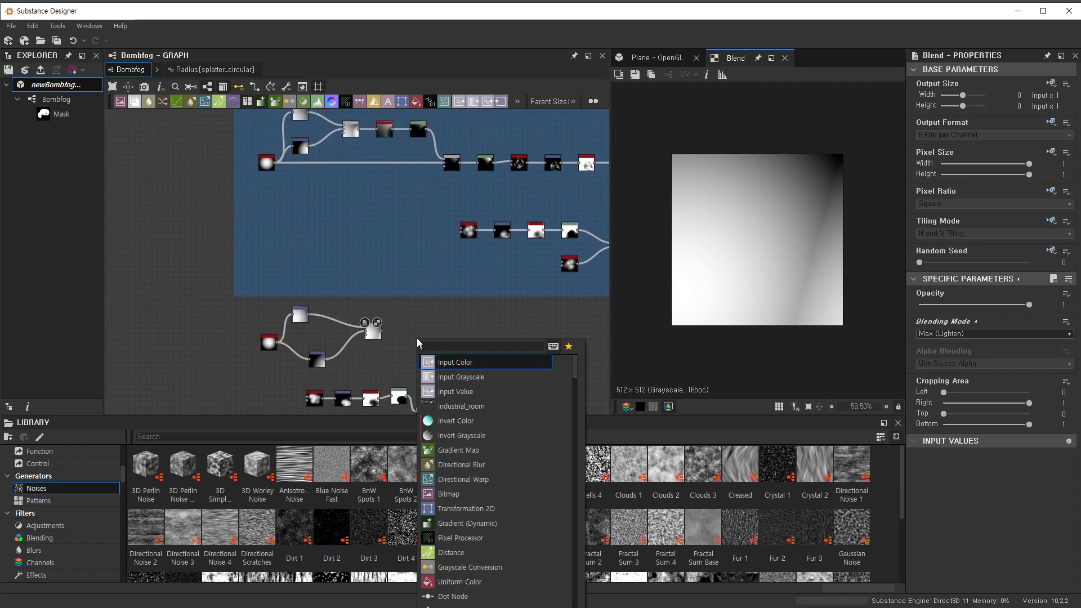
{"action": "type", "text": "inve"}
{"action": "left_click", "coordinate": [510, 375]}
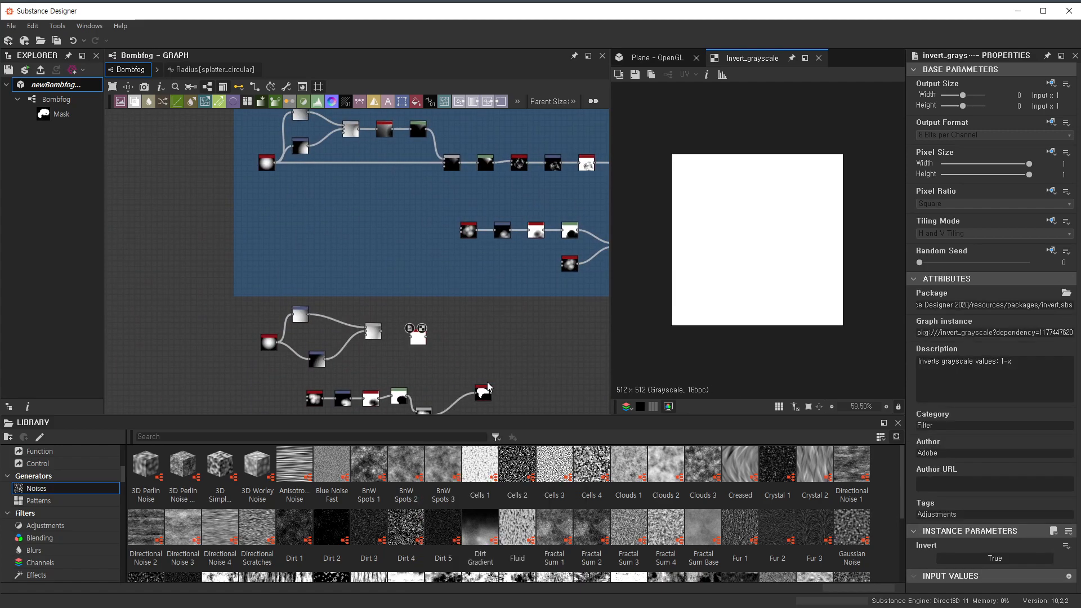
{"action": "scroll", "coordinate": [379, 334], "scroll_direction": "up", "scroll_amount": 5}
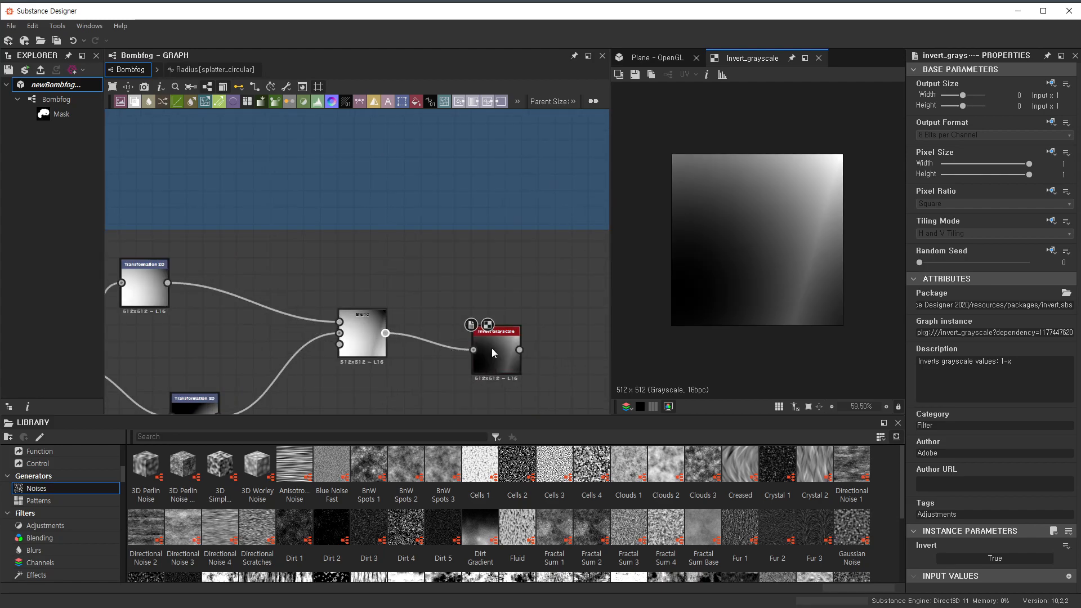
{"action": "scroll", "coordinate": [218, 374], "scroll_direction": "down", "scroll_amount": 1}
- Scale down the lower Transformation 2D's image and shift its offset to about X -0.069, Y -0.286
{"action": "middle_click_drag", "start_coordinate": [201, 407], "coordinate": [224, 363]}
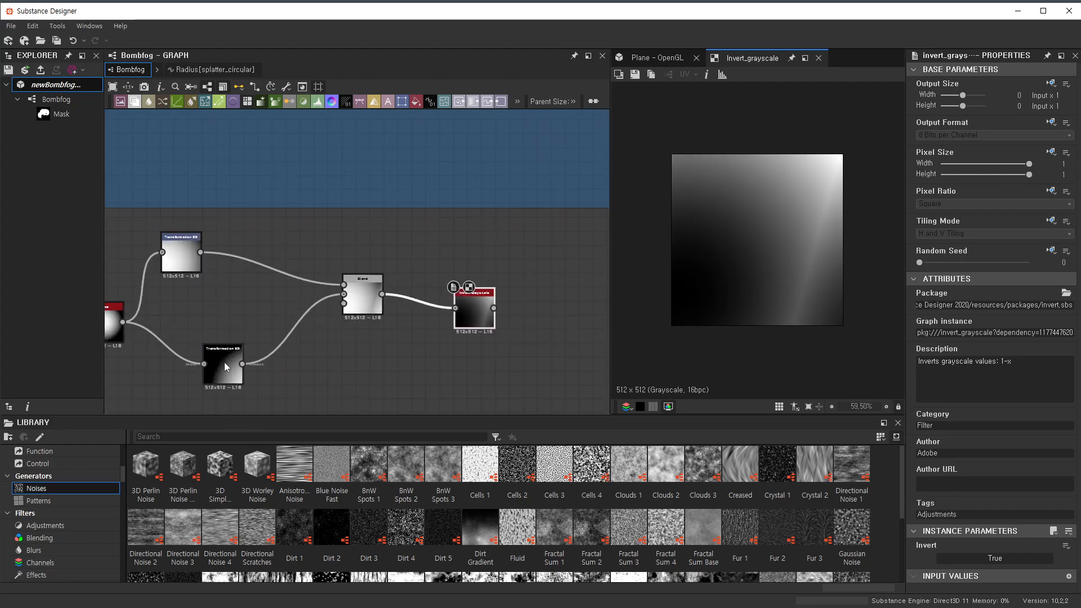
{"action": "left_click", "coordinate": [224, 362]}
{"action": "left_click_drag", "start_coordinate": [842, 310], "coordinate": [714, 308]}
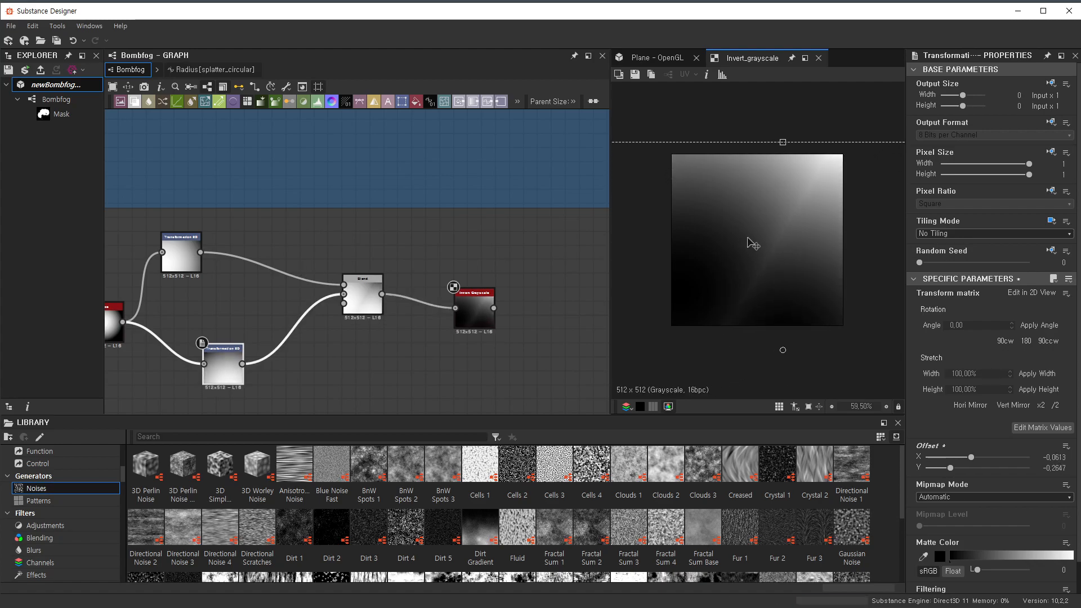
{"action": "scroll", "coordinate": [747, 238], "scroll_direction": "down", "scroll_amount": 3}
{"action": "scroll", "coordinate": [663, 209], "scroll_direction": "up", "scroll_amount": 1}
{"action": "left_click_drag", "start_coordinate": [631, 172], "coordinate": [669, 199], "text": "shift"}
{"action": "mouse_move", "coordinate": [749, 241]}
{"action": "left_mouse_down"}
{"action": "mouse_move", "coordinate": [760, 226]}
{"action": "mouse_move", "coordinate": [748, 235]}
{"action": "left_mouse_up"}
- Enlarge the upper Transformation 2D's image and shift its offset to about X 0.234, Y -0.119
{"action": "left_click", "coordinate": [187, 272]}
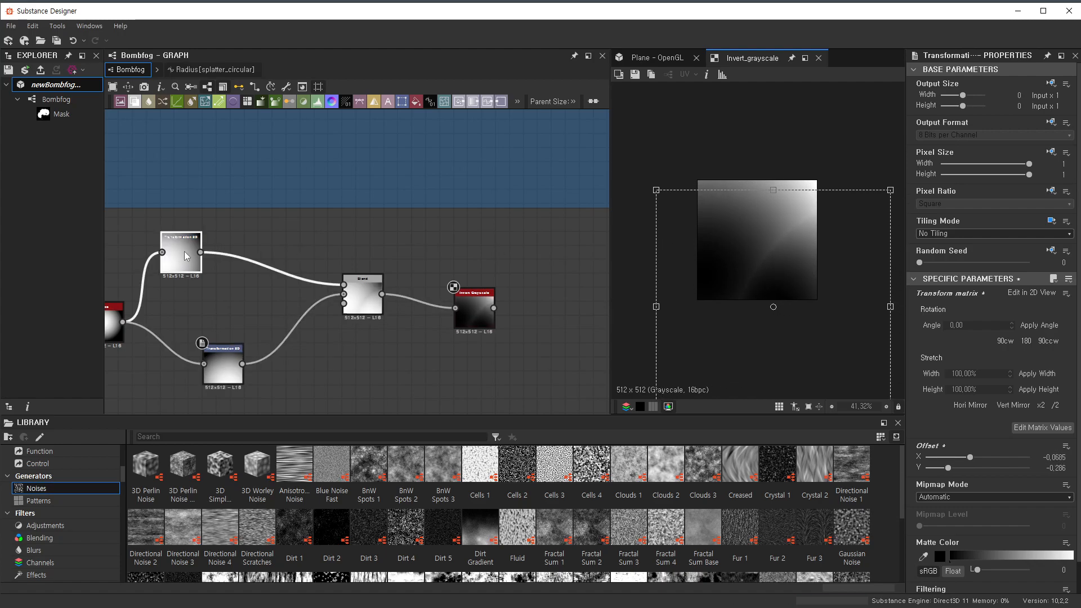
{"action": "left_click_drag", "start_coordinate": [850, 130], "coordinate": [896, 104]}
{"action": "left_click_drag", "start_coordinate": [834, 178], "coordinate": [780, 220]}
- Examine the original Transformation 2D, Blend, Invert Grayscale and Levels chain in the MainShape frame against the rebuilt one
{"action": "scroll", "coordinate": [410, 259], "scroll_direction": "down", "scroll_amount": 2}
{"action": "middle_click_drag", "start_coordinate": [446, 183], "coordinate": [411, 323]}
{"action": "scroll", "coordinate": [411, 323], "scroll_direction": "down", "scroll_amount": 3}
{"action": "scroll", "coordinate": [402, 293], "scroll_direction": "up", "scroll_amount": 3}
{"action": "scroll", "coordinate": [384, 192], "scroll_direction": "up", "scroll_amount": 2}
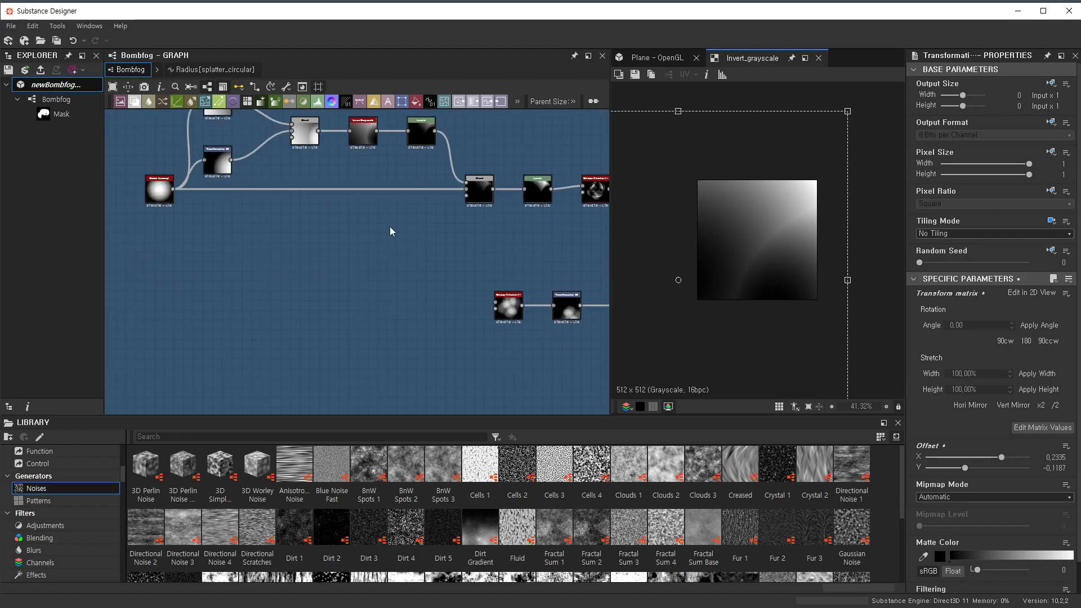
{"action": "middle_click_drag", "start_coordinate": [378, 150], "coordinate": [386, 200]}
{"action": "scroll", "coordinate": [394, 209], "scroll_direction": "down", "scroll_amount": 3}
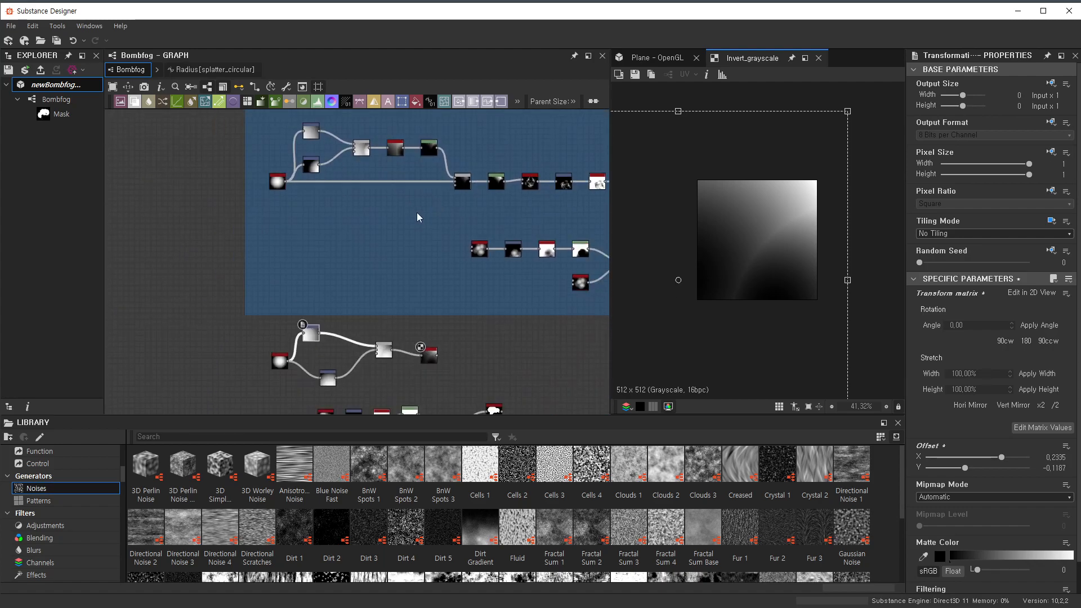
{"action": "scroll", "coordinate": [404, 145], "scroll_direction": "up", "scroll_amount": 5}
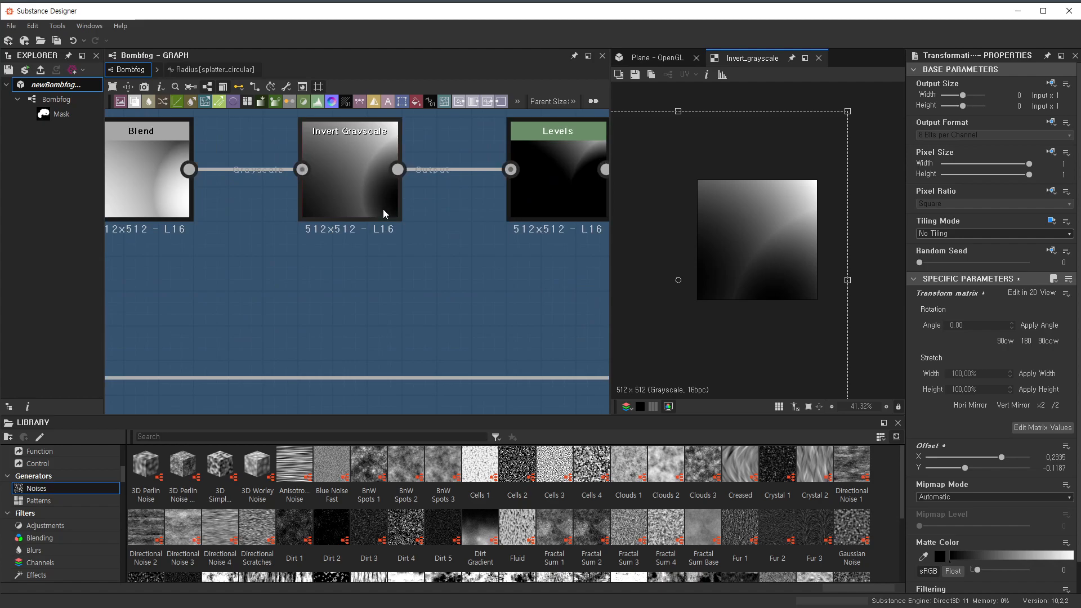
{"action": "scroll", "coordinate": [369, 237], "scroll_direction": "down", "scroll_amount": 5}
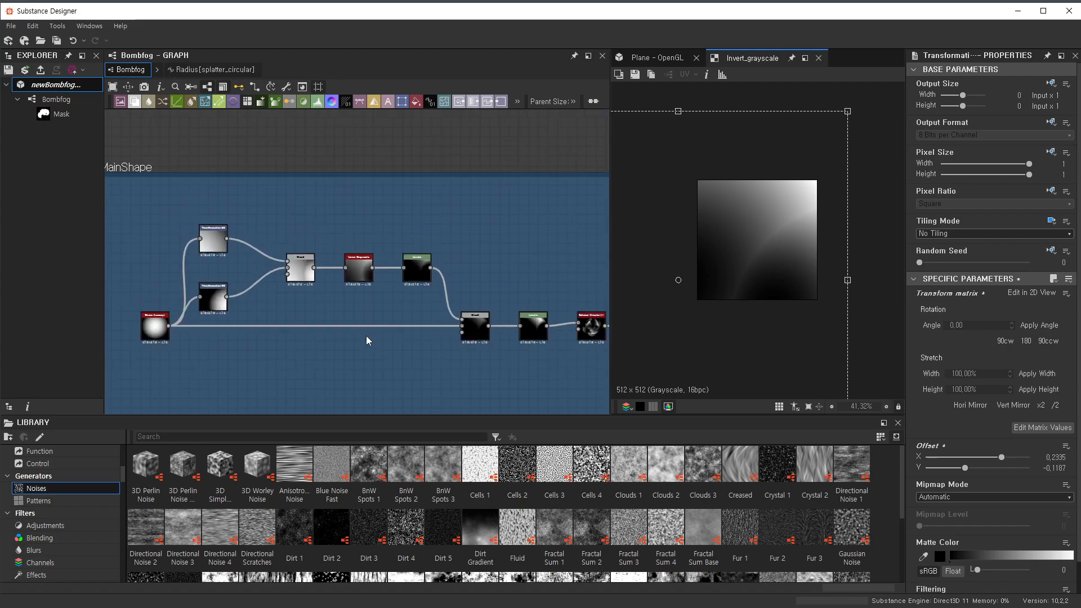
- Reposition the lower Transformation 2D's image in the rebuilt chain to reshape the inverted highlight
{"action": "scroll", "coordinate": [412, 290], "scroll_direction": "up", "scroll_amount": 2}
{"action": "scroll", "coordinate": [449, 338], "scroll_direction": "up", "scroll_amount": 4}
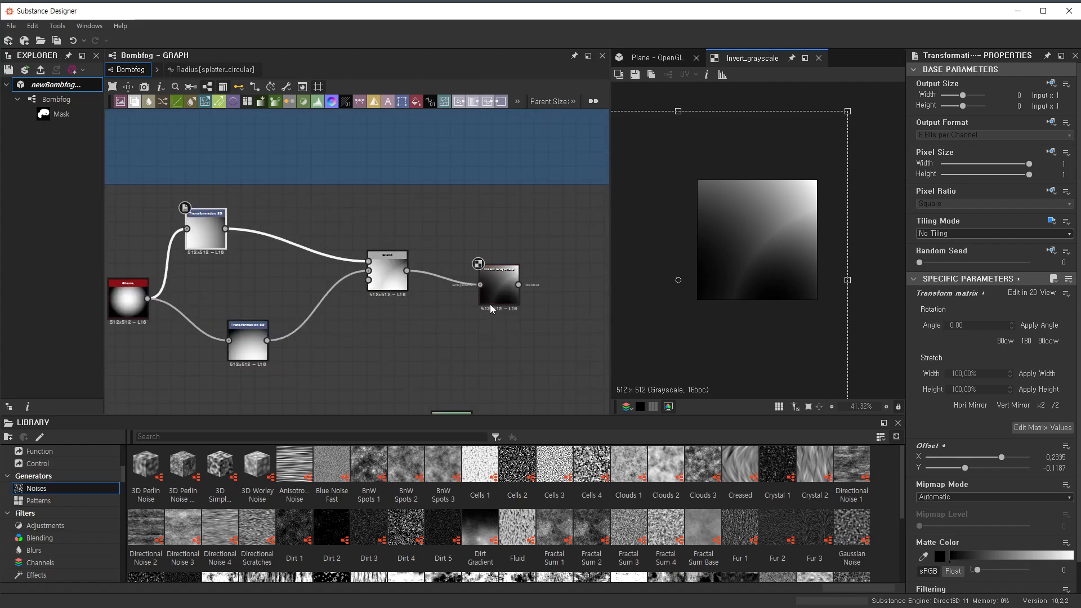
{"action": "left_click", "coordinate": [232, 357]}
{"action": "mouse_move", "coordinate": [826, 338]}
{"action": "left_mouse_down"}
{"action": "mouse_move", "coordinate": [833, 345]}
{"action": "mouse_move", "coordinate": [821, 352]}
{"action": "mouse_move", "coordinate": [819, 335]}
{"action": "left_mouse_up"}
{"action": "scroll", "coordinate": [393, 295], "scroll_direction": "down", "scroll_amount": 1}
{"action": "scroll", "coordinate": [370, 156], "scroll_direction": "up", "scroll_amount": 3}
{"action": "middle_click_drag", "start_coordinate": [386, 258], "coordinate": [402, 206]}
{"action": "scroll", "coordinate": [393, 359], "scroll_direction": "down", "scroll_amount": 2}
{"action": "left_click", "coordinate": [396, 359]}
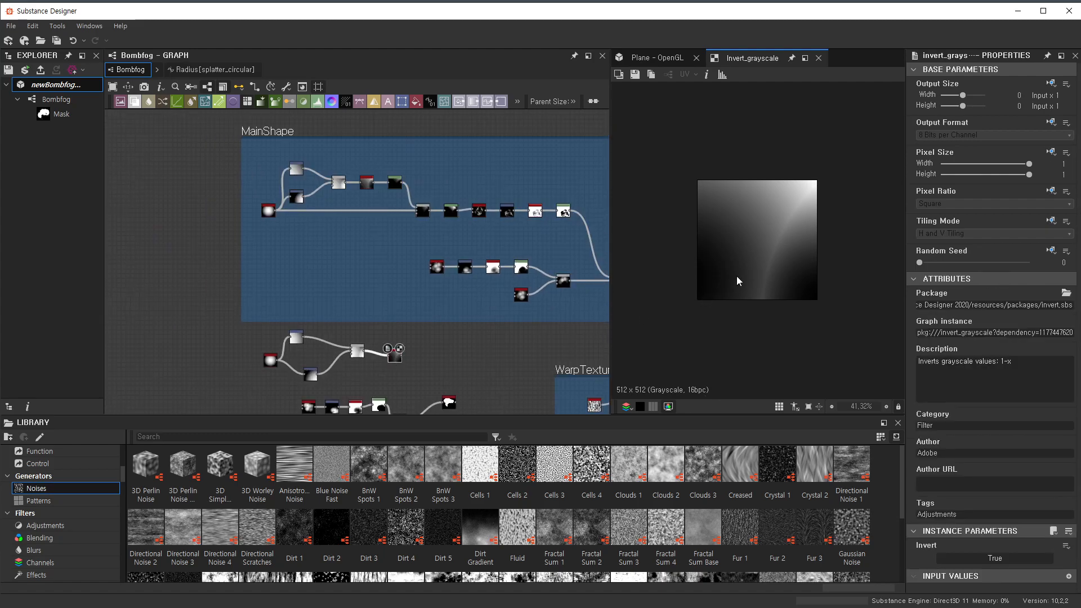
- Add a Levels node after the rebuilt Invert Grayscale and raise its black input point to about a quarter of the range
{"action": "scroll", "coordinate": [421, 272], "scroll_direction": "up", "scroll_amount": 3}
{"action": "scroll", "coordinate": [423, 276], "scroll_direction": "down", "scroll_amount": 3}
{"action": "scroll", "coordinate": [391, 363], "scroll_direction": "up", "scroll_amount": 5}
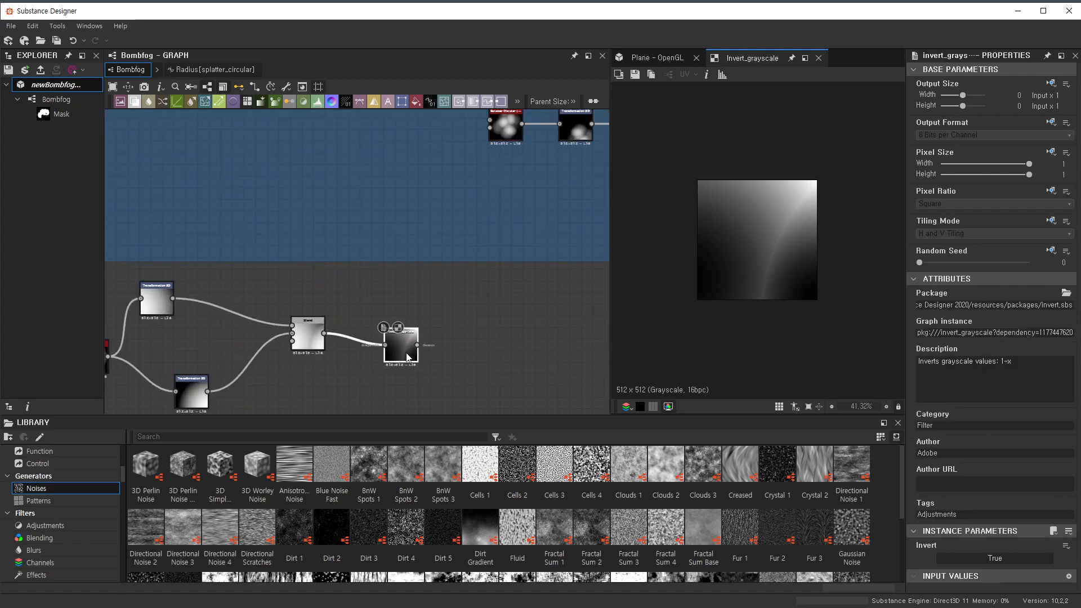
{"action": "scroll", "coordinate": [410, 353], "scroll_direction": "down", "scroll_amount": 4}
{"action": "scroll", "coordinate": [450, 354], "scroll_direction": "up", "scroll_amount": 1}
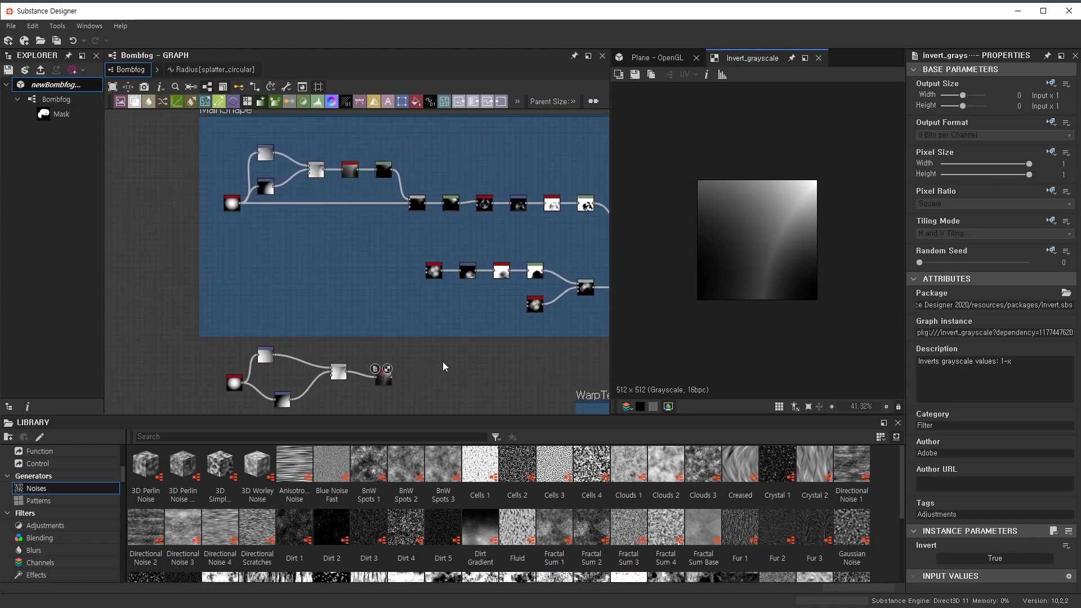
{"action": "key", "text": "space"}
{"action": "type", "text": "le"}
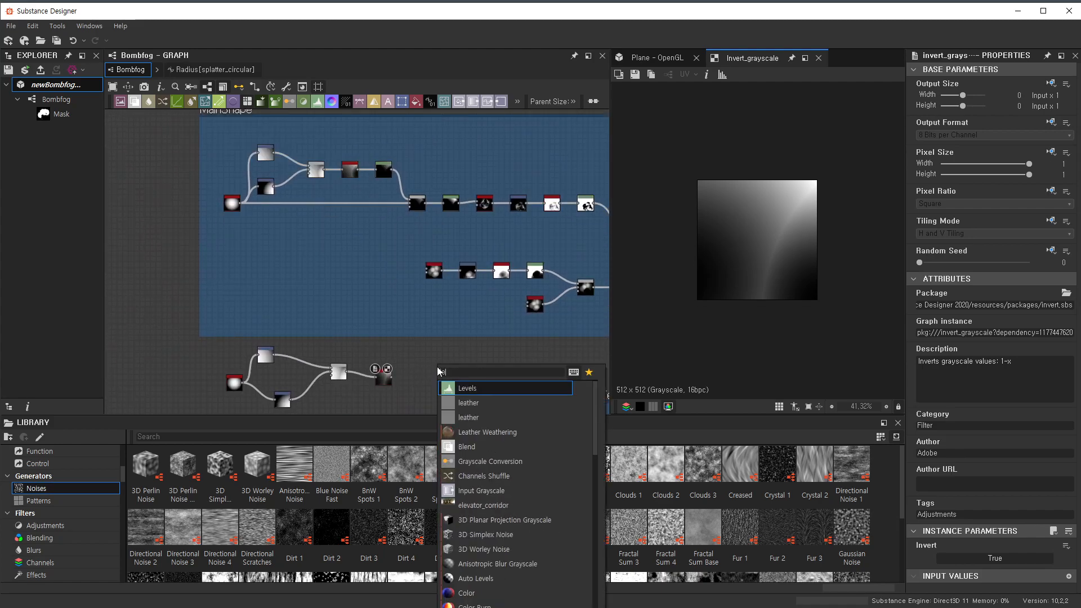
{"action": "left_click", "coordinate": [491, 388]}
{"action": "left_click_drag", "start_coordinate": [393, 378], "coordinate": [433, 366]}
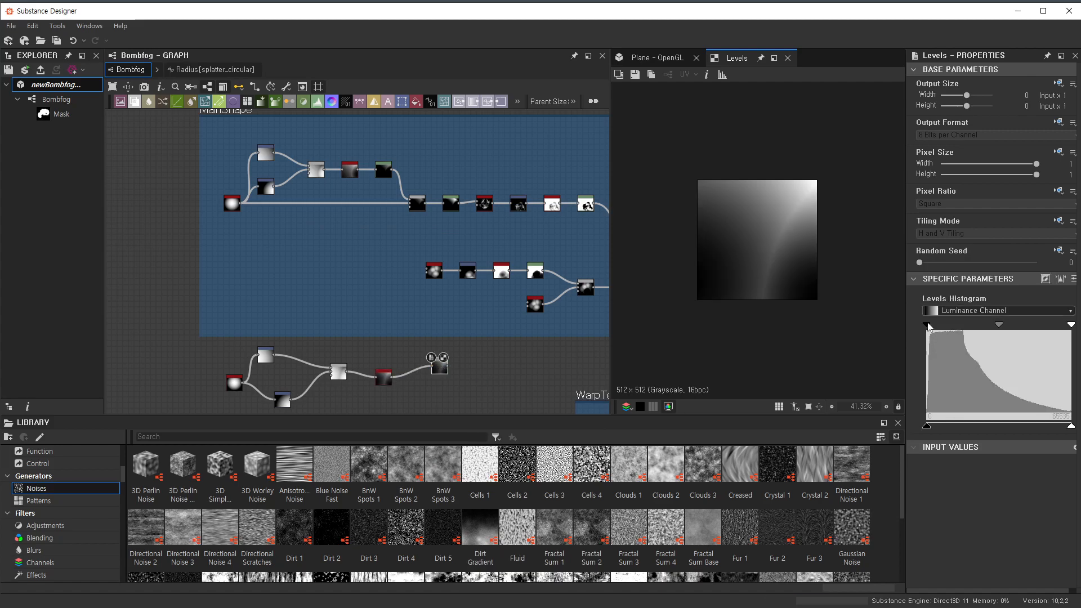
{"action": "left_click_drag", "start_coordinate": [929, 327], "coordinate": [962, 327]}
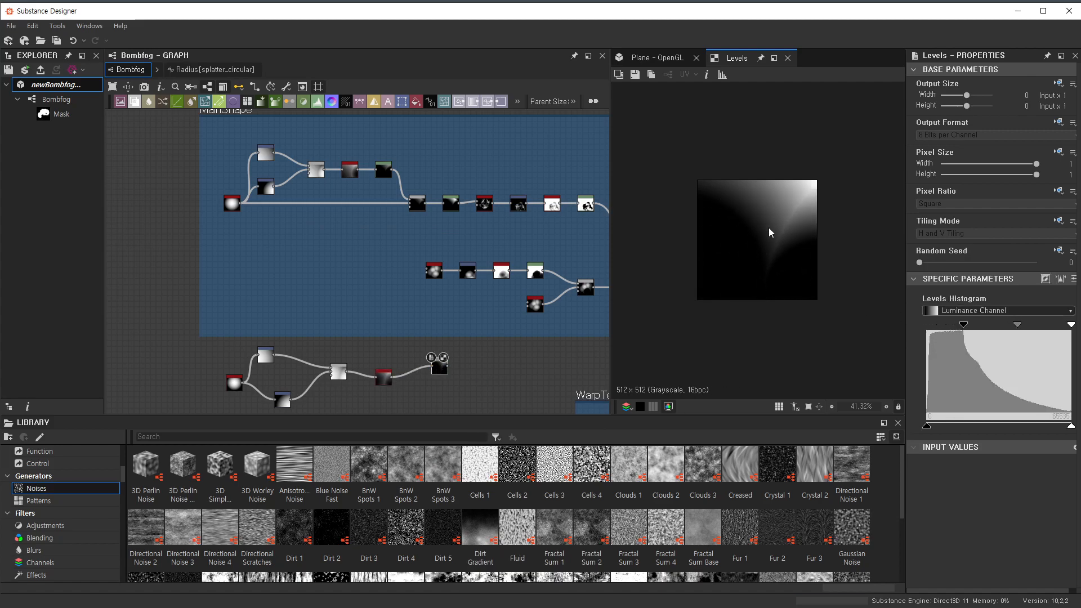
- Add a Blend node after the new Levels node and connect the Levels output to its Background input
{"action": "scroll", "coordinate": [411, 306], "scroll_direction": "up", "scroll_amount": 3}
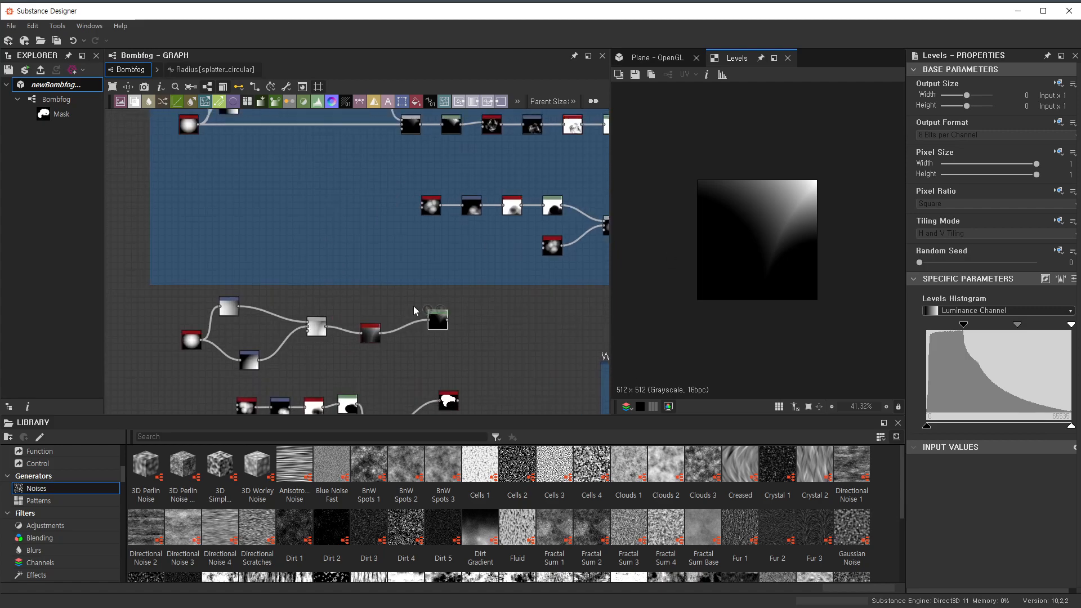
{"action": "key", "text": "space"}
{"action": "type", "text": "blend"}
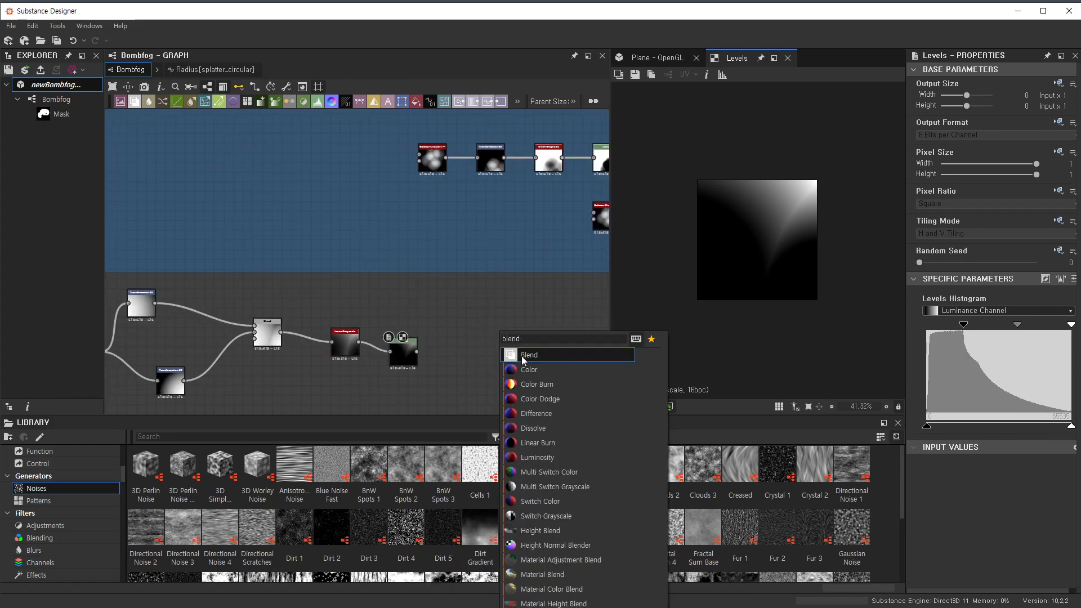
{"action": "left_click", "coordinate": [524, 355]}
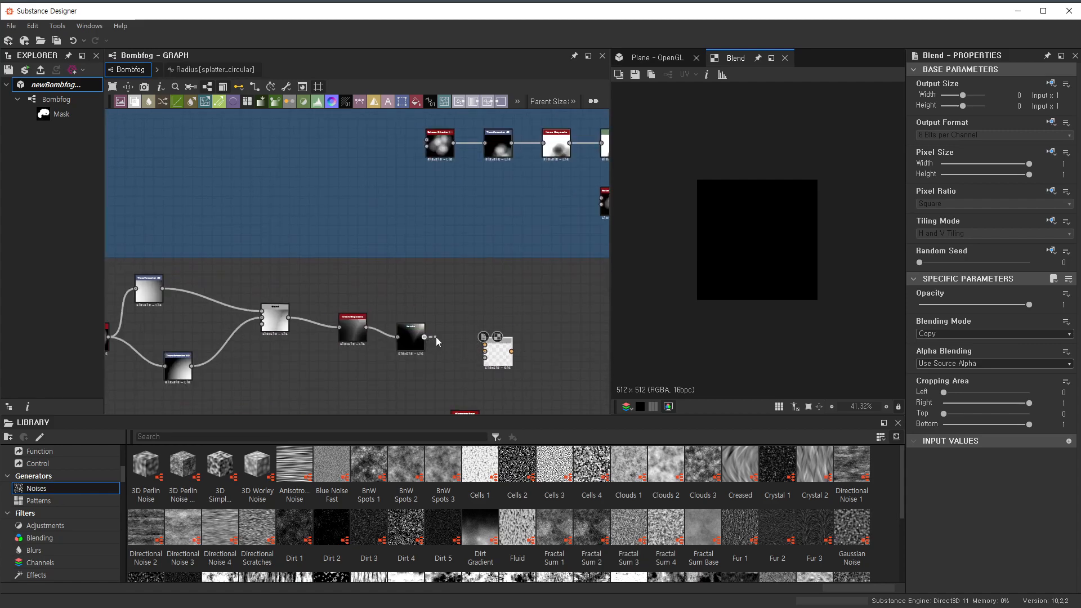
{"action": "left_click_drag", "start_coordinate": [488, 350], "coordinate": [487, 351]}
- Connect the Paraboloid Shape to the new Blend's Foreground input and set its blending mode to Min (Darken)
{"action": "scroll", "coordinate": [488, 352], "scroll_direction": "down", "scroll_amount": 2}
{"action": "middle_click_drag", "start_coordinate": [348, 362], "coordinate": [422, 313]}
{"action": "scroll", "coordinate": [281, 314], "scroll_direction": "up", "scroll_amount": 1}
{"action": "middle_click_drag", "start_coordinate": [327, 309], "coordinate": [182, 320]}
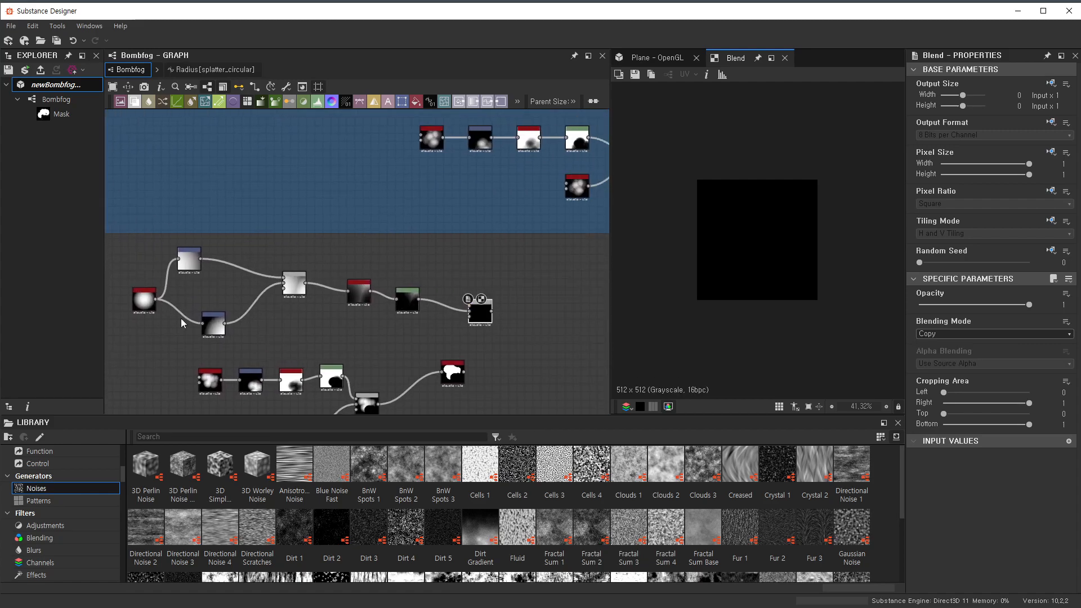
{"action": "left_click_drag", "start_coordinate": [397, 301], "coordinate": [470, 311]}
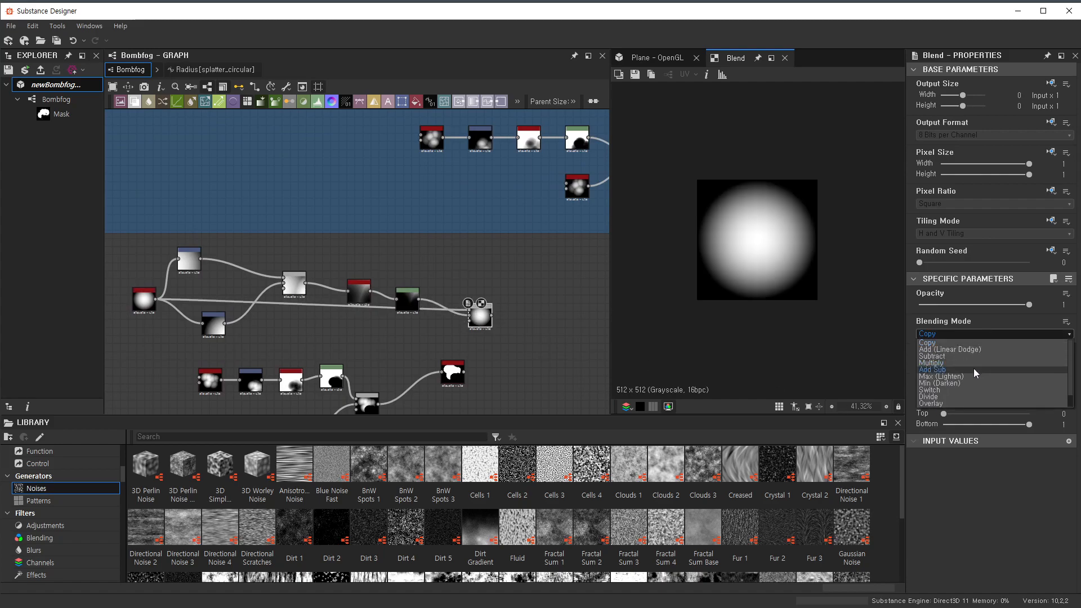
{"action": "left_click", "coordinate": [965, 383]}
{"action": "scroll", "coordinate": [515, 360], "scroll_direction": "up", "scroll_amount": 3}
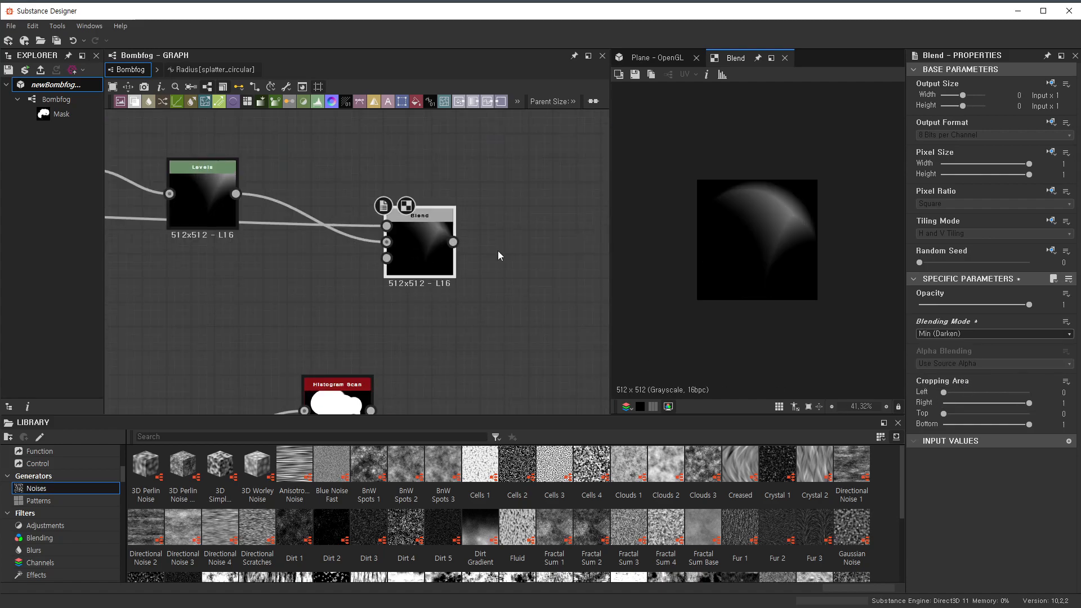
{"action": "key", "text": "f"}
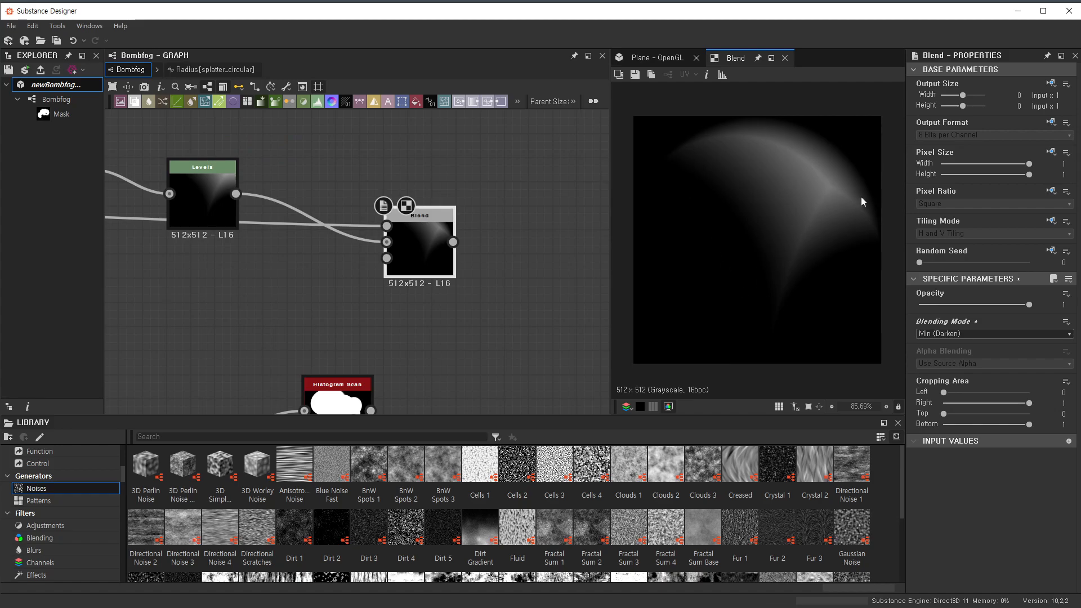
- Examine the original Min (Darken) Blend in the MainShape frame and its connections to the neighbouring nodes
{"action": "scroll", "coordinate": [857, 195], "scroll_direction": "down", "scroll_amount": 4}
{"action": "scroll", "coordinate": [383, 241], "scroll_direction": "down", "scroll_amount": 8}
{"action": "middle_click_drag", "start_coordinate": [335, 251], "coordinate": [373, 349]}
{"action": "scroll", "coordinate": [438, 190], "scroll_direction": "up", "scroll_amount": 2}
{"action": "middle_click_drag", "start_coordinate": [438, 190], "coordinate": [458, 252]}
{"action": "scroll", "coordinate": [366, 200], "scroll_direction": "up", "scroll_amount": 7}
{"action": "middle_click_drag", "start_coordinate": [241, 212], "coordinate": [379, 221]}
{"action": "scroll", "coordinate": [326, 198], "scroll_direction": "up", "scroll_amount": 1}
{"action": "left_click", "coordinate": [330, 200]}
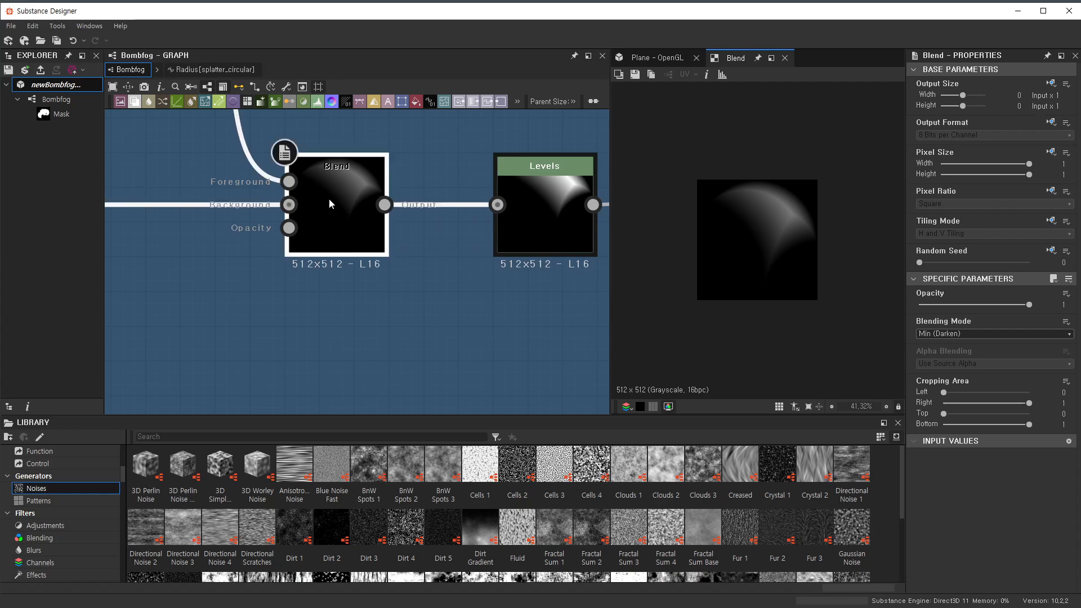
{"action": "scroll", "coordinate": [482, 323], "scroll_direction": "down", "scroll_amount": 3}
{"action": "scroll", "coordinate": [441, 309], "scroll_direction": "down", "scroll_amount": 3}
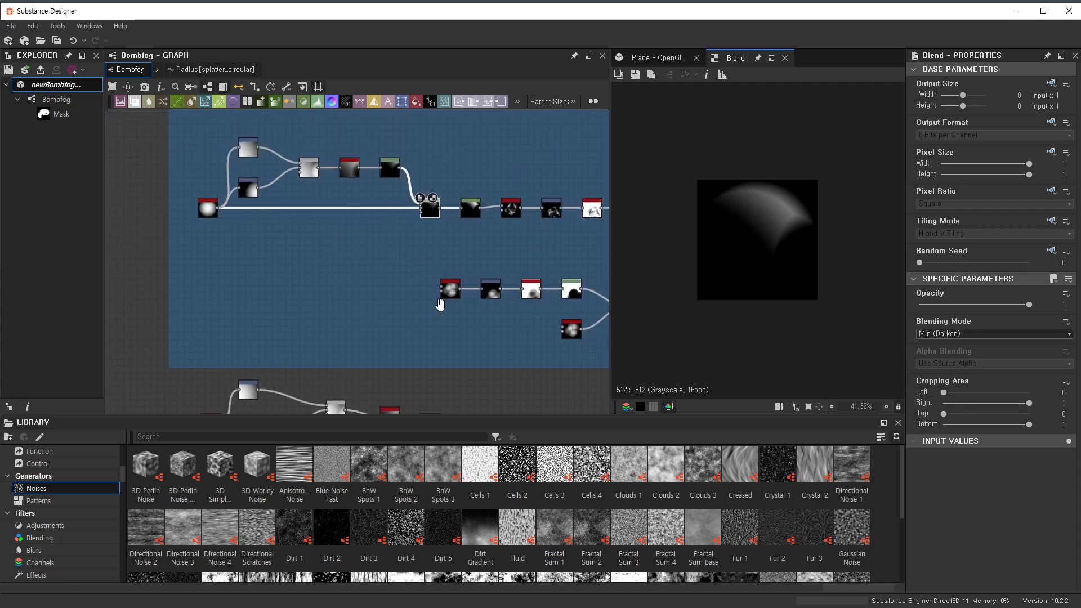
- Line up the rebuilt Max (Lighten) Blend, Invert Grayscale and Levels nodes in one row above the final Blend
{"action": "middle_click_drag", "start_coordinate": [441, 309], "coordinate": [472, 135]}
{"action": "scroll", "coordinate": [472, 135], "scroll_direction": "up", "scroll_amount": 3}
{"action": "double_click", "coordinate": [565, 351]}
{"action": "left_click_drag", "start_coordinate": [455, 329], "coordinate": [468, 294]}
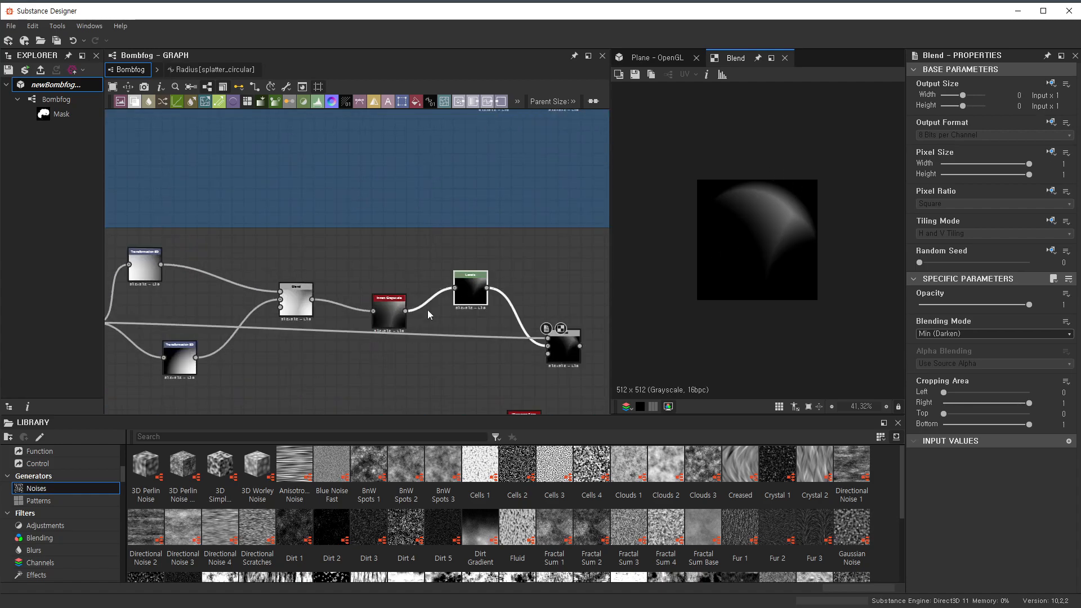
{"action": "left_click_drag", "start_coordinate": [393, 324], "coordinate": [392, 300]}
{"action": "left_click_drag", "start_coordinate": [304, 307], "coordinate": [304, 289]}
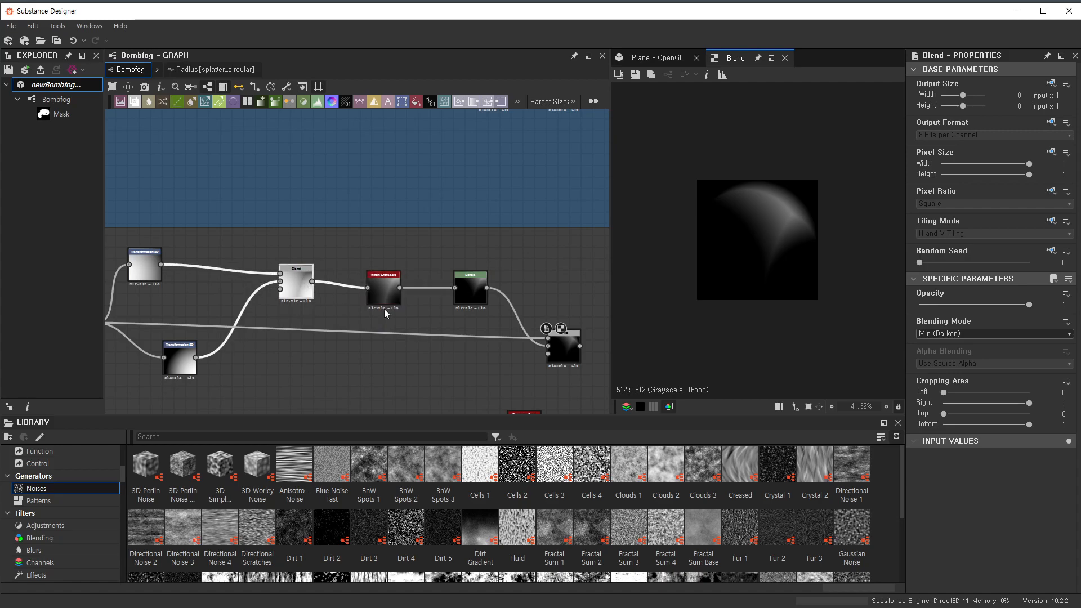
{"action": "left_click", "coordinate": [572, 350]}
- Shift the lower Transformation 2D's offset to about X -0.165, Y -0.221, and slightly enlarge and move the upper one's image
{"action": "left_click", "coordinate": [189, 367]}
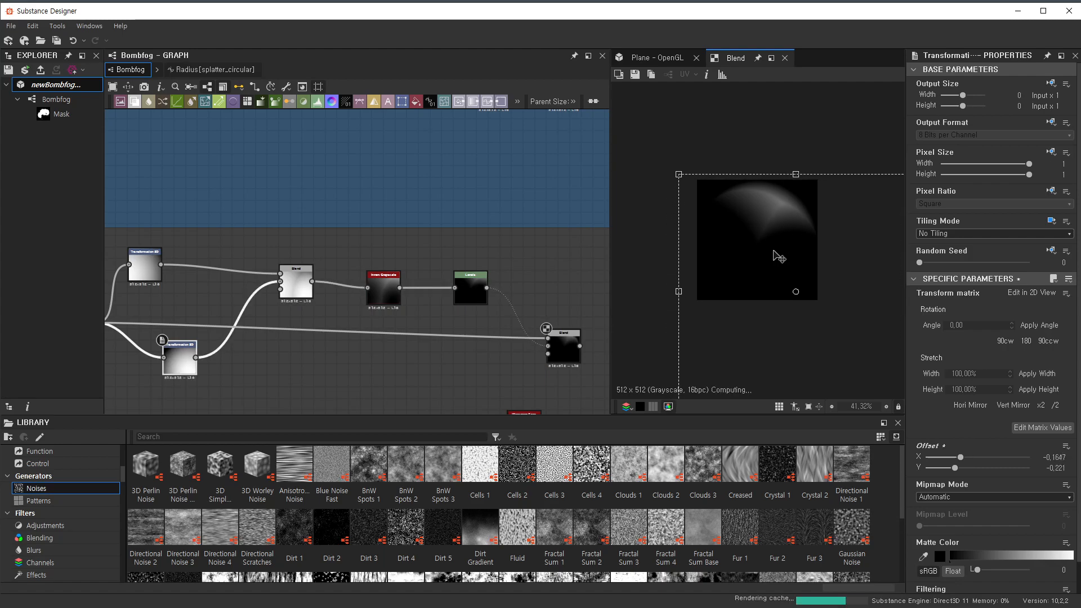
{"action": "left_click", "coordinate": [152, 280]}
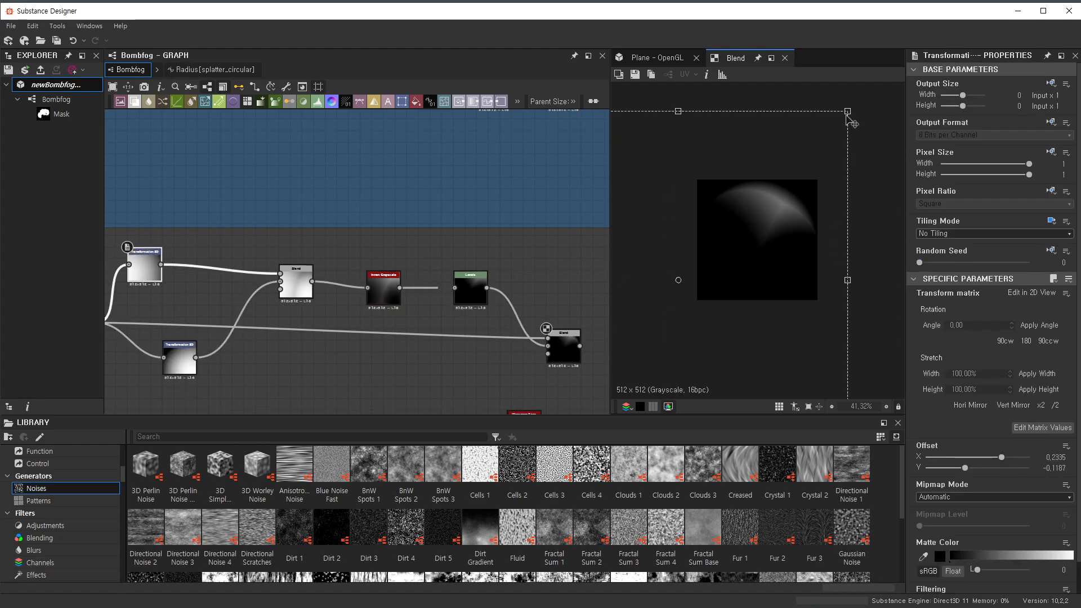
{"action": "mouse_move", "coordinate": [848, 111]}
{"action": "left_mouse_down"}
{"action": "mouse_move", "coordinate": [862, 105]}
{"action": "mouse_move", "coordinate": [833, 113]}
{"action": "mouse_move", "coordinate": [893, 99]}
{"action": "mouse_move", "coordinate": [862, 110]}
{"action": "mouse_move", "coordinate": [829, 148]}
{"action": "mouse_move", "coordinate": [854, 122]}
{"action": "left_mouse_up"}
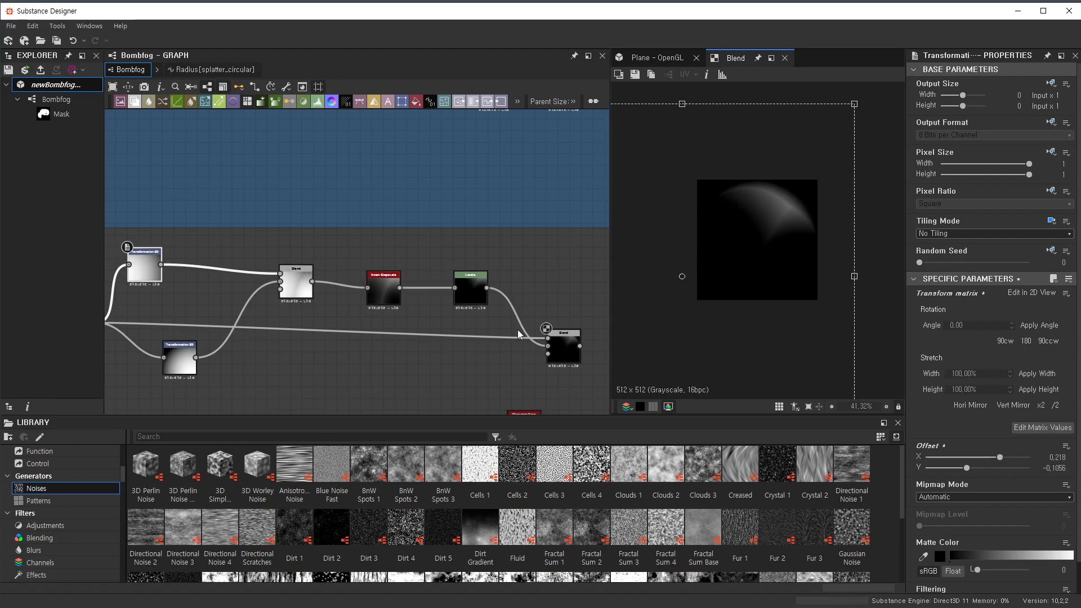
{"action": "left_click_drag", "start_coordinate": [753, 265], "coordinate": [781, 235]}
- Shift the lower Transformation 2D's offset to about X -0.21, Y -0.209 to refine the crescent
{"action": "left_click", "coordinate": [181, 353]}
{"action": "mouse_move", "coordinate": [792, 275]}
{"action": "left_mouse_down"}
{"action": "mouse_move", "coordinate": [770, 261]}
{"action": "mouse_move", "coordinate": [799, 282]}
{"action": "mouse_move", "coordinate": [780, 280]}
{"action": "mouse_move", "coordinate": [782, 266]}
{"action": "mouse_move", "coordinate": [805, 276]}
{"action": "left_mouse_up"}
{"action": "scroll", "coordinate": [800, 225], "scroll_direction": "up", "scroll_amount": 4}
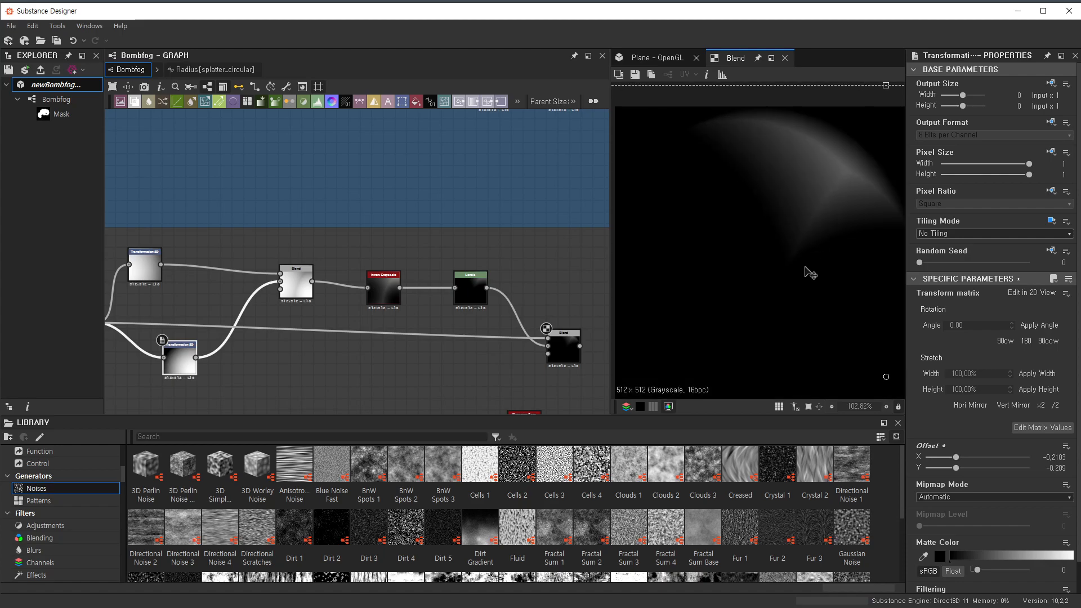
- Compare the rebuilt crescent with the original Blend result and the nodes that follow it in the MainShape frame
{"action": "scroll", "coordinate": [519, 246], "scroll_direction": "down", "scroll_amount": 7}
{"action": "middle_click_drag", "start_coordinate": [514, 252], "coordinate": [467, 340]}
{"action": "scroll", "coordinate": [463, 260], "scroll_direction": "up", "scroll_amount": 9}
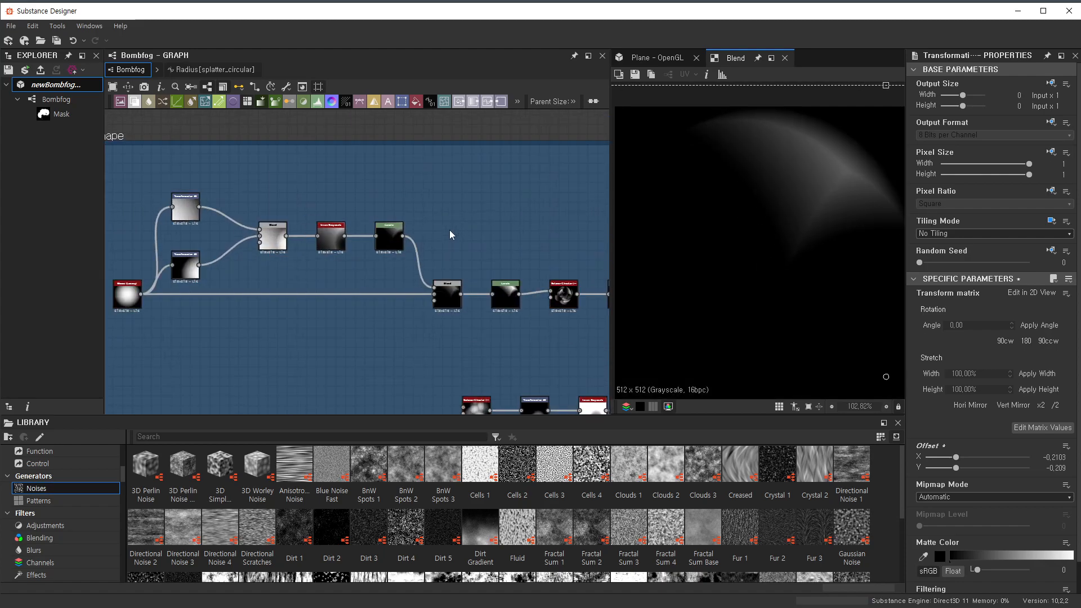
{"action": "scroll", "coordinate": [451, 296], "scroll_direction": "up", "scroll_amount": 4}
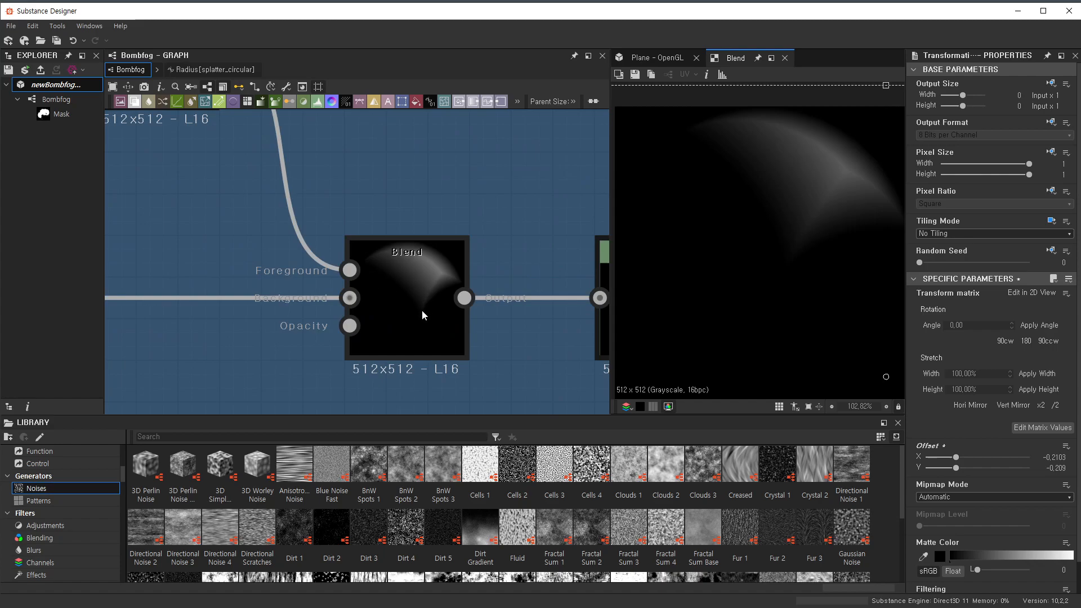
{"action": "scroll", "coordinate": [754, 232], "scroll_direction": "down", "scroll_amount": 6}
{"action": "scroll", "coordinate": [401, 321], "scroll_direction": "down", "scroll_amount": 8}
{"action": "middle_click_drag", "start_coordinate": [345, 393], "coordinate": [457, 255]}
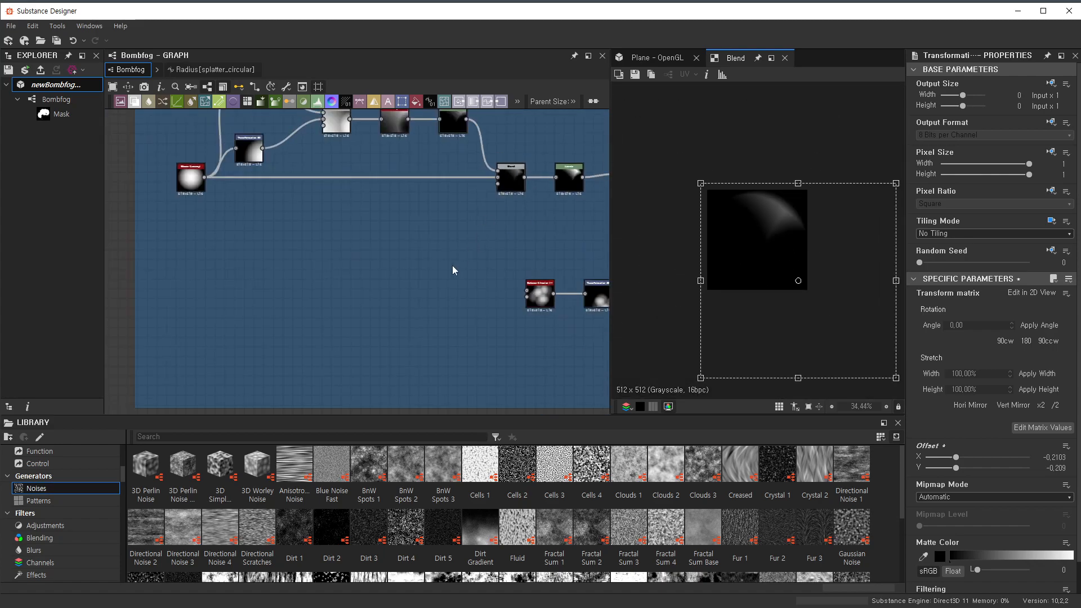
{"action": "scroll", "coordinate": [465, 299], "scroll_direction": "down", "scroll_amount": 4}
{"action": "middle_click_drag", "start_coordinate": [465, 298], "coordinate": [485, 227]}
{"action": "scroll", "coordinate": [498, 286], "scroll_direction": "up", "scroll_amount": 4}
{"action": "middle_click_drag", "start_coordinate": [498, 286], "coordinate": [379, 223]}
{"action": "scroll", "coordinate": [380, 224], "scroll_direction": "down", "scroll_amount": 4}
{"action": "scroll", "coordinate": [454, 288], "scroll_direction": "up", "scroll_amount": 4}
{"action": "left_click_drag", "start_coordinate": [444, 289], "coordinate": [434, 278]}
{"action": "scroll", "coordinate": [461, 268], "scroll_direction": "down", "scroll_amount": 4}
{"action": "middle_click_drag", "start_coordinate": [461, 268], "coordinate": [437, 340]}
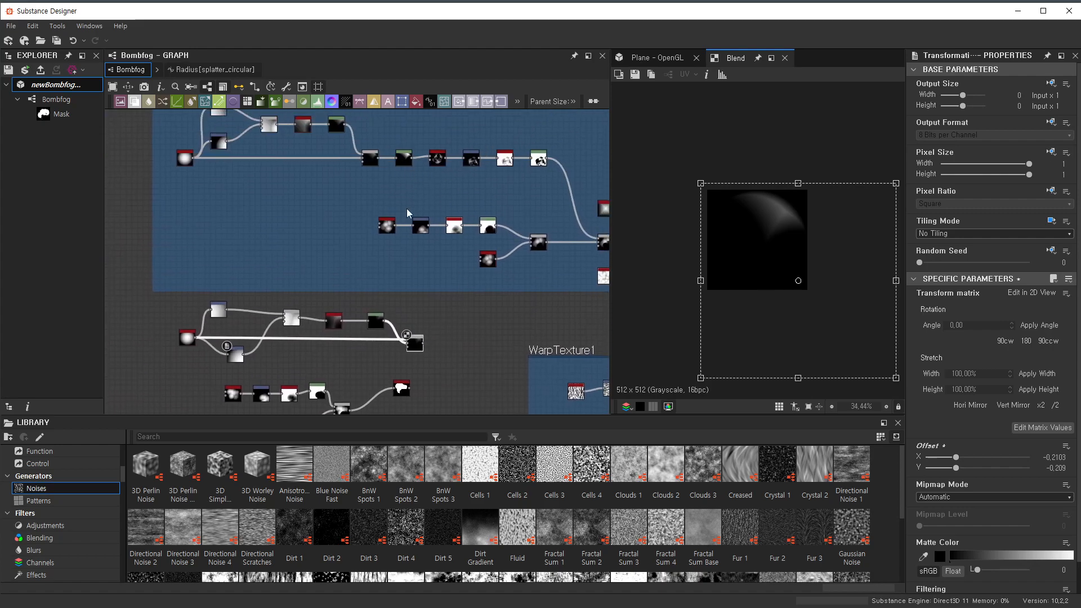
- Add a Levels node after the Min (Darken) Blend, adjust its levels automatically and place it clear of the Blend
{"action": "key", "text": "space"}
{"action": "type", "text": "le"}
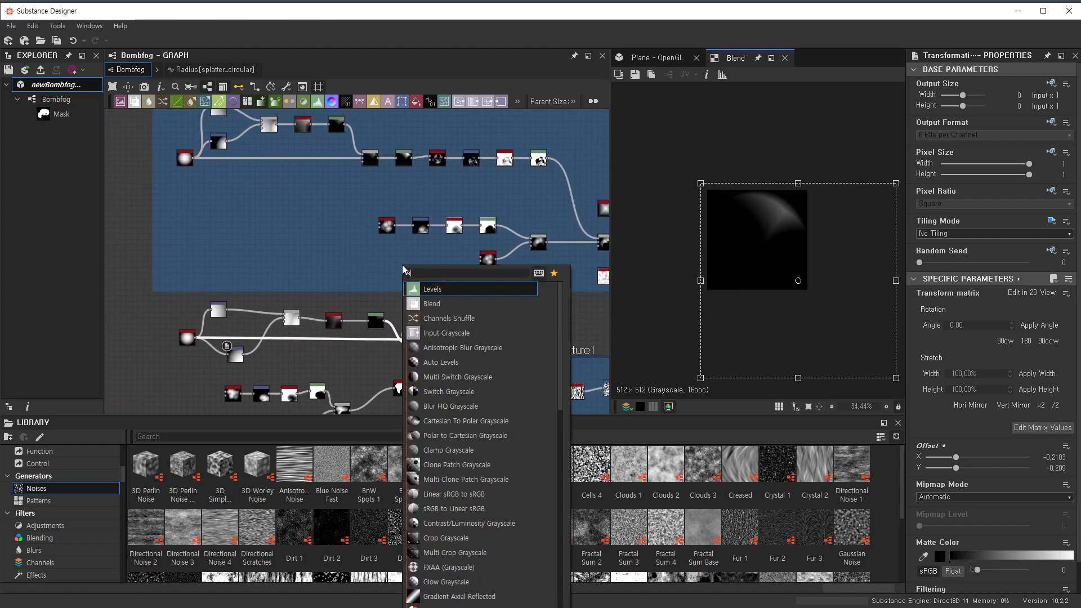
{"action": "left_click", "coordinate": [425, 293]}
{"action": "scroll", "coordinate": [493, 340], "scroll_direction": "up", "scroll_amount": 4}
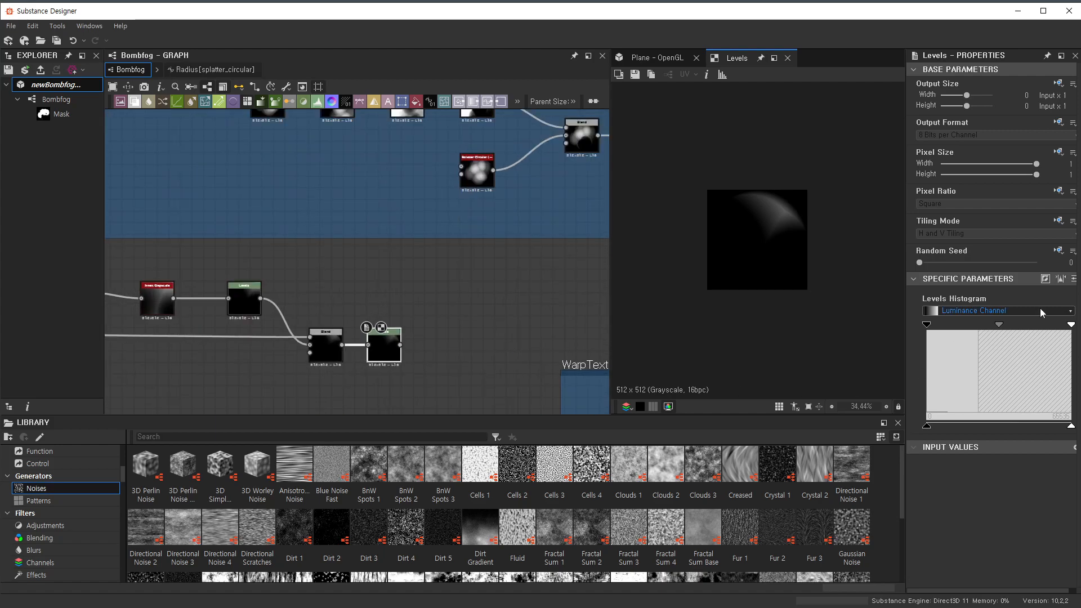
{"action": "left_click", "coordinate": [1063, 282]}
{"action": "scroll", "coordinate": [446, 321], "scroll_direction": "up", "scroll_amount": 1}
{"action": "middle_click_drag", "start_coordinate": [441, 333], "coordinate": [461, 304]}
{"action": "left_click_drag", "start_coordinate": [412, 339], "coordinate": [468, 270]}
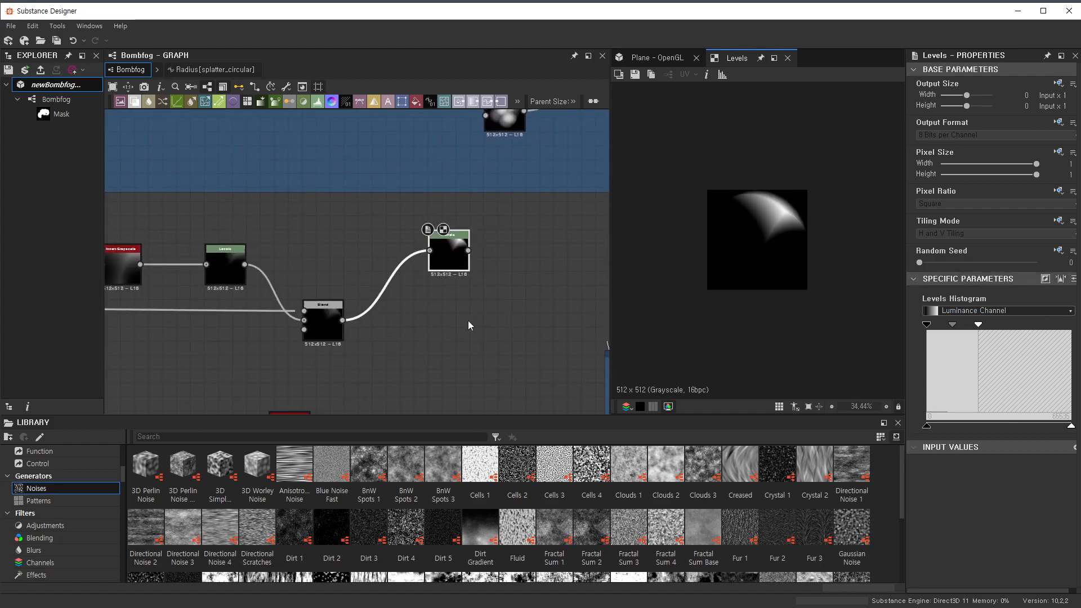
- Add an Auto Levels node fed by the Min (Darken) Blend's output and delete the Levels node it replaces
{"action": "key", "text": "space"}
{"action": "type", "text": "auto"}
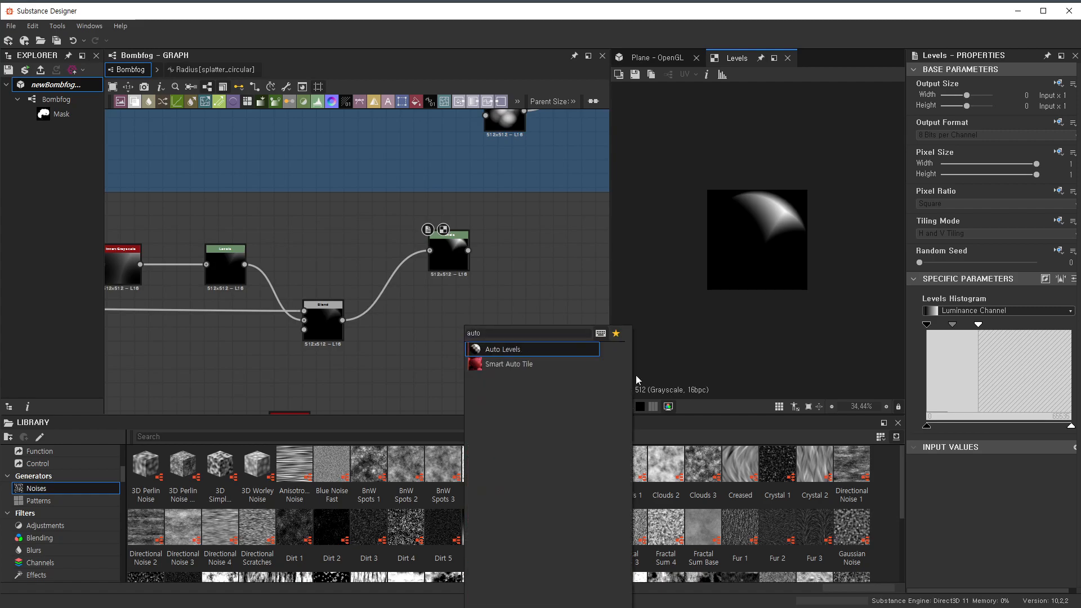
{"action": "left_click", "coordinate": [516, 351]}
{"action": "left_click_drag", "start_coordinate": [342, 321], "coordinate": [429, 361]}
{"action": "left_click", "coordinate": [449, 270]}
{"action": "left_click", "coordinate": [426, 350]}
{"action": "left_click", "coordinate": [449, 253]}
{"action": "key", "text": "Delete"}
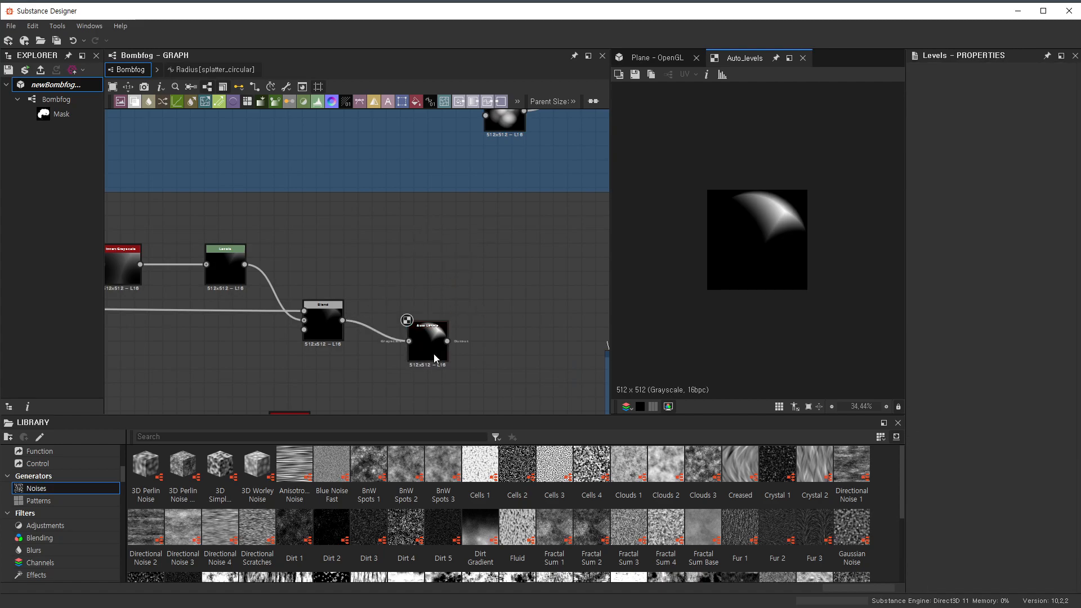
- Align the Auto Levels node with the Blend and move the rebuilt chains to free space below the MainShape frame
{"action": "left_click_drag", "start_coordinate": [434, 356], "coordinate": [440, 327]}
{"action": "scroll", "coordinate": [437, 327], "scroll_direction": "down", "scroll_amount": 5}
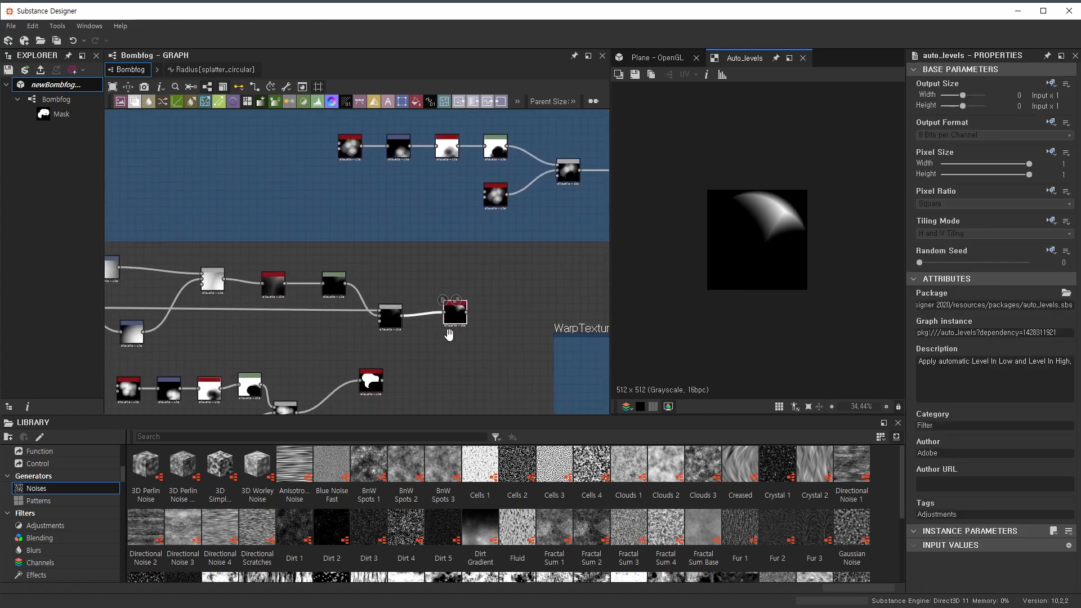
{"action": "left_click_drag", "start_coordinate": [464, 348], "coordinate": [236, 302]}
{"action": "left_click_drag", "start_coordinate": [473, 328], "coordinate": [348, 323]}
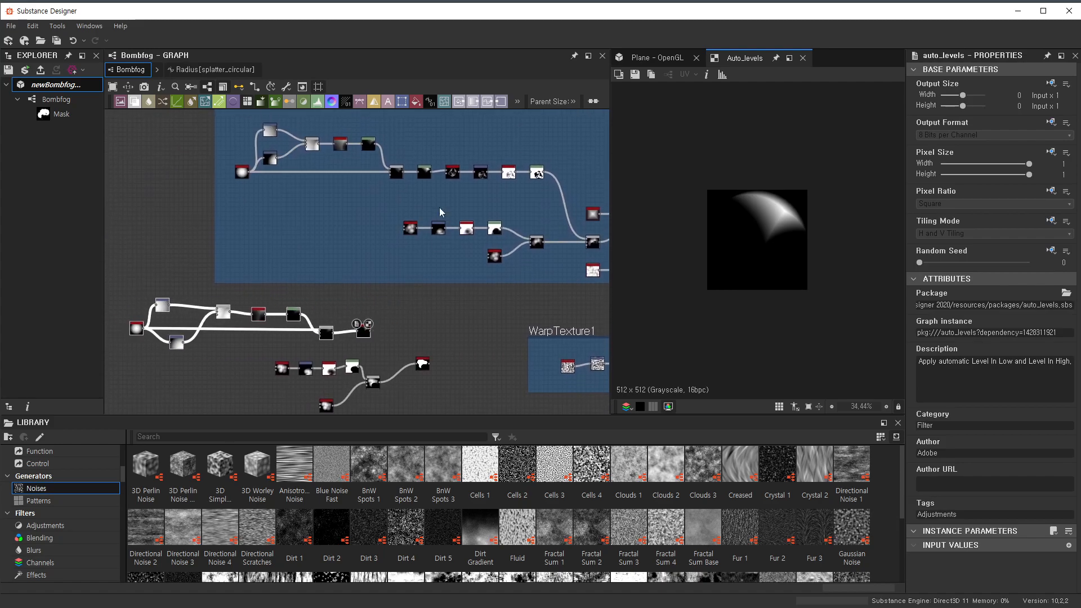
{"action": "scroll", "coordinate": [457, 164], "scroll_direction": "up", "scroll_amount": 8}
{"action": "scroll", "coordinate": [420, 254], "scroll_direction": "down", "scroll_amount": 8}
{"action": "scroll", "coordinate": [399, 284], "scroll_direction": "up", "scroll_amount": 4}
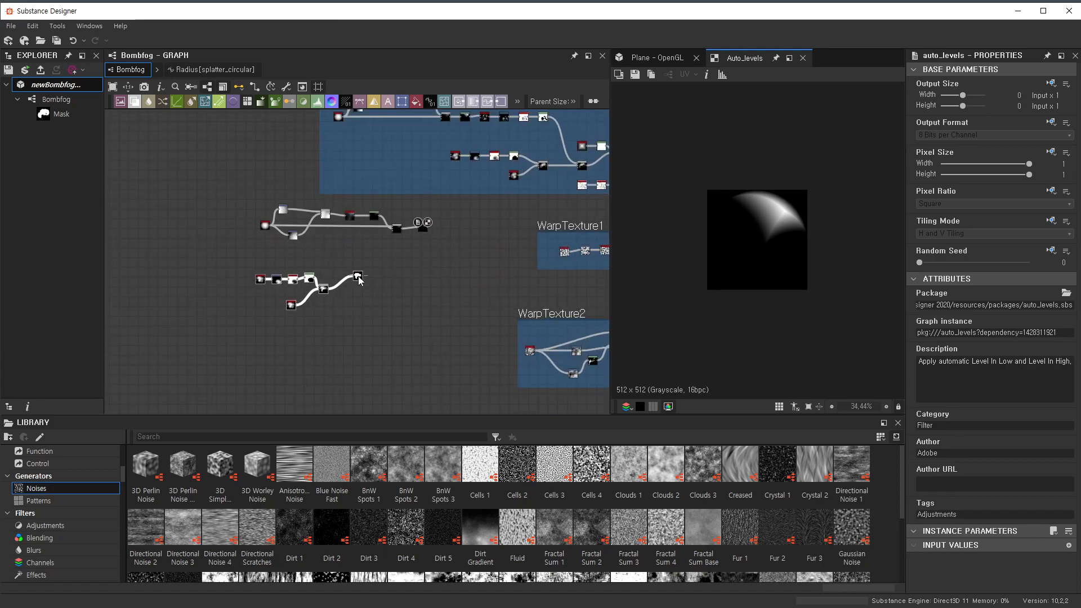
- Add a Splatter Circular node beside the Auto Levels node of the rebuilt crescent chain
{"action": "scroll", "coordinate": [467, 242], "scroll_direction": "up", "scroll_amount": 5}
{"action": "key", "text": "space"}
{"action": "type", "text": "spla"}
{"action": "left_click", "coordinate": [501, 341]}
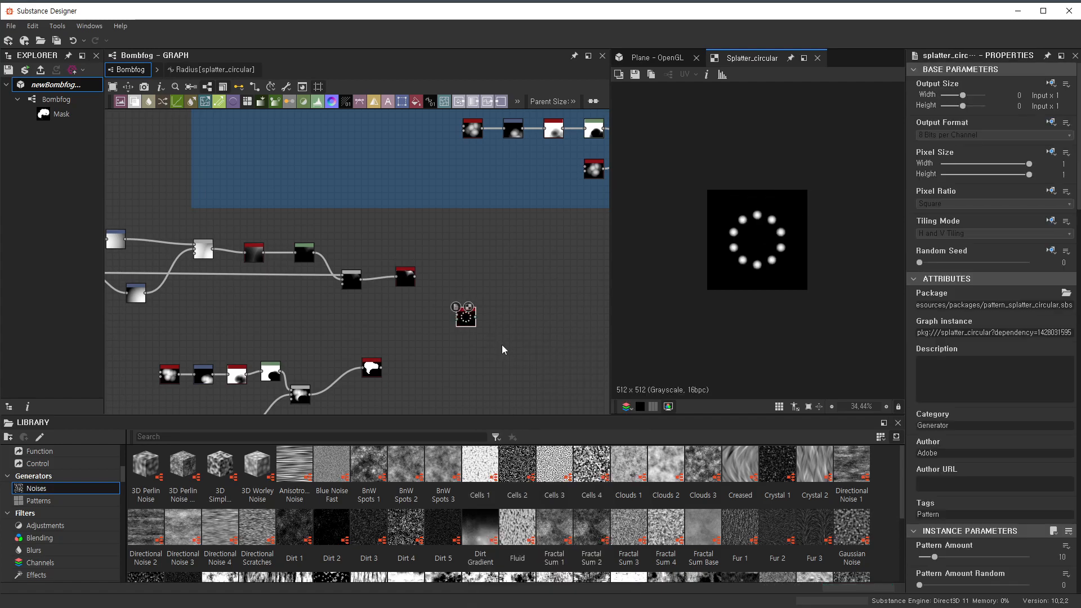
- Feed the Auto Levels output into the Splatter Circular's Pattern Input and set its Pattern to Image Input
{"action": "scroll", "coordinate": [482, 329], "scroll_direction": "up", "scroll_amount": 5}
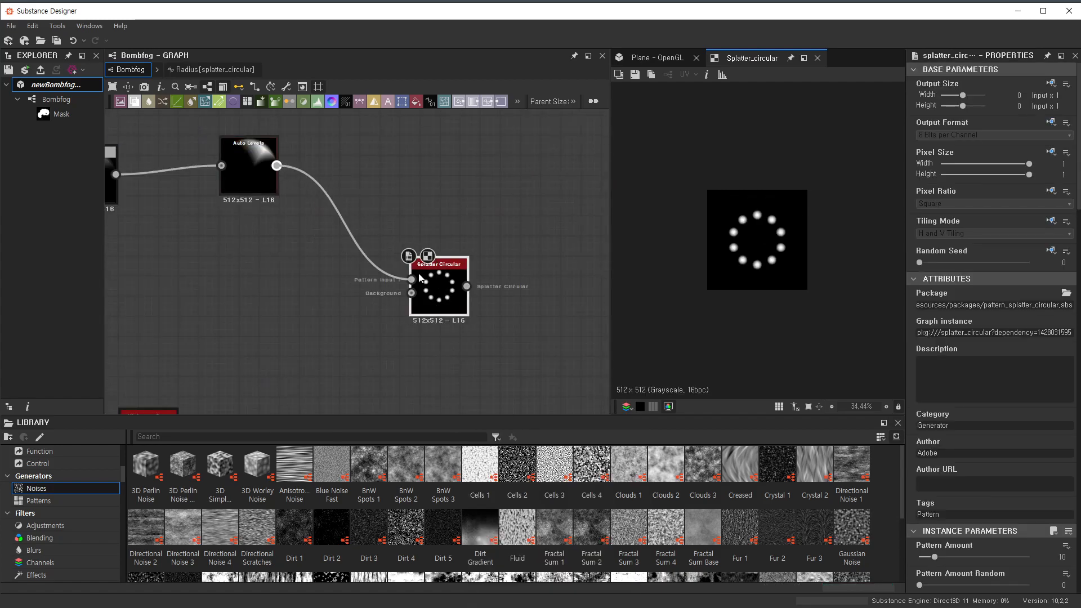
{"action": "scroll", "coordinate": [1021, 389], "scroll_direction": "down", "scroll_amount": 2}
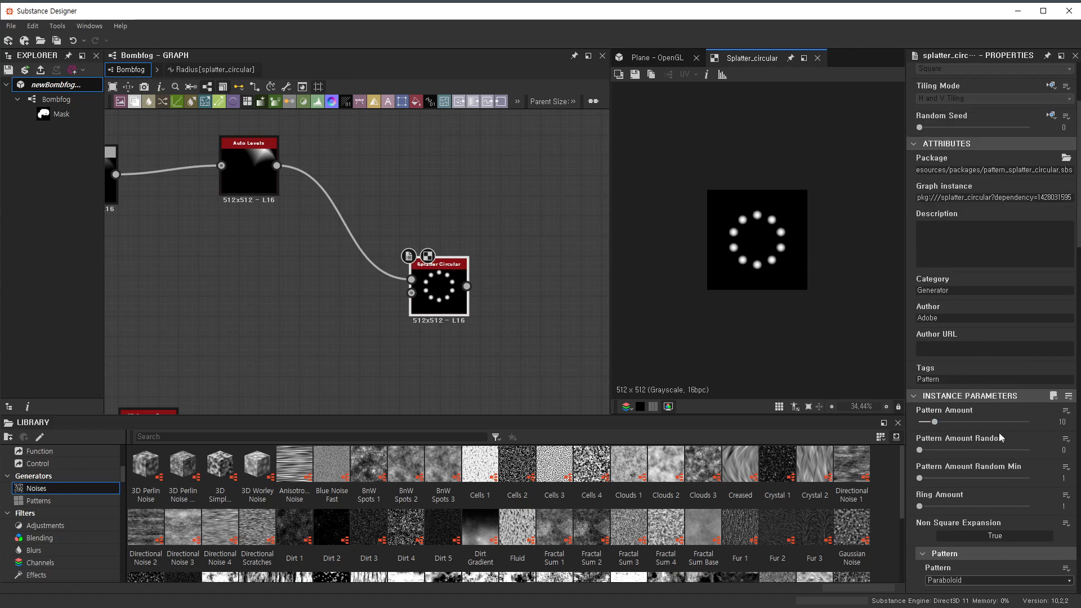
{"action": "scroll", "coordinate": [1001, 437], "scroll_direction": "down", "scroll_amount": 3}
{"action": "left_click", "coordinate": [966, 412]}
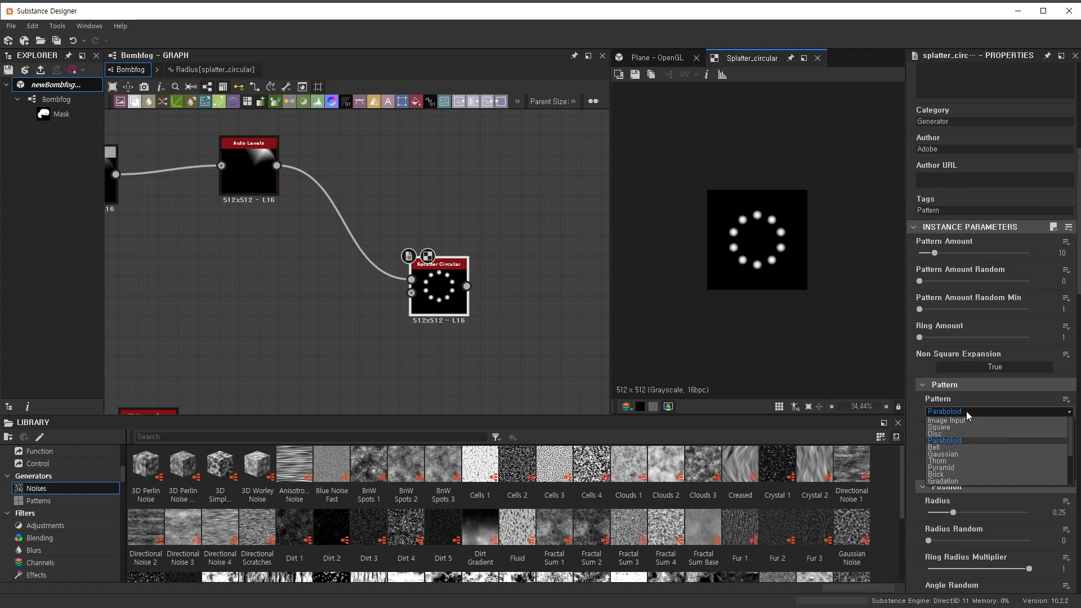
{"action": "left_click", "coordinate": [979, 421]}
- Set the Splatter Circular's Pattern Amount to 17, Radius Random to 1 and Radius to 0.51
{"action": "scroll", "coordinate": [758, 194], "scroll_direction": "up", "scroll_amount": 5}
{"action": "scroll", "coordinate": [788, 214], "scroll_direction": "up", "scroll_amount": 2}
{"action": "scroll", "coordinate": [817, 248], "scroll_direction": "down", "scroll_amount": 4}
{"action": "scroll", "coordinate": [822, 270], "scroll_direction": "up", "scroll_amount": 3}
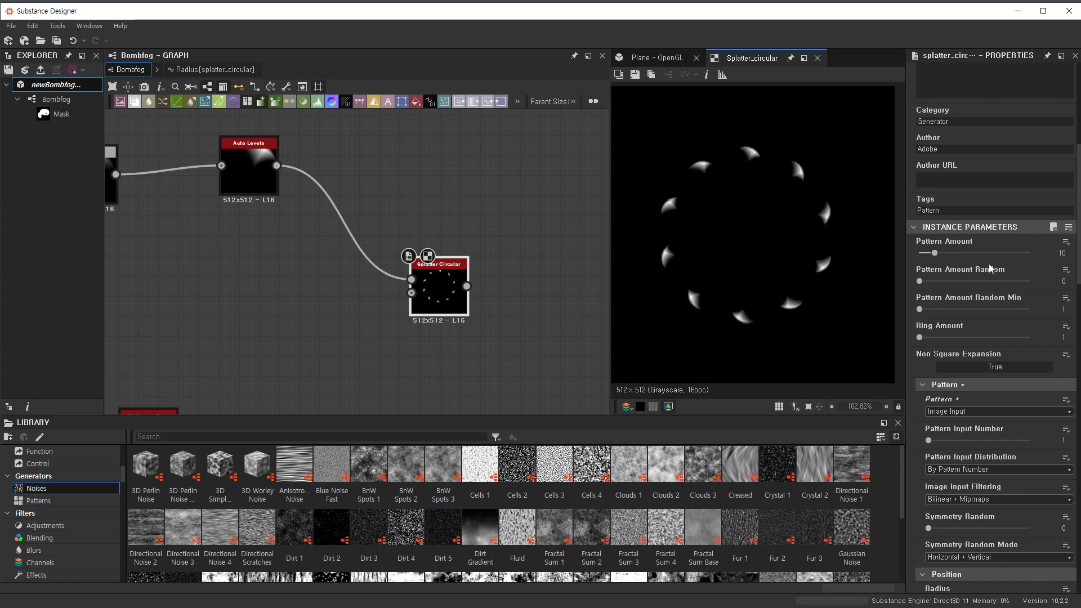
{"action": "left_click_drag", "start_coordinate": [946, 254], "coordinate": [950, 256]}
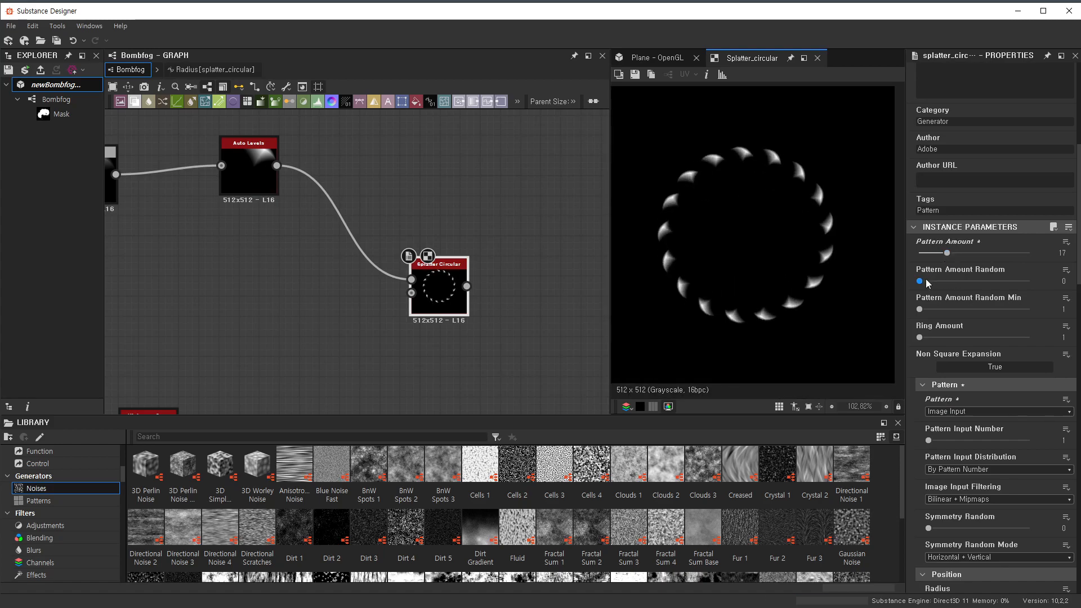
{"action": "scroll", "coordinate": [988, 368], "scroll_direction": "down", "scroll_amount": 3}
{"action": "left_click_drag", "start_coordinate": [955, 399], "coordinate": [1034, 433]}
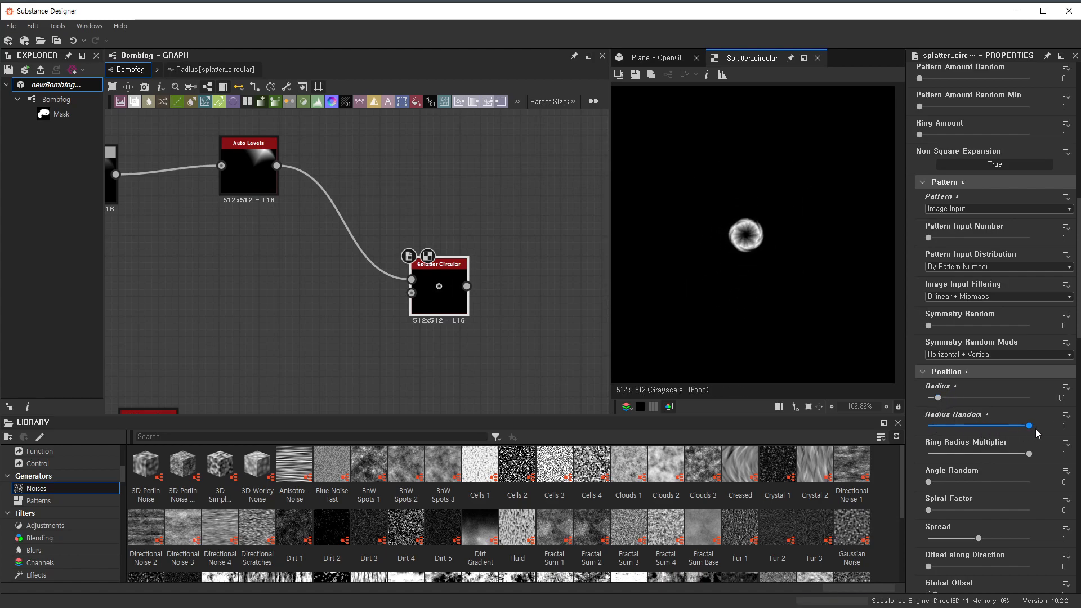
{"action": "left_click_drag", "start_coordinate": [944, 400], "coordinate": [981, 399]}
- Set the splatter's Scale to 5.39 and its Scale Random to 0.5
{"action": "scroll", "coordinate": [983, 411], "scroll_direction": "down", "scroll_amount": 7}
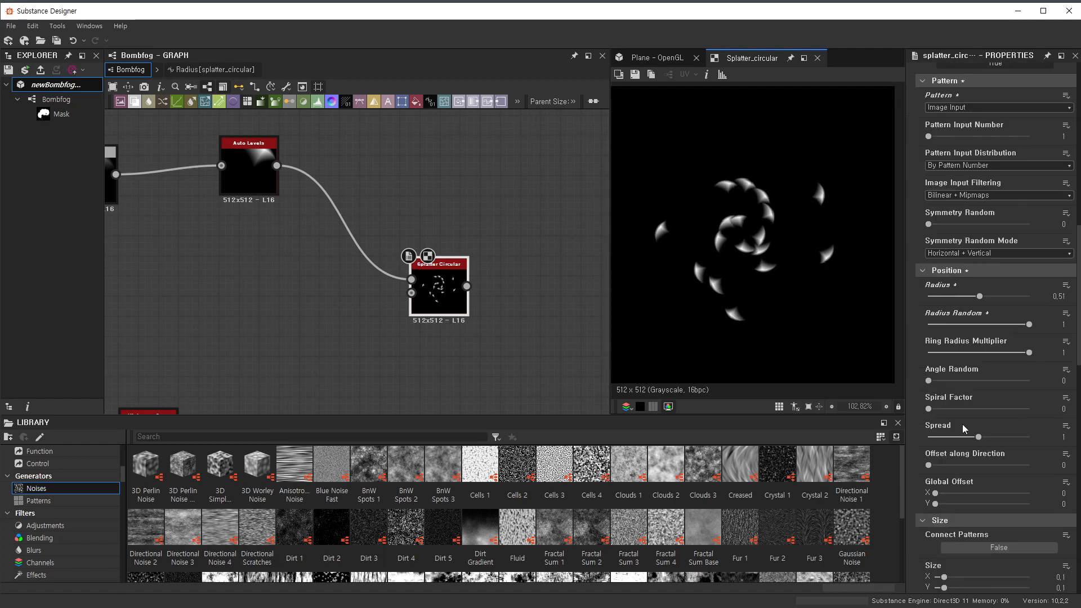
{"action": "left_click_drag", "start_coordinate": [984, 520], "coordinate": [1079, 524]}
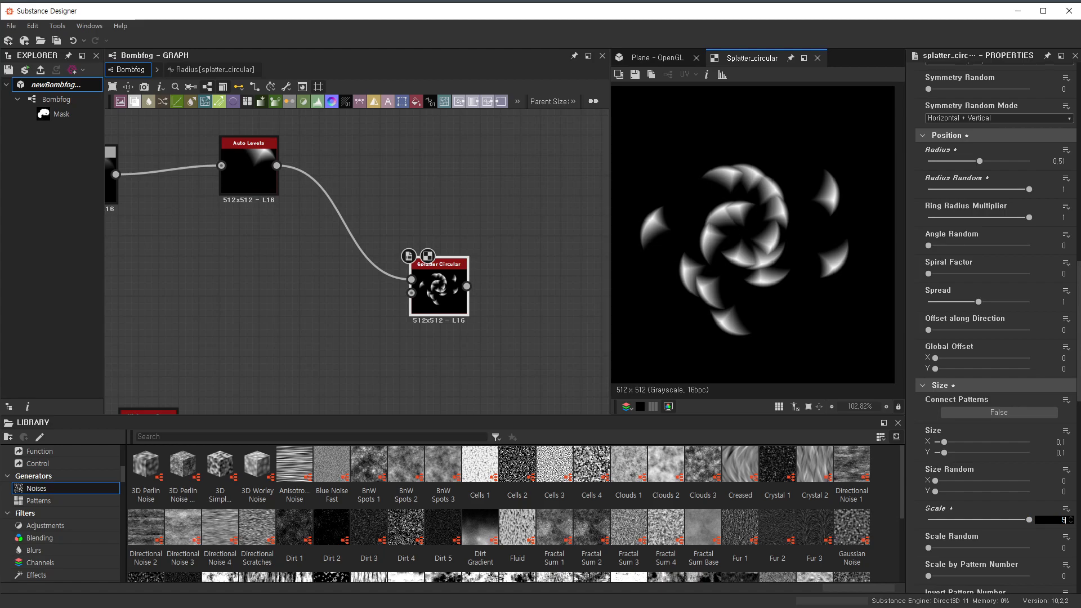
{"action": "key", "text": "Return"}
{"action": "scroll", "coordinate": [740, 270], "scroll_direction": "down", "scroll_amount": 4}
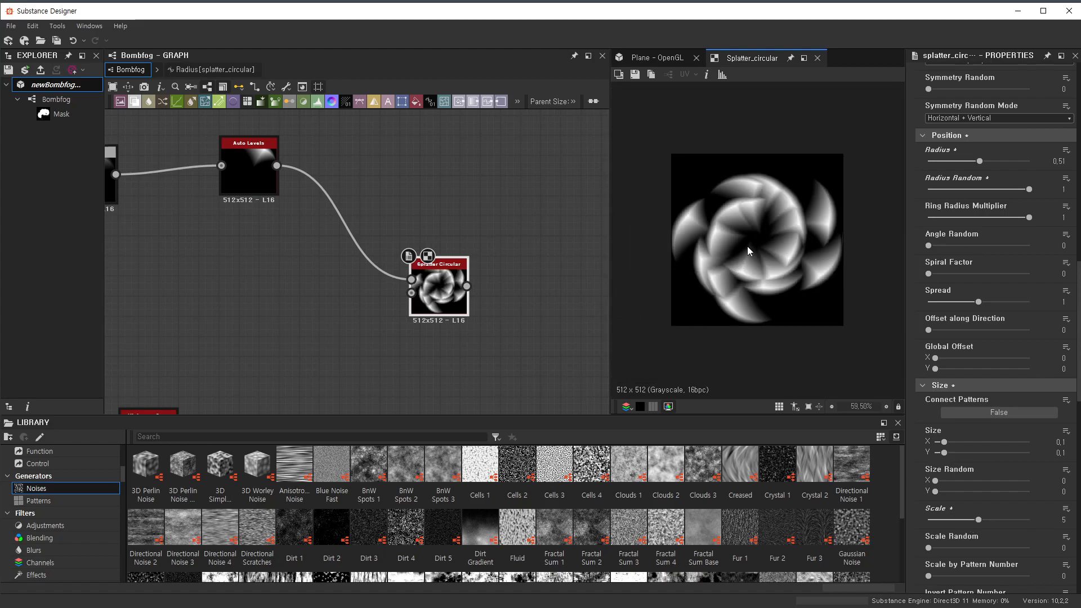
{"action": "mouse_move", "coordinate": [979, 521]}
{"action": "left_mouse_down"}
{"action": "mouse_move", "coordinate": [963, 522]}
{"action": "mouse_move", "coordinate": [985, 550]}
{"action": "mouse_move", "coordinate": [975, 551]}
{"action": "mouse_move", "coordinate": [976, 528]}
{"action": "mouse_move", "coordinate": [985, 531]}
{"action": "left_mouse_up"}
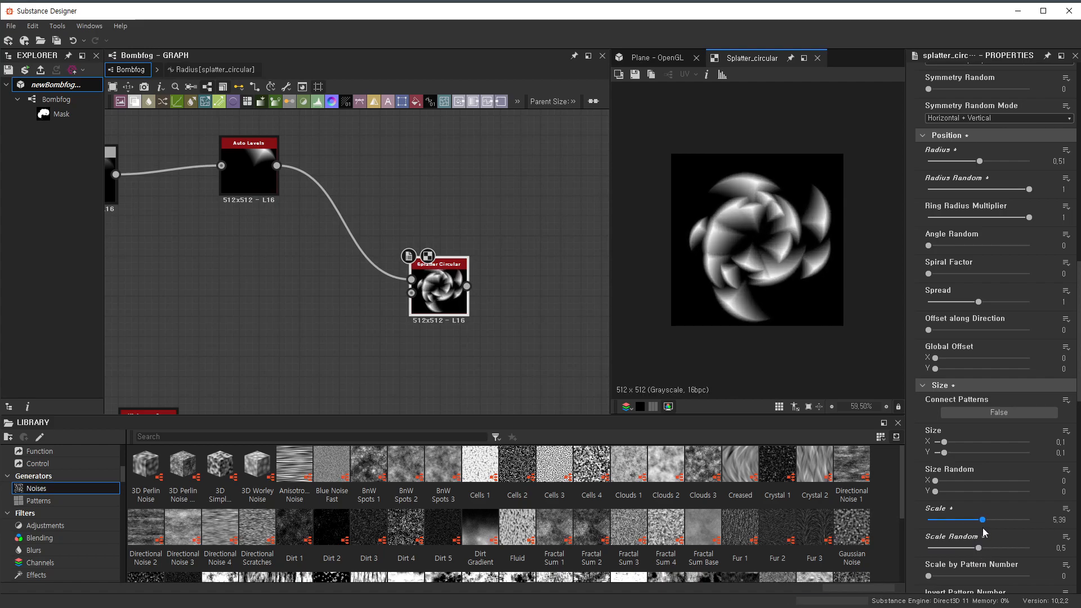
- Reduce the splatter's Radius to 0.37 and check the crescent swirl in the 2D preview
{"action": "scroll", "coordinate": [1009, 406], "scroll_direction": "up", "scroll_amount": 3}
{"action": "left_click_drag", "start_coordinate": [980, 265], "coordinate": [966, 276]}
{"action": "scroll", "coordinate": [759, 205], "scroll_direction": "up", "scroll_amount": 4}
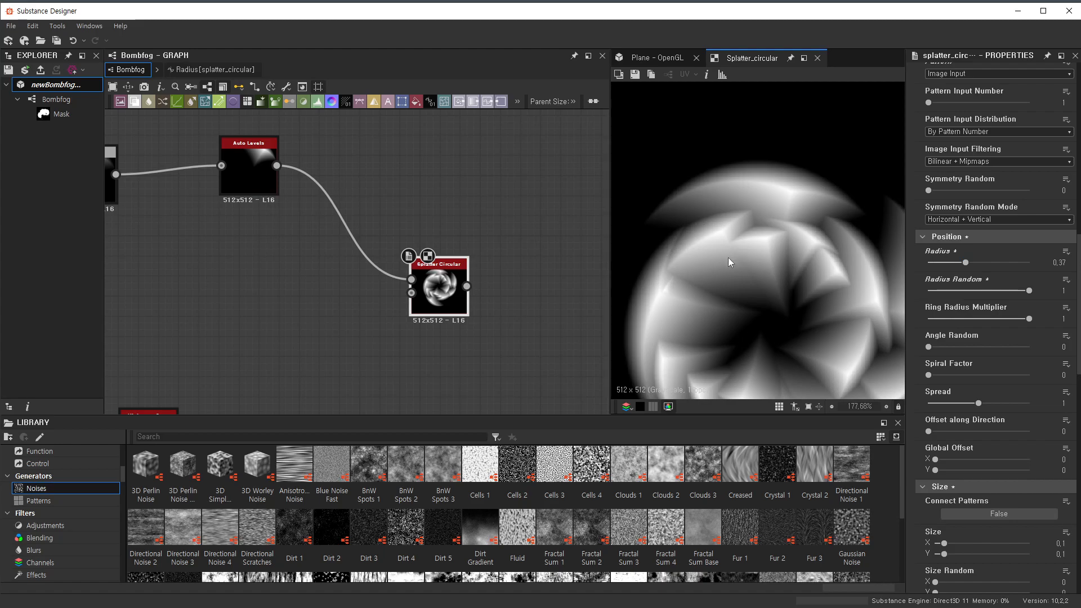
{"action": "scroll", "coordinate": [728, 259], "scroll_direction": "down", "scroll_amount": 2}
{"action": "scroll", "coordinate": [1048, 366], "scroll_direction": "down", "scroll_amount": 1}
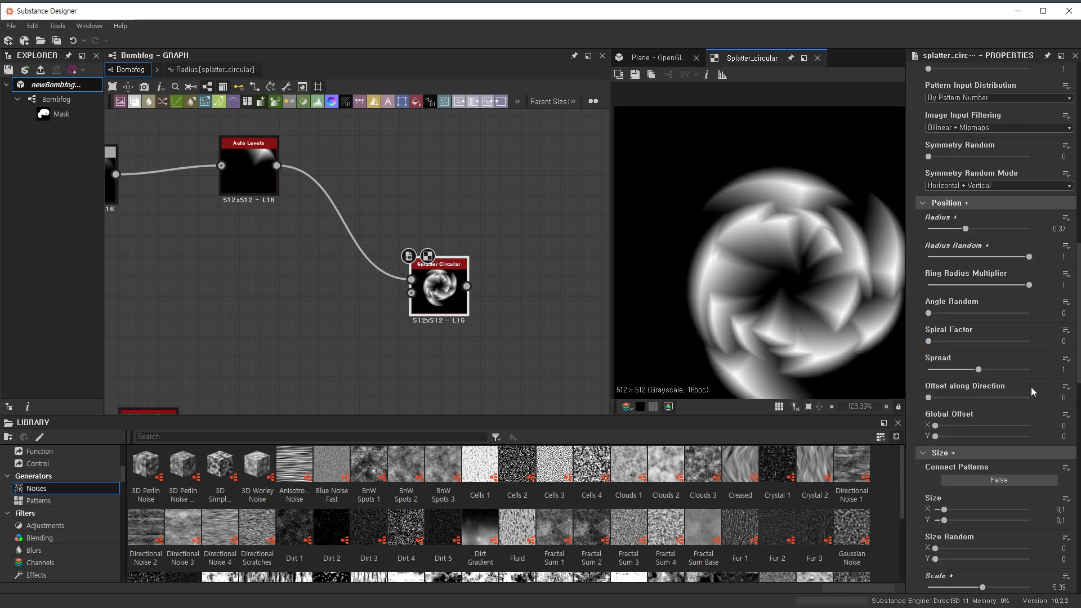
{"action": "scroll", "coordinate": [998, 364], "scroll_direction": "down", "scroll_amount": 2}
{"action": "scroll", "coordinate": [1003, 354], "scroll_direction": "up", "scroll_amount": 7}
- Set the splatter's Pattern Rotation to 50 degrees, Pattern Rotation Random to 0.14 and Ring Rotation to 50 degrees
{"action": "scroll", "coordinate": [1008, 343], "scroll_direction": "down", "scroll_amount": 15}
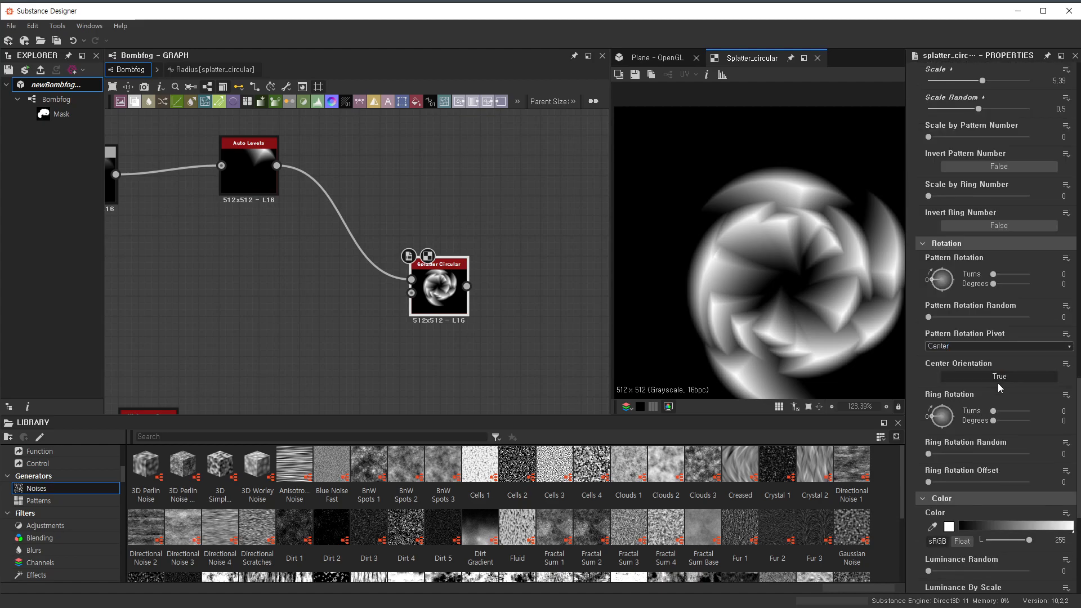
{"action": "left_click_drag", "start_coordinate": [932, 280], "coordinate": [1002, 293]}
{"action": "key", "text": "ctrl+z"}
{"action": "left_click_drag", "start_coordinate": [993, 422], "coordinate": [999, 422]}
{"action": "left_click_drag", "start_coordinate": [937, 319], "coordinate": [944, 318]}
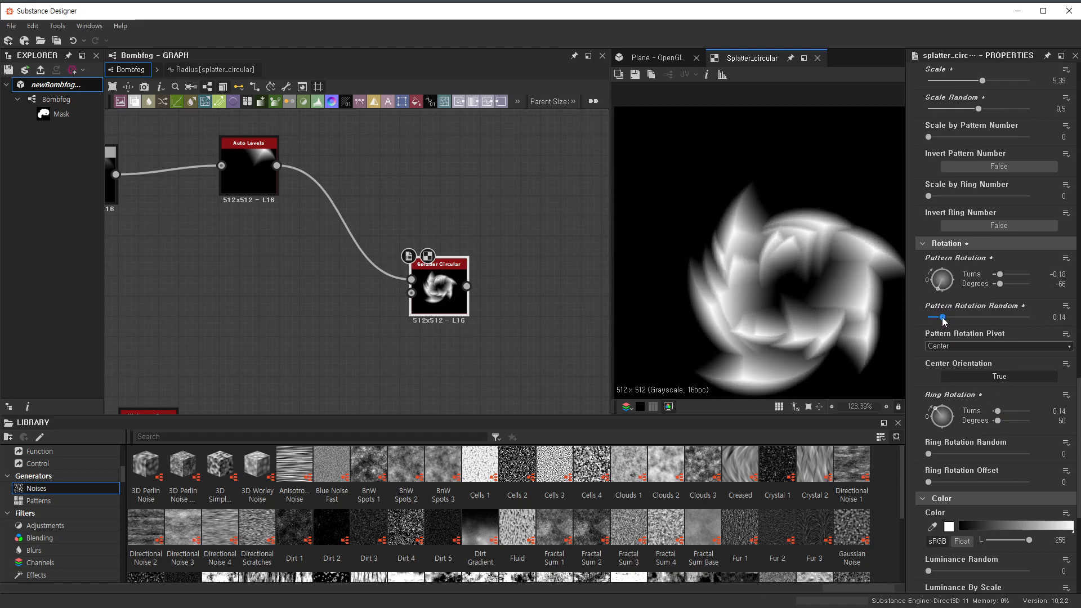
{"action": "scroll", "coordinate": [769, 319], "scroll_direction": "down", "scroll_amount": 3}
{"action": "scroll", "coordinate": [755, 269], "scroll_direction": "up", "scroll_amount": 2}
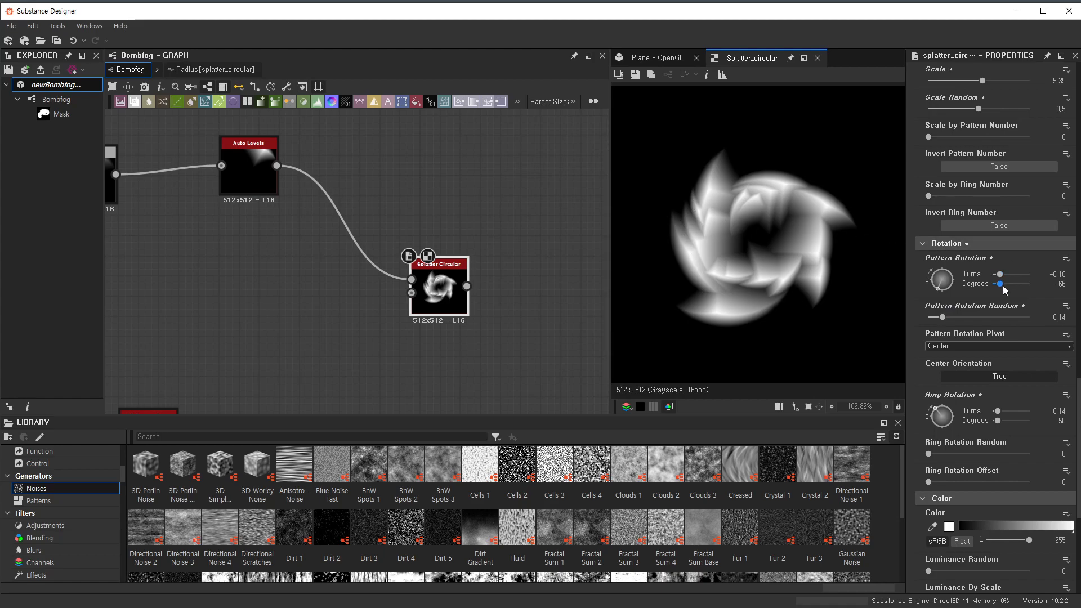
{"action": "left_click_drag", "start_coordinate": [1003, 290], "coordinate": [1006, 289]}
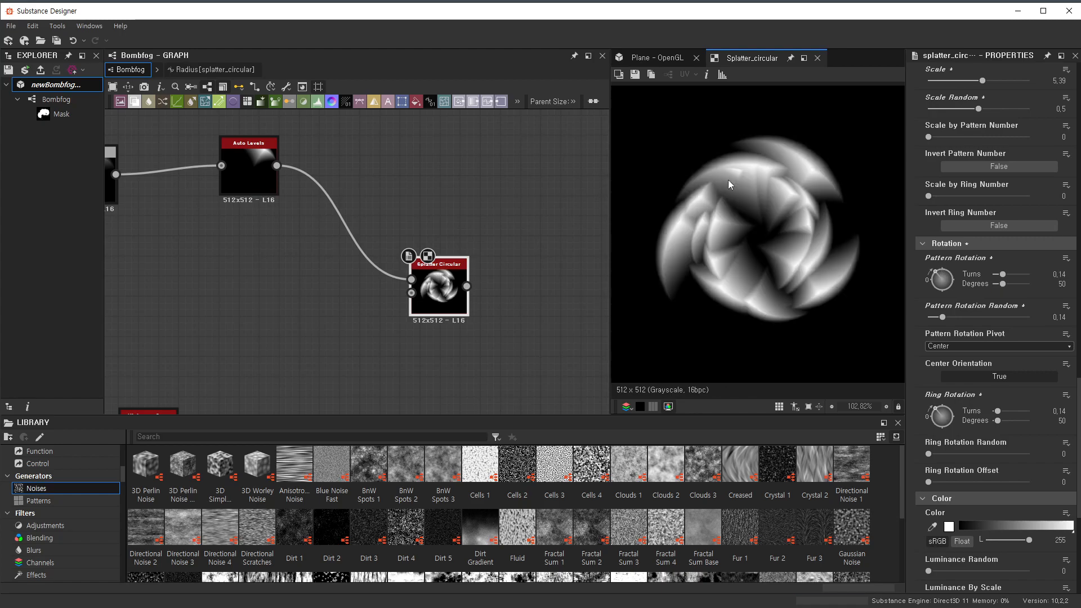
- Move the Splatter Circular node up next to the Auto Levels node
{"action": "scroll", "coordinate": [729, 196], "scroll_direction": "down", "scroll_amount": 3}
{"action": "scroll", "coordinate": [468, 297], "scroll_direction": "down", "scroll_amount": 4}
{"action": "scroll", "coordinate": [474, 300], "scroll_direction": "down", "scroll_amount": 2}
{"action": "scroll", "coordinate": [464, 309], "scroll_direction": "up", "scroll_amount": 4}
{"action": "left_click_drag", "start_coordinate": [451, 287], "coordinate": [422, 242]}
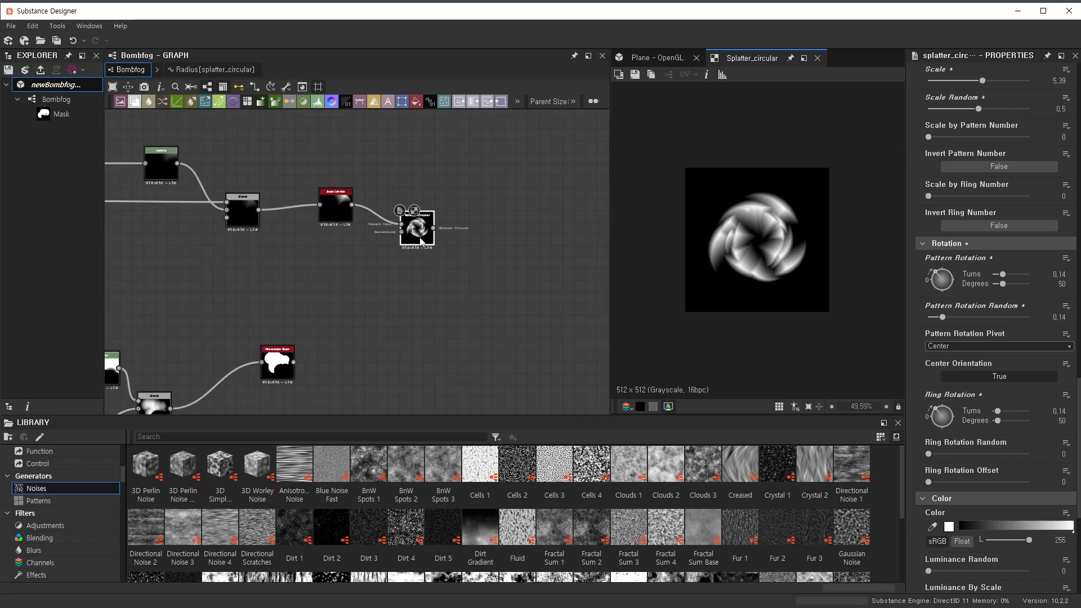
- Examine the Splatter Circular and Transformation 2D nodes of the original crescent chain in the MainShape frame
{"action": "scroll", "coordinate": [451, 263], "scroll_direction": "down", "scroll_amount": 2}
{"action": "scroll", "coordinate": [393, 327], "scroll_direction": "down", "scroll_amount": 3}
{"action": "middle_click_drag", "start_coordinate": [454, 268], "coordinate": [365, 378]}
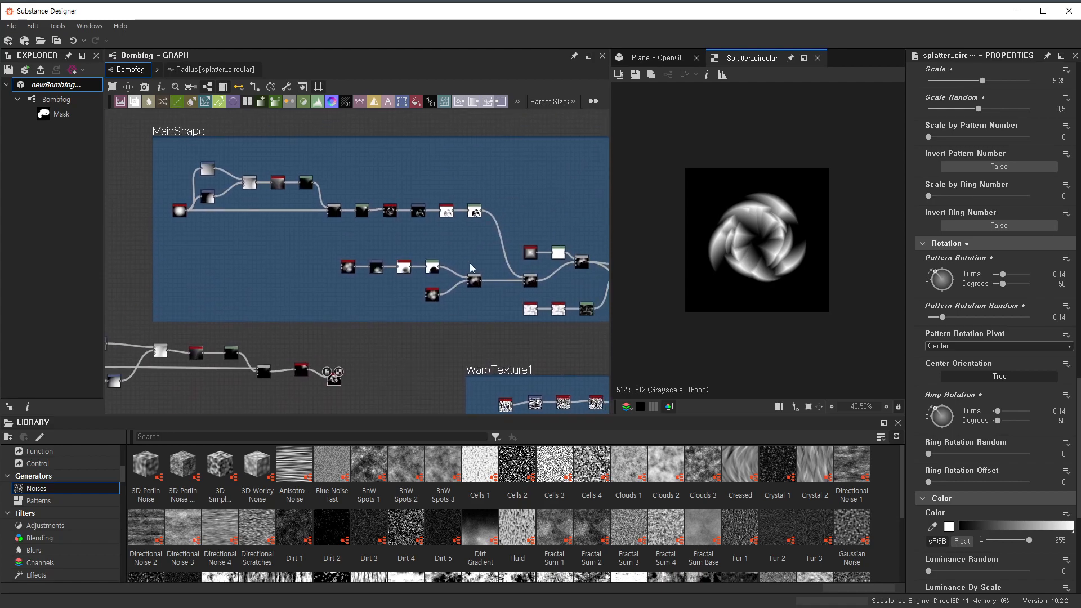
{"action": "scroll", "coordinate": [478, 222], "scroll_direction": "up", "scroll_amount": 8}
{"action": "scroll", "coordinate": [259, 239], "scroll_direction": "down", "scroll_amount": 3}
{"action": "middle_click_drag", "start_coordinate": [263, 229], "coordinate": [450, 201]}
{"action": "scroll", "coordinate": [359, 194], "scroll_direction": "up", "scroll_amount": 3}
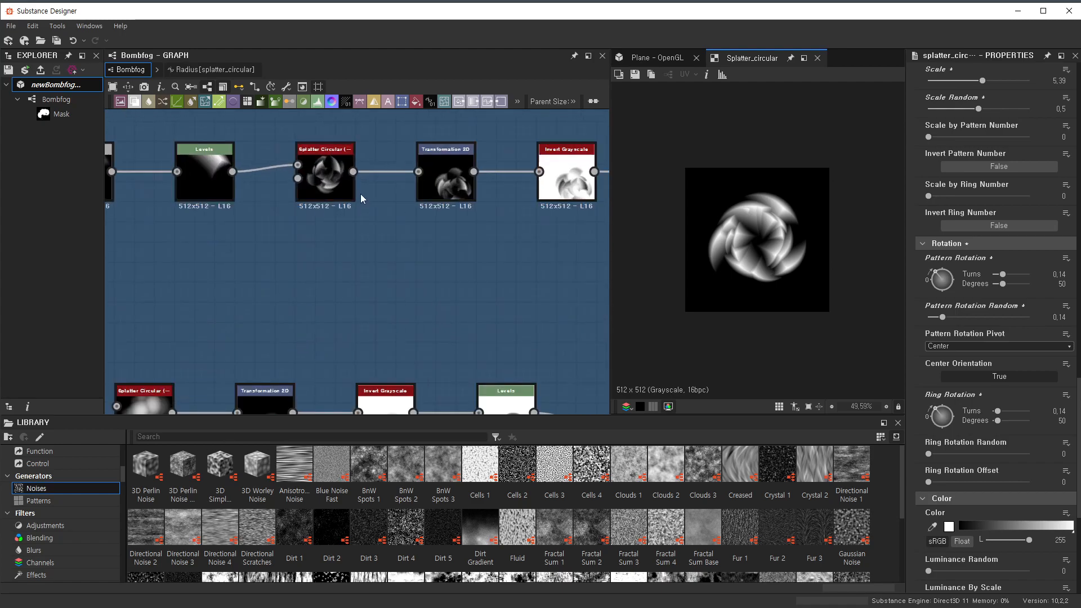
{"action": "scroll", "coordinate": [360, 194], "scroll_direction": "up", "scroll_amount": 3}
{"action": "double_click", "coordinate": [299, 173]}
{"action": "double_click", "coordinate": [518, 178]}
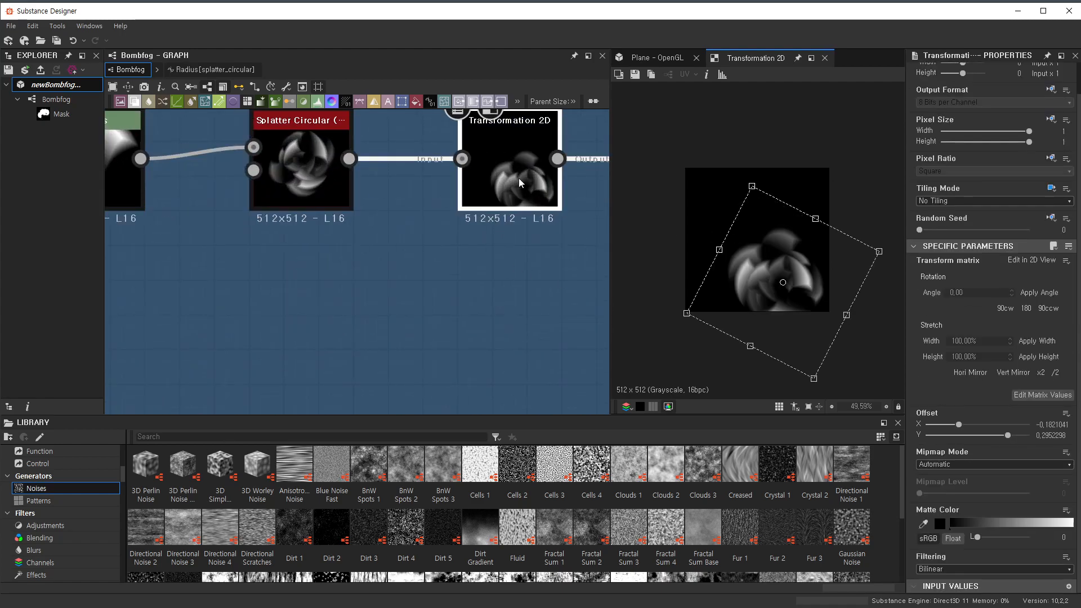
{"action": "scroll", "coordinate": [422, 202], "scroll_direction": "down", "scroll_amount": 4}
{"action": "scroll", "coordinate": [424, 184], "scroll_direction": "up", "scroll_amount": 4}
{"action": "scroll", "coordinate": [424, 185], "scroll_direction": "down", "scroll_amount": 4}
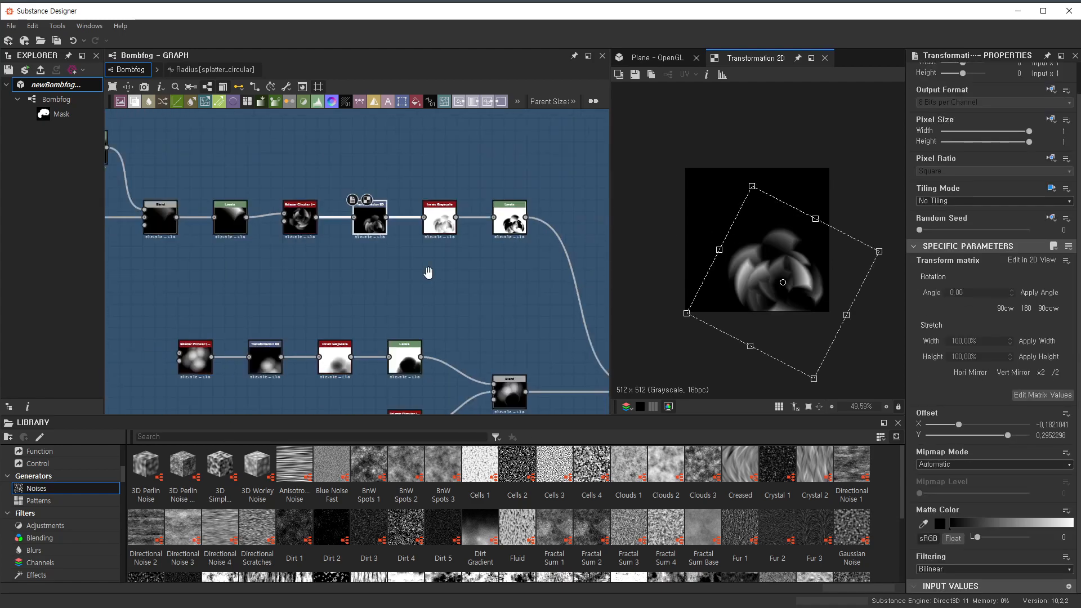
- Shift the rebuilt lower cloud chain to the right beneath the crescent chain
{"action": "scroll", "coordinate": [459, 263], "scroll_direction": "down", "scroll_amount": 5}
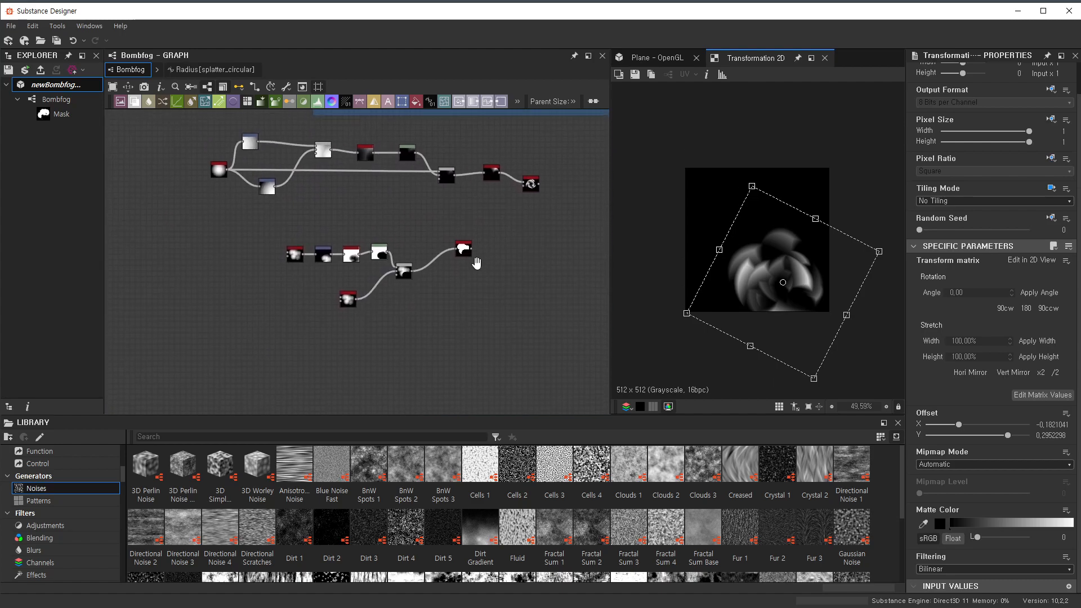
{"action": "scroll", "coordinate": [519, 282], "scroll_direction": "up", "scroll_amount": 3}
{"action": "left_click_drag", "start_coordinate": [496, 221], "coordinate": [191, 351]}
{"action": "left_click_drag", "start_coordinate": [355, 290], "coordinate": [517, 298]}
{"action": "scroll", "coordinate": [517, 298], "scroll_direction": "down", "scroll_amount": 2}
{"action": "scroll", "coordinate": [517, 299], "scroll_direction": "up", "scroll_amount": 2}
- Add a Transformation 2D node and an Invert Grayscale node after the rebuilt Splatter Circular
{"action": "key", "text": "space"}
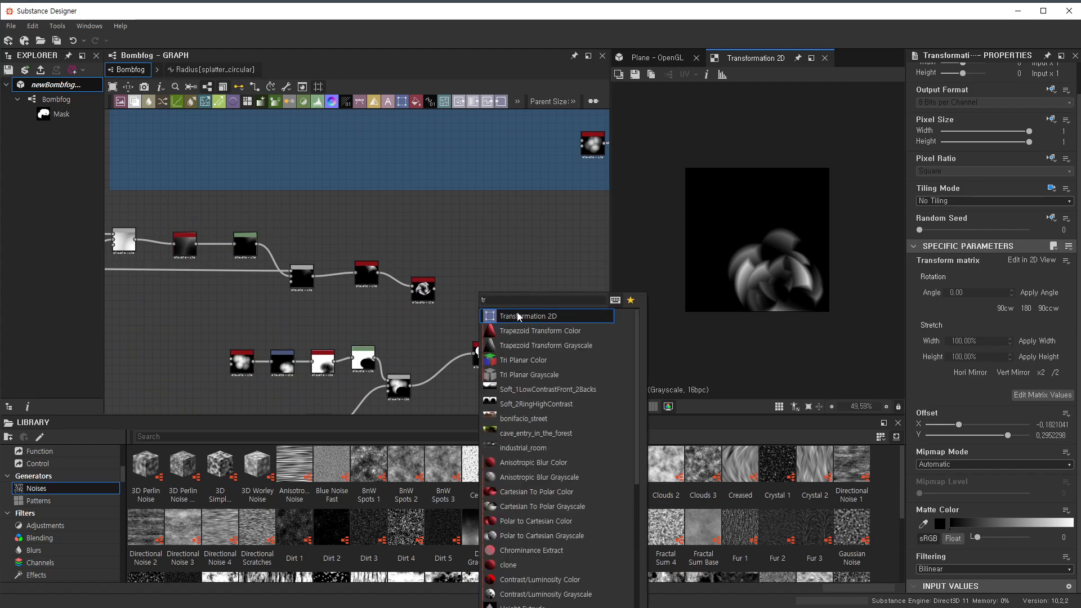
{"action": "left_click", "coordinate": [520, 316]}
{"action": "key", "text": "space"}
{"action": "type", "text": "invert"}
{"action": "left_click", "coordinate": [535, 320]}
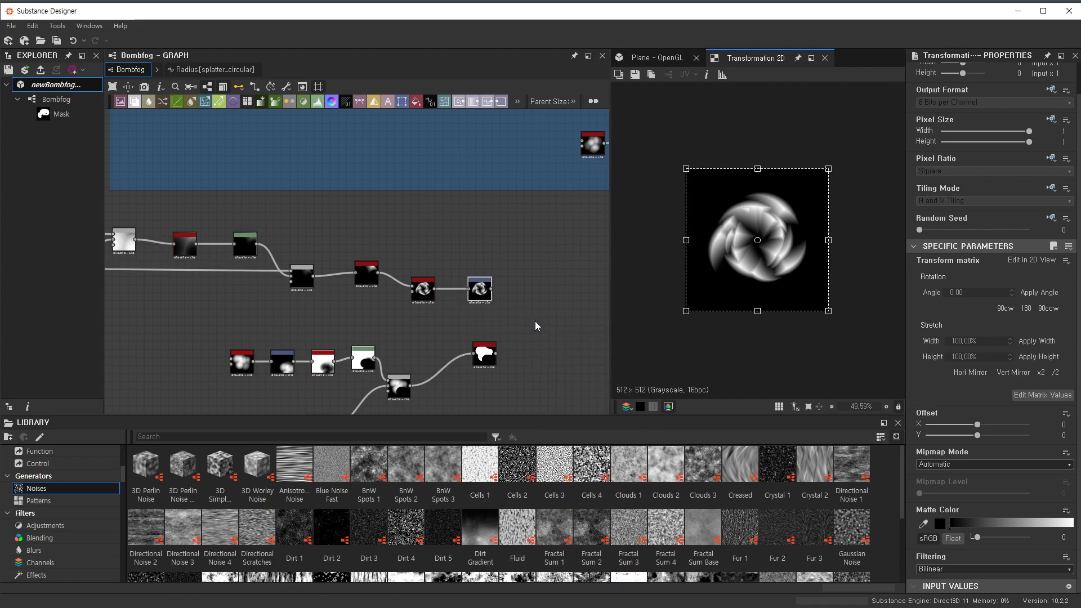
- Select the whole rebuilt crescent chain and move it to the left
{"action": "middle_click_drag", "start_coordinate": [511, 314], "coordinate": [431, 291]}
{"action": "scroll", "coordinate": [438, 283], "scroll_direction": "down", "scroll_amount": 3}
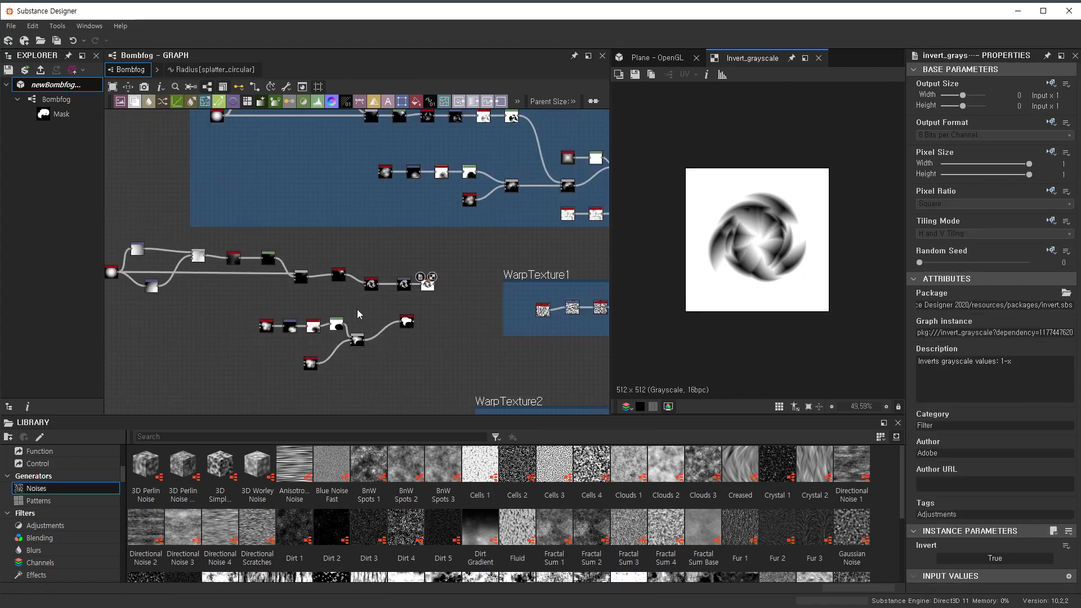
{"action": "left_click_drag", "start_coordinate": [463, 307], "coordinate": [171, 267]}
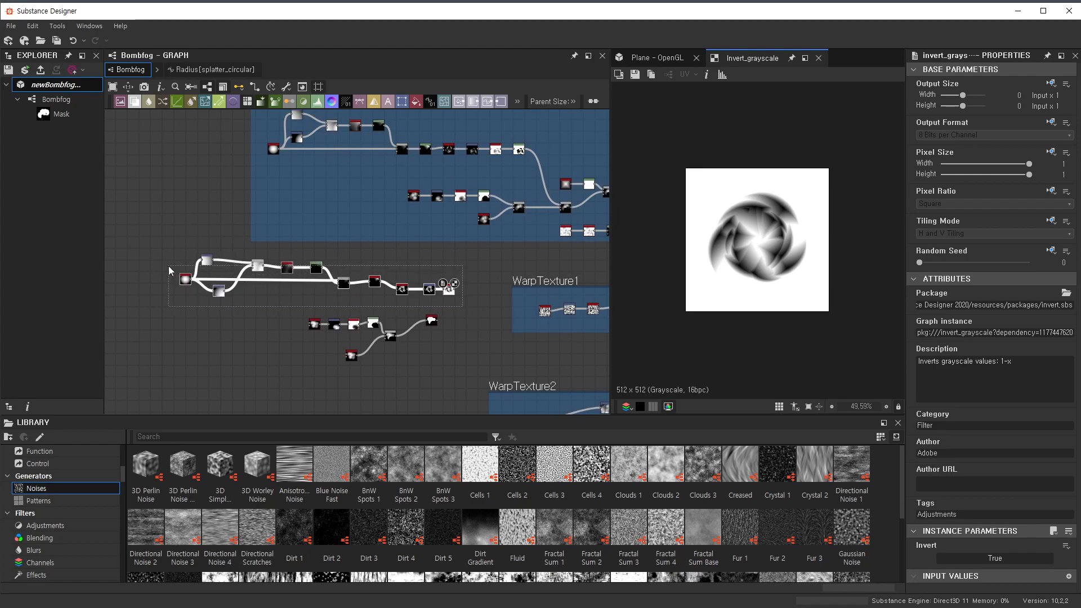
{"action": "left_click_drag", "start_coordinate": [449, 293], "coordinate": [308, 299]}
- Add a Levels node after the Invert Grayscale node of the rebuilt crescent chain
{"action": "left_click", "coordinate": [411, 288]}
{"action": "key", "text": "space"}
{"action": "type", "text": "lev"}
{"action": "left_click", "coordinate": [492, 313]}
- Move the rebuilt lower cloud chain, without its final mask node, to the left below the crescent chain's Levels node
{"action": "scroll", "coordinate": [403, 292], "scroll_direction": "up", "scroll_amount": 5}
{"action": "left_click_drag", "start_coordinate": [403, 292], "coordinate": [206, 299]}
{"action": "middle_click_drag", "start_coordinate": [357, 411], "coordinate": [373, 330]}
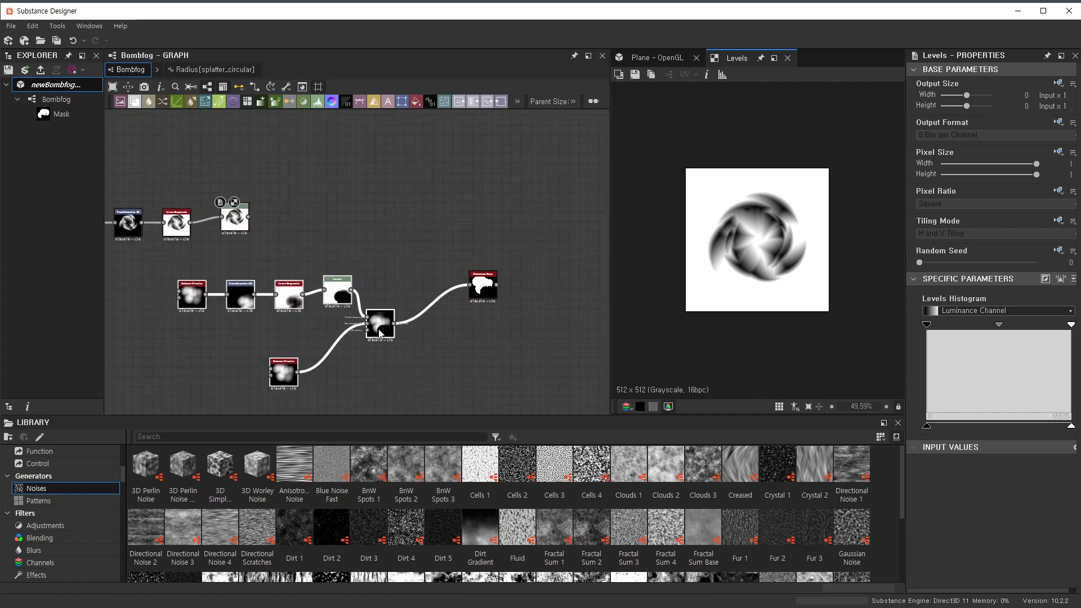
{"action": "left_click_drag", "start_coordinate": [380, 334], "coordinate": [260, 353]}
- Add a Blend node fed by the crescent chain's Levels and the cloud chain's Blend, with Blending Mode Min (Darken)
{"action": "key", "text": "space"}
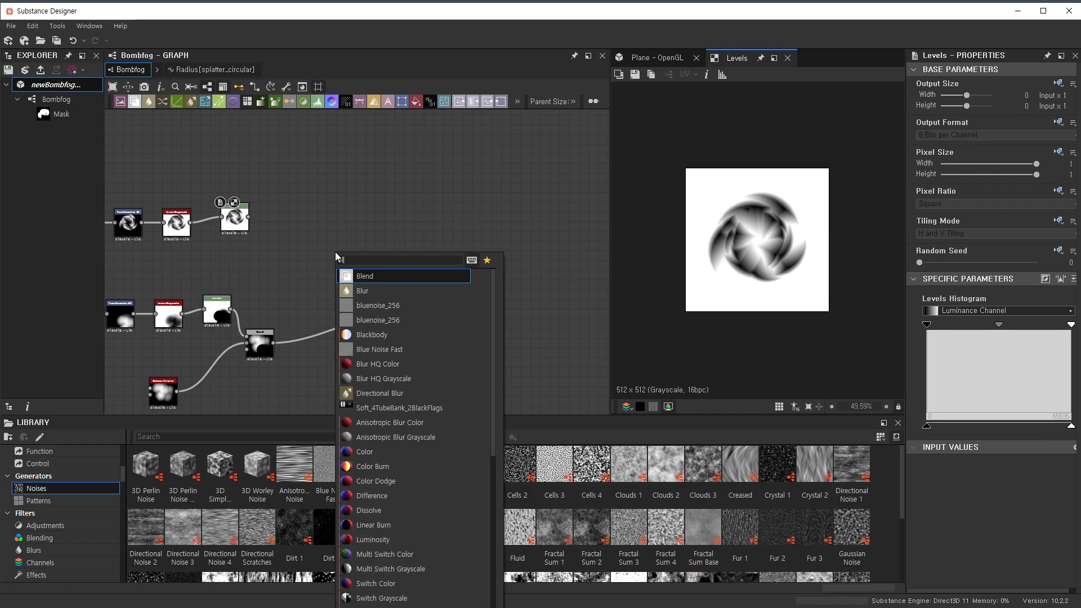
{"action": "left_click", "coordinate": [355, 276]}
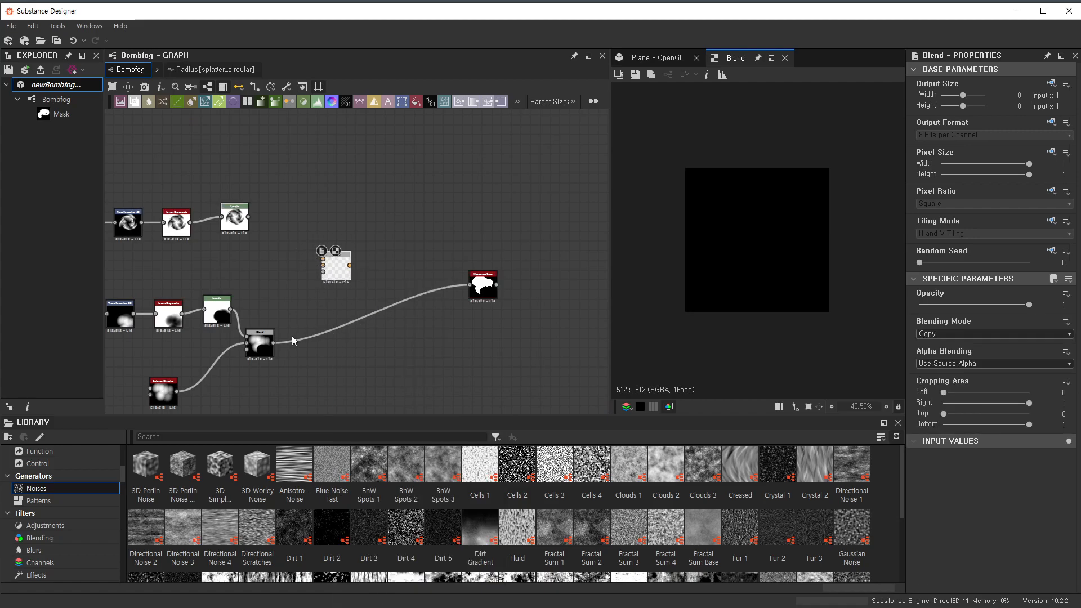
{"action": "key", "text": "ctrl+z"}
{"action": "left_click_drag", "start_coordinate": [328, 269], "coordinate": [324, 265]}
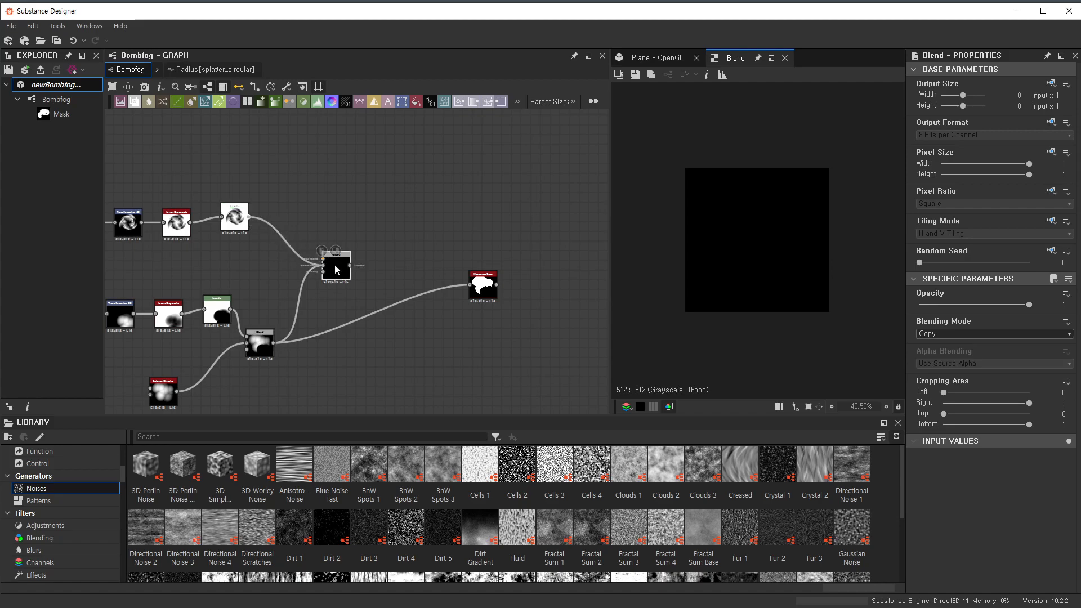
{"action": "left_click", "coordinate": [974, 333]}
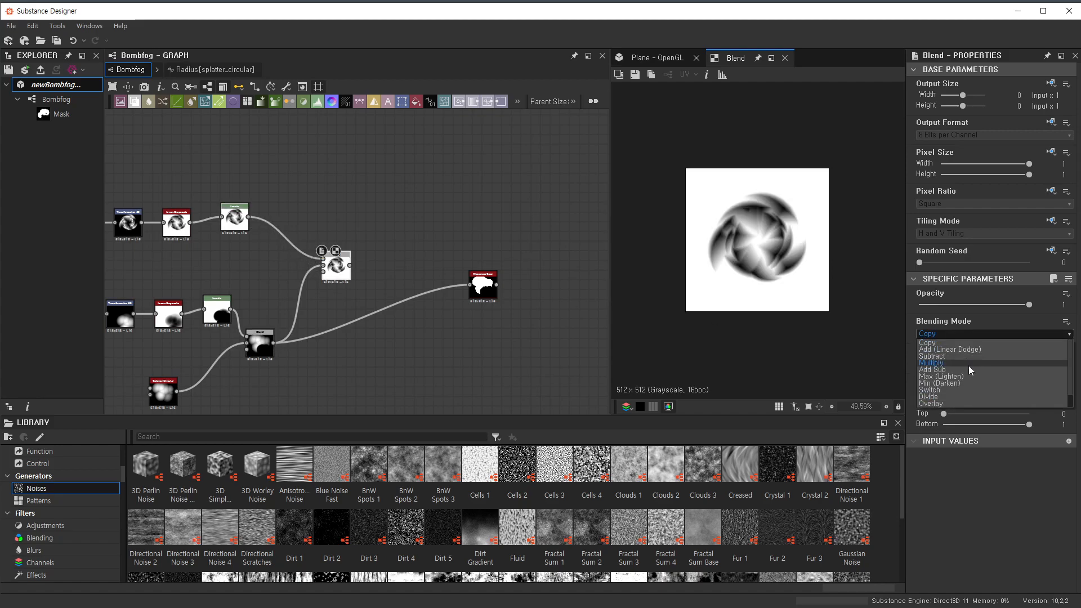
{"action": "left_click", "coordinate": [964, 384]}
- Check the blending mode of the original MainShape Blend that joins the crescent and cloud chains
{"action": "scroll", "coordinate": [398, 221], "scroll_direction": "down", "scroll_amount": 4}
{"action": "middle_click_drag", "start_coordinate": [397, 220], "coordinate": [388, 391]}
{"action": "scroll", "coordinate": [521, 268], "scroll_direction": "up", "scroll_amount": 4}
{"action": "middle_click_drag", "start_coordinate": [521, 268], "coordinate": [545, 285]}
{"action": "middle_click_drag", "start_coordinate": [593, 385], "coordinate": [538, 304]}
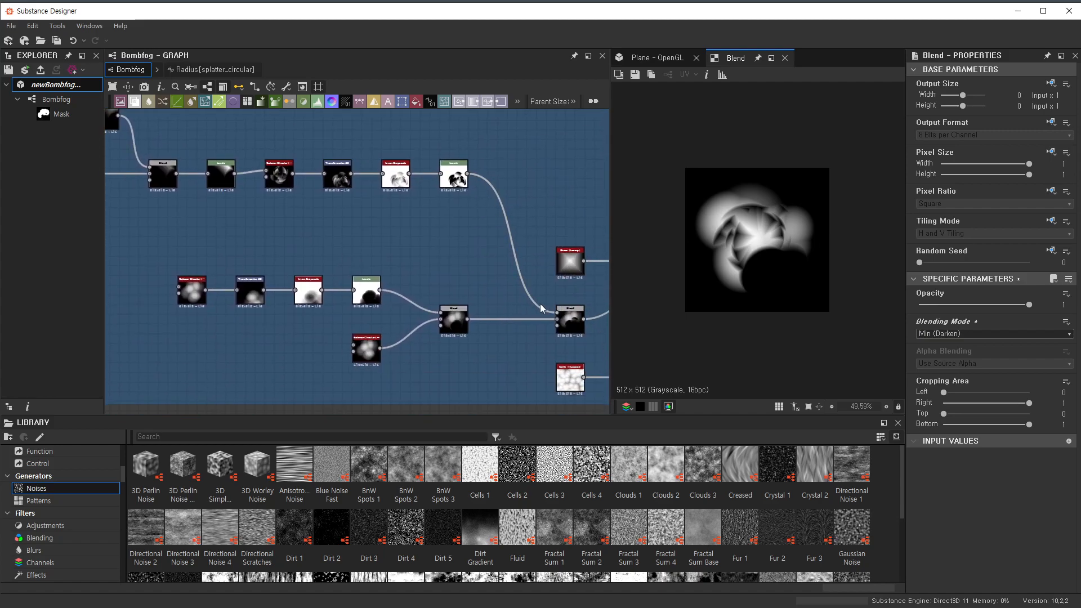
{"action": "scroll", "coordinate": [546, 307], "scroll_direction": "up", "scroll_amount": 2}
{"action": "left_click", "coordinate": [593, 329]}
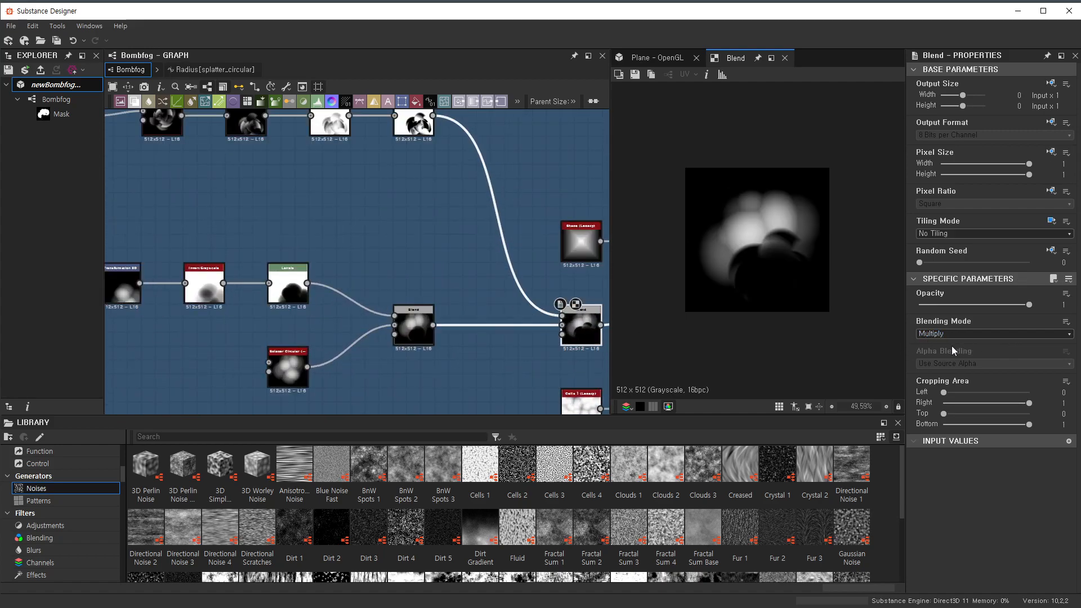
- Set the Blending Mode of the rebuilt Blend joining the crescent and cloud chains to Multiply
{"action": "scroll", "coordinate": [161, 336], "scroll_direction": "down", "scroll_amount": 4}
{"action": "scroll", "coordinate": [296, 319], "scroll_direction": "up", "scroll_amount": 3}
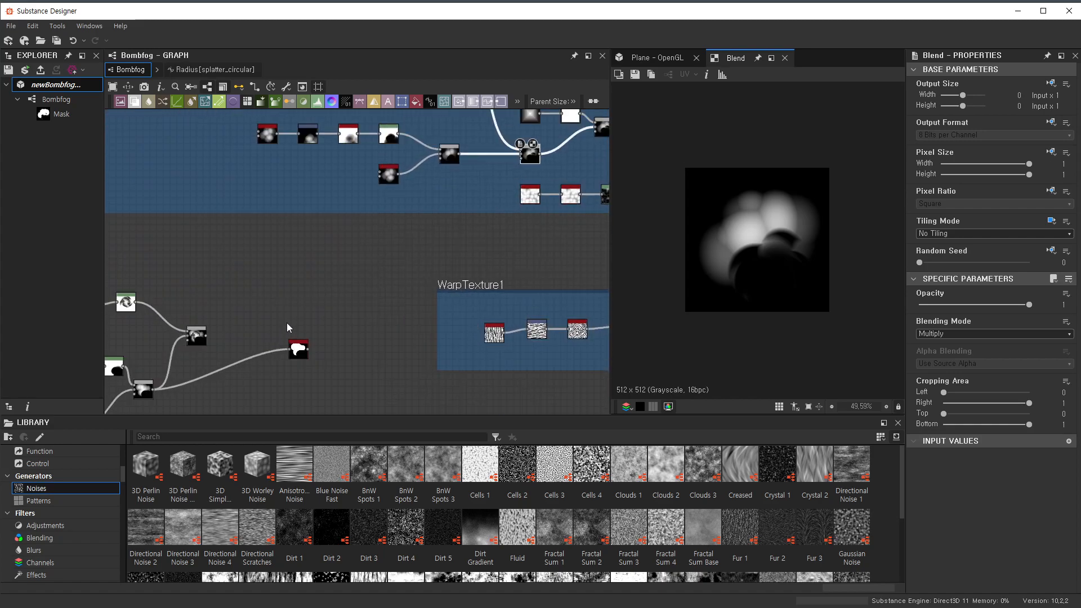
{"action": "middle_click_drag", "start_coordinate": [206, 352], "coordinate": [308, 324]}
{"action": "scroll", "coordinate": [308, 323], "scroll_direction": "up", "scroll_amount": 3}
{"action": "left_click", "coordinate": [293, 271]}
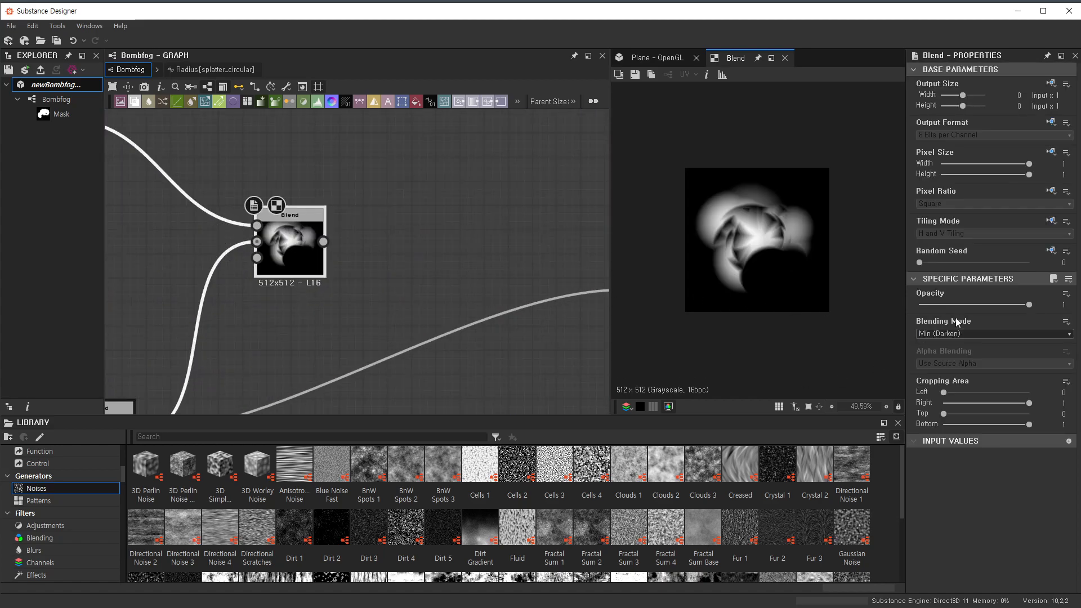
{"action": "left_click", "coordinate": [943, 334]}
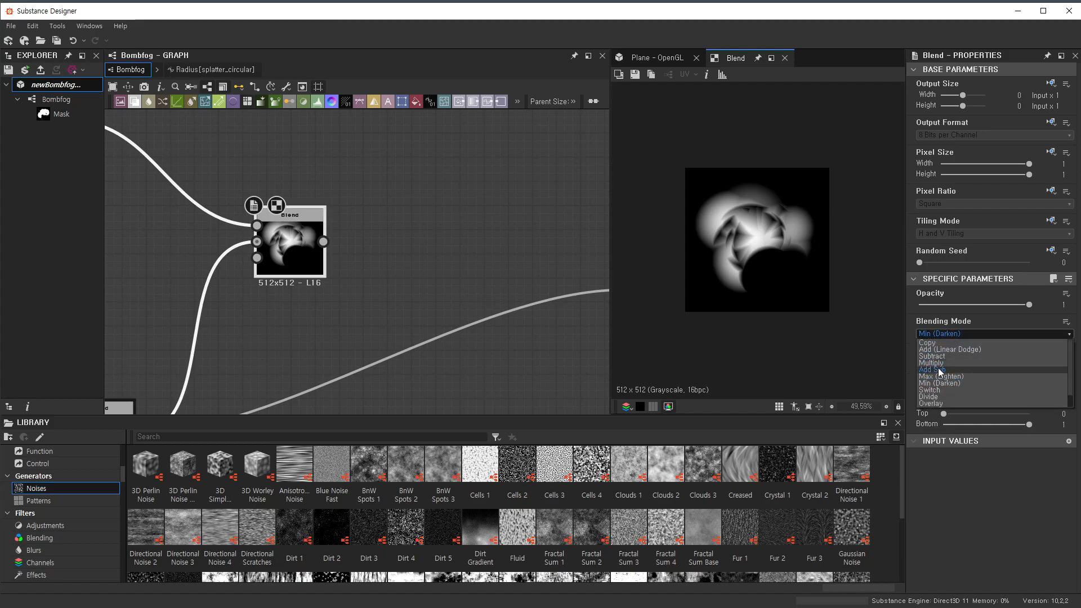
{"action": "left_click", "coordinate": [958, 362]}
- Connect the Multiply Blend's output to the Histogram Scan mask node and preview the mask in the 2D view
{"action": "scroll", "coordinate": [343, 310], "scroll_direction": "down", "scroll_amount": 2}
{"action": "middle_click_drag", "start_coordinate": [329, 300], "coordinate": [388, 243]}
{"action": "scroll", "coordinate": [758, 187], "scroll_direction": "up", "scroll_amount": 3}
{"action": "scroll", "coordinate": [364, 246], "scroll_direction": "down", "scroll_amount": 1}
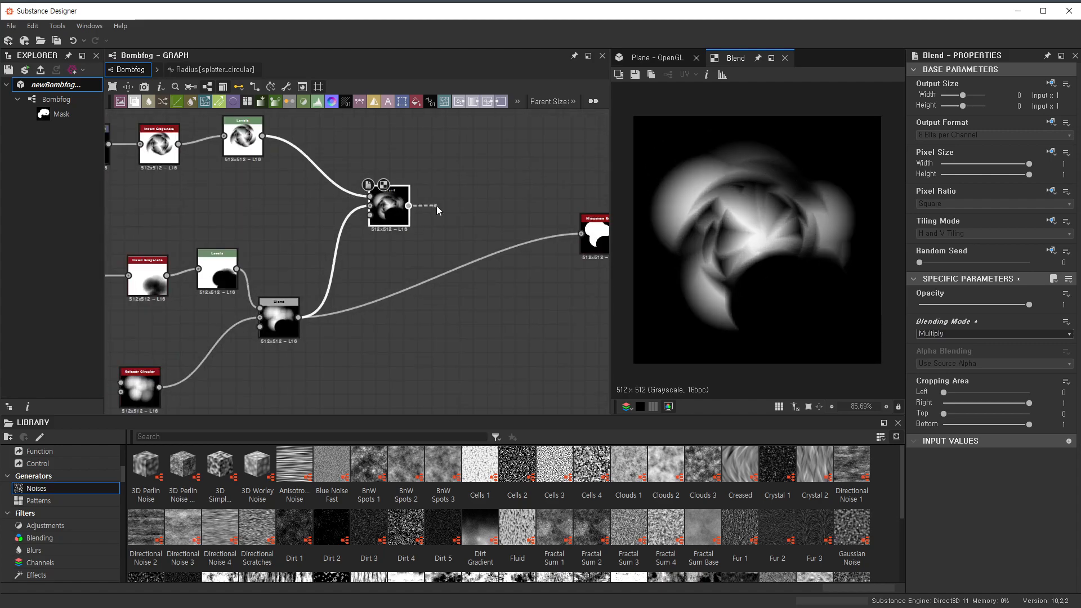
{"action": "double_click", "coordinate": [593, 242]}
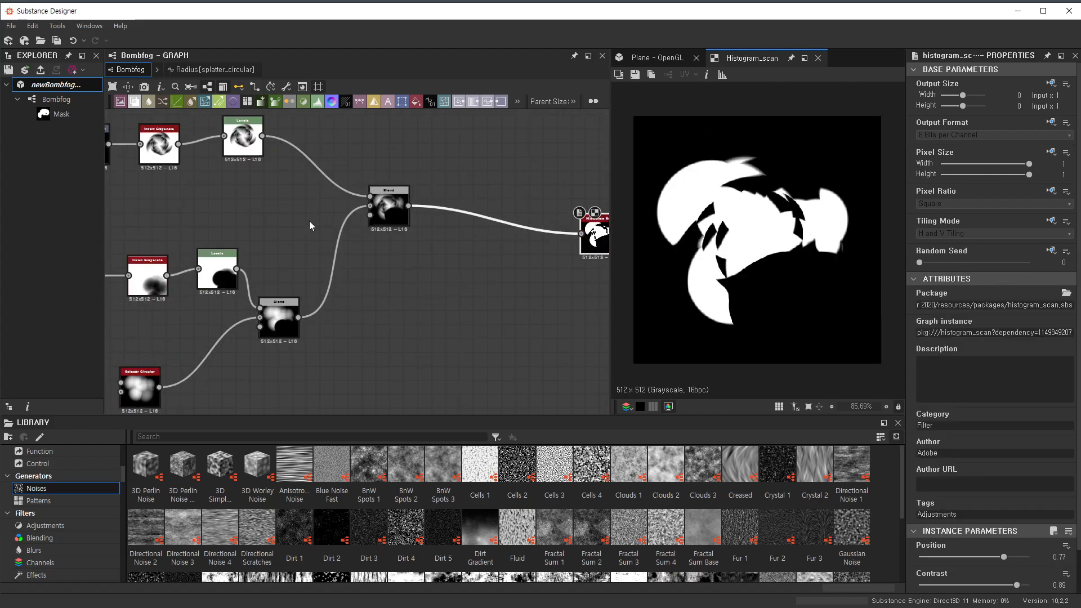
- Shift the rebuilt crescent chain's Transformation 2D down to an offset of about X -0.0638, Y -0.2781
{"action": "scroll", "coordinate": [155, 215], "scroll_direction": "up", "scroll_amount": 2}
{"action": "middle_click_drag", "start_coordinate": [155, 216], "coordinate": [290, 293]}
{"action": "left_click", "coordinate": [202, 209]}
{"action": "left_click_drag", "start_coordinate": [761, 215], "coordinate": [782, 287]}
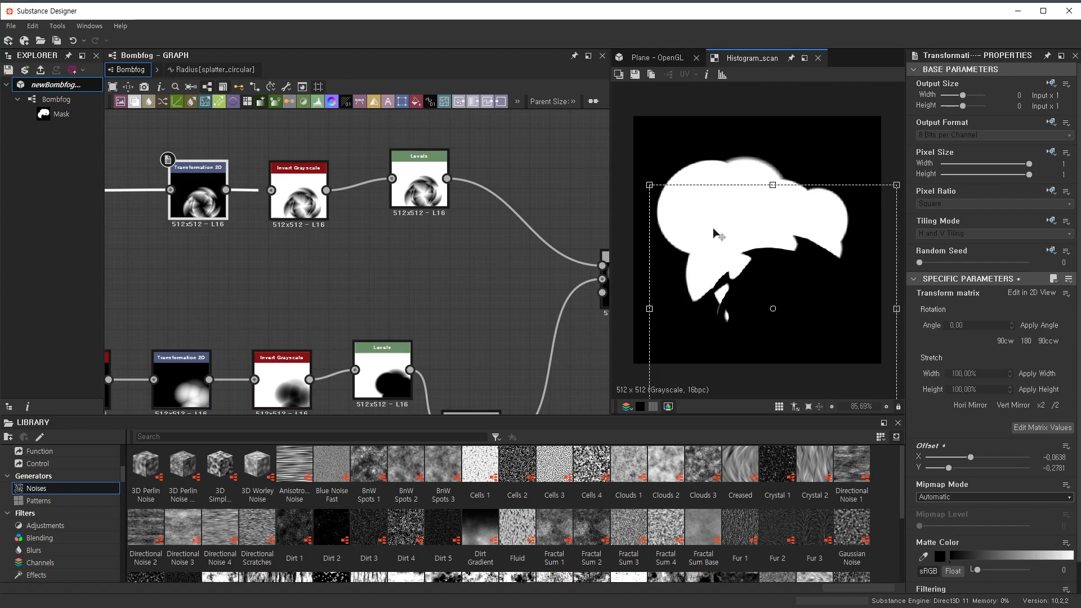
- Adjust the crescent chain's Splatter Circular to Ring Rotation 22 degrees, Pattern Rotation Random 0.09 and Pattern Rotation 28 degrees
{"action": "scroll", "coordinate": [293, 252], "scroll_direction": "down", "scroll_amount": 1}
{"action": "middle_click_drag", "start_coordinate": [295, 251], "coordinate": [482, 256]}
{"action": "scroll", "coordinate": [310, 235], "scroll_direction": "up", "scroll_amount": 3}
{"action": "left_click_drag", "start_coordinate": [298, 193], "coordinate": [299, 207]}
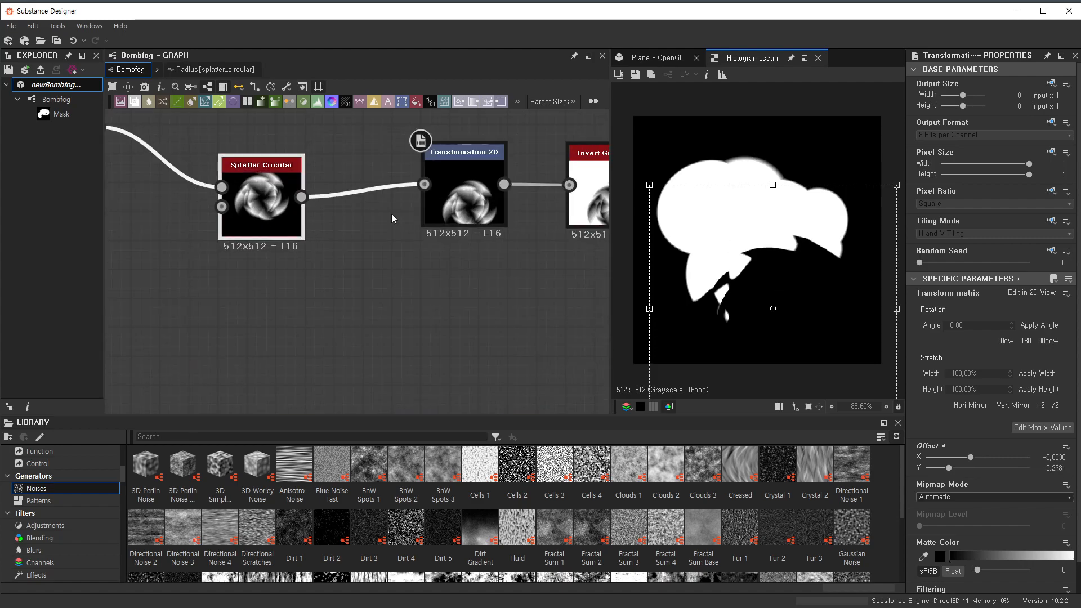
{"action": "scroll", "coordinate": [999, 257], "scroll_direction": "down", "scroll_amount": 15}
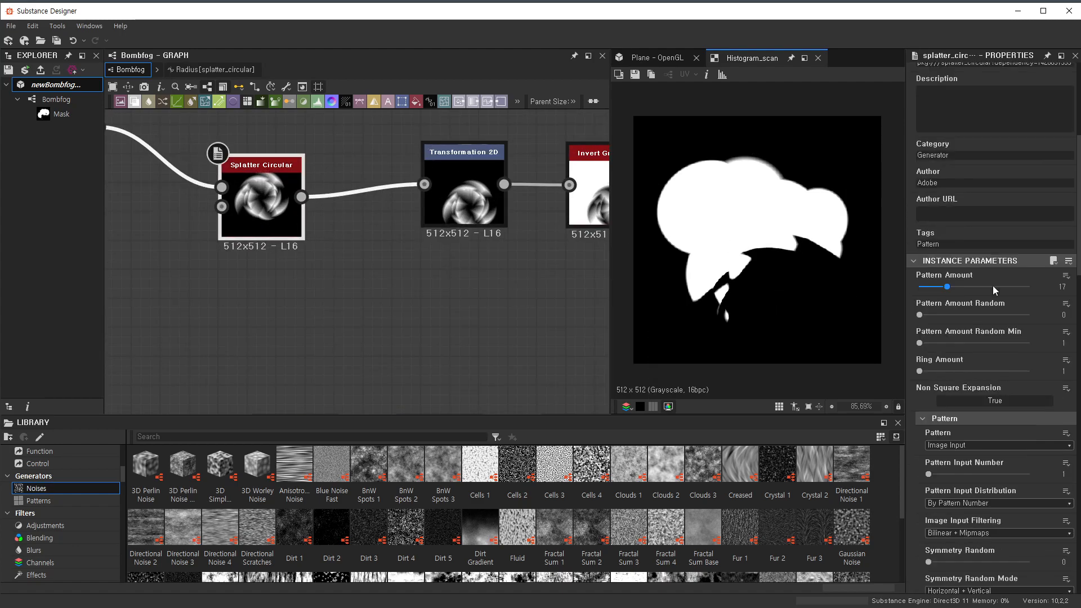
{"action": "scroll", "coordinate": [997, 304], "scroll_direction": "down", "scroll_amount": 15}
{"action": "left_click_drag", "start_coordinate": [995, 319], "coordinate": [996, 327]}
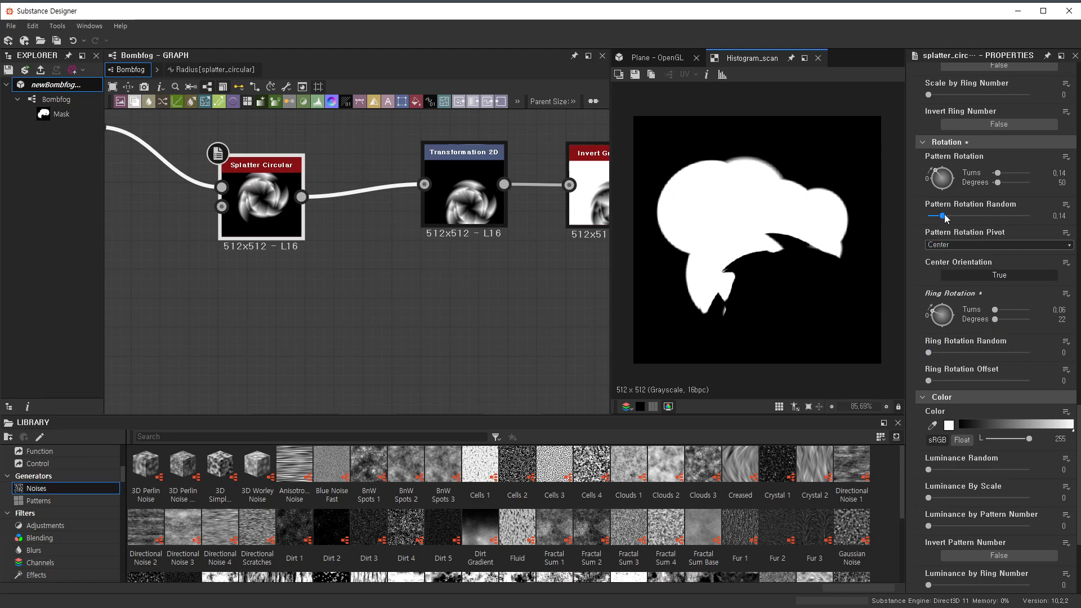
{"action": "left_click_drag", "start_coordinate": [944, 218], "coordinate": [940, 222]}
{"action": "left_click_drag", "start_coordinate": [999, 190], "coordinate": [998, 191]}
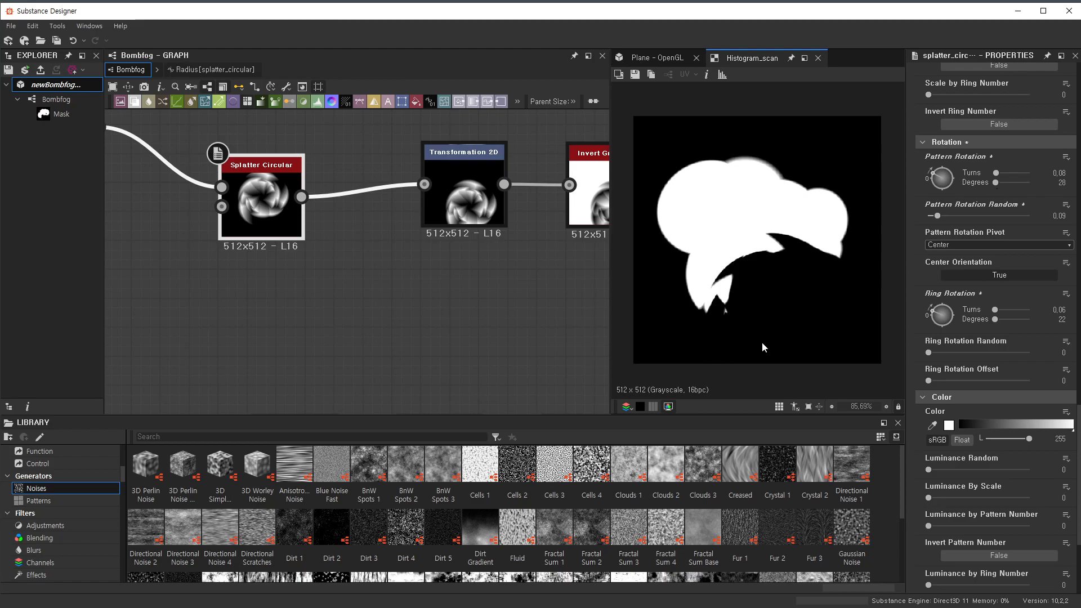
- Rotate the crescent chain's Transformation 2D slightly counter-clockwise and shift it to an offset of about X -0.0885, Y -0.2848
{"action": "scroll", "coordinate": [761, 347], "scroll_direction": "down", "scroll_amount": 1}
{"action": "left_click", "coordinate": [491, 237]}
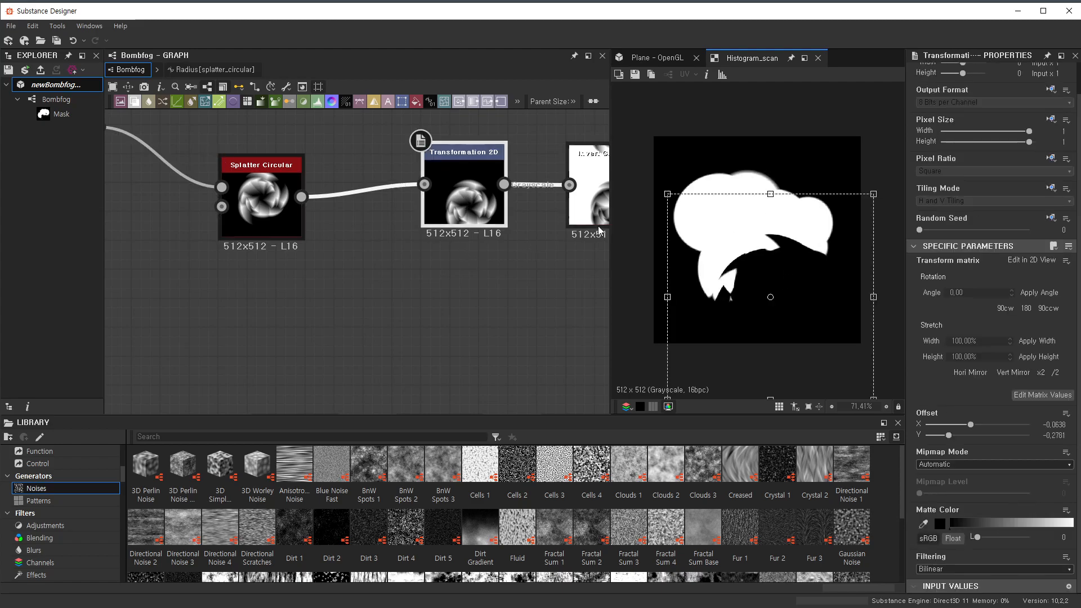
{"action": "scroll", "coordinate": [762, 273], "scroll_direction": "down", "scroll_amount": 2}
{"action": "left_click_drag", "start_coordinate": [854, 284], "coordinate": [830, 149]}
{"action": "scroll", "coordinate": [767, 262], "scroll_direction": "up", "scroll_amount": 3}
{"action": "mouse_move", "coordinate": [767, 263]}
{"action": "left_mouse_down"}
{"action": "mouse_move", "coordinate": [787, 265]}
{"action": "mouse_move", "coordinate": [778, 261]}
{"action": "left_mouse_up"}
{"action": "scroll", "coordinate": [784, 265], "scroll_direction": "up", "scroll_amount": 1}
{"action": "left_click_drag", "start_coordinate": [843, 130], "coordinate": [891, 293]}
{"action": "scroll", "coordinate": [782, 277], "scroll_direction": "down", "scroll_amount": 4}
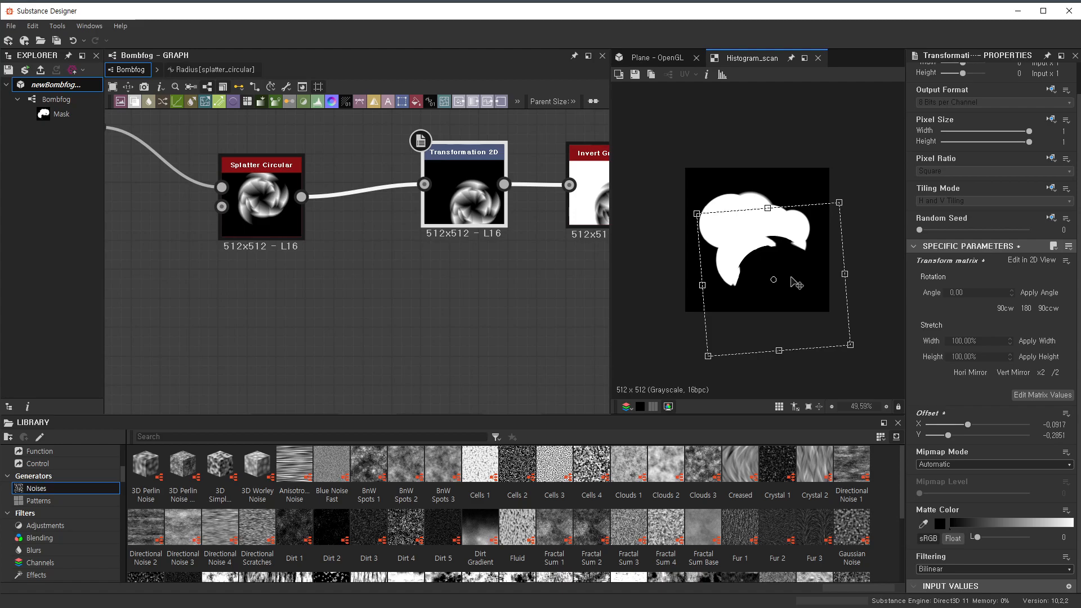
{"action": "scroll", "coordinate": [481, 270], "scroll_direction": "down", "scroll_amount": 3}
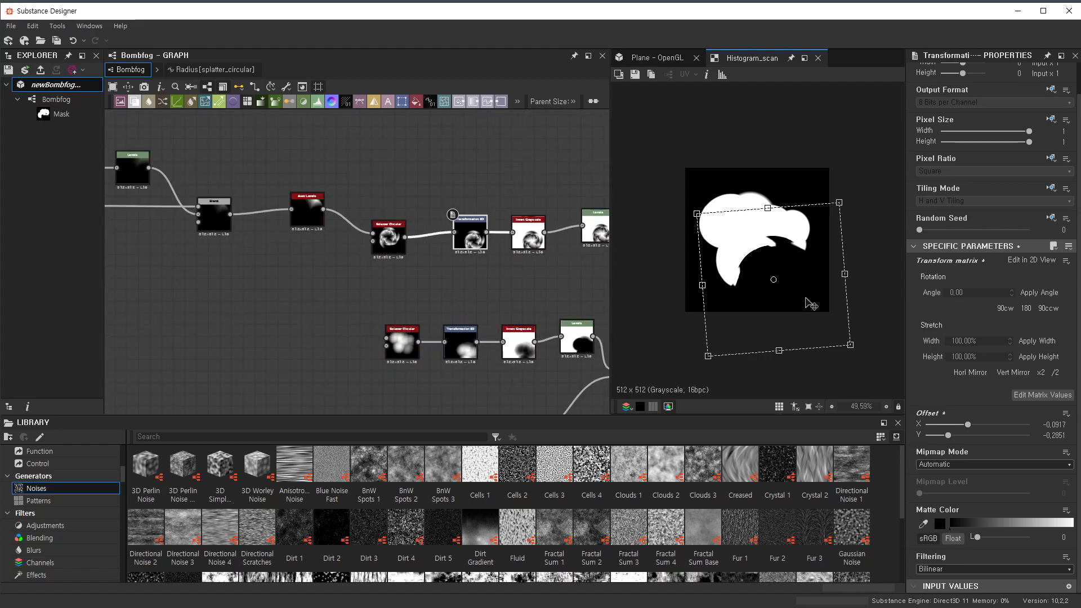
{"action": "scroll", "coordinate": [814, 304], "scroll_direction": "up", "scroll_amount": 4}
{"action": "left_click_drag", "start_coordinate": [826, 304], "coordinate": [823, 301]}
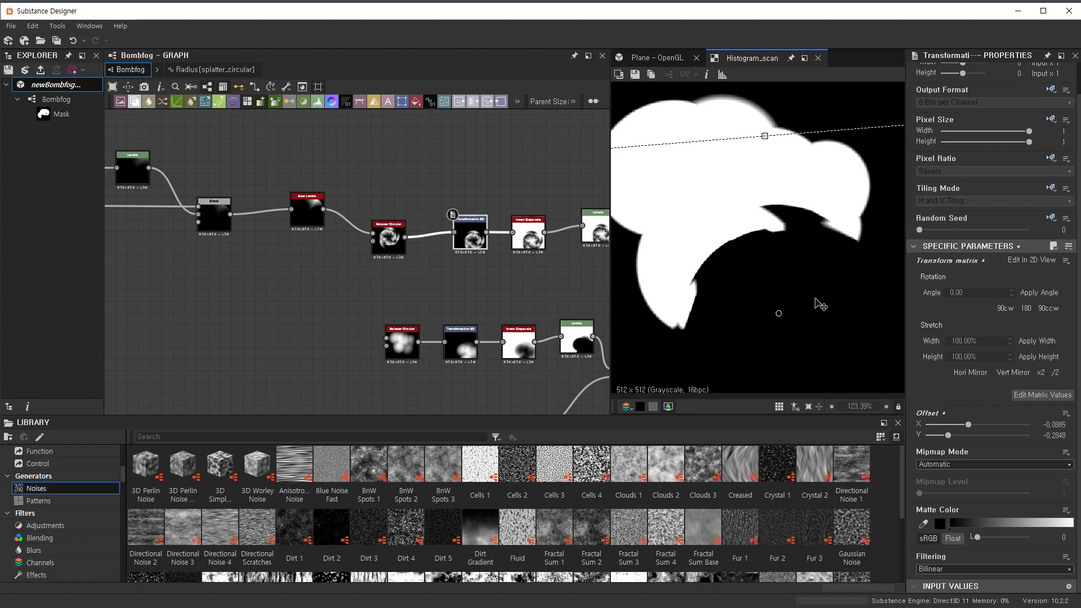
- Compare the original MainShape Blend with the rebuilt Blend joining the crescent and cloud chains, previewing the rebuilt one in the 2D view
{"action": "scroll", "coordinate": [405, 254], "scroll_direction": "down", "scroll_amount": 6}
{"action": "scroll", "coordinate": [530, 131], "scroll_direction": "up", "scroll_amount": 1}
{"action": "scroll", "coordinate": [524, 235], "scroll_direction": "down", "scroll_amount": 2}
{"action": "middle_click_drag", "start_coordinate": [524, 235], "coordinate": [442, 282]}
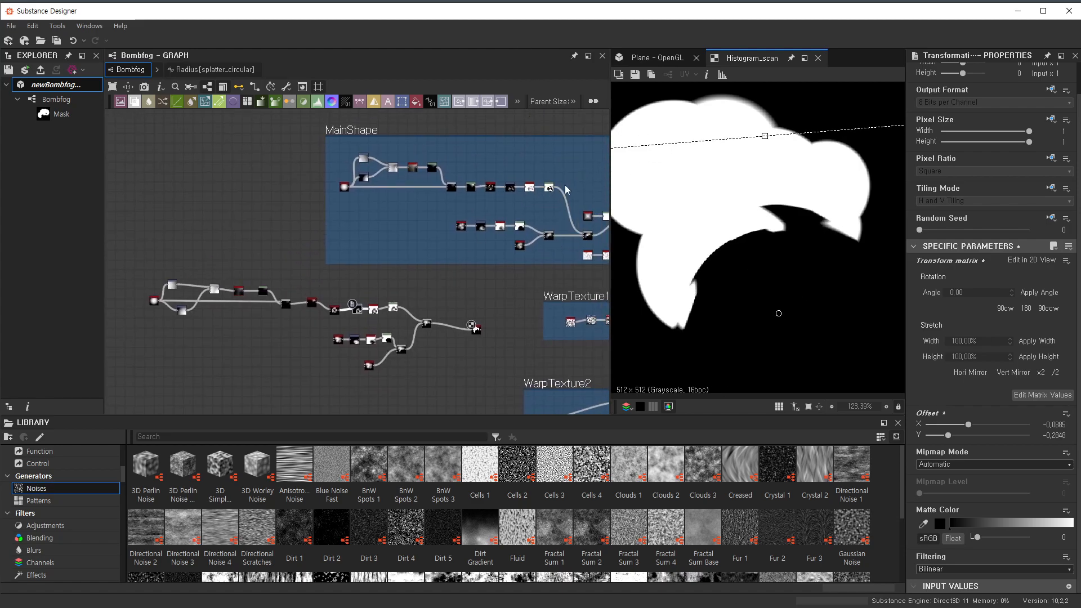
{"action": "scroll", "coordinate": [420, 322], "scroll_direction": "up", "scroll_amount": 6}
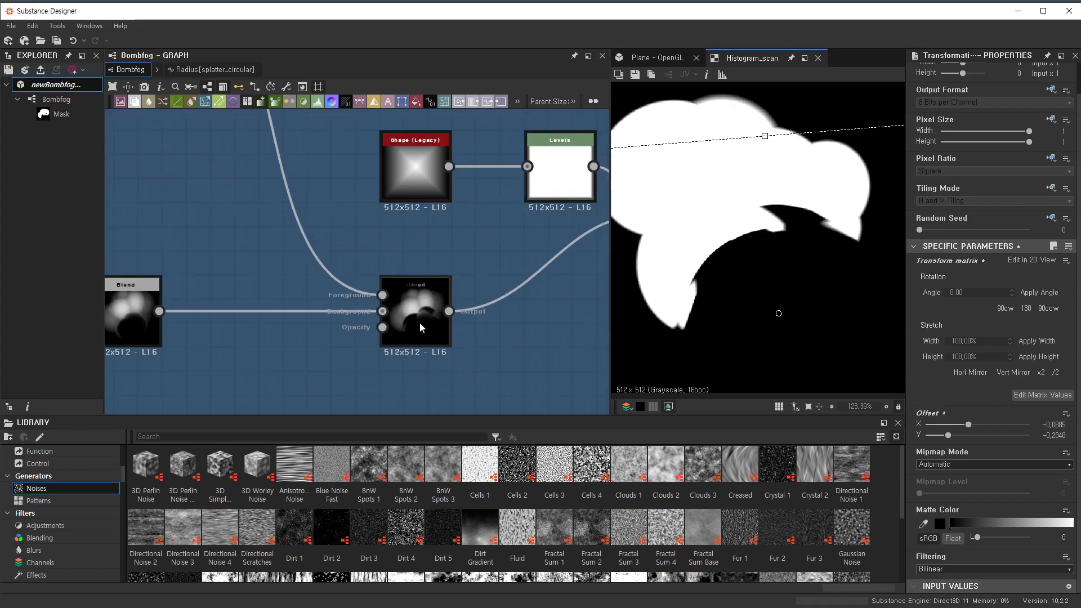
{"action": "scroll", "coordinate": [454, 276], "scroll_direction": "down", "scroll_amount": 6}
{"action": "middle_click_drag", "start_coordinate": [521, 389], "coordinate": [594, 224]}
{"action": "middle_click_drag", "start_coordinate": [316, 410], "coordinate": [416, 273]}
{"action": "scroll", "coordinate": [416, 273], "scroll_direction": "up", "scroll_amount": 3}
{"action": "scroll", "coordinate": [416, 276], "scroll_direction": "up", "scroll_amount": 3}
{"action": "double_click", "coordinate": [442, 243]}
{"action": "scroll", "coordinate": [438, 245], "scroll_direction": "down", "scroll_amount": 3}
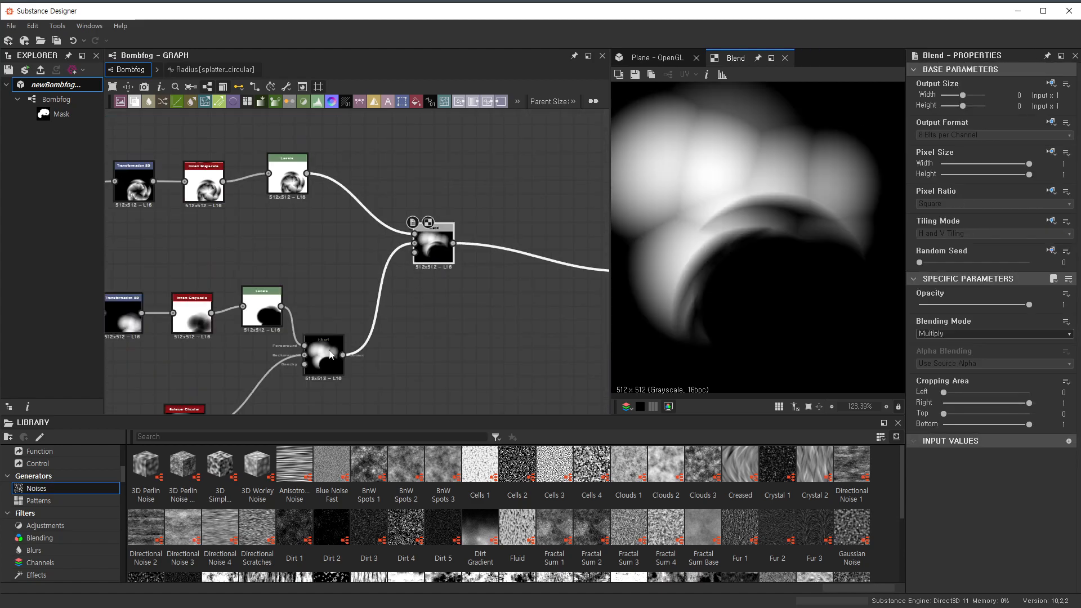
- Lower the Histogram Scan node's position to 0.75 and its contrast to 0.81
{"action": "scroll", "coordinate": [326, 358], "scroll_direction": "up", "scroll_amount": 3}
{"action": "double_click", "coordinate": [341, 349]}
{"action": "double_click", "coordinate": [520, 170]}
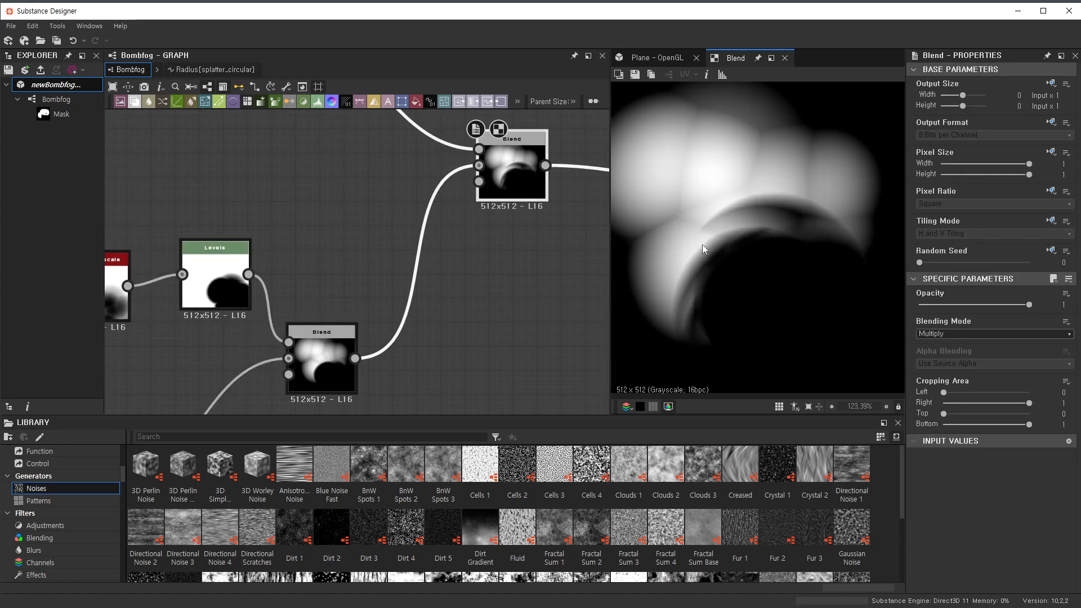
{"action": "scroll", "coordinate": [395, 270], "scroll_direction": "down", "scroll_amount": 3}
{"action": "scroll", "coordinate": [388, 279], "scroll_direction": "up", "scroll_amount": 5}
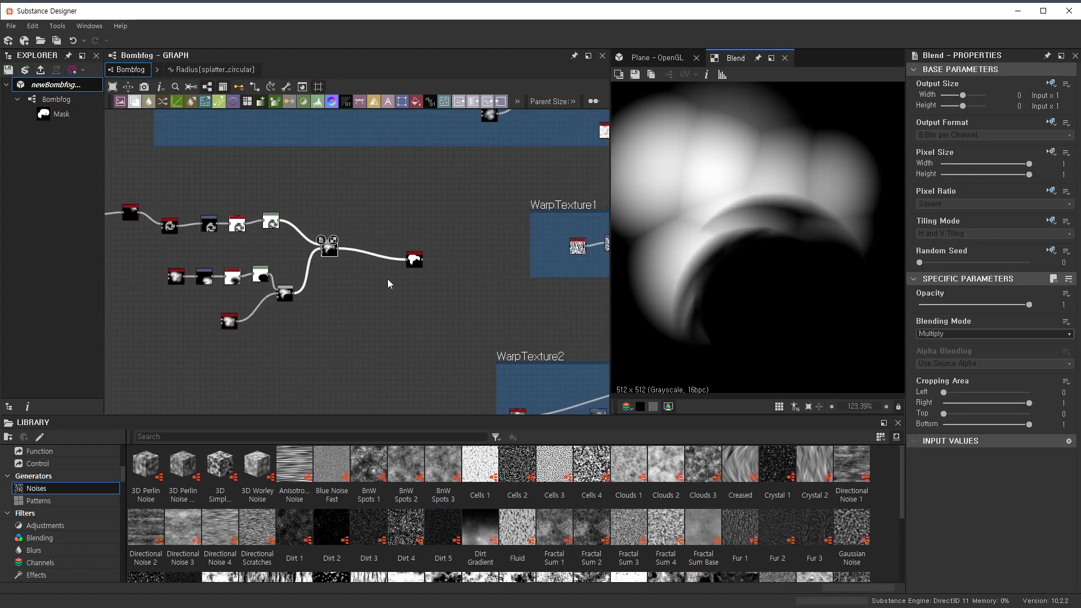
{"action": "left_click", "coordinate": [423, 218]}
{"action": "double_click", "coordinate": [423, 218]}
{"action": "scroll", "coordinate": [1019, 538], "scroll_direction": "down", "scroll_amount": 1}
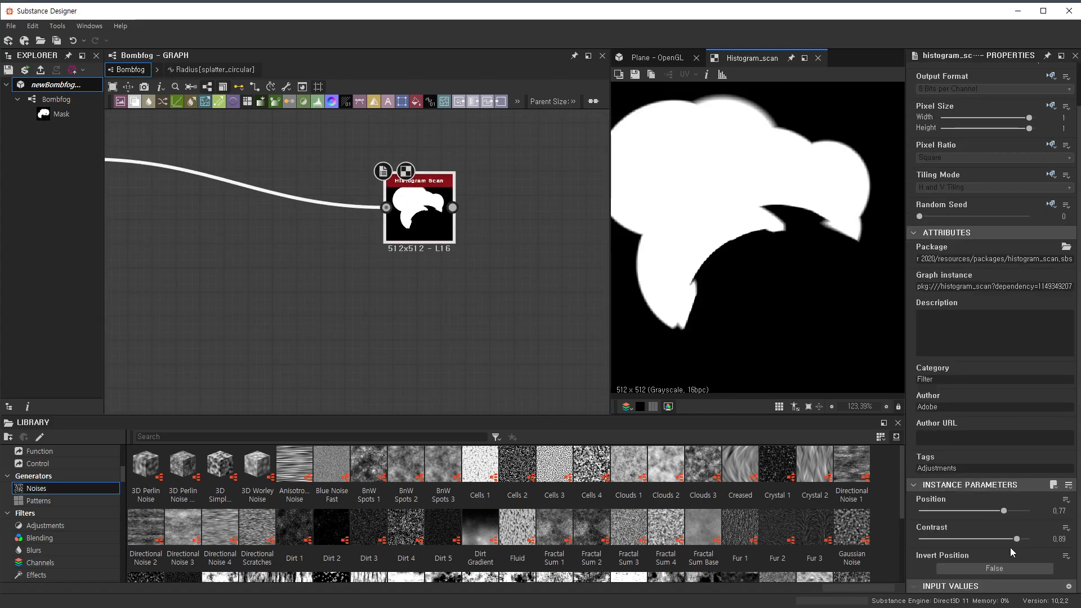
{"action": "left_click_drag", "start_coordinate": [1013, 545], "coordinate": [1001, 519]}
- Compare the lower branch's final Blend with the MainShape group's Blend nodes, including the Min (Darken) Blend and its Shape and Levels inputs
{"action": "scroll", "coordinate": [259, 239], "scroll_direction": "down", "scroll_amount": 8}
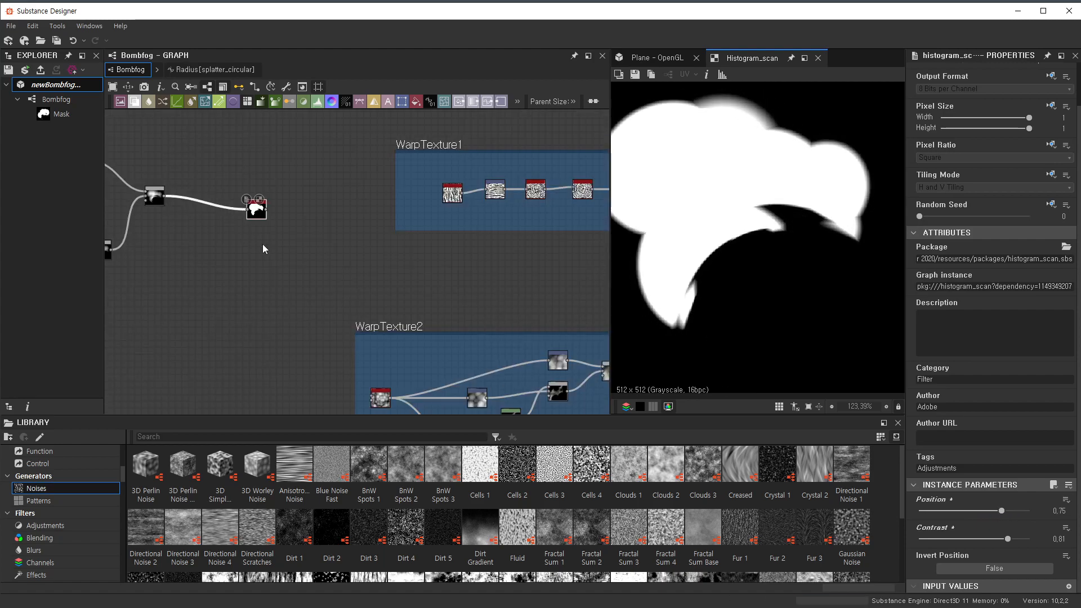
{"action": "middle_click_drag", "start_coordinate": [361, 293], "coordinate": [535, 314]}
{"action": "middle_click_drag", "start_coordinate": [399, 242], "coordinate": [510, 353]}
{"action": "scroll", "coordinate": [501, 338], "scroll_direction": "down", "scroll_amount": 3}
{"action": "middle_click_drag", "start_coordinate": [471, 314], "coordinate": [350, 305]}
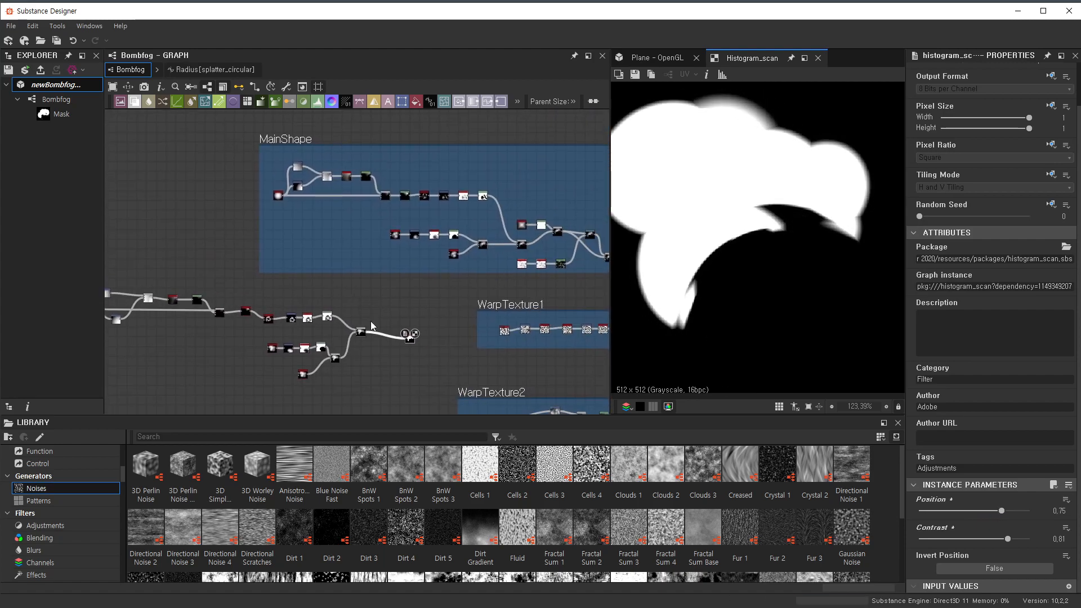
{"action": "scroll", "coordinate": [360, 340], "scroll_direction": "up", "scroll_amount": 6}
{"action": "scroll", "coordinate": [393, 353], "scroll_direction": "up", "scroll_amount": 1}
{"action": "double_click", "coordinate": [398, 298]}
{"action": "scroll", "coordinate": [475, 247], "scroll_direction": "down", "scroll_amount": 5}
{"action": "middle_click_drag", "start_coordinate": [551, 234], "coordinate": [323, 342]}
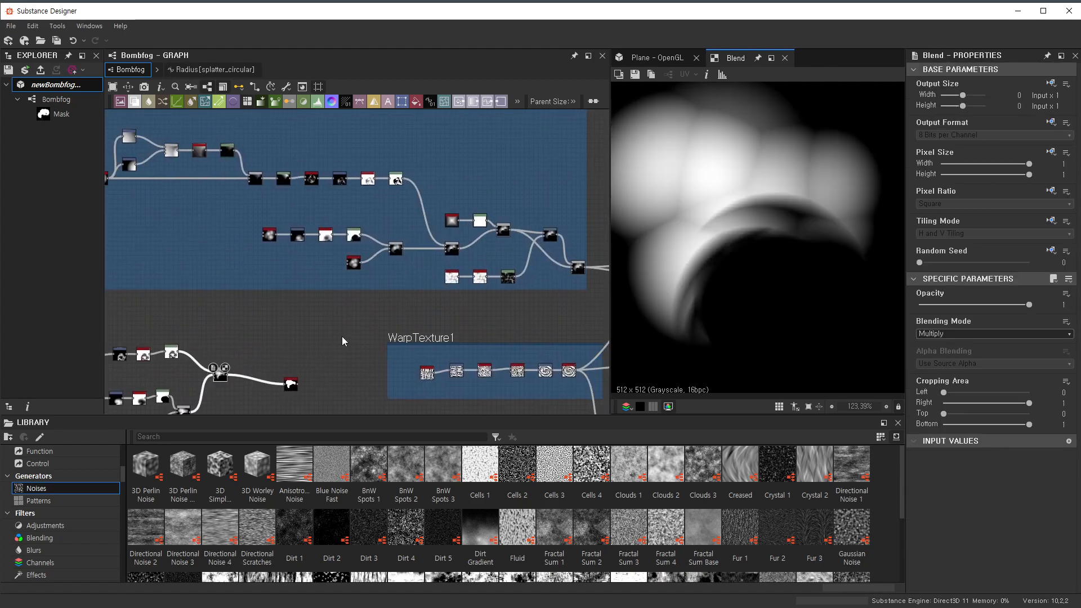
{"action": "scroll", "coordinate": [472, 261], "scroll_direction": "up", "scroll_amount": 4}
{"action": "middle_click_drag", "start_coordinate": [473, 261], "coordinate": [431, 252]}
{"action": "scroll", "coordinate": [432, 253], "scroll_direction": "up", "scroll_amount": 1}
{"action": "double_click", "coordinate": [377, 233]}
{"action": "middle_click_drag", "start_coordinate": [491, 231], "coordinate": [458, 299]}
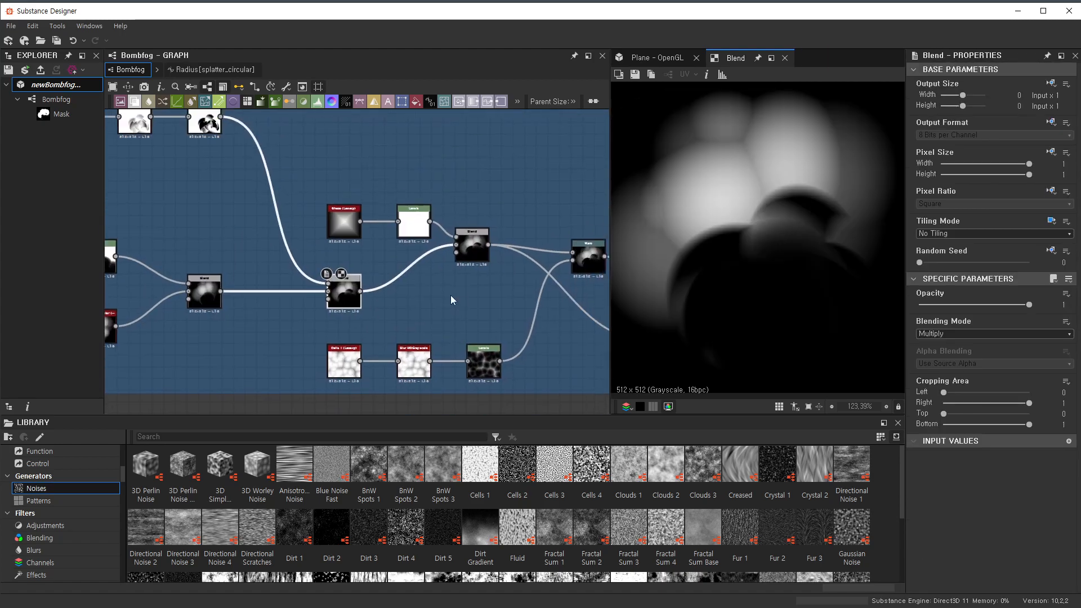
{"action": "scroll", "coordinate": [356, 217], "scroll_direction": "up", "scroll_amount": 3}
{"action": "left_click", "coordinate": [567, 280]}
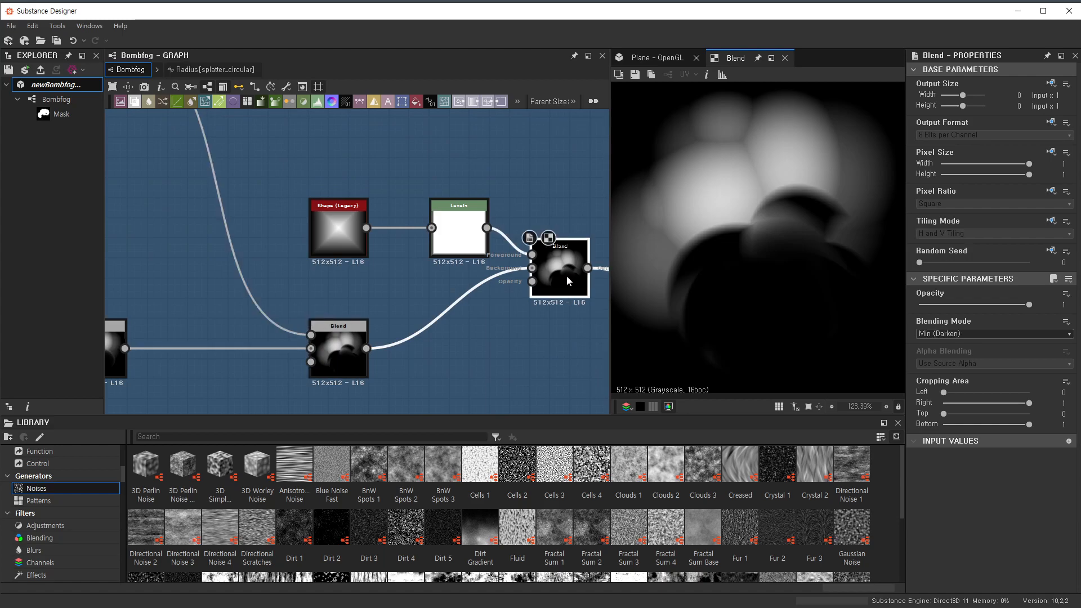
{"action": "scroll", "coordinate": [366, 236], "scroll_direction": "down", "scroll_amount": 2}
{"action": "scroll", "coordinate": [439, 230], "scroll_direction": "up", "scroll_amount": 3}
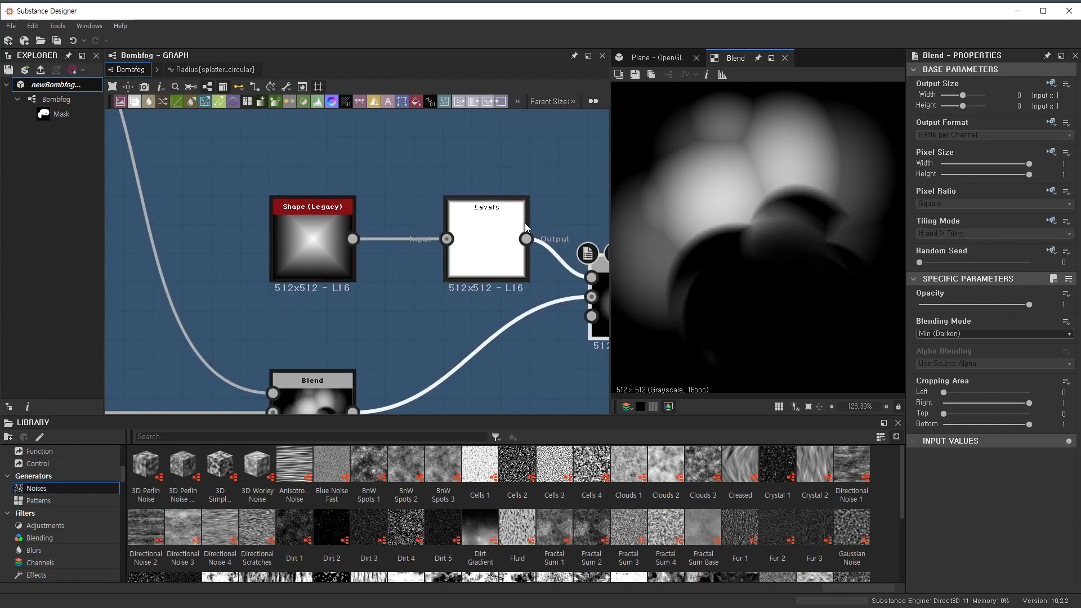
- Add a Shape node above the Histogram Scan and set its pattern to Pyramid
{"action": "scroll", "coordinate": [351, 322], "scroll_direction": "down", "scroll_amount": 3}
{"action": "scroll", "coordinate": [338, 322], "scroll_direction": "down", "scroll_amount": 5}
{"action": "middle_click_drag", "start_coordinate": [359, 265], "coordinate": [428, 197]}
{"action": "scroll", "coordinate": [428, 197], "scroll_direction": "down", "scroll_amount": 2}
{"action": "middle_click_drag", "start_coordinate": [237, 318], "coordinate": [311, 264]}
{"action": "scroll", "coordinate": [309, 305], "scroll_direction": "up", "scroll_amount": 2}
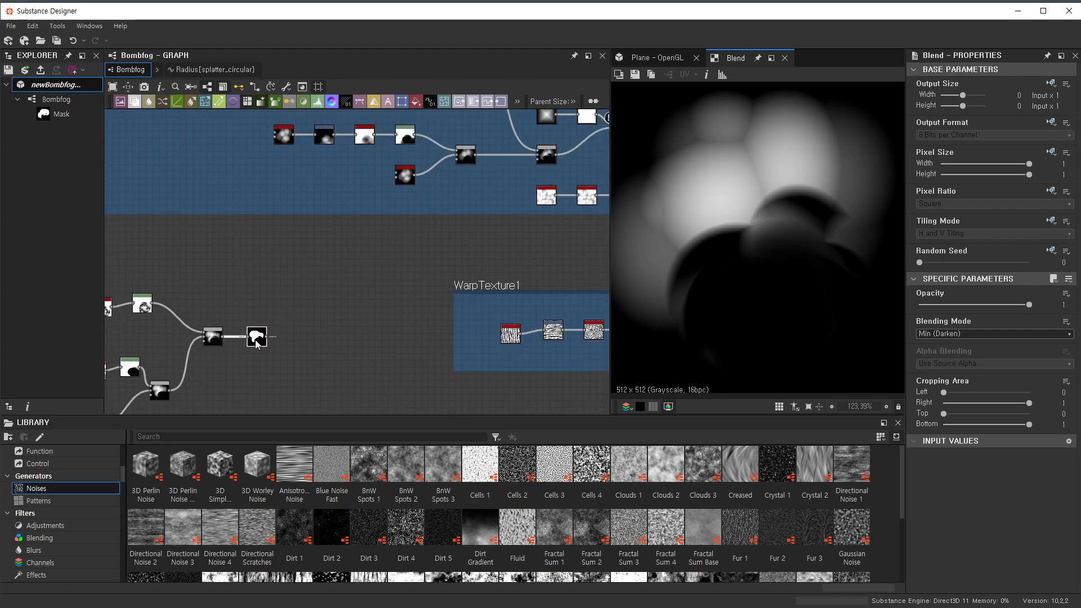
{"action": "scroll", "coordinate": [350, 299], "scroll_direction": "down", "scroll_amount": 2}
{"action": "scroll", "coordinate": [273, 307], "scroll_direction": "up", "scroll_amount": 3}
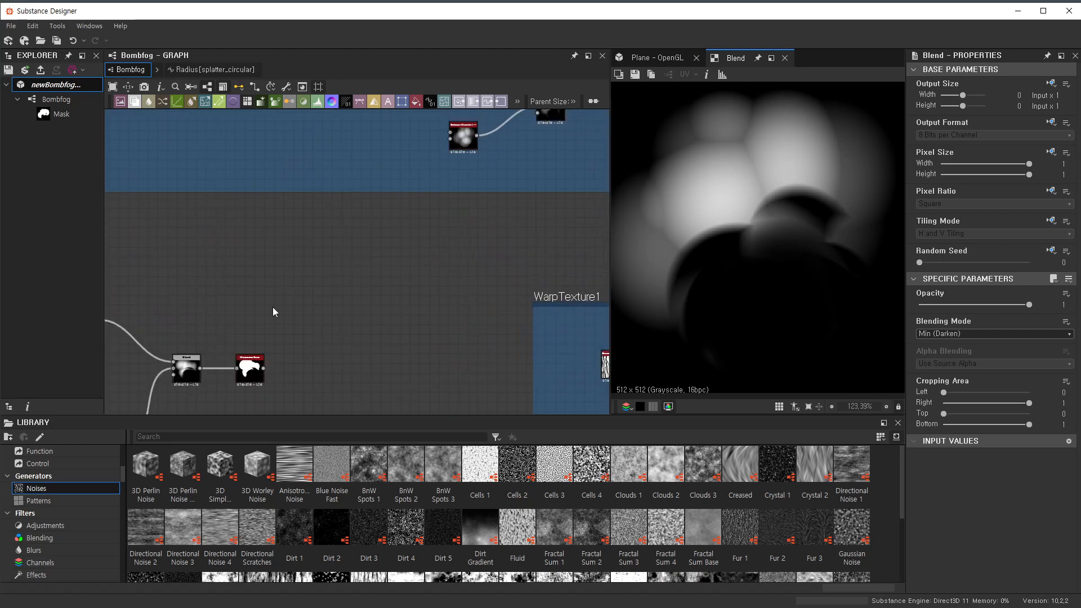
{"action": "key", "text": "space"}
{"action": "type", "text": "sha"}
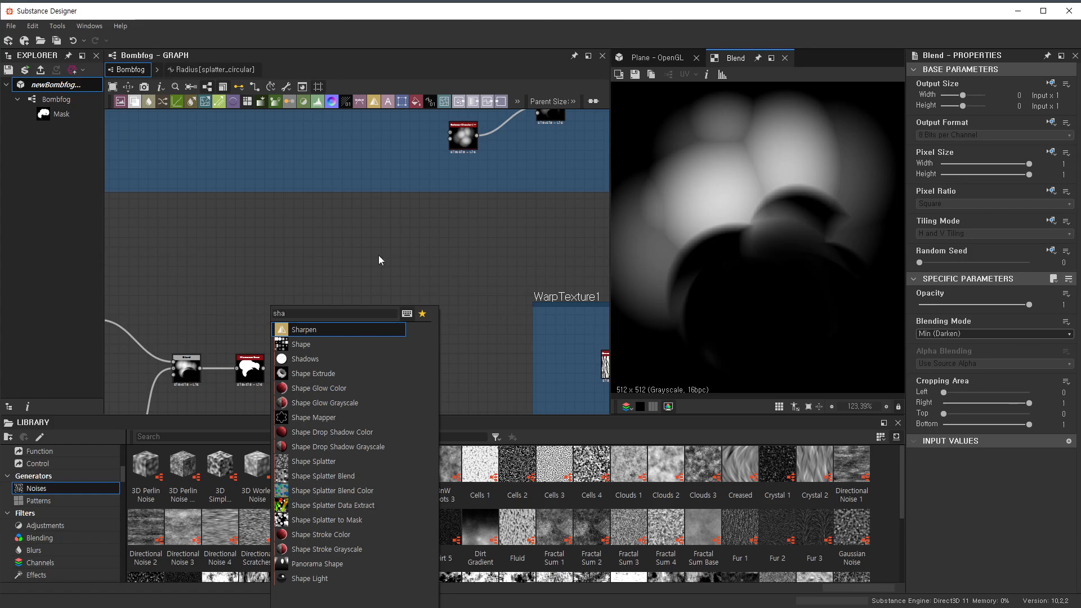
{"action": "left_click", "coordinate": [303, 344]}
{"action": "scroll", "coordinate": [997, 411], "scroll_direction": "down", "scroll_amount": 4}
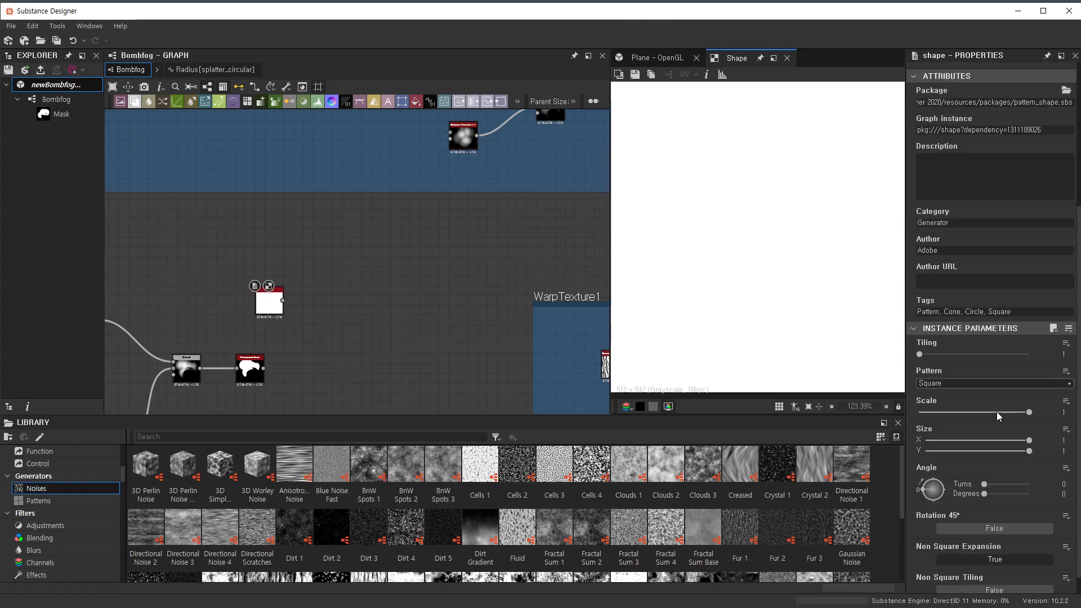
{"action": "left_click", "coordinate": [972, 384]}
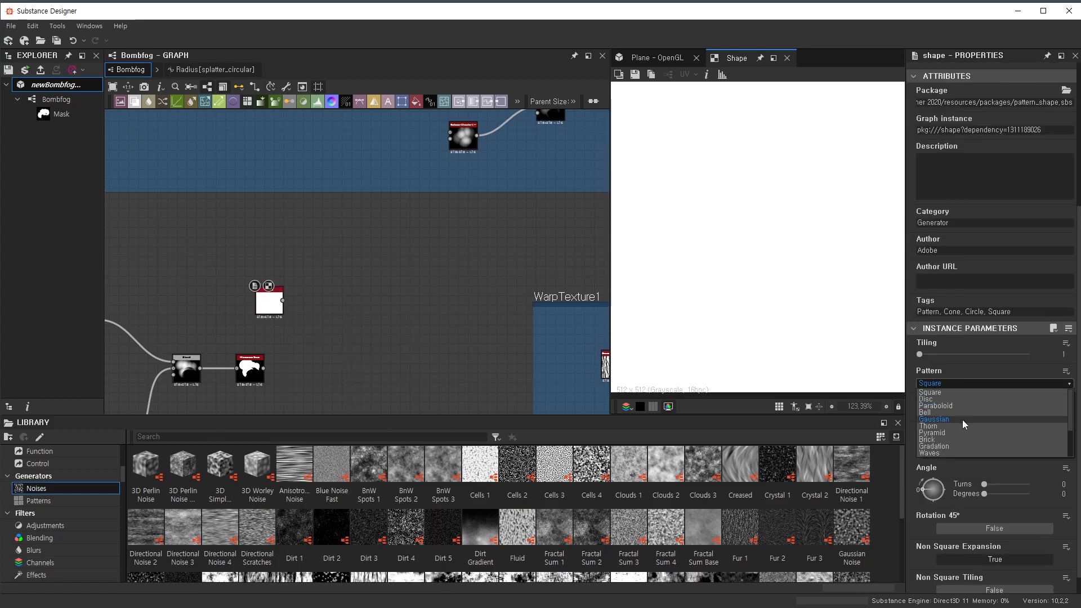
{"action": "left_click", "coordinate": [958, 433]}
- Add a Levels node after the Shape and lower its input white point close to black, leaving a narrow dark border
{"action": "scroll", "coordinate": [302, 297], "scroll_direction": "up", "scroll_amount": 3}
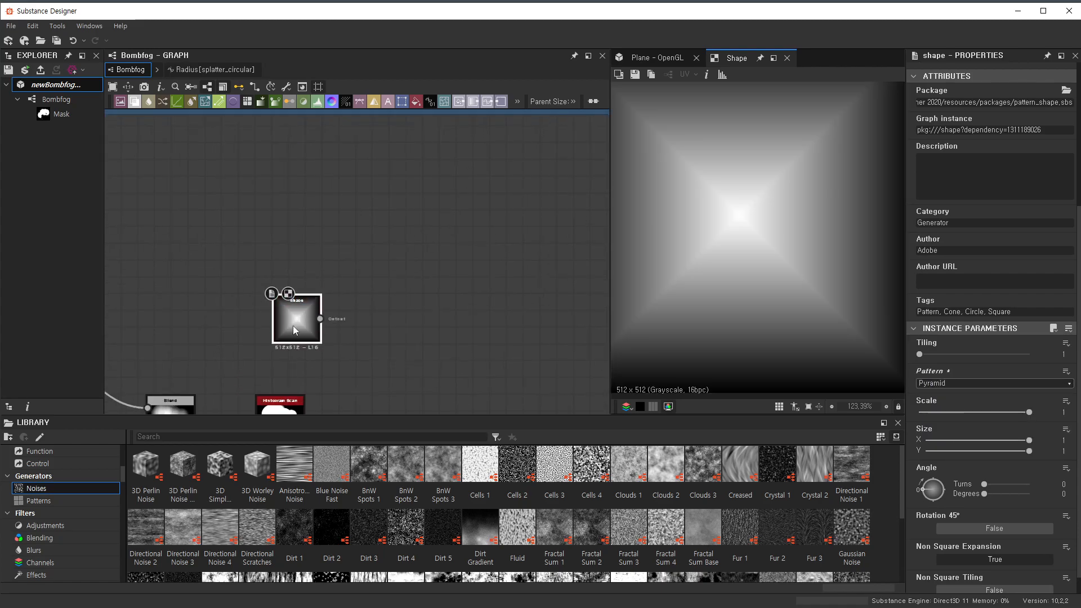
{"action": "key", "text": "space"}
{"action": "key", "text": "Return"}
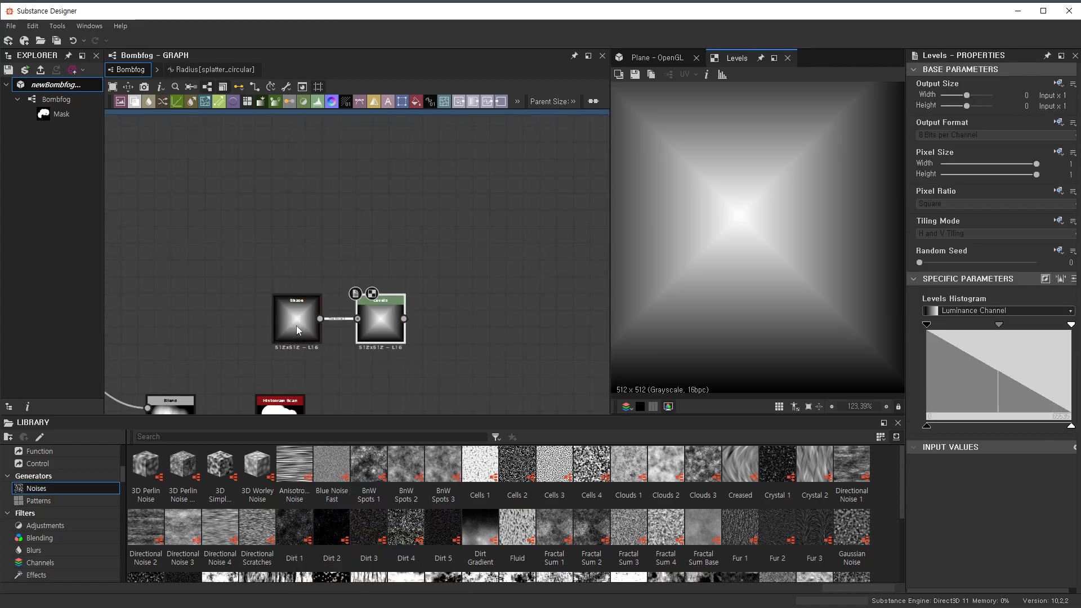
{"action": "left_click_drag", "start_coordinate": [1072, 326], "coordinate": [950, 326]}
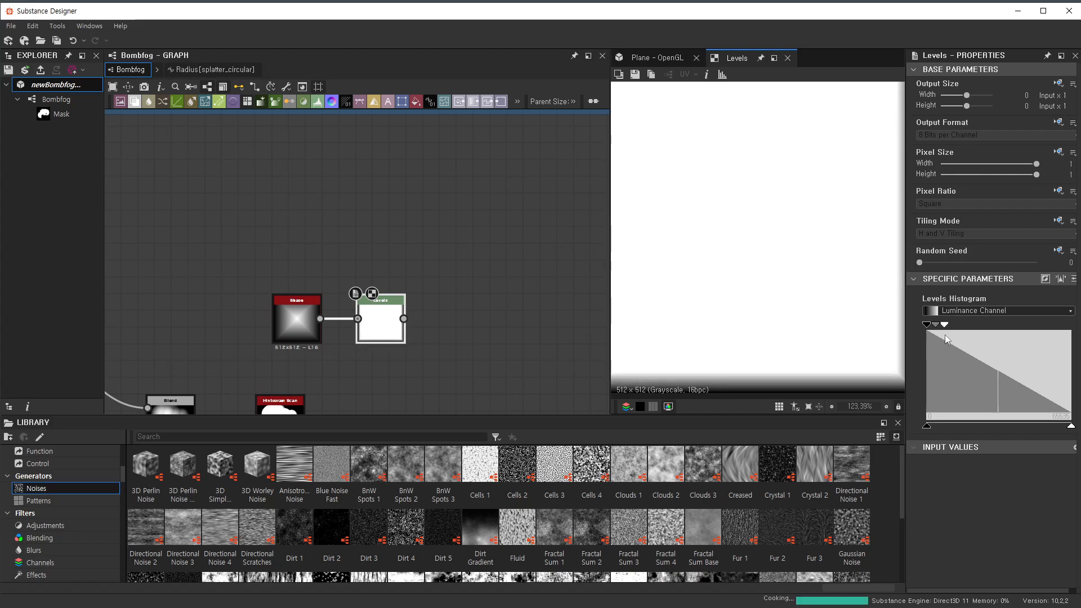
{"action": "scroll", "coordinate": [814, 302], "scroll_direction": "down", "scroll_amount": 2}
{"action": "scroll", "coordinate": [450, 285], "scroll_direction": "down", "scroll_amount": 1}
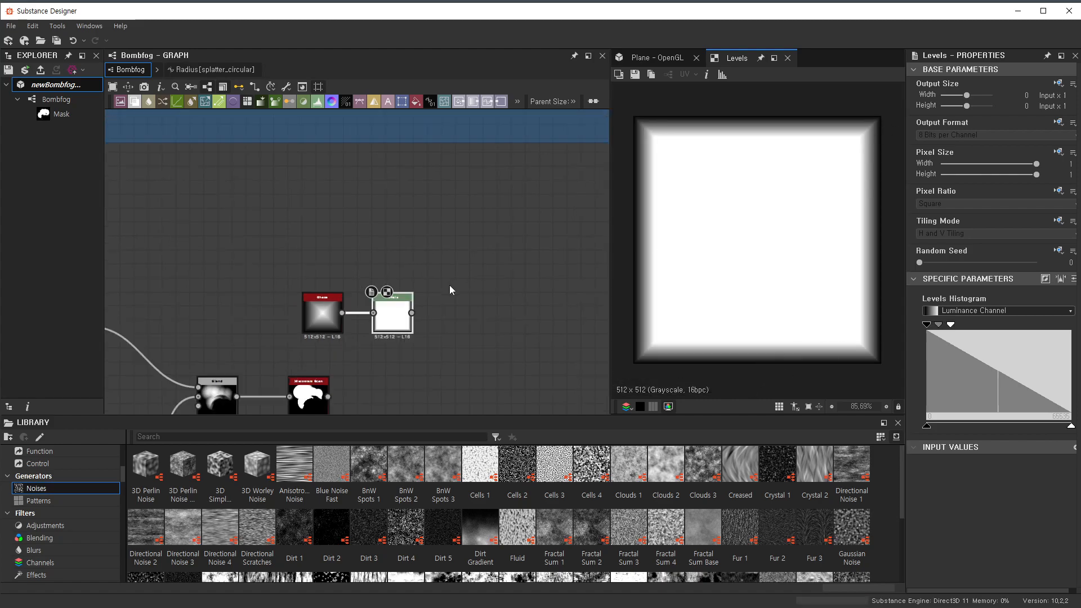
- Place the Shape and Levels nodes above the final Blend and move the Histogram Scan farther away from it
{"action": "middle_click_drag", "start_coordinate": [393, 340], "coordinate": [448, 244]}
{"action": "left_click_drag", "start_coordinate": [435, 227], "coordinate": [268, 214]}
{"action": "left_click_drag", "start_coordinate": [362, 304], "coordinate": [544, 318]}
{"action": "scroll", "coordinate": [318, 294], "scroll_direction": "up", "scroll_amount": 2}
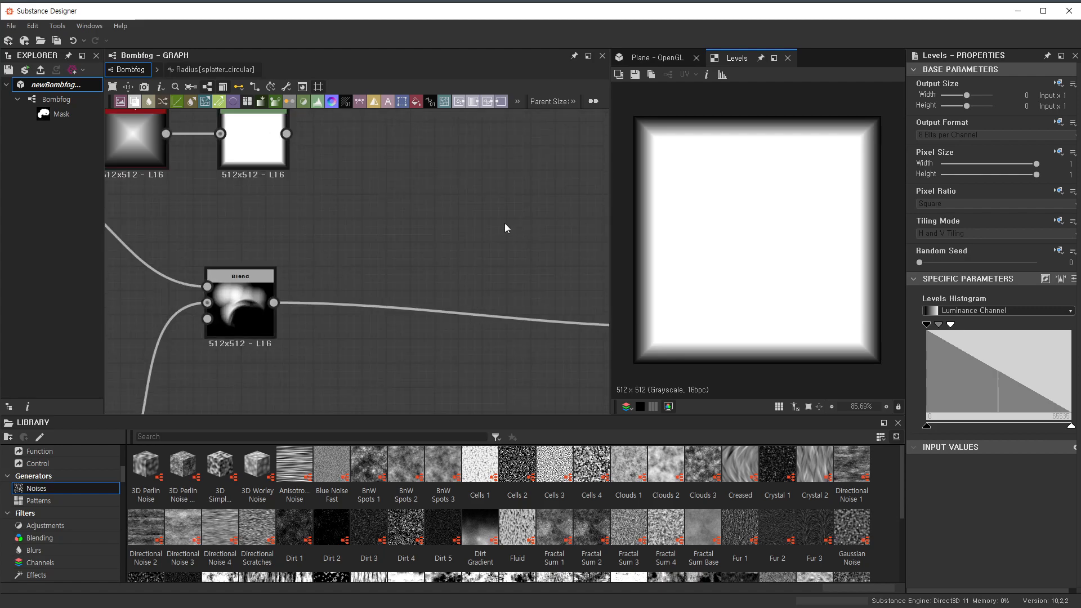
- Add a Multiply Blend node with the Levels output as foreground and the existing Blend's output as background
{"action": "key", "text": "space"}
{"action": "type", "text": "blend"}
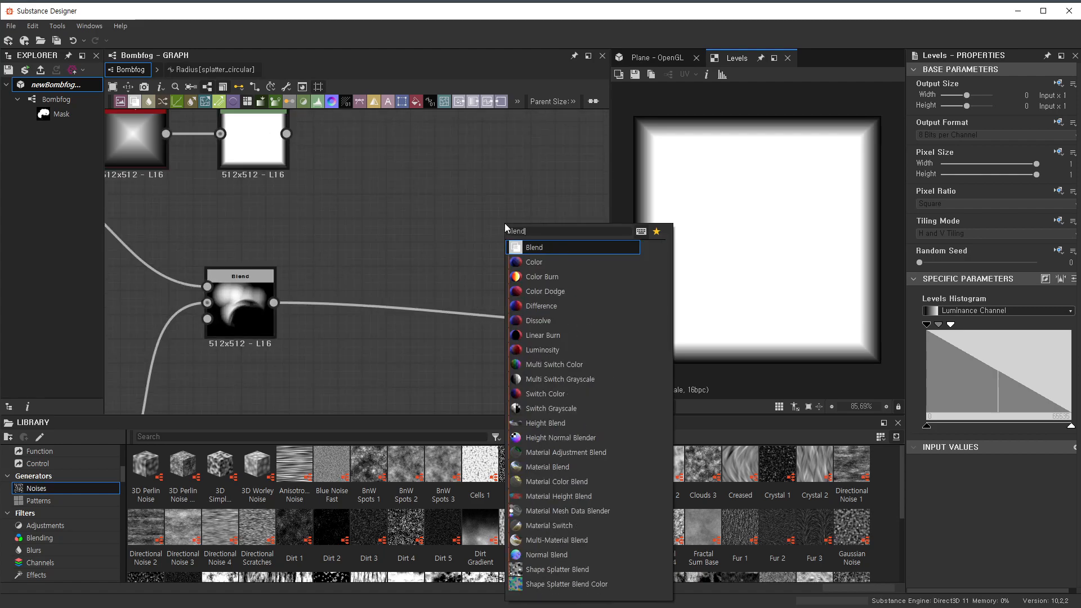
{"action": "left_click", "coordinate": [527, 249]}
{"action": "left_click_drag", "start_coordinate": [466, 228], "coordinate": [461, 214]}
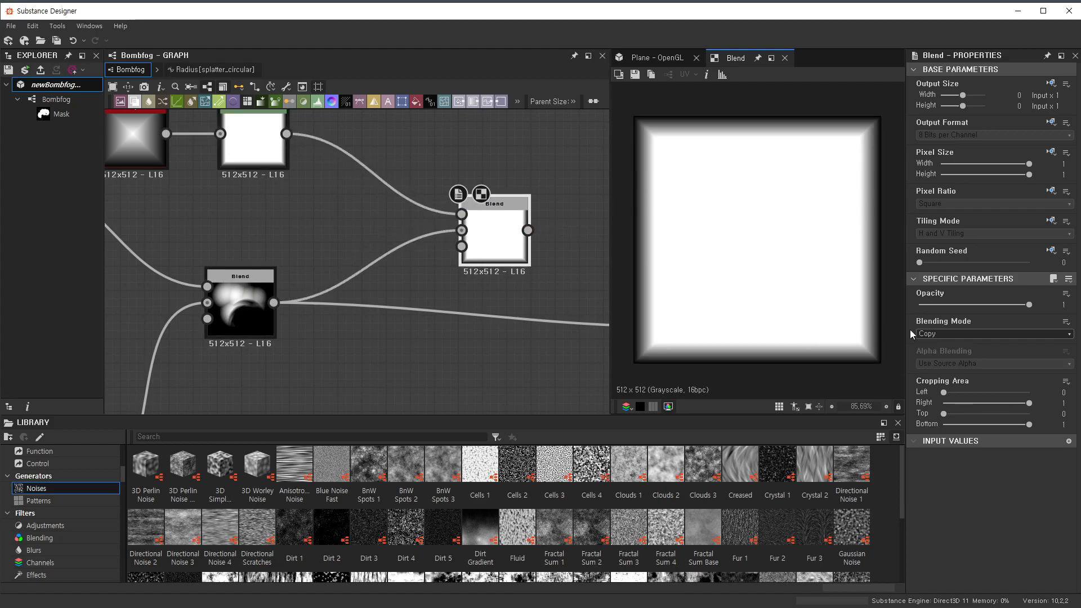
{"action": "left_click", "coordinate": [971, 334]}
{"action": "left_click", "coordinate": [957, 363]}
- Examine the cell noise branch in the MainShape group and browse the noise generators in the library
{"action": "scroll", "coordinate": [394, 254], "scroll_direction": "down", "scroll_amount": 10}
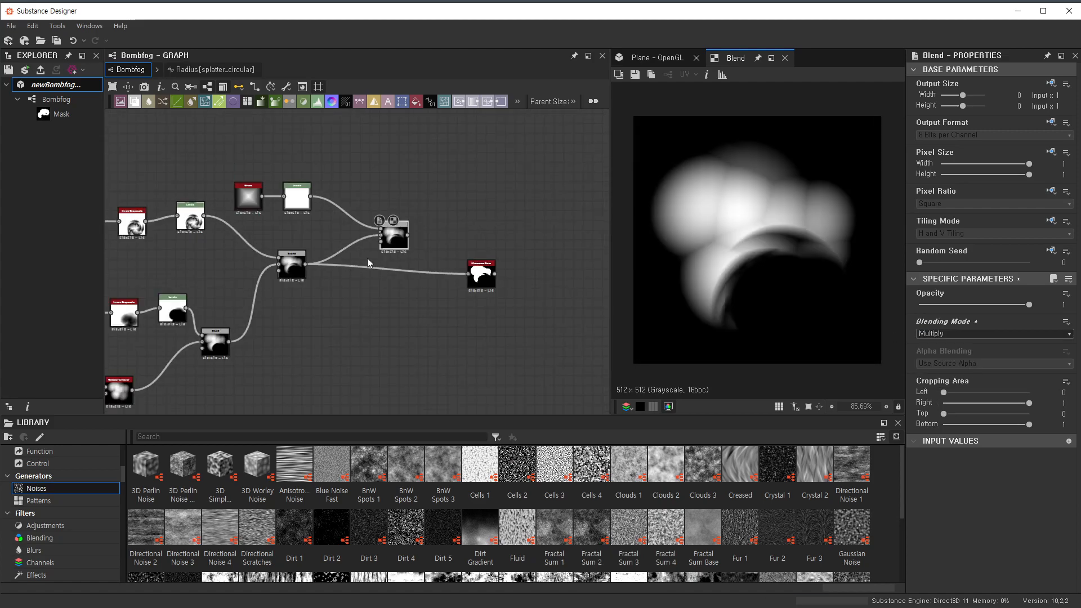
{"action": "scroll", "coordinate": [457, 246], "scroll_direction": "up", "scroll_amount": 3}
{"action": "scroll", "coordinate": [456, 246], "scroll_direction": "up", "scroll_amount": 8}
{"action": "scroll", "coordinate": [448, 258], "scroll_direction": "down", "scroll_amount": 6}
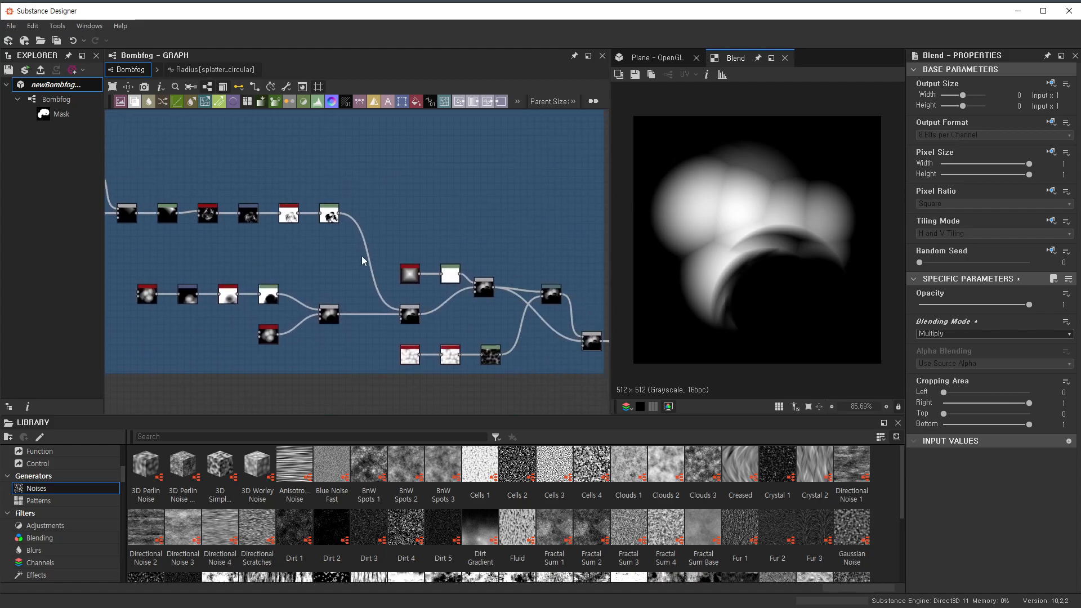
{"action": "scroll", "coordinate": [506, 294], "scroll_direction": "up", "scroll_amount": 3}
{"action": "scroll", "coordinate": [440, 335], "scroll_direction": "down", "scroll_amount": 5}
{"action": "scroll", "coordinate": [528, 339], "scroll_direction": "up", "scroll_amount": 5}
{"action": "scroll", "coordinate": [343, 343], "scroll_direction": "up", "scroll_amount": 2}
{"action": "scroll", "coordinate": [289, 372], "scroll_direction": "down", "scroll_amount": 3}
{"action": "scroll", "coordinate": [325, 361], "scroll_direction": "up", "scroll_amount": 6}
{"action": "scroll", "coordinate": [326, 334], "scroll_direction": "up", "scroll_amount": 1}
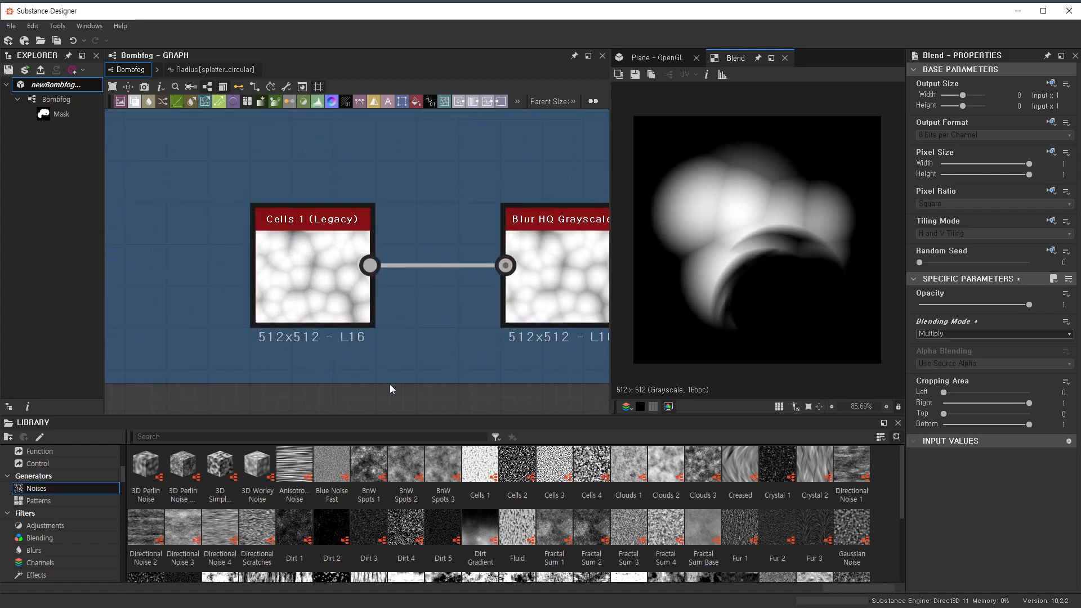
{"action": "scroll", "coordinate": [567, 542], "scroll_direction": "down", "scroll_amount": 2}
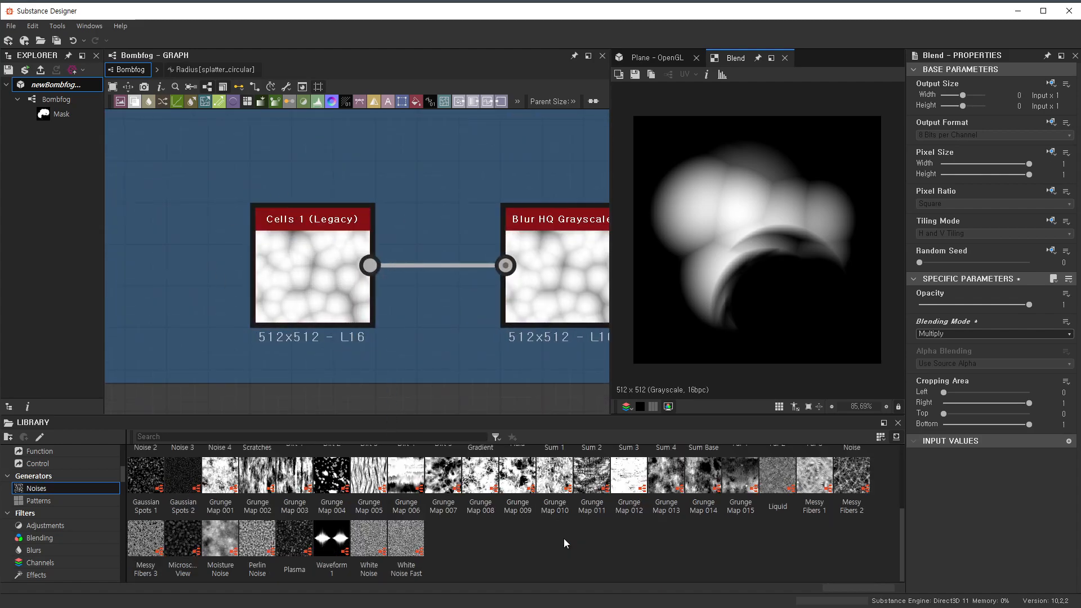
{"action": "scroll", "coordinate": [285, 379], "scroll_direction": "down", "scroll_amount": 5}
{"action": "scroll", "coordinate": [302, 308], "scroll_direction": "down", "scroll_amount": 4}
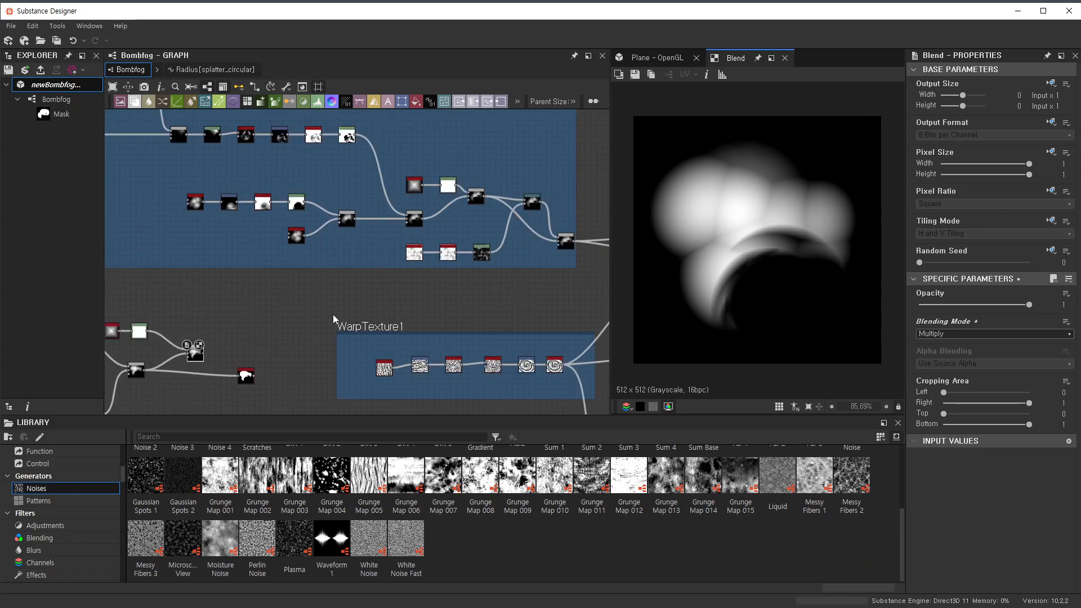
- Add a Cells 1 node below the new Blend and set its scale to 4
{"action": "middle_click_drag", "start_coordinate": [333, 314], "coordinate": [505, 232]}
{"action": "key", "text": "space"}
{"action": "type", "text": "cell"}
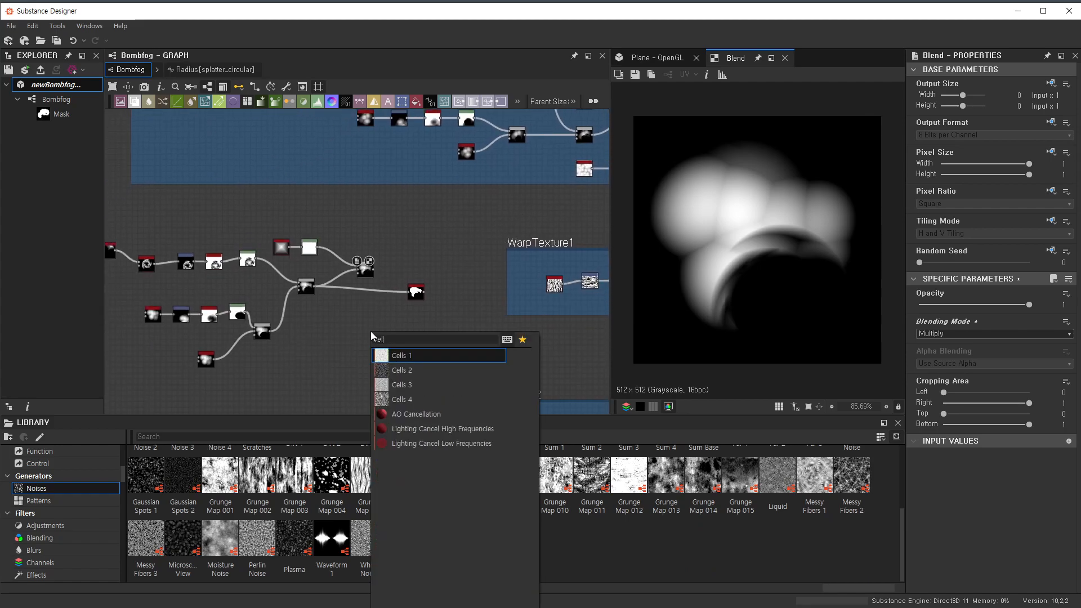
{"action": "left_click", "coordinate": [404, 361]}
{"action": "scroll", "coordinate": [348, 322], "scroll_direction": "up", "scroll_amount": 3}
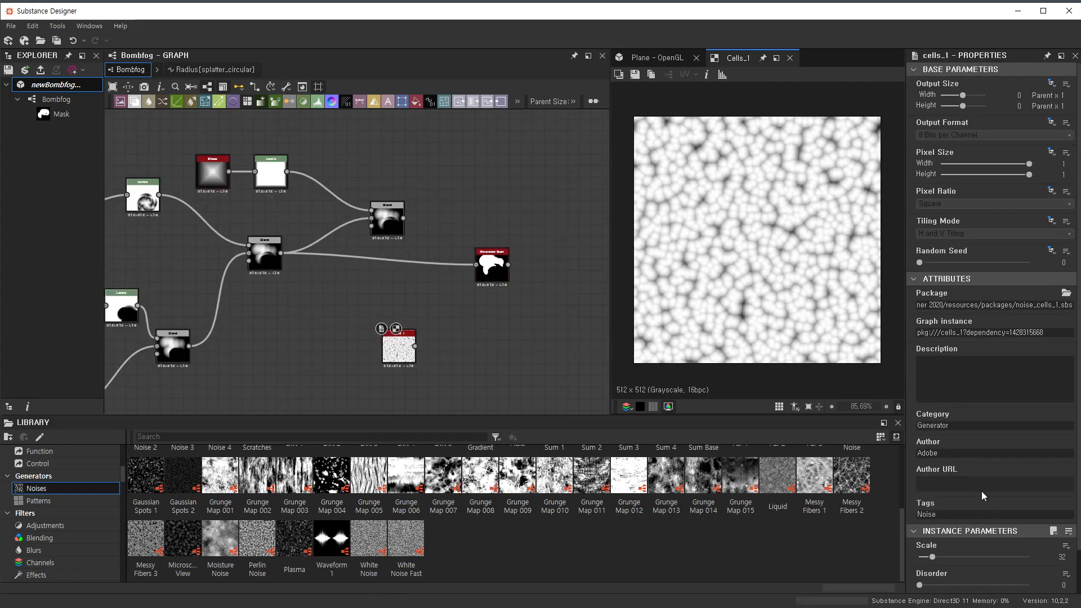
{"action": "mouse_move", "coordinate": [935, 557]}
{"action": "left_mouse_down"}
{"action": "mouse_move", "coordinate": [965, 561]}
{"action": "mouse_move", "coordinate": [901, 562]}
{"action": "mouse_move", "coordinate": [922, 563]}
{"action": "left_mouse_up"}
{"action": "left_click_drag", "start_coordinate": [411, 358], "coordinate": [422, 300]}
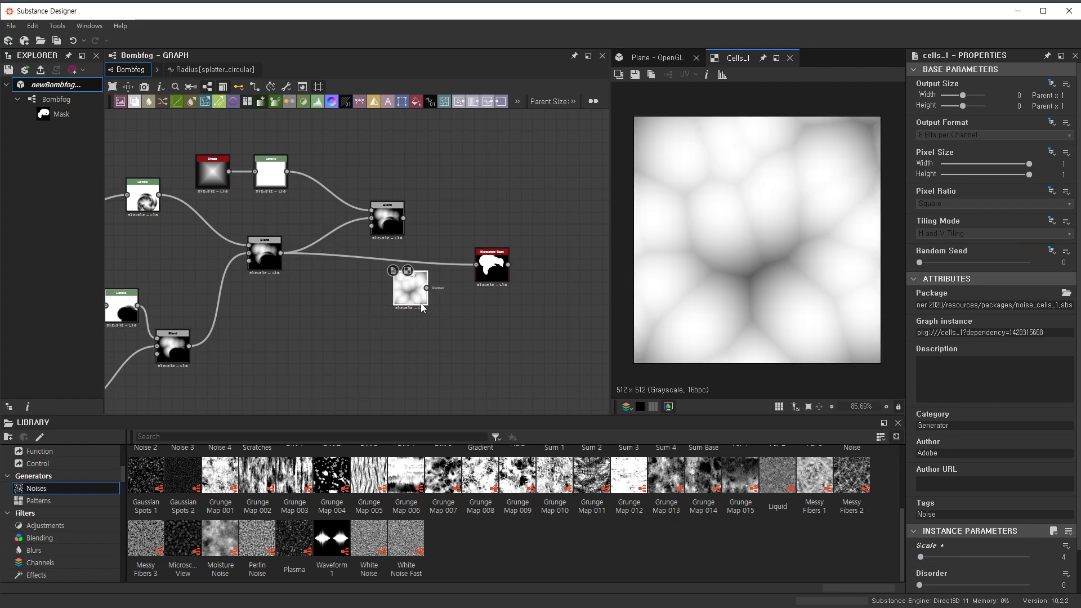
- Examine which blur node follows Cells 1 (Legacy) in the MainShape group
{"action": "scroll", "coordinate": [423, 316], "scroll_direction": "down", "scroll_amount": 3}
{"action": "middle_click_drag", "start_coordinate": [422, 325], "coordinate": [350, 398]}
{"action": "scroll", "coordinate": [360, 394], "scroll_direction": "down", "scroll_amount": 1}
{"action": "middle_click_drag", "start_coordinate": [414, 361], "coordinate": [270, 342]}
{"action": "scroll", "coordinate": [275, 344], "scroll_direction": "up", "scroll_amount": 1}
{"action": "scroll", "coordinate": [503, 207], "scroll_direction": "up", "scroll_amount": 2}
{"action": "middle_click_drag", "start_coordinate": [495, 227], "coordinate": [460, 283]}
{"action": "scroll", "coordinate": [471, 256], "scroll_direction": "up", "scroll_amount": 6}
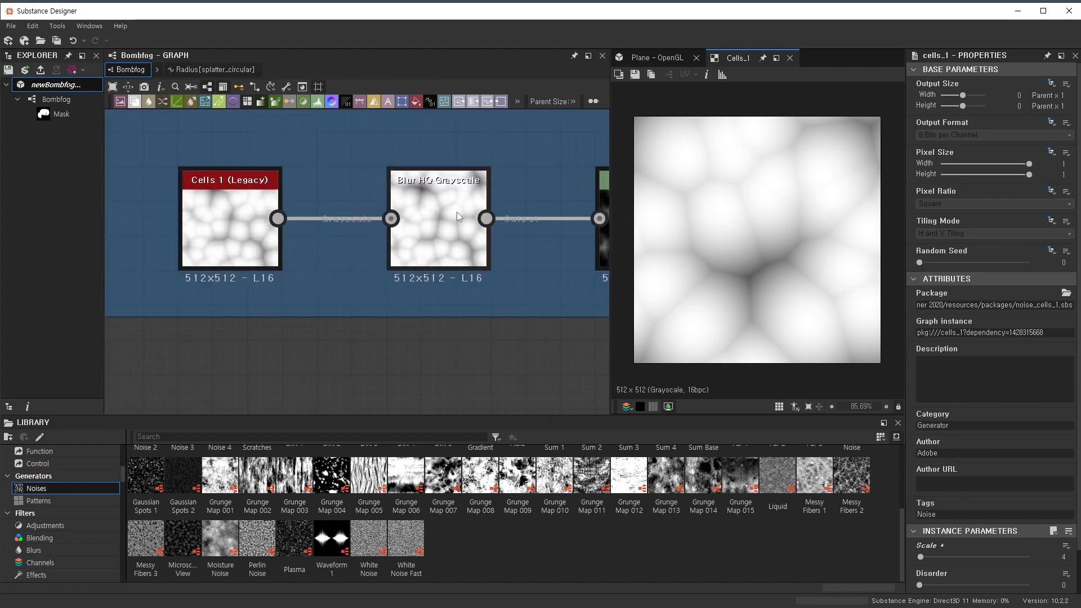
- Move the Histogram Scan node down and line up the Cells 1 node beneath the new Blend
{"action": "scroll", "coordinate": [458, 251], "scroll_direction": "down", "scroll_amount": 4}
{"action": "scroll", "coordinate": [485, 276], "scroll_direction": "down", "scroll_amount": 5}
{"action": "middle_click_drag", "start_coordinate": [449, 325], "coordinate": [488, 227]}
{"action": "scroll", "coordinate": [416, 309], "scroll_direction": "up", "scroll_amount": 3}
{"action": "left_click_drag", "start_coordinate": [441, 297], "coordinate": [407, 413]}
{"action": "left_click_drag", "start_coordinate": [383, 318], "coordinate": [365, 319]}
- Add a Blur HQ Grayscale node after Cells 1 and set its intensity to 2.12
{"action": "key", "text": "space"}
{"action": "type", "text": "blur"}
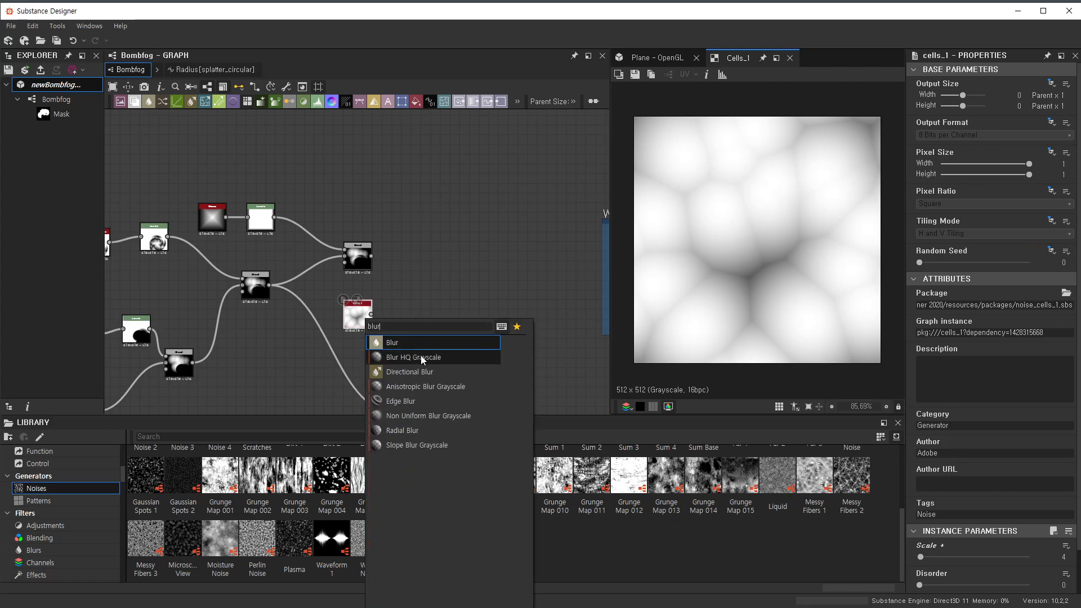
{"action": "left_click", "coordinate": [420, 356]}
{"action": "scroll", "coordinate": [964, 511], "scroll_direction": "down", "scroll_amount": 2}
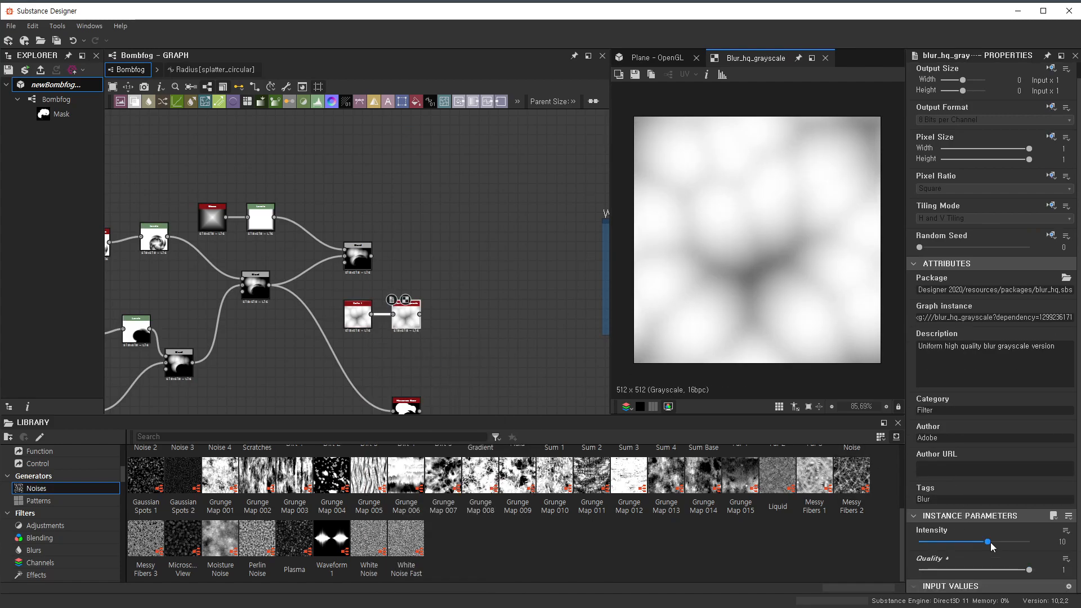
{"action": "left_click_drag", "start_coordinate": [948, 548], "coordinate": [957, 550]}
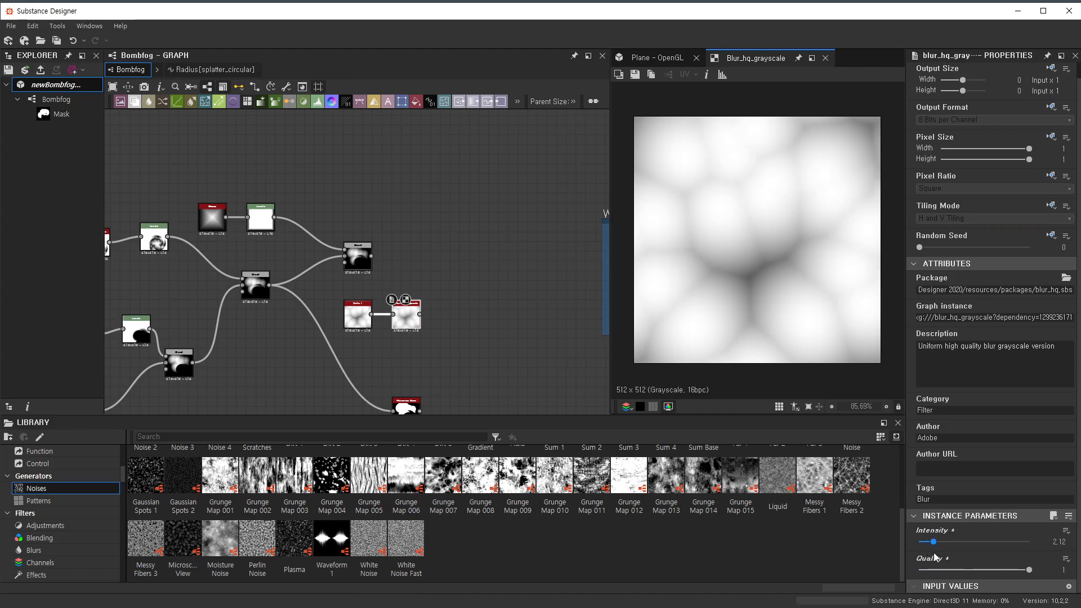
- Add a Levels node and feed it the Blur HQ Grayscale output
{"action": "scroll", "coordinate": [429, 324], "scroll_direction": "up", "scroll_amount": 3}
{"action": "key", "text": "space"}
{"action": "type", "text": "levels"}
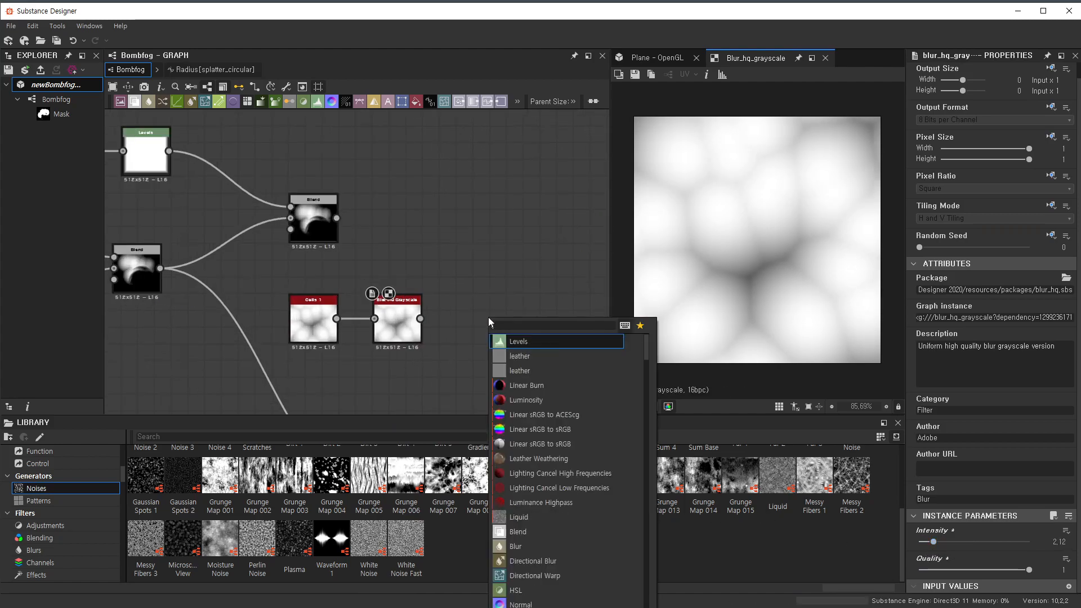
{"action": "key", "text": "Return"}
{"action": "left_click_drag", "start_coordinate": [420, 319], "coordinate": [458, 319]}
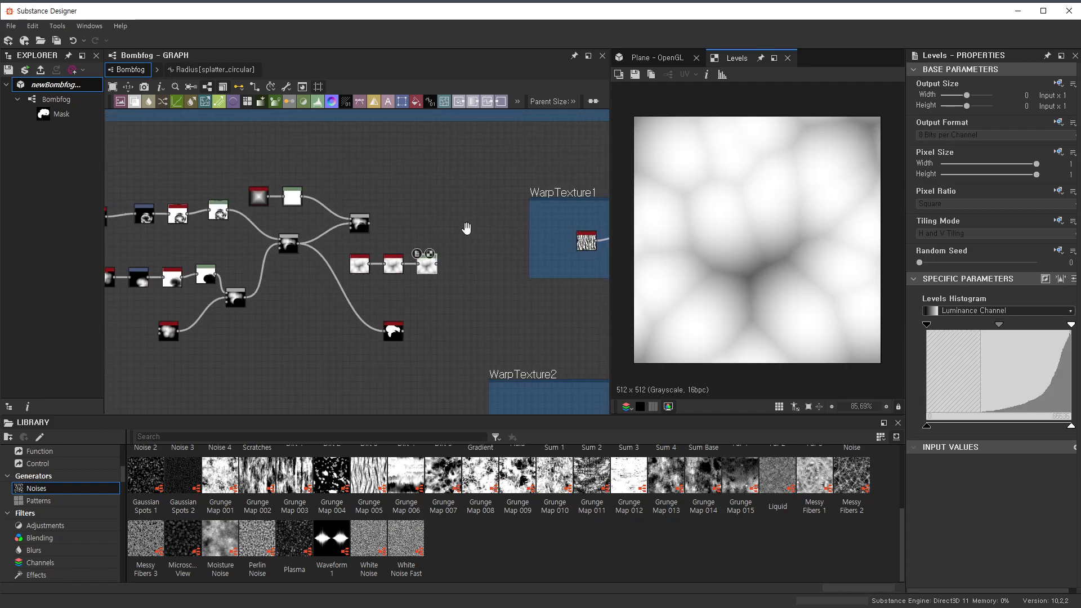
- Invert the output of the Levels node that follows the blurred cells, matching the reference Levels in the MainShape group
{"action": "scroll", "coordinate": [533, 164], "scroll_direction": "up", "scroll_amount": 3}
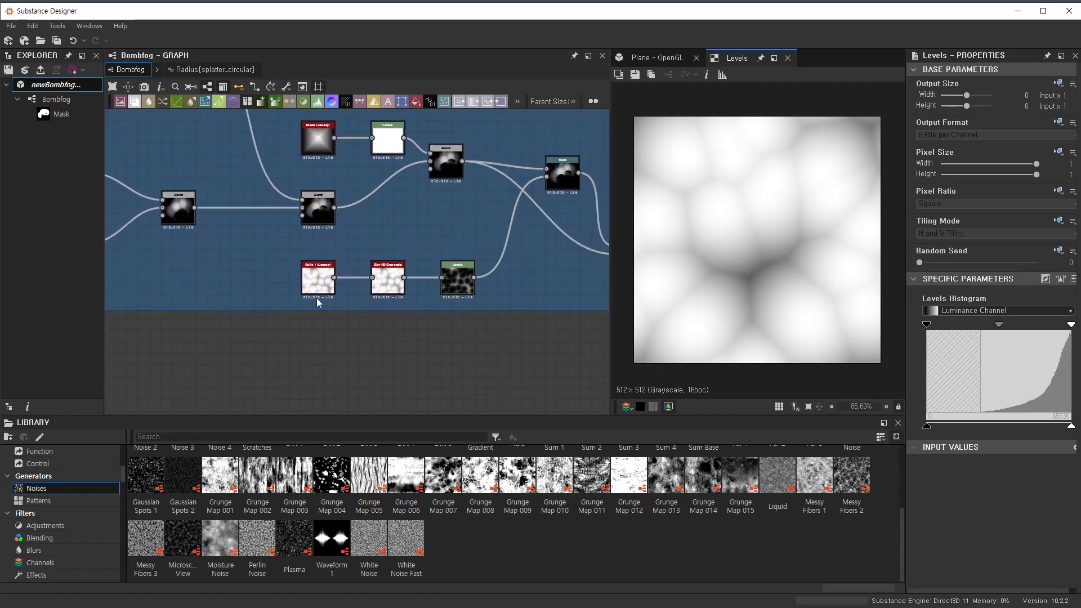
{"action": "scroll", "coordinate": [288, 290], "scroll_direction": "down", "scroll_amount": 3}
{"action": "middle_click_drag", "start_coordinate": [284, 290], "coordinate": [566, 216]}
{"action": "middle_click_drag", "start_coordinate": [268, 348], "coordinate": [541, 282]}
{"action": "scroll", "coordinate": [296, 293], "scroll_direction": "up", "scroll_amount": 6}
{"action": "scroll", "coordinate": [339, 287], "scroll_direction": "down", "scroll_amount": 2}
{"action": "scroll", "coordinate": [486, 263], "scroll_direction": "down", "scroll_amount": 2}
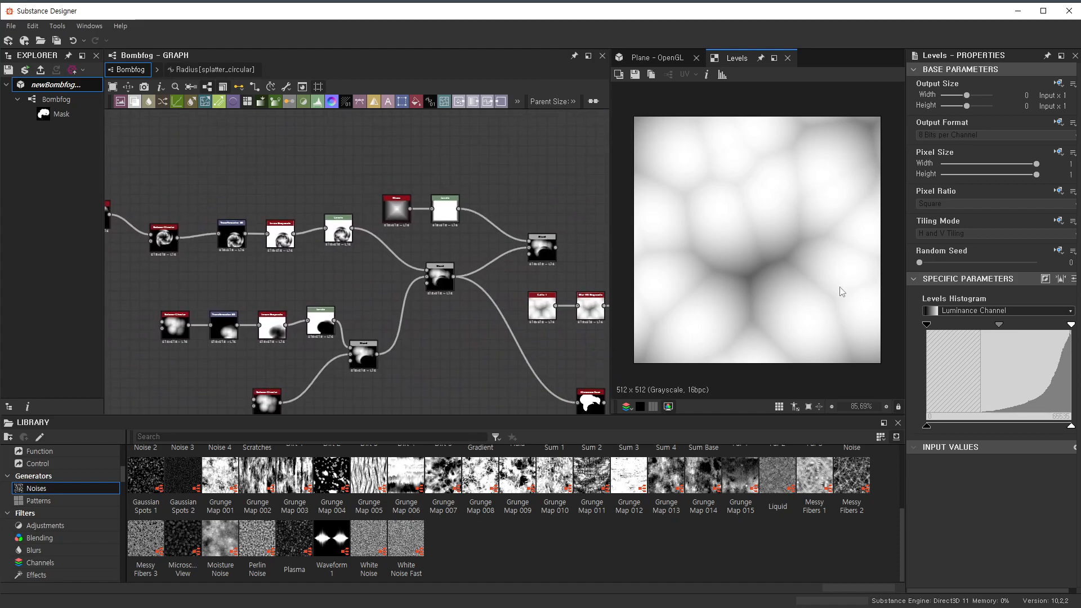
{"action": "middle_click_drag", "start_coordinate": [495, 331], "coordinate": [458, 306]}
{"action": "scroll", "coordinate": [406, 264], "scroll_direction": "up", "scroll_amount": 3}
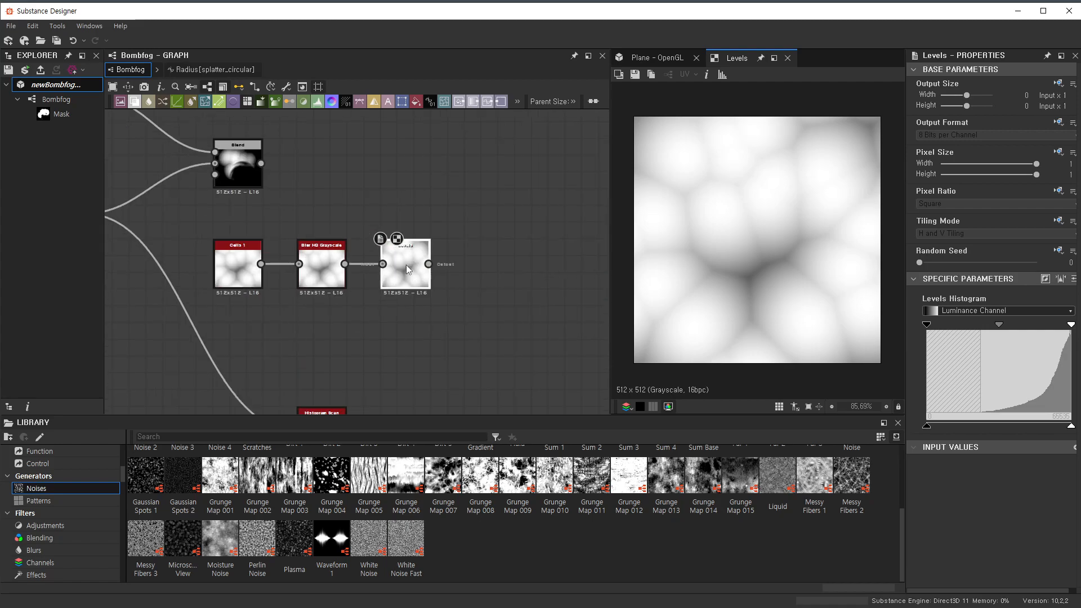
{"action": "left_click", "coordinate": [1046, 279]}
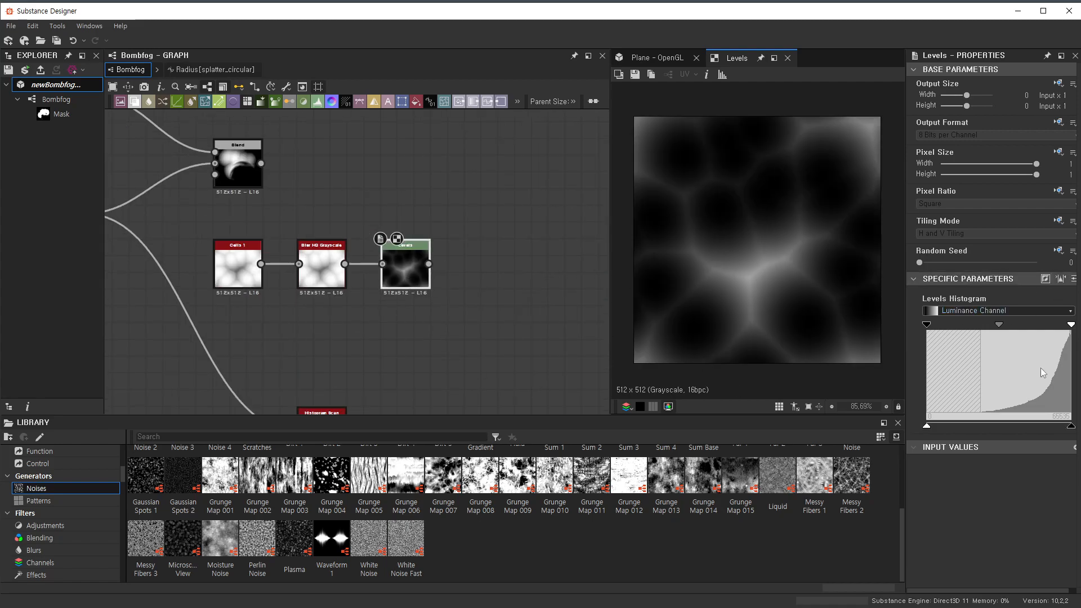
{"action": "left_click_drag", "start_coordinate": [929, 325], "coordinate": [906, 334]}
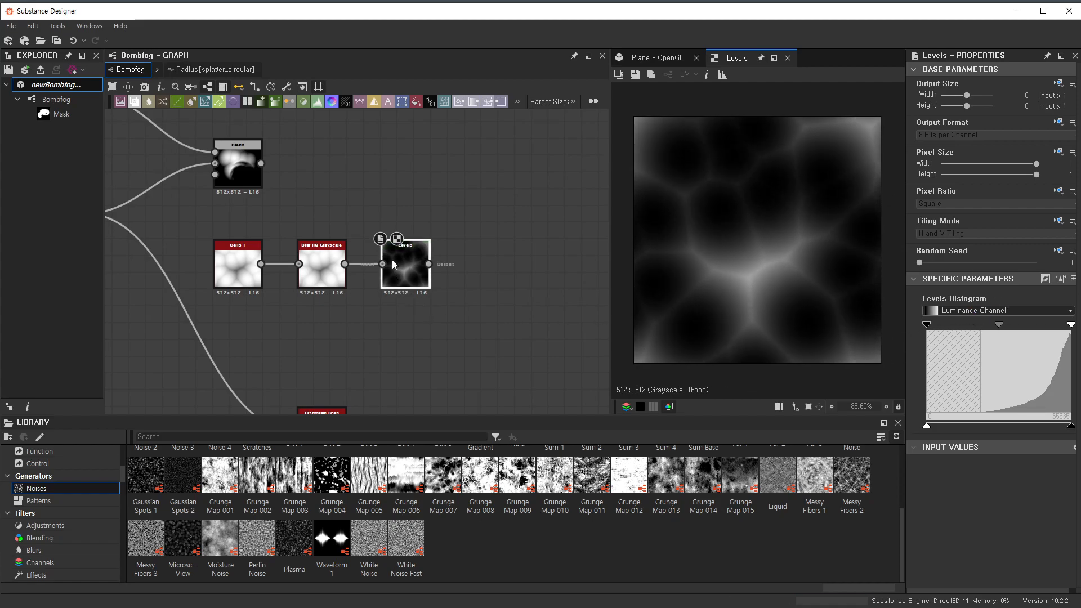
- Check the reference Levels settings and apply auto levels to the new Levels node
{"action": "scroll", "coordinate": [395, 264], "scroll_direction": "down", "scroll_amount": 5}
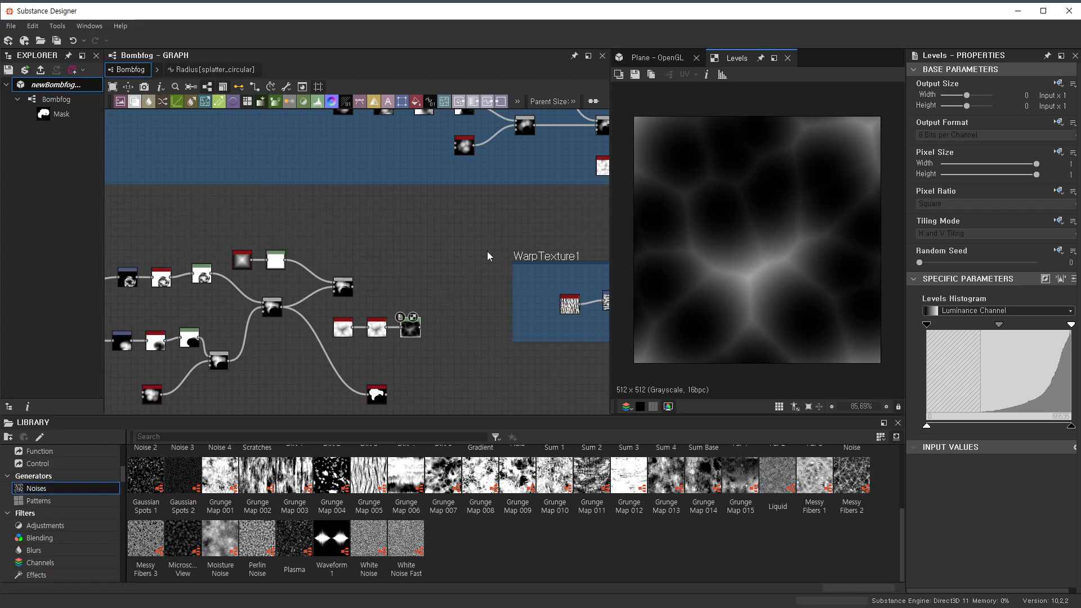
{"action": "middle_click_drag", "start_coordinate": [529, 200], "coordinate": [369, 251]}
{"action": "scroll", "coordinate": [545, 221], "scroll_direction": "up", "scroll_amount": 6}
{"action": "left_click", "coordinate": [519, 242]}
{"action": "scroll", "coordinate": [269, 312], "scroll_direction": "down", "scroll_amount": 4}
{"action": "middle_click_drag", "start_coordinate": [208, 365], "coordinate": [670, 73]}
{"action": "scroll", "coordinate": [433, 254], "scroll_direction": "down", "scroll_amount": 1}
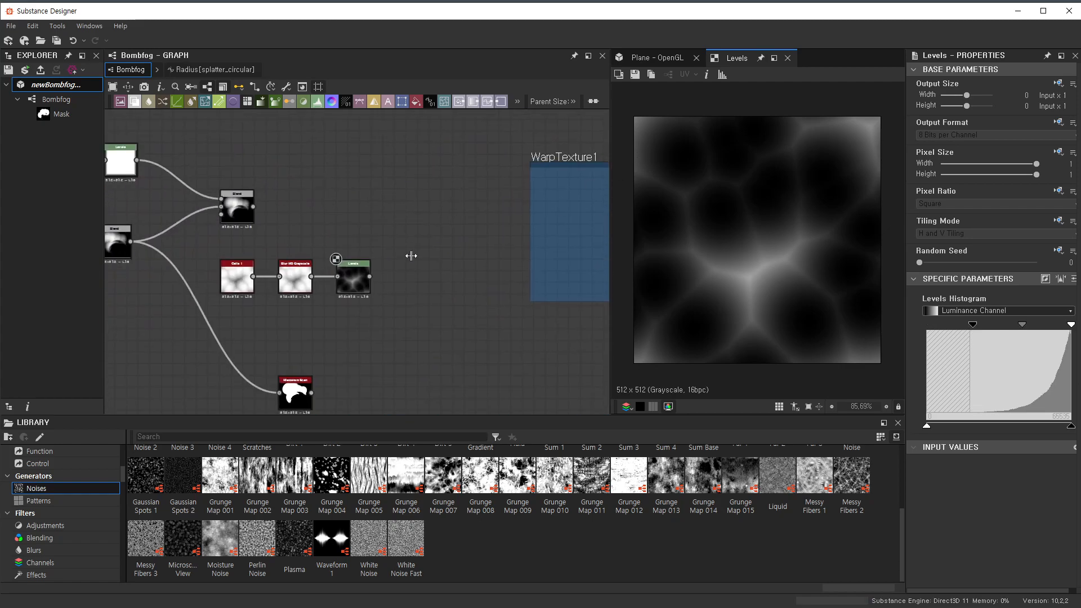
{"action": "left_click", "coordinate": [355, 278]}
{"action": "left_click", "coordinate": [495, 224]}
{"action": "right_click", "coordinate": [406, 260]}
{"action": "left_click", "coordinate": [382, 203]}
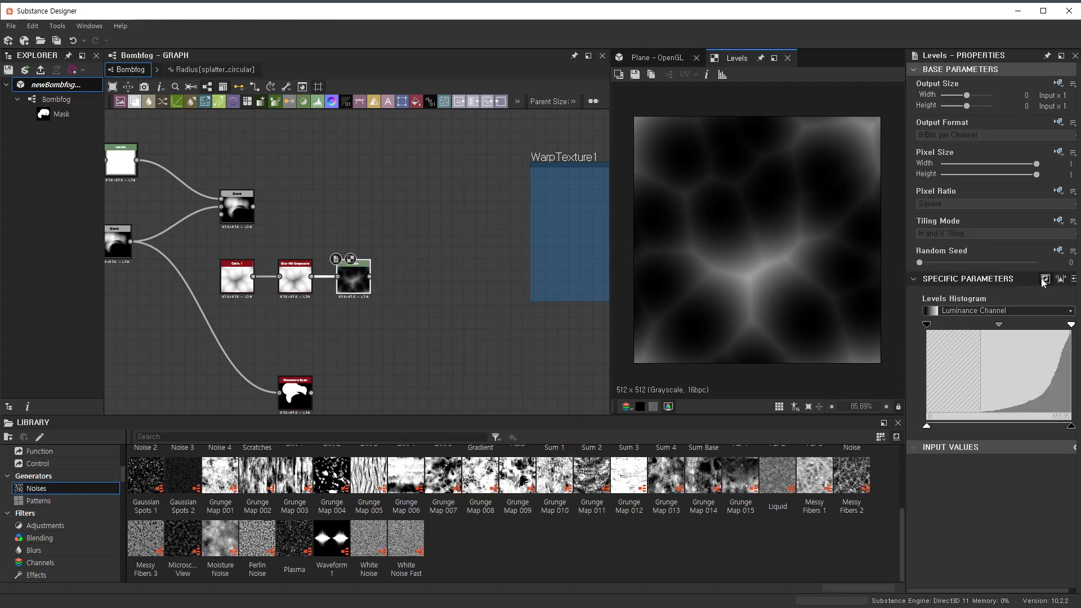
{"action": "left_click", "coordinate": [1061, 279]}
{"action": "middle_click_drag", "start_coordinate": [439, 314], "coordinate": [451, 342]}
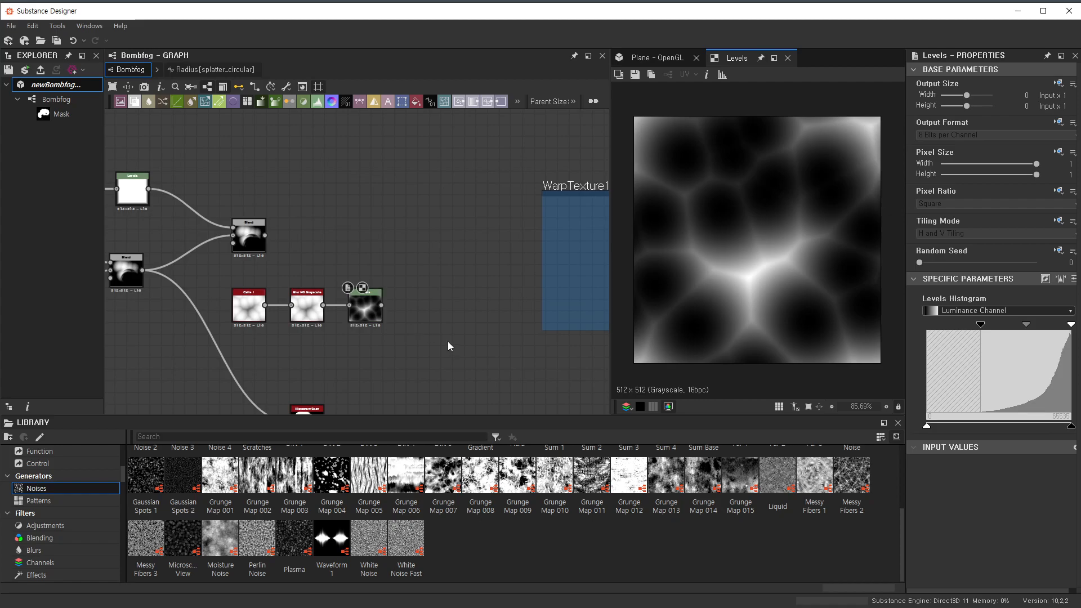
- Examine how the Warp node is wired to the Blend and Levels nodes in the MainShape group
{"action": "scroll", "coordinate": [363, 237], "scroll_direction": "down", "scroll_amount": 4}
{"action": "middle_click_drag", "start_coordinate": [379, 246], "coordinate": [300, 333]}
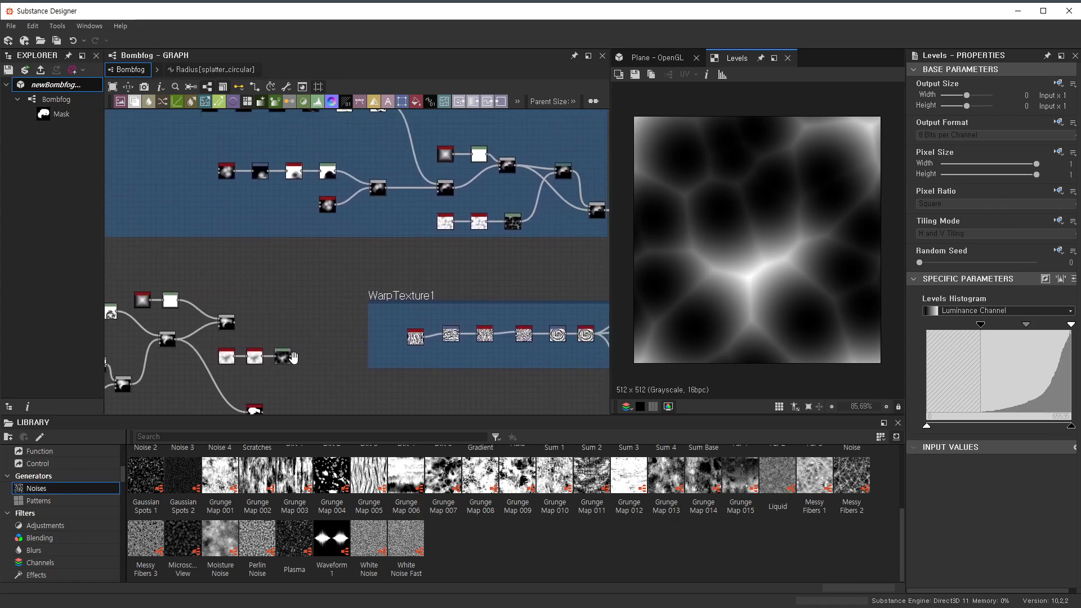
{"action": "scroll", "coordinate": [513, 210], "scroll_direction": "up", "scroll_amount": 2}
{"action": "left_click", "coordinate": [580, 171]}
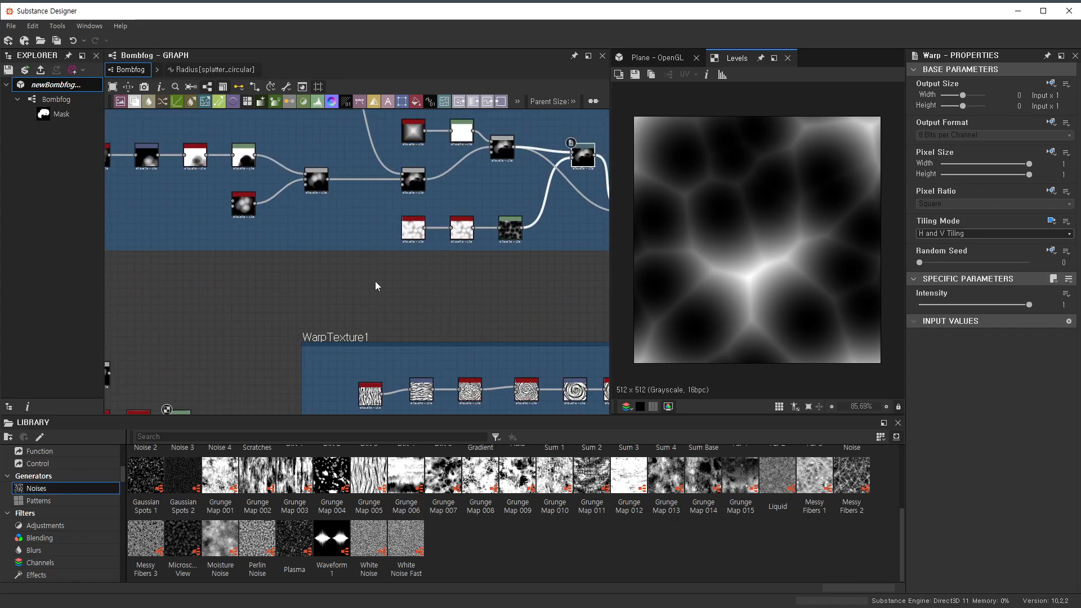
{"action": "scroll", "coordinate": [623, 193], "scroll_direction": "up", "scroll_amount": 1}
{"action": "scroll", "coordinate": [554, 142], "scroll_direction": "up", "scroll_amount": 5}
{"action": "middle_click_drag", "start_coordinate": [563, 141], "coordinate": [347, 140]}
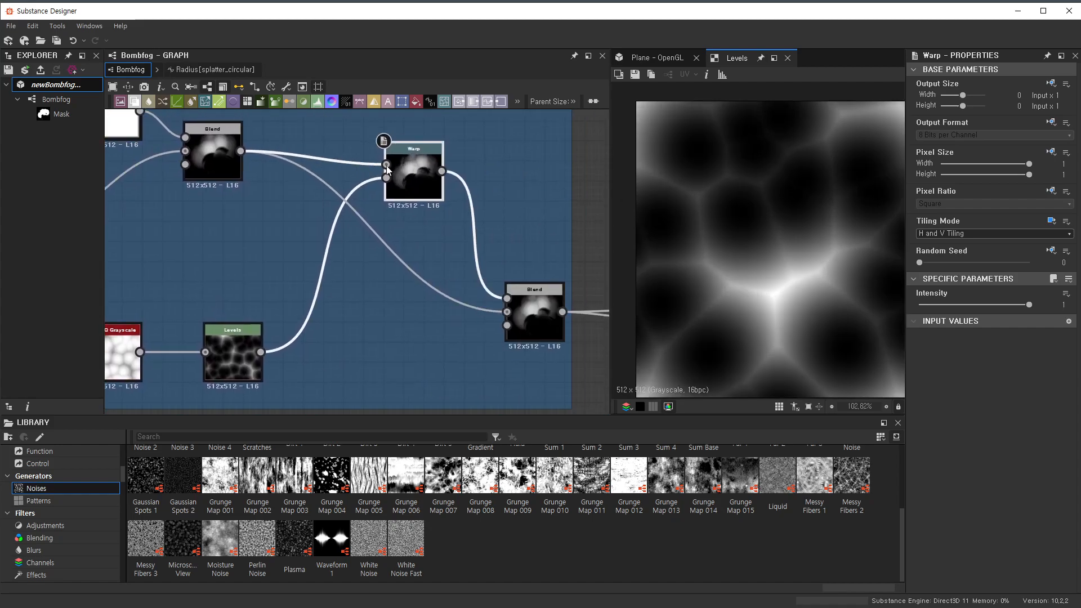
{"action": "scroll", "coordinate": [243, 264], "scroll_direction": "down", "scroll_amount": 7}
{"action": "middle_click_drag", "start_coordinate": [238, 265], "coordinate": [485, 185]}
{"action": "scroll", "coordinate": [225, 325], "scroll_direction": "up", "scroll_amount": 1}
{"action": "middle_click_drag", "start_coordinate": [224, 325], "coordinate": [475, 267]}
{"action": "scroll", "coordinate": [350, 299], "scroll_direction": "down", "scroll_amount": 3}
{"action": "scroll", "coordinate": [263, 250], "scroll_direction": "down", "scroll_amount": 3}
{"action": "left_click_drag", "start_coordinate": [165, 222], "coordinate": [422, 299]}
{"action": "middle_click_drag", "start_coordinate": [423, 285], "coordinate": [310, 363]}
{"action": "left_click_drag", "start_coordinate": [303, 349], "coordinate": [439, 176]}
{"action": "scroll", "coordinate": [424, 174], "scroll_direction": "up", "scroll_amount": 3}
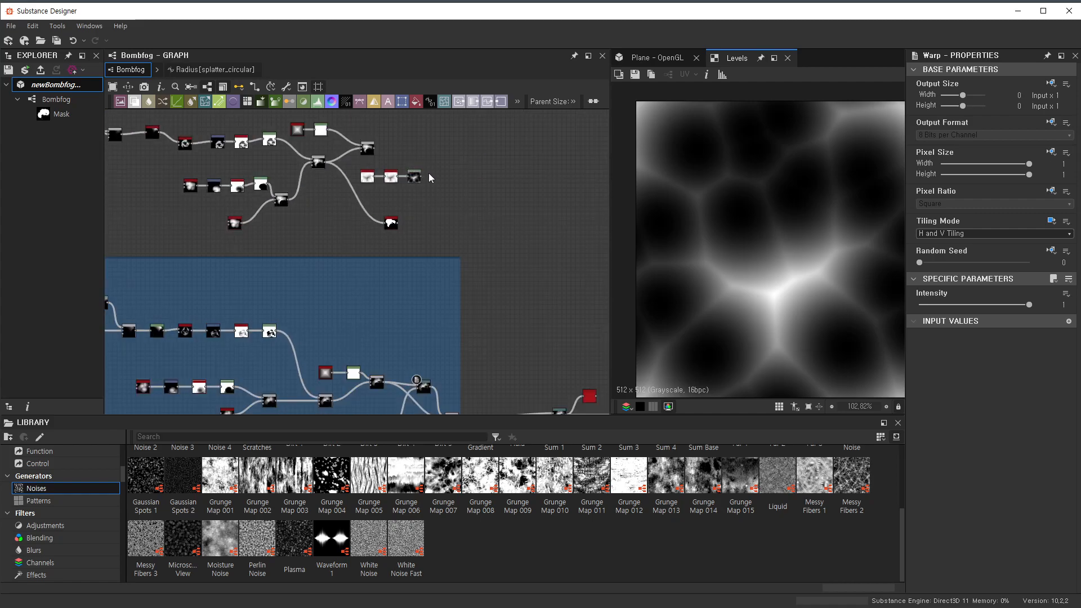
- Add a Warp node fed by the border-masked Blend as its input and the Levels output as its gradient
{"action": "scroll", "coordinate": [423, 174], "scroll_direction": "up", "scroll_amount": 5}
{"action": "key", "text": "space"}
{"action": "type", "text": "warp"}
{"action": "left_click", "coordinate": [471, 288]}
{"action": "left_click_drag", "start_coordinate": [439, 270], "coordinate": [462, 183]}
{"action": "left_click_drag", "start_coordinate": [298, 132], "coordinate": [445, 192]}
{"action": "left_click", "coordinate": [985, 304]}
{"action": "key", "text": "ctrl+z"}
- Move the Histogram Scan node beyond the Warp, feed it the Warp output and preview it
{"action": "left_click_drag", "start_coordinate": [325, 321], "coordinate": [581, 230]}
{"action": "left_click_drag", "start_coordinate": [478, 188], "coordinate": [556, 223]}
{"action": "double_click", "coordinate": [570, 237]}
- Inspect the warped silhouette edge in the Histogram Scan preview and the settings of the Warp and Histogram Scan nodes
{"action": "left_click", "coordinate": [462, 190]}
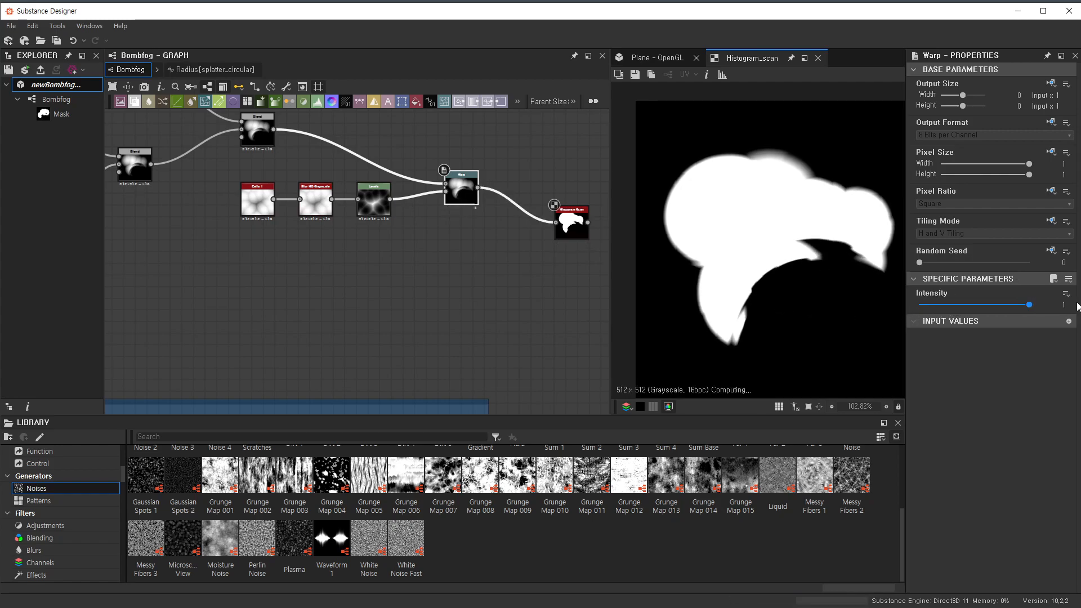
{"action": "scroll", "coordinate": [648, 290], "scroll_direction": "up", "scroll_amount": 4}
{"action": "scroll", "coordinate": [783, 282], "scroll_direction": "down", "scroll_amount": 2}
{"action": "scroll", "coordinate": [800, 282], "scroll_direction": "up", "scroll_amount": 1}
{"action": "middle_click_drag", "start_coordinate": [896, 259], "coordinate": [735, 316]}
{"action": "scroll", "coordinate": [689, 260], "scroll_direction": "down", "scroll_amount": 1}
{"action": "scroll", "coordinate": [743, 192], "scroll_direction": "up", "scroll_amount": 1}
{"action": "mouse_move", "coordinate": [1030, 305]}
{"action": "left_mouse_down"}
{"action": "mouse_move", "coordinate": [874, 303]}
{"action": "mouse_move", "coordinate": [1036, 306]}
{"action": "left_mouse_up"}
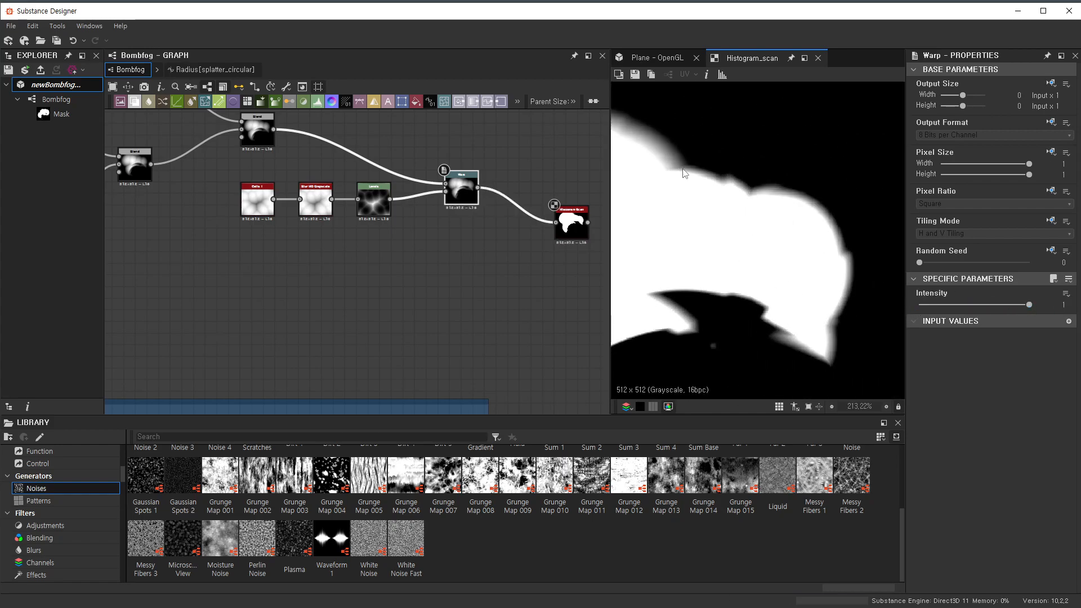
{"action": "left_click", "coordinate": [581, 233]}
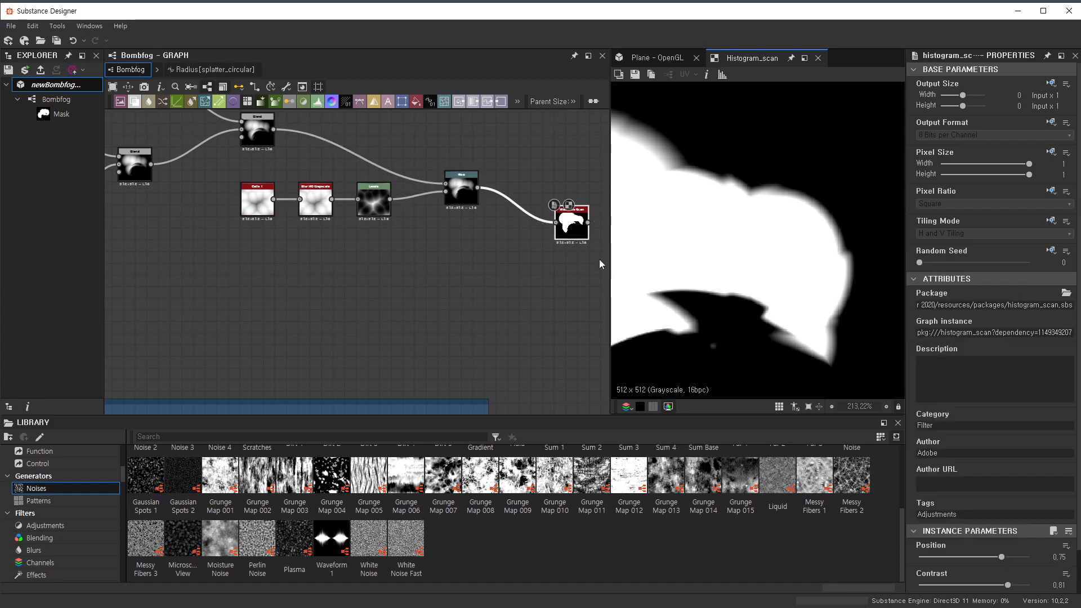
{"action": "scroll", "coordinate": [500, 263], "scroll_direction": "down", "scroll_amount": 5}
{"action": "scroll", "coordinate": [490, 237], "scroll_direction": "up", "scroll_amount": 5}
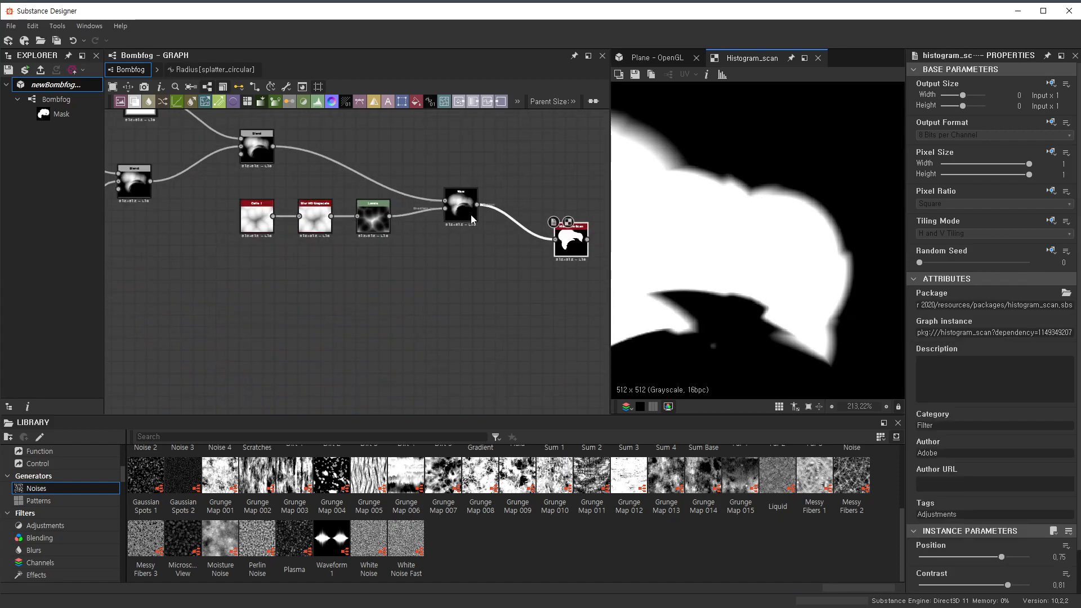
- Try a Warp intensity of 2, inspect the silhouette and set the intensity back to 1
{"action": "left_click", "coordinate": [471, 214]}
{"action": "left_click_drag", "start_coordinate": [1057, 309], "coordinate": [1074, 327]}
{"action": "type", "text": "2"}
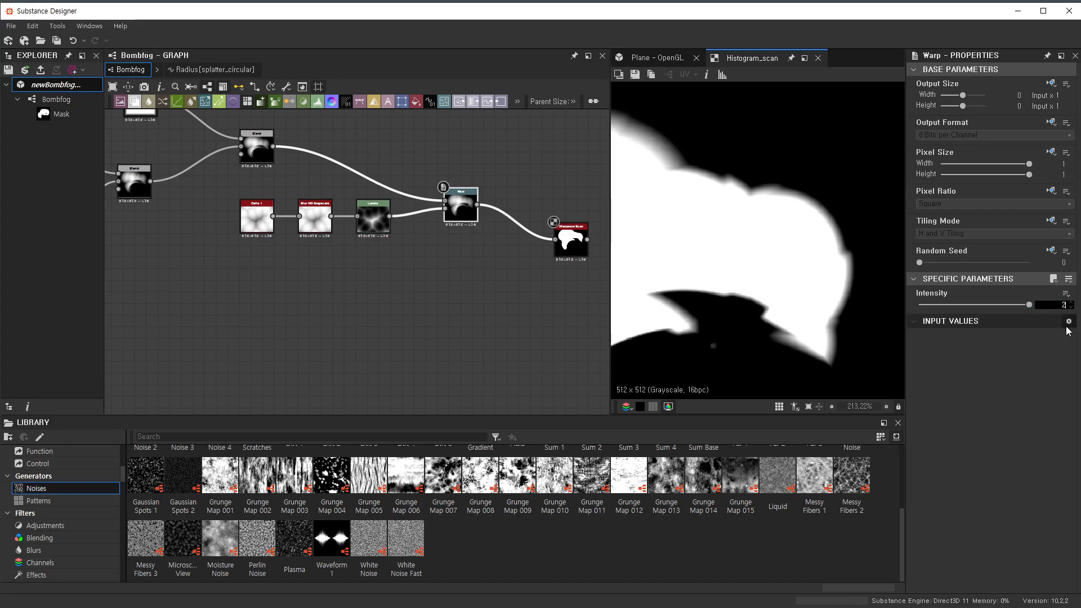
{"action": "key", "text": "Return"}
{"action": "scroll", "coordinate": [475, 302], "scroll_direction": "down", "scroll_amount": 2}
{"action": "scroll", "coordinate": [749, 219], "scroll_direction": "down", "scroll_amount": 4}
{"action": "middle_click_drag", "start_coordinate": [778, 237], "coordinate": [932, 213]}
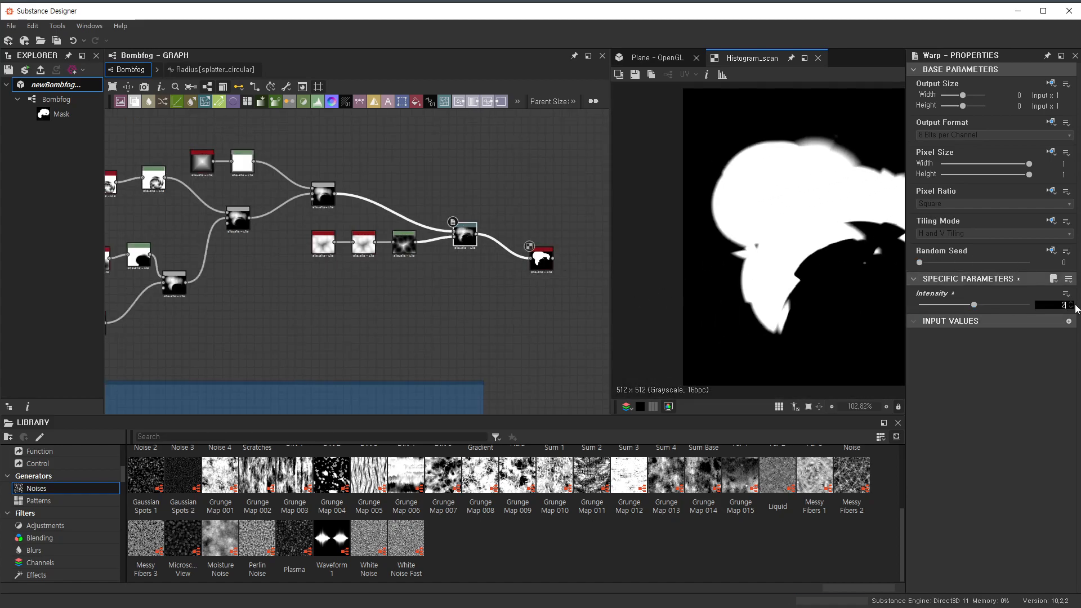
{"action": "type", "text": "1"}
{"action": "key", "text": "Return"}
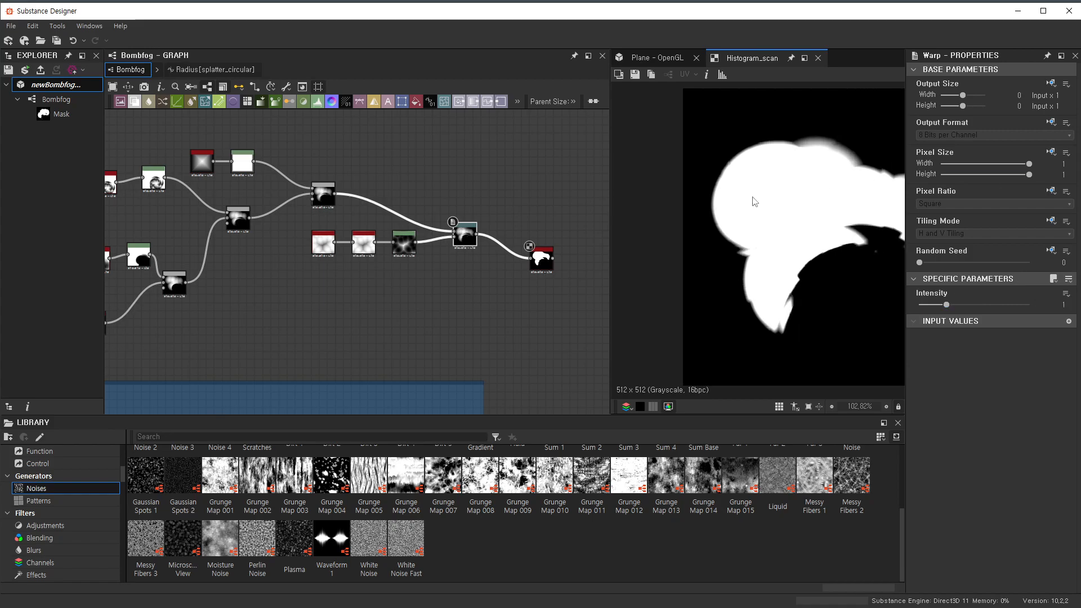
- Compare the MainShape group's Warp section with the new branch and preview the Warp output
{"action": "scroll", "coordinate": [485, 256], "scroll_direction": "down", "scroll_amount": 2}
{"action": "scroll", "coordinate": [405, 248], "scroll_direction": "up", "scroll_amount": 5}
{"action": "middle_click_drag", "start_coordinate": [421, 242], "coordinate": [361, 207]}
{"action": "scroll", "coordinate": [365, 233], "scroll_direction": "down", "scroll_amount": 1}
{"action": "scroll", "coordinate": [428, 253], "scroll_direction": "up", "scroll_amount": 2}
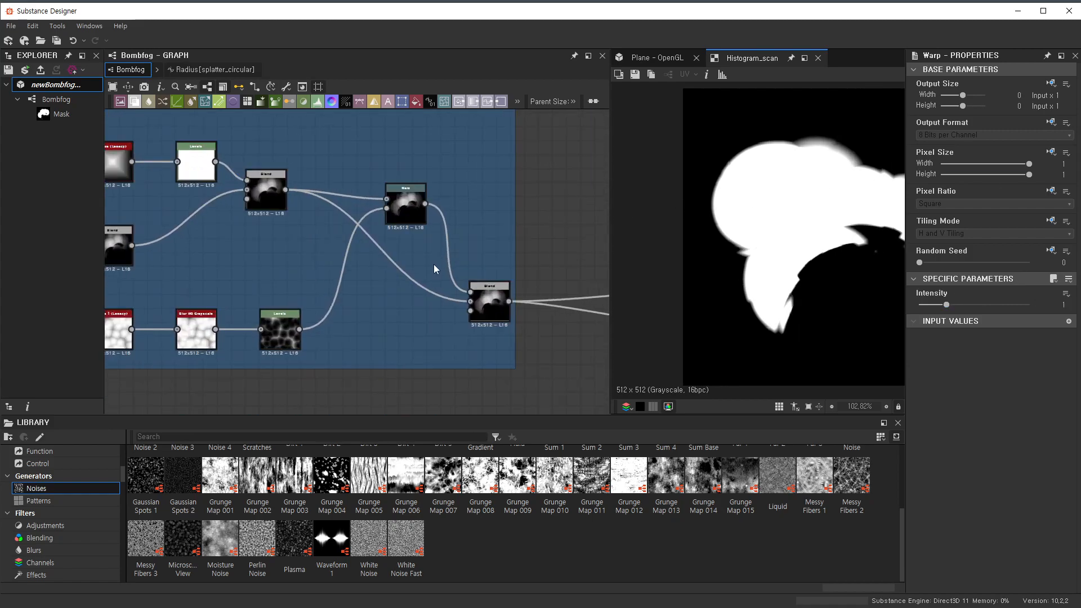
{"action": "double_click", "coordinate": [414, 217]}
{"action": "scroll", "coordinate": [420, 196], "scroll_direction": "down", "scroll_amount": 2}
{"action": "middle_click_drag", "start_coordinate": [474, 70], "coordinate": [494, 243]}
{"action": "scroll", "coordinate": [442, 207], "scroll_direction": "up", "scroll_amount": 5}
{"action": "scroll", "coordinate": [418, 225], "scroll_direction": "down", "scroll_amount": 1}
{"action": "scroll", "coordinate": [271, 242], "scroll_direction": "up", "scroll_amount": 1}
- Set the scale of the Cells 1 node in the new branch to 5
{"action": "left_click", "coordinate": [177, 242]}
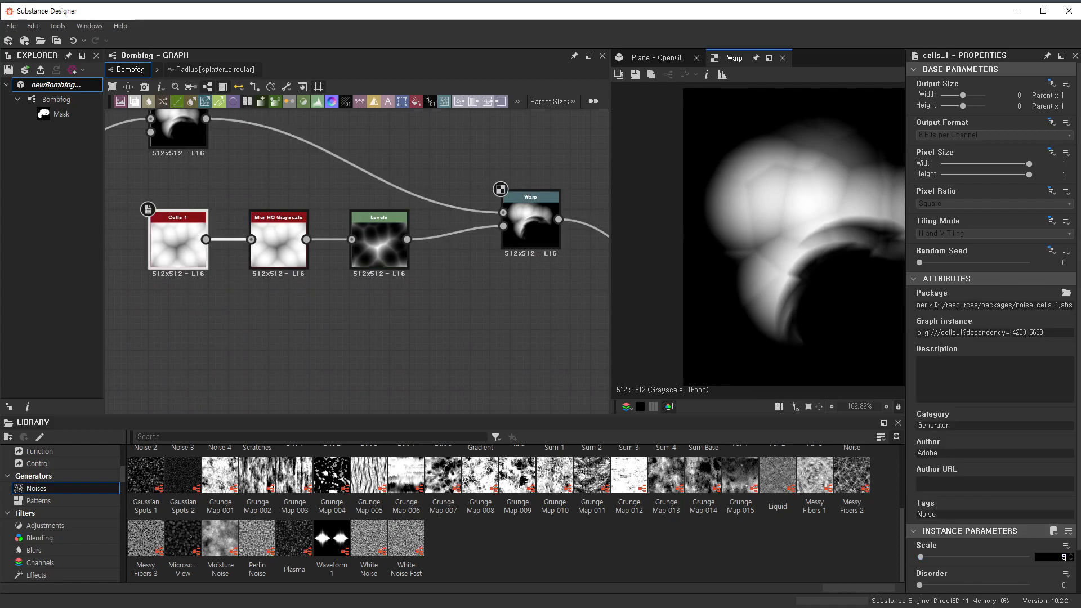
{"action": "type", "text": "5"}
{"action": "key", "text": "Return"}
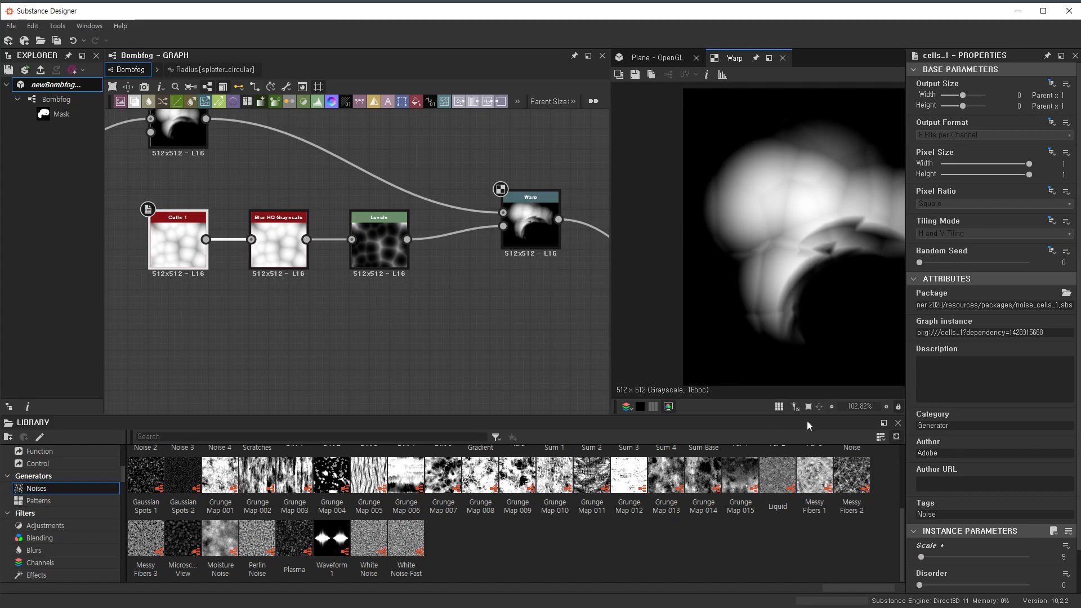
- Set the Blur HQ Grayscale node's intensity to 1.14
{"action": "scroll", "coordinate": [378, 239], "scroll_direction": "up", "scroll_amount": 2}
{"action": "middle_click_drag", "start_coordinate": [532, 235], "coordinate": [480, 256]}
{"action": "left_click", "coordinate": [370, 232]}
{"action": "scroll", "coordinate": [374, 248], "scroll_direction": "down", "scroll_amount": 2}
{"action": "middle_click_drag", "start_coordinate": [226, 296], "coordinate": [326, 296]}
{"action": "scroll", "coordinate": [326, 296], "scroll_direction": "down", "scroll_amount": 4}
{"action": "scroll", "coordinate": [369, 289], "scroll_direction": "up", "scroll_amount": 6}
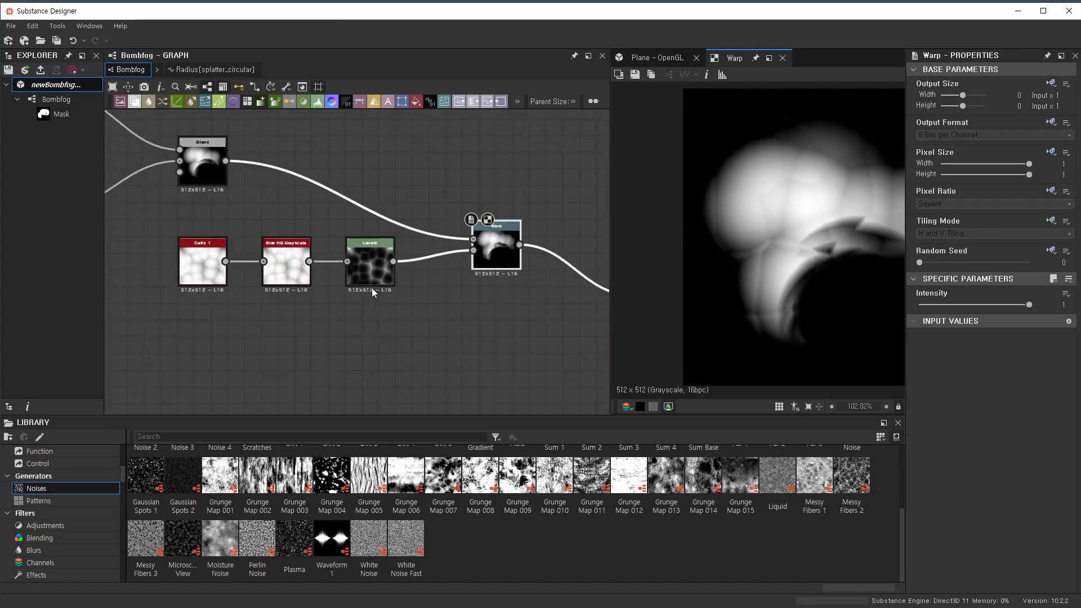
{"action": "left_click", "coordinate": [272, 272]}
{"action": "left_click_drag", "start_coordinate": [934, 558], "coordinate": [928, 580]}
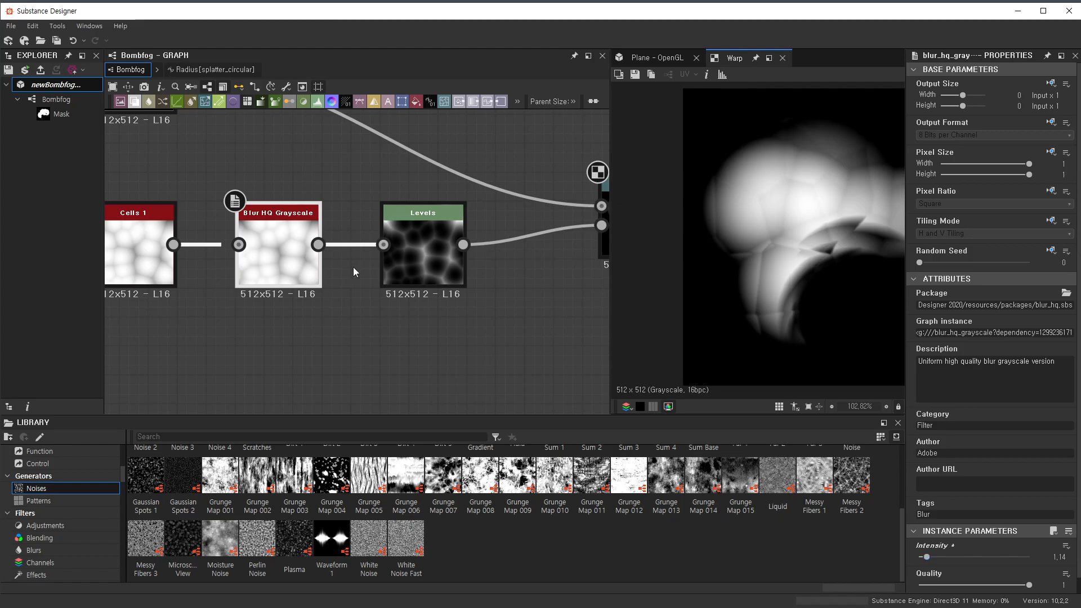
- Preview the Warp and Histogram Scan outputs to examine the cell distortion on the smoke shape
{"action": "scroll", "coordinate": [361, 282], "scroll_direction": "down", "scroll_amount": 3}
{"action": "left_click", "coordinate": [414, 231]}
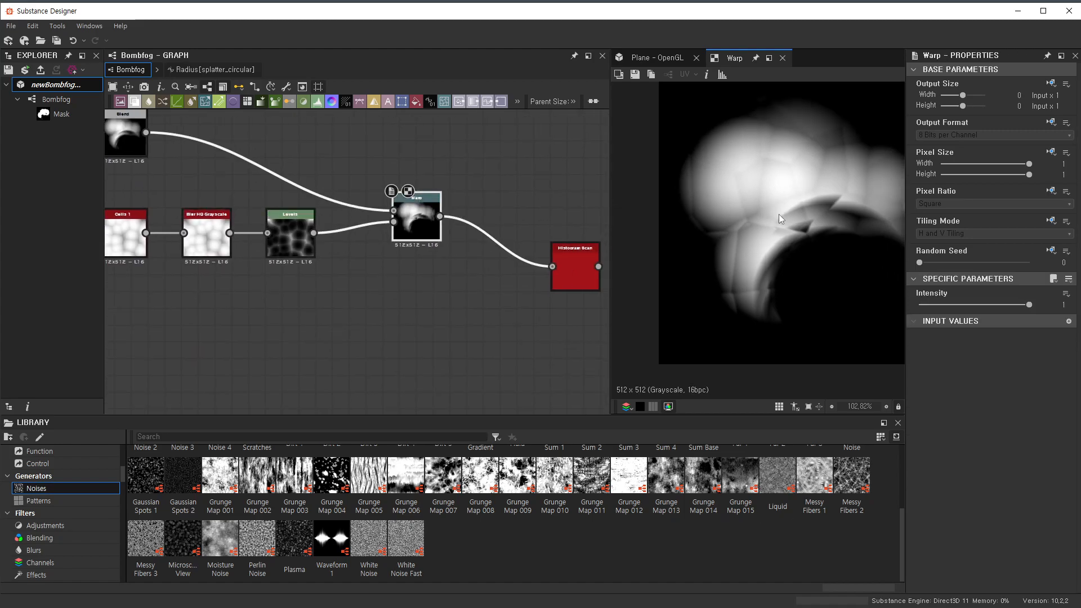
{"action": "scroll", "coordinate": [451, 265], "scroll_direction": "down", "scroll_amount": 2}
{"action": "left_click", "coordinate": [513, 268]}
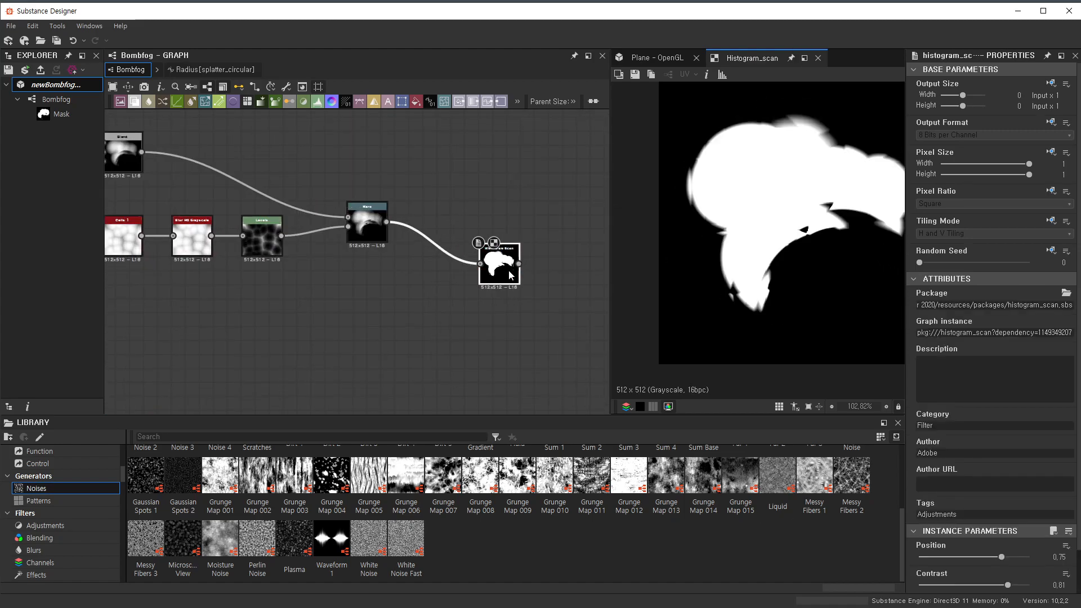
{"action": "scroll", "coordinate": [367, 224], "scroll_direction": "up", "scroll_amount": 4}
{"action": "scroll", "coordinate": [367, 224], "scroll_direction": "up", "scroll_amount": 2}
{"action": "left_click", "coordinate": [340, 201]}
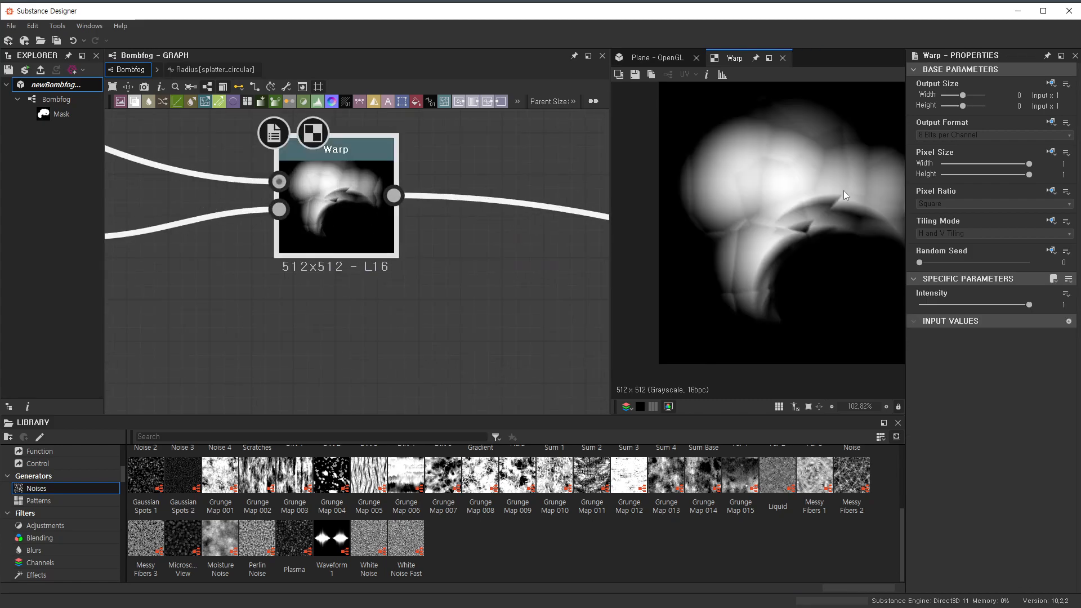
{"action": "scroll", "coordinate": [533, 242], "scroll_direction": "down", "scroll_amount": 4}
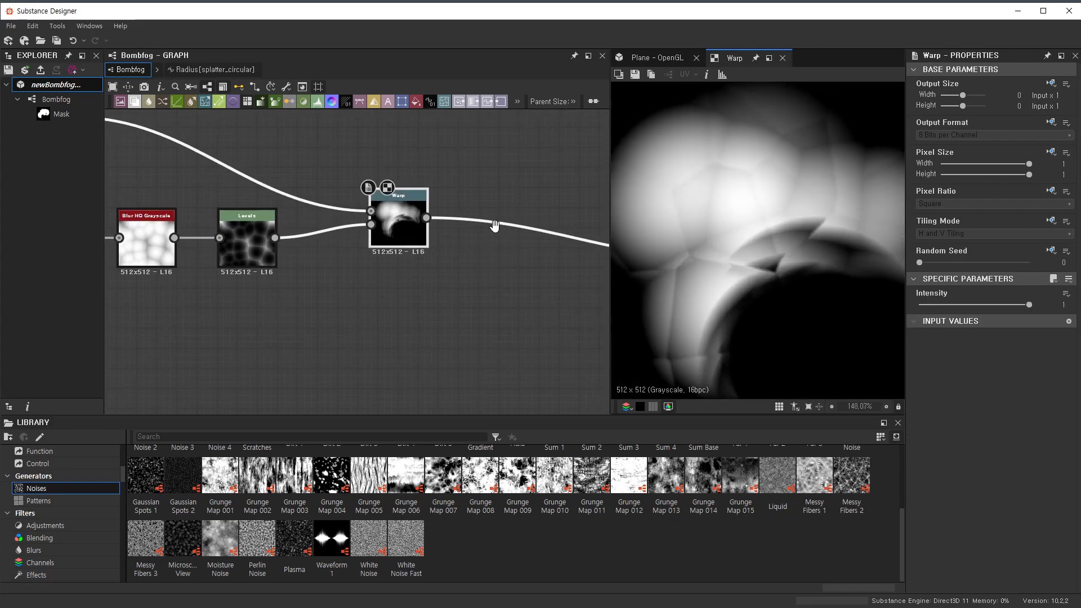
- Add a Blend node above the Warp, with the border-masked Blend as background and the Warp output as foreground
{"action": "key", "text": "space"}
{"action": "type", "text": "blend"}
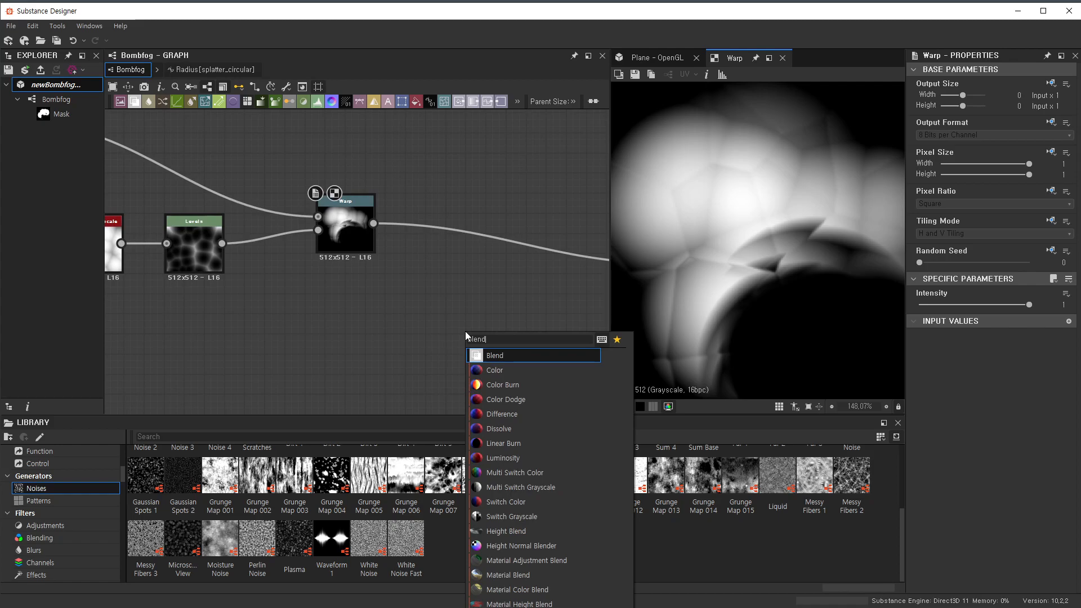
{"action": "left_click", "coordinate": [485, 357]}
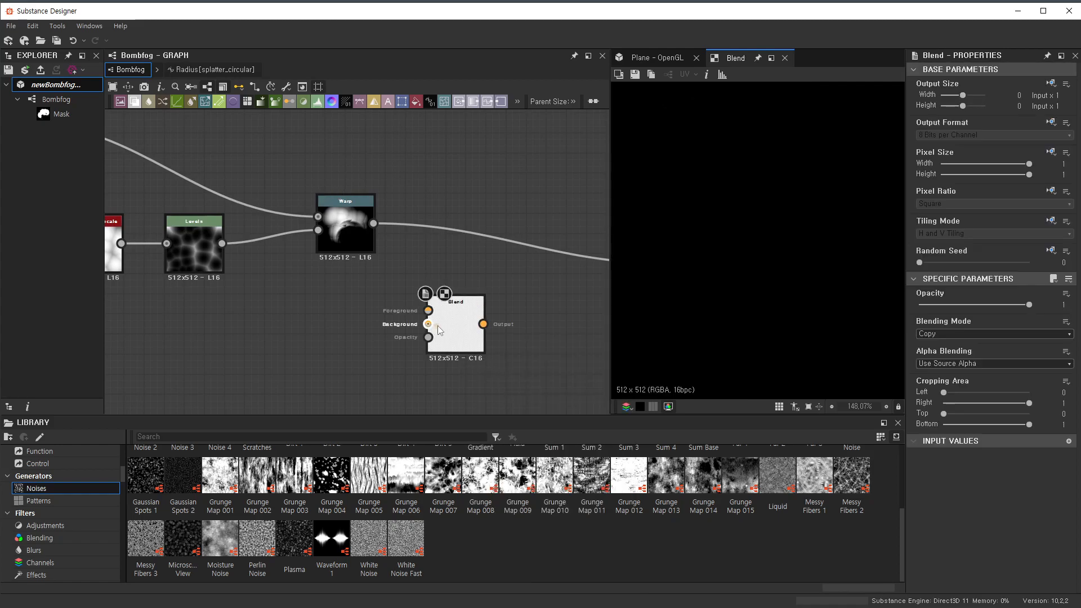
{"action": "left_click_drag", "start_coordinate": [448, 339], "coordinate": [448, 180]}
{"action": "scroll", "coordinate": [448, 181], "scroll_direction": "down", "scroll_amount": 1}
{"action": "middle_click_drag", "start_coordinate": [448, 181], "coordinate": [507, 270]}
{"action": "left_click_drag", "start_coordinate": [151, 221], "coordinate": [489, 255]}
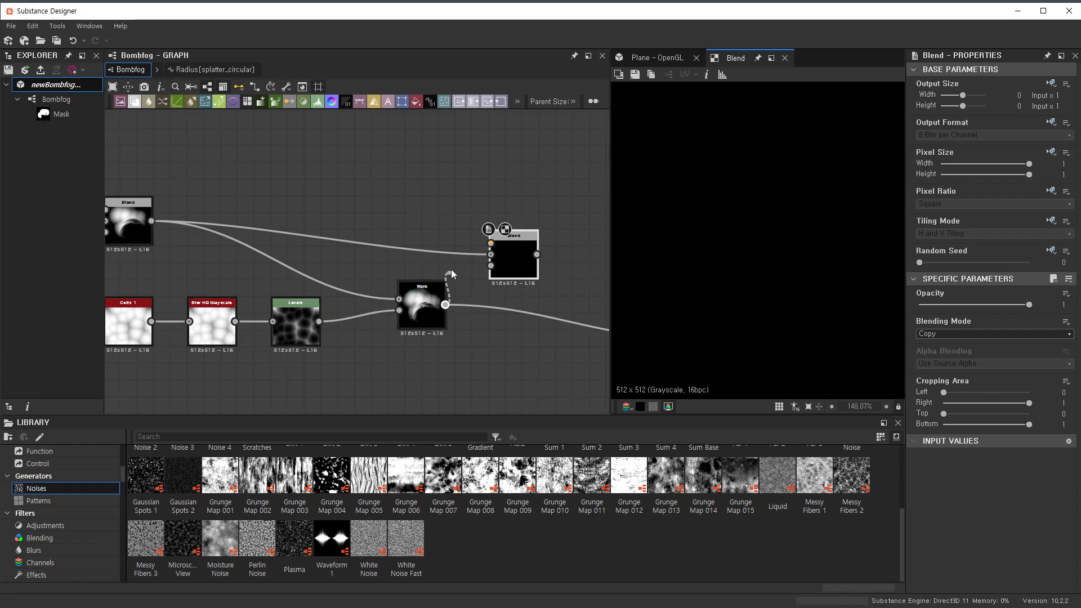
- Set the new Blend's blending mode to Max (Lighten) and preview the earlier border-masked Blend for comparison
{"action": "left_click", "coordinate": [975, 333]}
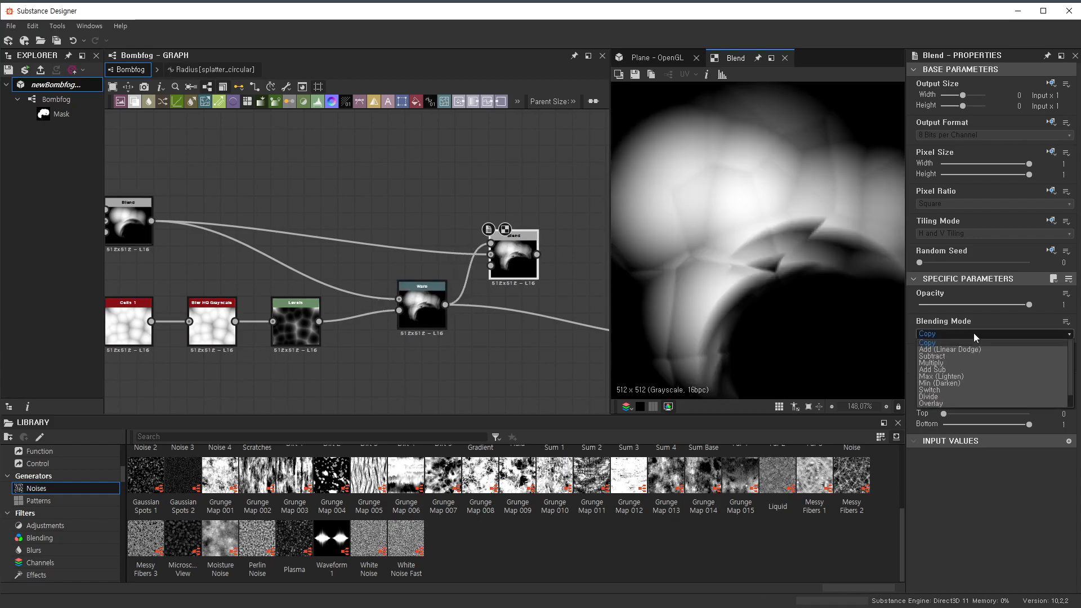
{"action": "left_click", "coordinate": [967, 374]}
{"action": "scroll", "coordinate": [813, 283], "scroll_direction": "down", "scroll_amount": 1}
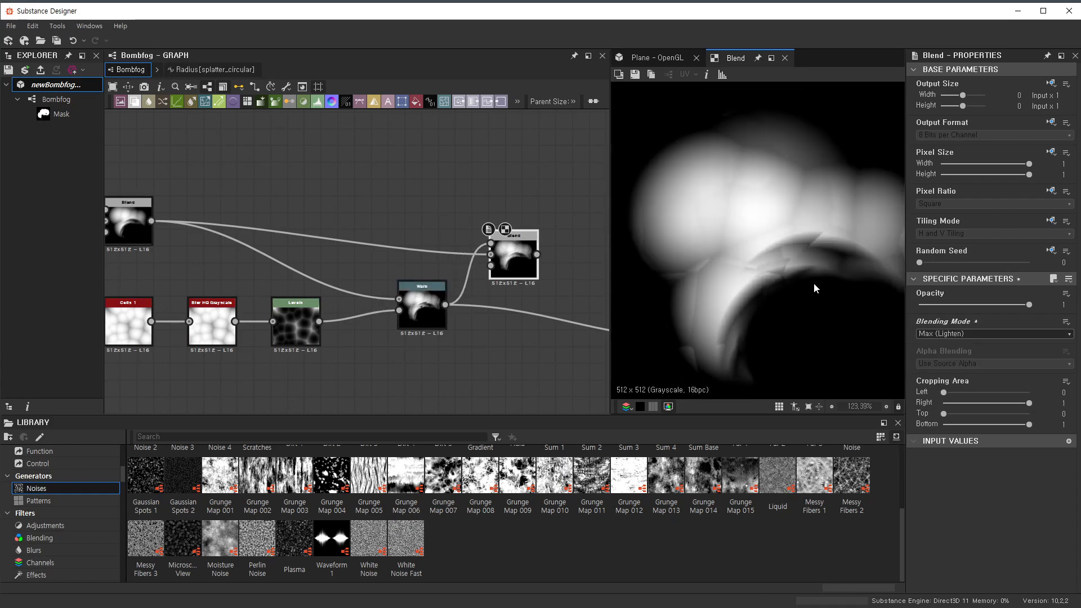
{"action": "left_click", "coordinate": [121, 227]}
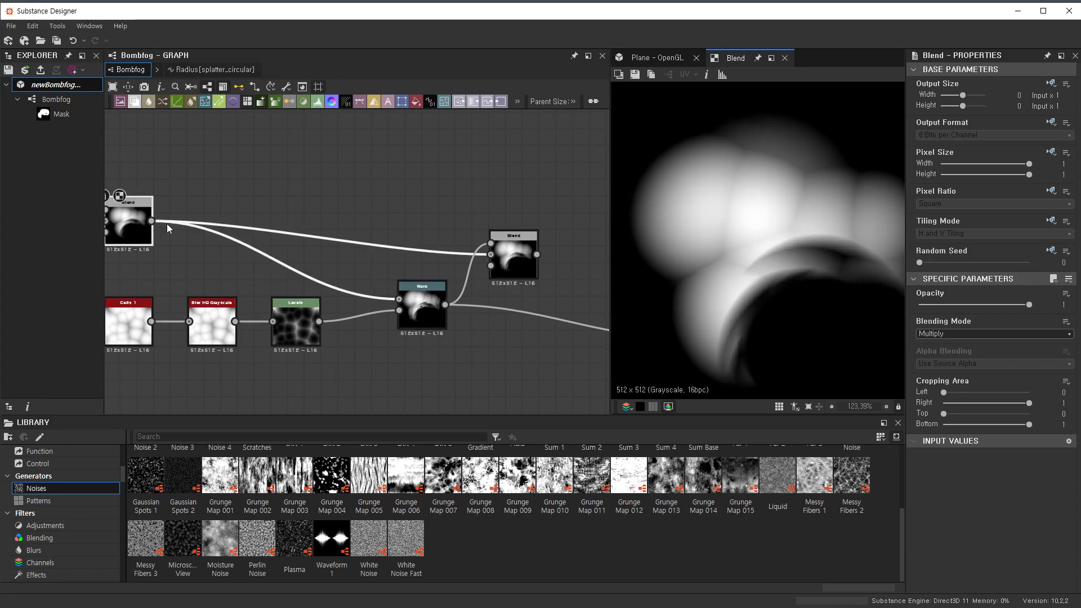
- Preview the Max (Lighten) Blend output to compare it with the border-masked Blend
{"action": "left_click", "coordinate": [514, 257]}
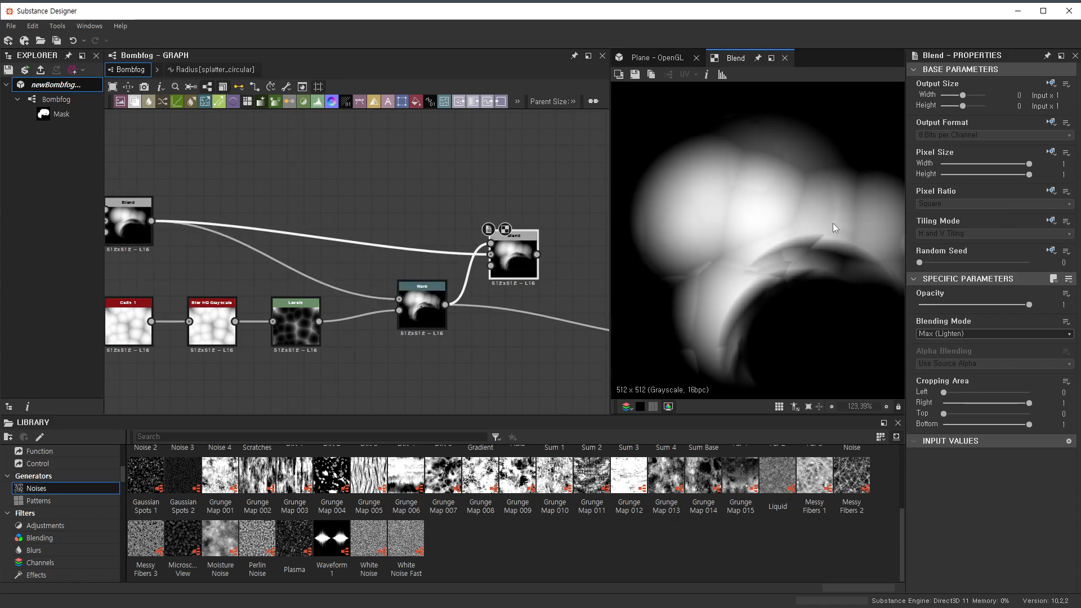
{"action": "scroll", "coordinate": [457, 284], "scroll_direction": "down", "scroll_amount": 1}
{"action": "middle_click_drag", "start_coordinate": [457, 284], "coordinate": [298, 247]}
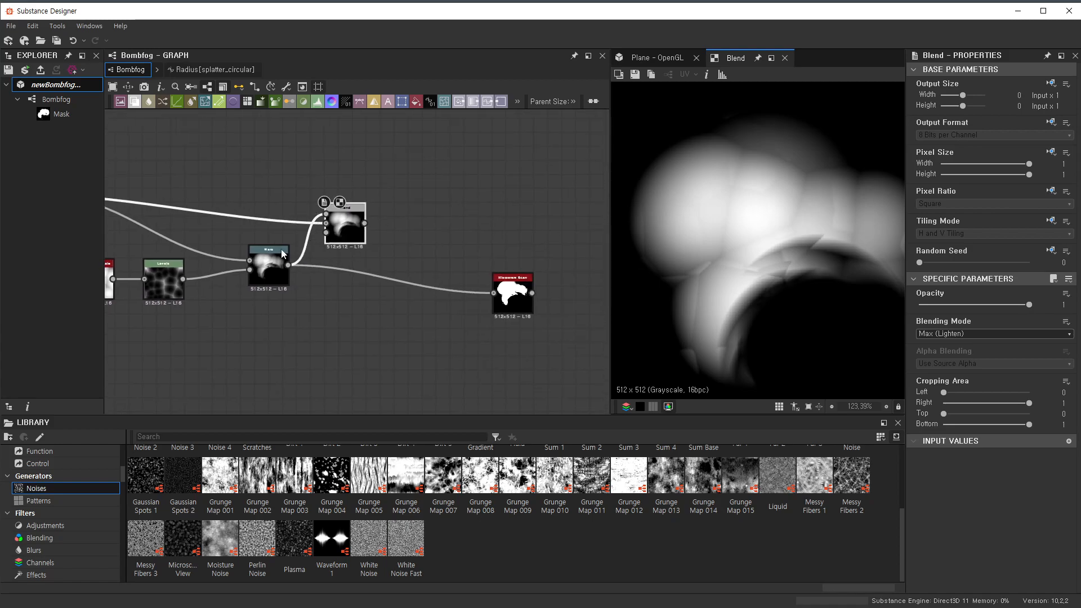
{"action": "double_click", "coordinate": [265, 263]}
{"action": "middle_click_drag", "start_coordinate": [314, 304], "coordinate": [360, 317]}
{"action": "left_click", "coordinate": [391, 238]}
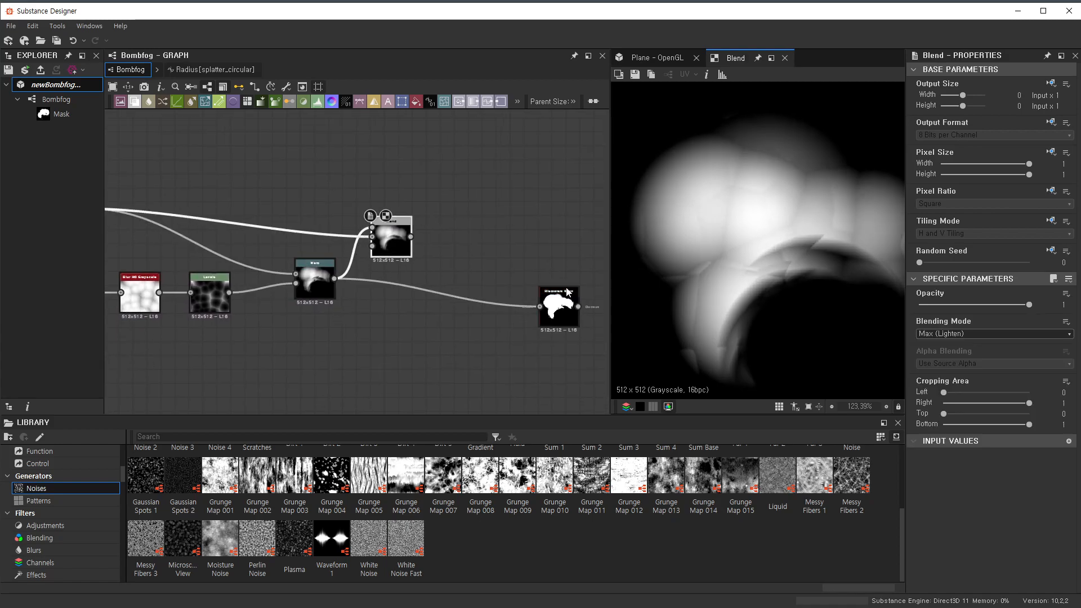
- Feed the Max (Lighten) Blend into the Histogram Scan in place of the Warp and inspect the thresholded smoke silhouette
{"action": "left_click_drag", "start_coordinate": [519, 307], "coordinate": [561, 285]}
{"action": "scroll", "coordinate": [427, 293], "scroll_direction": "down", "scroll_amount": 1}
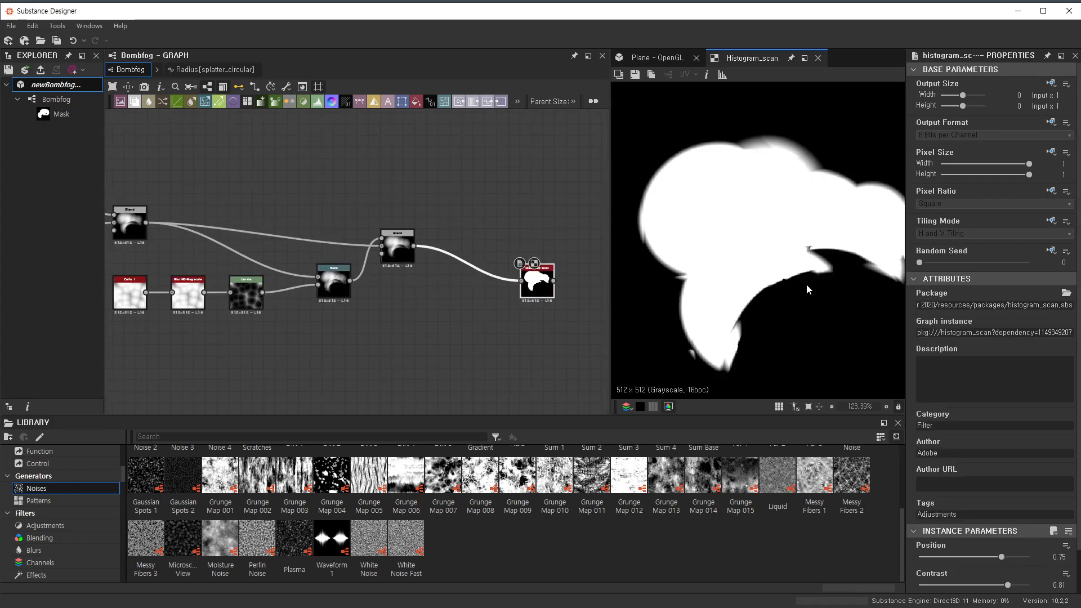
{"action": "scroll", "coordinate": [781, 289], "scroll_direction": "down", "scroll_amount": 2}
{"action": "scroll", "coordinate": [738, 276], "scroll_direction": "up", "scroll_amount": 2}
{"action": "scroll", "coordinate": [545, 250], "scroll_direction": "up", "scroll_amount": 1}
{"action": "scroll", "coordinate": [693, 254], "scroll_direction": "up", "scroll_amount": 2}
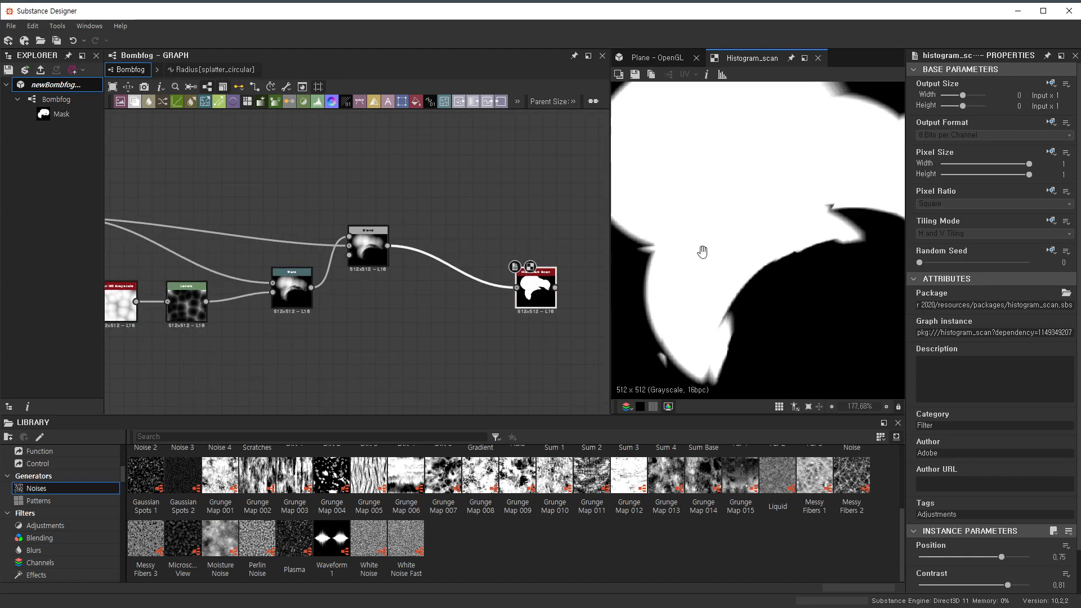
{"action": "scroll", "coordinate": [743, 300], "scroll_direction": "down", "scroll_amount": 1}
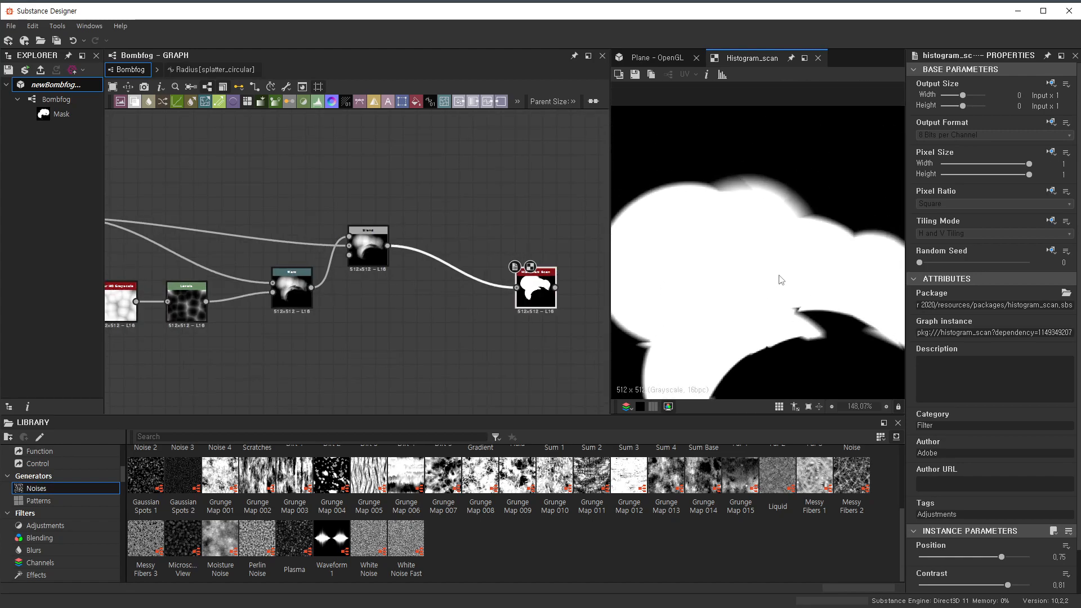
{"action": "scroll", "coordinate": [779, 279], "scroll_direction": "down", "scroll_amount": 3}
- Set the Histogram Scan's position to 0.88 and contrast to 0.72
{"action": "mouse_move", "coordinate": [1006, 560]}
{"action": "left_mouse_down"}
{"action": "mouse_move", "coordinate": [1024, 565]}
{"action": "mouse_move", "coordinate": [1022, 588]}
{"action": "mouse_move", "coordinate": [1001, 558]}
{"action": "mouse_move", "coordinate": [1013, 559]}
{"action": "left_mouse_up"}
{"action": "key", "text": "ctrl+z"}
{"action": "key", "text": "ctrl+z"}
{"action": "scroll", "coordinate": [830, 394], "scroll_direction": "down", "scroll_amount": 1}
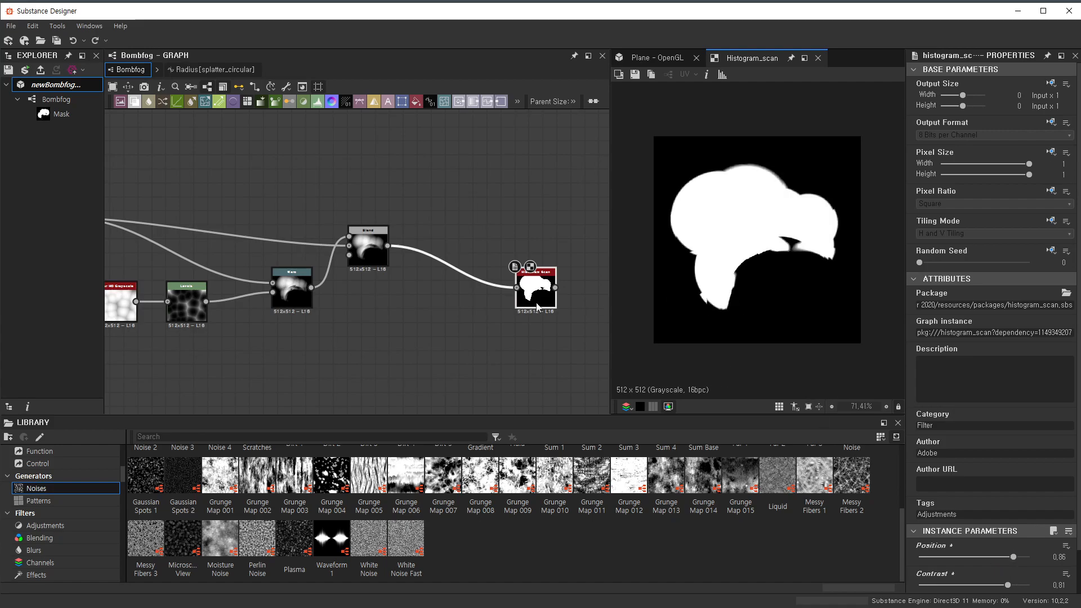
{"action": "scroll", "coordinate": [367, 249], "scroll_direction": "up", "scroll_amount": 1}
{"action": "double_click", "coordinate": [368, 248]}
{"action": "double_click", "coordinate": [566, 316]}
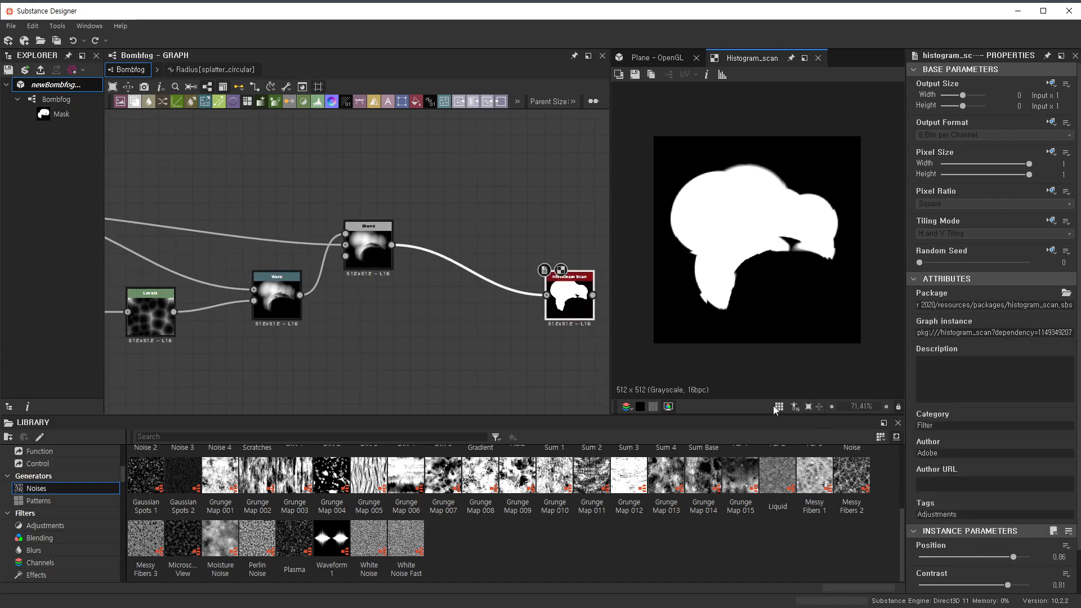
{"action": "mouse_move", "coordinate": [1003, 564]}
{"action": "left_mouse_down"}
{"action": "mouse_move", "coordinate": [972, 565]}
{"action": "mouse_move", "coordinate": [1030, 562]}
{"action": "mouse_move", "coordinate": [1016, 565]}
{"action": "left_mouse_up"}
{"action": "left_click_drag", "start_coordinate": [1008, 585], "coordinate": [998, 588]}
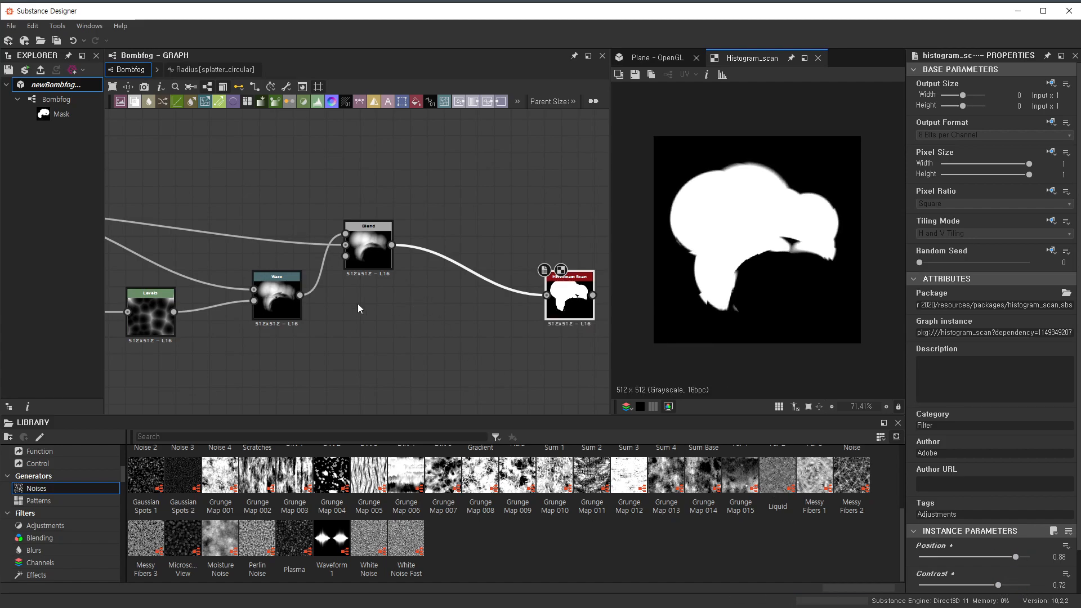
- Route the Warp into the Histogram Scan temporarily, set its position to 0.74, and reconnect the Max (Lighten) Blend as its input
{"action": "left_click_drag", "start_coordinate": [299, 296], "coordinate": [546, 295]}
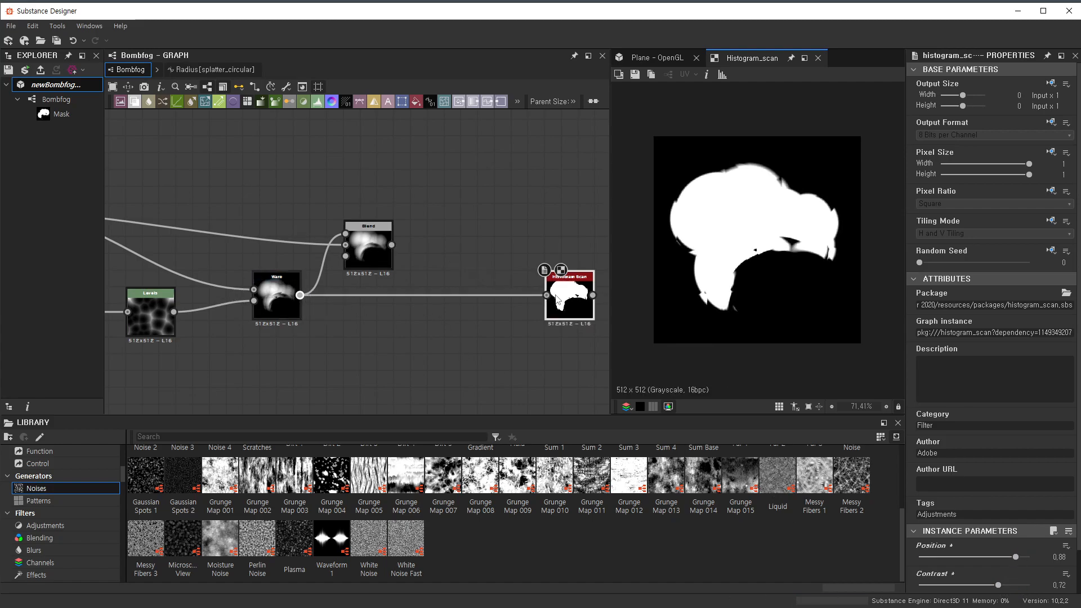
{"action": "left_click_drag", "start_coordinate": [1012, 557], "coordinate": [1001, 561]}
{"action": "left_click_drag", "start_coordinate": [391, 246], "coordinate": [546, 295]}
- Try an intensity of 2 on the Warp node and check the distorted silhouette
{"action": "scroll", "coordinate": [781, 200], "scroll_direction": "up", "scroll_amount": 3}
{"action": "middle_click_drag", "start_coordinate": [349, 264], "coordinate": [475, 256]}
{"action": "scroll", "coordinate": [392, 297], "scroll_direction": "up", "scroll_amount": 2}
{"action": "left_click", "coordinate": [429, 296]}
{"action": "left_click", "coordinate": [1049, 304]}
{"action": "type", "text": "2"}
{"action": "key", "text": "Return"}
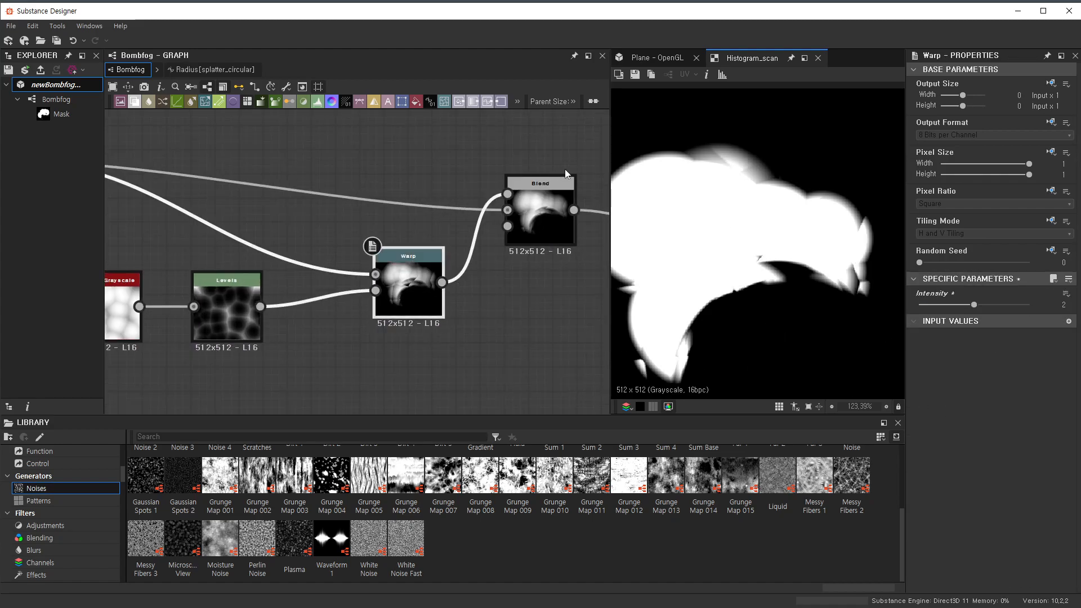
{"action": "scroll", "coordinate": [767, 324], "scroll_direction": "down", "scroll_amount": 5}
{"action": "scroll", "coordinate": [767, 323], "scroll_direction": "up", "scroll_amount": 4}
- Lower the Warp node's intensity below 2 and check the silhouette with the Histogram Scan selected
{"action": "left_click_drag", "start_coordinate": [974, 305], "coordinate": [955, 324]}
{"action": "scroll", "coordinate": [506, 254], "scroll_direction": "down", "scroll_amount": 2}
{"action": "middle_click_drag", "start_coordinate": [507, 254], "coordinate": [369, 263]}
{"action": "scroll", "coordinate": [459, 310], "scroll_direction": "up", "scroll_amount": 2}
{"action": "middle_click_drag", "start_coordinate": [459, 310], "coordinate": [348, 319]}
{"action": "scroll", "coordinate": [501, 315], "scroll_direction": "up", "scroll_amount": 2}
{"action": "left_click", "coordinate": [545, 281]}
{"action": "scroll", "coordinate": [479, 283], "scroll_direction": "down", "scroll_amount": 7}
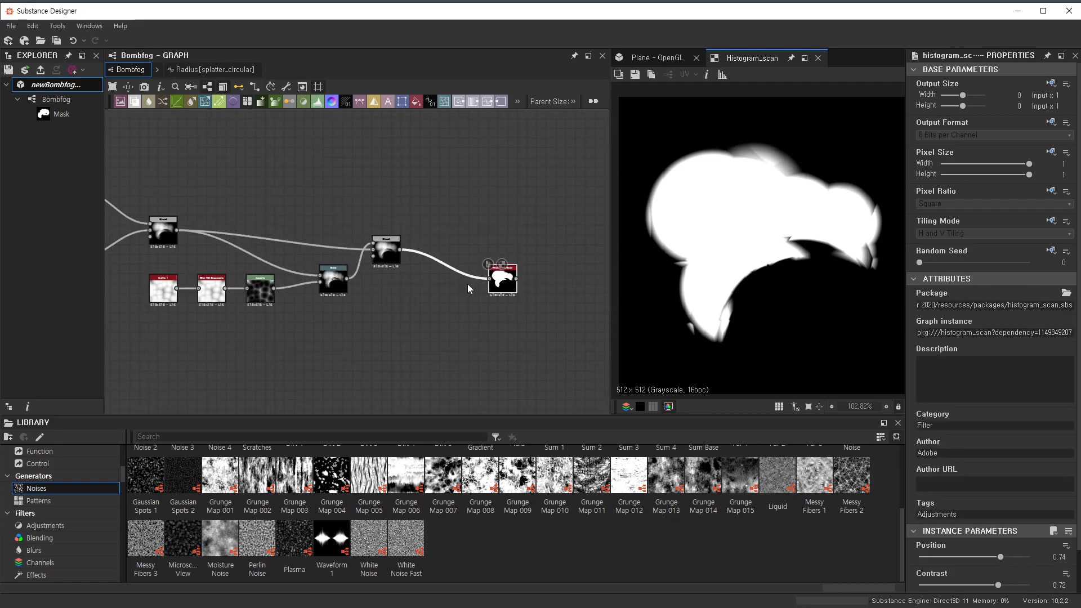
- Preview the reference Warp node that combines the MainShape output with WarpTexture1
{"action": "scroll", "coordinate": [442, 311], "scroll_direction": "down", "scroll_amount": 3}
{"action": "middle_click_drag", "start_coordinate": [442, 311], "coordinate": [509, 170]}
{"action": "scroll", "coordinate": [464, 227], "scroll_direction": "down", "scroll_amount": 2}
{"action": "middle_click_drag", "start_coordinate": [464, 227], "coordinate": [519, 143]}
{"action": "middle_click_drag", "start_coordinate": [541, 219], "coordinate": [501, 155]}
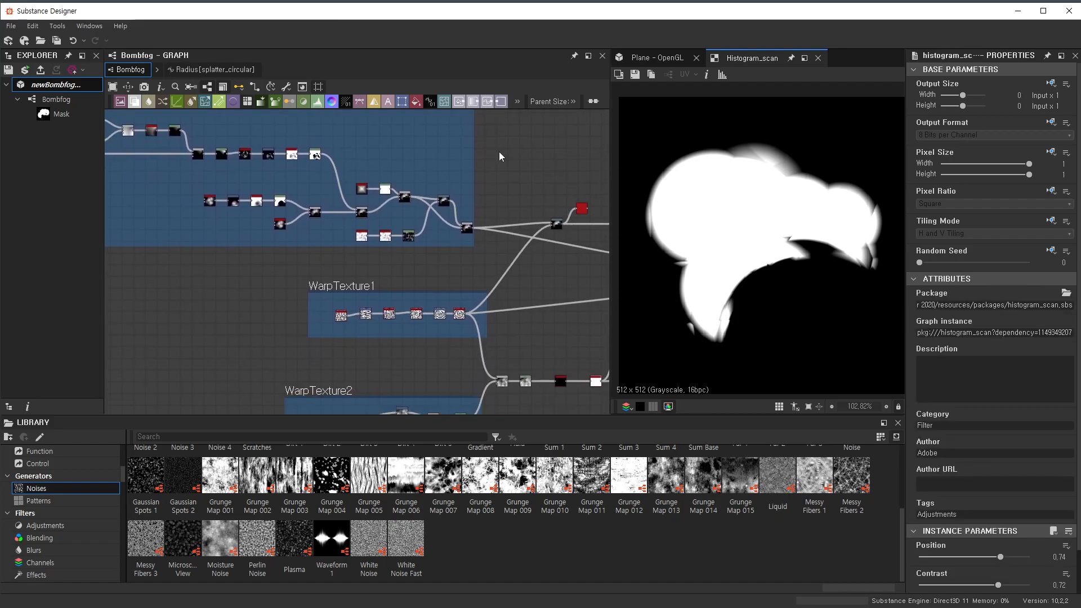
{"action": "scroll", "coordinate": [423, 263], "scroll_direction": "up", "scroll_amount": 3}
{"action": "scroll", "coordinate": [376, 293], "scroll_direction": "down", "scroll_amount": 3}
{"action": "middle_click_drag", "start_coordinate": [422, 283], "coordinate": [357, 277]}
{"action": "scroll", "coordinate": [452, 239], "scroll_direction": "up", "scroll_amount": 4}
{"action": "scroll", "coordinate": [452, 243], "scroll_direction": "up", "scroll_amount": 2}
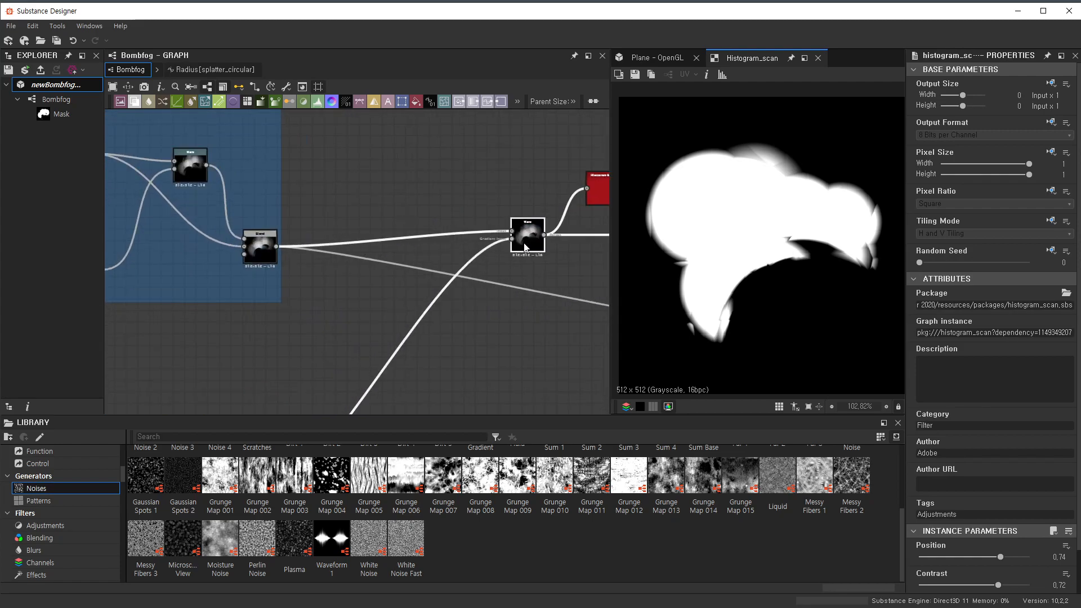
{"action": "left_click", "coordinate": [524, 236]}
- Examine the WarpTexture1 frame's node chain, from its grunge map to the final blur
{"action": "scroll", "coordinate": [447, 288], "scroll_direction": "down", "scroll_amount": 5}
{"action": "middle_click_drag", "start_coordinate": [381, 315], "coordinate": [454, 222]}
{"action": "scroll", "coordinate": [394, 243], "scroll_direction": "up", "scroll_amount": 3}
{"action": "left_click_drag", "start_coordinate": [203, 207], "coordinate": [570, 335]}
{"action": "left_click", "coordinate": [441, 204]}
{"action": "scroll", "coordinate": [326, 298], "scroll_direction": "up", "scroll_amount": 1}
{"action": "scroll", "coordinate": [270, 276], "scroll_direction": "up", "scroll_amount": 3}
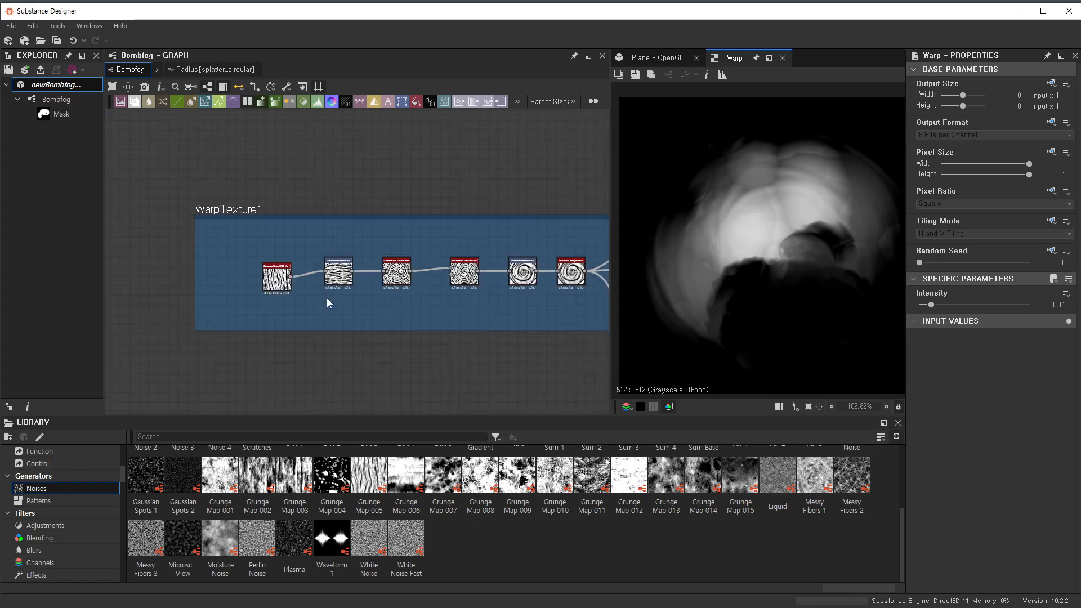
{"action": "scroll", "coordinate": [270, 276], "scroll_direction": "down", "scroll_amount": 2}
{"action": "scroll", "coordinate": [270, 275], "scroll_direction": "down", "scroll_amount": 10}
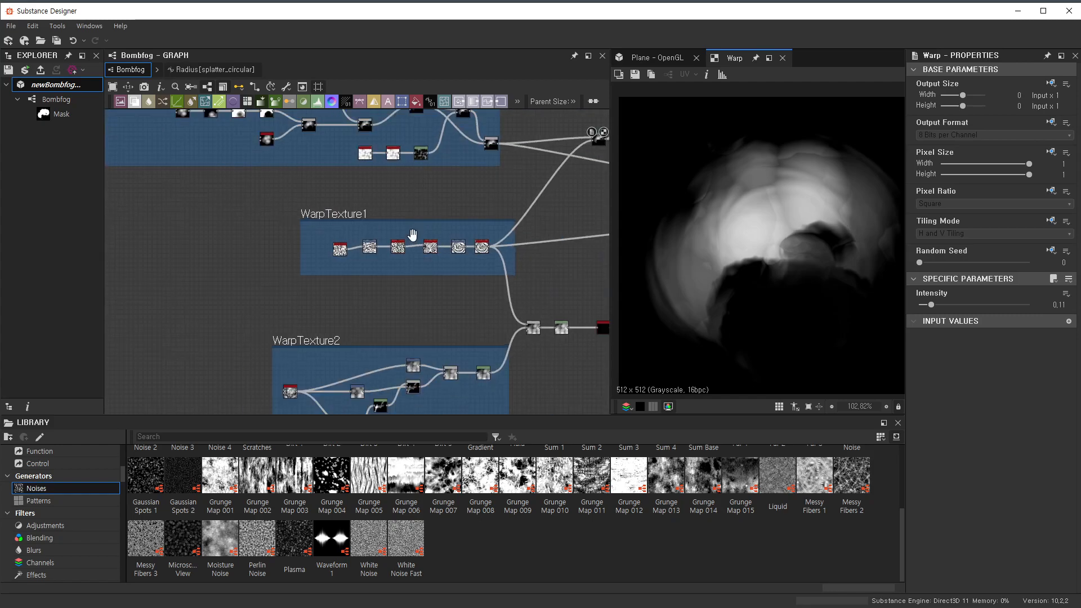
- Move the new smoke-shape branch further up to free space above the MainShape frame
{"action": "left_click_drag", "start_coordinate": [284, 206], "coordinate": [591, 272]}
{"action": "scroll", "coordinate": [767, 179], "scroll_direction": "up", "scroll_amount": 3}
{"action": "middle_click_drag", "start_coordinate": [767, 176], "coordinate": [891, 137]}
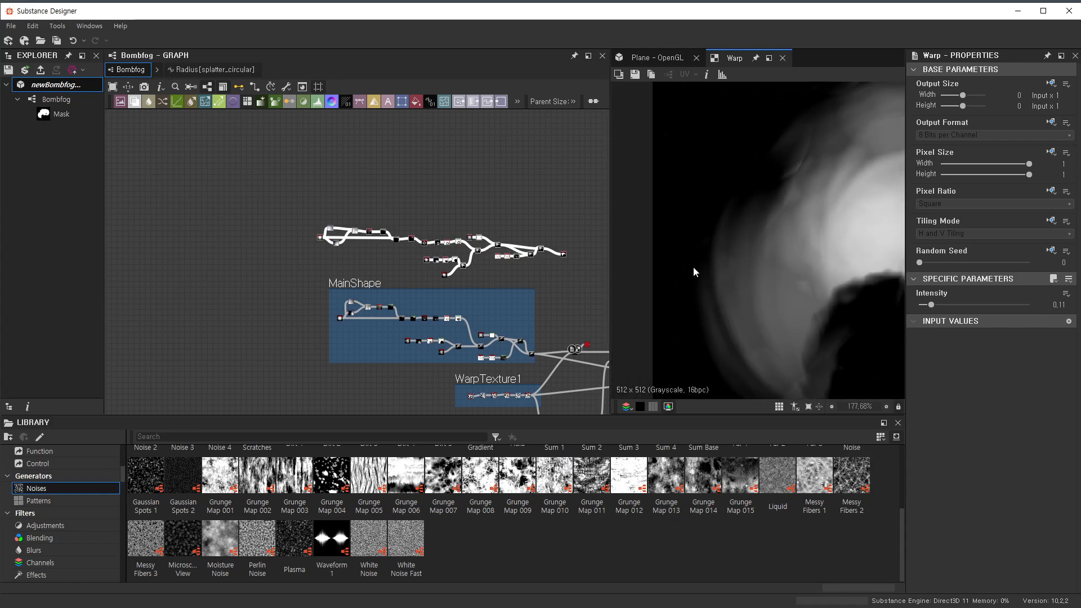
{"action": "left_click_drag", "start_coordinate": [287, 200], "coordinate": [562, 215]}
{"action": "left_click", "coordinate": [523, 254]}
{"action": "scroll", "coordinate": [354, 261], "scroll_direction": "up", "scroll_amount": 2}
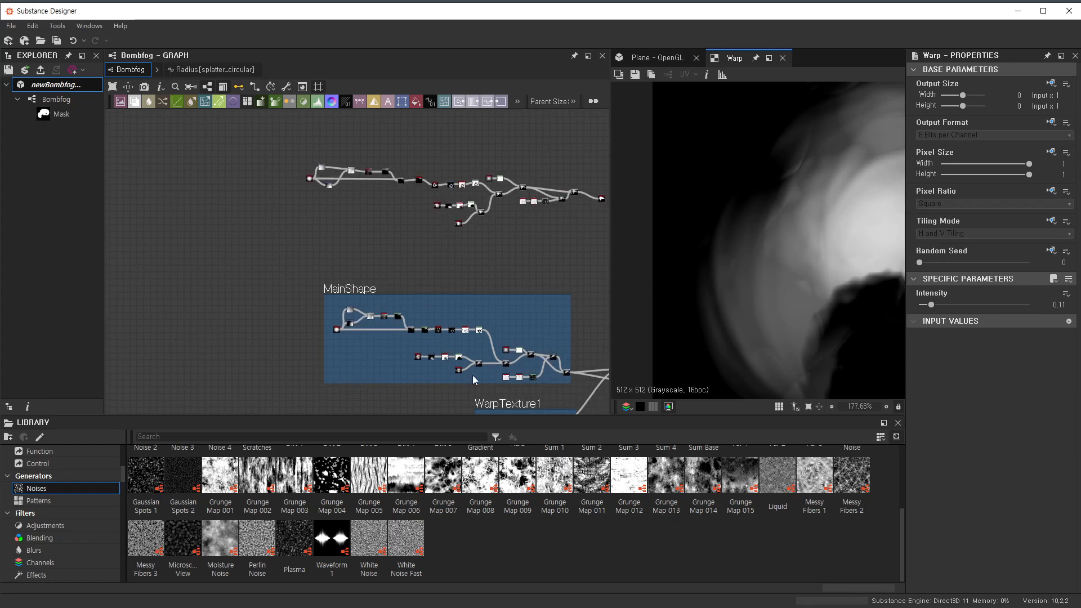
- Add a Grunge Map 005 node in the free space between the new smoke-shape branch and the MainShape frame
{"action": "left_click_drag", "start_coordinate": [375, 500], "coordinate": [338, 234]}
{"action": "scroll", "coordinate": [386, 507], "scroll_direction": "down", "scroll_amount": 3}
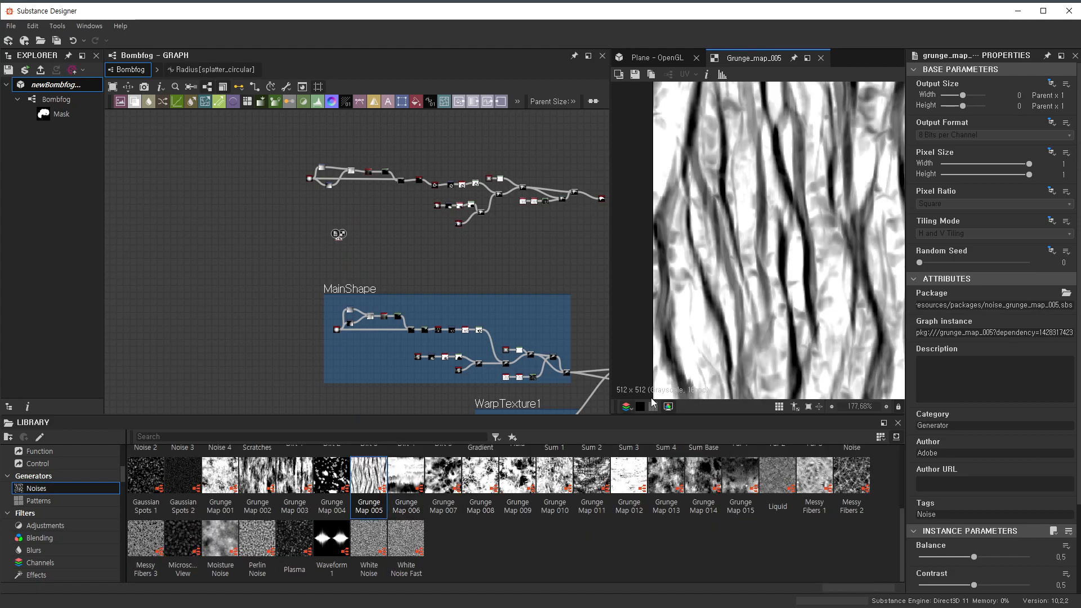
{"action": "scroll", "coordinate": [799, 204], "scroll_direction": "down", "scroll_amount": 1}
{"action": "scroll", "coordinate": [330, 254], "scroll_direction": "up", "scroll_amount": 5}
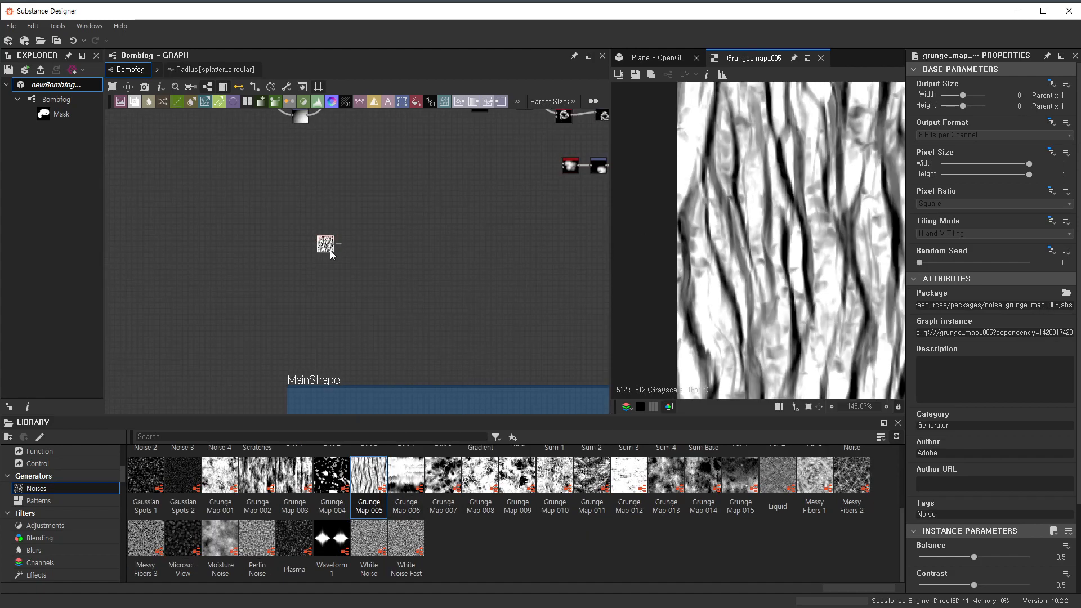
{"action": "scroll", "coordinate": [997, 354], "scroll_direction": "down", "scroll_amount": 3}
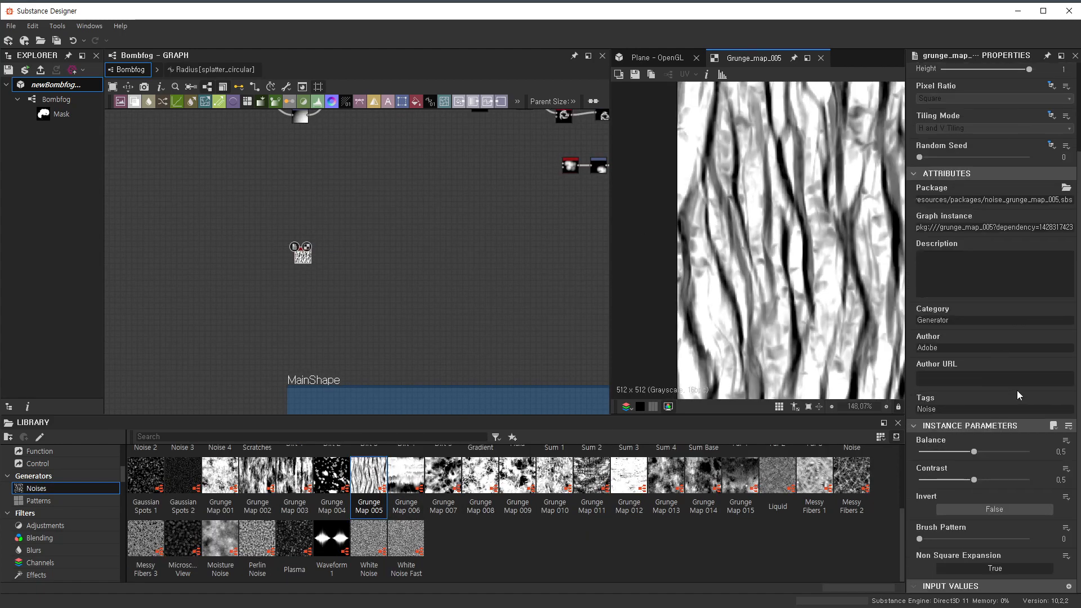
- Add a Transformation 2D node after Grunge Map 005 and rotate the texture 90 degrees clockwise
{"action": "key", "text": "space"}
{"action": "type", "text": "tr"}
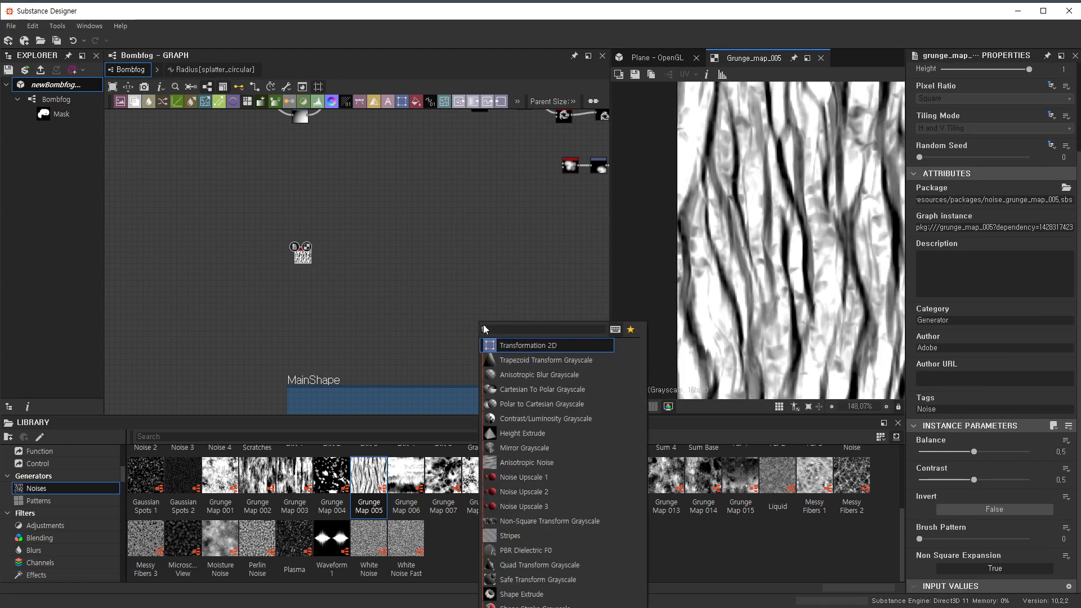
{"action": "left_click", "coordinate": [533, 345]}
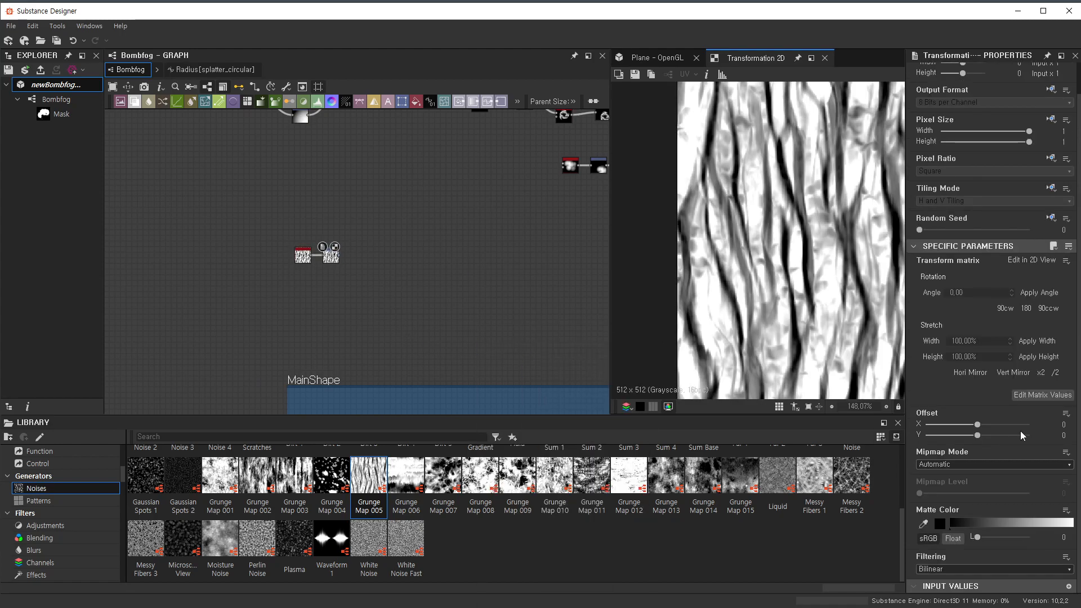
{"action": "left_click", "coordinate": [1006, 309]}
{"action": "scroll", "coordinate": [811, 314], "scroll_direction": "down", "scroll_amount": 4}
- Add a Cartesian To Polar Grayscale node after the Transformation 2D and inspect the swirl pattern
{"action": "key", "text": "space"}
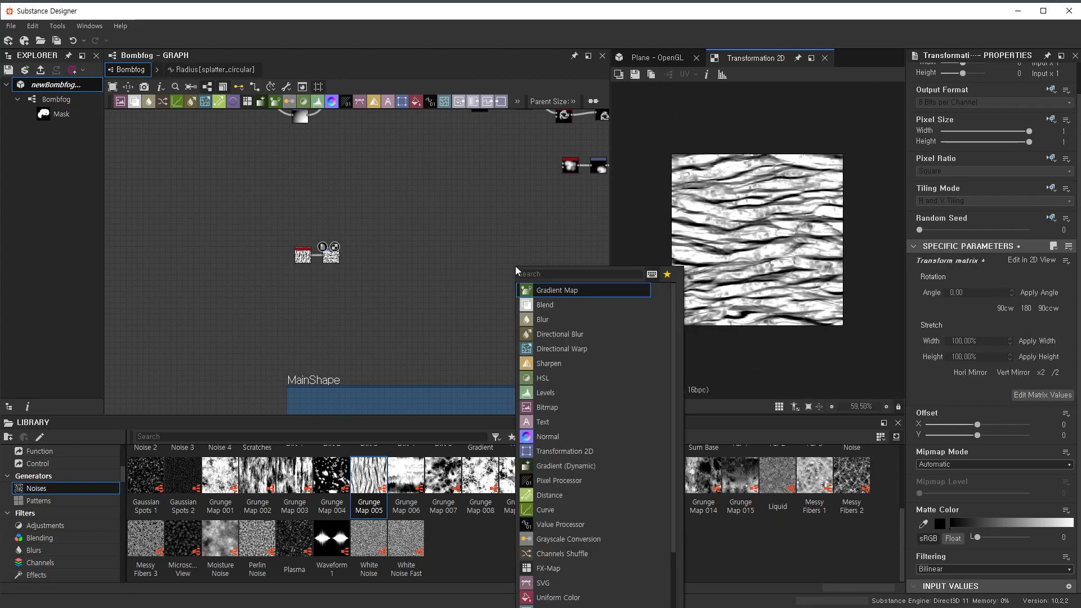
{"action": "type", "text": "pola"}
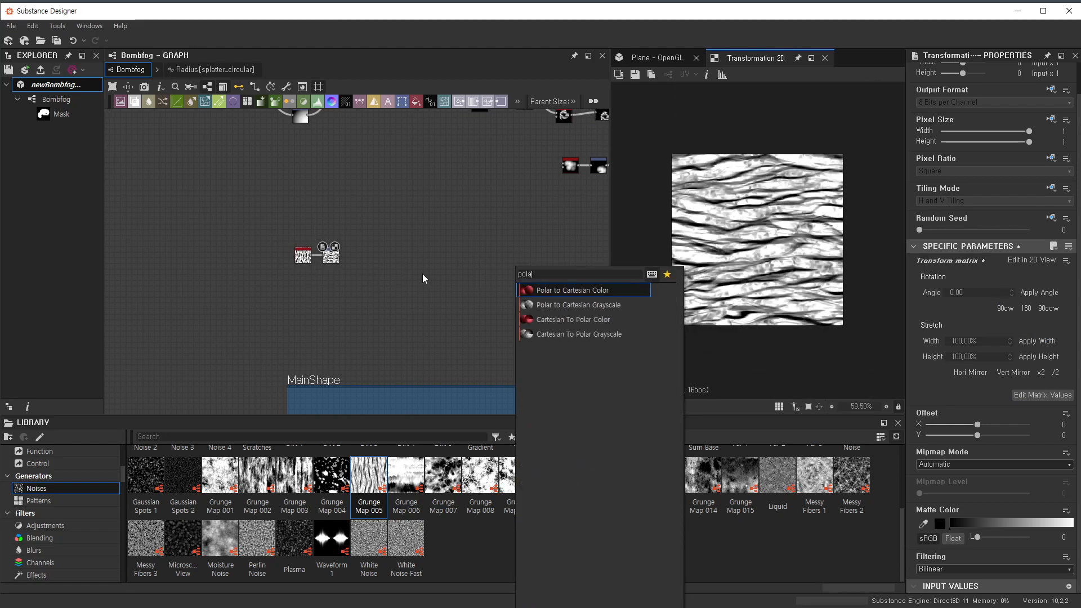
{"action": "left_click", "coordinate": [578, 334]}
{"action": "left_click_drag", "start_coordinate": [562, 263], "coordinate": [258, 216]}
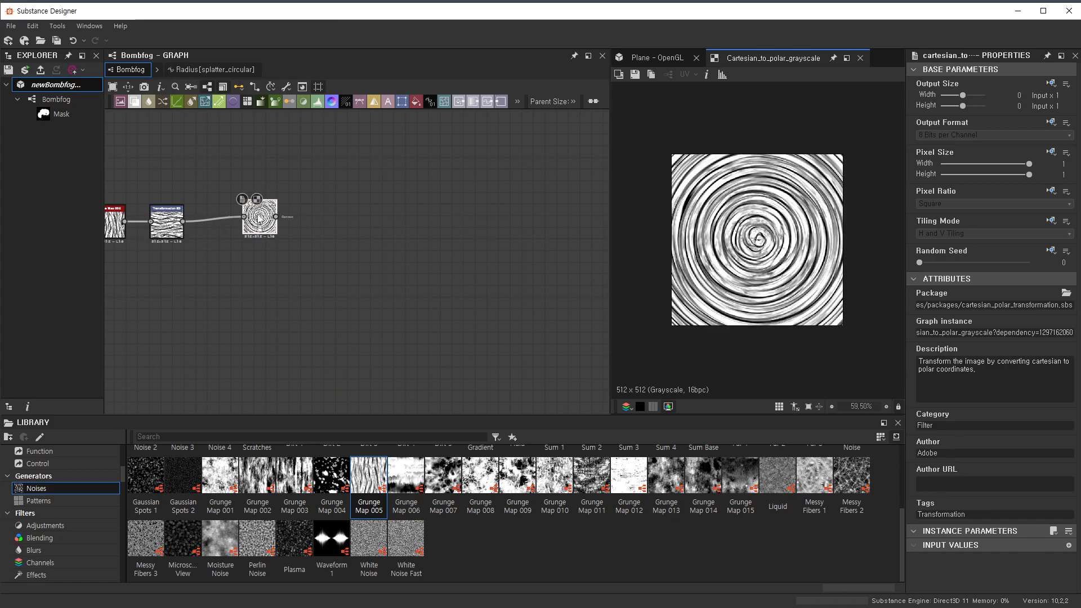
{"action": "scroll", "coordinate": [811, 251], "scroll_direction": "up", "scroll_amount": 3}
{"action": "scroll", "coordinate": [780, 246], "scroll_direction": "down", "scroll_amount": 2}
{"action": "scroll", "coordinate": [788, 190], "scroll_direction": "up", "scroll_amount": 2}
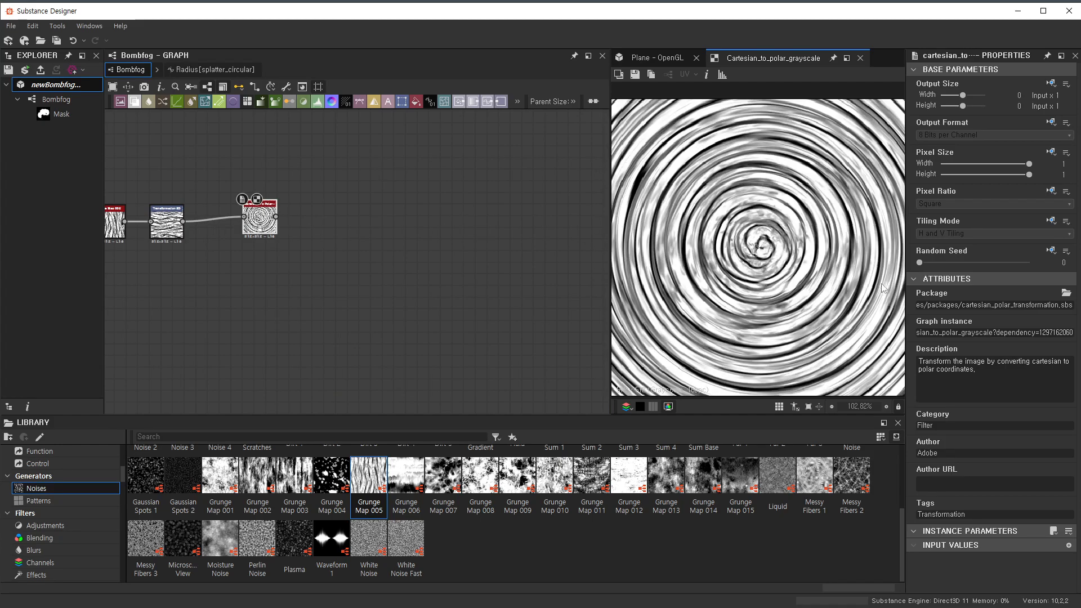
{"action": "scroll", "coordinate": [797, 258], "scroll_direction": "up", "scroll_amount": 2}
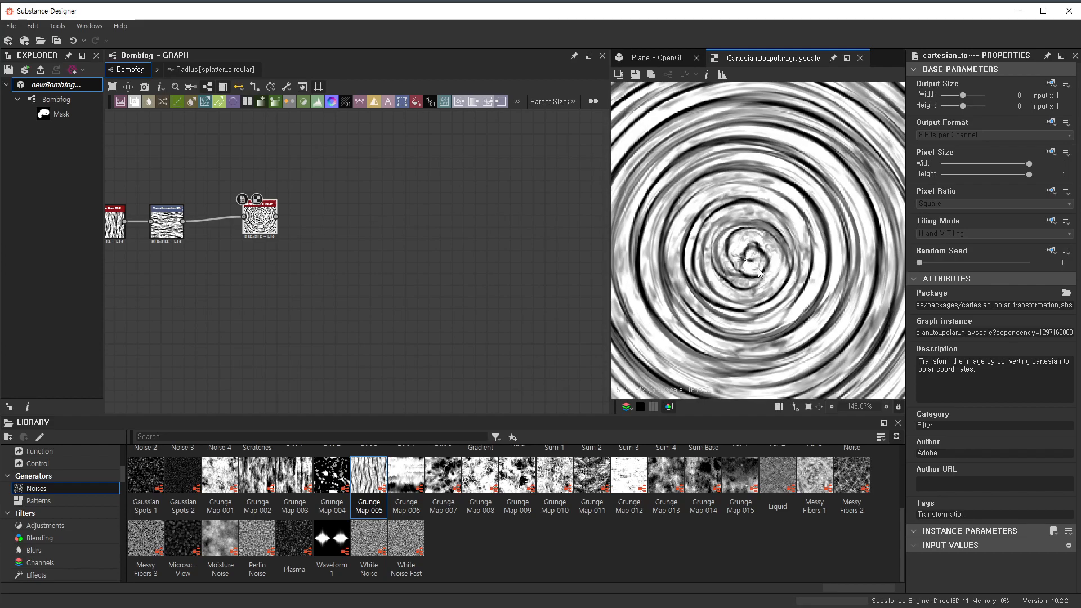
- Examine which node follows Cartesian To Polar in the reference WarpTexture1 chain and how it is connected
{"action": "scroll", "coordinate": [381, 234], "scroll_direction": "down", "scroll_amount": 5}
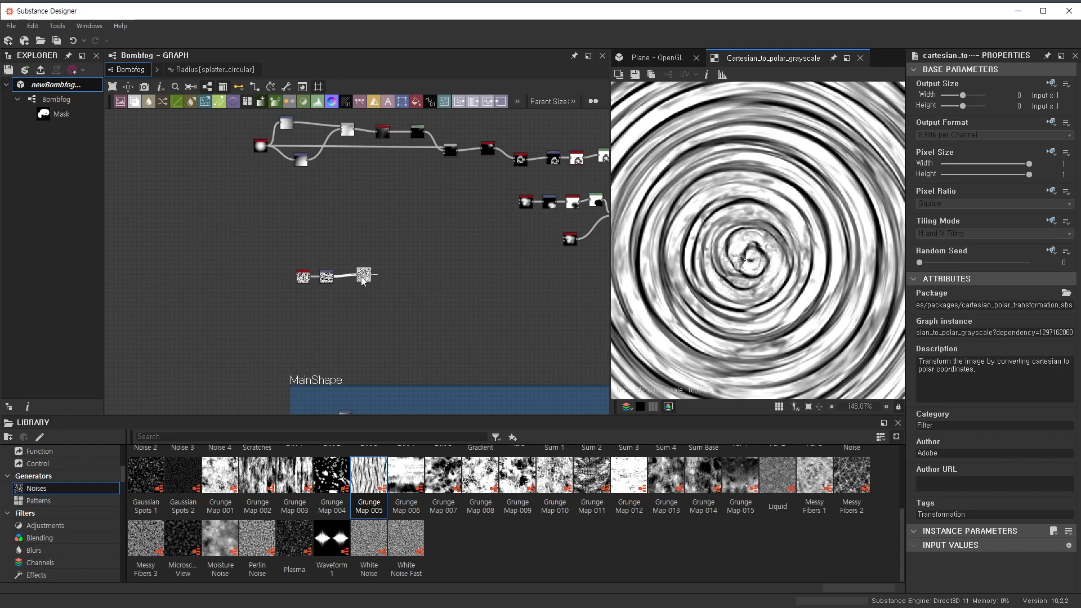
{"action": "scroll", "coordinate": [434, 286], "scroll_direction": "down", "scroll_amount": 3}
{"action": "middle_click_drag", "start_coordinate": [436, 292], "coordinate": [443, 231]}
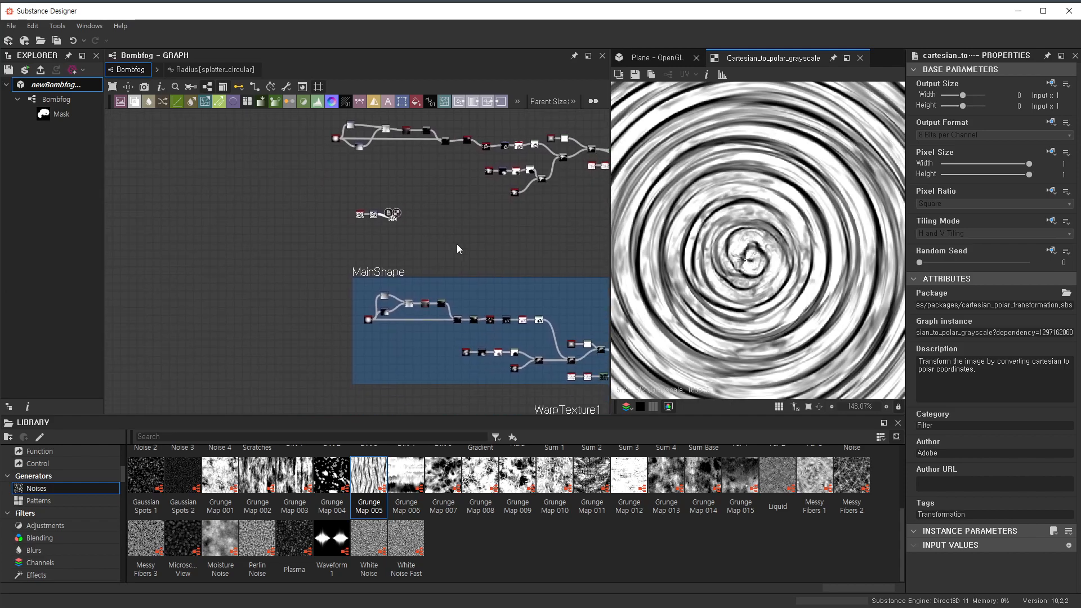
{"action": "middle_click_drag", "start_coordinate": [534, 358], "coordinate": [492, 182]}
{"action": "scroll", "coordinate": [502, 301], "scroll_direction": "up", "scroll_amount": 1}
{"action": "middle_click_drag", "start_coordinate": [479, 308], "coordinate": [337, 314]}
{"action": "scroll", "coordinate": [454, 256], "scroll_direction": "up", "scroll_amount": 4}
{"action": "scroll", "coordinate": [454, 256], "scroll_direction": "up", "scroll_amount": 4}
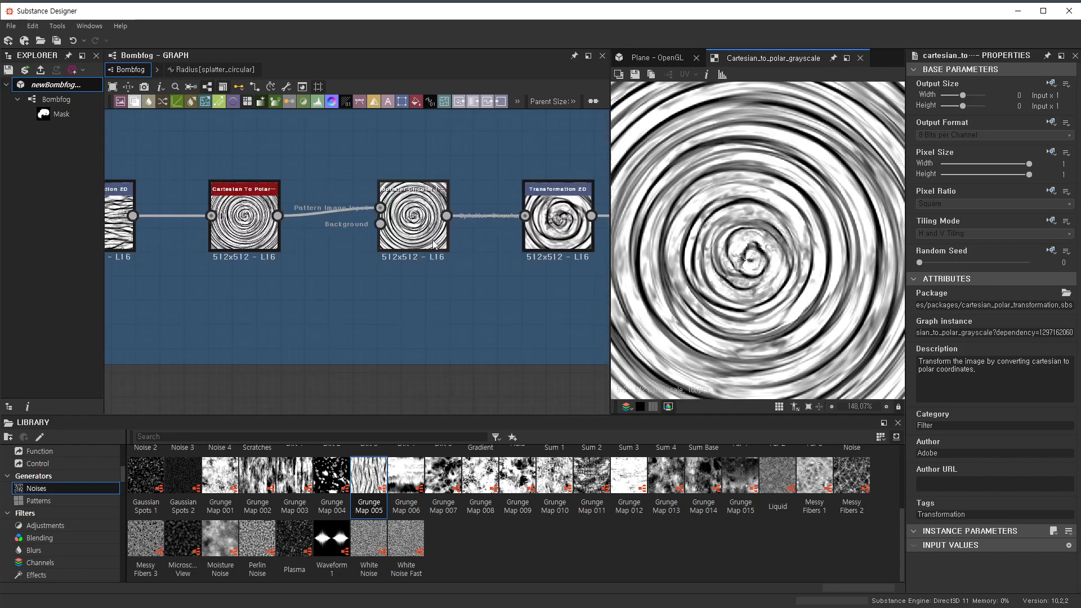
{"action": "scroll", "coordinate": [405, 195], "scroll_direction": "up", "scroll_amount": 3}
{"action": "scroll", "coordinate": [364, 190], "scroll_direction": "down", "scroll_amount": 6}
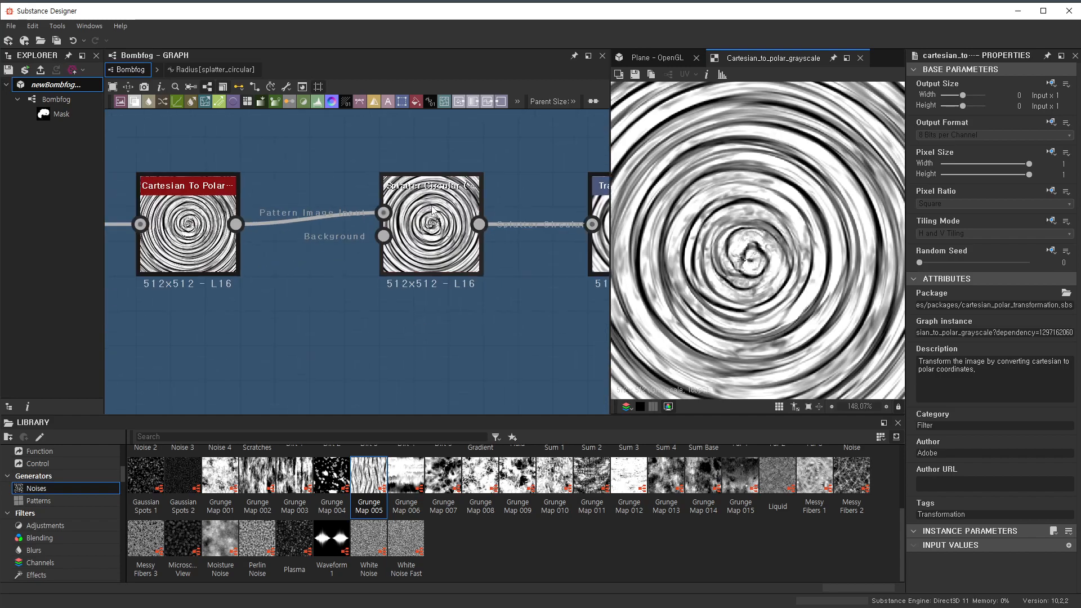
{"action": "middle_click_drag", "start_coordinate": [365, 127], "coordinate": [408, 347]}
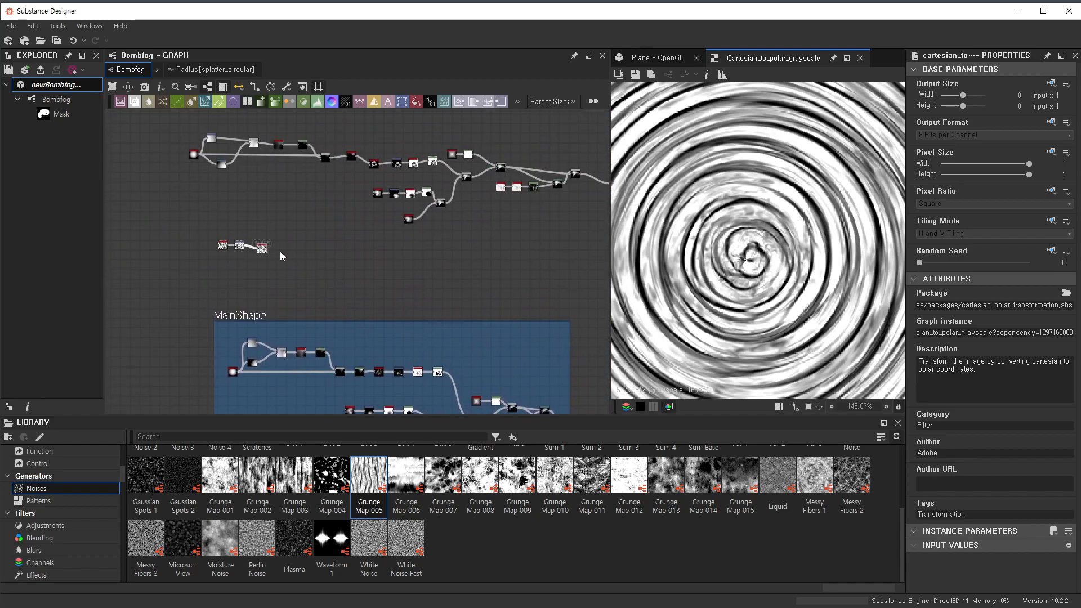
- Add a Splatter Circular node beside the new Cartesian To Polar Grayscale node
{"action": "scroll", "coordinate": [280, 250], "scroll_direction": "up", "scroll_amount": 4}
{"action": "key", "text": "space"}
{"action": "type", "text": "a"}
{"action": "key", "text": "BackSpace"}
{"action": "type", "text": "spi"}
{"action": "key", "text": "BackSpace"}
{"action": "key", "text": "BackSpace"}
{"action": "type", "text": "pla"}
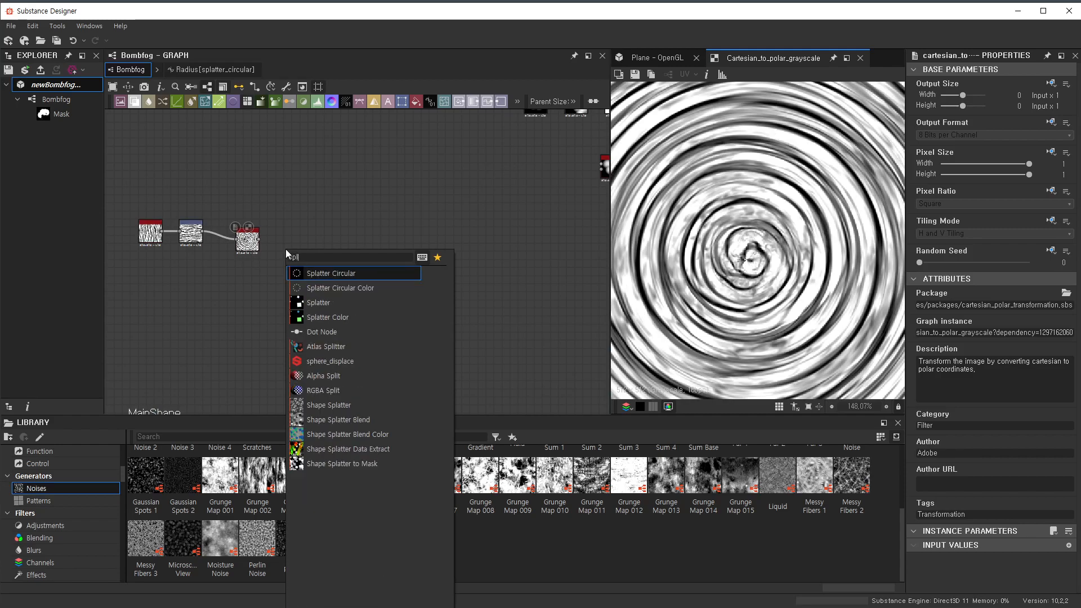
{"action": "left_click", "coordinate": [335, 276]}
{"action": "scroll", "coordinate": [279, 253], "scroll_direction": "up", "scroll_amount": 3}
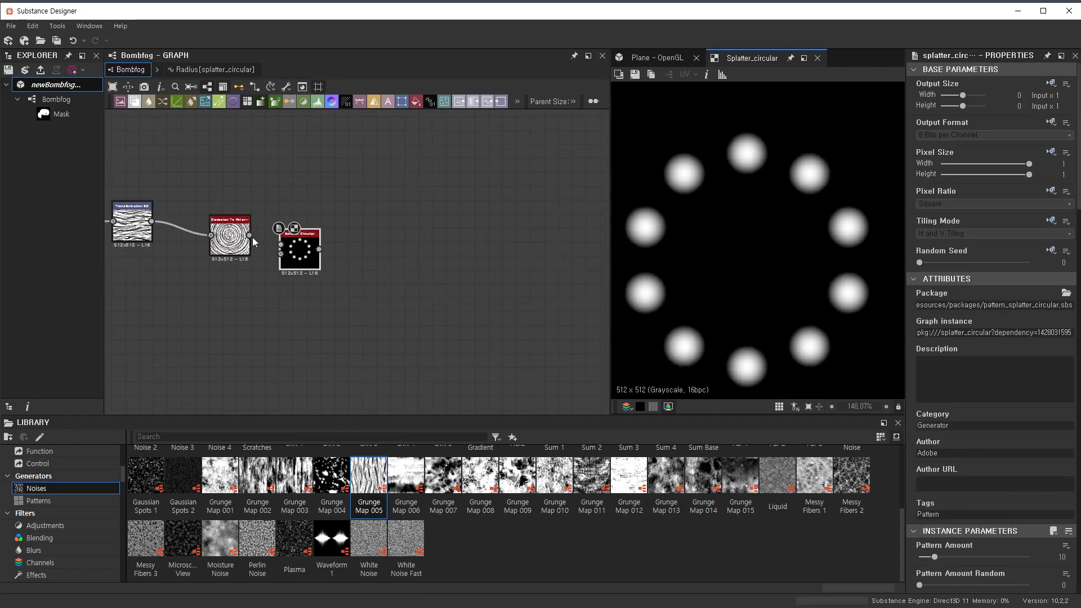
- Feed Cartesian To Polar Grayscale into Splatter Circular, using Pattern Amount 1, Image Input as the pattern and Radius 0
{"action": "scroll", "coordinate": [977, 435], "scroll_direction": "down", "scroll_amount": 5}
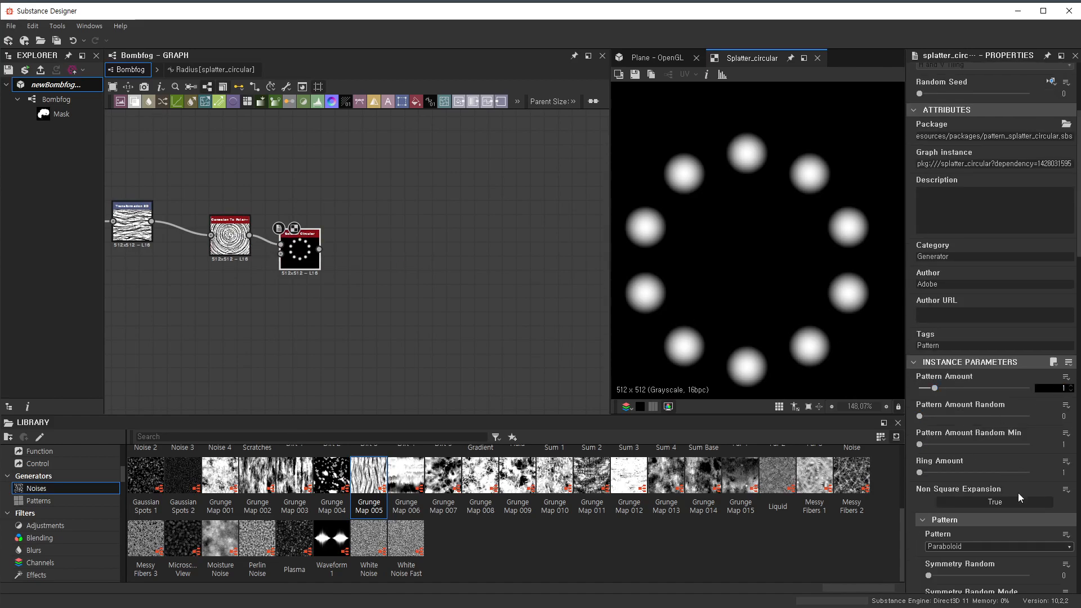
{"action": "left_click", "coordinate": [965, 545]}
{"action": "left_click", "coordinate": [970, 556]}
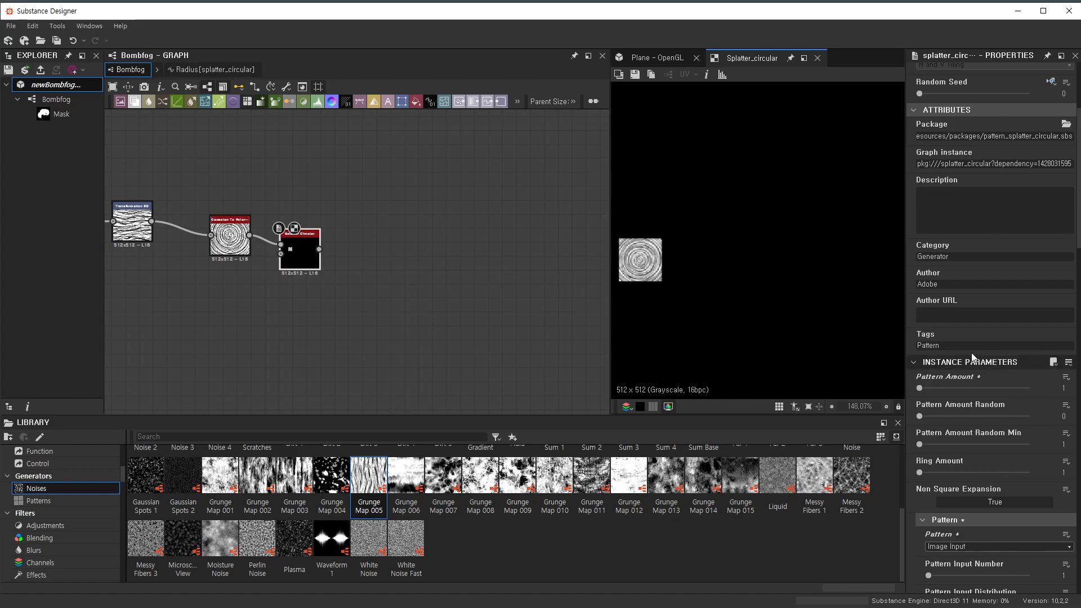
{"action": "scroll", "coordinate": [982, 370], "scroll_direction": "down", "scroll_amount": 10}
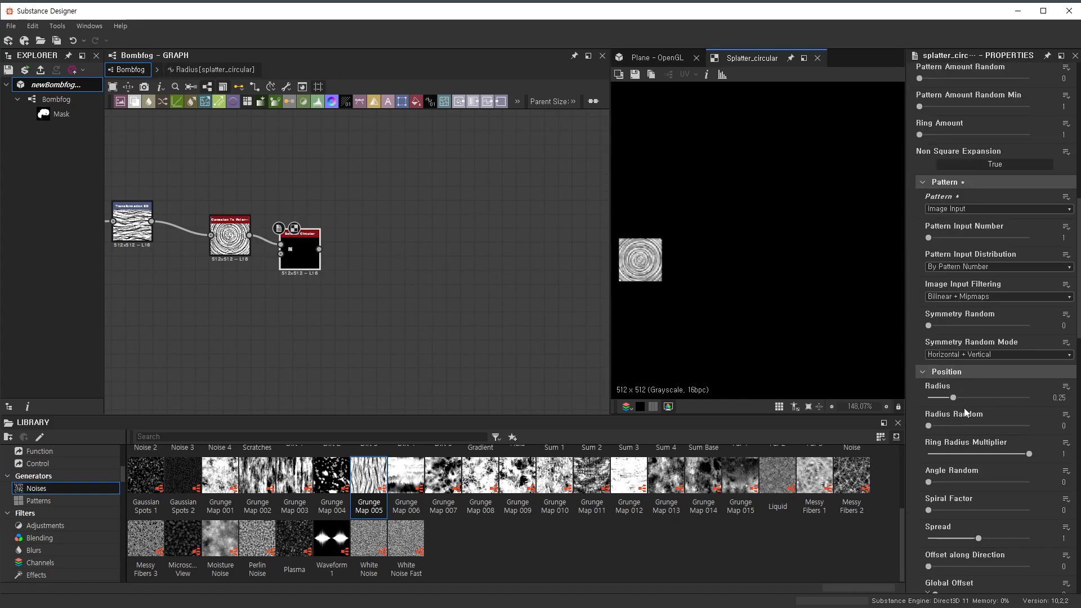
{"action": "left_click_drag", "start_coordinate": [956, 401], "coordinate": [929, 398]}
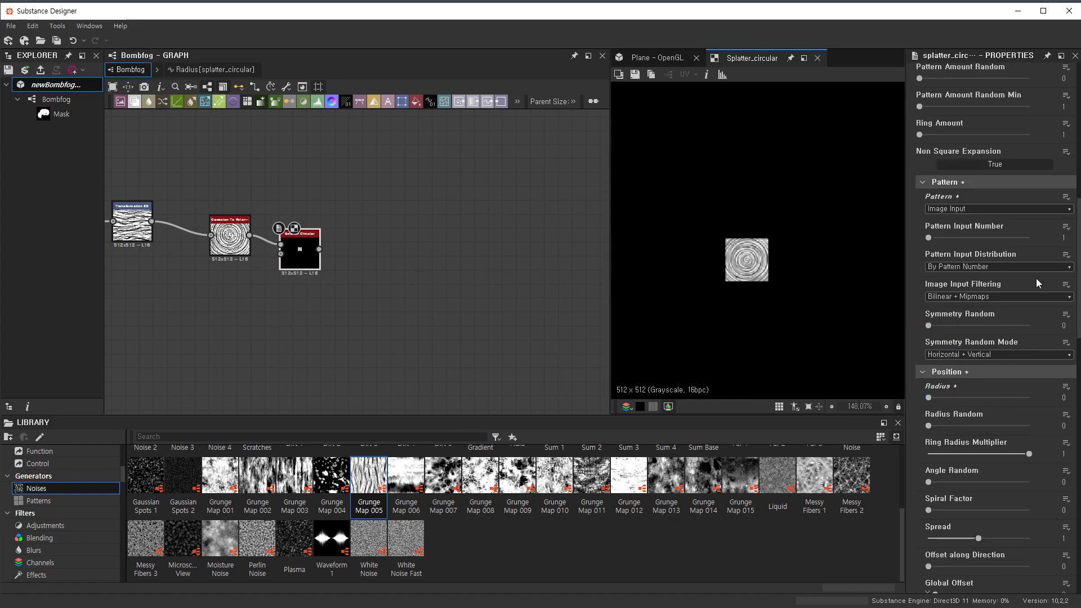
- Set the Splatter Circular node's Scale to 10 to enlarge the swirl pattern
{"action": "scroll", "coordinate": [1043, 293], "scroll_direction": "up", "scroll_amount": 3}
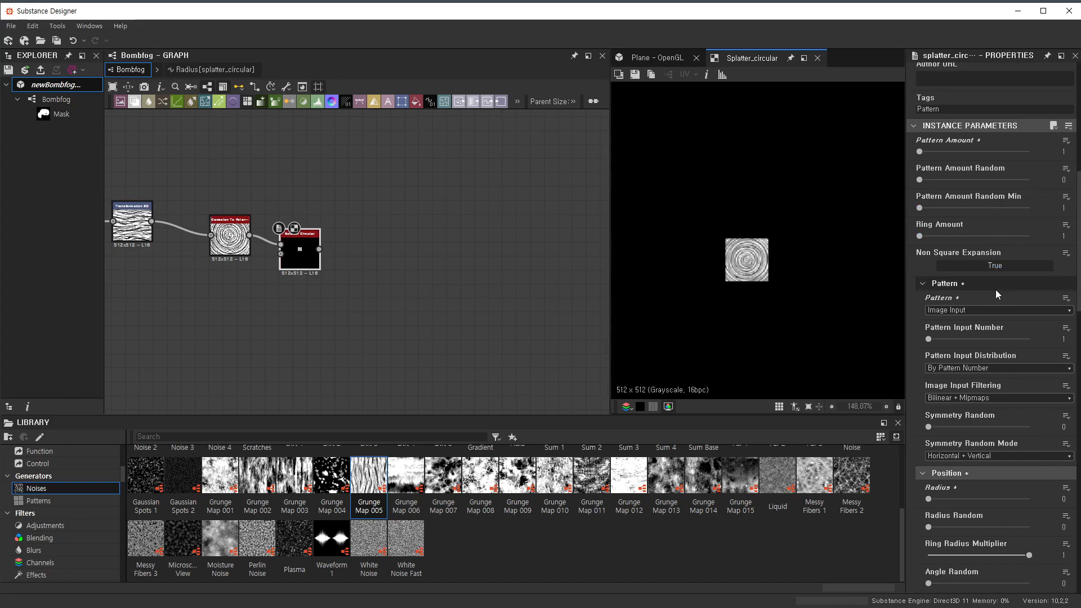
{"action": "scroll", "coordinate": [985, 310], "scroll_direction": "down", "scroll_amount": 6}
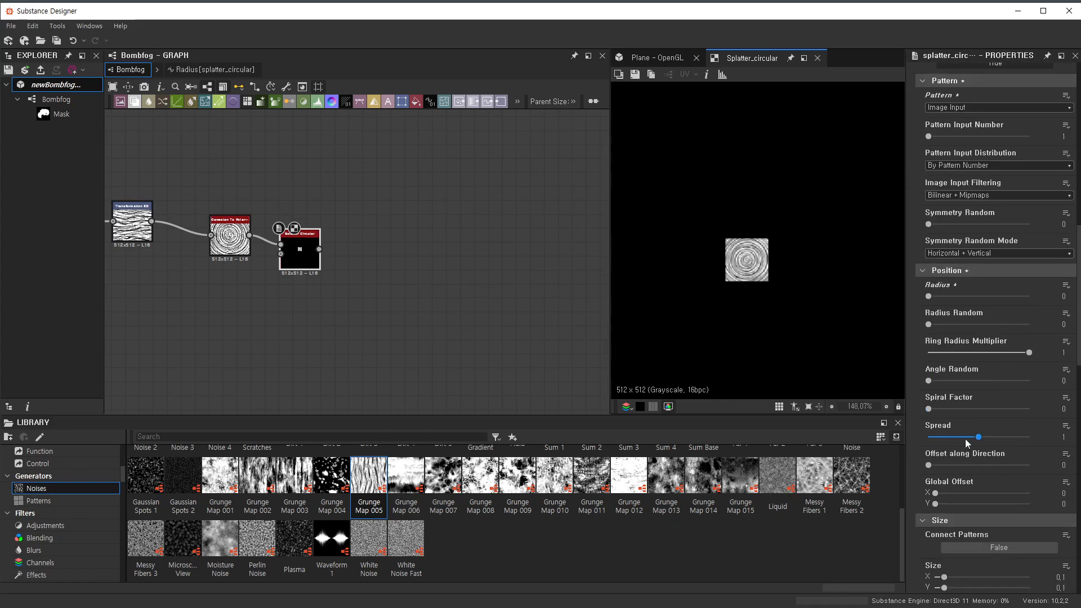
{"action": "scroll", "coordinate": [980, 436], "scroll_direction": "up", "scroll_amount": 12}
{"action": "scroll", "coordinate": [983, 431], "scroll_direction": "down", "scroll_amount": 19}
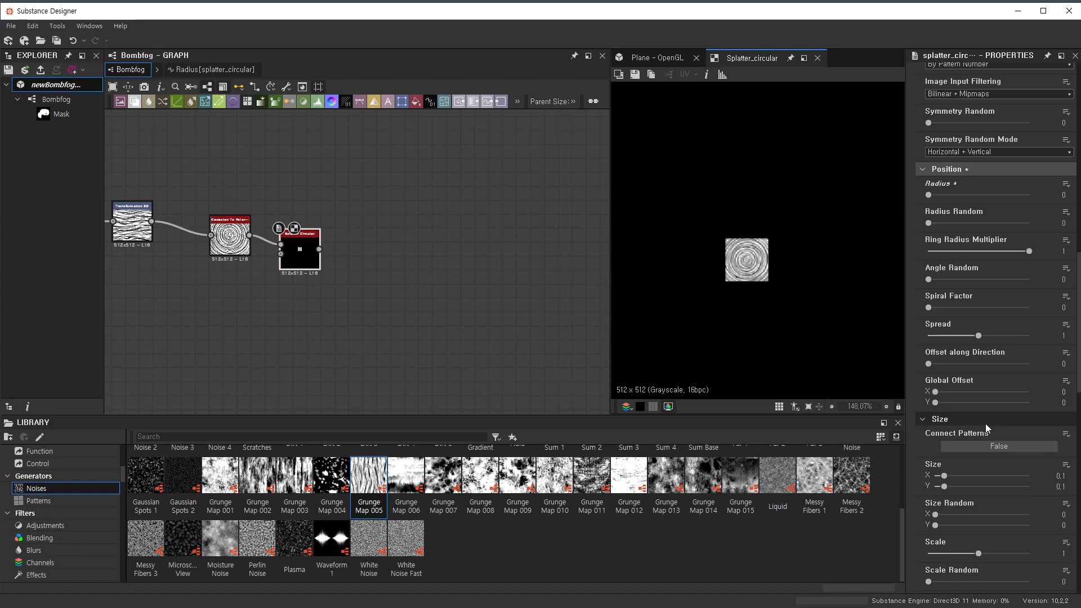
{"action": "left_click_drag", "start_coordinate": [986, 424], "coordinate": [1071, 428]}
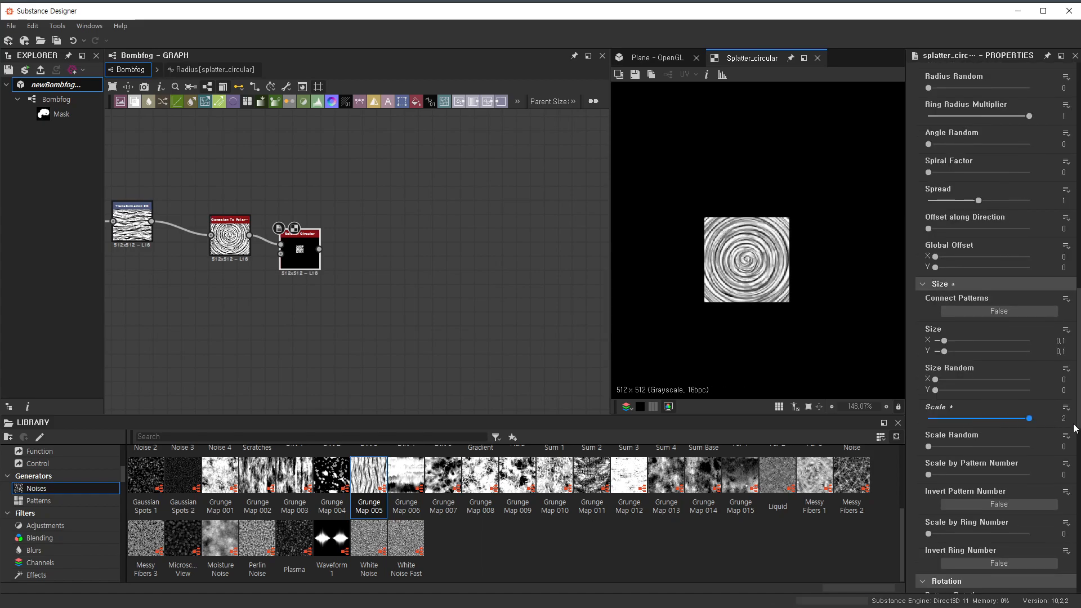
{"action": "key", "text": "Return"}
{"action": "scroll", "coordinate": [797, 331], "scroll_direction": "down", "scroll_amount": 4}
{"action": "left_click_drag", "start_coordinate": [977, 418], "coordinate": [978, 418]}
{"action": "key", "text": "ctrl+z"}
{"action": "scroll", "coordinate": [461, 316], "scroll_direction": "down", "scroll_amount": 3}
{"action": "scroll", "coordinate": [456, 288], "scroll_direction": "up", "scroll_amount": 4}
- Inspect the reference Warp node that combines the MainShape output with the WarpTexture1 output
{"action": "middle_click_drag", "start_coordinate": [282, 264], "coordinate": [384, 148]}
{"action": "scroll", "coordinate": [382, 149], "scroll_direction": "down", "scroll_amount": 3}
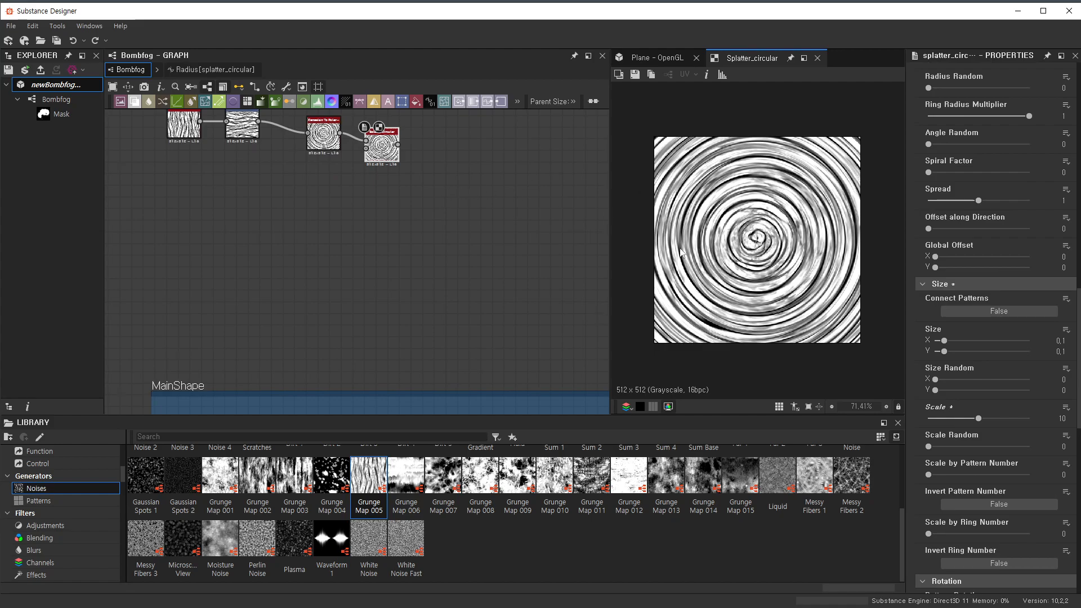
{"action": "scroll", "coordinate": [487, 228], "scroll_direction": "down", "scroll_amount": 5}
{"action": "middle_click_drag", "start_coordinate": [589, 235], "coordinate": [268, 177]}
{"action": "scroll", "coordinate": [366, 219], "scroll_direction": "up", "scroll_amount": 2}
{"action": "middle_click_drag", "start_coordinate": [443, 265], "coordinate": [490, 168]}
{"action": "scroll", "coordinate": [488, 193], "scroll_direction": "up", "scroll_amount": 4}
{"action": "scroll", "coordinate": [483, 203], "scroll_direction": "down", "scroll_amount": 3}
{"action": "scroll", "coordinate": [496, 184], "scroll_direction": "down", "scroll_amount": 2}
{"action": "scroll", "coordinate": [495, 183], "scroll_direction": "up", "scroll_amount": 3}
{"action": "middle_click_drag", "start_coordinate": [582, 203], "coordinate": [437, 177]}
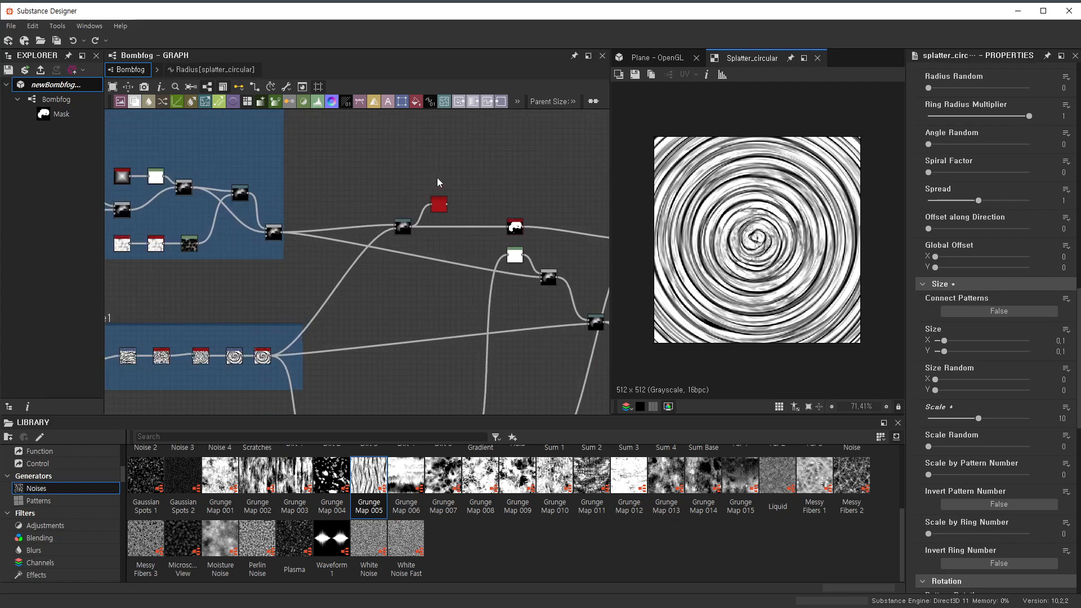
{"action": "scroll", "coordinate": [445, 180], "scroll_direction": "up", "scroll_amount": 3}
{"action": "left_click", "coordinate": [502, 183]}
{"action": "left_click", "coordinate": [361, 263]}
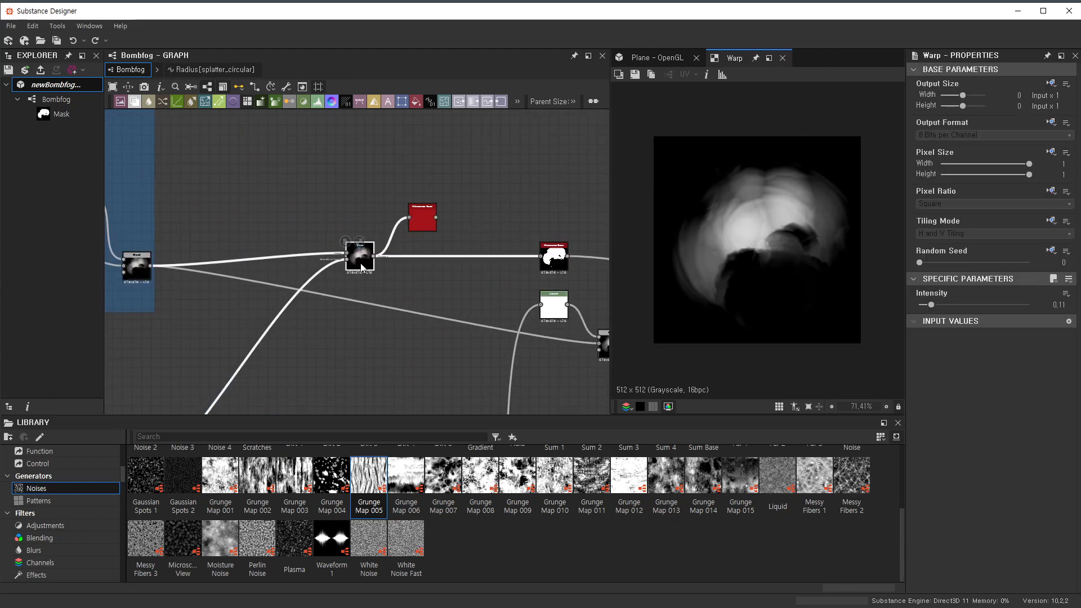
- Preview the Blur HQ Grayscale node at the end of the reference WarpTexture1 chain
{"action": "scroll", "coordinate": [369, 267], "scroll_direction": "down", "scroll_amount": 3}
{"action": "middle_click_drag", "start_coordinate": [229, 370], "coordinate": [467, 292]}
{"action": "scroll", "coordinate": [468, 292], "scroll_direction": "up", "scroll_amount": 4}
{"action": "double_click", "coordinate": [446, 323]}
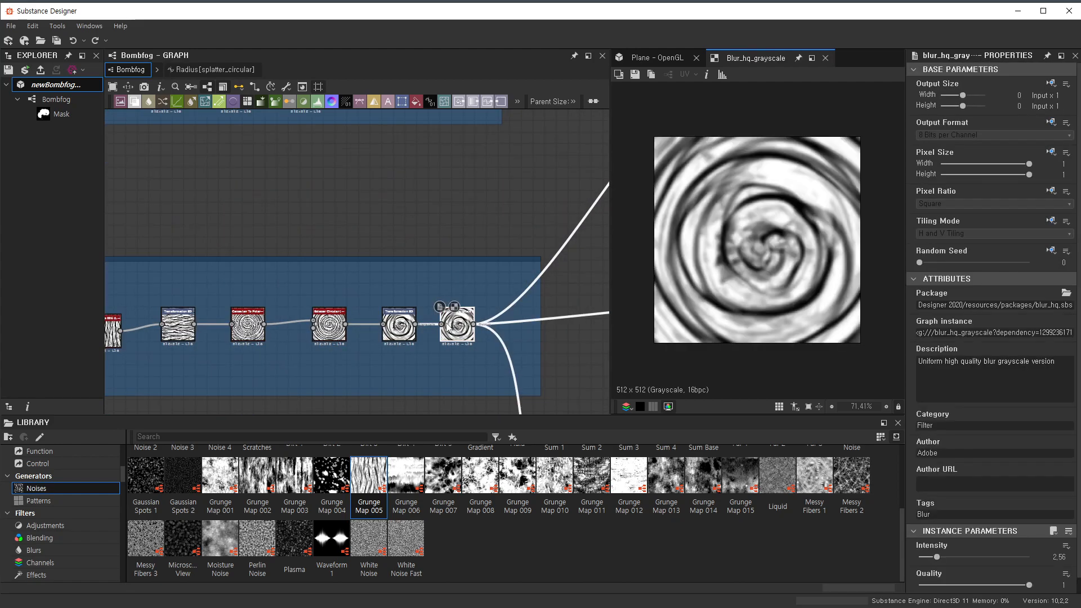
- Show the Bombfog graph's TimeTest input parameter settings and check its default value
{"action": "left_click", "coordinate": [542, 189]}
{"action": "scroll", "coordinate": [544, 197], "scroll_direction": "down", "scroll_amount": 5}
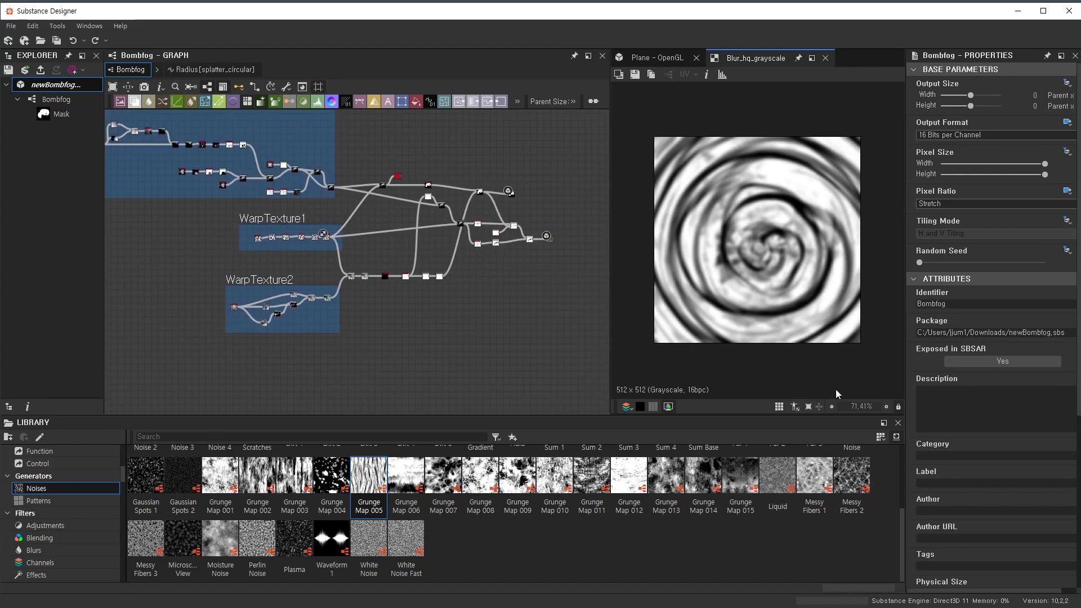
{"action": "scroll", "coordinate": [984, 393], "scroll_direction": "down", "scroll_amount": 3}
{"action": "scroll", "coordinate": [984, 393], "scroll_direction": "down", "scroll_amount": 1}
{"action": "left_click", "coordinate": [918, 536]}
{"action": "scroll", "coordinate": [982, 549], "scroll_direction": "down", "scroll_amount": 3}
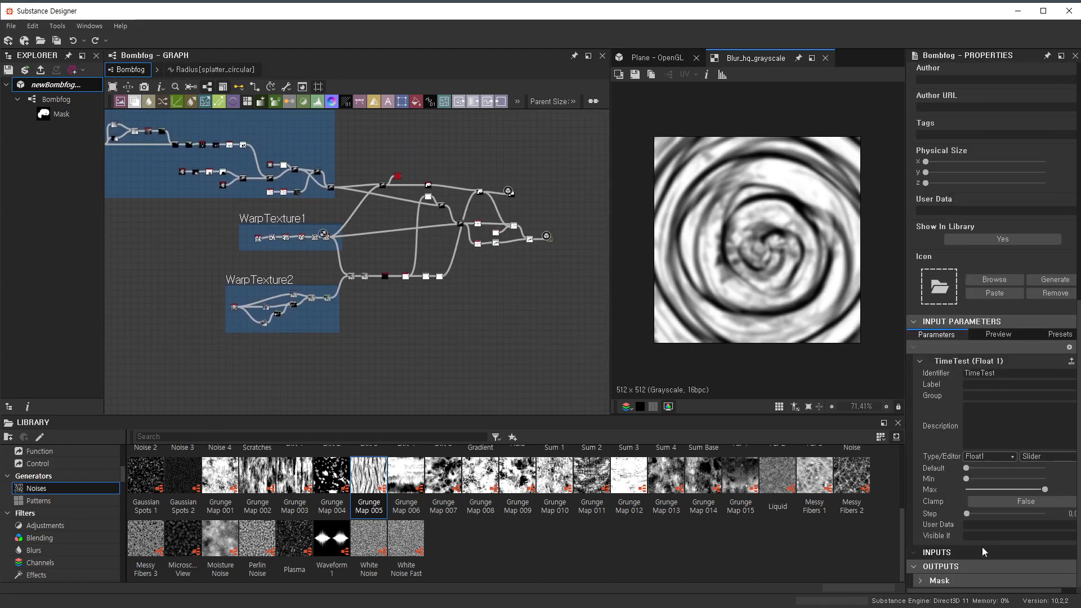
{"action": "mouse_move", "coordinate": [968, 469]}
{"action": "left_mouse_down"}
{"action": "mouse_move", "coordinate": [1018, 466]}
{"action": "mouse_move", "coordinate": [957, 476]}
{"action": "mouse_move", "coordinate": [1045, 468]}
{"action": "mouse_move", "coordinate": [958, 467]}
{"action": "left_mouse_up"}
{"action": "scroll", "coordinate": [418, 299], "scroll_direction": "down", "scroll_amount": 3}
- Try rotating the swirl with the Pattern Rotation and Ring Rotation degrees of the Splatter Circular node
{"action": "middle_click_drag", "start_coordinate": [417, 298], "coordinate": [535, 385]}
{"action": "scroll", "coordinate": [407, 212], "scroll_direction": "up", "scroll_amount": 5}
{"action": "scroll", "coordinate": [345, 307], "scroll_direction": "up", "scroll_amount": 7}
{"action": "scroll", "coordinate": [345, 309], "scroll_direction": "up", "scroll_amount": 5}
{"action": "double_click", "coordinate": [318, 329]}
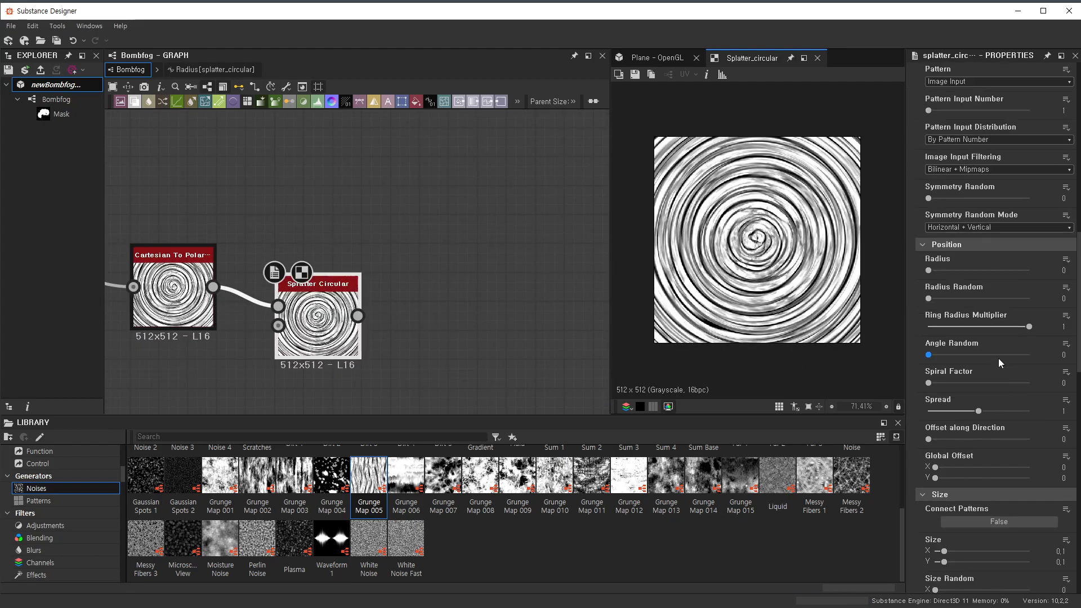
{"action": "scroll", "coordinate": [998, 358], "scroll_direction": "down", "scroll_amount": 1}
{"action": "scroll", "coordinate": [997, 353], "scroll_direction": "down", "scroll_amount": 5}
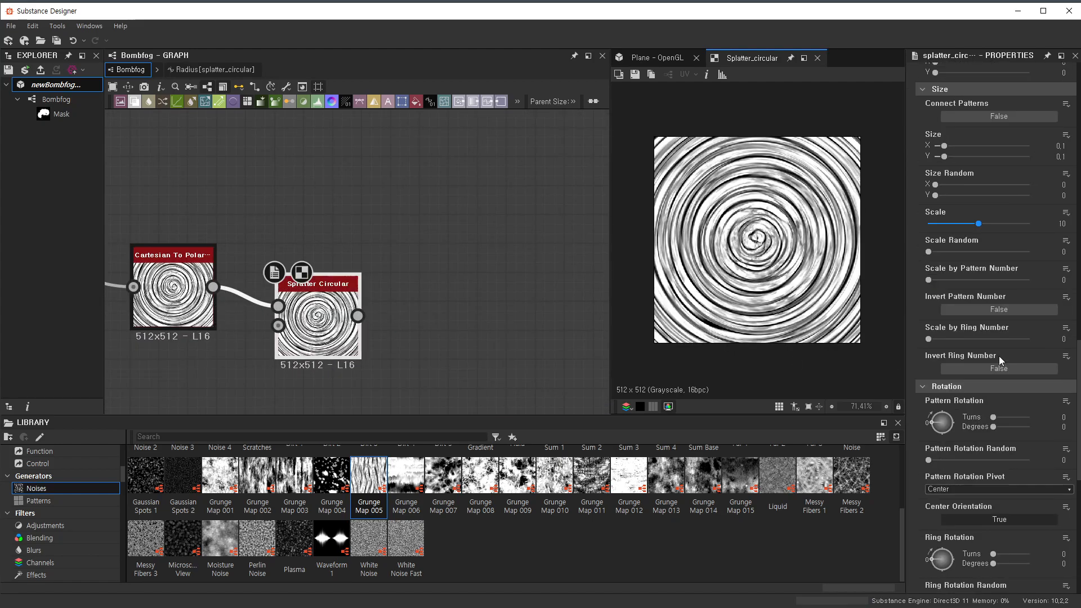
{"action": "scroll", "coordinate": [998, 361], "scroll_direction": "down", "scroll_amount": 2}
{"action": "left_click_drag", "start_coordinate": [993, 326], "coordinate": [983, 329]}
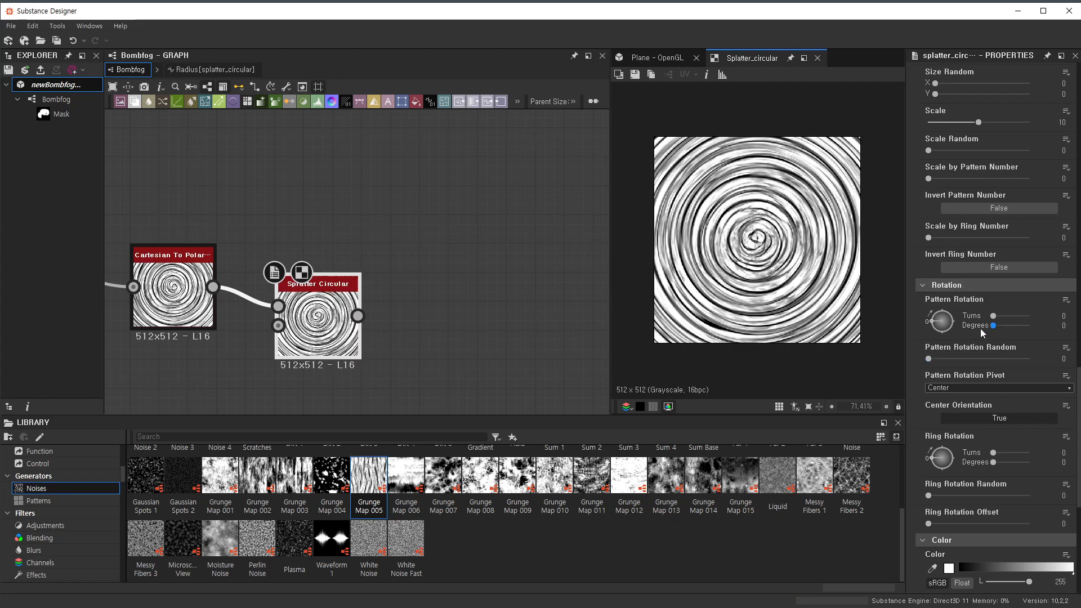
{"action": "mouse_move", "coordinate": [996, 465]}
{"action": "left_mouse_down"}
{"action": "mouse_move", "coordinate": [1014, 463]}
{"action": "mouse_move", "coordinate": [994, 463]}
{"action": "left_mouse_up"}
{"action": "scroll", "coordinate": [1015, 349], "scroll_direction": "up", "scroll_amount": 9}
{"action": "scroll", "coordinate": [1017, 345], "scroll_direction": "up", "scroll_amount": 15}
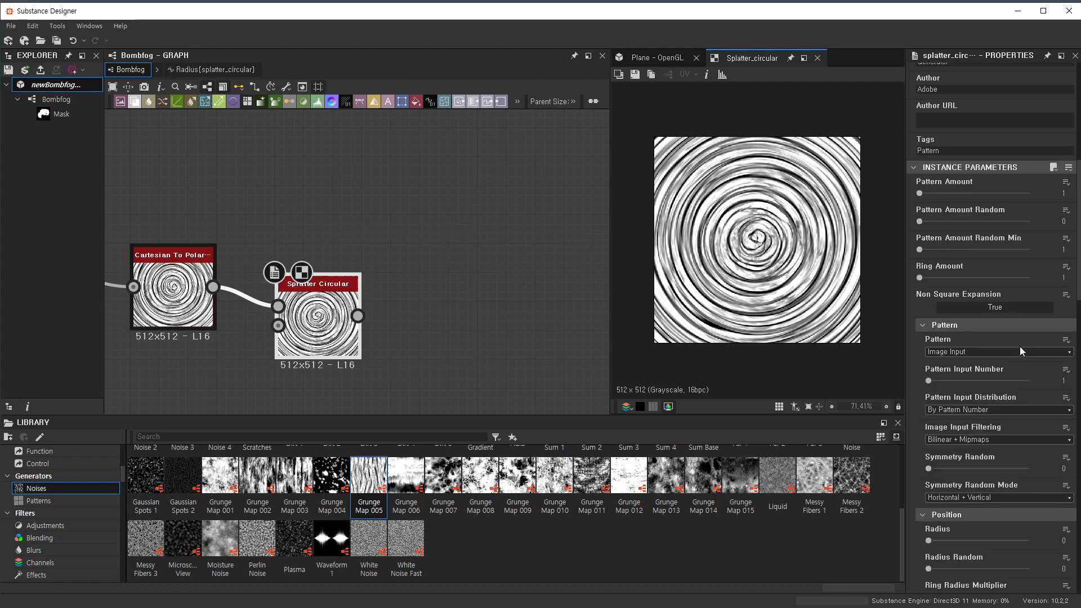
{"action": "scroll", "coordinate": [1025, 353], "scroll_direction": "up", "scroll_amount": 1}
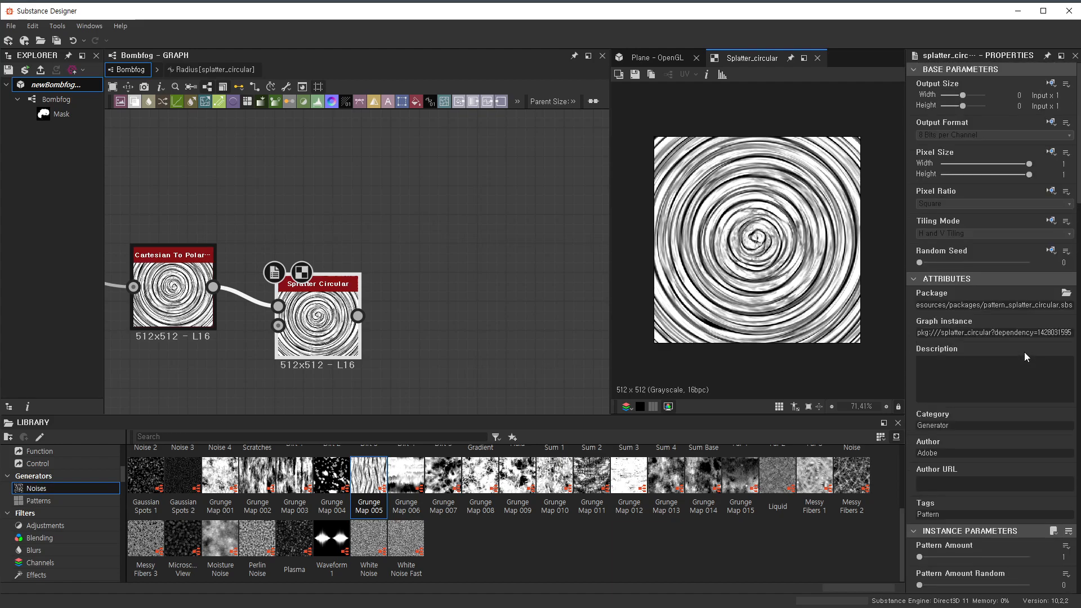
- Check the Splatter Circular node's Tiling Mode inheritance and retry its Pattern Rotation and Ring Rotation degrees
{"action": "left_click", "coordinate": [1051, 221]}
{"action": "left_click", "coordinate": [1071, 264]}
{"action": "left_click", "coordinate": [957, 234]}
{"action": "left_click", "coordinate": [952, 237]}
{"action": "scroll", "coordinate": [921, 314], "scroll_direction": "down", "scroll_amount": 3}
{"action": "scroll", "coordinate": [921, 313], "scroll_direction": "down", "scroll_amount": 12}
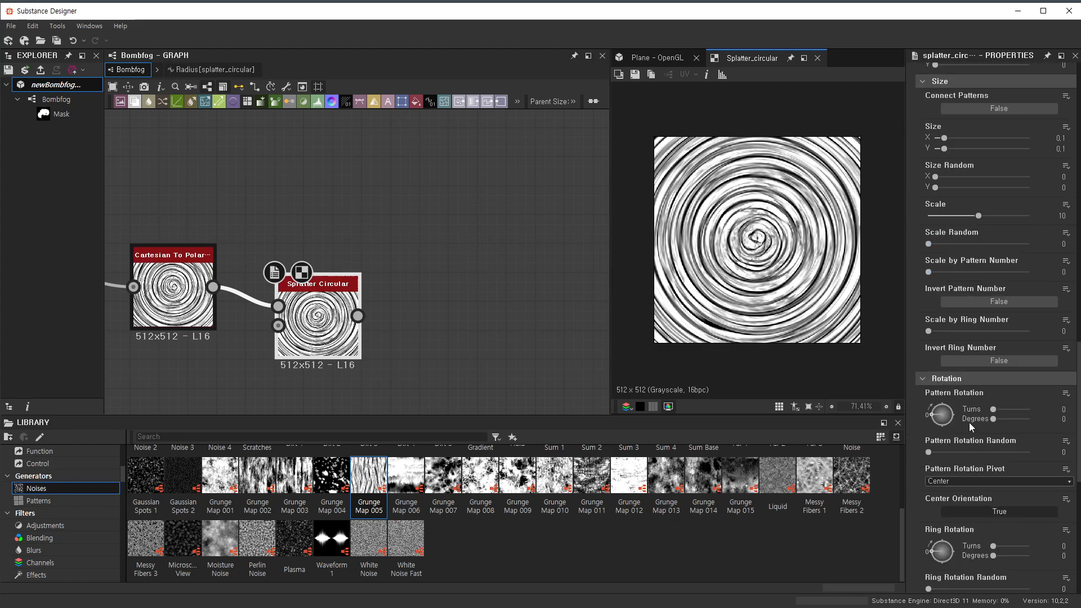
{"action": "left_click_drag", "start_coordinate": [998, 422], "coordinate": [991, 428]}
{"action": "mouse_move", "coordinate": [996, 557]}
{"action": "left_mouse_down"}
{"action": "mouse_move", "coordinate": [1022, 565]}
{"action": "mouse_move", "coordinate": [976, 563]}
{"action": "left_mouse_up"}
{"action": "scroll", "coordinate": [404, 258], "scroll_direction": "down", "scroll_amount": 3}
- Move the Splatter Circular node farther away from the Cartesian To Polar Grayscale node
{"action": "middle_click_drag", "start_coordinate": [406, 267], "coordinate": [452, 272]}
{"action": "scroll", "coordinate": [402, 309], "scroll_direction": "up", "scroll_amount": 7}
{"action": "scroll", "coordinate": [373, 292], "scroll_direction": "down", "scroll_amount": 6}
{"action": "scroll", "coordinate": [371, 300], "scroll_direction": "down", "scroll_amount": 1}
{"action": "left_click_drag", "start_coordinate": [373, 300], "coordinate": [457, 300]}
{"action": "middle_click_drag", "start_coordinate": [309, 308], "coordinate": [401, 307]}
{"action": "scroll", "coordinate": [301, 293], "scroll_direction": "up", "scroll_amount": 4}
- Try offsetting the Transformation 2D node's image while previewing Cartesian To Polar Grayscale, and undo the offset
{"action": "left_click", "coordinate": [235, 229]}
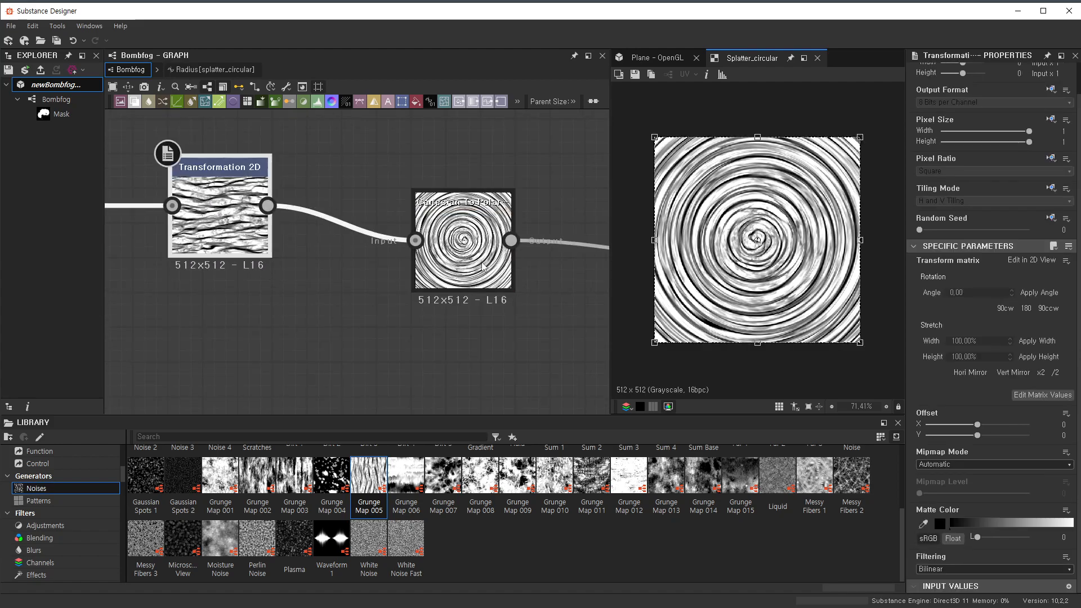
{"action": "double_click", "coordinate": [463, 251]}
{"action": "left_click", "coordinate": [225, 225]}
{"action": "left_click_drag", "start_coordinate": [707, 280], "coordinate": [749, 286]}
{"action": "key", "text": "ctrl+z"}
- Delete the Splatter Circular node connected after Cartesian To Polar Grayscale
{"action": "scroll", "coordinate": [524, 292], "scroll_direction": "down", "scroll_amount": 3}
{"action": "middle_click_drag", "start_coordinate": [541, 296], "coordinate": [360, 294]}
{"action": "scroll", "coordinate": [383, 294], "scroll_direction": "up", "scroll_amount": 1}
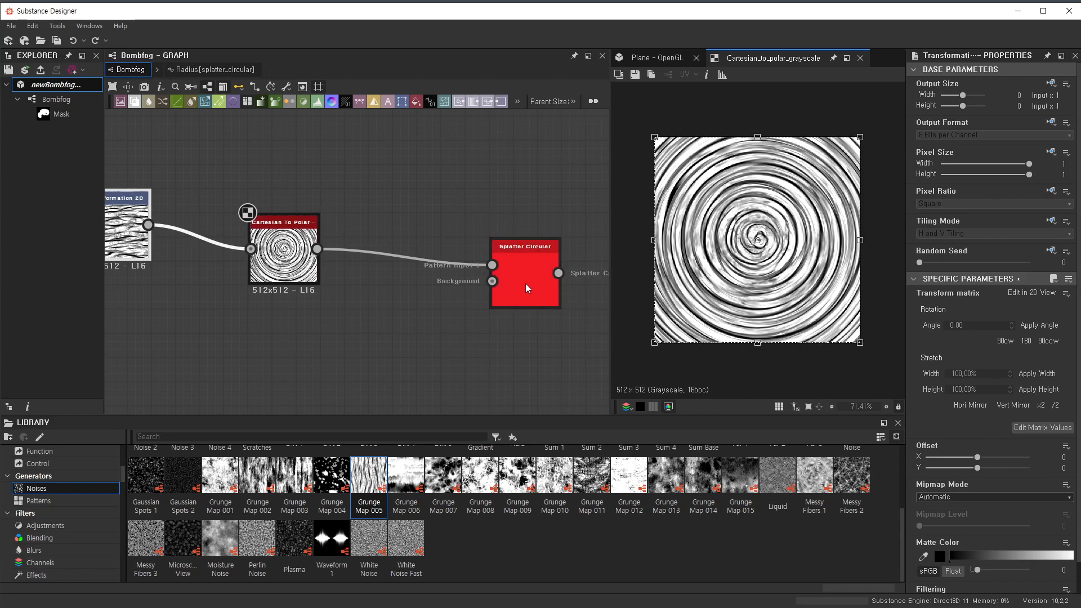
{"action": "left_click", "coordinate": [531, 285]}
{"action": "key", "text": "Delete"}
- Examine which nodes follow Cartesian To Polar in the reference WarpTexture1 chain
{"action": "left_click", "coordinate": [296, 264]}
{"action": "scroll", "coordinate": [316, 272], "scroll_direction": "down", "scroll_amount": 3}
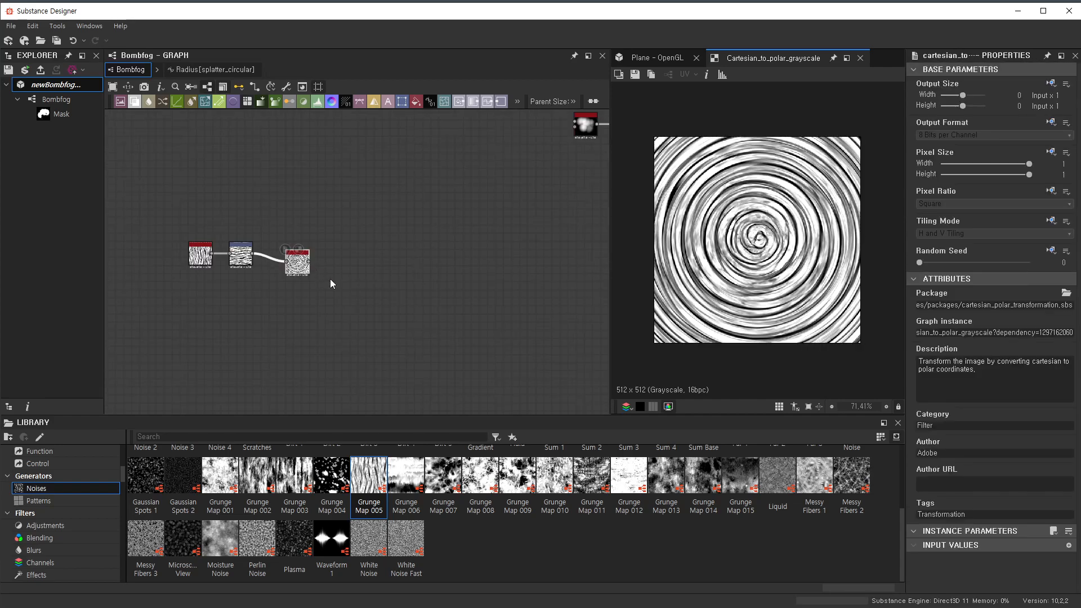
{"action": "scroll", "coordinate": [358, 282], "scroll_direction": "down", "scroll_amount": 3}
{"action": "middle_click_drag", "start_coordinate": [366, 279], "coordinate": [279, 306]}
{"action": "scroll", "coordinate": [344, 299], "scroll_direction": "up", "scroll_amount": 1}
{"action": "scroll", "coordinate": [361, 301], "scroll_direction": "down", "scroll_amount": 1}
{"action": "scroll", "coordinate": [278, 306], "scroll_direction": "down", "scroll_amount": 4}
{"action": "middle_click_drag", "start_coordinate": [339, 329], "coordinate": [373, 193]}
{"action": "scroll", "coordinate": [427, 295], "scroll_direction": "up", "scroll_amount": 5}
{"action": "middle_click_drag", "start_coordinate": [464, 316], "coordinate": [368, 259]}
{"action": "scroll", "coordinate": [451, 359], "scroll_direction": "up", "scroll_amount": 7}
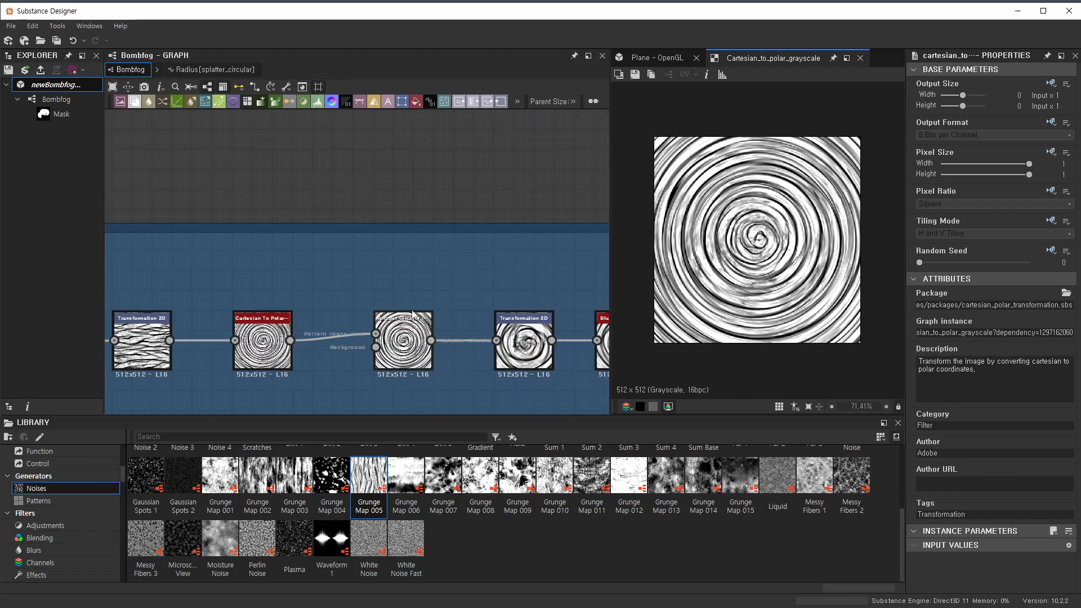
{"action": "scroll", "coordinate": [471, 306], "scroll_direction": "down", "scroll_amount": 3}
{"action": "scroll", "coordinate": [343, 184], "scroll_direction": "down", "scroll_amount": 3}
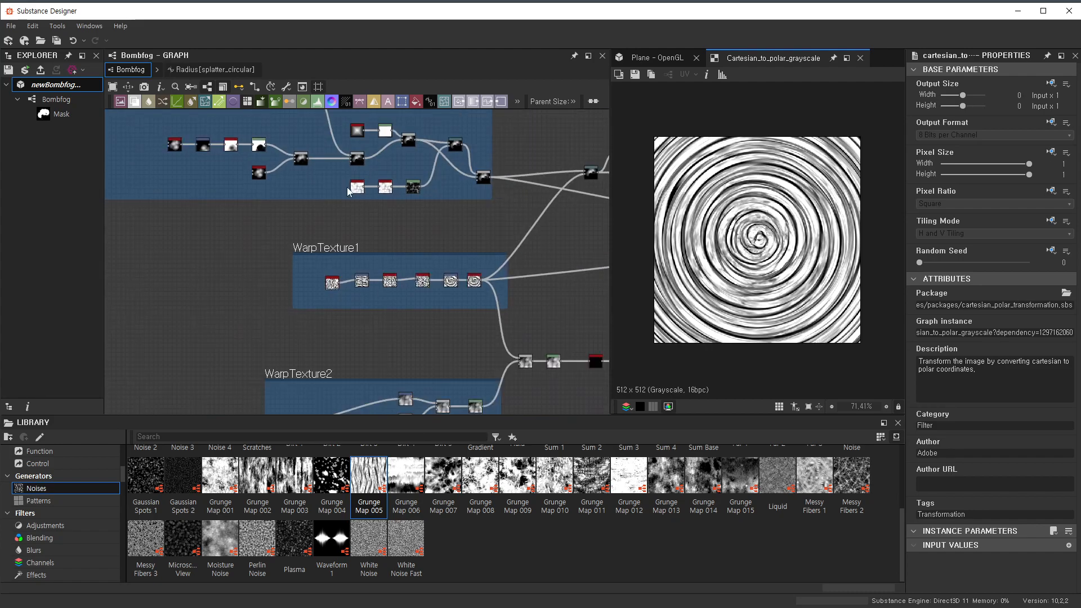
- Move the new Grunge Map 005 swirl chain to just below the lower Splatter Circular node of the smoke-shape network
{"action": "scroll", "coordinate": [374, 234], "scroll_direction": "down", "scroll_amount": 1}
{"action": "middle_click_drag", "start_coordinate": [288, 134], "coordinate": [375, 263]}
{"action": "scroll", "coordinate": [375, 263], "scroll_direction": "up", "scroll_amount": 4}
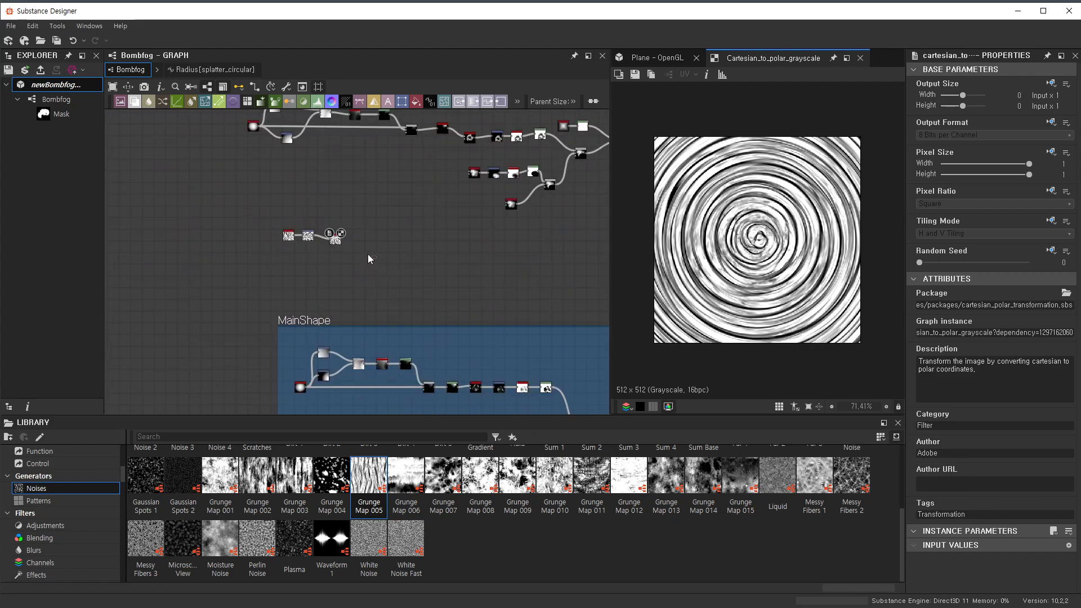
{"action": "left_click_drag", "start_coordinate": [337, 245], "coordinate": [512, 230]}
- Add a Transformation 2D node and connect the Cartesian To Polar Grayscale output to it
{"action": "scroll", "coordinate": [731, 237], "scroll_direction": "up", "scroll_amount": 3}
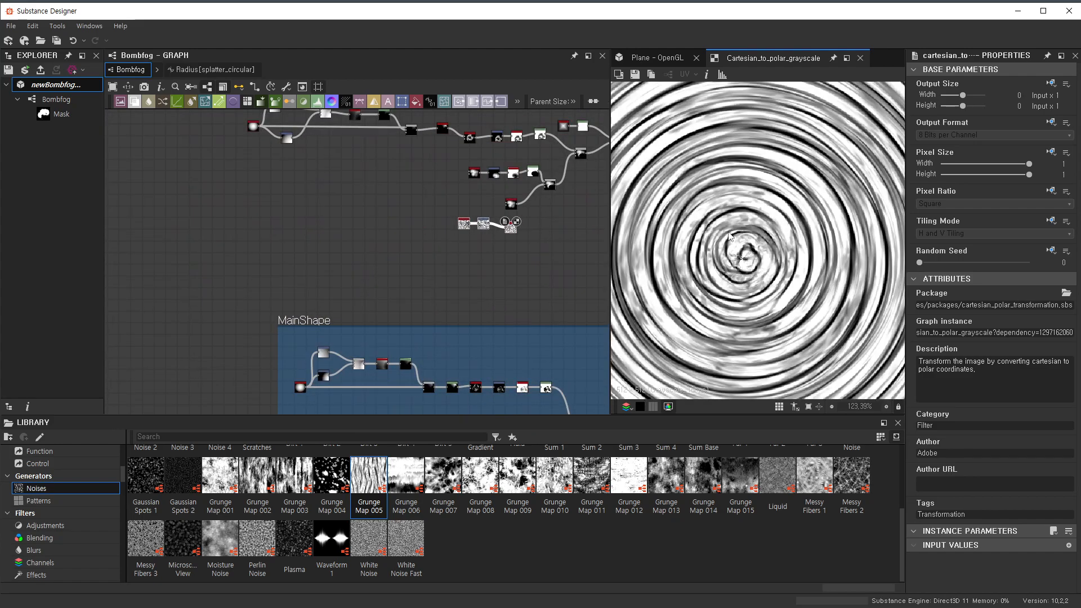
{"action": "scroll", "coordinate": [541, 233], "scroll_direction": "up", "scroll_amount": 3}
{"action": "key", "text": "space"}
{"action": "type", "text": "tr"}
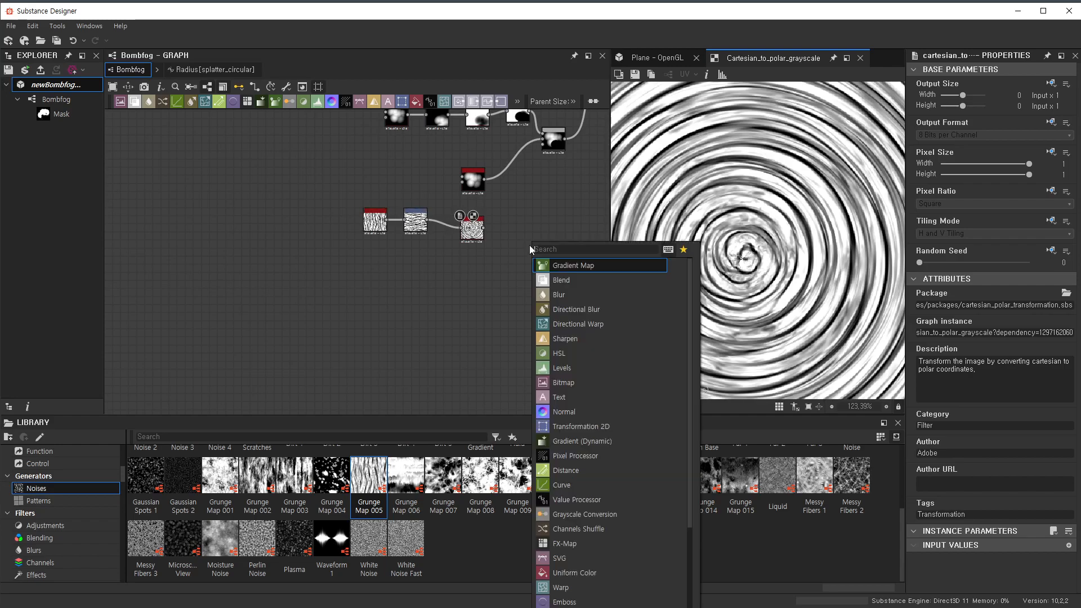
{"action": "left_click", "coordinate": [570, 267]}
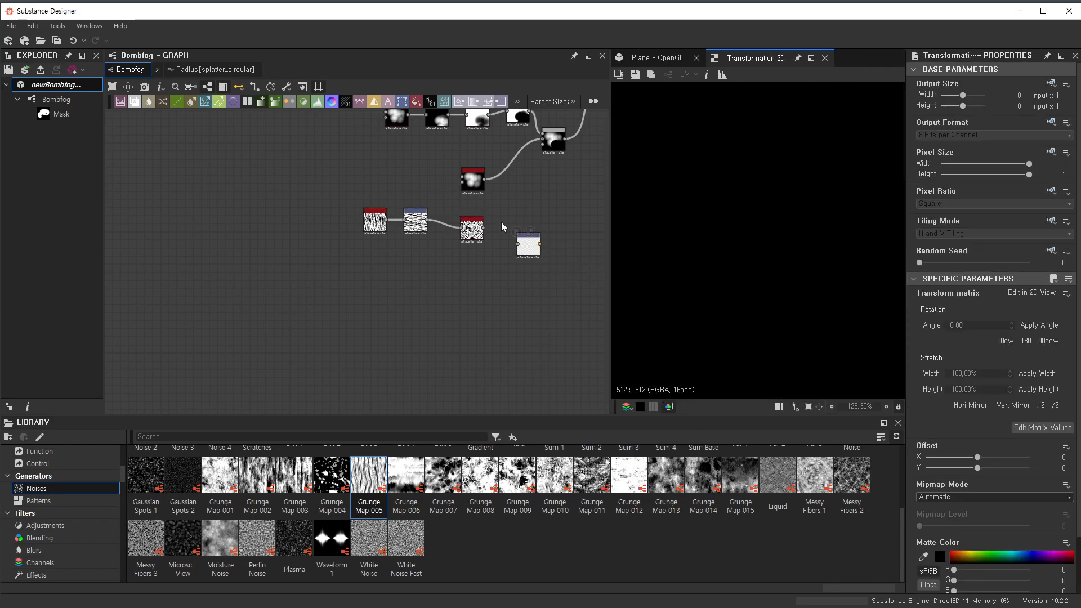
{"action": "scroll", "coordinate": [503, 222], "scroll_direction": "up", "scroll_amount": 3}
{"action": "left_click_drag", "start_coordinate": [470, 233], "coordinate": [541, 268]}
- Scale up the swirl proportionally in the new Transformation 2D node so its centre fills the texture
{"action": "scroll", "coordinate": [774, 227], "scroll_direction": "down", "scroll_amount": 6}
{"action": "left_click_drag", "start_coordinate": [817, 301], "coordinate": [995, 445], "text": "shift"}
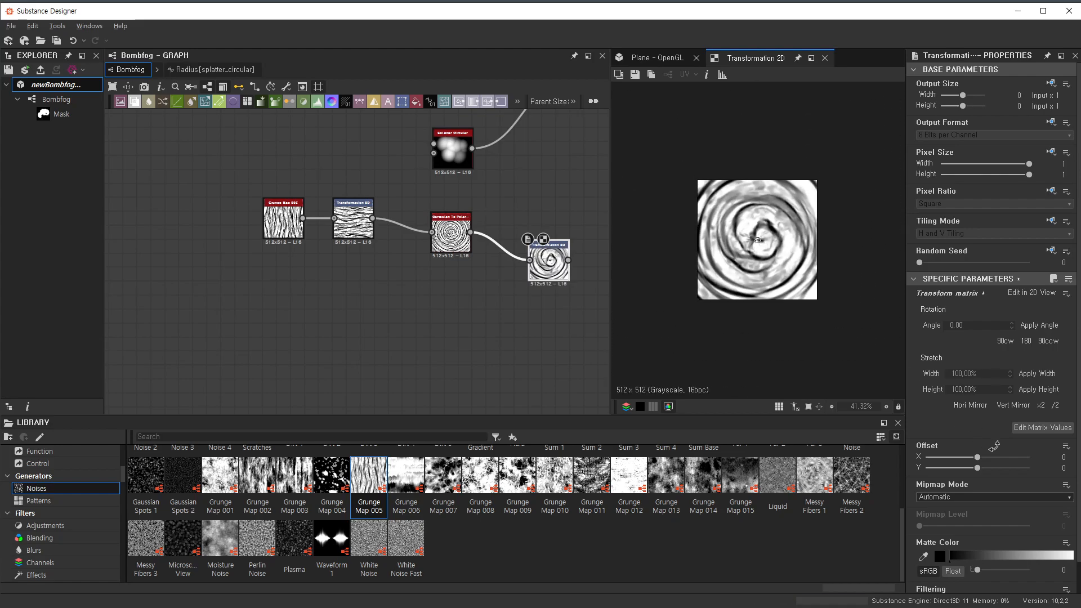
{"action": "scroll", "coordinate": [770, 255], "scroll_direction": "up", "scroll_amount": 3}
{"action": "scroll", "coordinate": [394, 355], "scroll_direction": "down", "scroll_amount": 6}
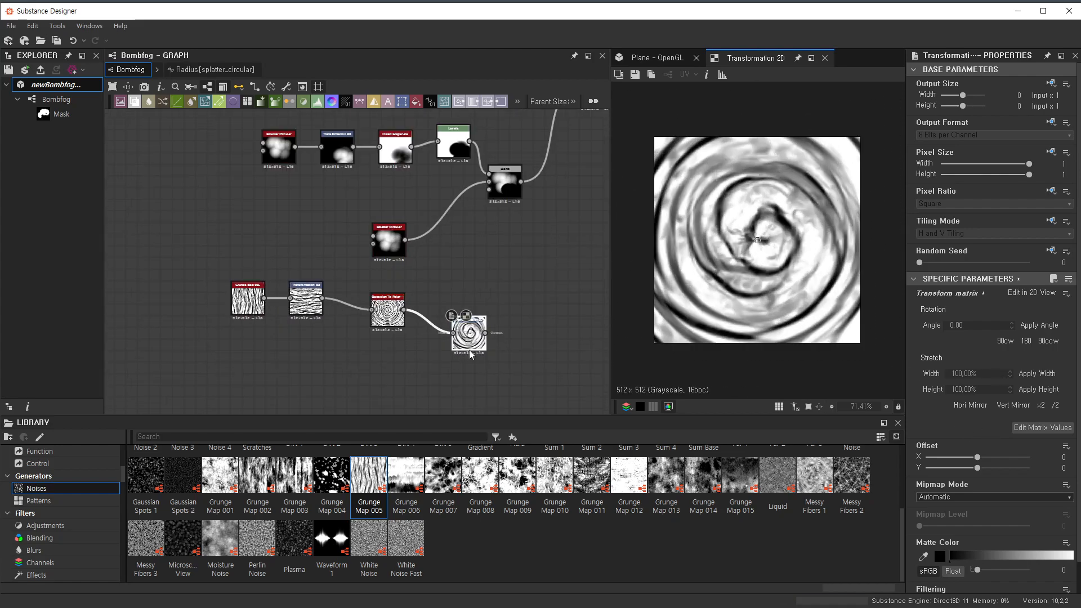
- Move the four-node swirl chain beneath the cell-warp nodes near the end of the smoke-shape network
{"action": "middle_click_drag", "start_coordinate": [397, 354], "coordinate": [277, 298]}
{"action": "left_click_drag", "start_coordinate": [334, 298], "coordinate": [535, 262]}
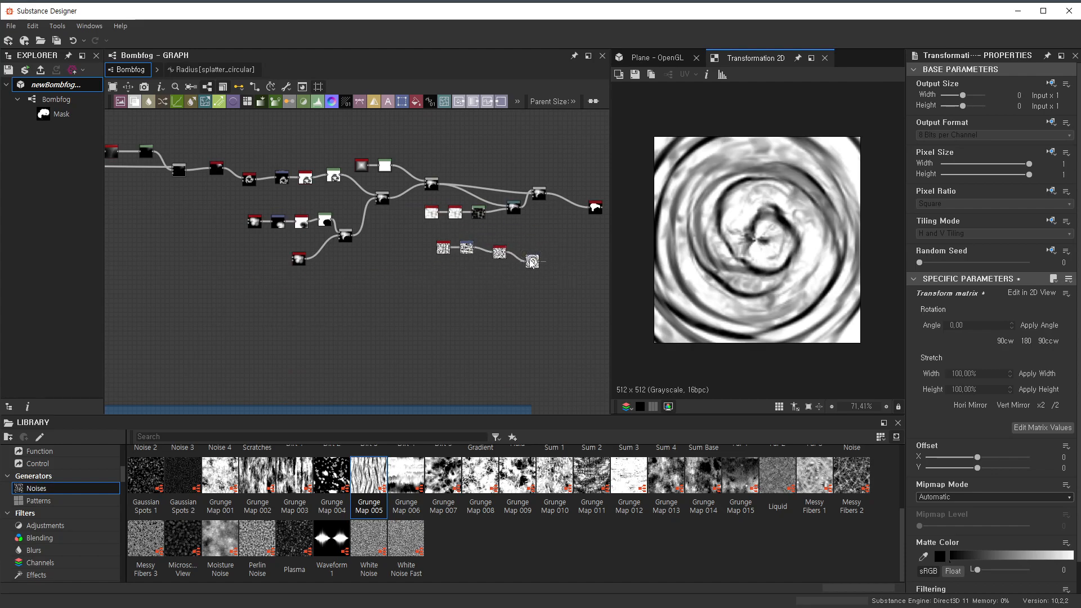
- Add a Warp node with the final smoke-shape Blend as its input and the swirl Transformation 2D as its gradient input
{"action": "middle_click_drag", "start_coordinate": [503, 257], "coordinate": [294, 279]}
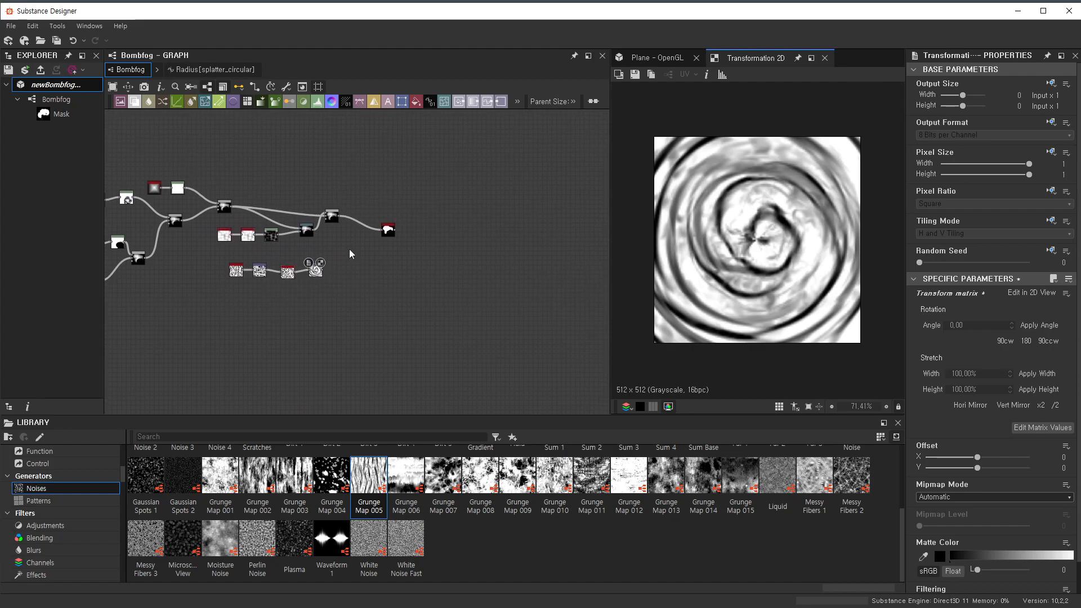
{"action": "key", "text": "space"}
{"action": "type", "text": "earp"}
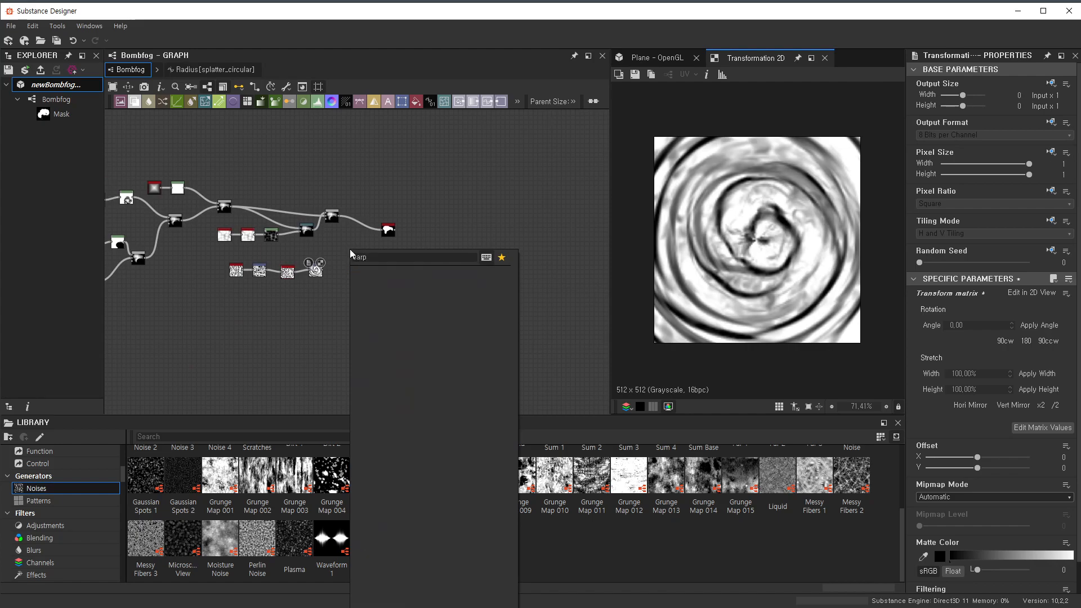
{"action": "key", "text": "BackSpace"}
{"action": "key", "text": "BackSpace"}
{"action": "key", "text": "BackSpace"}
{"action": "key", "text": "BackSpace"}
{"action": "type", "text": "warp"}
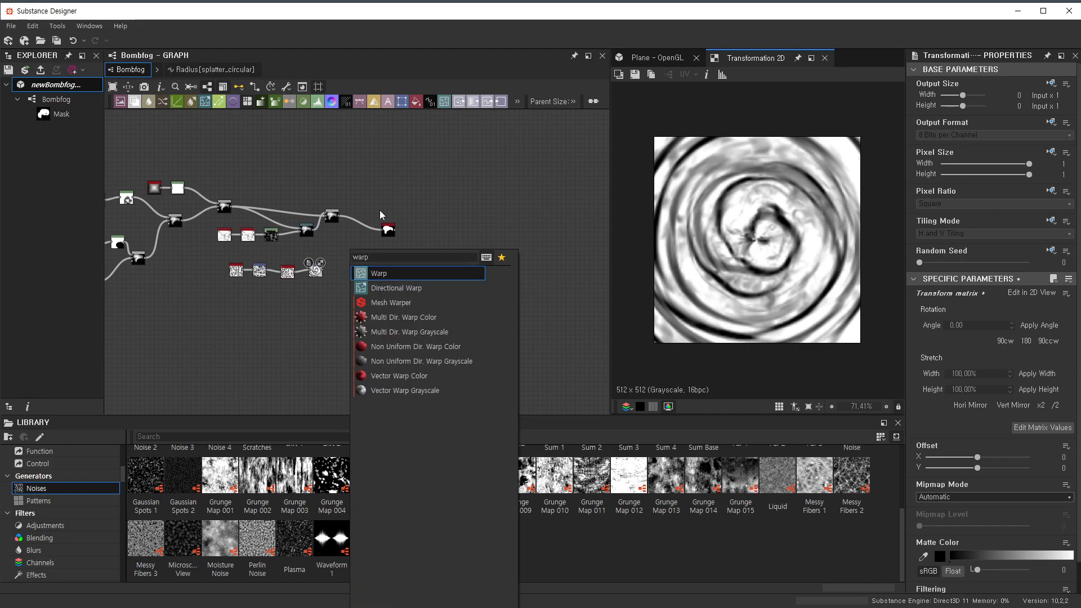
{"action": "left_click", "coordinate": [421, 273]}
{"action": "scroll", "coordinate": [341, 266], "scroll_direction": "up", "scroll_amount": 4}
{"action": "left_click_drag", "start_coordinate": [335, 141], "coordinate": [378, 239]}
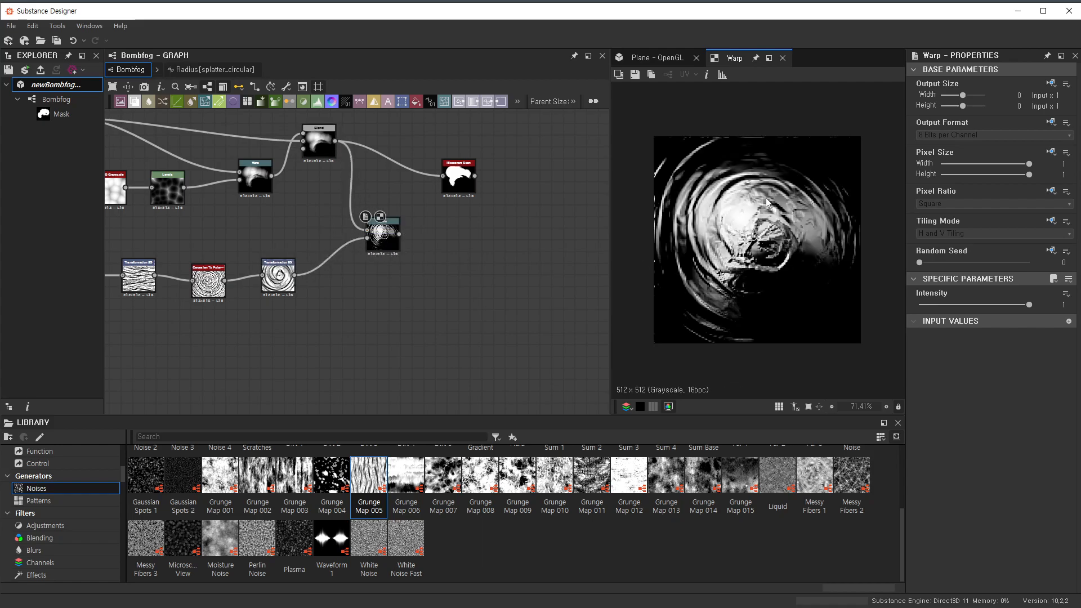
- Lower the new Warp node's intensity to 0.23
{"action": "scroll", "coordinate": [767, 204], "scroll_direction": "up", "scroll_amount": 5}
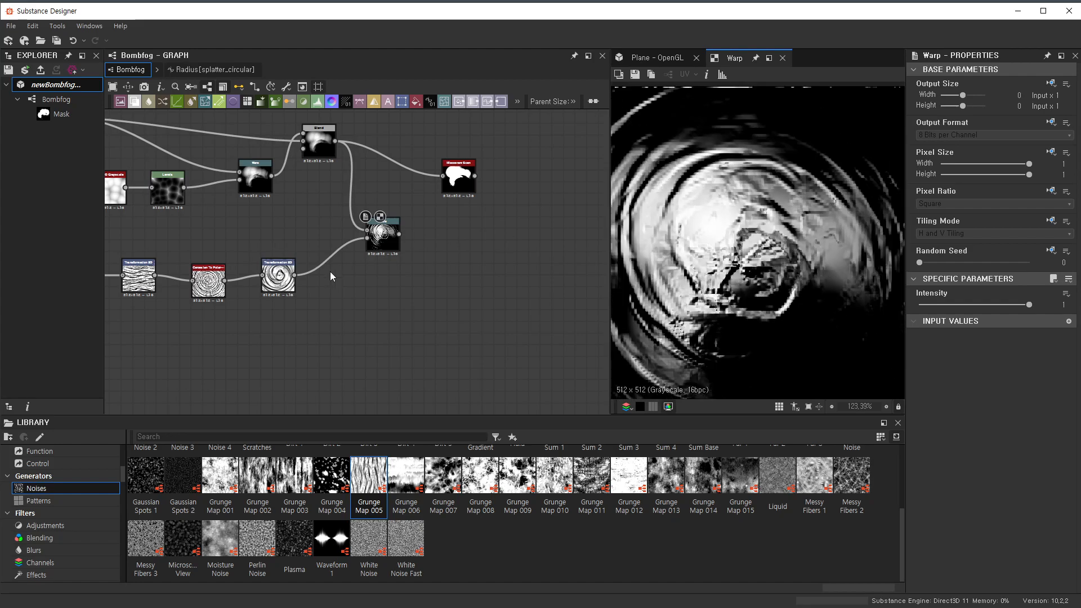
{"action": "scroll", "coordinate": [349, 259], "scroll_direction": "up", "scroll_amount": 5}
{"action": "scroll", "coordinate": [742, 239], "scroll_direction": "down", "scroll_amount": 6}
{"action": "scroll", "coordinate": [743, 239], "scroll_direction": "up", "scroll_amount": 3}
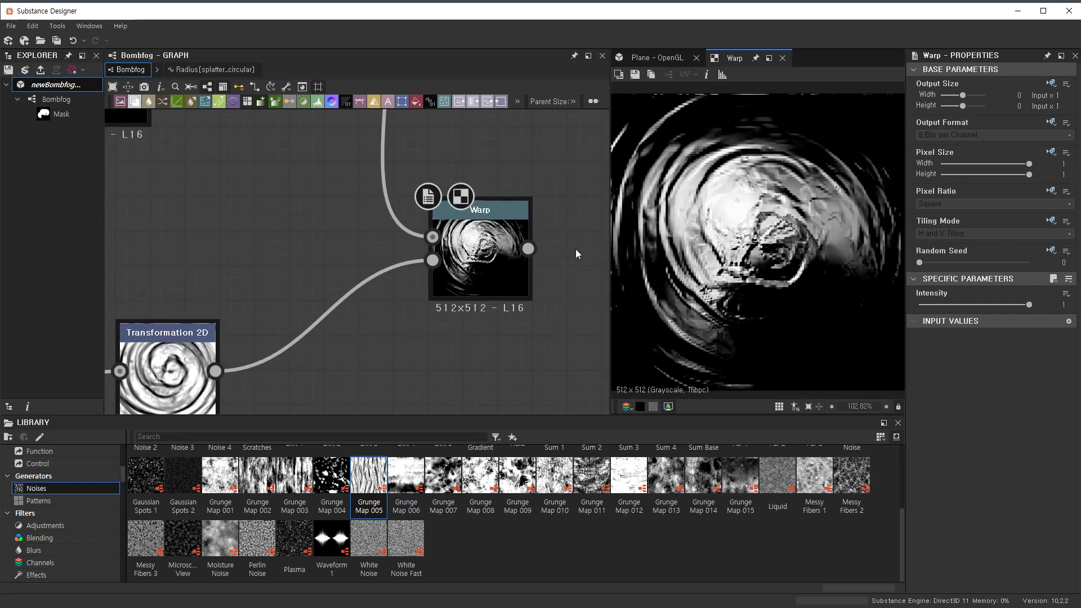
{"action": "left_click_drag", "start_coordinate": [971, 306], "coordinate": [942, 313]}
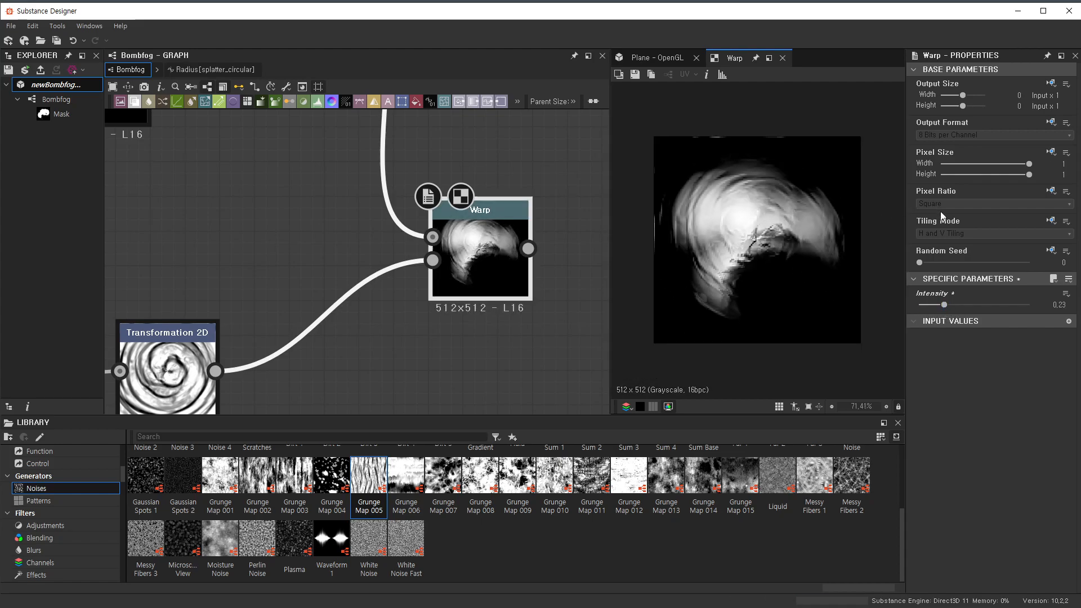
- Make the Warp node's pixel ratio and tiling mode absolute, and choose No Tiling
{"action": "left_click", "coordinate": [1051, 190]}
{"action": "left_click", "coordinate": [1059, 233]}
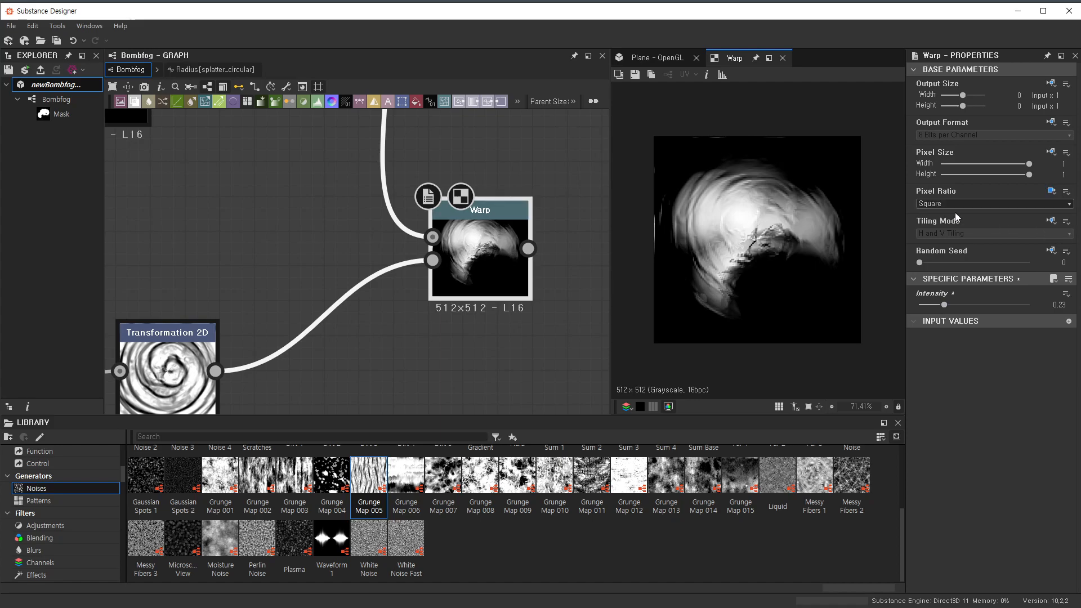
{"action": "left_click", "coordinate": [1051, 220]}
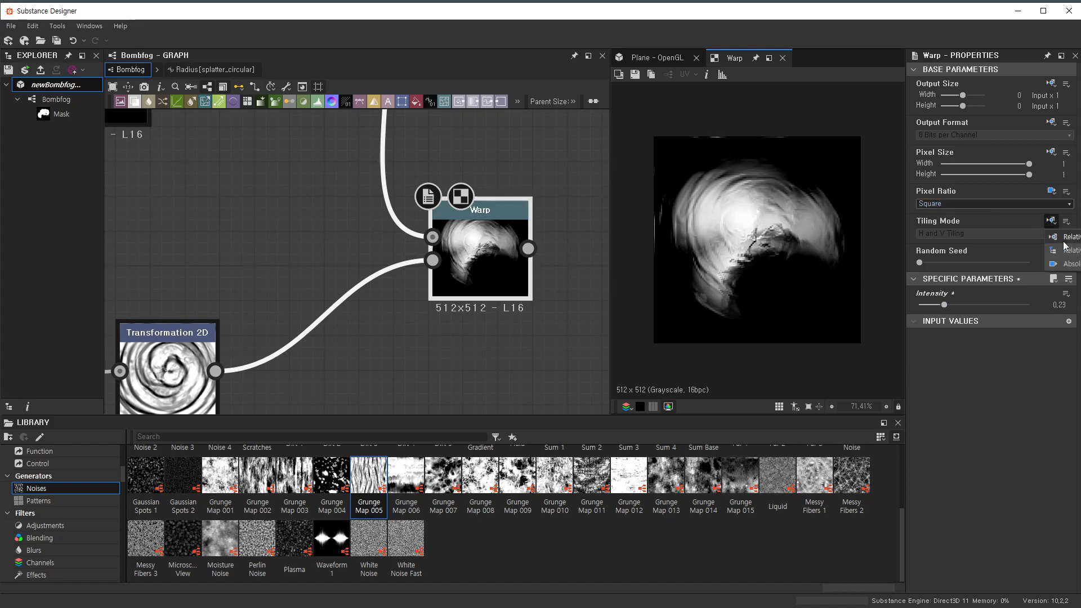
{"action": "left_click", "coordinate": [1067, 263]}
{"action": "left_click", "coordinate": [958, 234]}
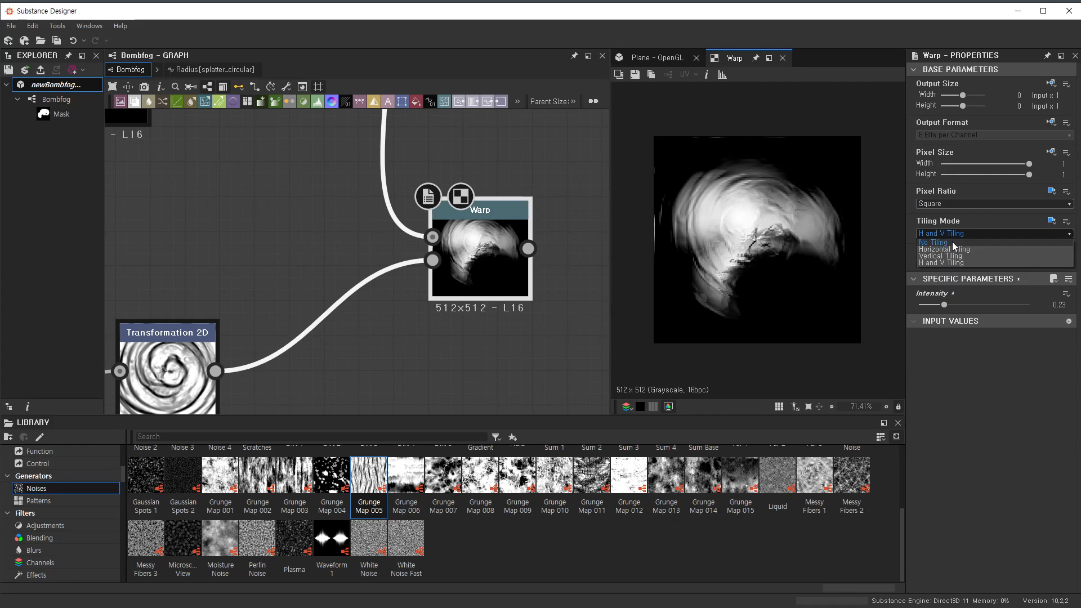
{"action": "left_click", "coordinate": [954, 247]}
- Examine the reference Warp node fed by WarpTexture1, including its preview and intensity
{"action": "scroll", "coordinate": [471, 232], "scroll_direction": "up", "scroll_amount": 3}
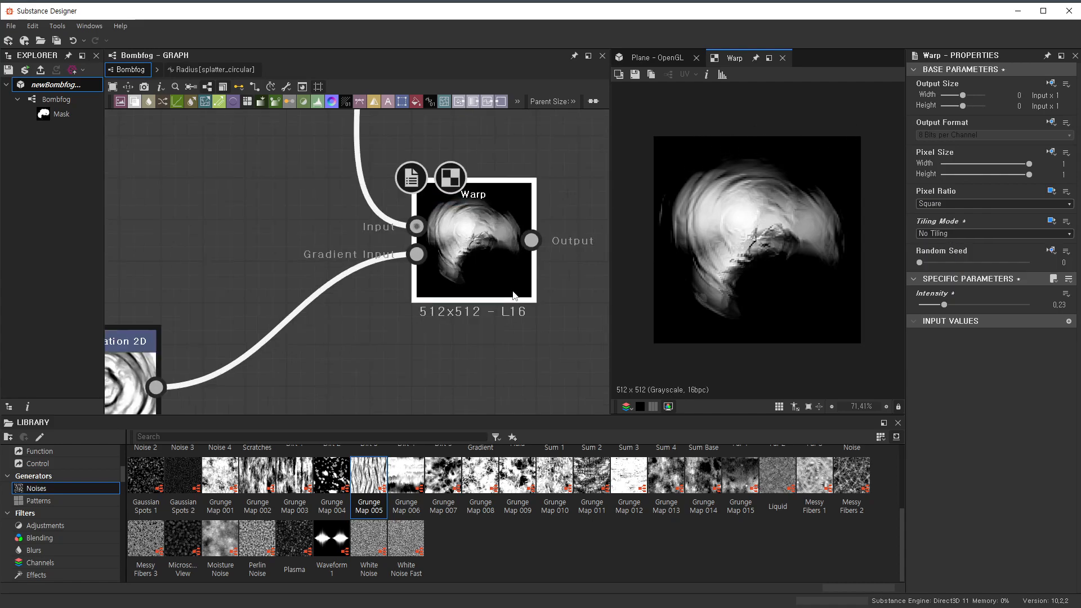
{"action": "scroll", "coordinate": [471, 232], "scroll_direction": "down", "scroll_amount": 4}
{"action": "scroll", "coordinate": [470, 232], "scroll_direction": "down", "scroll_amount": 6}
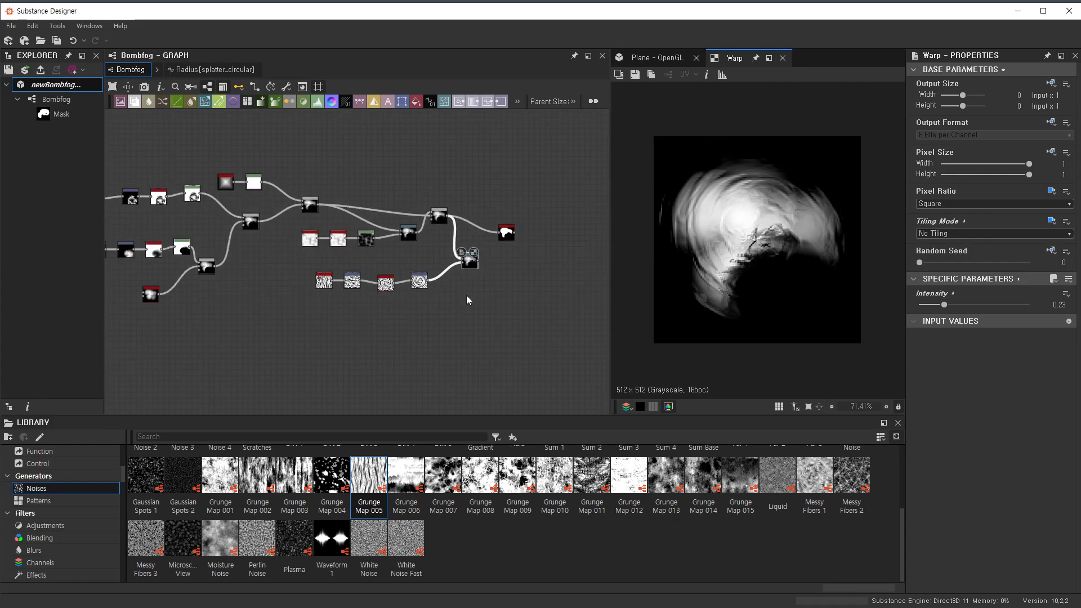
{"action": "scroll", "coordinate": [398, 178], "scroll_direction": "up", "scroll_amount": 3}
{"action": "scroll", "coordinate": [452, 279], "scroll_direction": "up", "scroll_amount": 8}
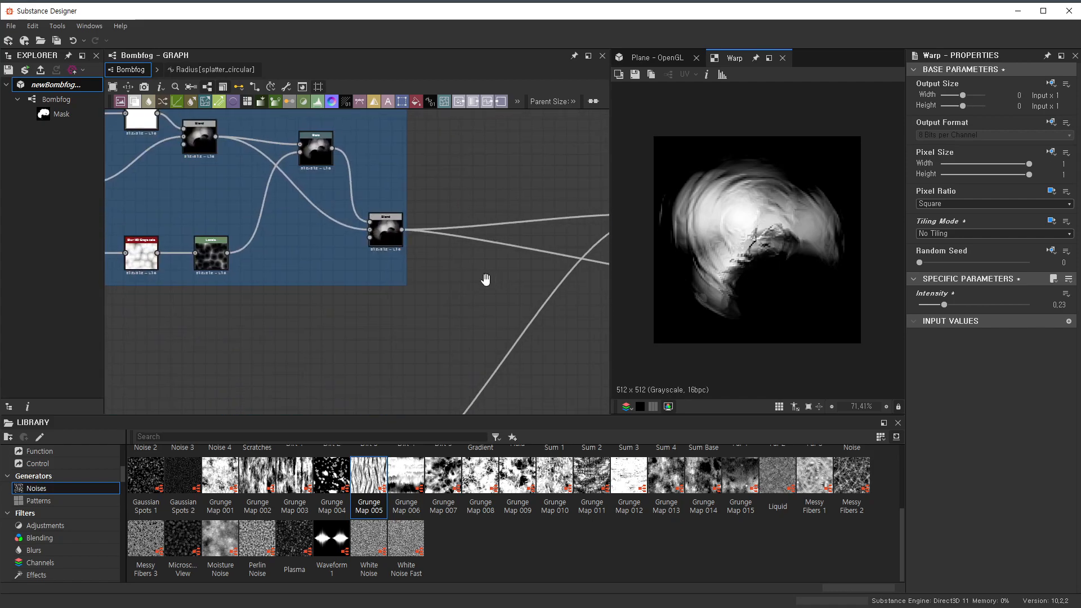
{"action": "double_click", "coordinate": [388, 253]}
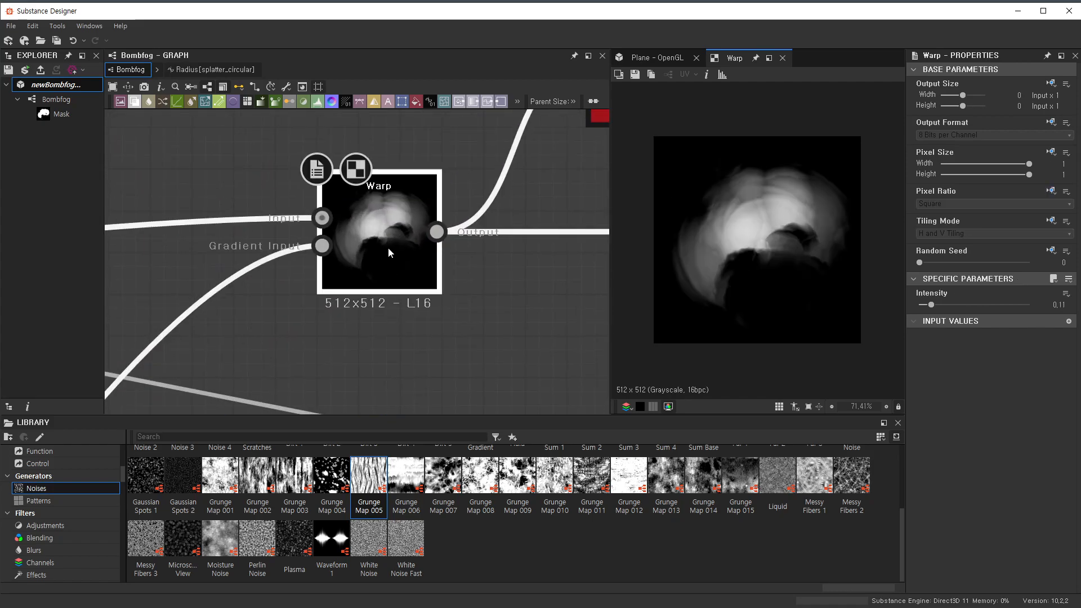
{"action": "scroll", "coordinate": [496, 352], "scroll_direction": "down", "scroll_amount": 5}
{"action": "scroll", "coordinate": [494, 282], "scroll_direction": "down", "scroll_amount": 6}
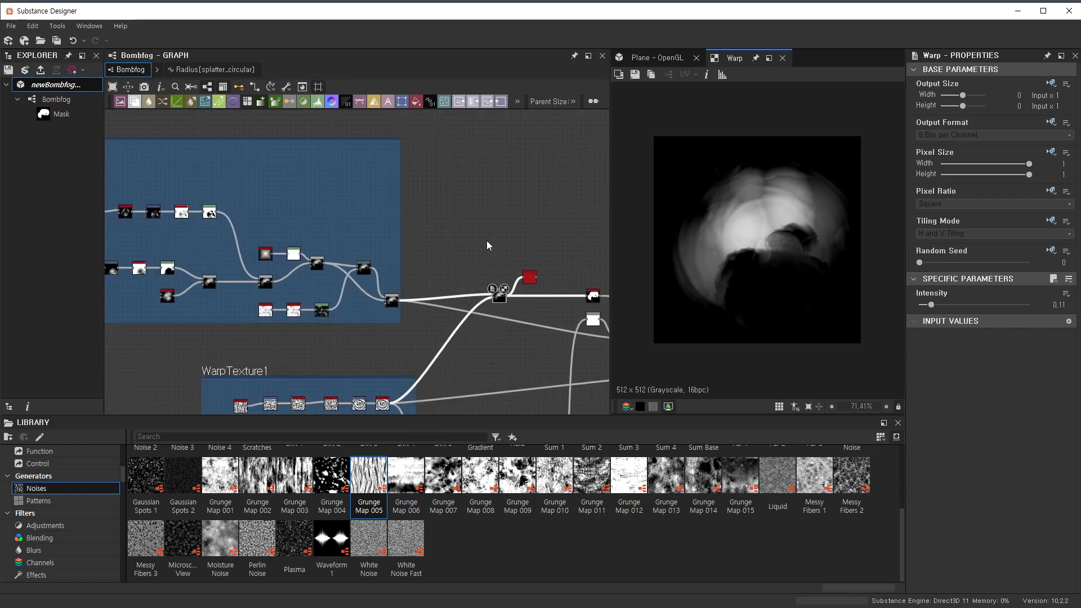
- Reduce the intensity of the new swirl Warp node to 0.15
{"action": "middle_click_drag", "start_coordinate": [487, 232], "coordinate": [492, 351]}
{"action": "scroll", "coordinate": [449, 181], "scroll_direction": "up", "scroll_amount": 6}
{"action": "middle_click_drag", "start_coordinate": [473, 160], "coordinate": [456, 277]}
{"action": "scroll", "coordinate": [457, 277], "scroll_direction": "up", "scroll_amount": 3}
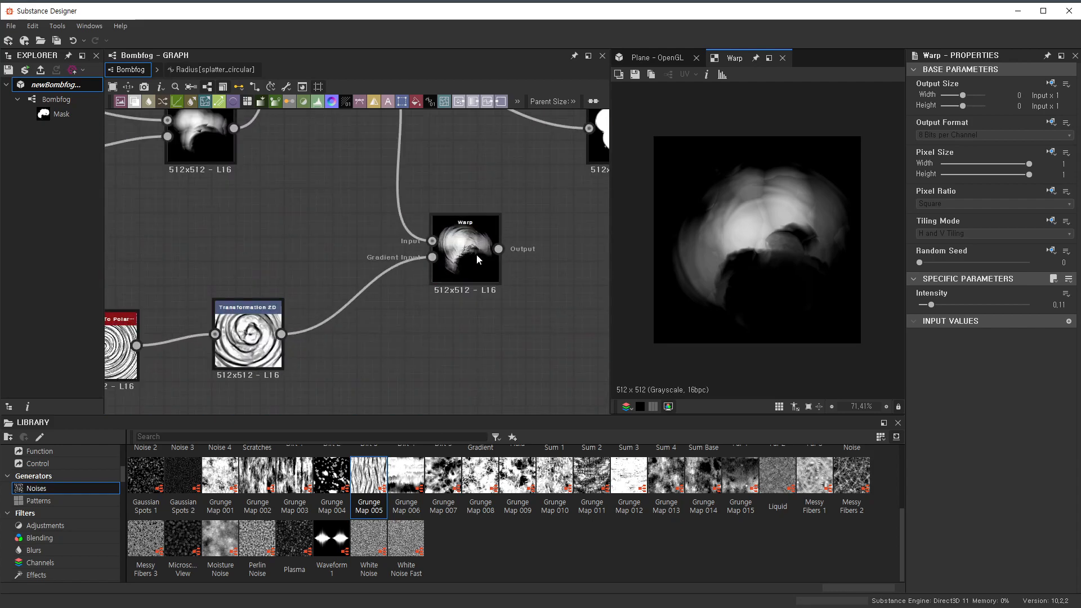
{"action": "double_click", "coordinate": [477, 255]}
{"action": "left_click_drag", "start_coordinate": [938, 309], "coordinate": [931, 313]}
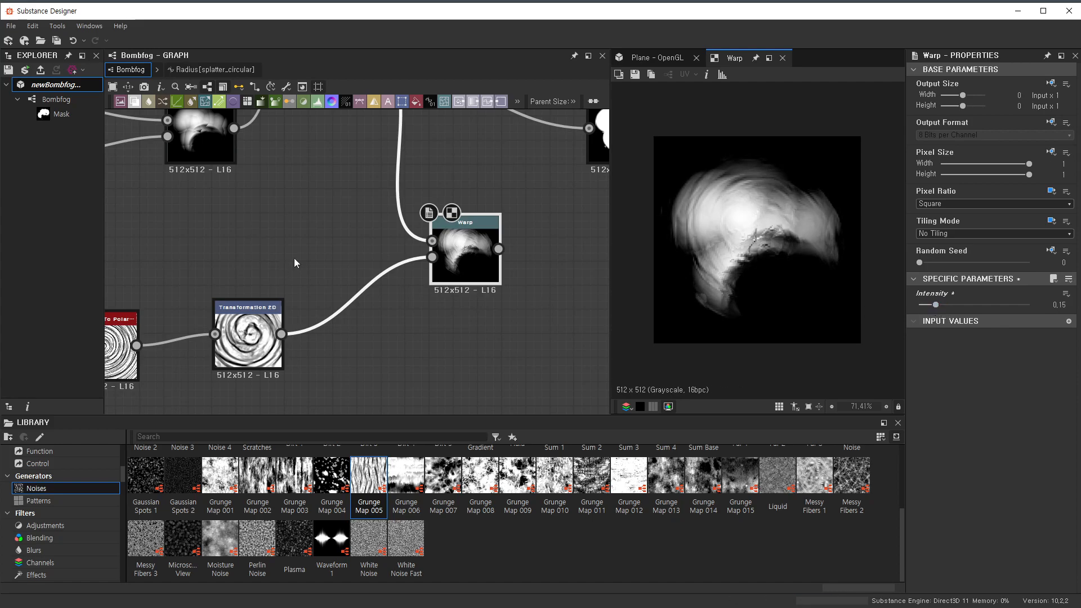
- Connect the swirl Warp output to the Histogram Scan and preview the resulting mask
{"action": "scroll", "coordinate": [285, 260], "scroll_direction": "down", "scroll_amount": 1}
{"action": "middle_click_drag", "start_coordinate": [513, 250], "coordinate": [343, 313]}
{"action": "scroll", "coordinate": [343, 313], "scroll_direction": "up", "scroll_amount": 1}
{"action": "left_click_drag", "start_coordinate": [282, 314], "coordinate": [382, 196]}
{"action": "double_click", "coordinate": [404, 198]}
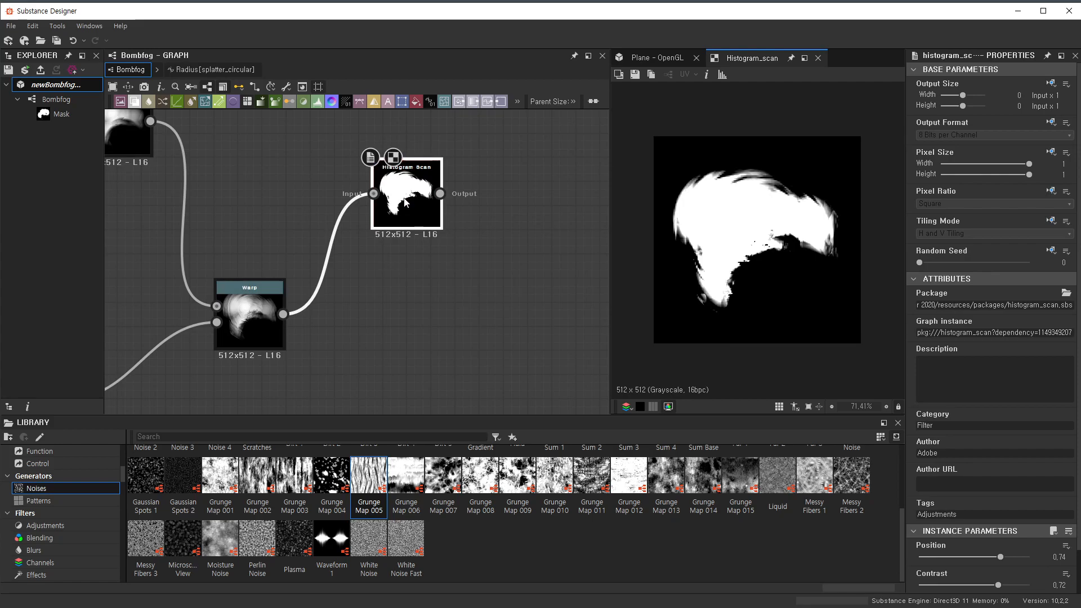
- Set the swirl Warp node's intensity to 0.11 while checking the mask's edges in the Histogram Scan preview
{"action": "scroll", "coordinate": [750, 198], "scroll_direction": "up", "scroll_amount": 5}
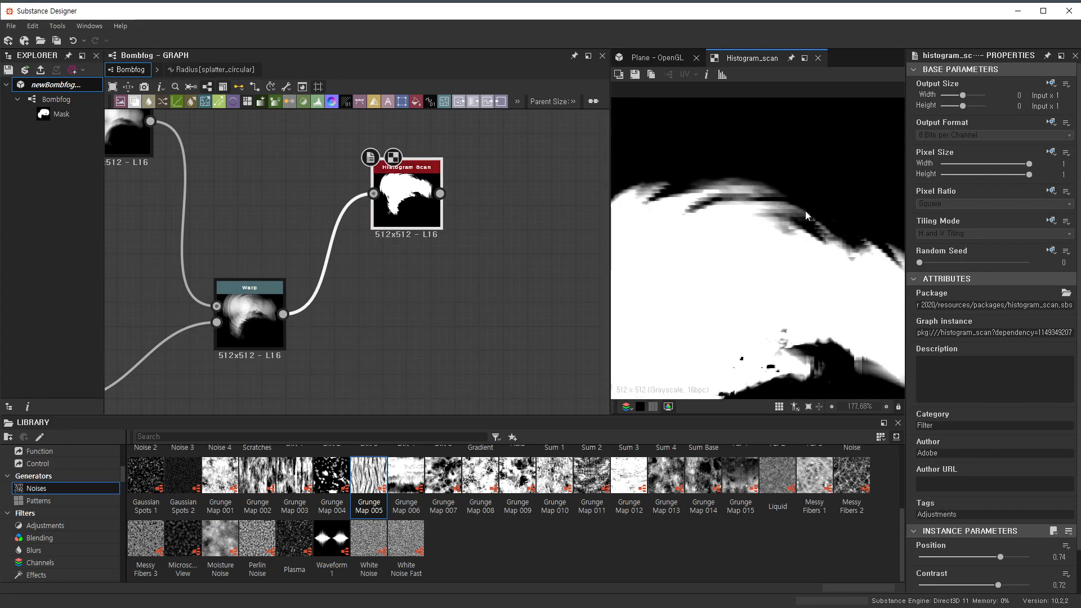
{"action": "scroll", "coordinate": [805, 213], "scroll_direction": "down", "scroll_amount": 3}
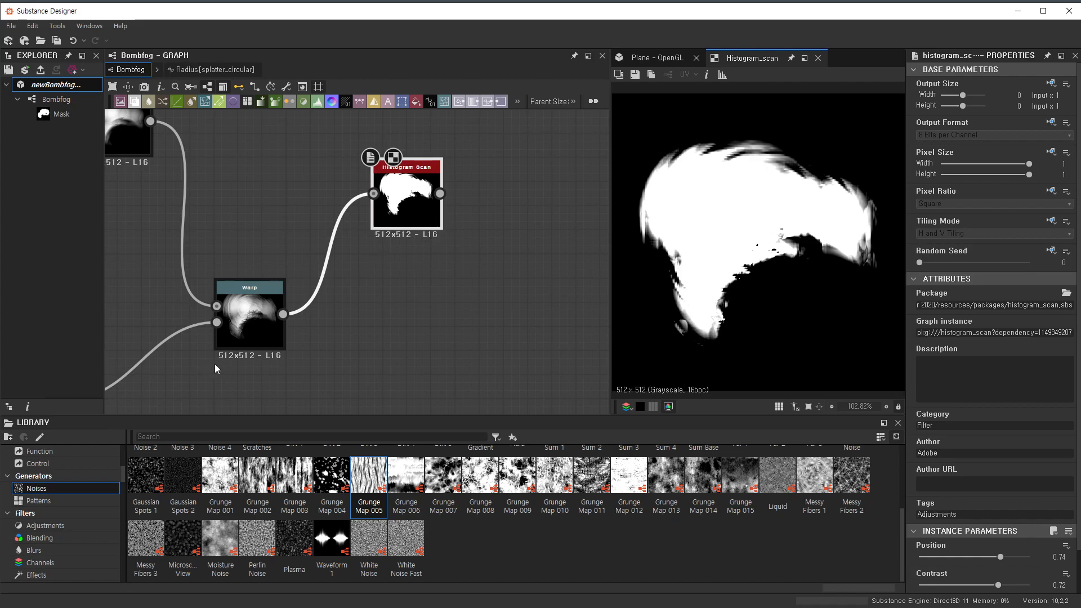
{"action": "left_click", "coordinate": [248, 332]}
{"action": "mouse_move", "coordinate": [935, 306]}
{"action": "left_mouse_down"}
{"action": "mouse_move", "coordinate": [870, 315]}
{"action": "mouse_move", "coordinate": [934, 314]}
{"action": "left_mouse_up"}
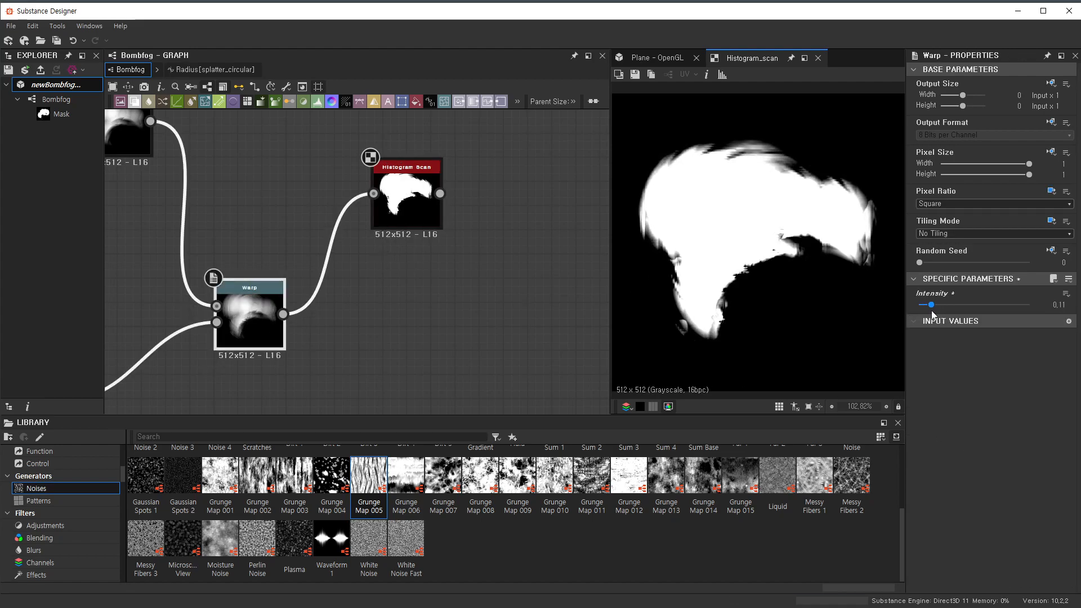
- Examine the cell-based Warp result and the swirl texture chain that feeds the new Warp node
{"action": "scroll", "coordinate": [302, 313], "scroll_direction": "down", "scroll_amount": 2}
{"action": "middle_click_drag", "start_coordinate": [311, 314], "coordinate": [505, 312]}
{"action": "middle_click_drag", "start_coordinate": [251, 315], "coordinate": [382, 301]}
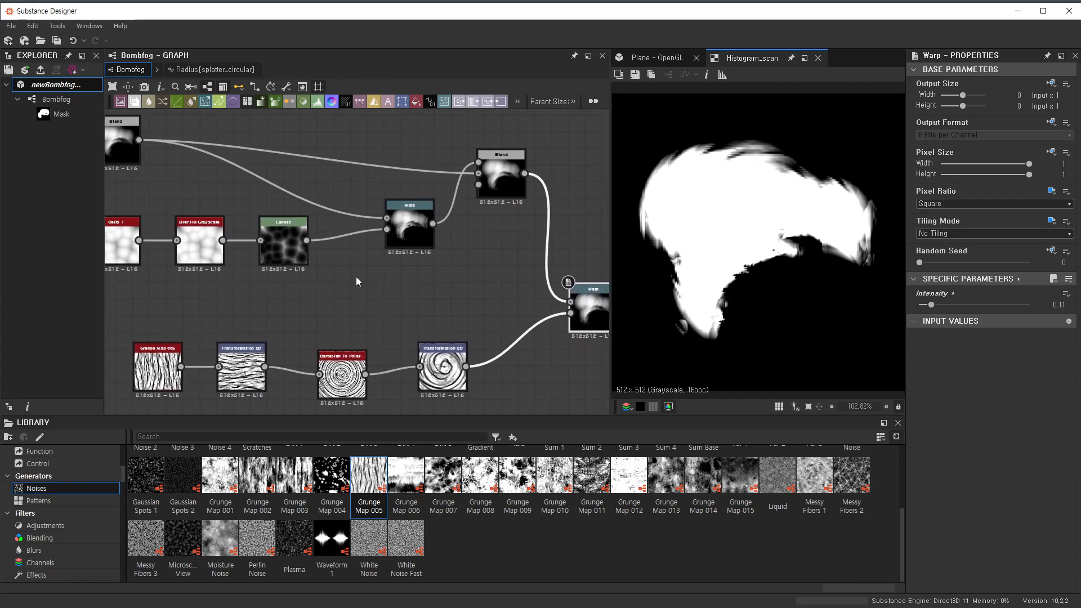
{"action": "scroll", "coordinate": [410, 229], "scroll_direction": "up", "scroll_amount": 5}
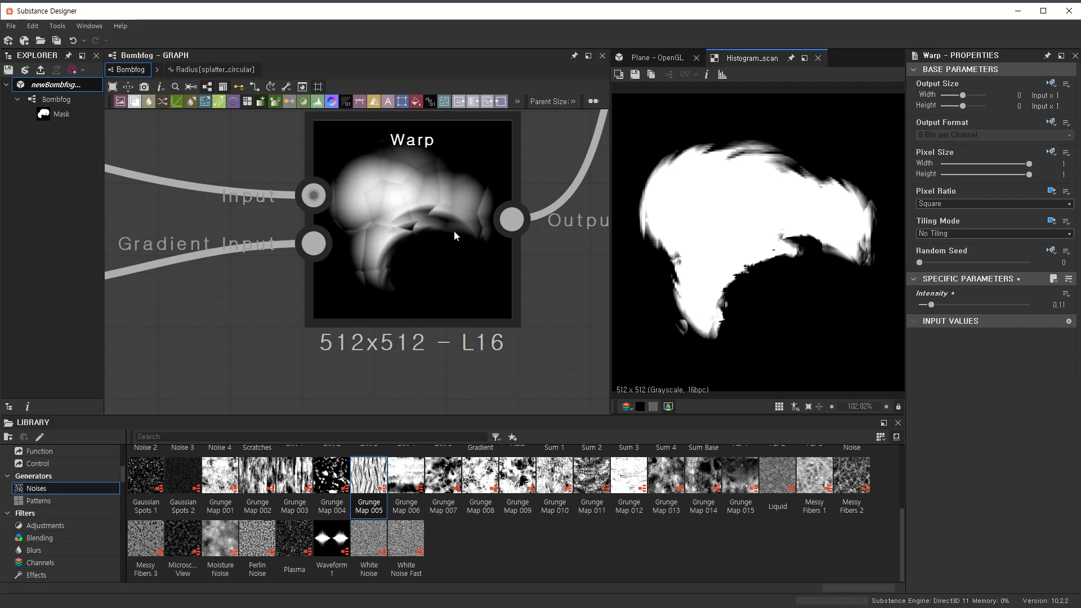
{"action": "scroll", "coordinate": [470, 237], "scroll_direction": "down", "scroll_amount": 5}
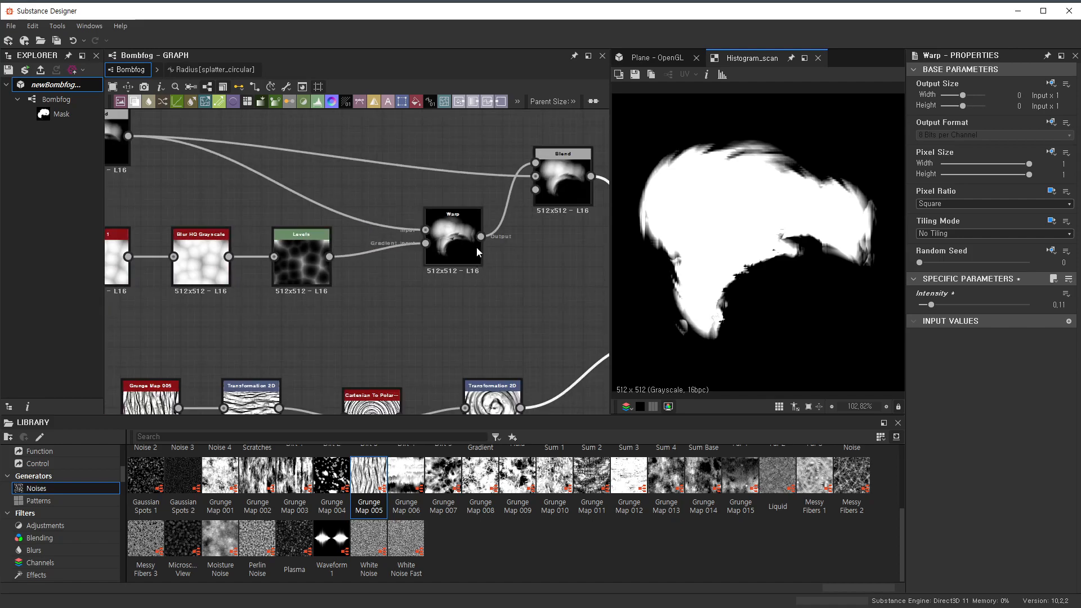
{"action": "scroll", "coordinate": [477, 250], "scroll_direction": "down", "scroll_amount": 3}
{"action": "scroll", "coordinate": [492, 323], "scroll_direction": "up", "scroll_amount": 6}
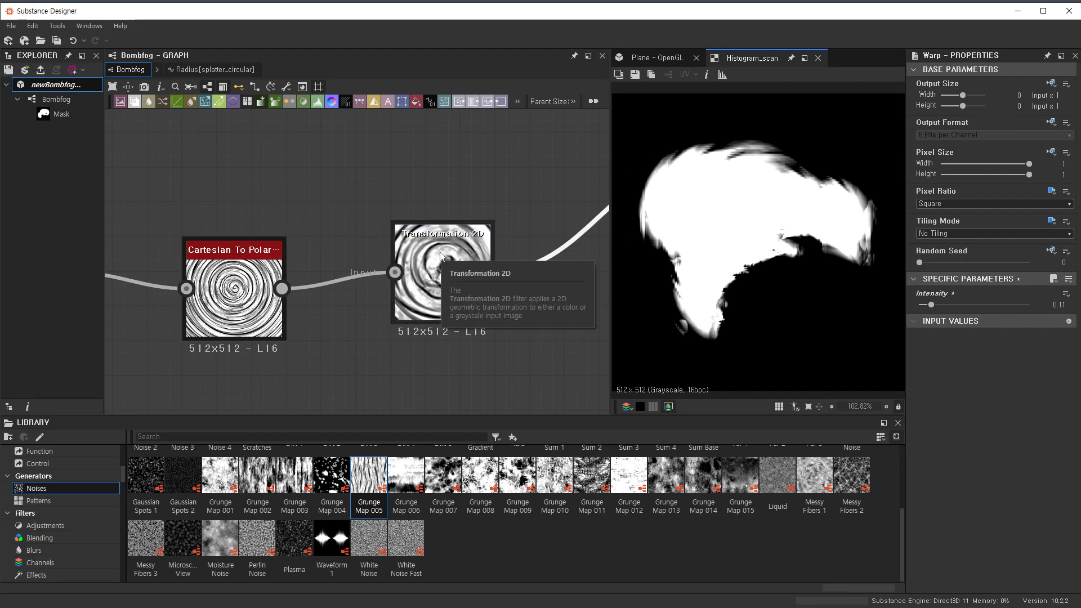
{"action": "scroll", "coordinate": [508, 290], "scroll_direction": "down", "scroll_amount": 5}
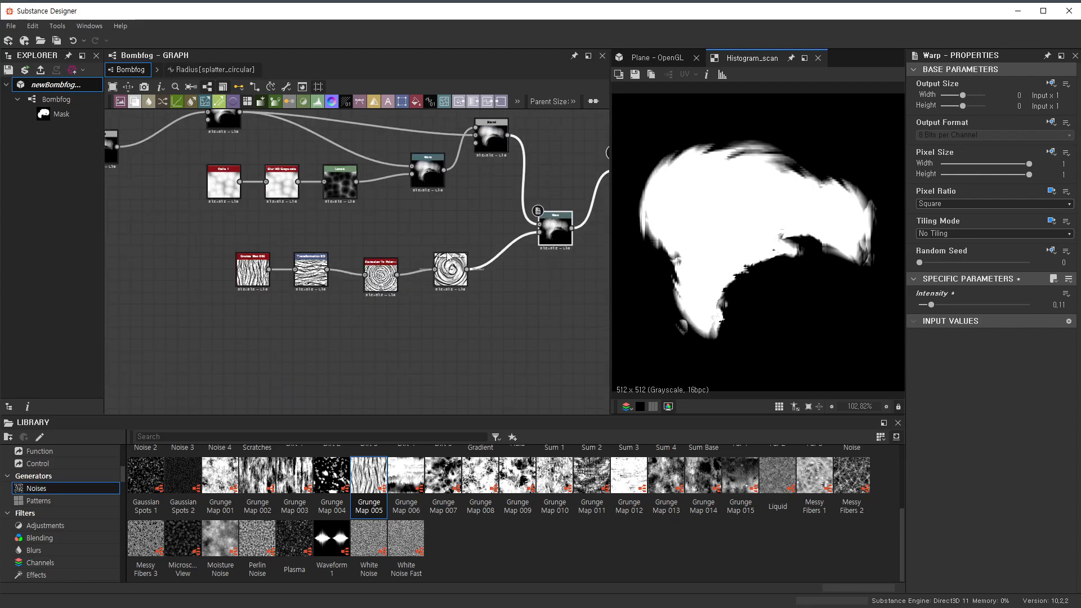
- Preview the reference Warp node that feeds the Ambient Occlusion and Shadows nodes
{"action": "scroll", "coordinate": [507, 290], "scroll_direction": "up", "scroll_amount": 10}
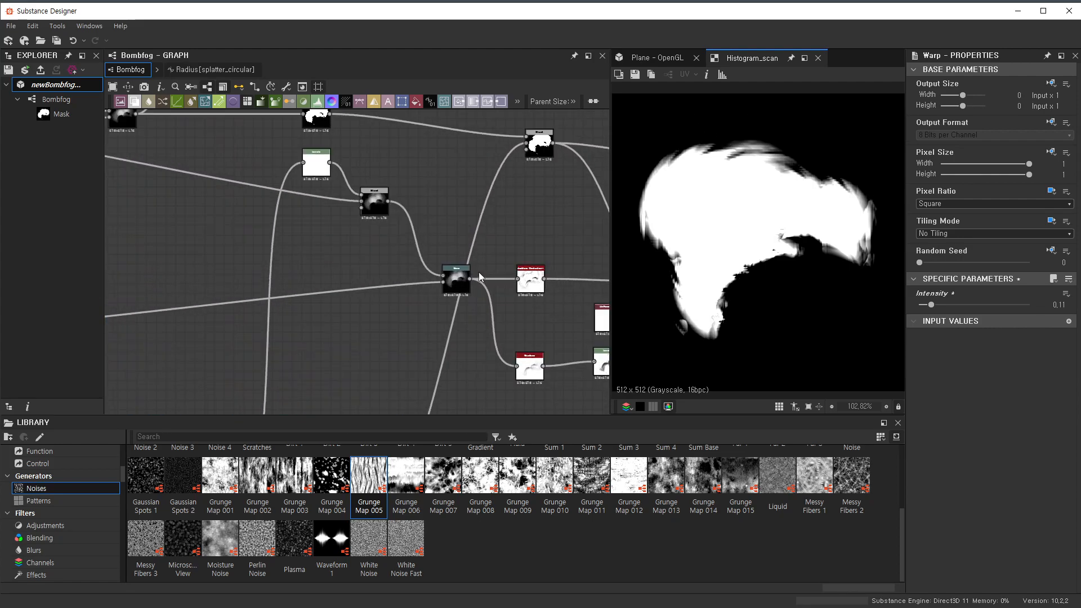
{"action": "scroll", "coordinate": [445, 314], "scroll_direction": "up", "scroll_amount": 2}
{"action": "double_click", "coordinate": [434, 254]}
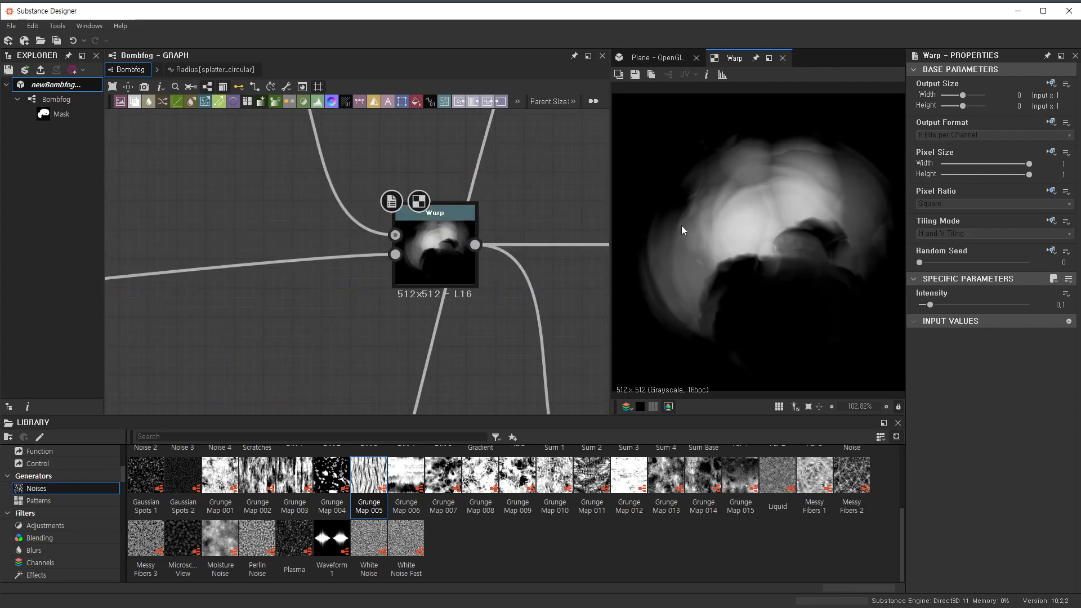
- Expand the TimeTest input parameter in the graph properties and examine its settings
{"action": "left_click", "coordinate": [414, 144]}
{"action": "scroll", "coordinate": [546, 265], "scroll_direction": "down", "scroll_amount": 6}
{"action": "scroll", "coordinate": [429, 269], "scroll_direction": "up", "scroll_amount": 3}
{"action": "scroll", "coordinate": [398, 247], "scroll_direction": "up", "scroll_amount": 4}
{"action": "scroll", "coordinate": [985, 389], "scroll_direction": "down", "scroll_amount": 8}
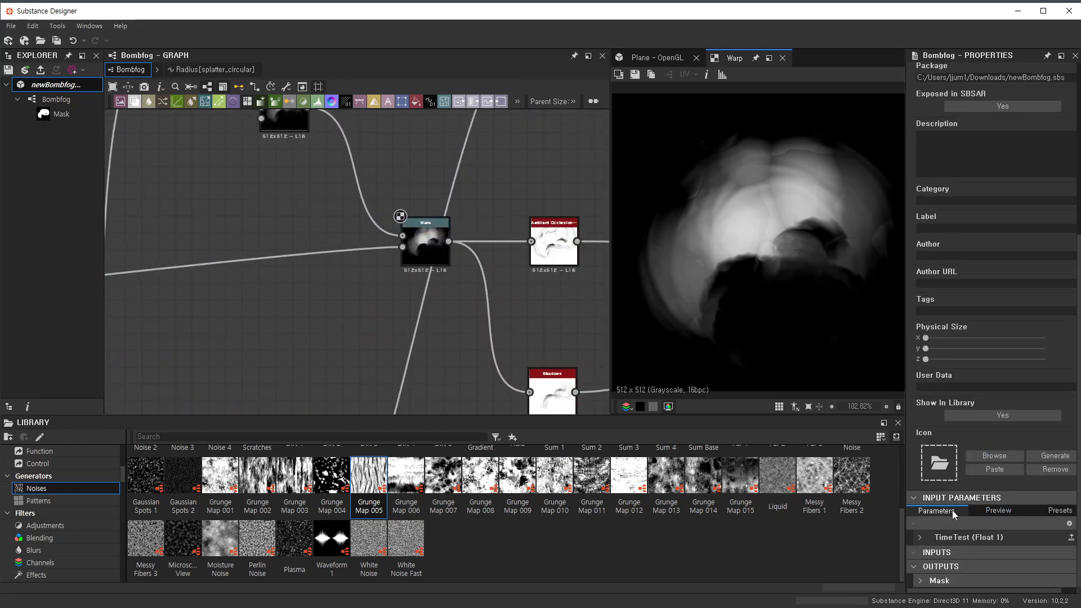
{"action": "left_click", "coordinate": [920, 538]}
{"action": "scroll", "coordinate": [985, 555], "scroll_direction": "down", "scroll_amount": 3}
{"action": "left_click_drag", "start_coordinate": [967, 471], "coordinate": [941, 478]}
{"action": "scroll", "coordinate": [472, 218], "scroll_direction": "down", "scroll_amount": 5}
{"action": "scroll", "coordinate": [472, 218], "scroll_direction": "down", "scroll_amount": 4}
- Move the Histogram Scan node farther from the swirl Warp at the end of the rebuilt network
{"action": "middle_click_drag", "start_coordinate": [407, 251], "coordinate": [509, 330]}
{"action": "middle_click_drag", "start_coordinate": [341, 197], "coordinate": [482, 332]}
{"action": "middle_click_drag", "start_coordinate": [469, 189], "coordinate": [445, 268]}
{"action": "scroll", "coordinate": [473, 253], "scroll_direction": "up", "scroll_amount": 7}
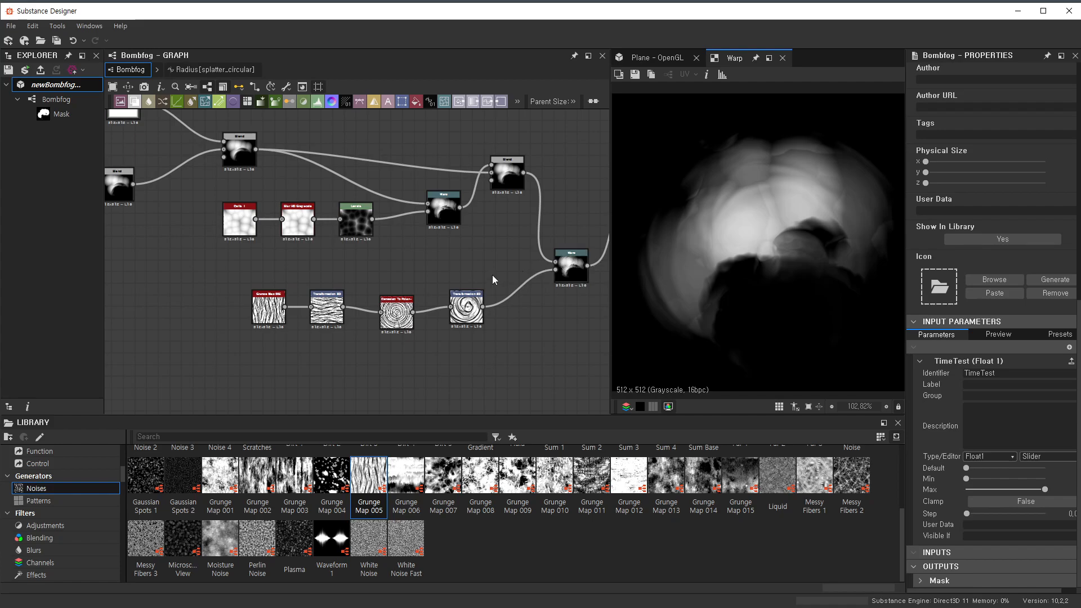
{"action": "scroll", "coordinate": [501, 259], "scroll_direction": "down", "scroll_amount": 3}
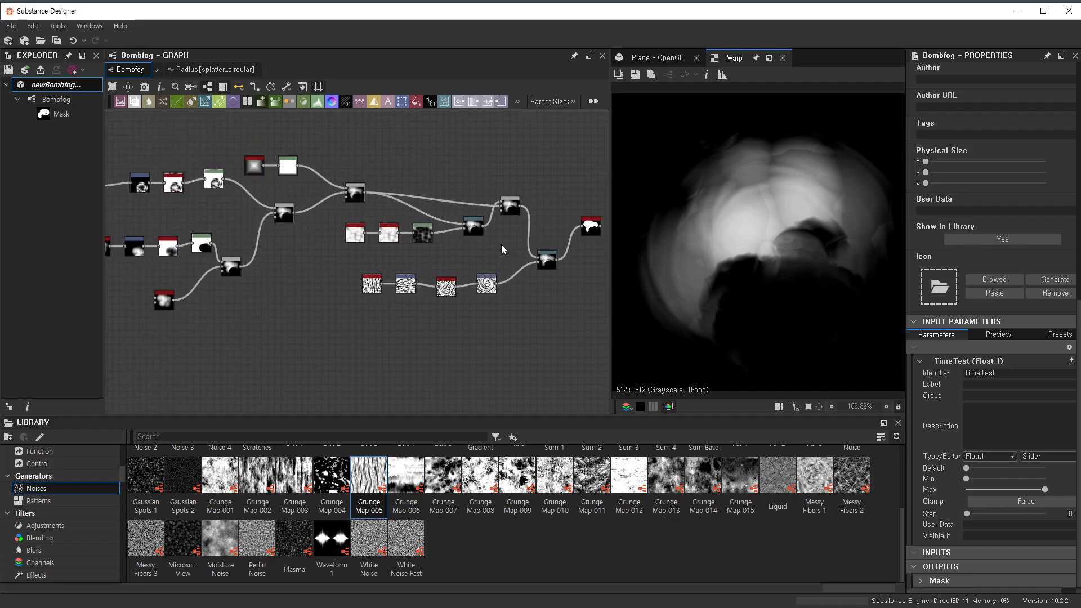
{"action": "middle_click_drag", "start_coordinate": [501, 245], "coordinate": [346, 225]}
{"action": "scroll", "coordinate": [353, 225], "scroll_direction": "up", "scroll_amount": 3}
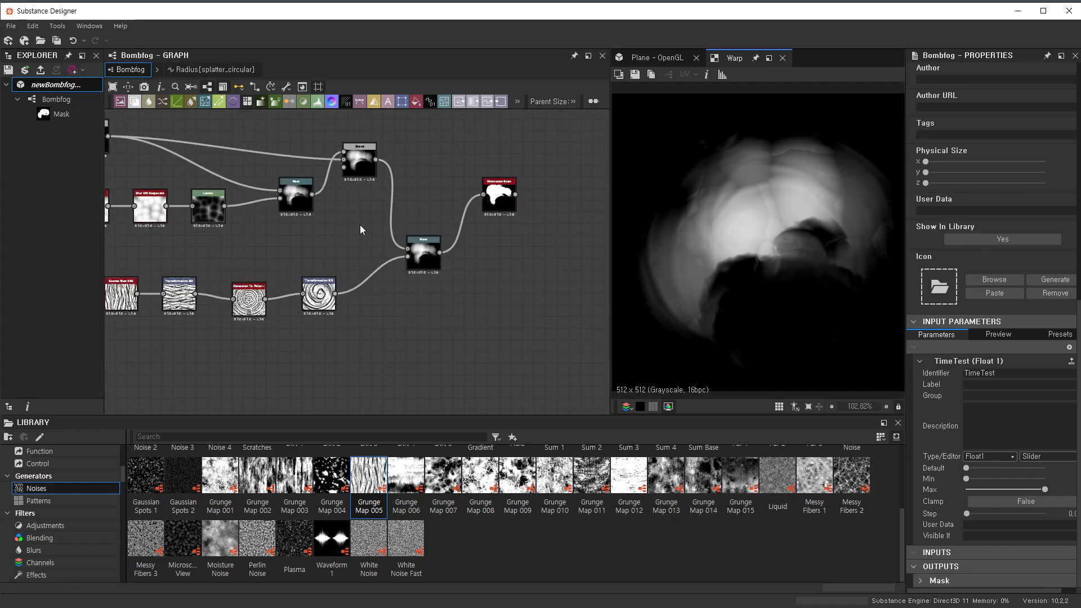
{"action": "left_click_drag", "start_coordinate": [492, 203], "coordinate": [545, 196]}
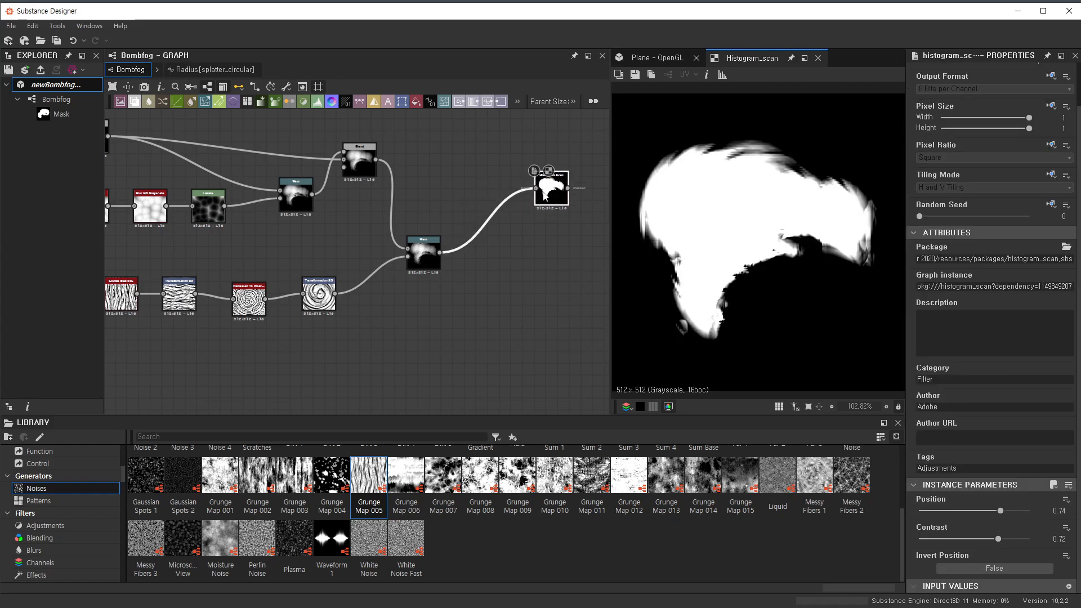
- Compare the layout of the rebuilt network with the reference MainShape group and the branches that follow it
{"action": "scroll", "coordinate": [481, 254], "scroll_direction": "down", "scroll_amount": 3}
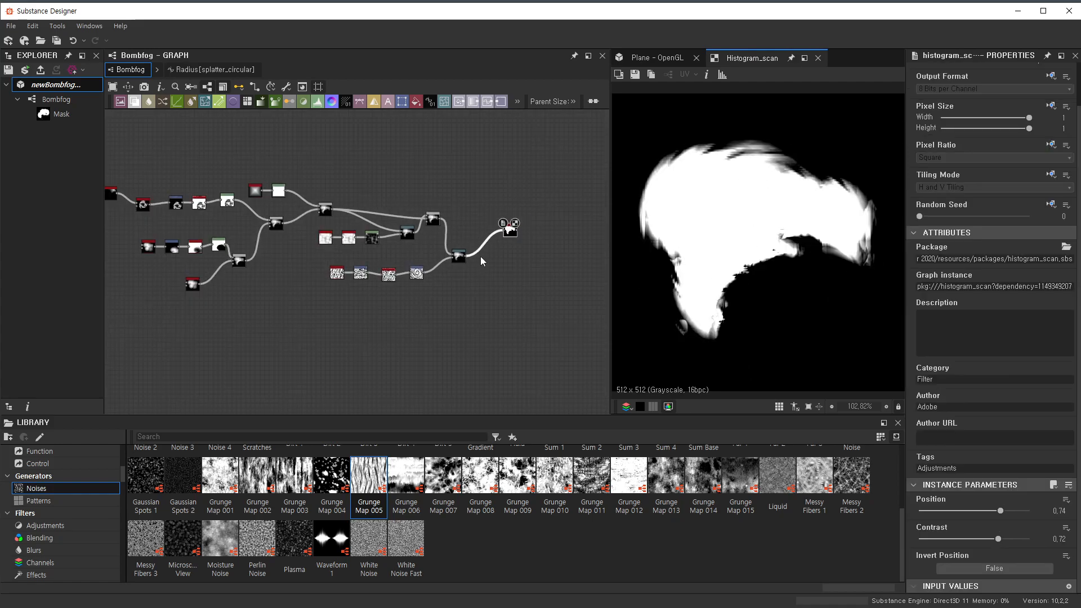
{"action": "scroll", "coordinate": [480, 253], "scroll_direction": "down", "scroll_amount": 2}
{"action": "left_click_drag", "start_coordinate": [225, 170], "coordinate": [535, 287]}
{"action": "scroll", "coordinate": [491, 254], "scroll_direction": "up", "scroll_amount": 6}
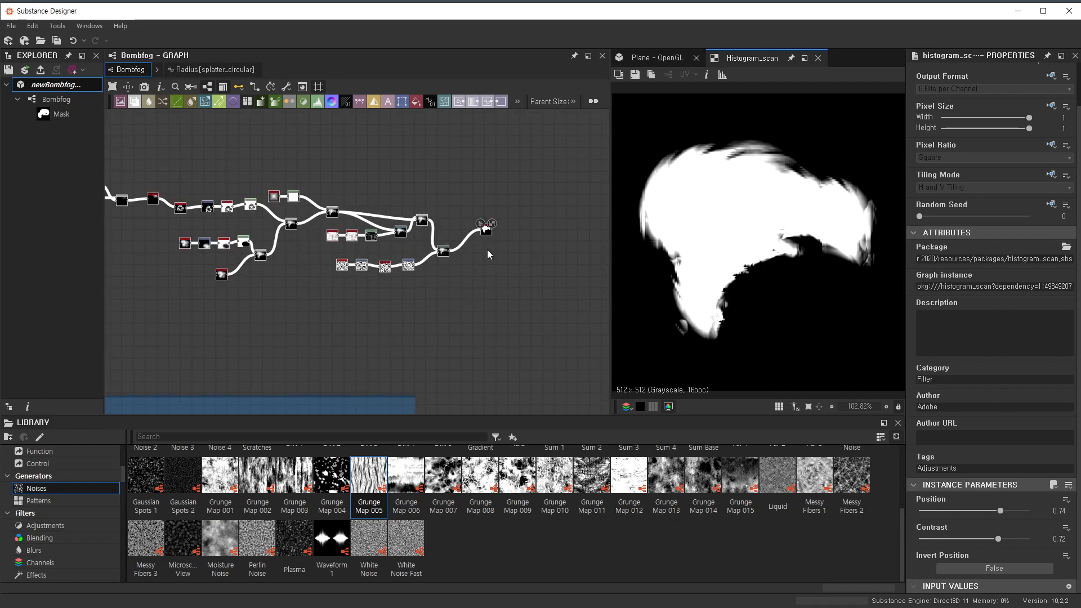
{"action": "left_click_drag", "start_coordinate": [427, 256], "coordinate": [514, 332]}
{"action": "scroll", "coordinate": [513, 339], "scroll_direction": "down", "scroll_amount": 3}
{"action": "middle_click_drag", "start_coordinate": [512, 339], "coordinate": [445, 204]}
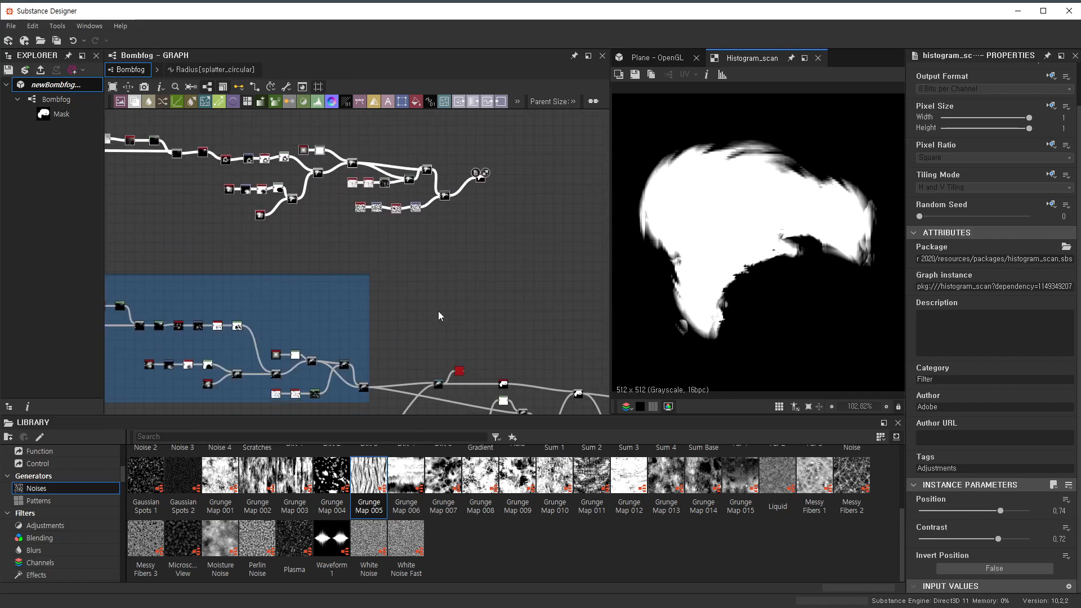
{"action": "middle_click_drag", "start_coordinate": [440, 301], "coordinate": [445, 229]}
{"action": "scroll", "coordinate": [445, 228], "scroll_direction": "down", "scroll_amount": 3}
{"action": "scroll", "coordinate": [439, 248], "scroll_direction": "up", "scroll_amount": 3}
{"action": "left_click", "coordinate": [492, 237]}
{"action": "middle_click_drag", "start_coordinate": [496, 305], "coordinate": [506, 153]}
- Examine the WarpTexture2 reference group and where its output joins the WarpTexture1 chain
{"action": "scroll", "coordinate": [397, 320], "scroll_direction": "up", "scroll_amount": 6}
{"action": "middle_click_drag", "start_coordinate": [460, 296], "coordinate": [569, 322]}
{"action": "scroll", "coordinate": [569, 322], "scroll_direction": "down", "scroll_amount": 4}
{"action": "scroll", "coordinate": [409, 297], "scroll_direction": "up", "scroll_amount": 4}
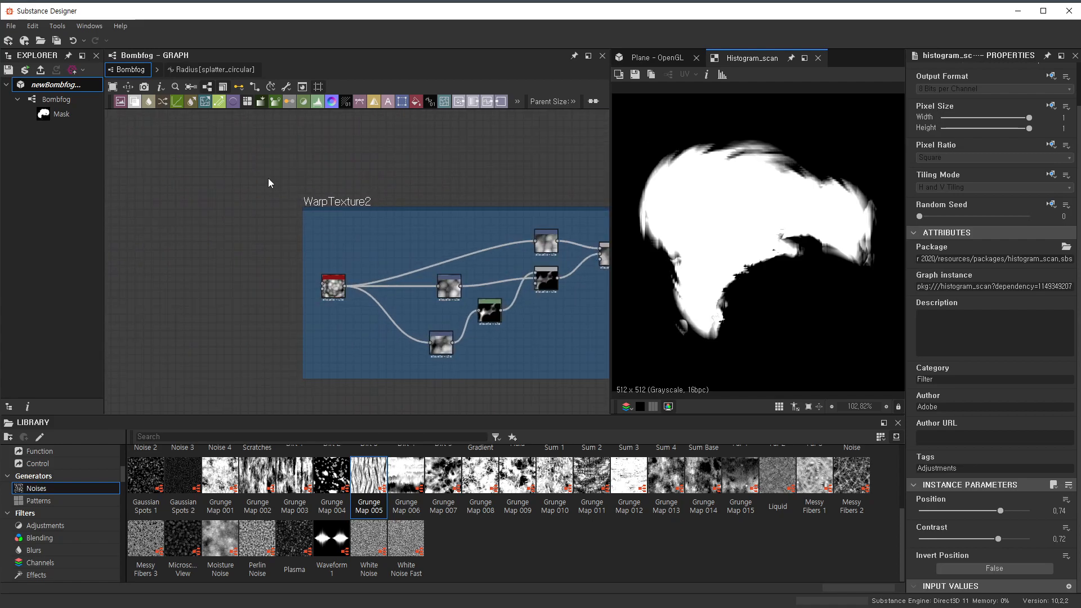
{"action": "left_click_drag", "start_coordinate": [268, 179], "coordinate": [404, 212]}
{"action": "left_click_drag", "start_coordinate": [470, 203], "coordinate": [468, 191]}
{"action": "scroll", "coordinate": [468, 192], "scroll_direction": "down", "scroll_amount": 1}
{"action": "middle_click_drag", "start_coordinate": [554, 155], "coordinate": [461, 147]}
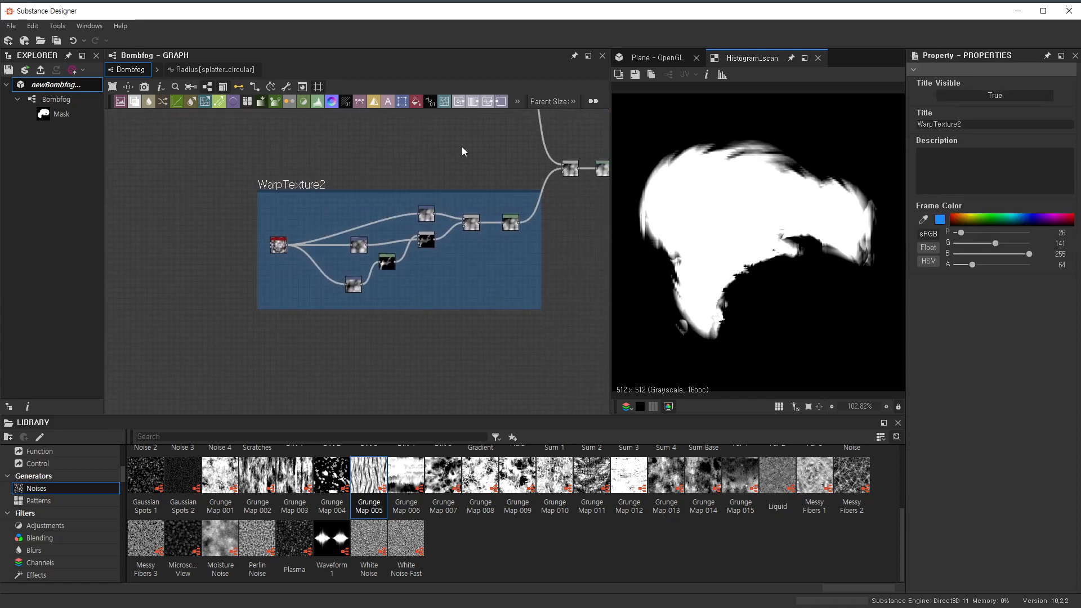
{"action": "scroll", "coordinate": [528, 231], "scroll_direction": "down", "scroll_amount": 2}
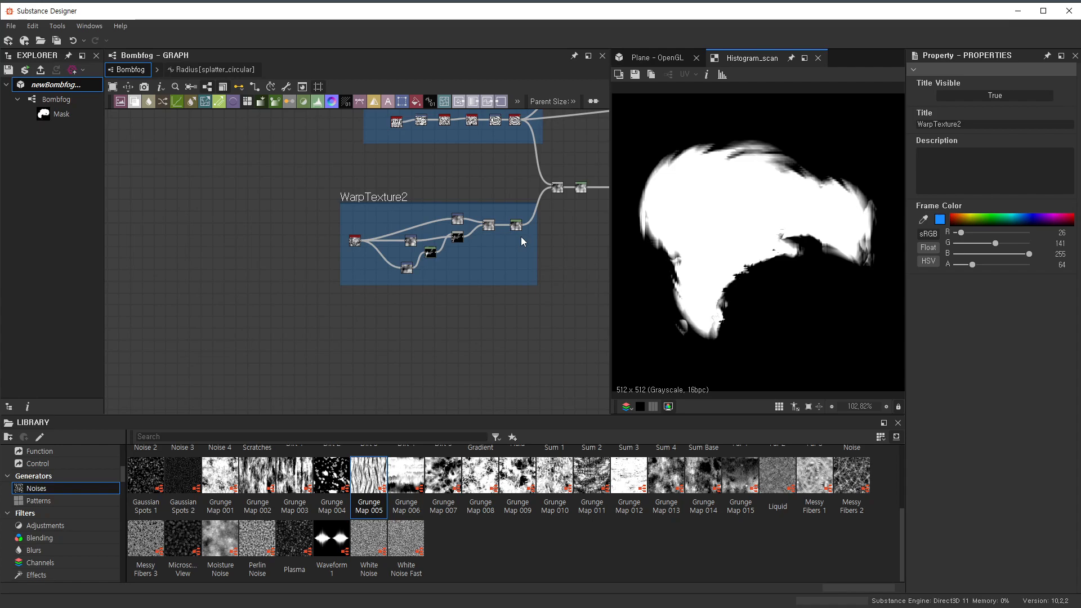
{"action": "scroll", "coordinate": [507, 224], "scroll_direction": "up", "scroll_amount": 3}
{"action": "scroll", "coordinate": [507, 225], "scroll_direction": "down", "scroll_amount": 2}
{"action": "middle_click_drag", "start_coordinate": [506, 233], "coordinate": [341, 283]}
{"action": "left_click_drag", "start_coordinate": [139, 218], "coordinate": [369, 373]}
{"action": "left_click", "coordinate": [443, 321]}
- Trace the reference branches to the Warp node feeding Ambient Occlusion and Shadows, and preview that Warp
{"action": "scroll", "coordinate": [449, 304], "scroll_direction": "down", "scroll_amount": 3}
{"action": "middle_click_drag", "start_coordinate": [449, 303], "coordinate": [423, 294]}
{"action": "scroll", "coordinate": [423, 293], "scroll_direction": "up", "scroll_amount": 6}
{"action": "scroll", "coordinate": [428, 246], "scroll_direction": "down", "scroll_amount": 4}
{"action": "middle_click_drag", "start_coordinate": [459, 216], "coordinate": [348, 376]}
{"action": "scroll", "coordinate": [433, 254], "scroll_direction": "up", "scroll_amount": 2}
{"action": "scroll", "coordinate": [434, 255], "scroll_direction": "down", "scroll_amount": 2}
{"action": "scroll", "coordinate": [441, 245], "scroll_direction": "up", "scroll_amount": 3}
{"action": "mouse_move", "coordinate": [435, 222]}
{"action": "left_mouse_down"}
{"action": "mouse_move", "coordinate": [435, 262]}
{"action": "mouse_move", "coordinate": [434, 228]}
{"action": "left_mouse_up"}
{"action": "scroll", "coordinate": [472, 235], "scroll_direction": "down", "scroll_amount": 1}
{"action": "middle_click_drag", "start_coordinate": [472, 235], "coordinate": [251, 234]}
{"action": "scroll", "coordinate": [331, 302], "scroll_direction": "up", "scroll_amount": 3}
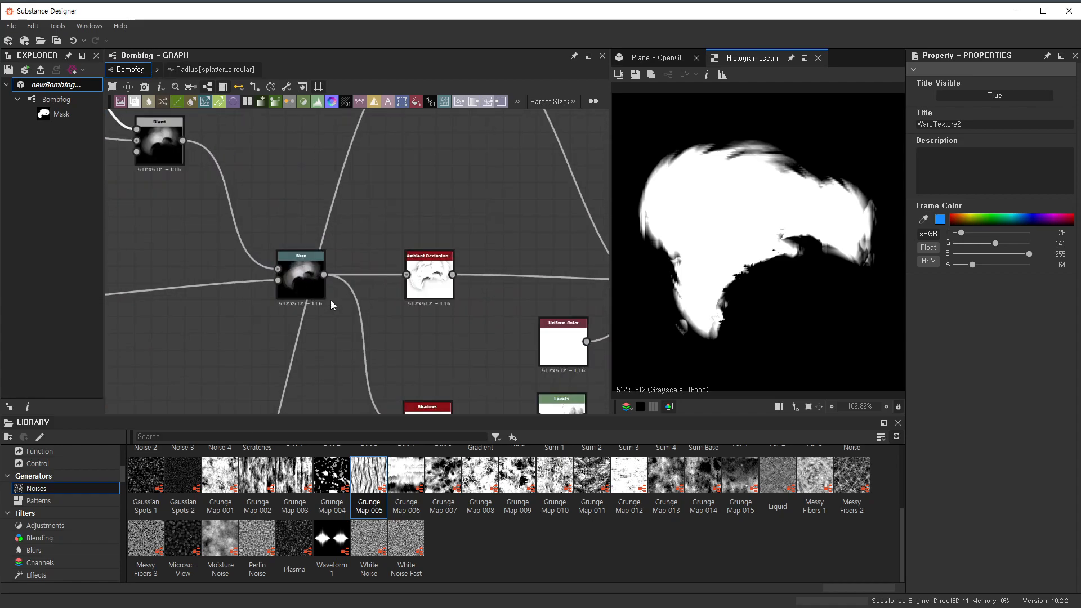
{"action": "scroll", "coordinate": [309, 315], "scroll_direction": "down", "scroll_amount": 3}
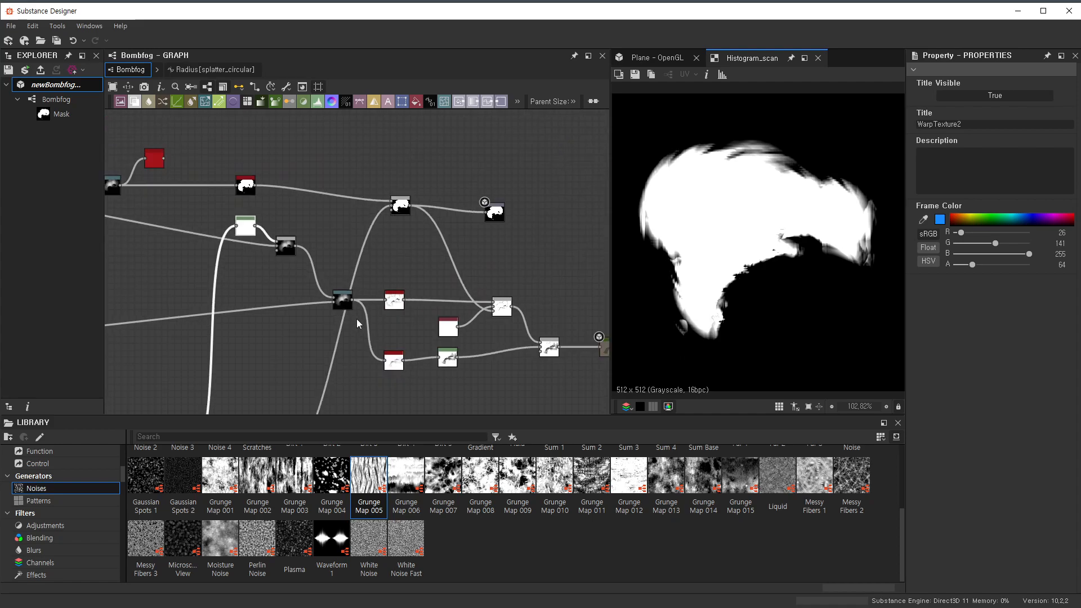
{"action": "middle_click_drag", "start_coordinate": [294, 308], "coordinate": [321, 285]}
{"action": "scroll", "coordinate": [376, 280], "scroll_direction": "up", "scroll_amount": 4}
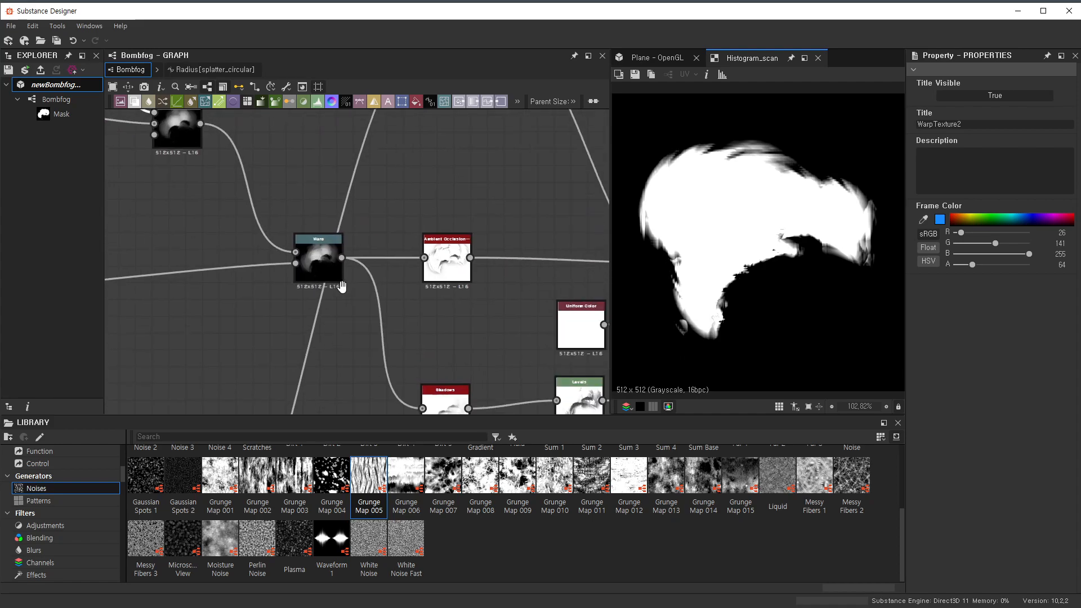
{"action": "double_click", "coordinate": [293, 232]}
{"action": "scroll", "coordinate": [293, 232], "scroll_direction": "down", "scroll_amount": 4}
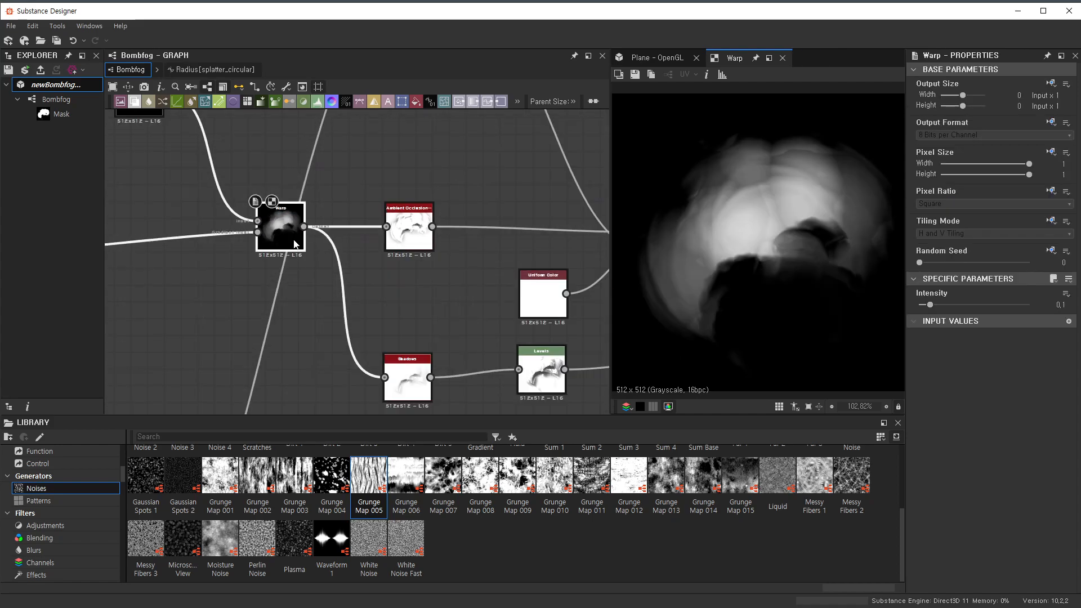
- Review how the reference groups connect to the final branches and preview the reference Ambient Occlusion node
{"action": "scroll", "coordinate": [268, 276], "scroll_direction": "down", "scroll_amount": 3}
{"action": "scroll", "coordinate": [282, 299], "scroll_direction": "up", "scroll_amount": 3}
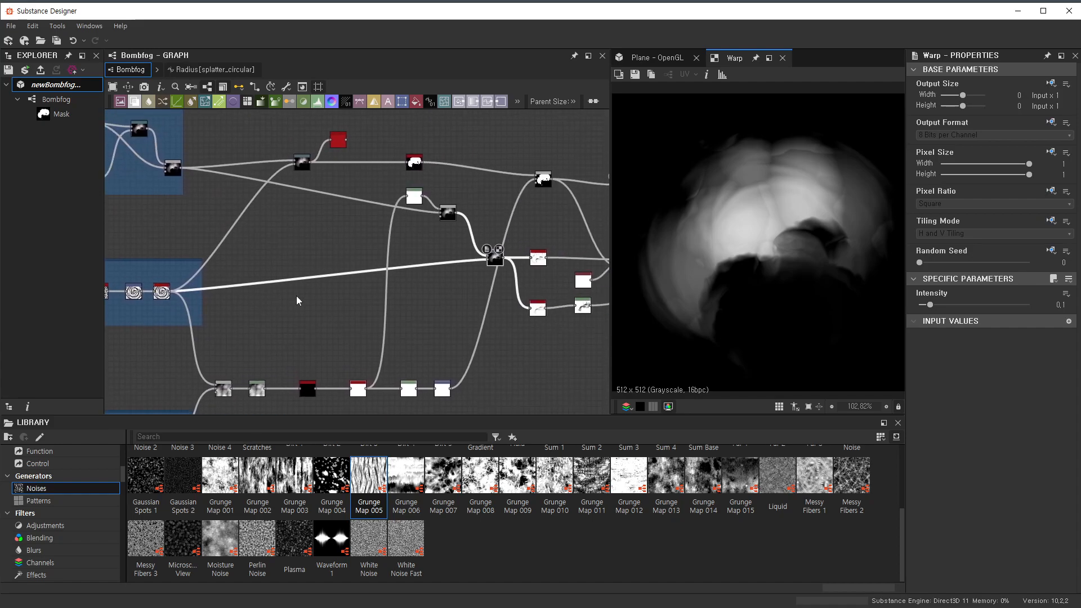
{"action": "scroll", "coordinate": [322, 266], "scroll_direction": "up", "scroll_amount": 3}
{"action": "scroll", "coordinate": [323, 266], "scroll_direction": "down", "scroll_amount": 1}
{"action": "left_click_drag", "start_coordinate": [269, 168], "coordinate": [578, 325]}
{"action": "scroll", "coordinate": [376, 308], "scroll_direction": "down", "scroll_amount": 4}
{"action": "scroll", "coordinate": [326, 252], "scroll_direction": "up", "scroll_amount": 3}
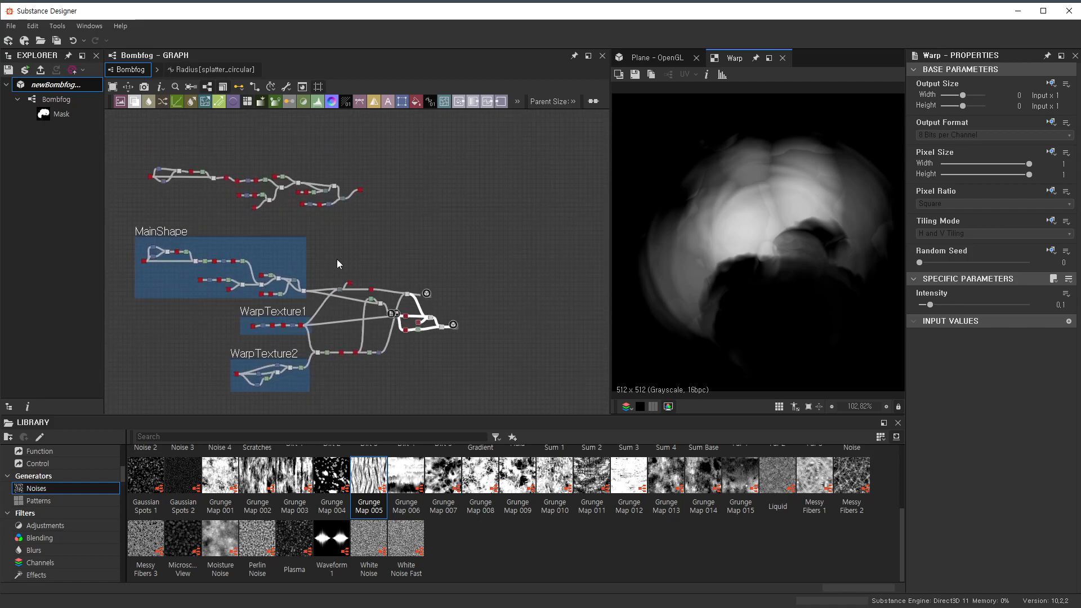
{"action": "scroll", "coordinate": [425, 321], "scroll_direction": "up", "scroll_amount": 8}
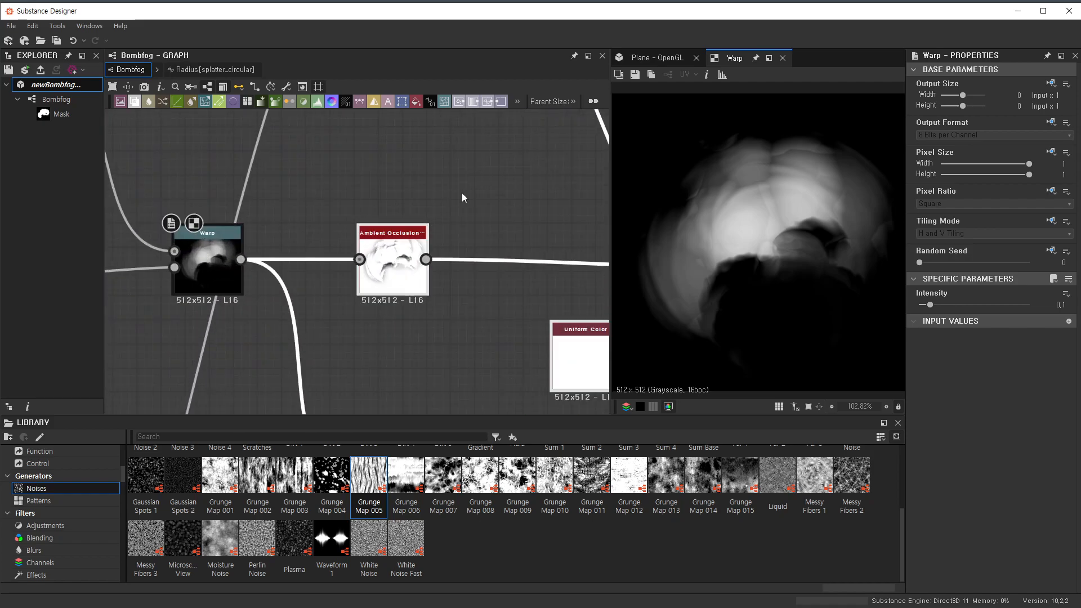
{"action": "scroll", "coordinate": [427, 249], "scroll_direction": "up", "scroll_amount": 2}
{"action": "double_click", "coordinate": [417, 248]}
{"action": "scroll", "coordinate": [394, 270], "scroll_direction": "down", "scroll_amount": 8}
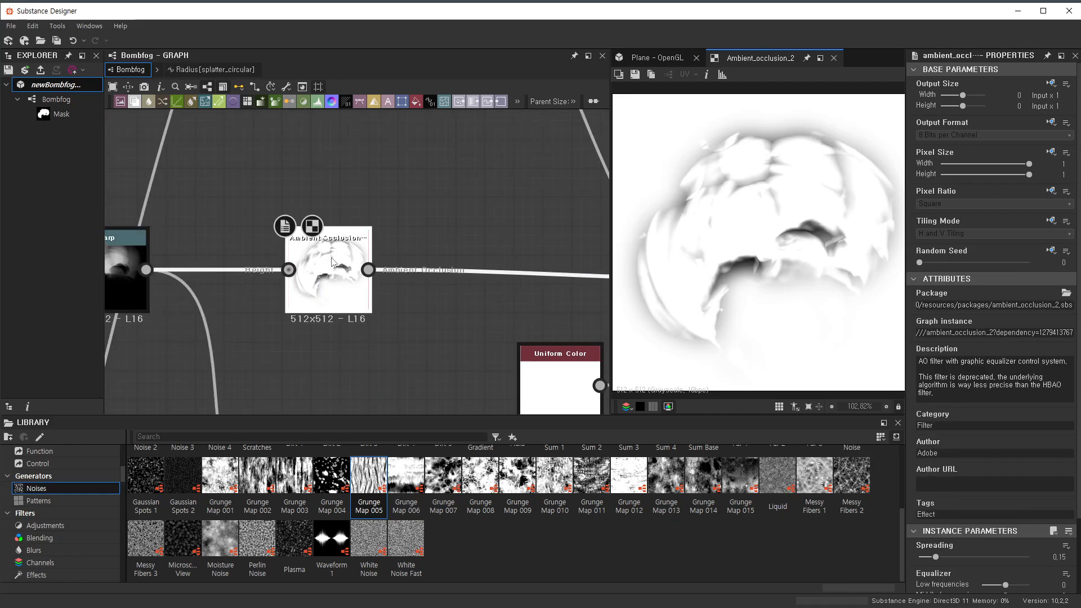
- Preview the reference Shadows node to examine its self-shadow result
{"action": "scroll", "coordinate": [361, 298], "scroll_direction": "up", "scroll_amount": 3}
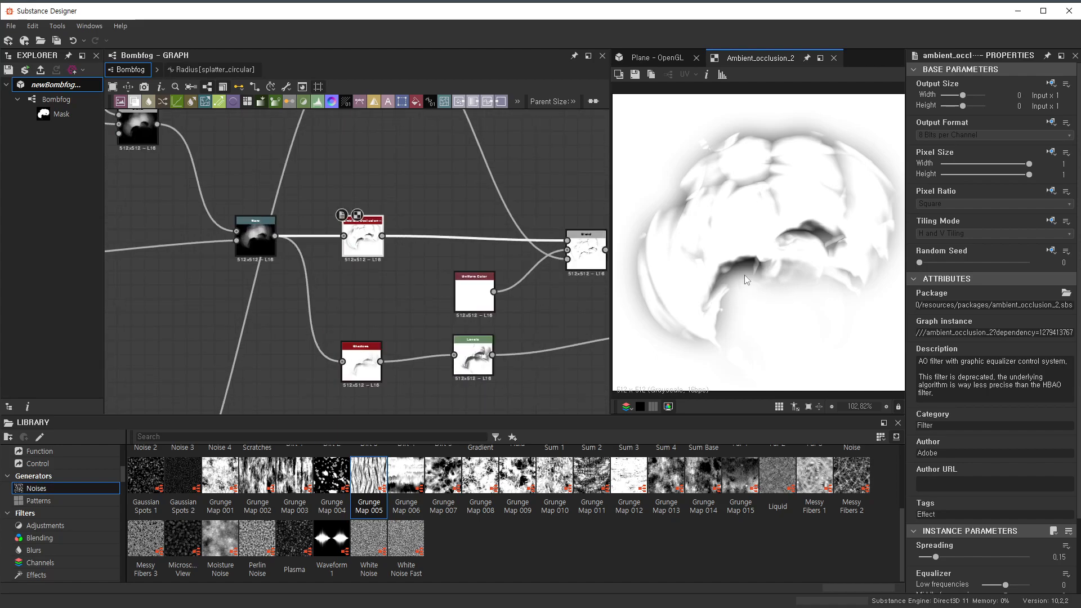
{"action": "middle_click_drag", "start_coordinate": [348, 386], "coordinate": [353, 323]}
{"action": "scroll", "coordinate": [353, 322], "scroll_direction": "up", "scroll_amount": 6}
{"action": "double_click", "coordinate": [387, 247]}
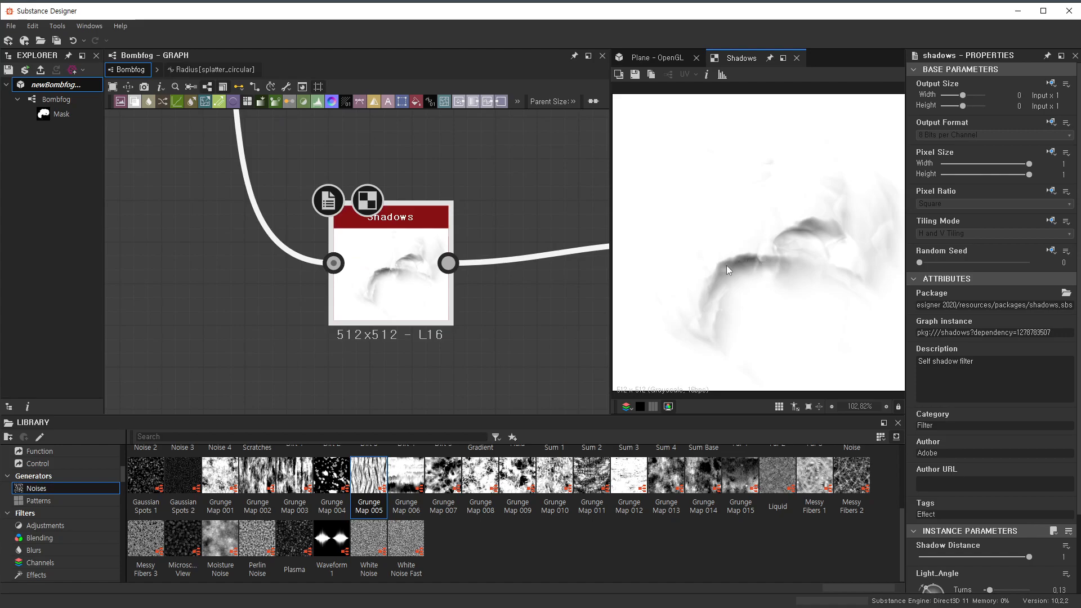
- Follow the shading branch to its end and preview the reference Gradient Map node
{"action": "scroll", "coordinate": [366, 253], "scroll_direction": "down", "scroll_amount": 7}
{"action": "middle_click_drag", "start_coordinate": [410, 297], "coordinate": [348, 329]}
{"action": "middle_click_drag", "start_coordinate": [569, 310], "coordinate": [409, 308]}
{"action": "scroll", "coordinate": [462, 313], "scroll_direction": "up", "scroll_amount": 5}
{"action": "double_click", "coordinate": [394, 303]}
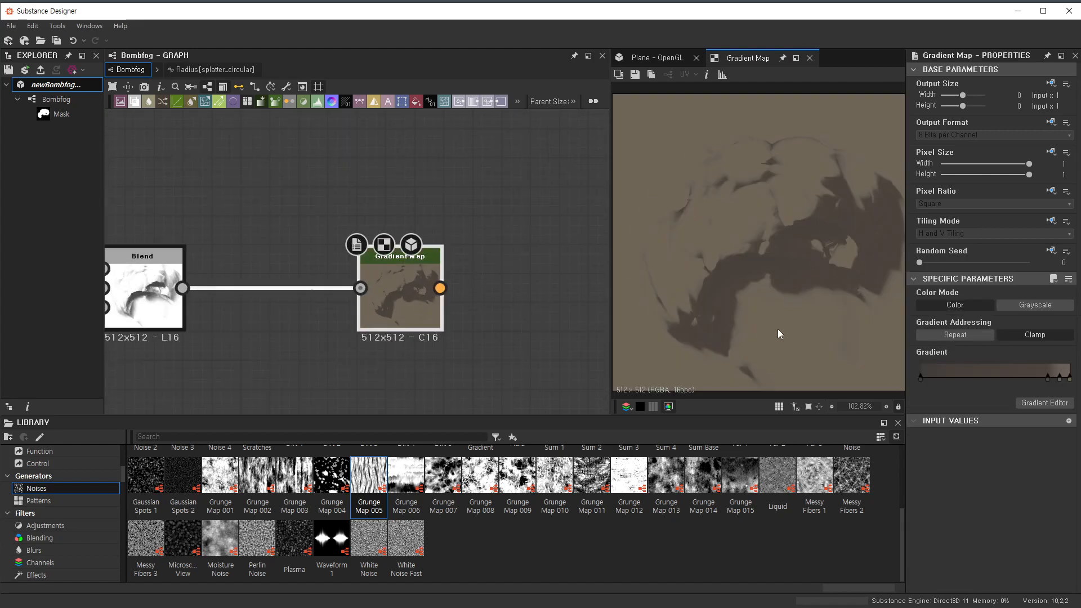
- Move the Histogram Scan node farther away from the swirl Warp in the rebuilt network
{"action": "scroll", "coordinate": [283, 265], "scroll_direction": "down", "scroll_amount": 8}
{"action": "middle_click_drag", "start_coordinate": [284, 264], "coordinate": [490, 327]}
{"action": "middle_click_drag", "start_coordinate": [276, 115], "coordinate": [345, 278]}
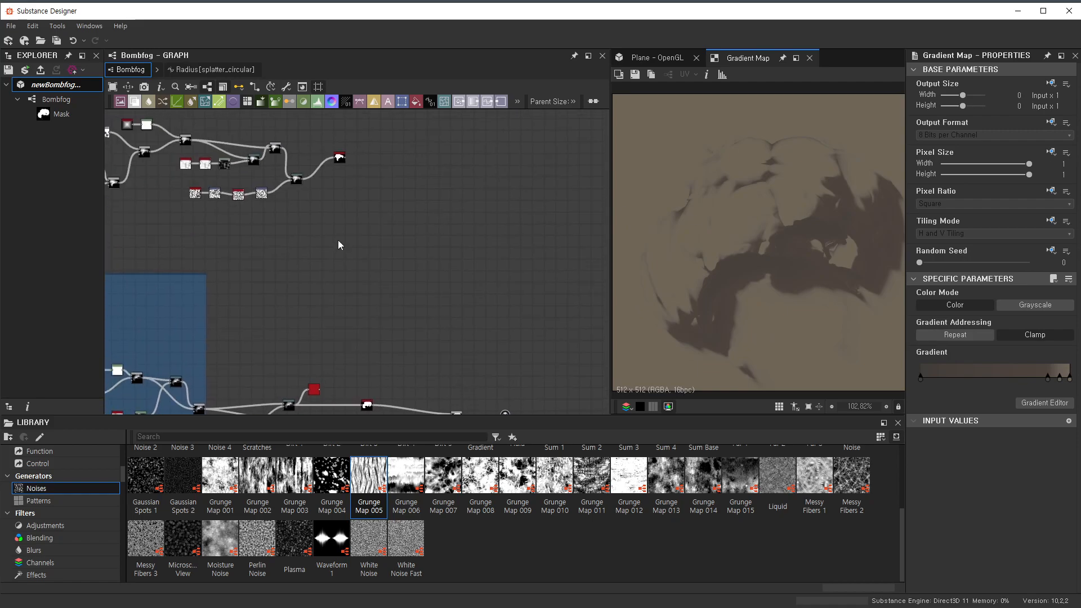
{"action": "scroll", "coordinate": [339, 201], "scroll_direction": "up", "scroll_amount": 3}
{"action": "middle_click_drag", "start_coordinate": [333, 195], "coordinate": [323, 240]}
{"action": "scroll", "coordinate": [330, 180], "scroll_direction": "up", "scroll_amount": 3}
{"action": "left_click_drag", "start_coordinate": [326, 184], "coordinate": [403, 190]}
{"action": "scroll", "coordinate": [426, 256], "scroll_direction": "down", "scroll_amount": 5}
{"action": "scroll", "coordinate": [434, 275], "scroll_direction": "up", "scroll_amount": 3}
{"action": "middle_click_drag", "start_coordinate": [440, 253], "coordinate": [355, 198]}
{"action": "scroll", "coordinate": [434, 298], "scroll_direction": "up", "scroll_amount": 5}
{"action": "scroll", "coordinate": [404, 321], "scroll_direction": "down", "scroll_amount": 2}
{"action": "middle_click_drag", "start_coordinate": [423, 224], "coordinate": [498, 410]}
{"action": "middle_click_drag", "start_coordinate": [357, 210], "coordinate": [486, 362]}
{"action": "scroll", "coordinate": [446, 299], "scroll_direction": "up", "scroll_amount": 2}
{"action": "scroll", "coordinate": [433, 255], "scroll_direction": "down", "scroll_amount": 2}
- Add an Ambient Occlusion (HBAO) node below the Histogram Scan and feed it from the swirl Warp's output
{"action": "left_click", "coordinate": [478, 265]}
{"action": "key", "text": "space"}
{"action": "type", "text": "a"}
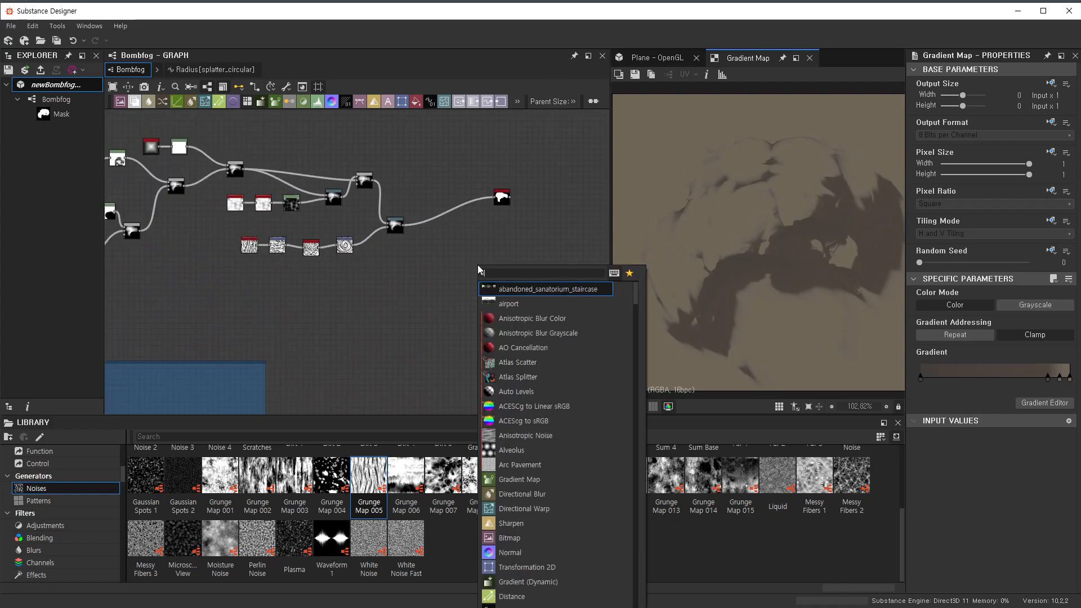
{"action": "type", "text": "mb"}
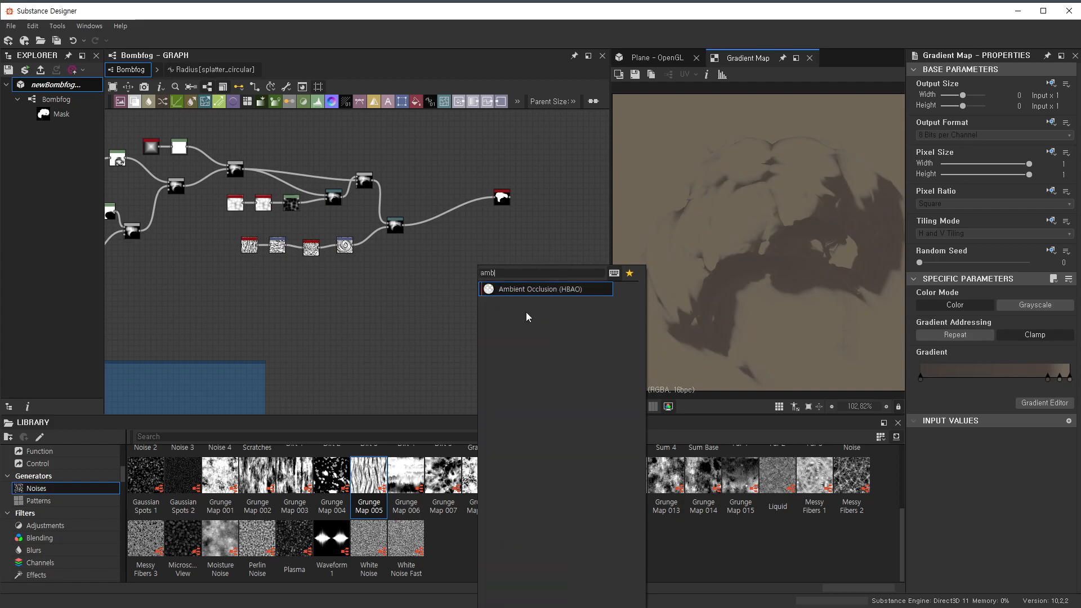
{"action": "left_click", "coordinate": [524, 290]}
{"action": "scroll", "coordinate": [525, 295], "scroll_direction": "up", "scroll_amount": 3}
{"action": "left_click_drag", "start_coordinate": [367, 214], "coordinate": [526, 308]}
- Inspect the HBAO result up close and move the Ambient Occlusion node up nearer the swirl Warp's level
{"action": "scroll", "coordinate": [744, 271], "scroll_direction": "up", "scroll_amount": 4}
{"action": "middle_click_drag", "start_coordinate": [744, 238], "coordinate": [802, 336]}
{"action": "scroll", "coordinate": [750, 204], "scroll_direction": "up", "scroll_amount": 4}
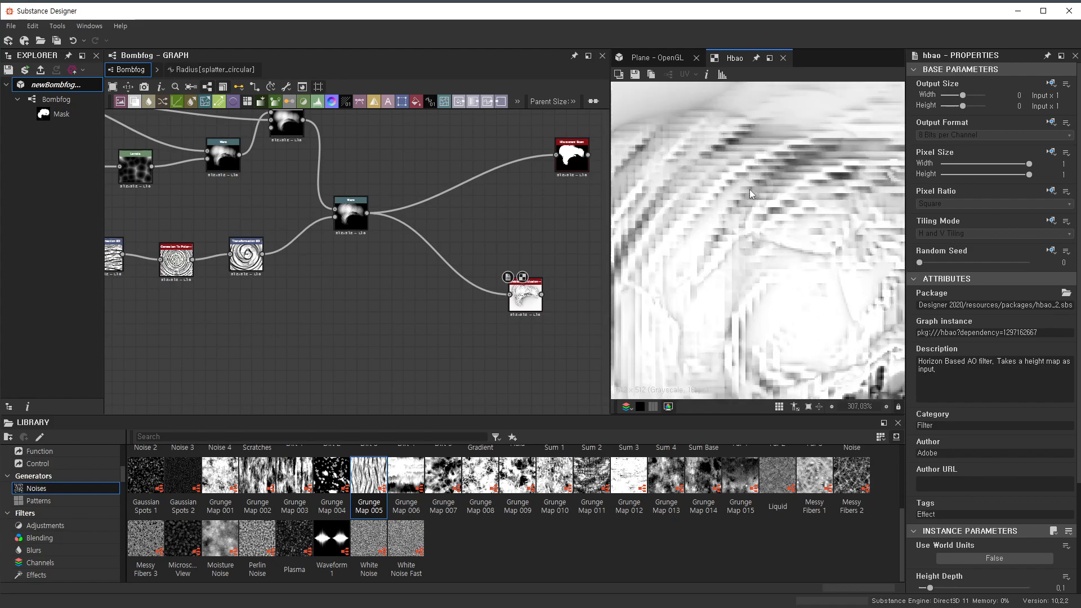
{"action": "scroll", "coordinate": [755, 212], "scroll_direction": "down", "scroll_amount": 8}
{"action": "scroll", "coordinate": [742, 228], "scroll_direction": "up", "scroll_amount": 6}
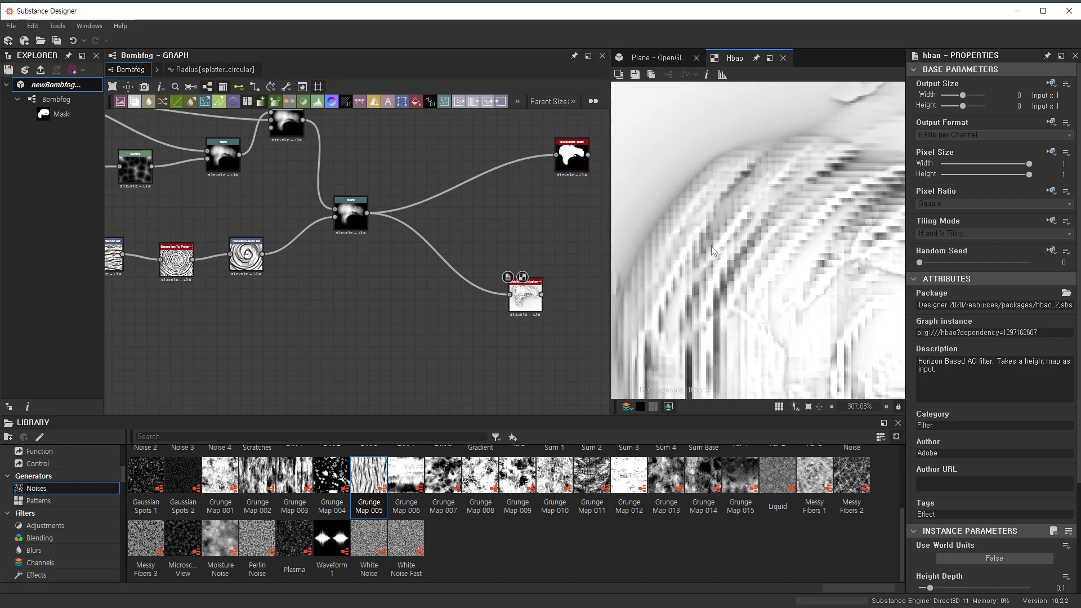
{"action": "scroll", "coordinate": [721, 232], "scroll_direction": "down", "scroll_amount": 2}
{"action": "scroll", "coordinate": [806, 298], "scroll_direction": "down", "scroll_amount": 4}
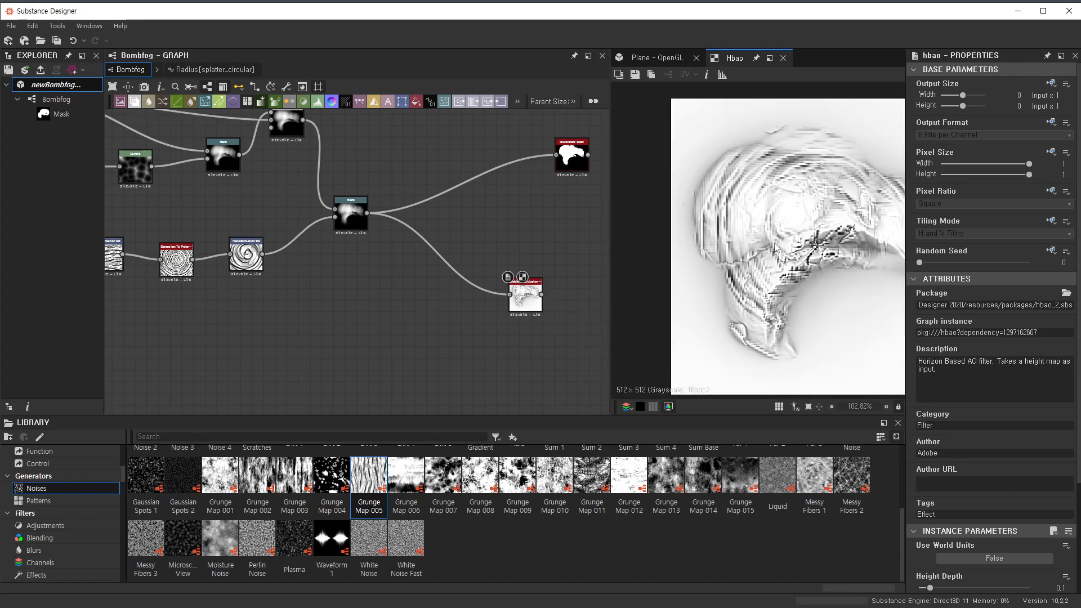
{"action": "scroll", "coordinate": [514, 295], "scroll_direction": "up", "scroll_amount": 2}
{"action": "left_click_drag", "start_coordinate": [539, 295], "coordinate": [539, 244]}
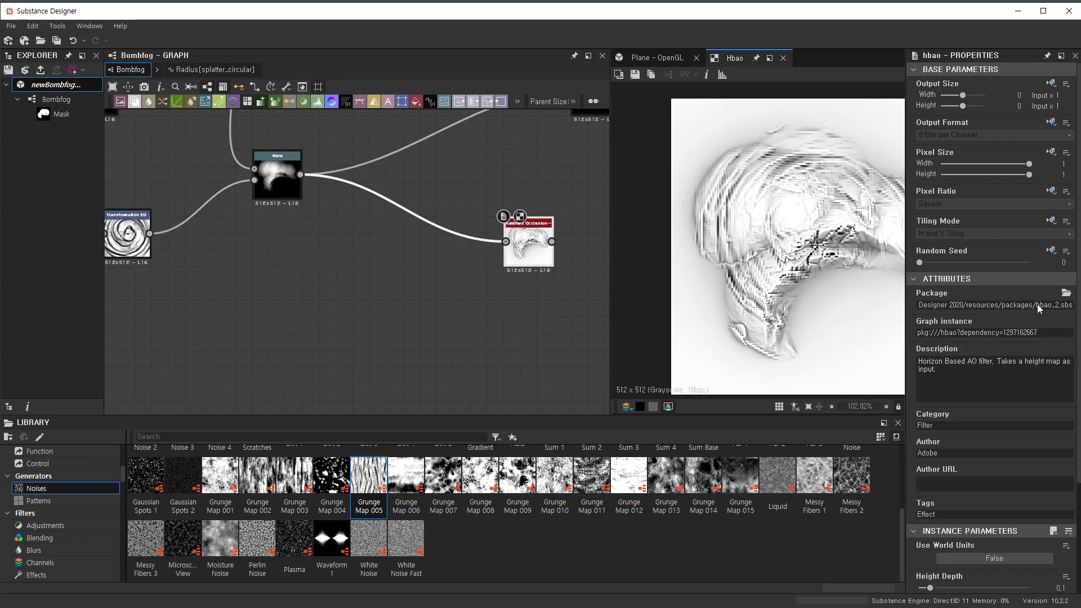
- Preview the reference Ambient Occlusion node and compare its result and parameters with the new HBAO node
{"action": "scroll", "coordinate": [1025, 319], "scroll_direction": "down", "scroll_amount": 4}
{"action": "scroll", "coordinate": [507, 266], "scroll_direction": "down", "scroll_amount": 8}
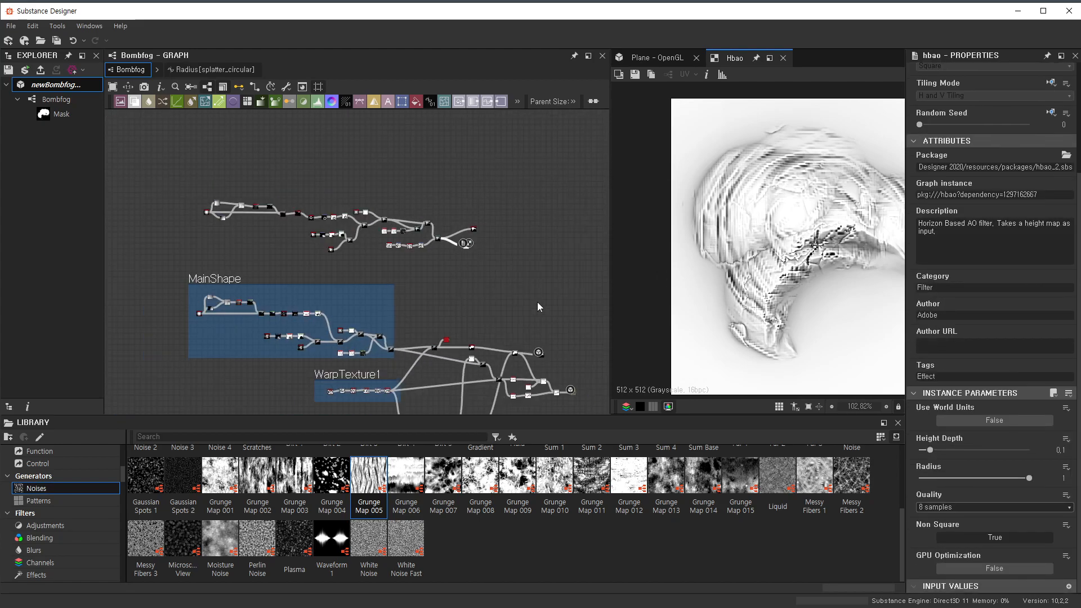
{"action": "scroll", "coordinate": [528, 323], "scroll_direction": "up", "scroll_amount": 8}
{"action": "double_click", "coordinate": [521, 259]}
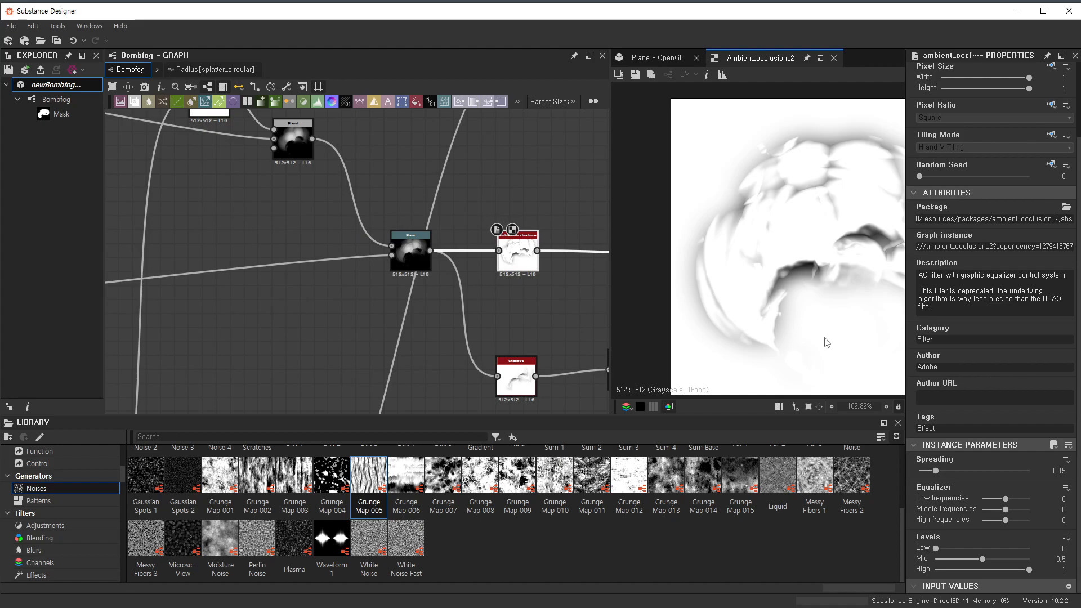
{"action": "scroll", "coordinate": [711, 291], "scroll_direction": "down", "scroll_amount": 3}
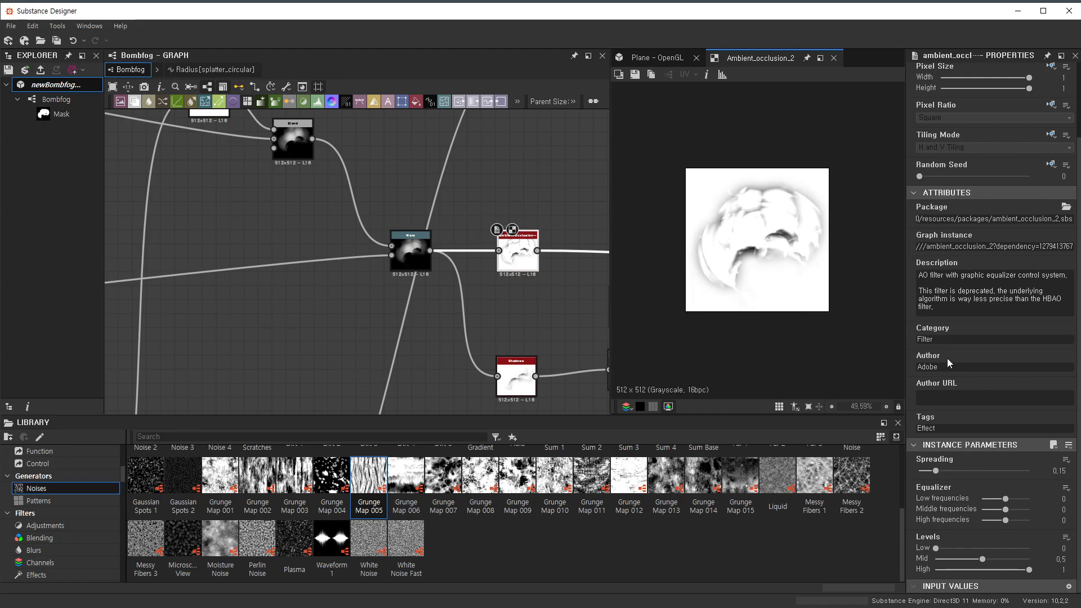
- Search the available nodes for "ambi" to look for another Ambient Occlusion filter
{"action": "scroll", "coordinate": [376, 219], "scroll_direction": "down", "scroll_amount": 7}
{"action": "middle_click_drag", "start_coordinate": [245, 112], "coordinate": [406, 298]}
{"action": "scroll", "coordinate": [441, 214], "scroll_direction": "up", "scroll_amount": 3}
{"action": "key", "text": "space"}
{"action": "type", "text": "ambi"}
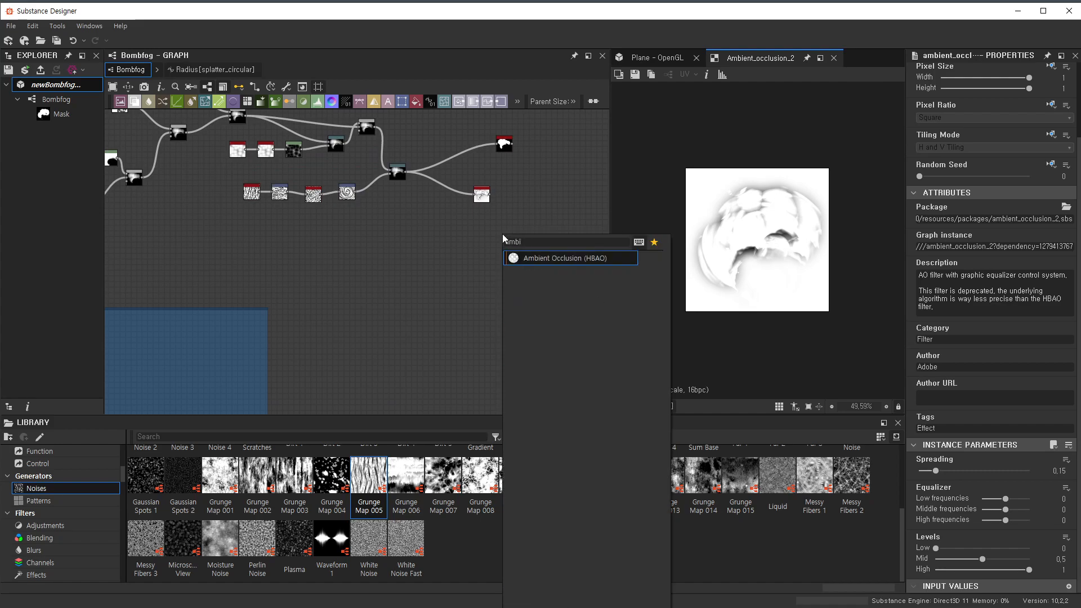
{"action": "key", "text": "Return"}
- Preview the rebuilt network's Ambient Occlusion (HBAO) node and set its Quality to 16 samples
{"action": "key", "text": "f"}
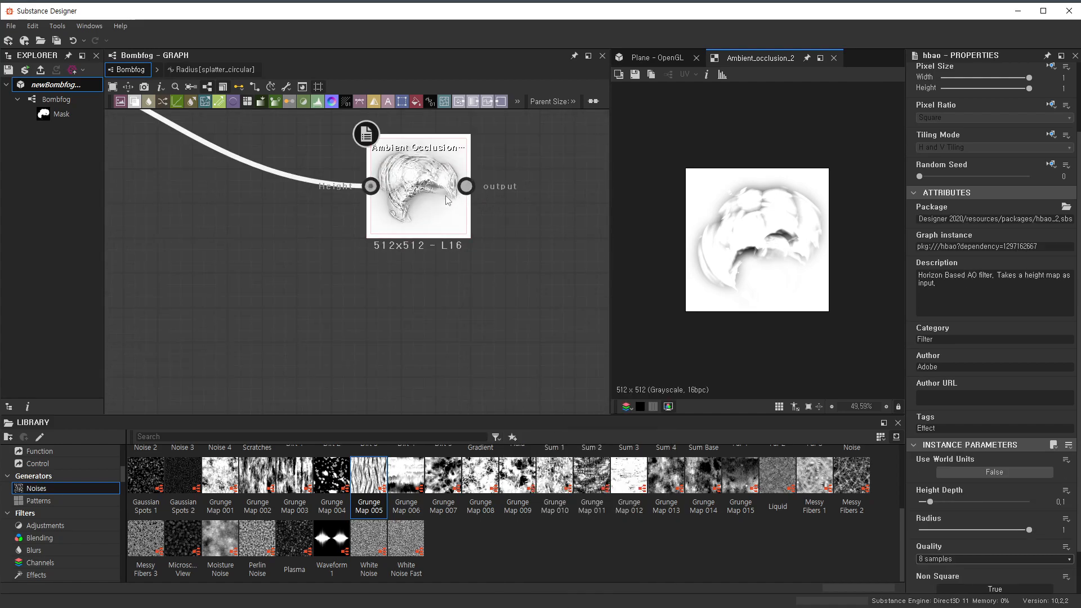
{"action": "double_click", "coordinate": [447, 200]}
{"action": "left_click", "coordinate": [979, 506]}
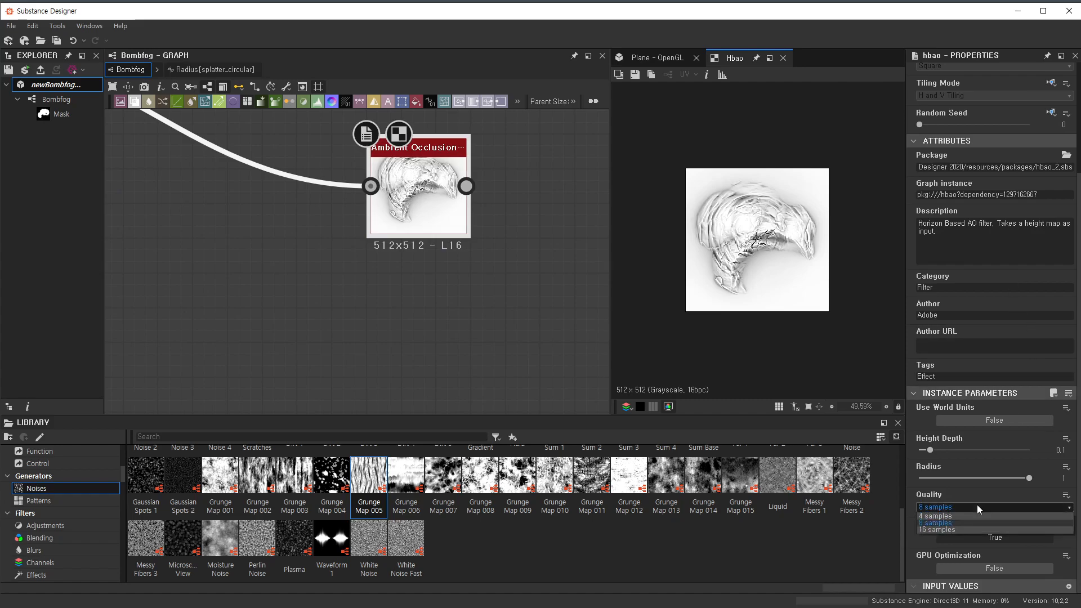
{"action": "left_click", "coordinate": [975, 529]}
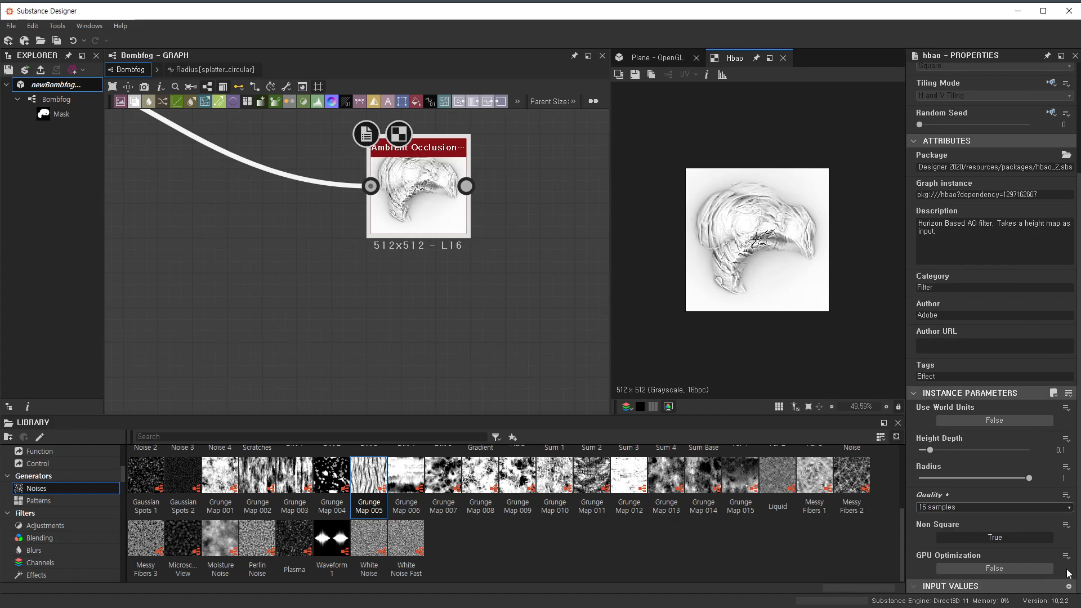
- Try the GPU Optimization, Radius and Use World Units settings of the Ambient Occlusion (HBAO) node
{"action": "left_click", "coordinate": [1023, 570]}
{"action": "left_click", "coordinate": [1023, 570]}
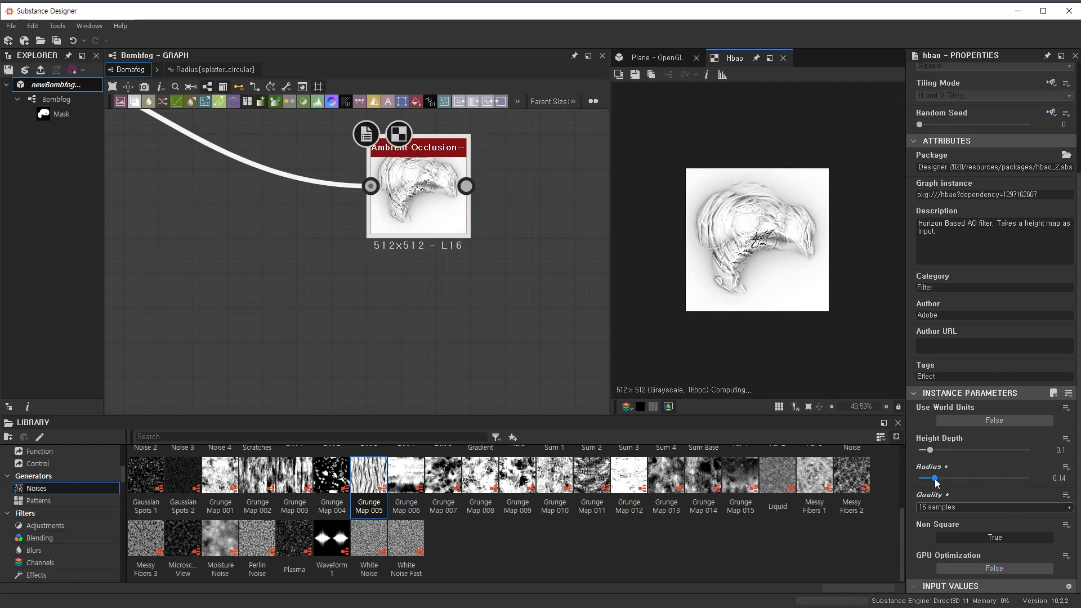
{"action": "left_click", "coordinate": [989, 422]}
{"action": "left_click", "coordinate": [994, 422]}
- Set the Height Depth of the Ambient Occlusion (HBAO) node to 0.19 and deselect the node
{"action": "mouse_move", "coordinate": [937, 449]}
{"action": "left_mouse_down"}
{"action": "mouse_move", "coordinate": [989, 450]}
{"action": "mouse_move", "coordinate": [940, 450]}
{"action": "left_mouse_up"}
{"action": "scroll", "coordinate": [503, 262], "scroll_direction": "up", "scroll_amount": 3}
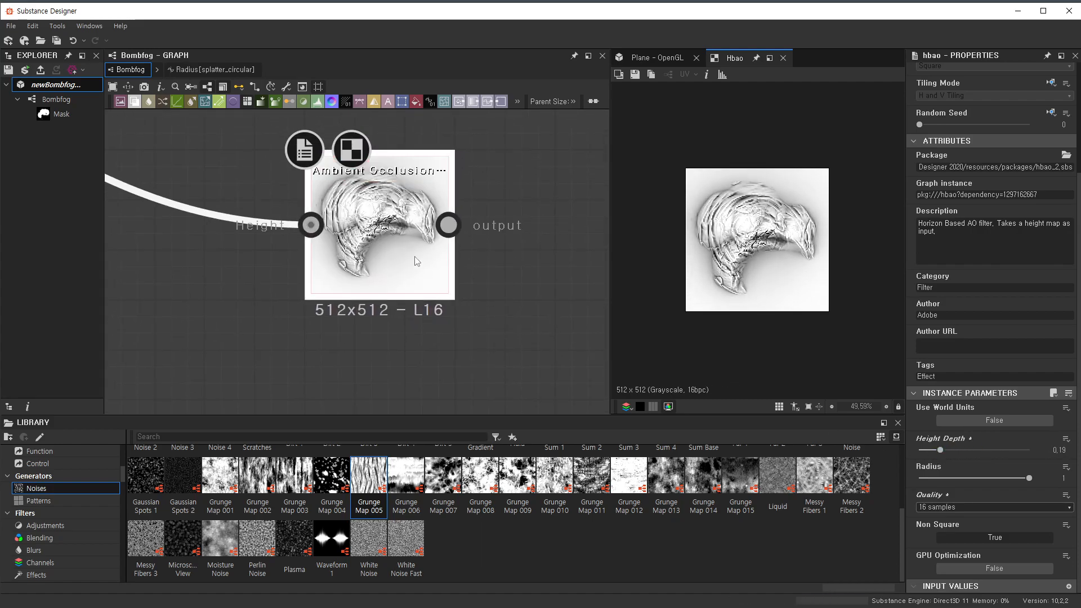
{"action": "scroll", "coordinate": [356, 294], "scroll_direction": "up", "scroll_amount": 2}
{"action": "scroll", "coordinate": [356, 329], "scroll_direction": "down", "scroll_amount": 3}
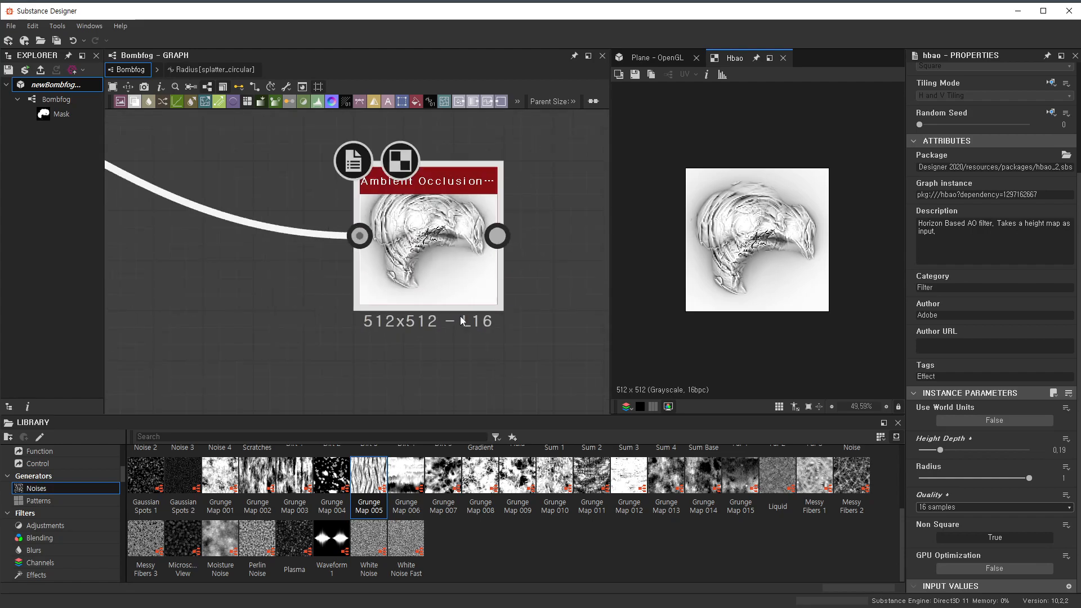
{"action": "left_click", "coordinate": [496, 262]}
{"action": "scroll", "coordinate": [986, 347], "scroll_direction": "down", "scroll_amount": 4}
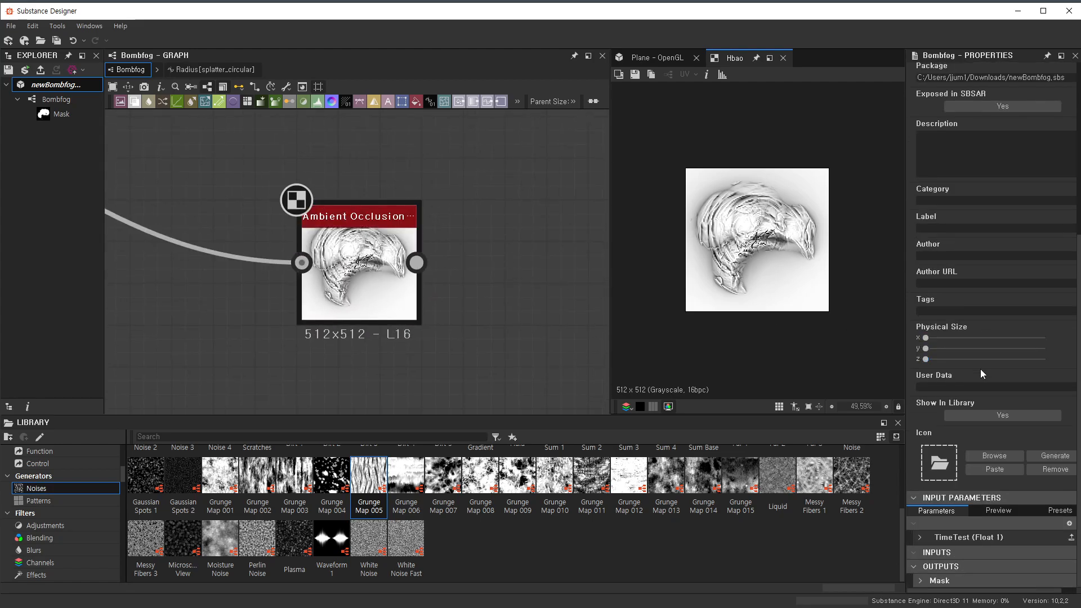
{"action": "left_click", "coordinate": [921, 535]}
{"action": "scroll", "coordinate": [1000, 542], "scroll_direction": "down", "scroll_amount": 1}
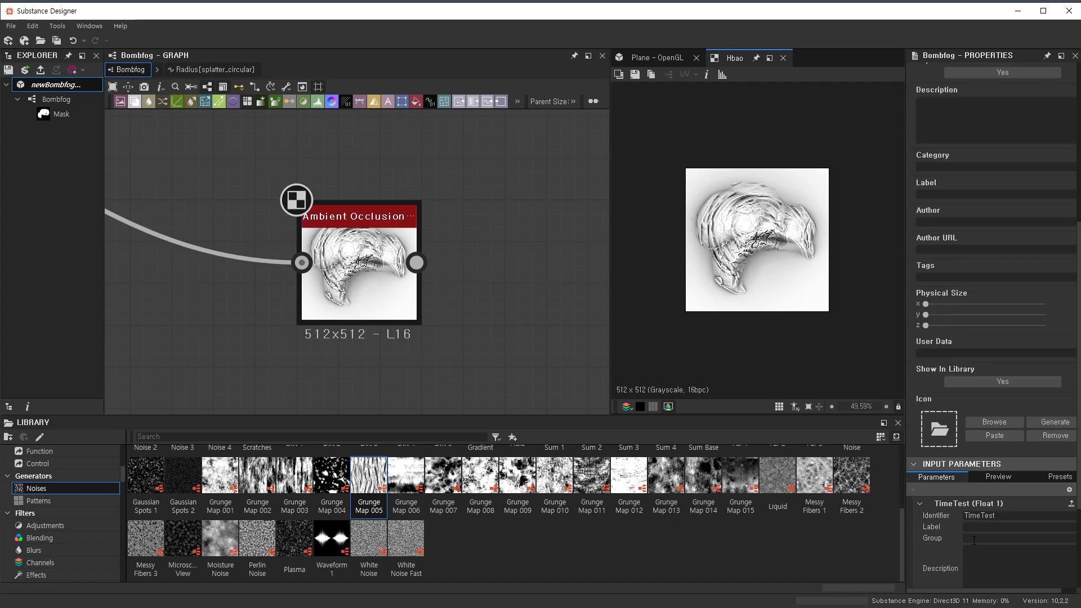
{"action": "scroll", "coordinate": [756, 232], "scroll_direction": "up", "scroll_amount": 5}
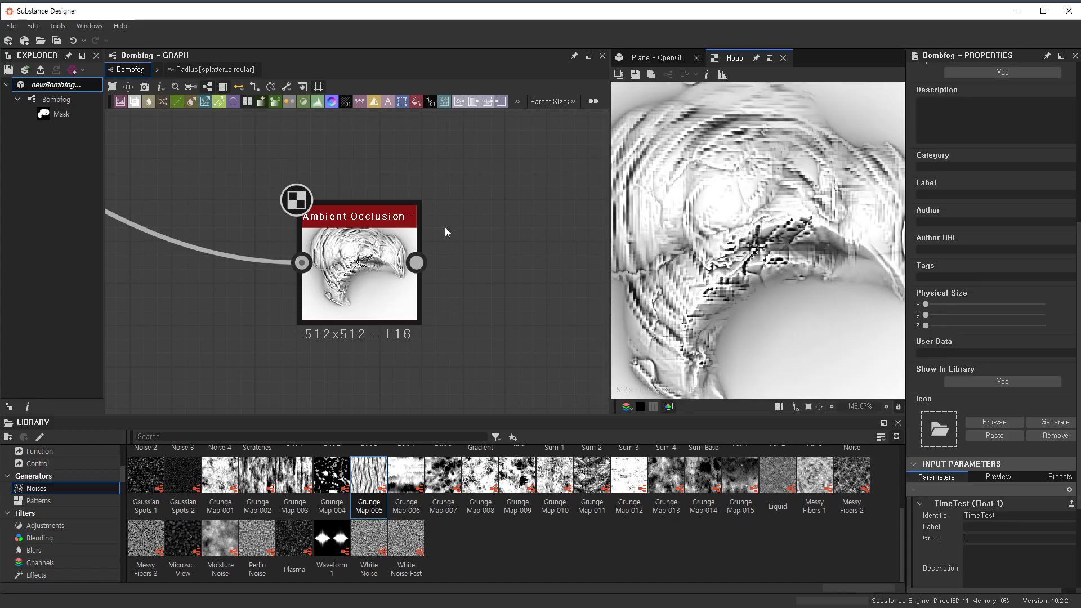
{"action": "key", "text": "f"}
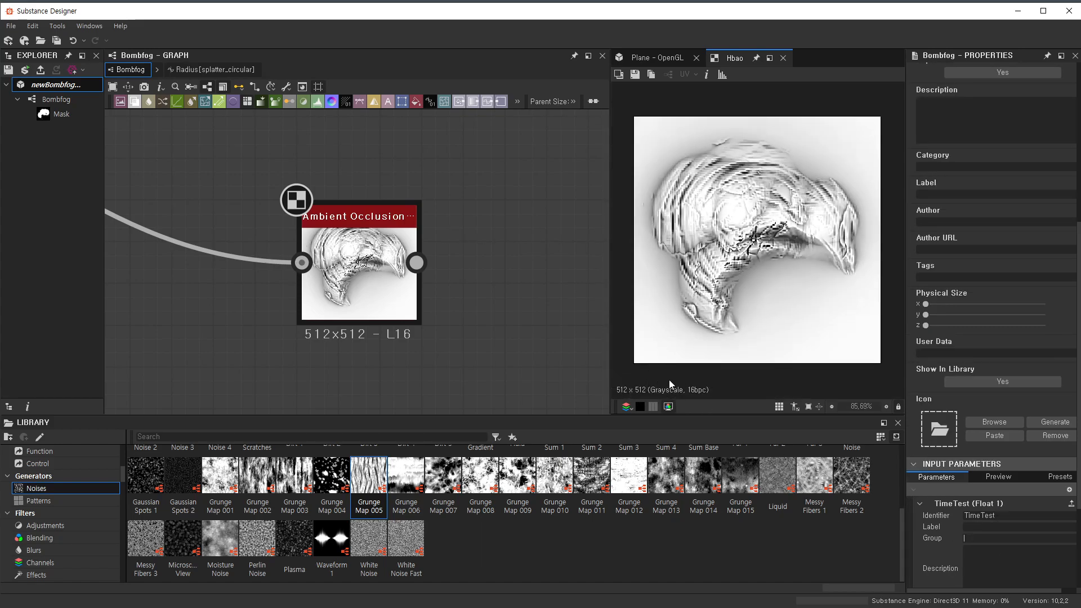
- Add a Blur HQ Grayscale node after the Ambient Occlusion (HBAO) node with Intensity 2.37 and Quality 1
{"action": "left_click", "coordinate": [373, 288]}
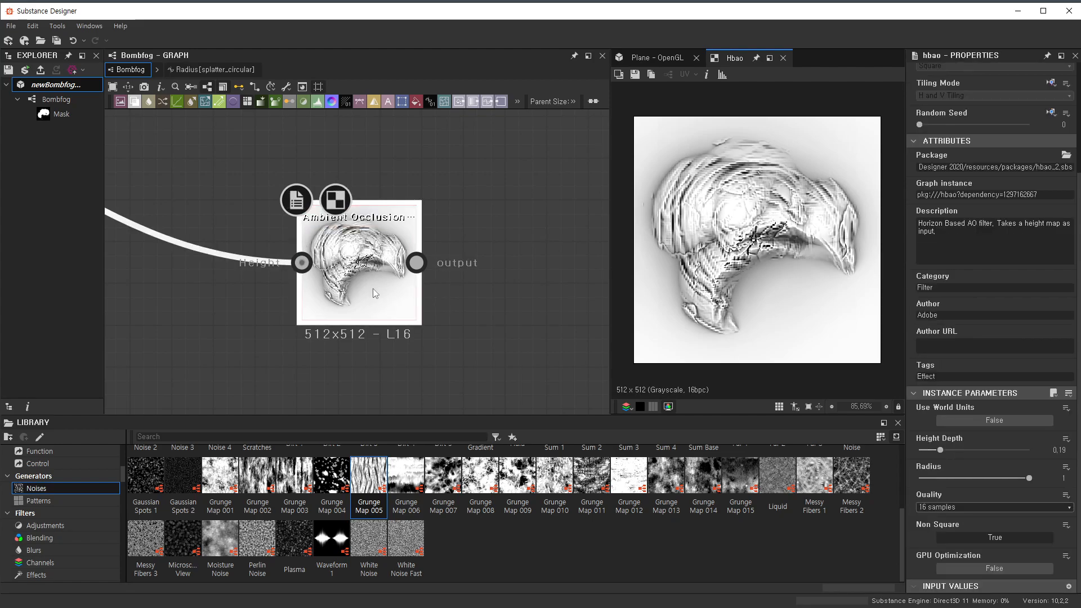
{"action": "key", "text": "space"}
{"action": "type", "text": "blu"}
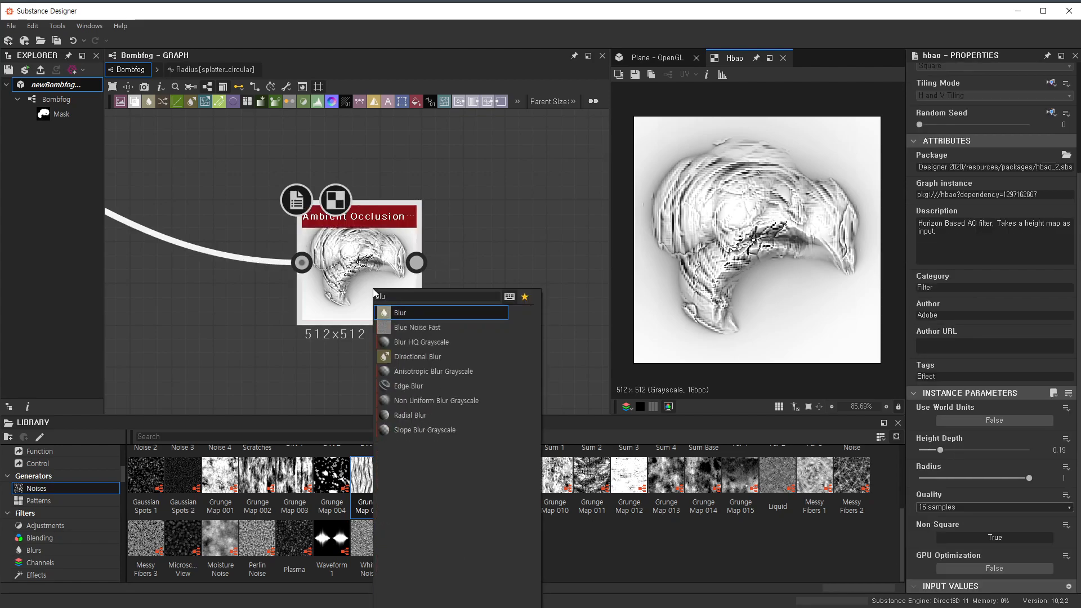
{"action": "left_click", "coordinate": [426, 342]}
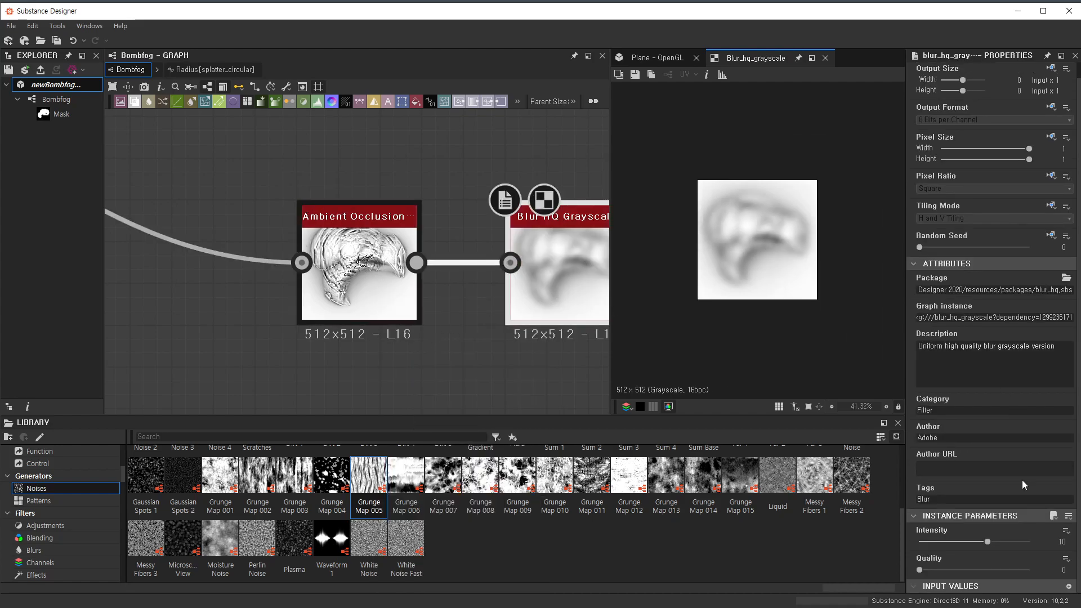
{"action": "left_click_drag", "start_coordinate": [948, 543], "coordinate": [937, 545]}
{"action": "scroll", "coordinate": [719, 242], "scroll_direction": "up", "scroll_amount": 5}
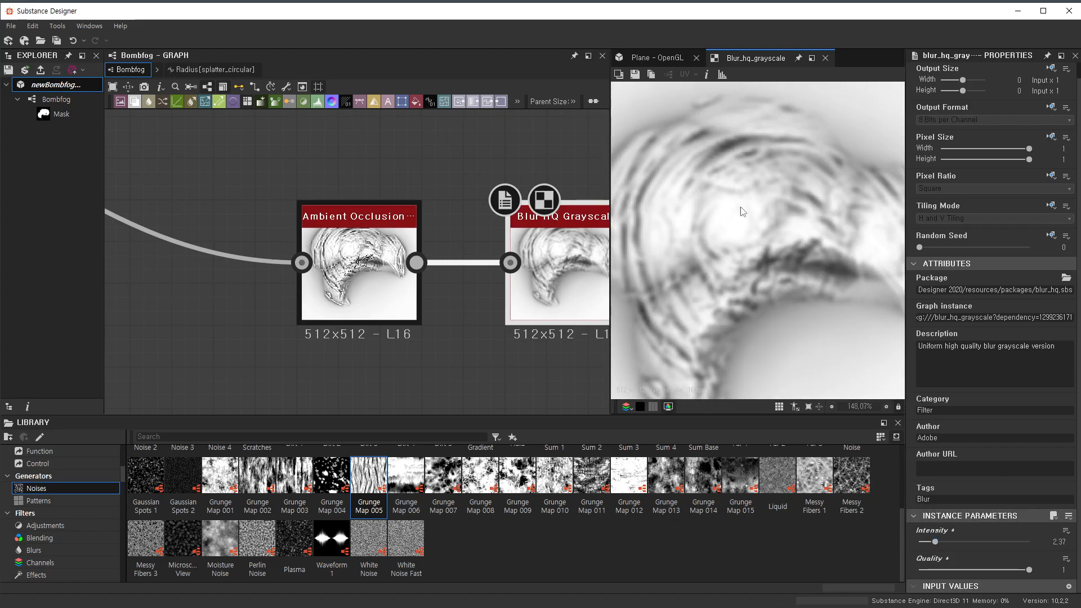
{"action": "scroll", "coordinate": [756, 234], "scroll_direction": "down", "scroll_amount": 3}
{"action": "scroll", "coordinate": [524, 256], "scroll_direction": "down", "scroll_amount": 5}
- Add a Shadows node below the Ambient Occlusion branch and feed it from the final Warp node
{"action": "left_click_drag", "start_coordinate": [571, 320], "coordinate": [482, 234]}
{"action": "key", "text": "space"}
{"action": "type", "text": "sh"}
{"action": "left_click", "coordinate": [511, 364]}
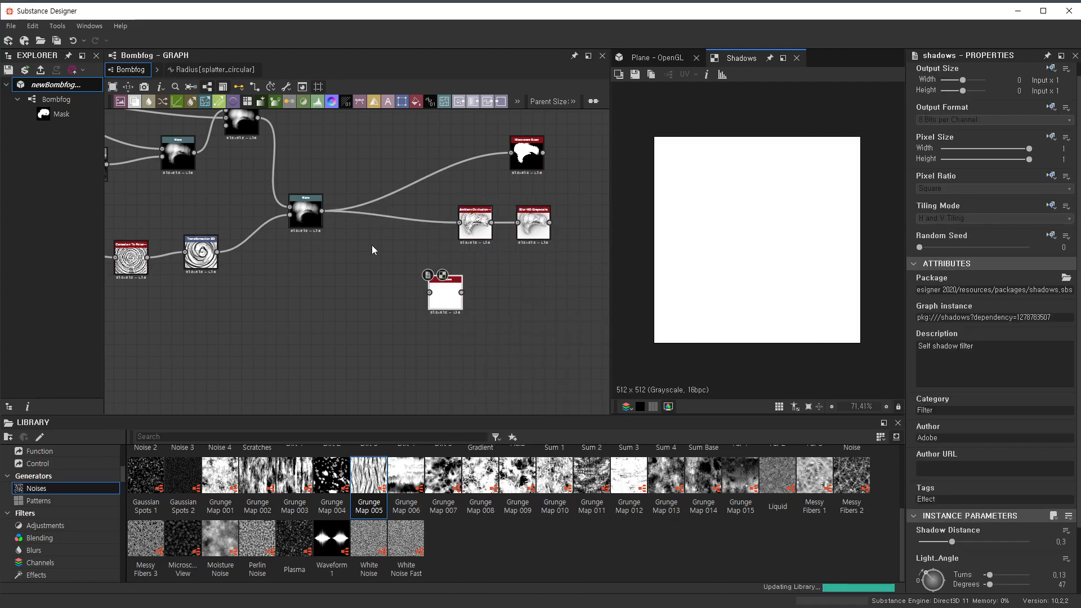
{"action": "left_click_drag", "start_coordinate": [423, 295], "coordinate": [480, 317]}
- Set the Shadows node's Shadow Distance to 1 and Samples to 16, and inspect the shadow preview closely
{"action": "scroll", "coordinate": [955, 513], "scroll_direction": "down", "scroll_amount": 1}
{"action": "left_click_drag", "start_coordinate": [953, 509], "coordinate": [1041, 515]}
{"action": "scroll", "coordinate": [994, 561], "scroll_direction": "down", "scroll_amount": 1}
{"action": "left_click_drag", "start_coordinate": [969, 570], "coordinate": [1037, 570]}
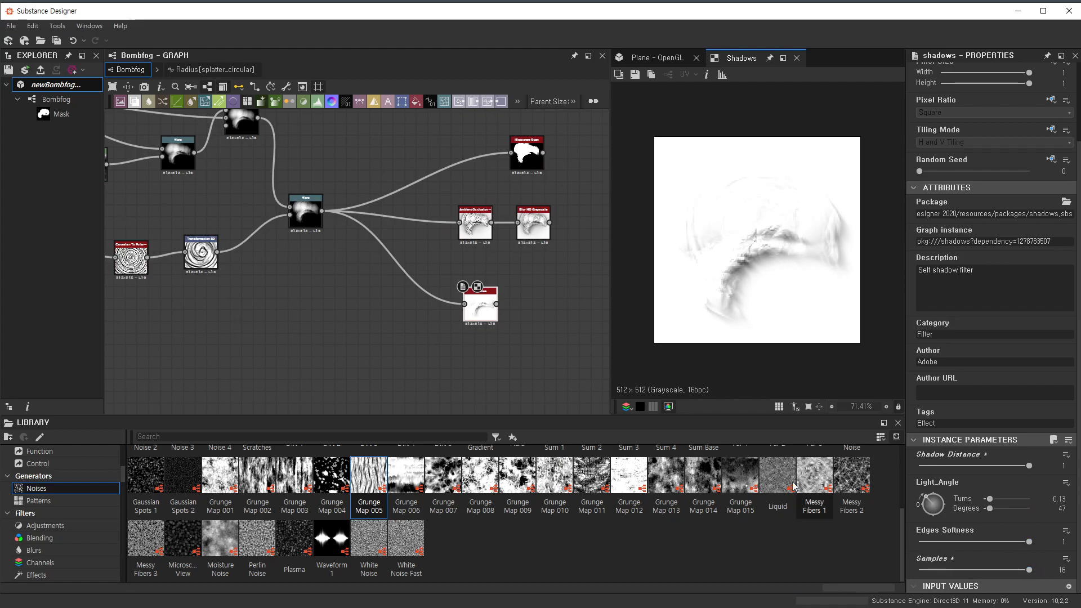
{"action": "scroll", "coordinate": [777, 276], "scroll_direction": "up", "scroll_amount": 5}
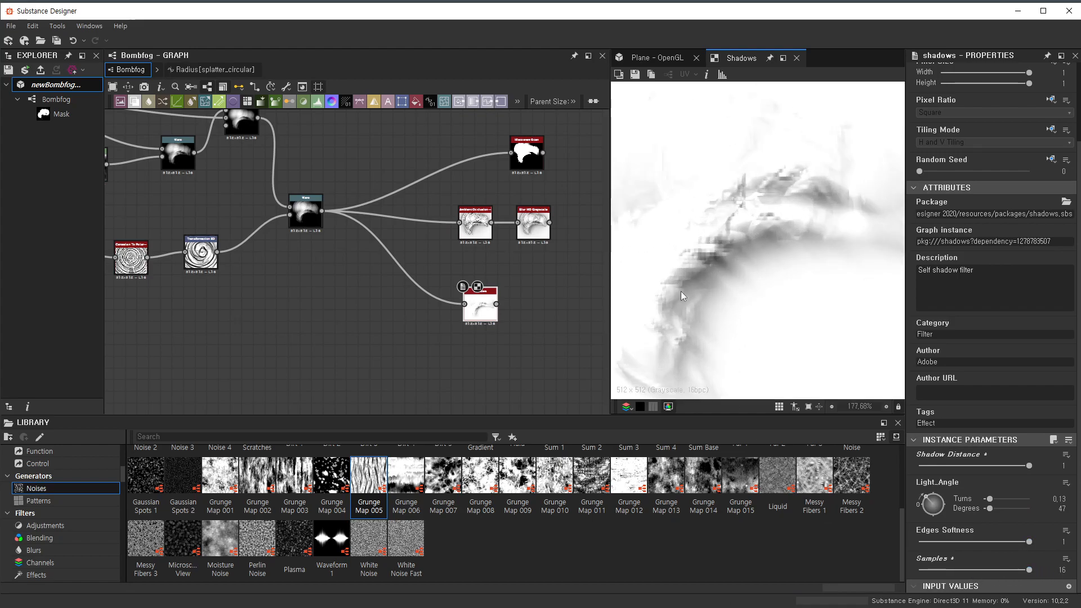
- Examine how the reference network combines Ambient Occlusion, Uniform Color and Blend, and how its Shadows node feeds Levels
{"action": "scroll", "coordinate": [408, 303], "scroll_direction": "down", "scroll_amount": 5}
{"action": "scroll", "coordinate": [447, 209], "scroll_direction": "up", "scroll_amount": 6}
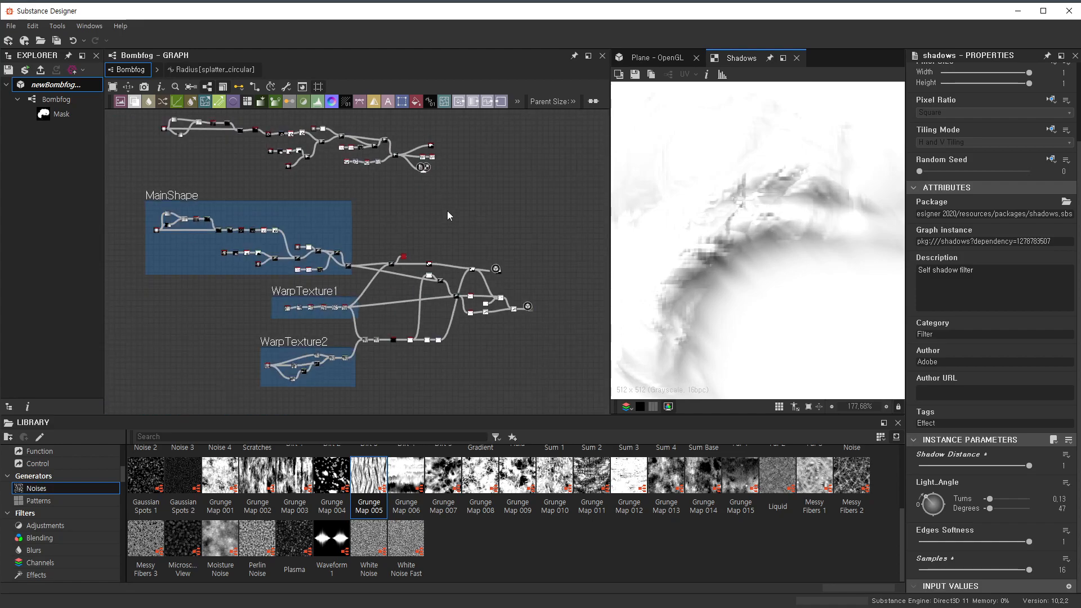
{"action": "scroll", "coordinate": [440, 278], "scroll_direction": "up", "scroll_amount": 3}
{"action": "scroll", "coordinate": [438, 279], "scroll_direction": "down", "scroll_amount": 3}
{"action": "scroll", "coordinate": [438, 279], "scroll_direction": "up", "scroll_amount": 6}
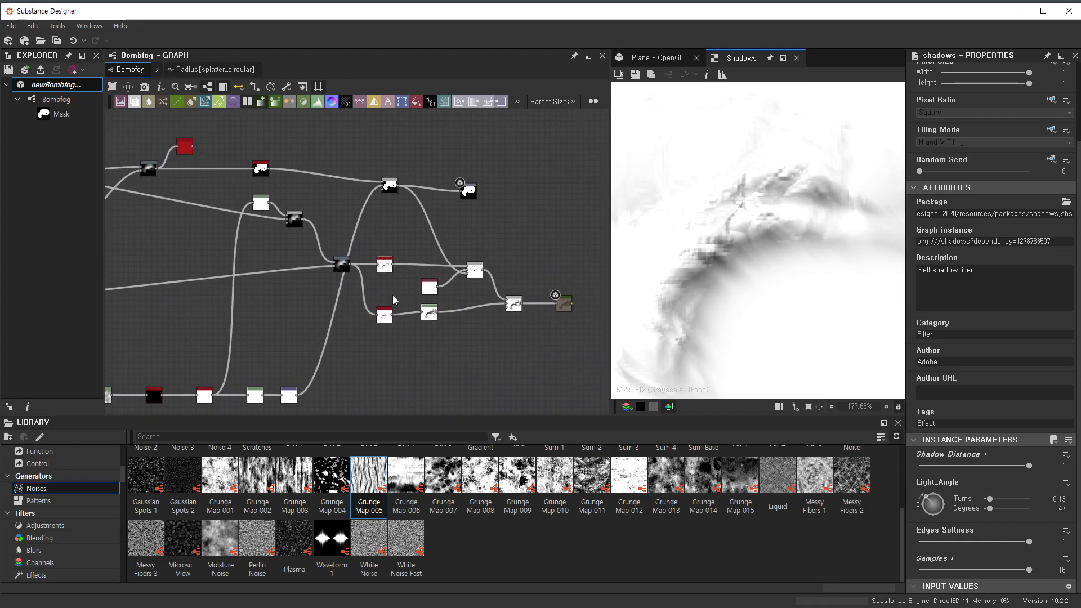
{"action": "scroll", "coordinate": [445, 310], "scroll_direction": "up", "scroll_amount": 3}
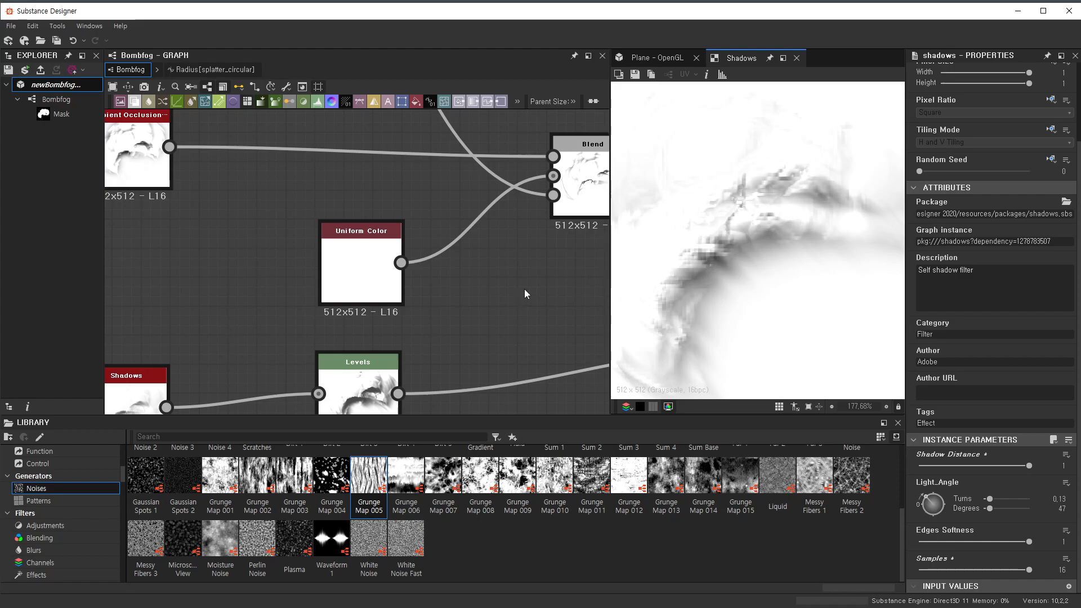
{"action": "scroll", "coordinate": [484, 284], "scroll_direction": "down", "scroll_amount": 4}
{"action": "scroll", "coordinate": [476, 237], "scroll_direction": "up", "scroll_amount": 2}
{"action": "scroll", "coordinate": [472, 217], "scroll_direction": "down", "scroll_amount": 1}
{"action": "scroll", "coordinate": [471, 214], "scroll_direction": "down", "scroll_amount": 3}
- Preview the rebuilt Histogram Scan, Shadows and Ambient Occlusion nodes and space them out to make room for a blend
{"action": "middle_click_drag", "start_coordinate": [393, 182], "coordinate": [469, 340]}
{"action": "scroll", "coordinate": [450, 302], "scroll_direction": "down", "scroll_amount": 3}
{"action": "scroll", "coordinate": [402, 188], "scroll_direction": "up", "scroll_amount": 5}
{"action": "middle_click_drag", "start_coordinate": [492, 207], "coordinate": [354, 207]}
{"action": "scroll", "coordinate": [361, 210], "scroll_direction": "up", "scroll_amount": 3}
{"action": "double_click", "coordinate": [431, 155]}
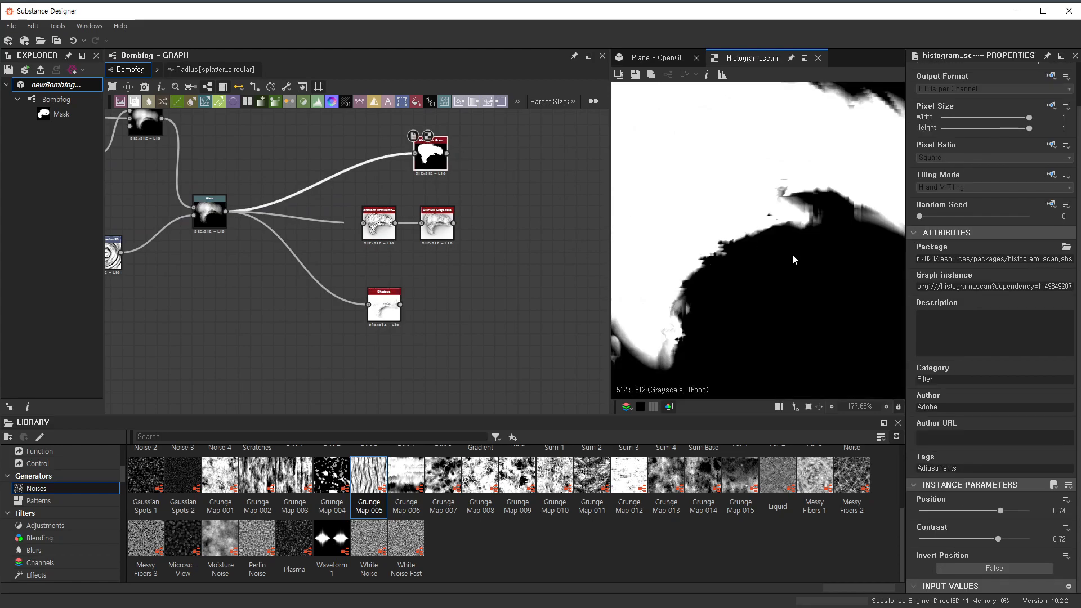
{"action": "middle_click_drag", "start_coordinate": [504, 233], "coordinate": [454, 303]}
{"action": "scroll", "coordinate": [452, 304], "scroll_direction": "up", "scroll_amount": 2}
{"action": "left_click_drag", "start_coordinate": [417, 323], "coordinate": [245, 271]}
{"action": "middle_click_drag", "start_coordinate": [426, 309], "coordinate": [428, 274]}
{"action": "double_click", "coordinate": [302, 383]}
{"action": "double_click", "coordinate": [291, 252]}
{"action": "left_click_drag", "start_coordinate": [291, 252], "coordinate": [375, 273]}
- Add a Blend node with the blurred Ambient Occlusion as background and the Histogram Scan mask as opacity
{"action": "key", "text": "space"}
{"action": "type", "text": "blend"}
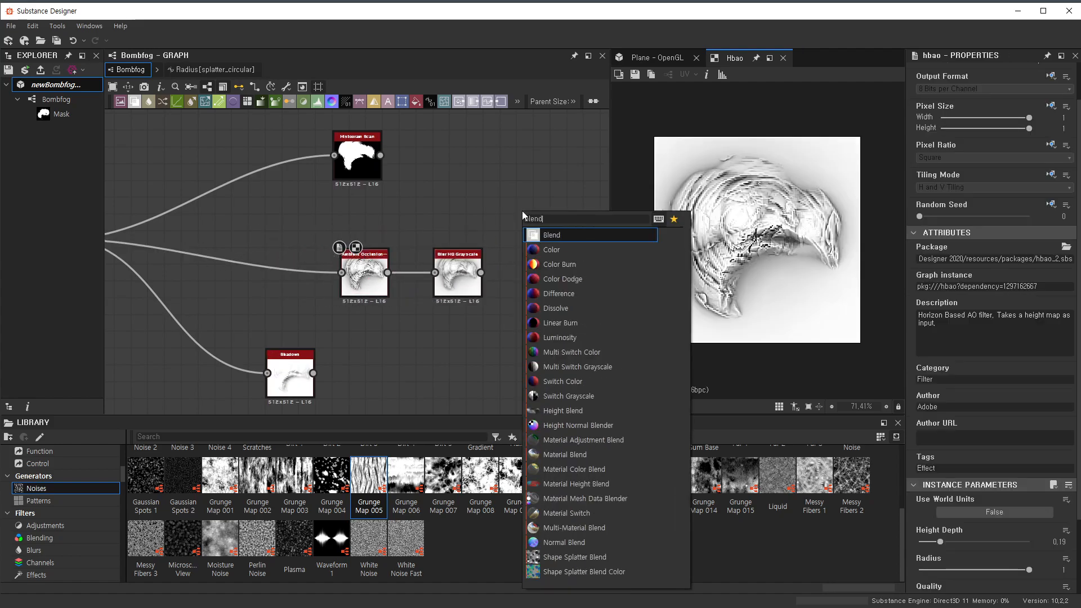
{"action": "left_click", "coordinate": [539, 240]}
{"action": "left_click_drag", "start_coordinate": [501, 227], "coordinate": [536, 256]}
{"action": "left_click_drag", "start_coordinate": [371, 161], "coordinate": [398, 161]}
{"action": "left_click_drag", "start_coordinate": [523, 254], "coordinate": [535, 256]}
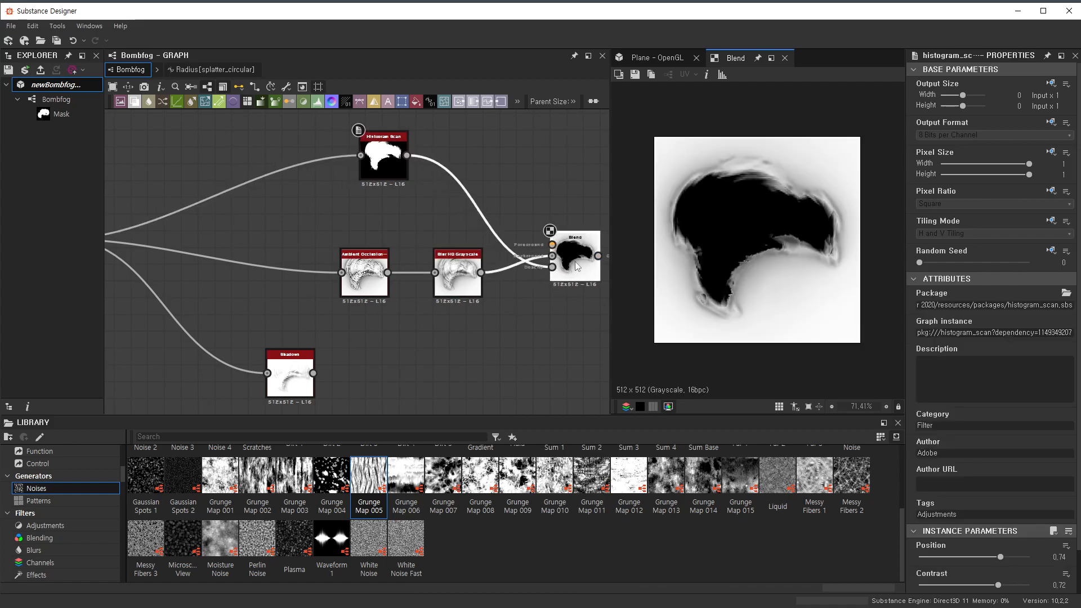
- Add a grayscale white Uniform Color node, connect it to the Blend's foreground, and preview the Blend
{"action": "key", "text": "space"}
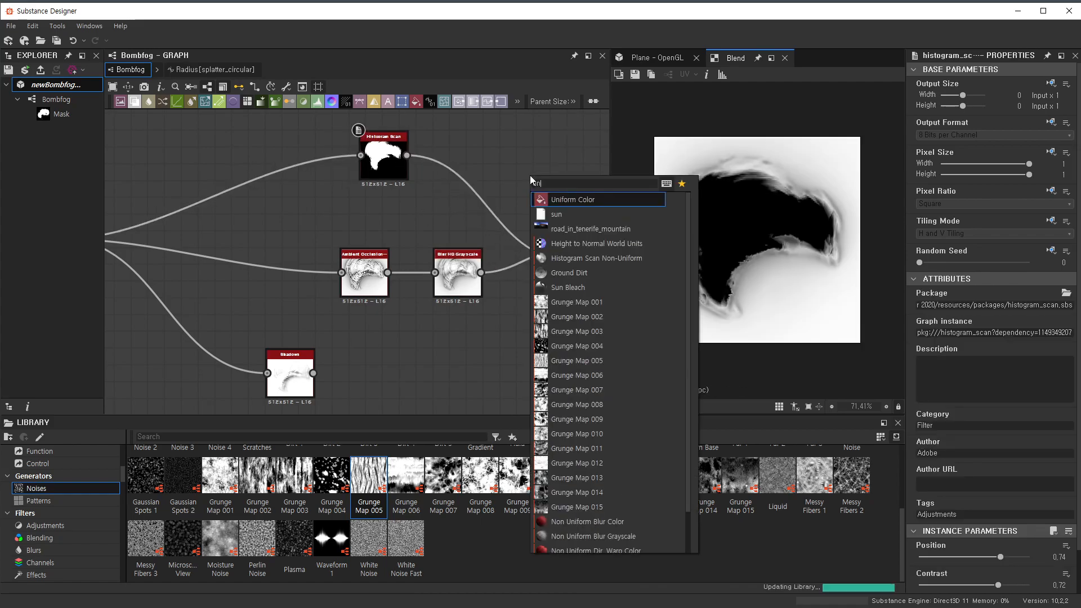
{"action": "left_click", "coordinate": [637, 203]}
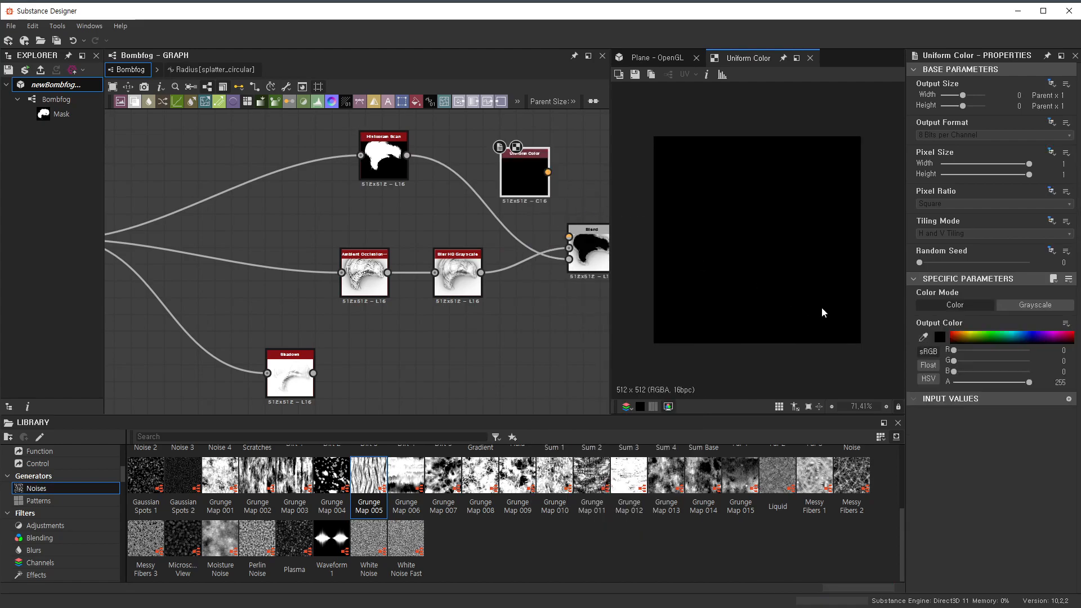
{"action": "left_click", "coordinate": [1012, 307]}
{"action": "left_click_drag", "start_coordinate": [959, 338], "coordinate": [1072, 340]}
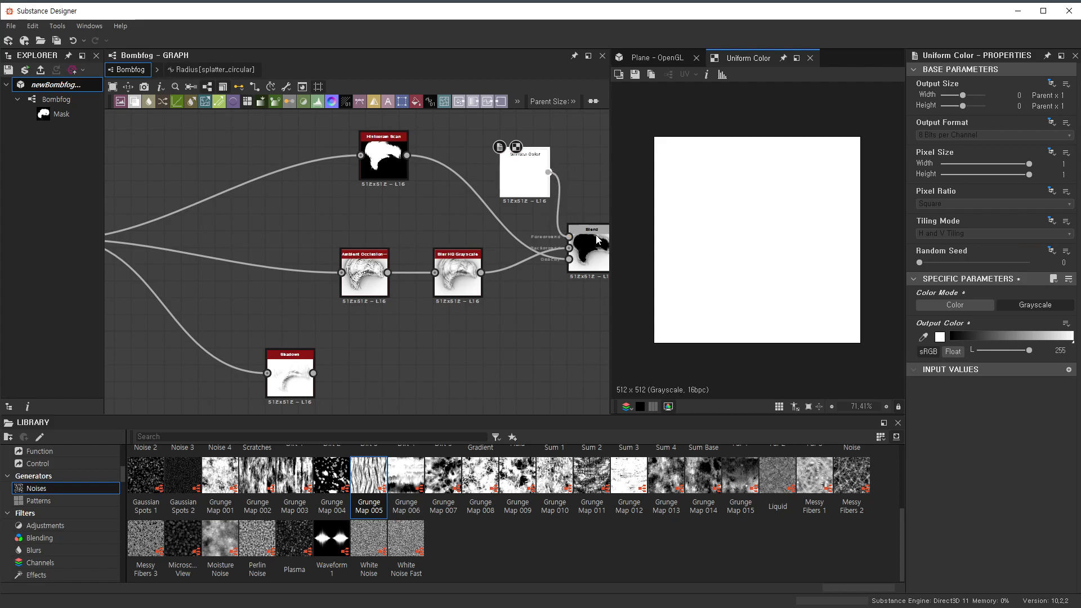
{"action": "double_click", "coordinate": [598, 240]}
- Swap the Blend's foreground and background inputs, and reposition the Blend and Uniform Color nodes to clear the links
{"action": "middle_click_drag", "start_coordinate": [503, 292], "coordinate": [395, 288]}
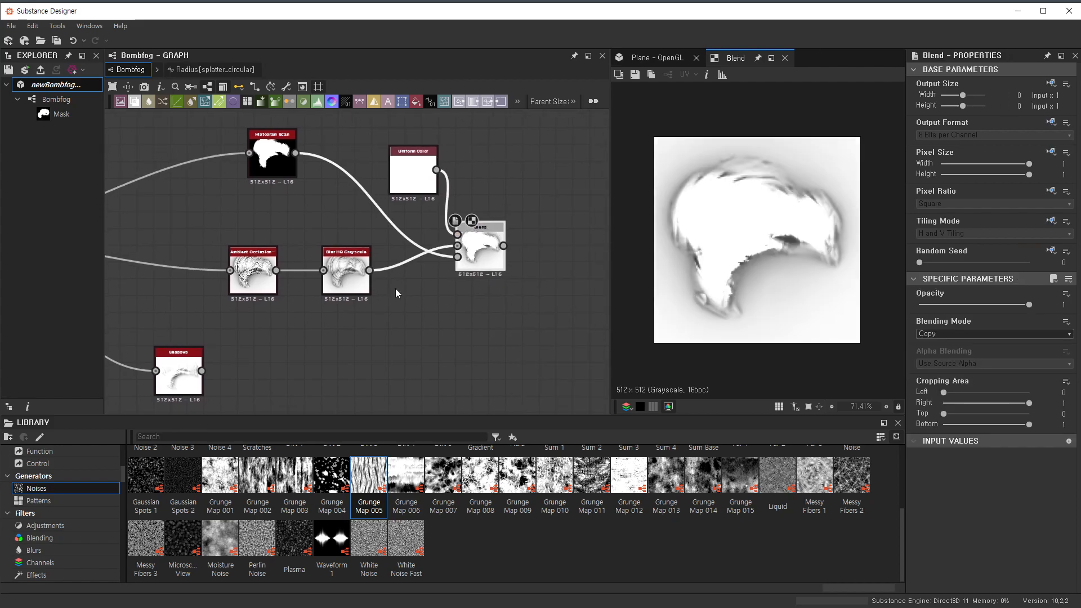
{"action": "left_click_drag", "start_coordinate": [478, 251], "coordinate": [573, 243]}
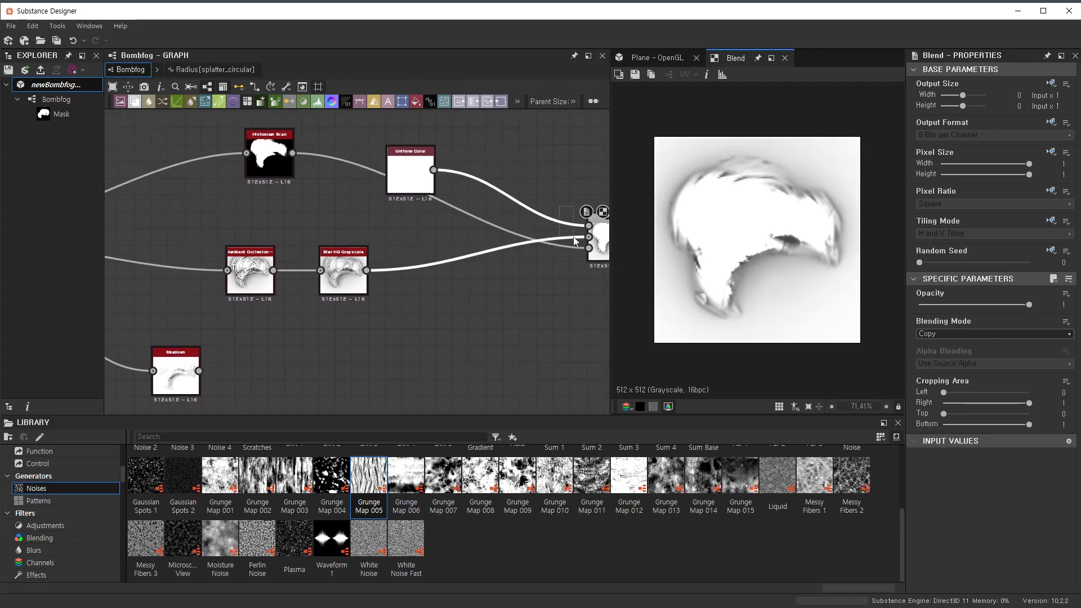
{"action": "key", "text": "x"}
{"action": "left_click_drag", "start_coordinate": [424, 175], "coordinate": [424, 242]}
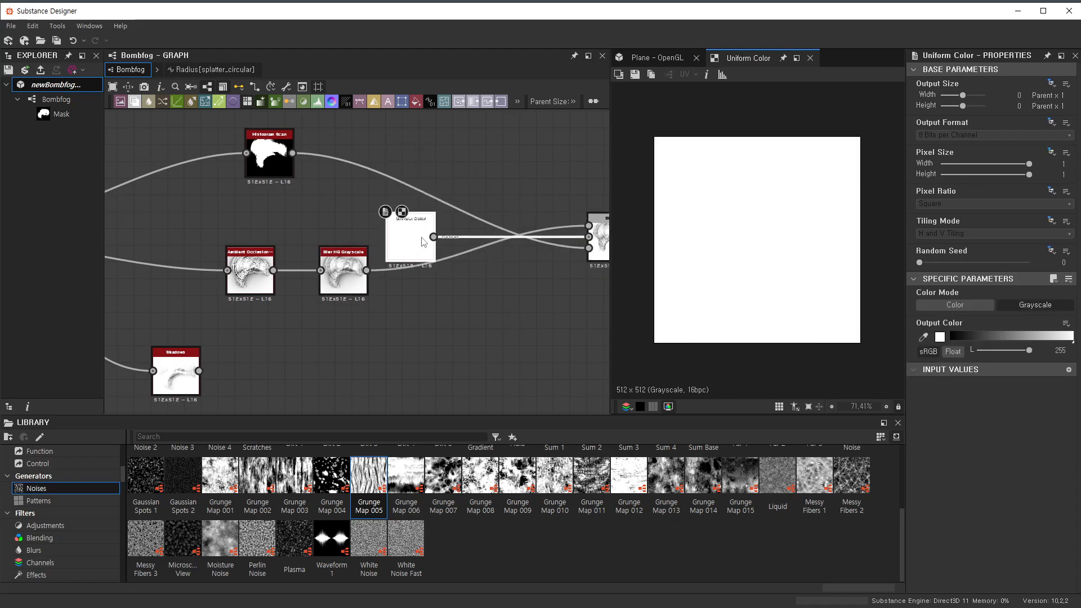
- Compare the Blur HQ Grayscale and masked Blend previews, and move the Uniform Color node up closer to the Blend
{"action": "scroll", "coordinate": [357, 300], "scroll_direction": "up", "scroll_amount": 3}
{"action": "double_click", "coordinate": [344, 262]}
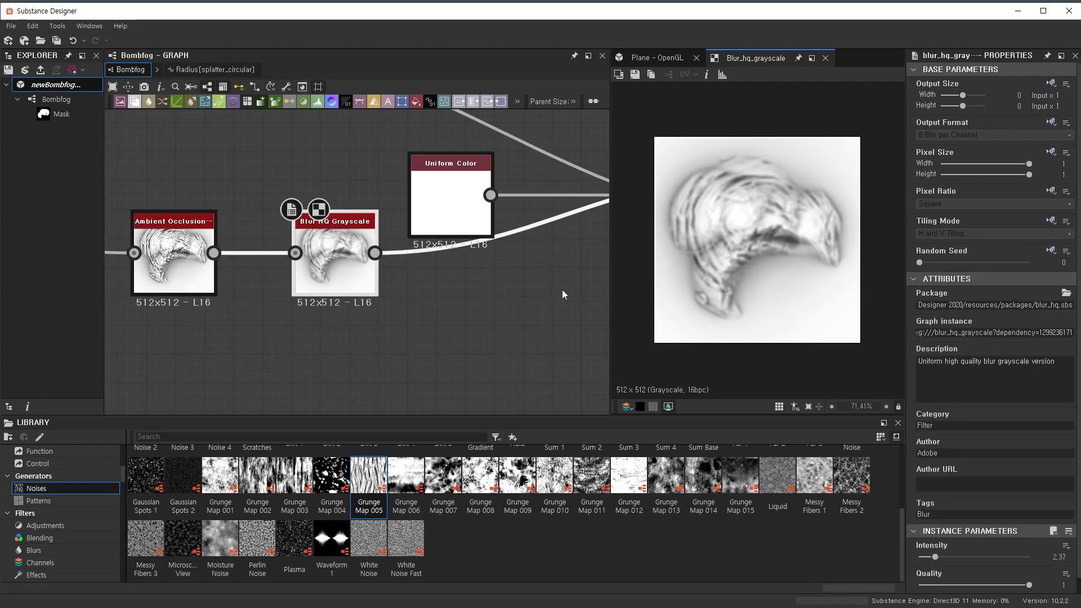
{"action": "middle_click_drag", "start_coordinate": [605, 290], "coordinate": [382, 311]}
{"action": "scroll", "coordinate": [507, 227], "scroll_direction": "up", "scroll_amount": 1}
{"action": "double_click", "coordinate": [570, 218]}
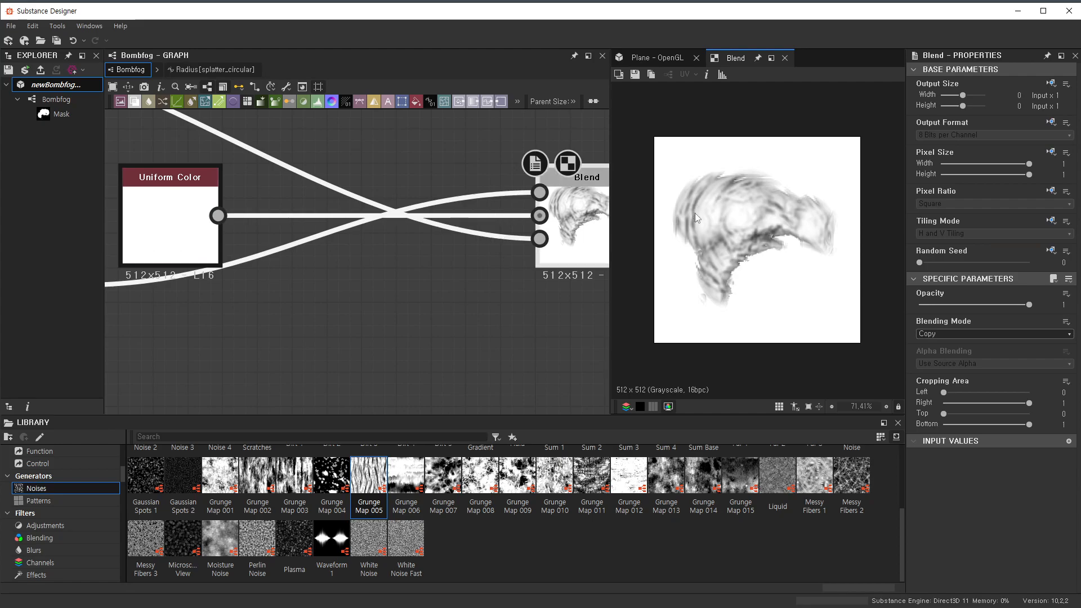
{"action": "scroll", "coordinate": [306, 267], "scroll_direction": "down", "scroll_amount": 3}
{"action": "left_click_drag", "start_coordinate": [235, 251], "coordinate": [332, 190]}
- Examine the reference network's Blend result and the instance parameters of its Ambient Occlusion node
{"action": "scroll", "coordinate": [472, 272], "scroll_direction": "down", "scroll_amount": 4}
{"action": "scroll", "coordinate": [399, 259], "scroll_direction": "down", "scroll_amount": 6}
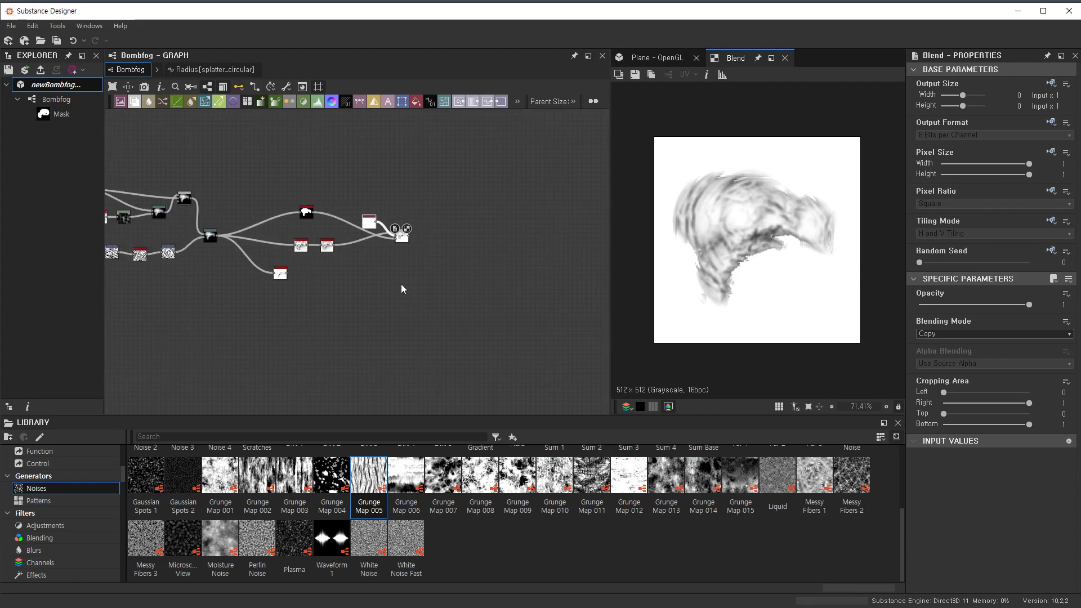
{"action": "middle_click_drag", "start_coordinate": [399, 255], "coordinate": [404, 249]}
{"action": "left_click_drag", "start_coordinate": [452, 252], "coordinate": [342, 167]}
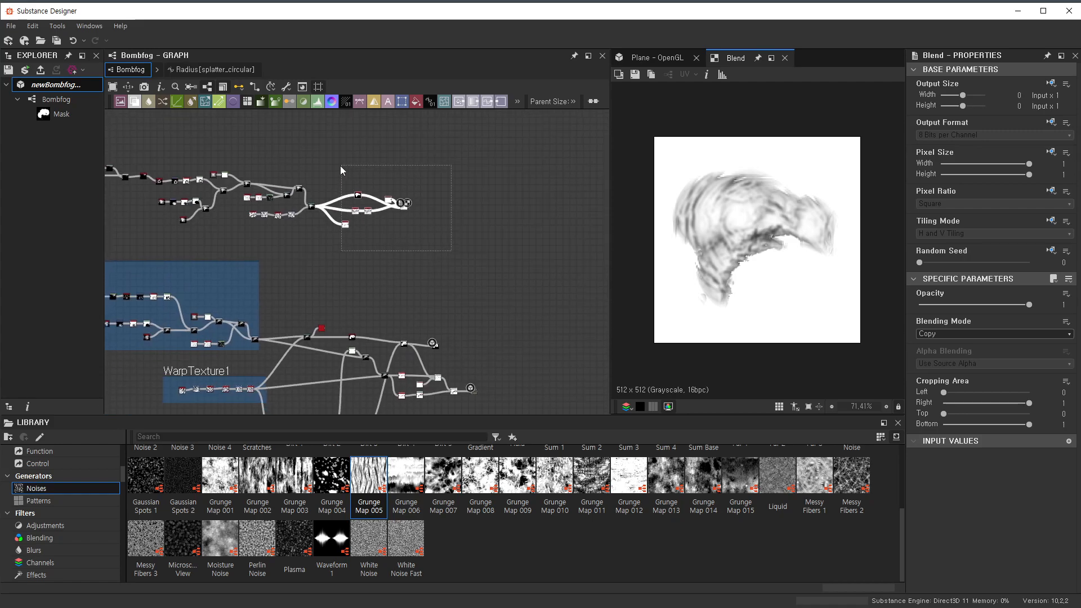
{"action": "left_click_drag", "start_coordinate": [345, 228], "coordinate": [361, 316]}
{"action": "scroll", "coordinate": [411, 326], "scroll_direction": "up", "scroll_amount": 6}
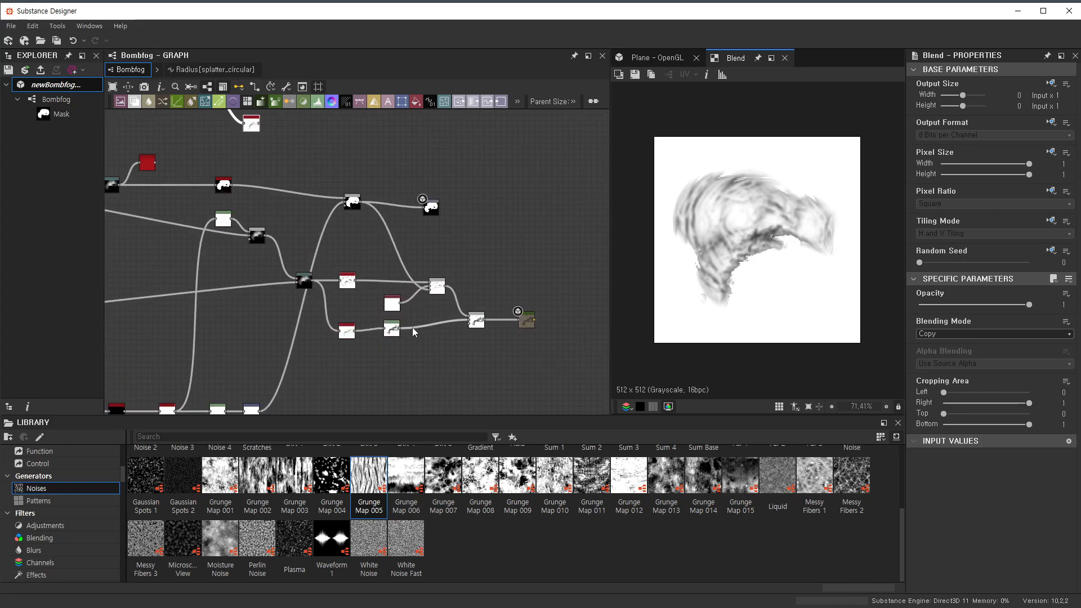
{"action": "scroll", "coordinate": [423, 313], "scroll_direction": "up", "scroll_amount": 3}
{"action": "double_click", "coordinate": [503, 206]}
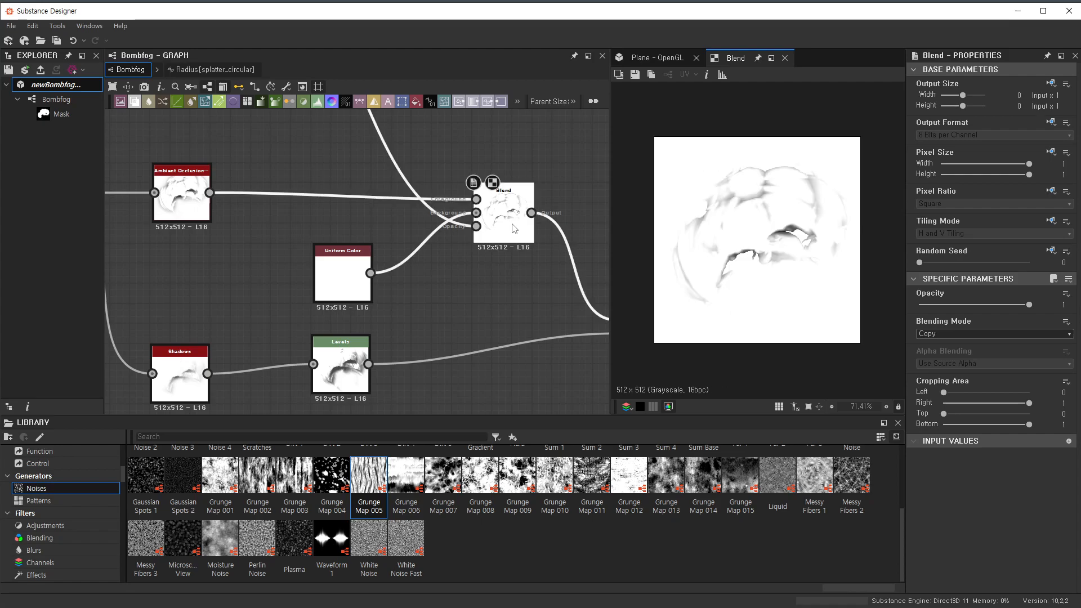
{"action": "double_click", "coordinate": [186, 202]}
{"action": "scroll", "coordinate": [203, 221], "scroll_direction": "down", "scroll_amount": 2}
{"action": "middle_click_drag", "start_coordinate": [204, 223], "coordinate": [370, 243]}
{"action": "scroll", "coordinate": [895, 310], "scroll_direction": "down", "scroll_amount": 1}
{"action": "scroll", "coordinate": [1002, 325], "scroll_direction": "down", "scroll_amount": 3}
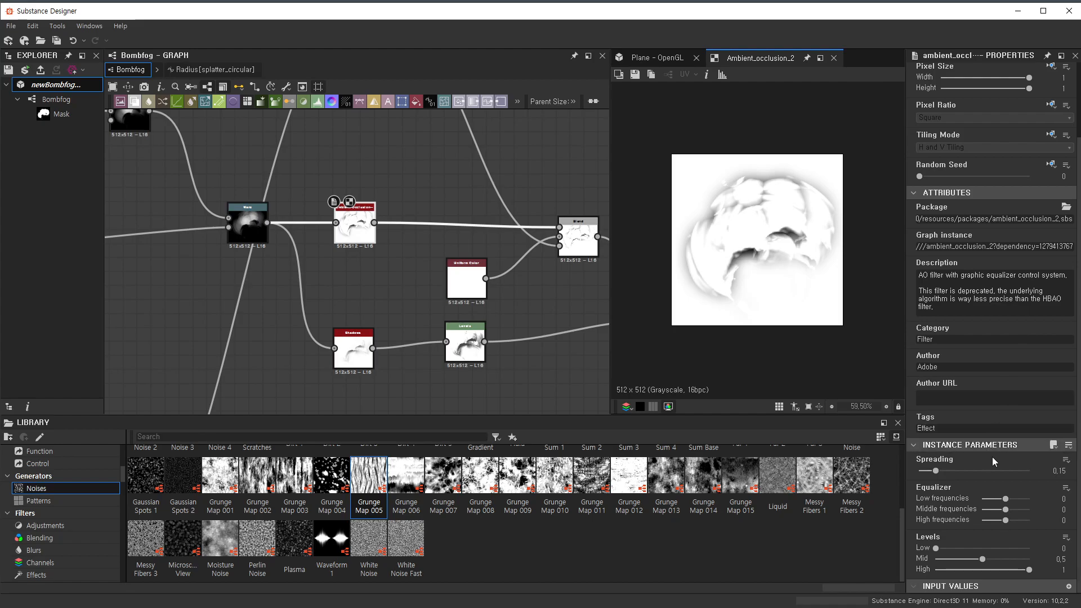
- Compare the reference network's Warp and Ambient Occlusion outputs with the rebuilt network's Ambient Occlusion (HBAO) result
{"action": "scroll", "coordinate": [373, 205], "scroll_direction": "up", "scroll_amount": 8}
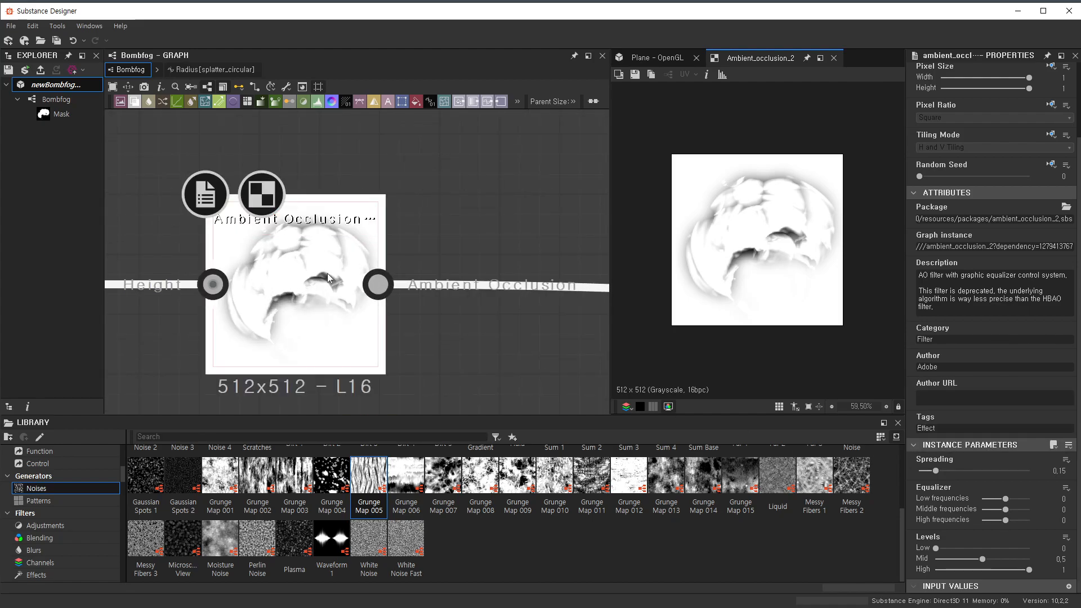
{"action": "scroll", "coordinate": [503, 287], "scroll_direction": "down", "scroll_amount": 8}
{"action": "scroll", "coordinate": [356, 289], "scroll_direction": "up", "scroll_amount": 8}
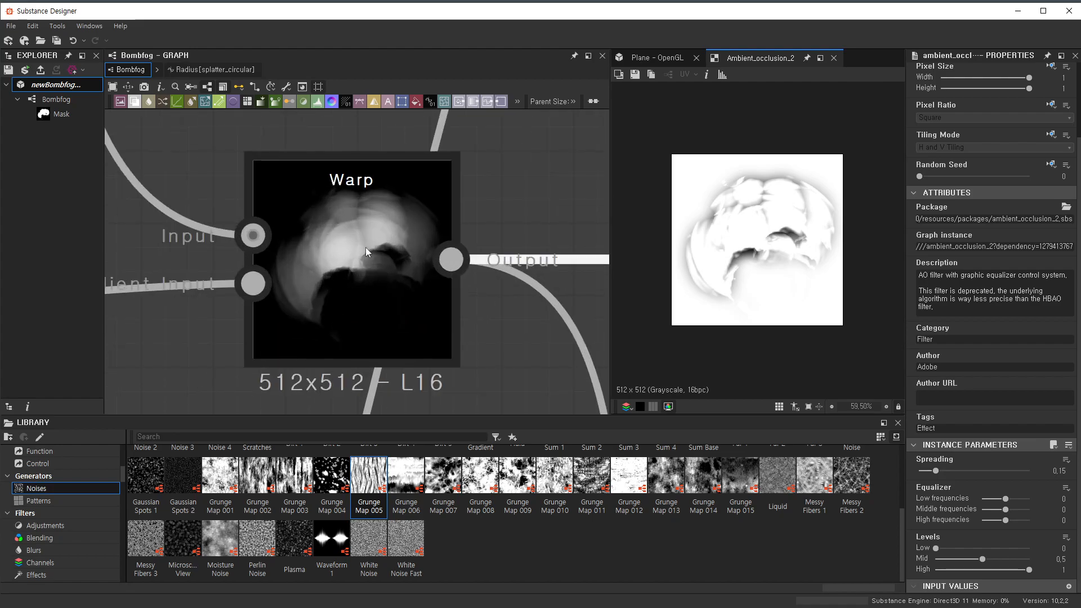
{"action": "double_click", "coordinate": [366, 249]}
{"action": "scroll", "coordinate": [428, 270], "scroll_direction": "down", "scroll_amount": 5}
{"action": "scroll", "coordinate": [361, 276], "scroll_direction": "up", "scroll_amount": 4}
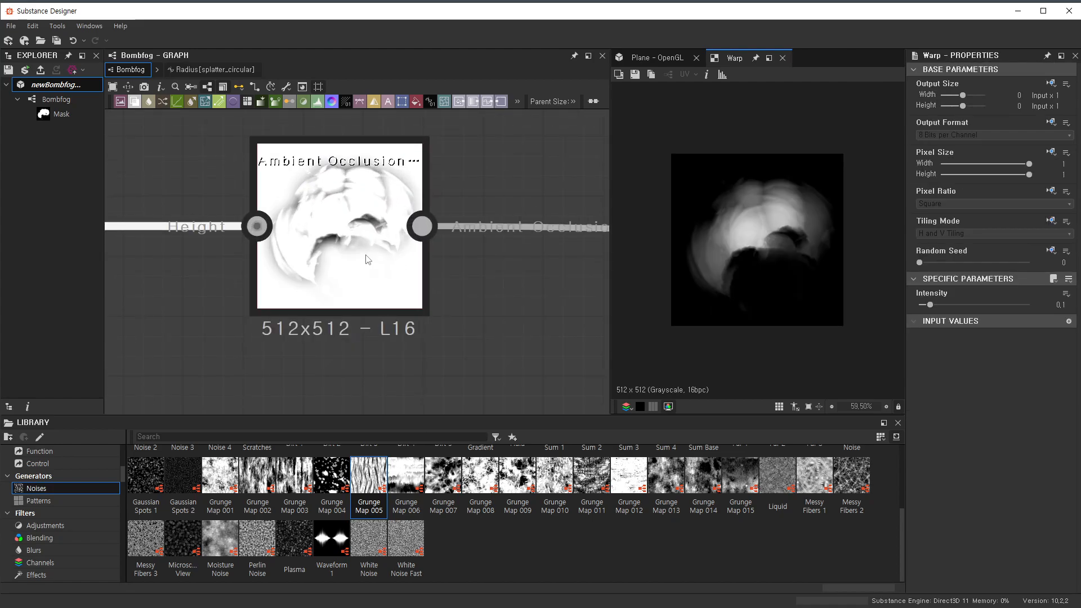
{"action": "double_click", "coordinate": [367, 259]}
{"action": "scroll", "coordinate": [961, 396], "scroll_direction": "down", "scroll_amount": 2}
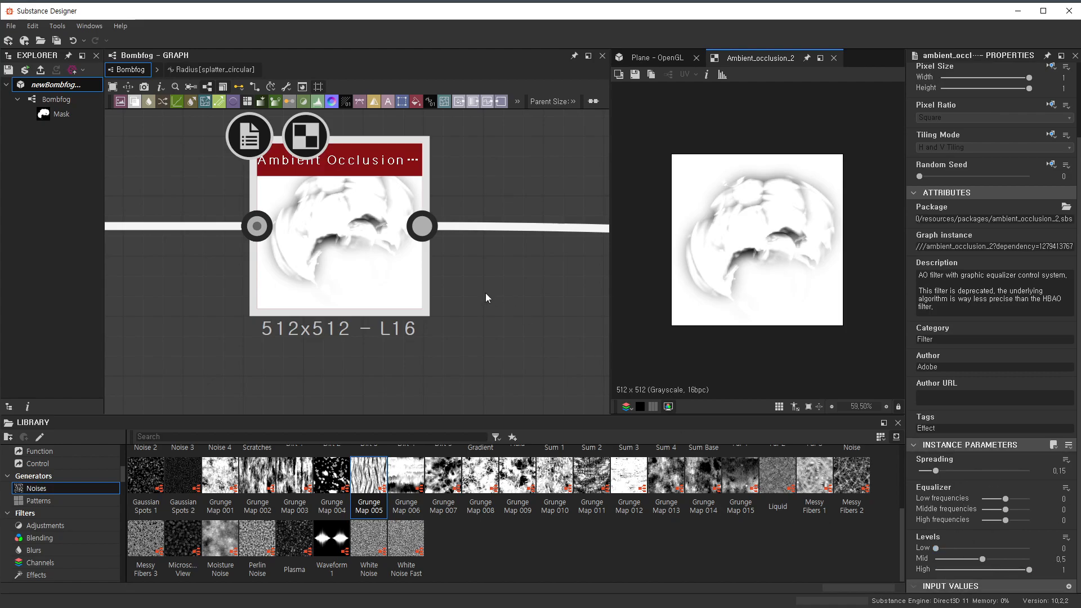
{"action": "scroll", "coordinate": [486, 295], "scroll_direction": "down", "scroll_amount": 6}
{"action": "scroll", "coordinate": [380, 221], "scroll_direction": "up", "scroll_amount": 10}
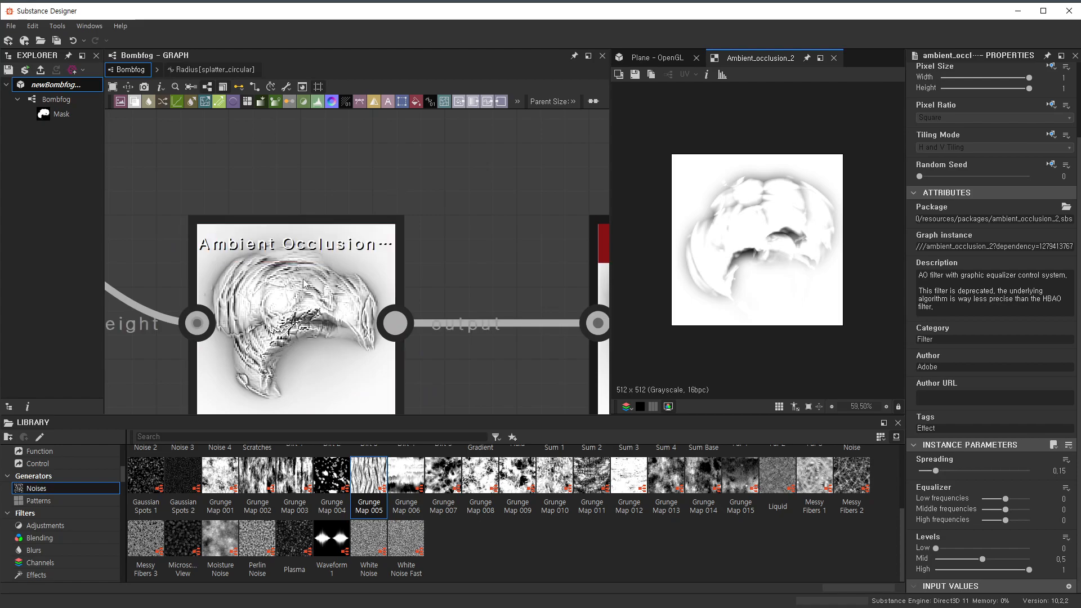
{"action": "double_click", "coordinate": [304, 282]}
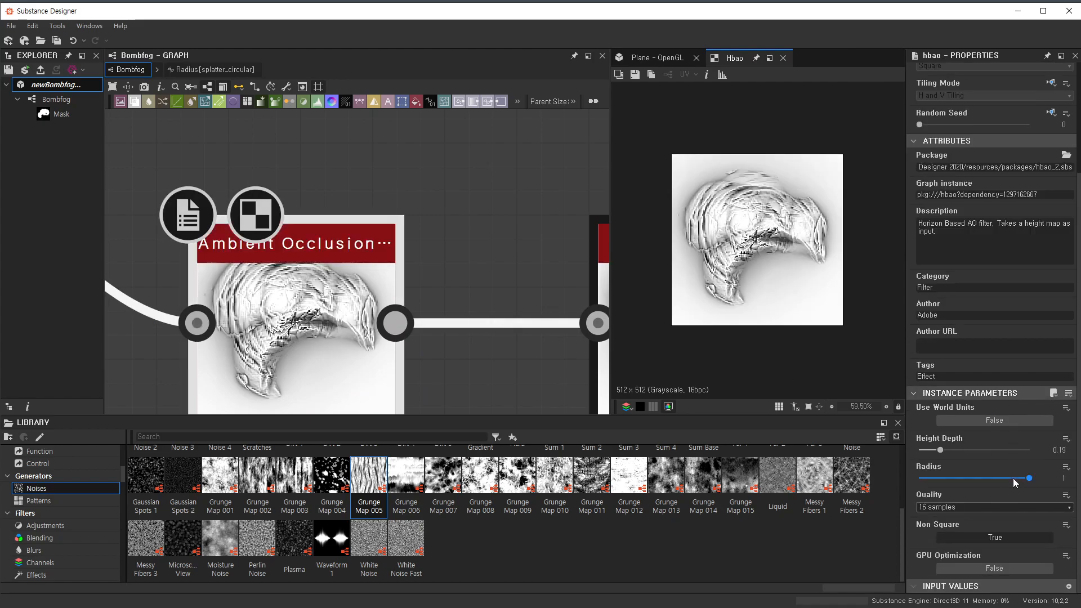
- Set the rebuilt Ambient Occlusion node's Radius to 1 and Height Depth to 0.04, and preview the blurred result
{"action": "left_click_drag", "start_coordinate": [977, 478], "coordinate": [1037, 479]}
{"action": "left_click_drag", "start_coordinate": [940, 450], "coordinate": [925, 451]}
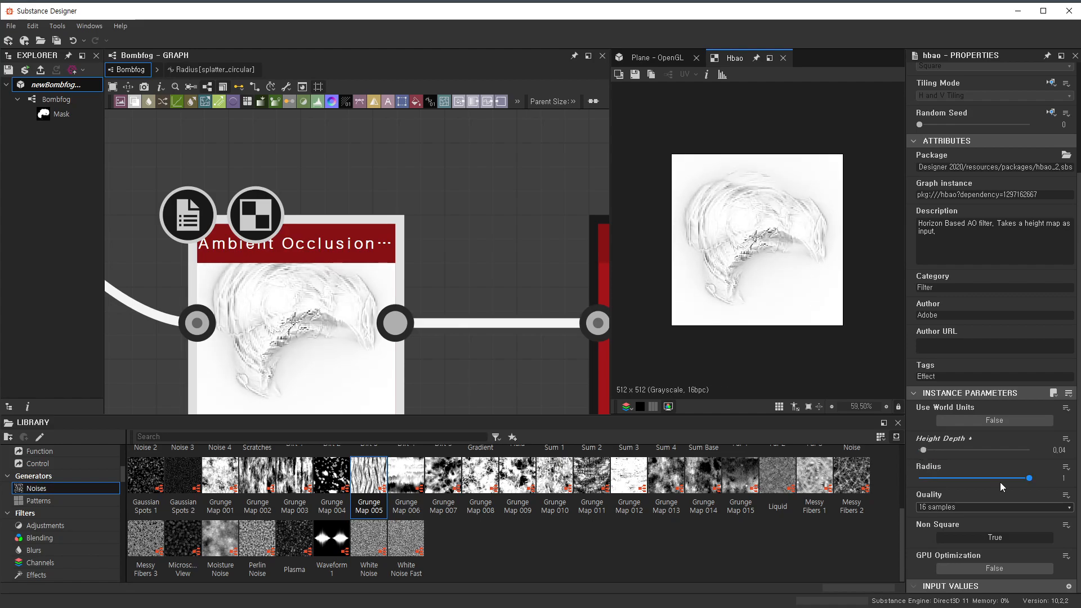
{"action": "scroll", "coordinate": [598, 329], "scroll_direction": "down", "scroll_amount": 5}
{"action": "double_click", "coordinate": [440, 256]}
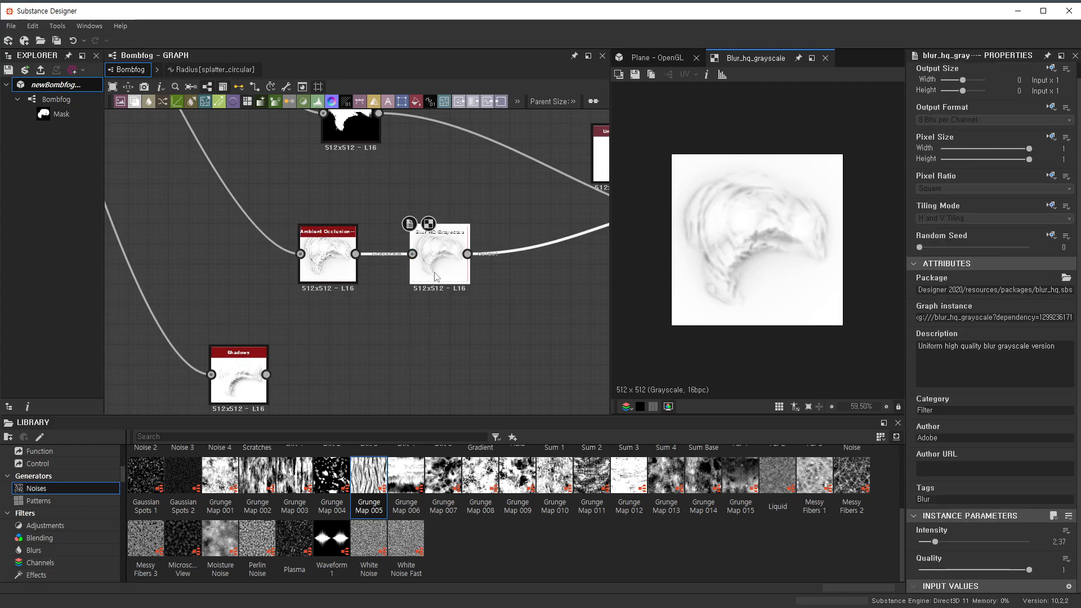
- Compare the rebuilt masked Blend with the reference network's Levels, Shadows and combined Blend nodes
{"action": "middle_click_drag", "start_coordinate": [580, 251], "coordinate": [327, 313]}
{"action": "scroll", "coordinate": [346, 309], "scroll_direction": "down", "scroll_amount": 2}
{"action": "scroll", "coordinate": [419, 296], "scroll_direction": "up", "scroll_amount": 7}
{"action": "double_click", "coordinate": [418, 298]}
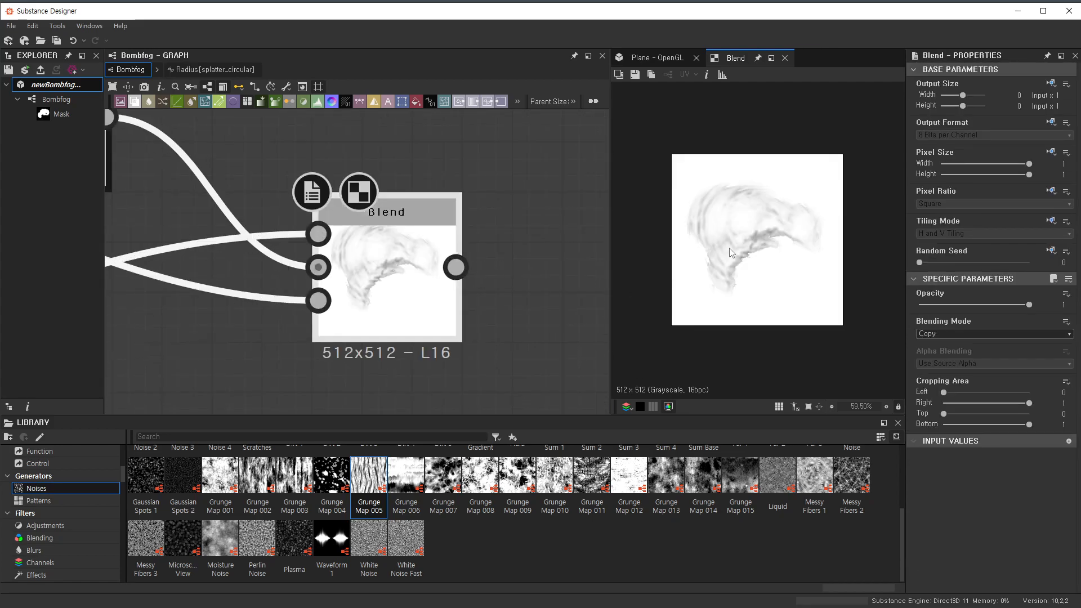
{"action": "scroll", "coordinate": [445, 292], "scroll_direction": "down", "scroll_amount": 6}
{"action": "scroll", "coordinate": [456, 292], "scroll_direction": "up", "scroll_amount": 8}
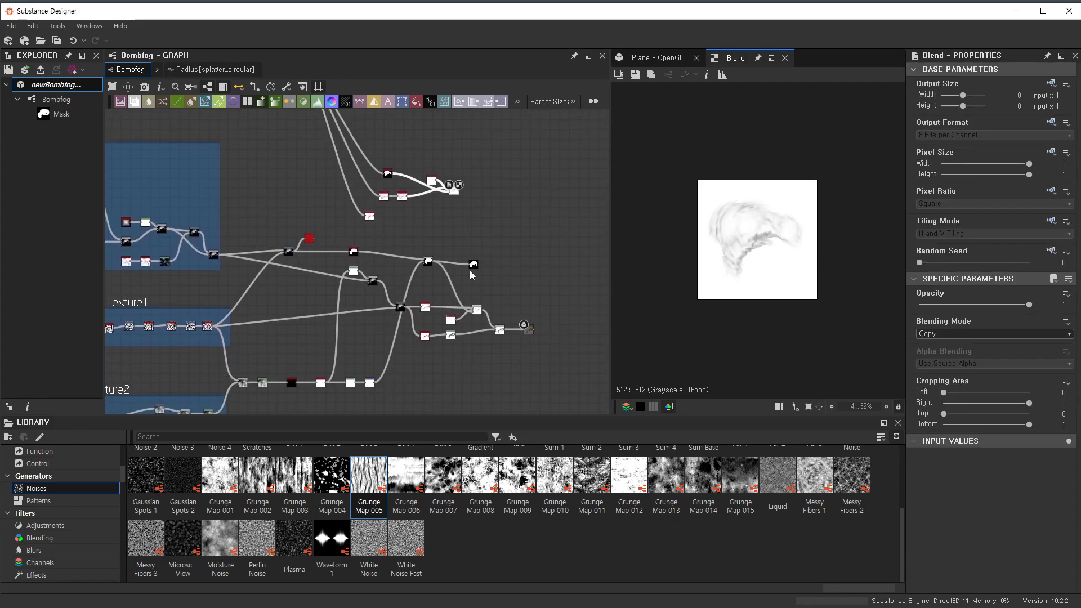
{"action": "double_click", "coordinate": [373, 350]}
{"action": "scroll", "coordinate": [373, 350], "scroll_direction": "down", "scroll_amount": 3}
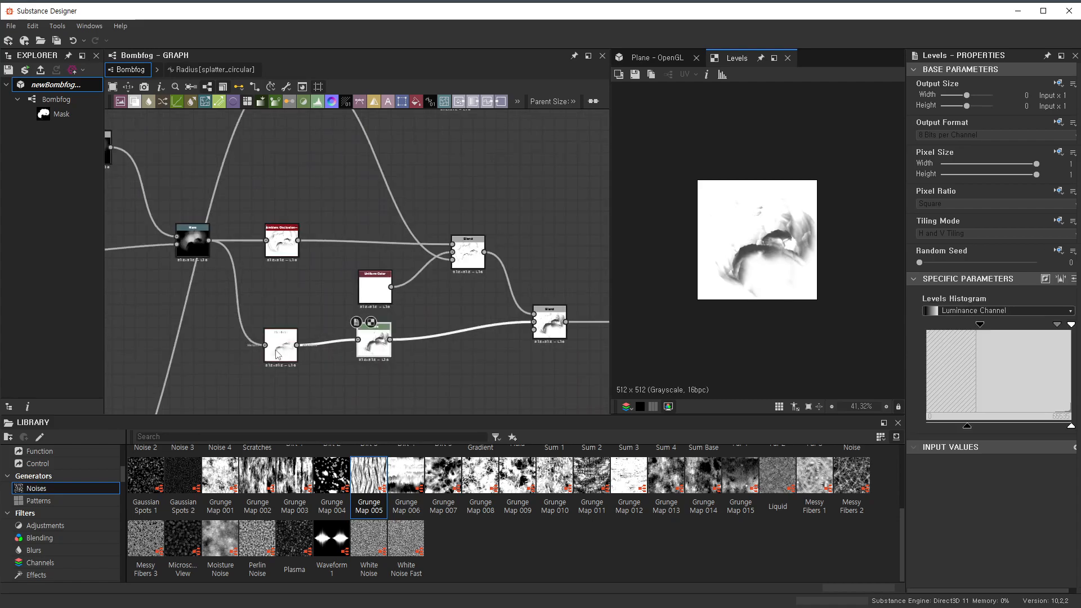
{"action": "double_click", "coordinate": [280, 353]}
{"action": "double_click", "coordinate": [544, 334]}
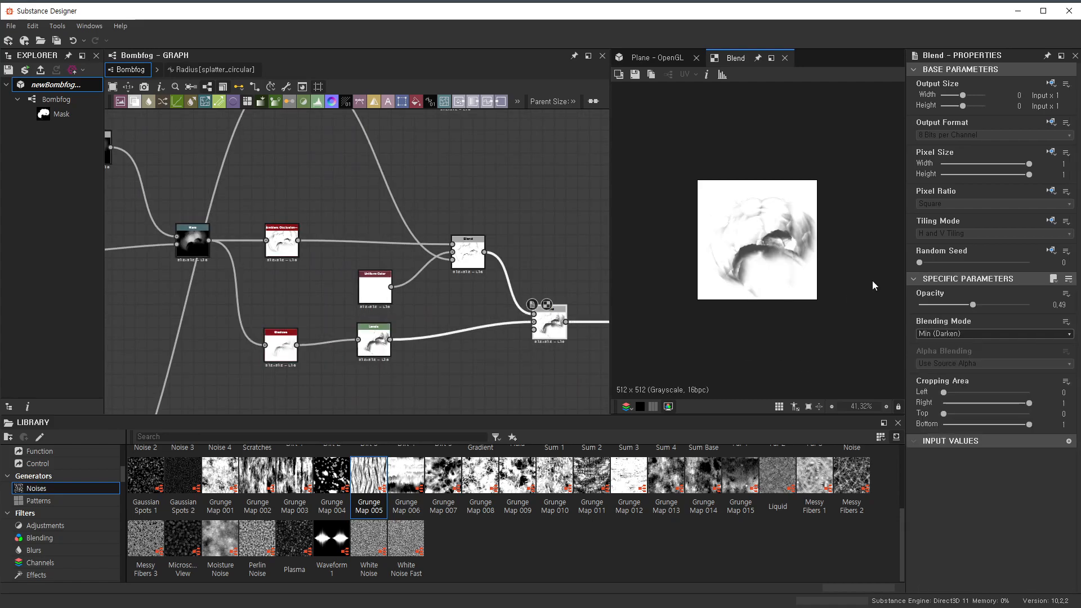
- Add a new Blend node beside the rebuilt network's masked Blend
{"action": "scroll", "coordinate": [449, 209], "scroll_direction": "down", "scroll_amount": 3}
{"action": "middle_click_drag", "start_coordinate": [449, 209], "coordinate": [462, 357]}
{"action": "middle_click_drag", "start_coordinate": [411, 187], "coordinate": [421, 301]}
{"action": "scroll", "coordinate": [442, 286], "scroll_direction": "up", "scroll_amount": 2}
{"action": "key", "text": "space"}
{"action": "type", "text": "blend"}
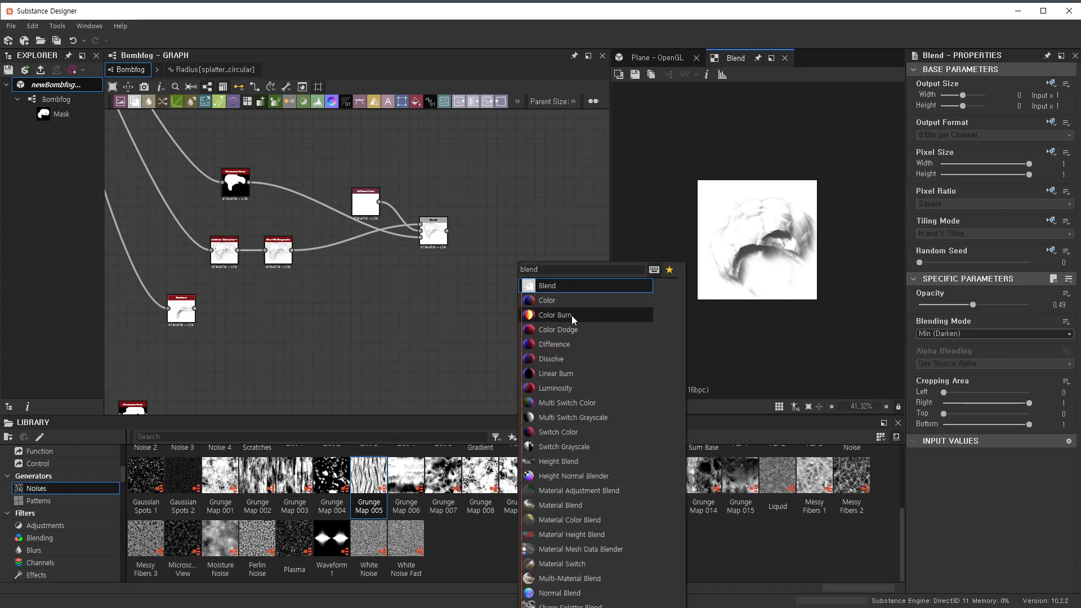
{"action": "left_click", "coordinate": [554, 289]}
{"action": "scroll", "coordinate": [515, 248], "scroll_direction": "up", "scroll_amount": 4}
{"action": "left_click_drag", "start_coordinate": [522, 276], "coordinate": [461, 256]}
- Move the Shadows node closer and connect it as the new Blend's foreground, over the masked Blend as background
{"action": "scroll", "coordinate": [384, 307], "scroll_direction": "down", "scroll_amount": 3}
{"action": "middle_click_drag", "start_coordinate": [384, 309], "coordinate": [482, 313]}
{"action": "scroll", "coordinate": [306, 319], "scroll_direction": "up", "scroll_amount": 1}
{"action": "middle_click_drag", "start_coordinate": [306, 319], "coordinate": [471, 279]}
{"action": "scroll", "coordinate": [288, 329], "scroll_direction": "down", "scroll_amount": 1}
{"action": "left_click_drag", "start_coordinate": [305, 315], "coordinate": [543, 328]}
{"action": "middle_click_drag", "start_coordinate": [567, 316], "coordinate": [323, 354]}
{"action": "scroll", "coordinate": [323, 354], "scroll_direction": "up", "scroll_amount": 2}
{"action": "left_click_drag", "start_coordinate": [280, 364], "coordinate": [470, 227]}
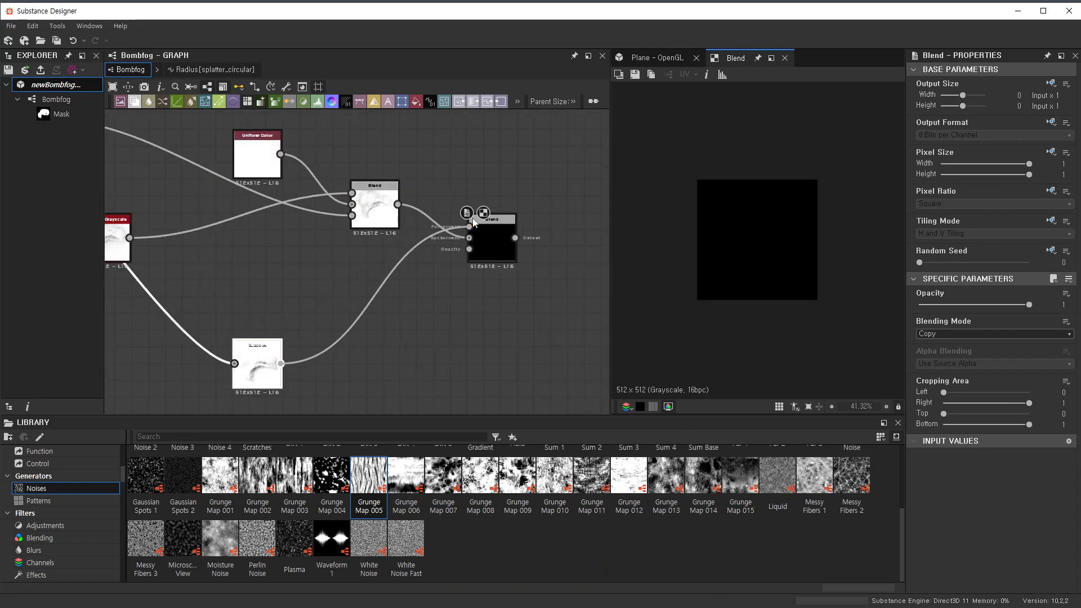
- Set the new Blend's blending mode to Min (Darken) and inspect the combined shading up close
{"action": "left_click", "coordinate": [982, 334]}
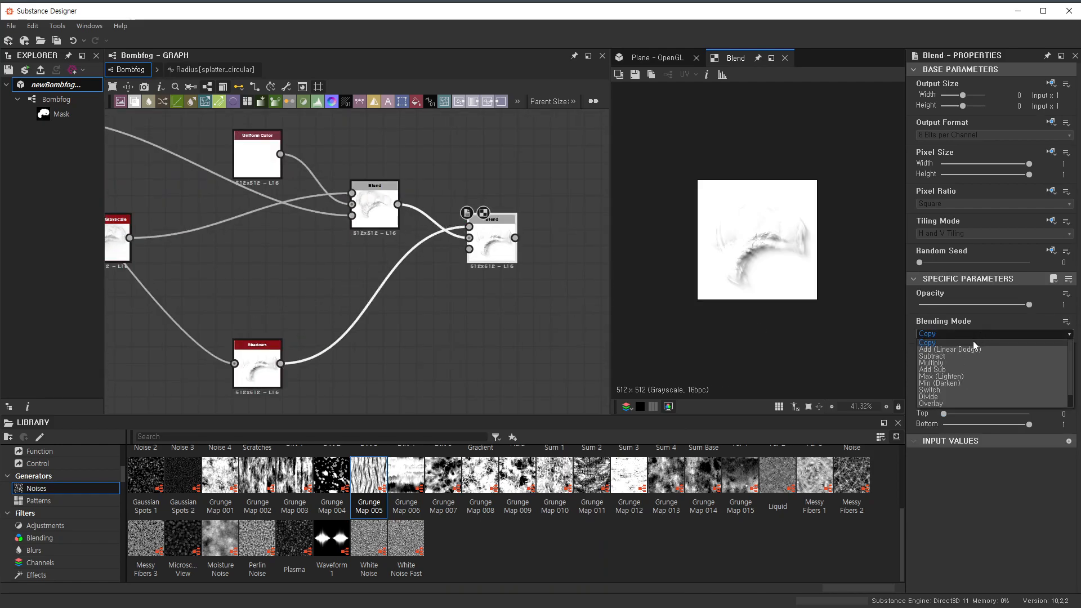
{"action": "left_click", "coordinate": [961, 383]}
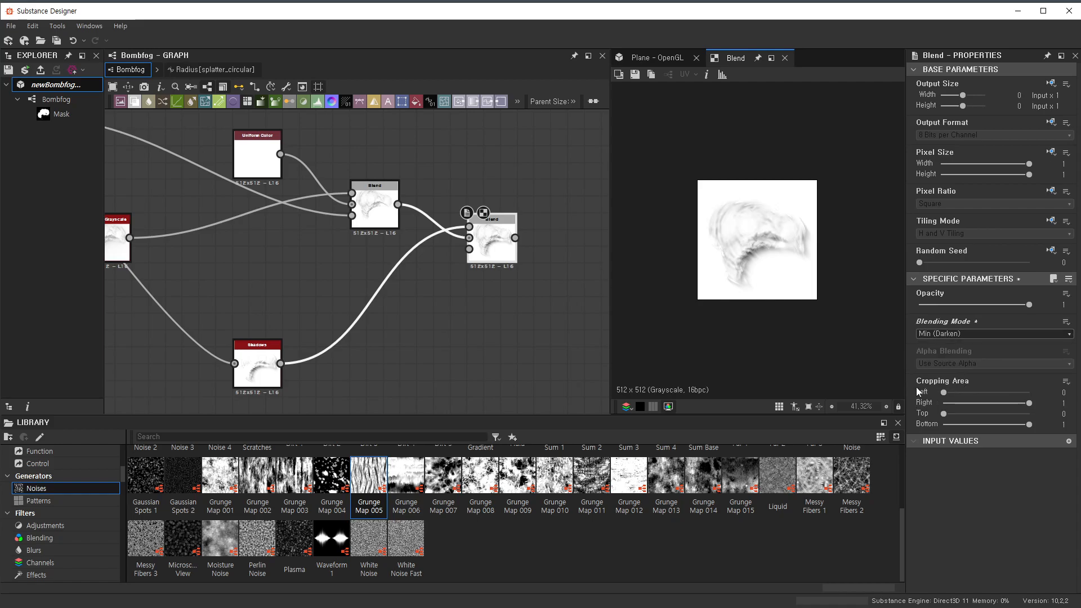
{"action": "scroll", "coordinate": [771, 256], "scroll_direction": "up", "scroll_amount": 5}
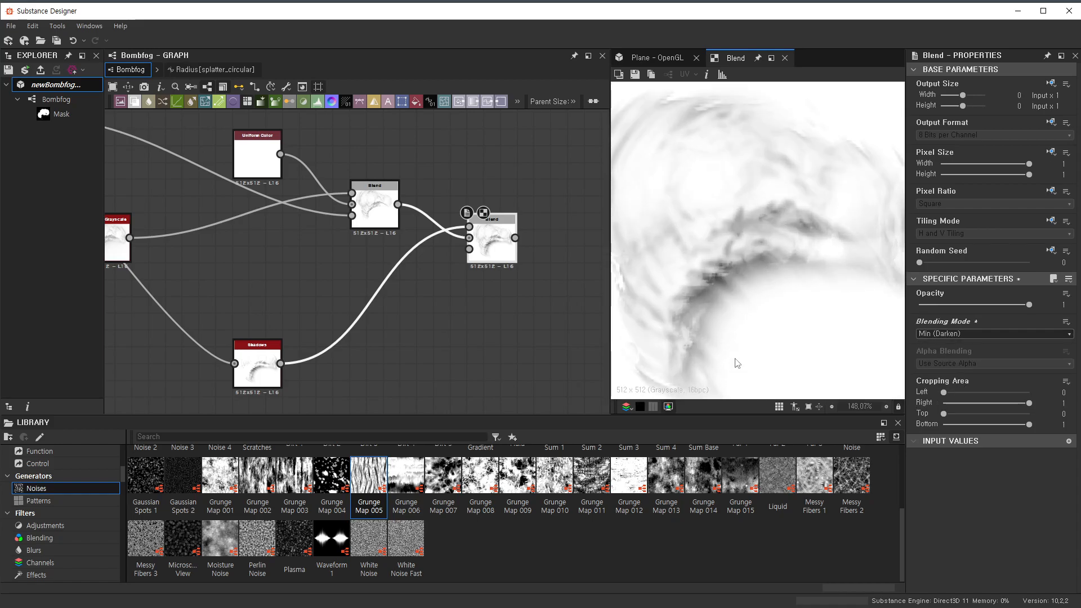
{"action": "scroll", "coordinate": [472, 254], "scroll_direction": "down", "scroll_amount": 5}
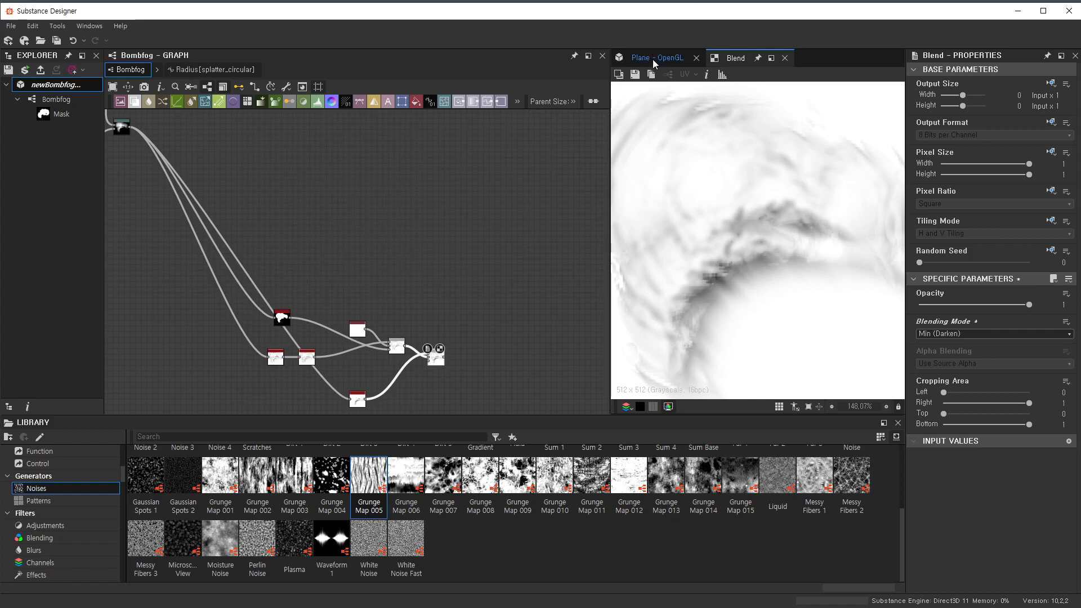
- Try the Cube mesh in the 3D view and restore the Plane mesh
{"action": "left_click", "coordinate": [654, 58]}
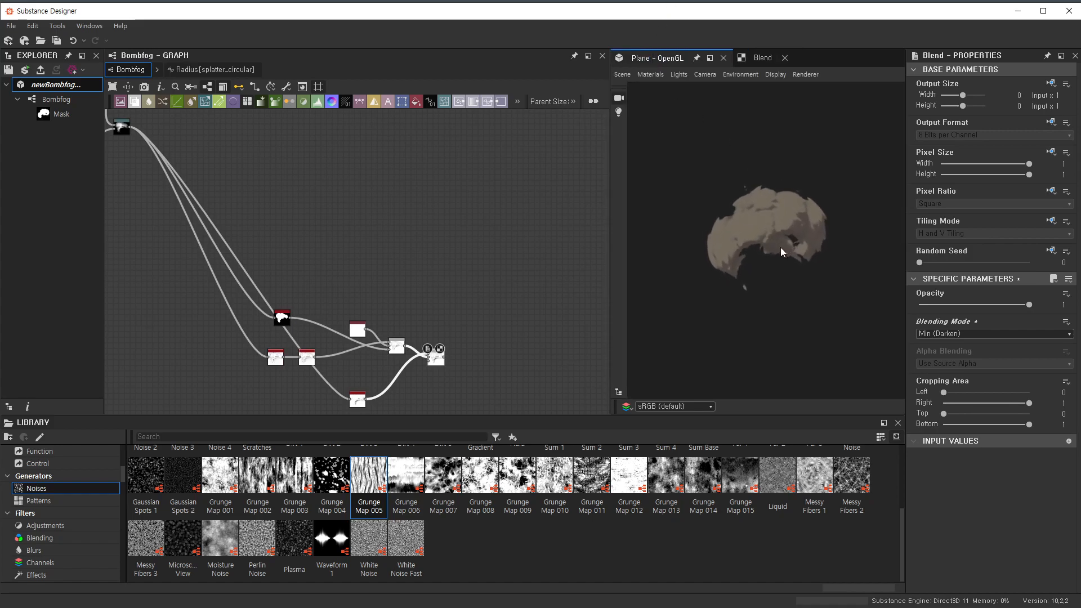
{"action": "scroll", "coordinate": [718, 217], "scroll_direction": "up", "scroll_amount": 3}
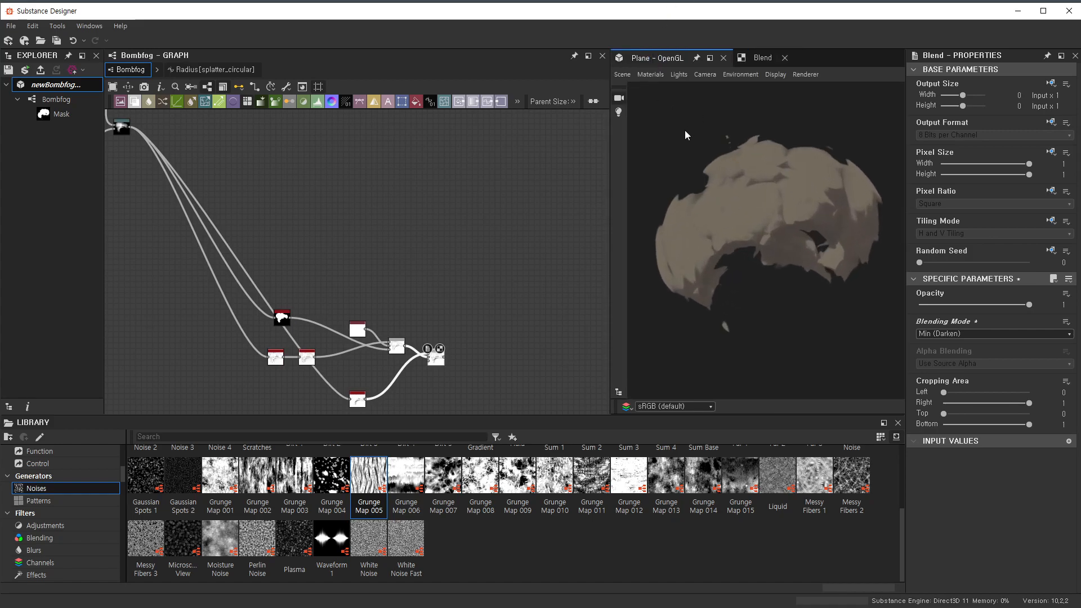
{"action": "left_click", "coordinate": [622, 74]}
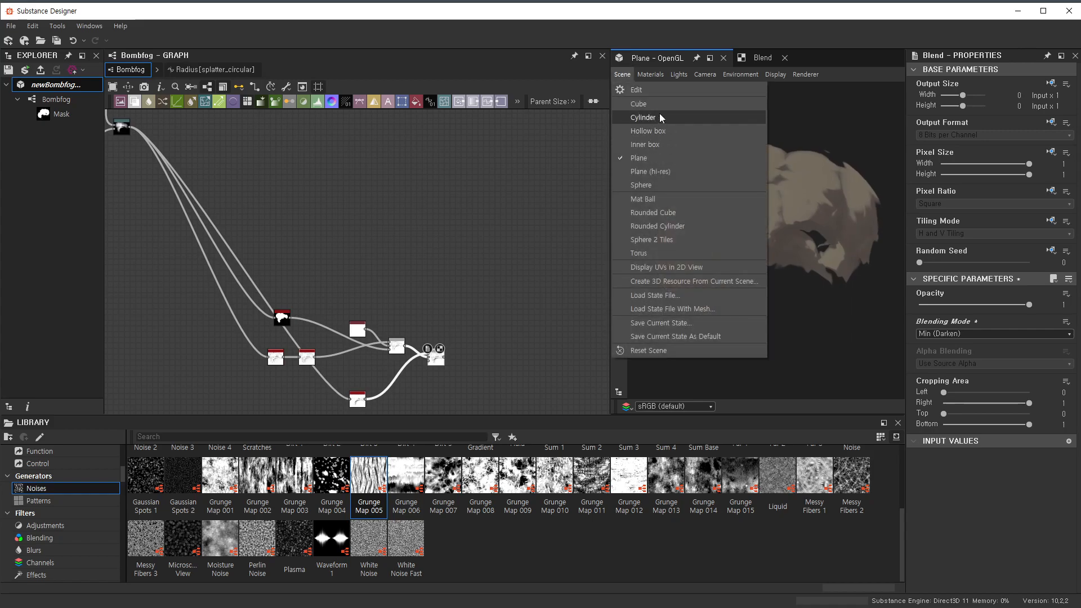
{"action": "left_click", "coordinate": [648, 104]}
{"action": "left_click_drag", "start_coordinate": [802, 191], "coordinate": [781, 103]}
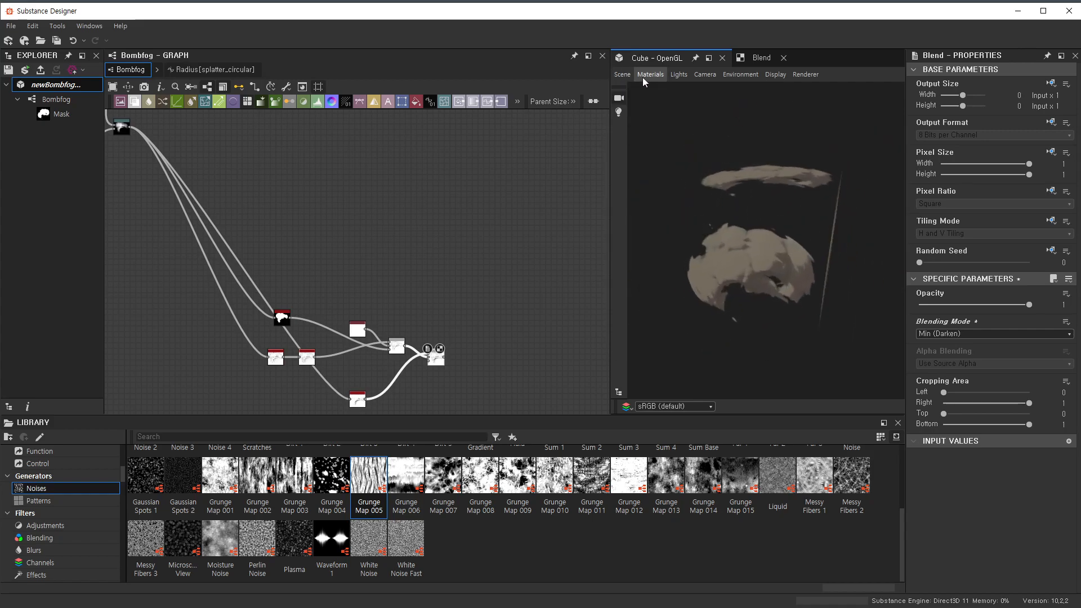
{"action": "left_click", "coordinate": [622, 74]}
{"action": "left_click", "coordinate": [638, 158]}
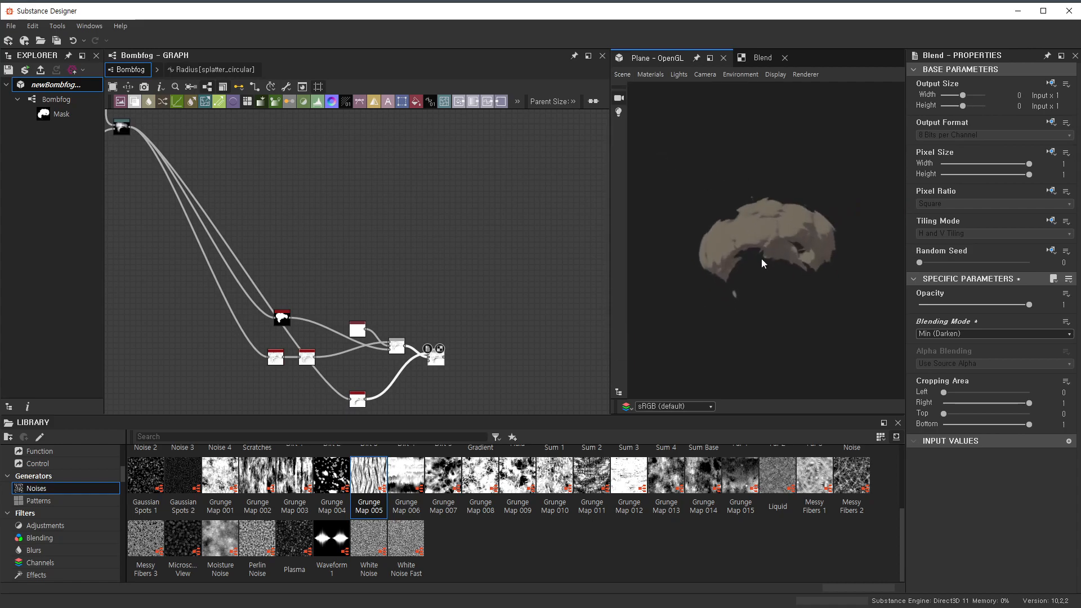
- Apply the blinn Parallax Occlusion shader to the 3D view's Default material and look at the smoke up close
{"action": "left_click", "coordinate": [650, 75]}
{"action": "mouse_move", "coordinate": [675, 93]}
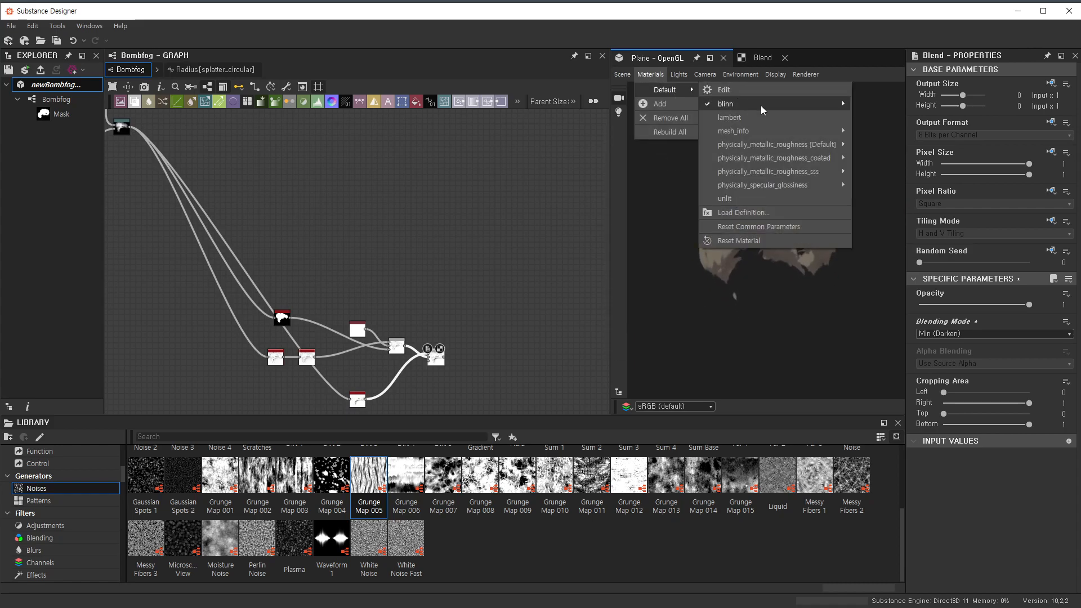
{"action": "left_click", "coordinate": [886, 100]}
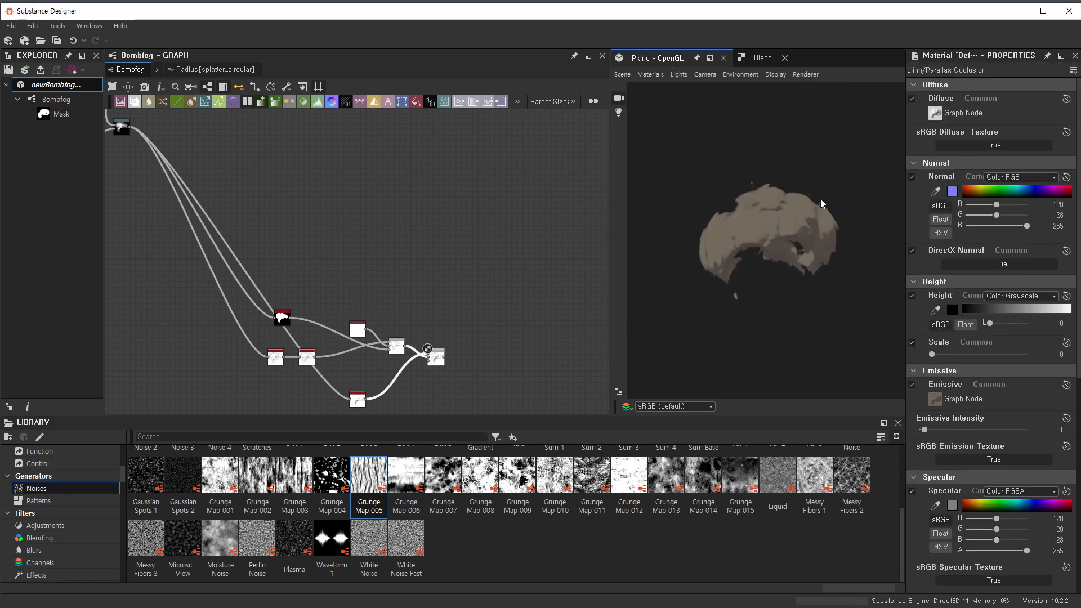
{"action": "scroll", "coordinate": [472, 285], "scroll_direction": "up", "scroll_amount": 4}
{"action": "scroll", "coordinate": [472, 285], "scroll_direction": "up", "scroll_amount": 3}
{"action": "scroll", "coordinate": [496, 256], "scroll_direction": "down", "scroll_amount": 9}
- Assign the rebuilt network's Histogram Scan mask to the 3D plane's Opacity channel
{"action": "middle_click_drag", "start_coordinate": [442, 235], "coordinate": [445, 247]}
{"action": "scroll", "coordinate": [338, 225], "scroll_direction": "up", "scroll_amount": 2}
{"action": "mouse_move", "coordinate": [318, 229]}
{"action": "left_mouse_down"}
{"action": "mouse_move", "coordinate": [403, 182]}
{"action": "mouse_move", "coordinate": [355, 197]}
{"action": "mouse_move", "coordinate": [331, 232]}
{"action": "left_mouse_up"}
{"action": "double_click", "coordinate": [331, 235]}
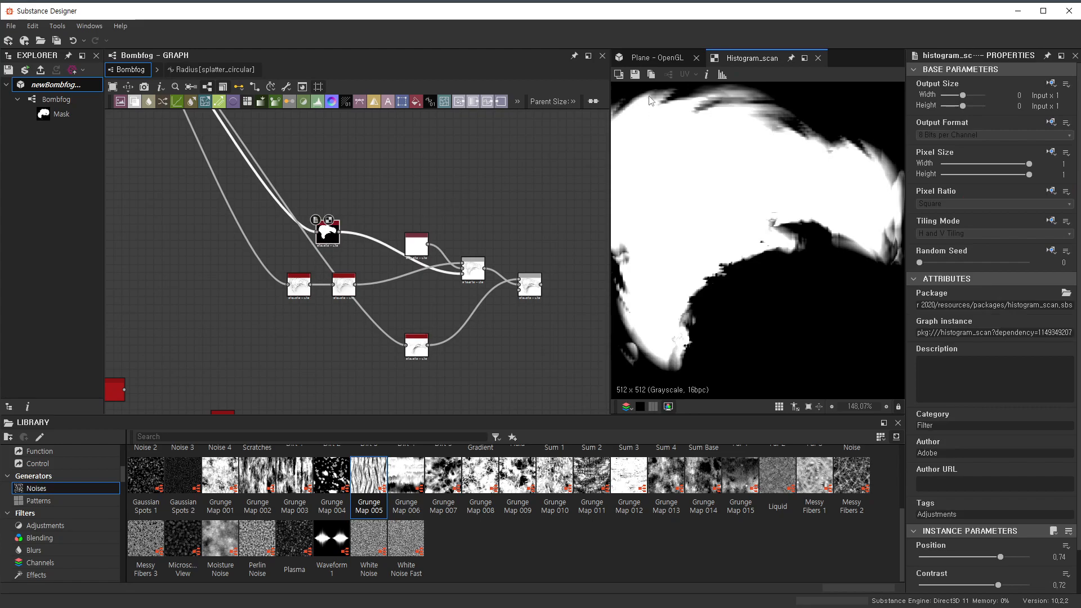
{"action": "left_click", "coordinate": [656, 58]}
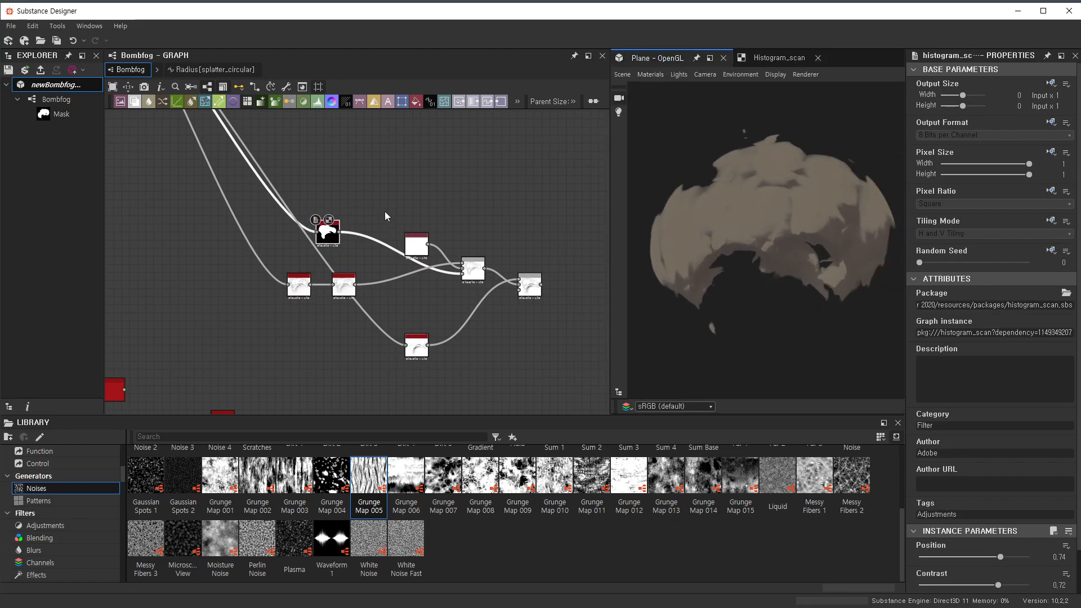
{"action": "middle_click_drag", "start_coordinate": [339, 237], "coordinate": [742, 218]}
{"action": "left_click", "coordinate": [786, 299]}
- Assign the same Histogram Scan mask to the 3D plane's Emissive channel and inspect the smoke shape
{"action": "middle_click_drag", "start_coordinate": [329, 234], "coordinate": [782, 214]}
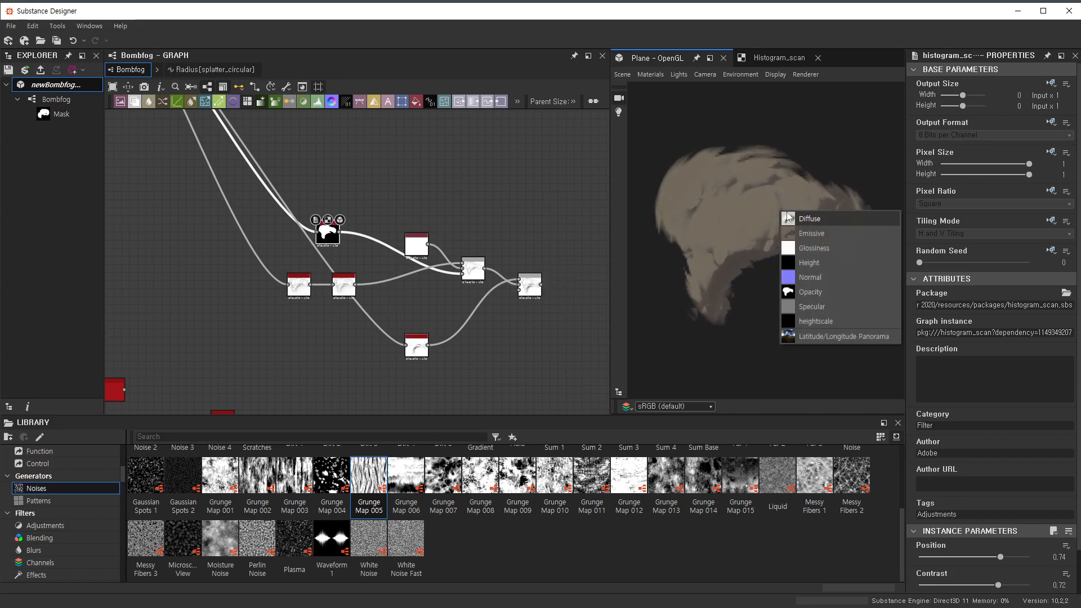
{"action": "left_click", "coordinate": [812, 235]}
{"action": "left_click_drag", "start_coordinate": [792, 265], "coordinate": [818, 244]}
{"action": "scroll", "coordinate": [563, 270], "scroll_direction": "up", "scroll_amount": 3}
{"action": "scroll", "coordinate": [475, 259], "scroll_direction": "down", "scroll_amount": 2}
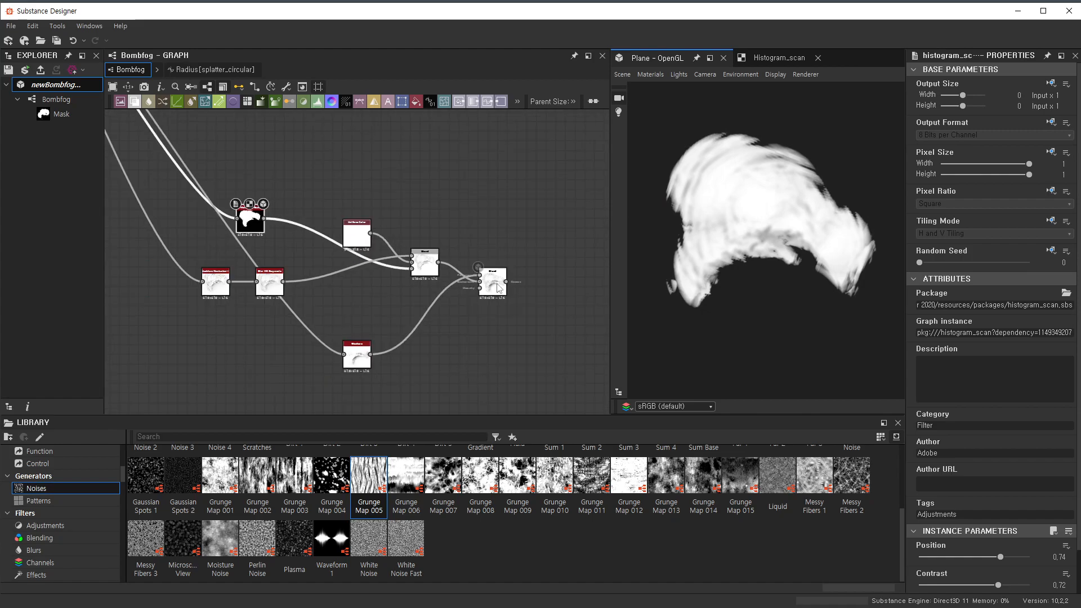
- Move the final Blend lower, add a Gradient Map node, and feed the Blend's output into it
{"action": "left_click_drag", "start_coordinate": [493, 281], "coordinate": [494, 311]}
{"action": "left_click", "coordinate": [528, 251]}
{"action": "key", "text": "space"}
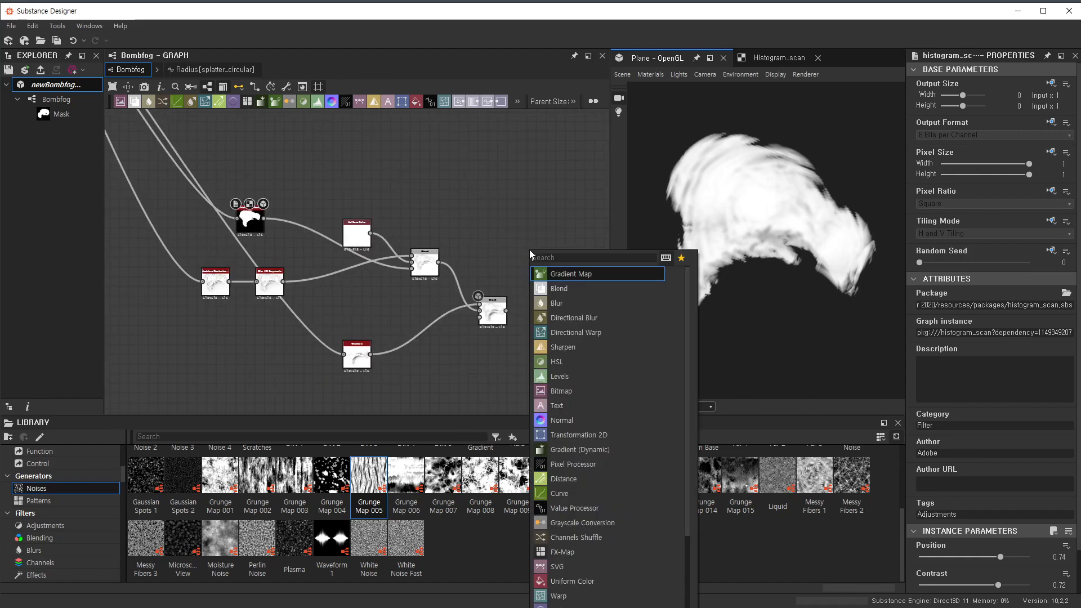
{"action": "type", "text": "g"}
{"action": "left_click", "coordinate": [594, 274]}
{"action": "scroll", "coordinate": [531, 265], "scroll_direction": "up", "scroll_amount": 2}
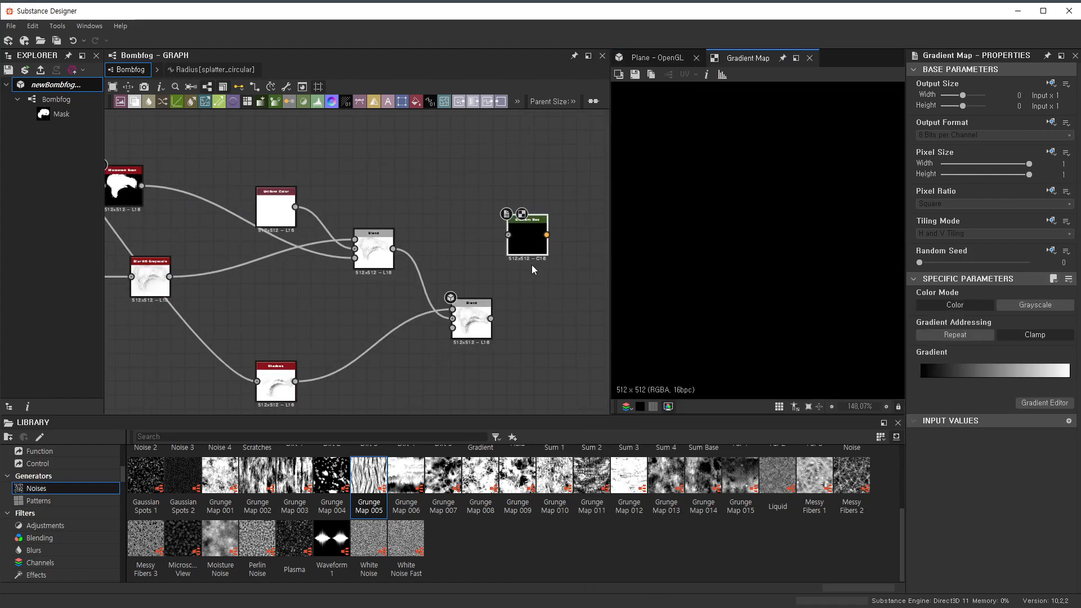
{"action": "left_click_drag", "start_coordinate": [523, 305], "coordinate": [523, 305]}
{"action": "middle_click_drag", "start_coordinate": [543, 329], "coordinate": [477, 327]}
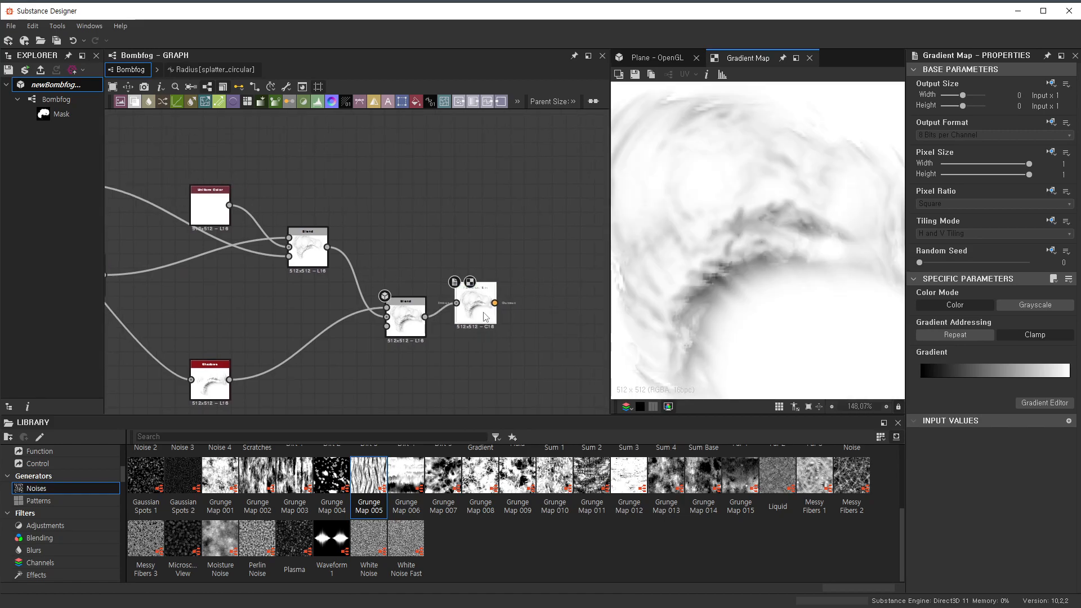
- Add a middle key to the Gradient Map's gradient and color the starting key a very dark brown
{"action": "left_click", "coordinate": [1045, 403]}
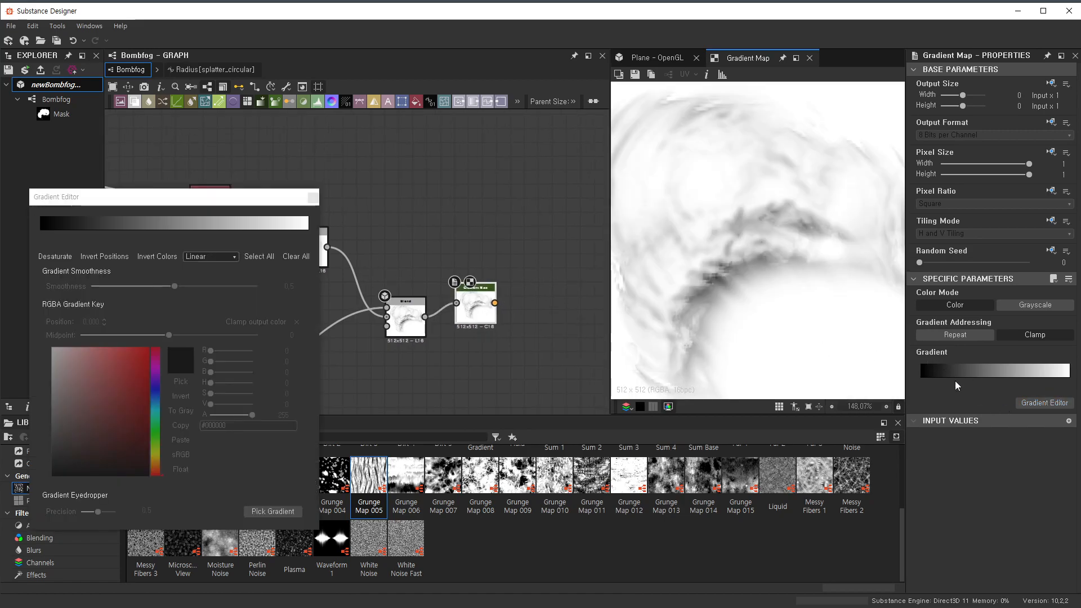
{"action": "left_click", "coordinate": [164, 224]}
{"action": "left_click", "coordinate": [40, 231]}
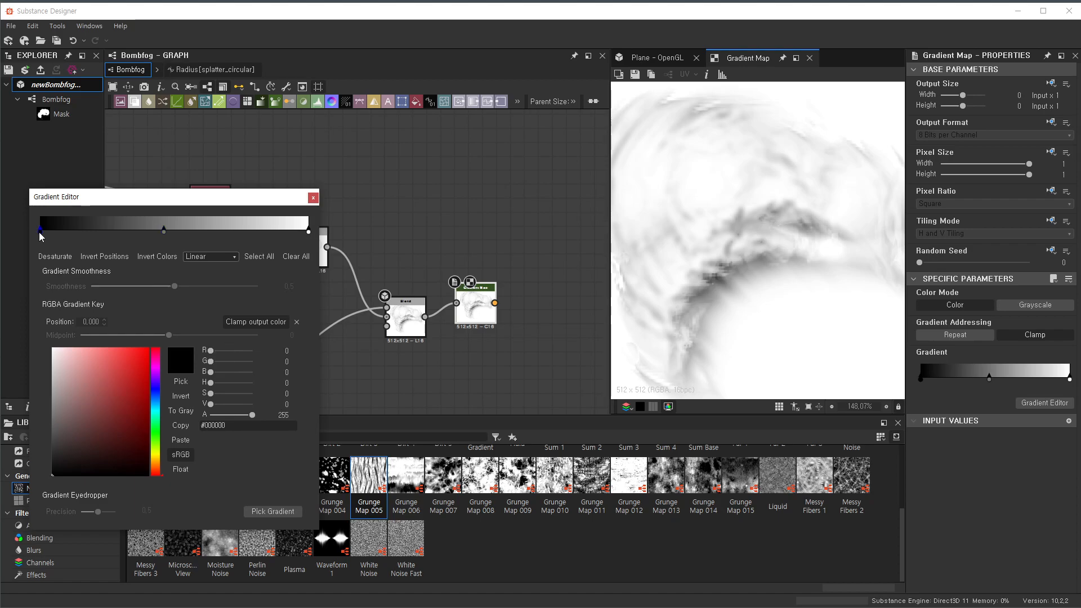
{"action": "left_click", "coordinate": [157, 460]}
{"action": "left_click", "coordinate": [117, 452]}
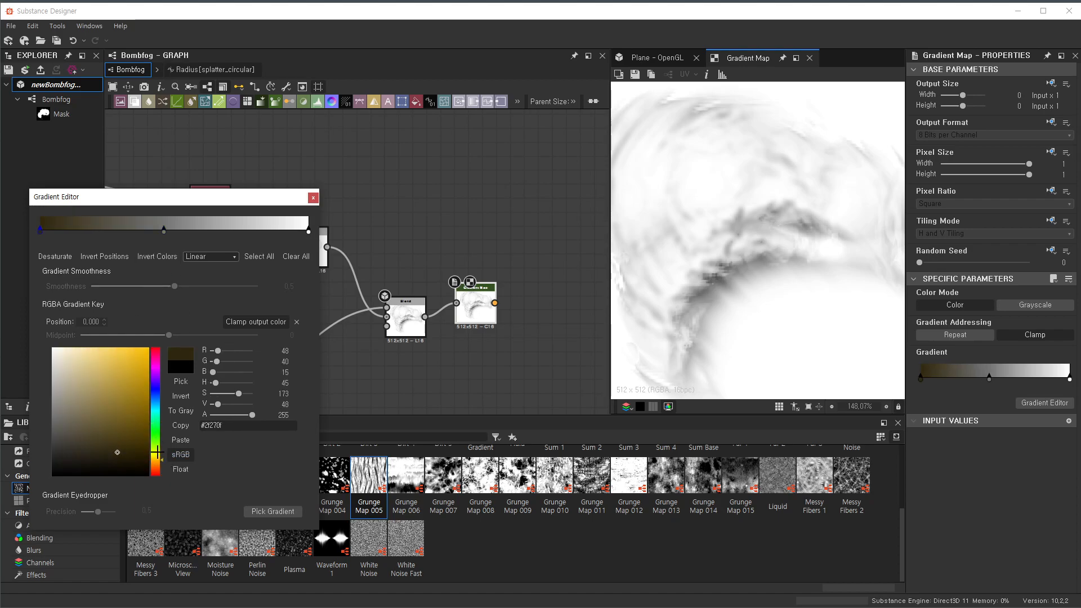
{"action": "left_click_drag", "start_coordinate": [157, 454], "coordinate": [161, 475]}
{"action": "left_click", "coordinate": [158, 469]}
{"action": "left_click", "coordinate": [88, 461]}
{"action": "left_click_drag", "start_coordinate": [88, 462], "coordinate": [92, 461]}
- Color the gradient's middle key brown and shift it toward the light end
{"action": "left_click", "coordinate": [163, 231]}
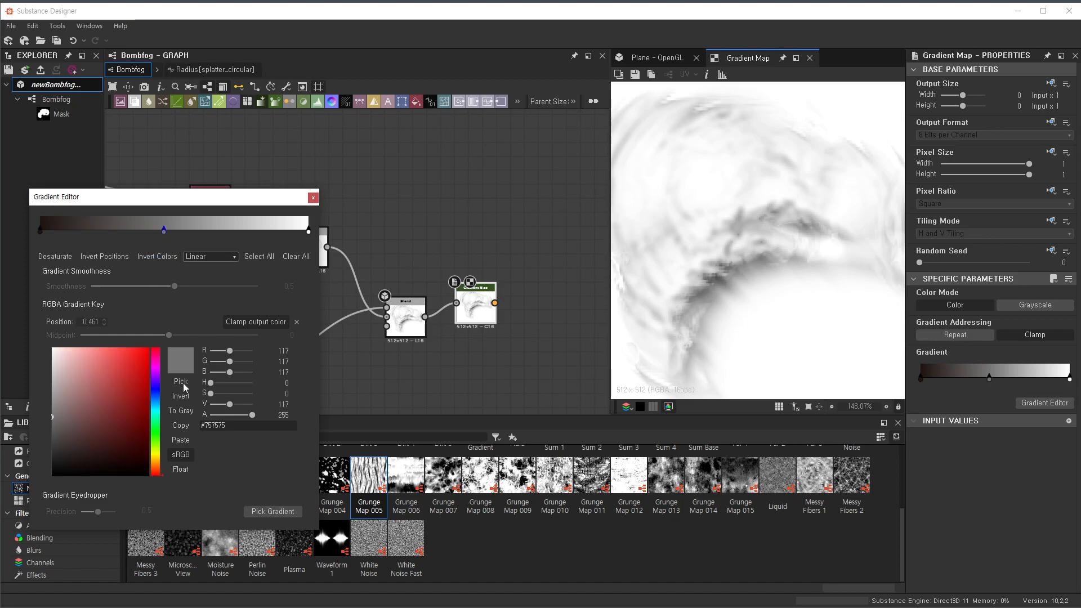
{"action": "left_click", "coordinate": [157, 463]}
{"action": "left_click", "coordinate": [104, 430]}
{"action": "left_click", "coordinate": [308, 231]}
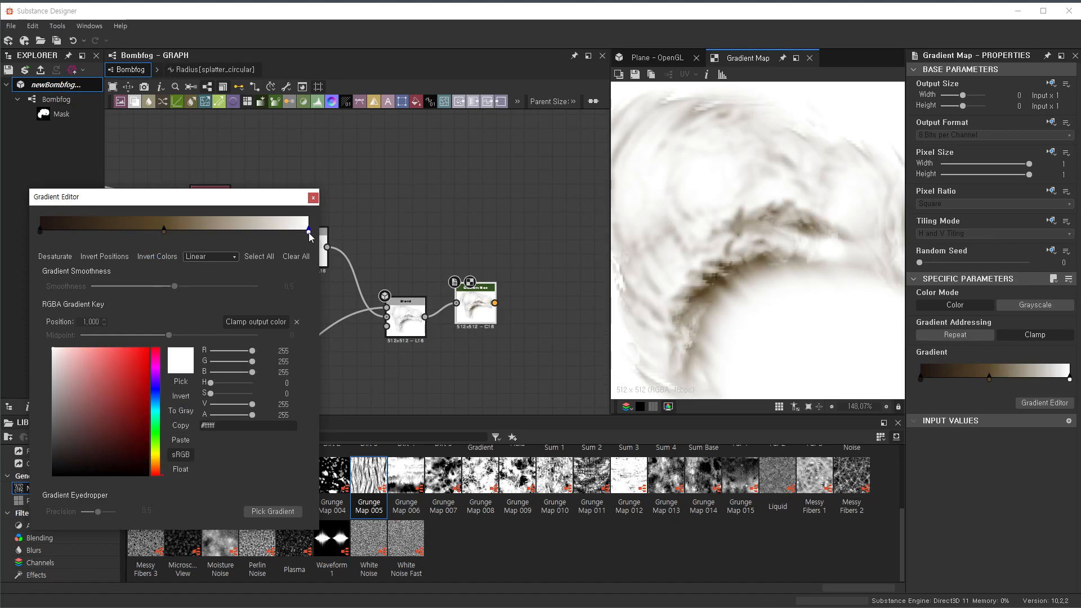
{"action": "left_click_drag", "start_coordinate": [164, 231], "coordinate": [231, 234]}
- Color the gradient's end key pale yellow (#d5d1a0) and adjust the key spacing near the light end
{"action": "left_click", "coordinate": [308, 232]}
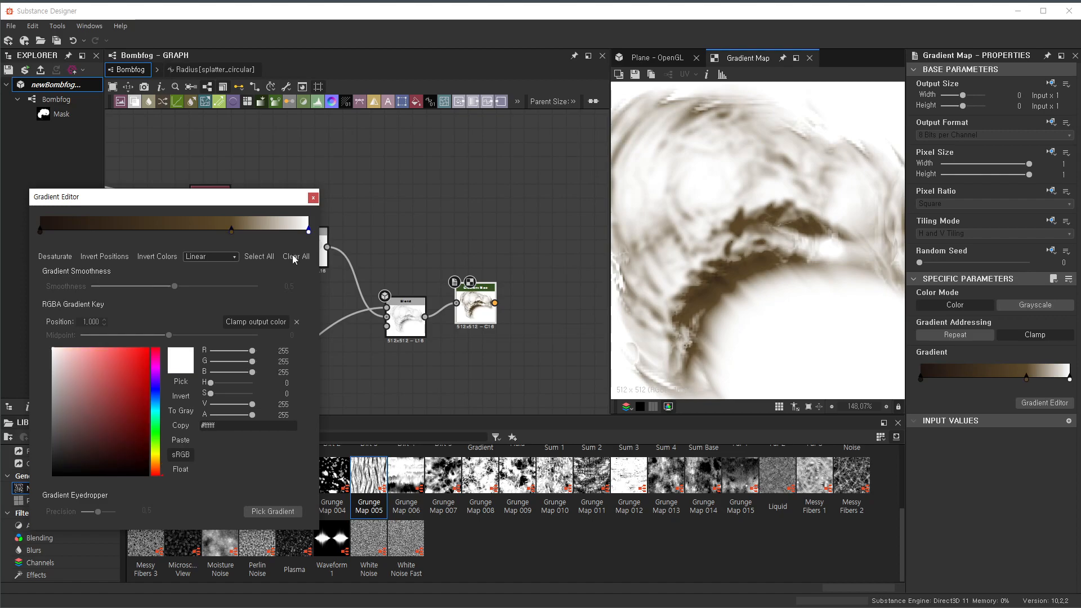
{"action": "left_click", "coordinate": [156, 457]}
{"action": "left_click_drag", "start_coordinate": [81, 372], "coordinate": [74, 368]}
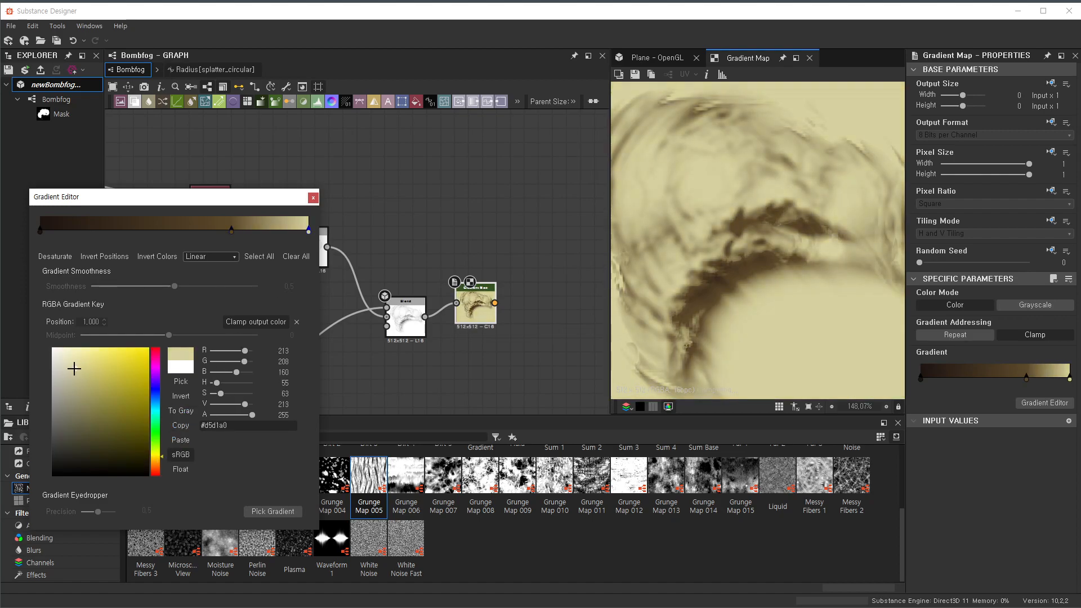
{"action": "left_click_drag", "start_coordinate": [281, 233], "coordinate": [257, 236]}
- Assign the Gradient Map's output to the 3D plane's Emissive channel
{"action": "left_click", "coordinate": [654, 59]}
{"action": "left_click_drag", "start_coordinate": [486, 279], "coordinate": [718, 214]}
{"action": "left_click", "coordinate": [800, 237]}
- Copy the reference network's Gradient Map beside the rebuilt one and connect the rebuilt final Blend to its input
{"action": "scroll", "coordinate": [769, 244], "scroll_direction": "down", "scroll_amount": 5}
{"action": "scroll", "coordinate": [501, 248], "scroll_direction": "down", "scroll_amount": 5}
{"action": "scroll", "coordinate": [559, 337], "scroll_direction": "up", "scroll_amount": 7}
{"action": "double_click", "coordinate": [536, 319]}
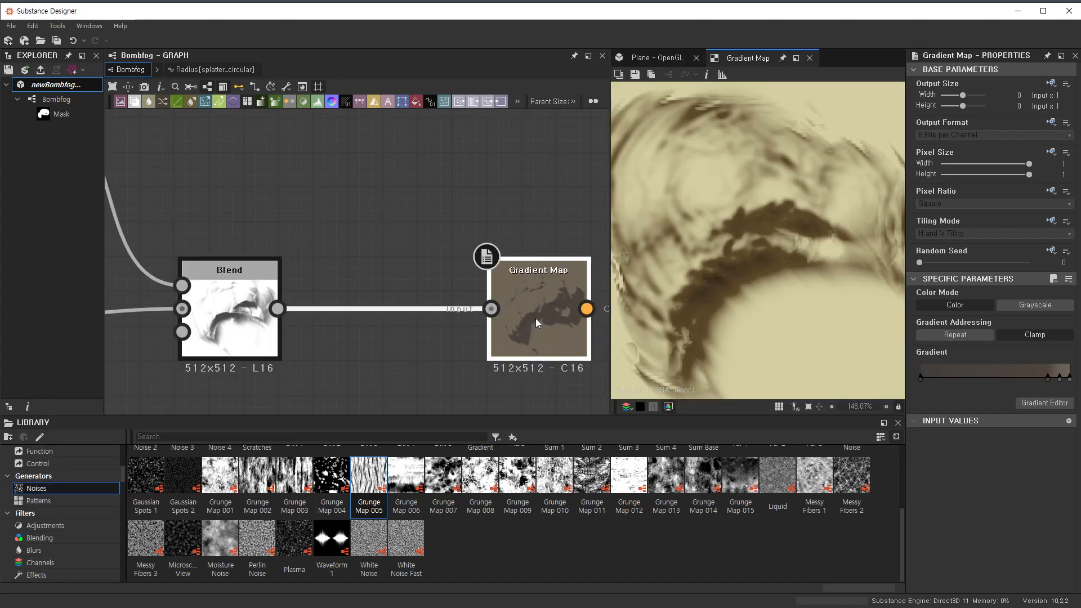
{"action": "scroll", "coordinate": [500, 242], "scroll_direction": "down", "scroll_amount": 5}
{"action": "key", "text": "ctrl+v"}
{"action": "middle_click_drag", "start_coordinate": [404, 219], "coordinate": [388, 374]}
{"action": "scroll", "coordinate": [424, 261], "scroll_direction": "down", "scroll_amount": 2}
{"action": "left_click_drag", "start_coordinate": [372, 365], "coordinate": [423, 134]}
{"action": "middle_click_drag", "start_coordinate": [422, 134], "coordinate": [418, 253]}
{"action": "scroll", "coordinate": [418, 253], "scroll_direction": "up", "scroll_amount": 1}
{"action": "left_click_drag", "start_coordinate": [360, 224], "coordinate": [421, 245]}
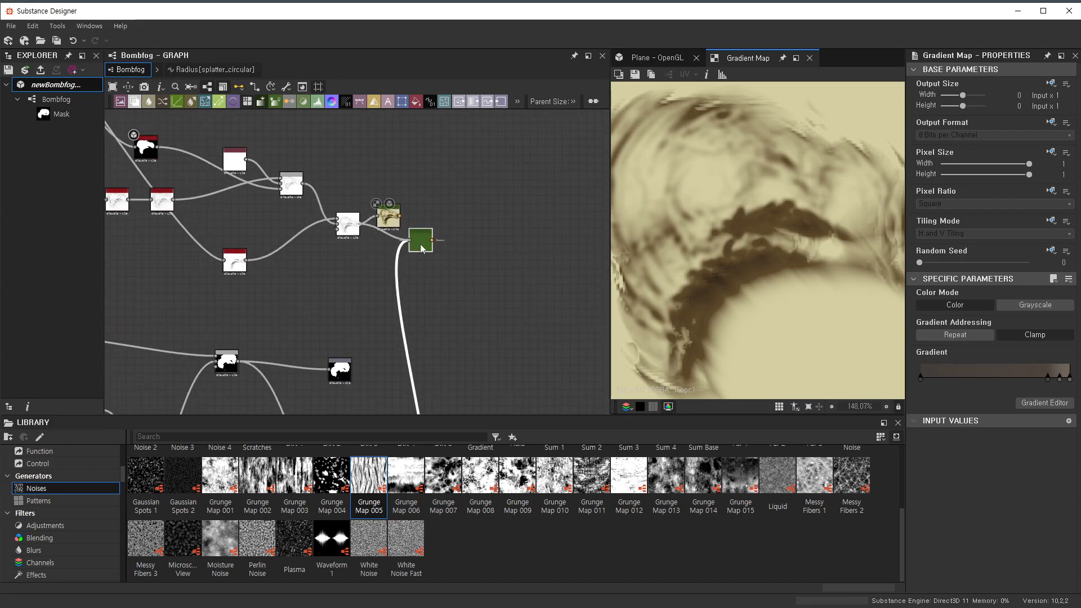
- Preview the copied Gradient Map in the 2D view and place the original Gradient Map just above it
{"action": "scroll", "coordinate": [485, 243], "scroll_direction": "up", "scroll_amount": 4}
{"action": "double_click", "coordinate": [339, 249]}
{"action": "left_click_drag", "start_coordinate": [287, 189], "coordinate": [329, 171]}
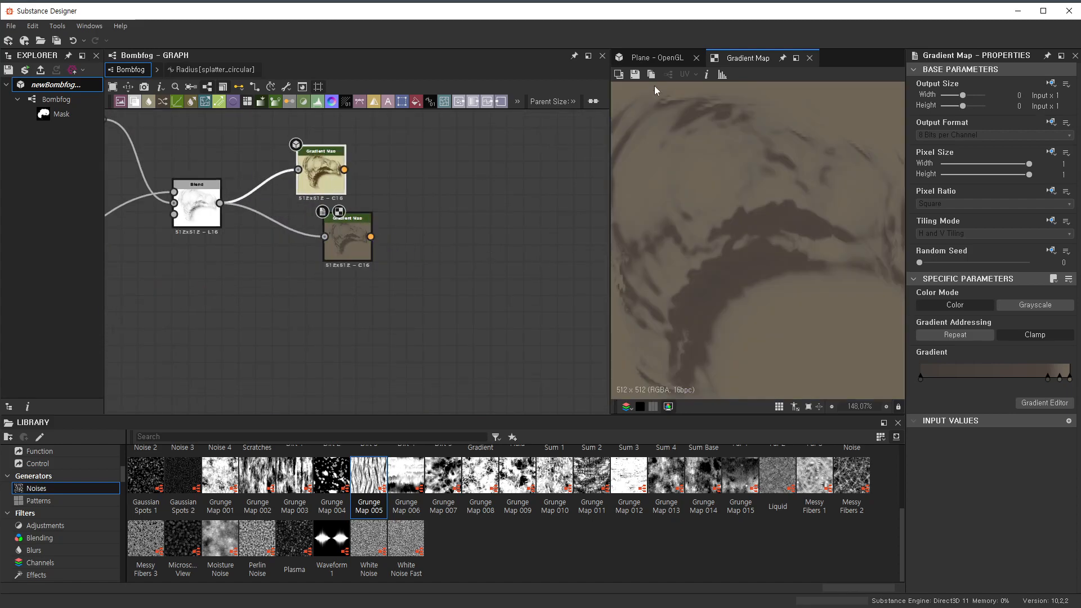
- Replace the original Gradient Map with the copied one and show the copy on the 3D plane
{"action": "left_click", "coordinate": [657, 58]}
{"action": "left_click_drag", "start_coordinate": [768, 236], "coordinate": [800, 251]}
{"action": "left_click", "coordinate": [800, 249]}
{"action": "scroll", "coordinate": [774, 248], "scroll_direction": "up", "scroll_amount": 5}
{"action": "left_click_drag", "start_coordinate": [794, 314], "coordinate": [782, 251]}
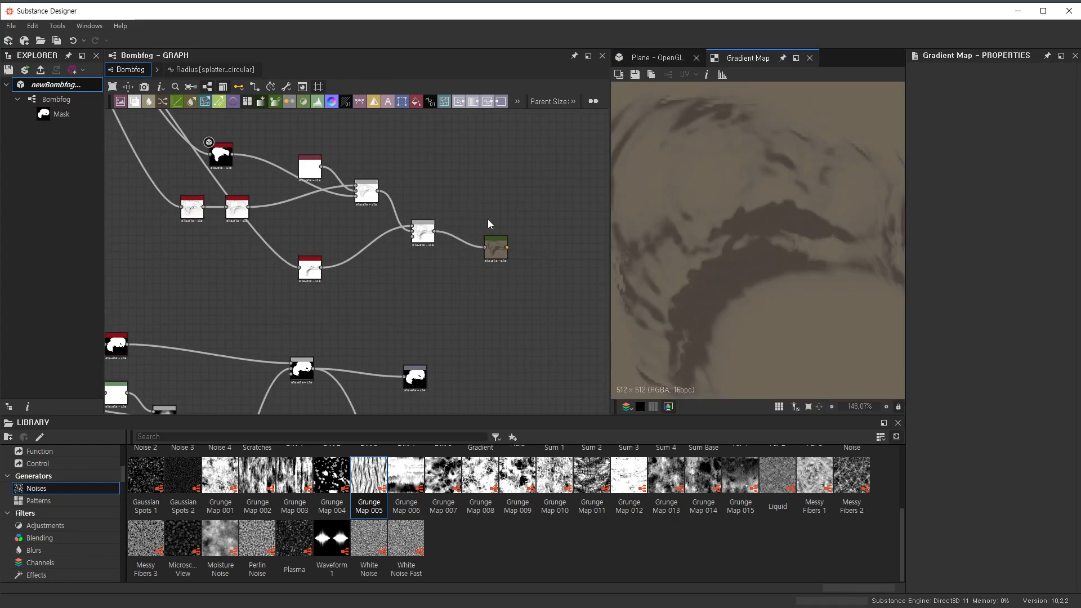
{"action": "left_click", "coordinate": [496, 248]}
{"action": "scroll", "coordinate": [473, 266], "scroll_direction": "down", "scroll_amount": 6}
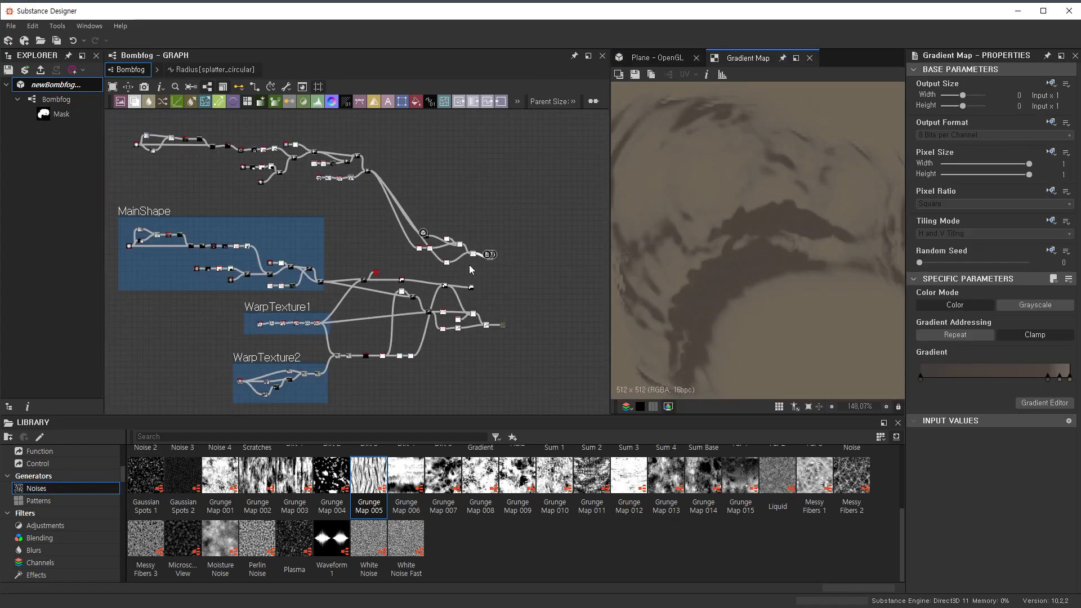
- Preview the final Levels node of the WarpTexture2 frame in the 2D view
{"action": "middle_click_drag", "start_coordinate": [471, 269], "coordinate": [478, 279]}
{"action": "left_click_drag", "start_coordinate": [422, 214], "coordinate": [470, 189]}
{"action": "left_click", "coordinate": [347, 235]}
{"action": "scroll", "coordinate": [404, 316], "scroll_direction": "down", "scroll_amount": 2}
{"action": "middle_click_drag", "start_coordinate": [404, 316], "coordinate": [434, 188]}
{"action": "scroll", "coordinate": [393, 307], "scroll_direction": "up", "scroll_amount": 3}
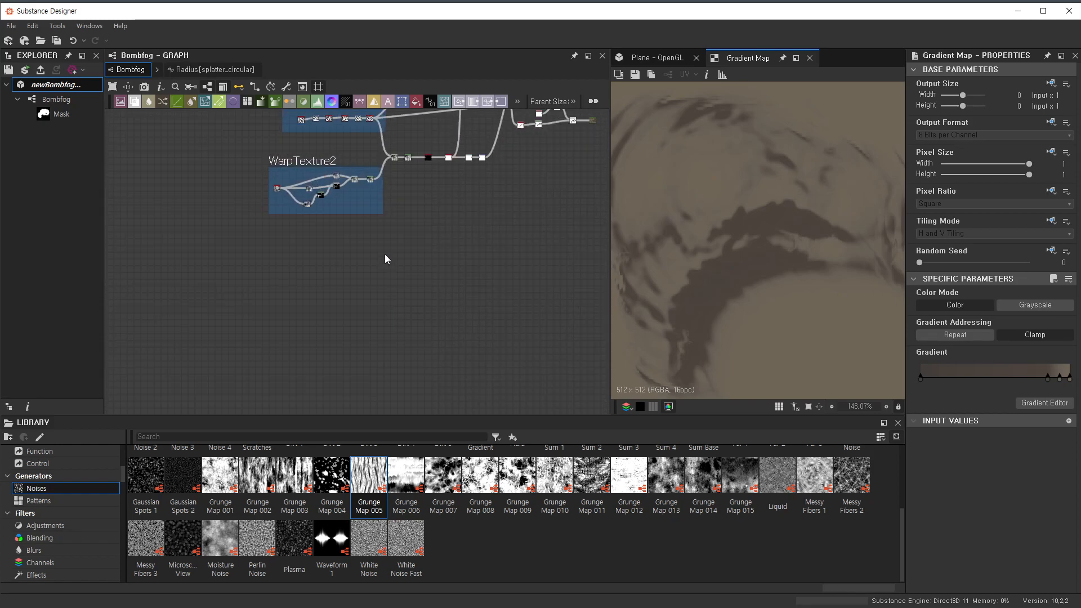
{"action": "scroll", "coordinate": [378, 220], "scroll_direction": "up", "scroll_amount": 3}
{"action": "middle_click_drag", "start_coordinate": [376, 216], "coordinate": [357, 320]}
{"action": "scroll", "coordinate": [349, 275], "scroll_direction": "up", "scroll_amount": 4}
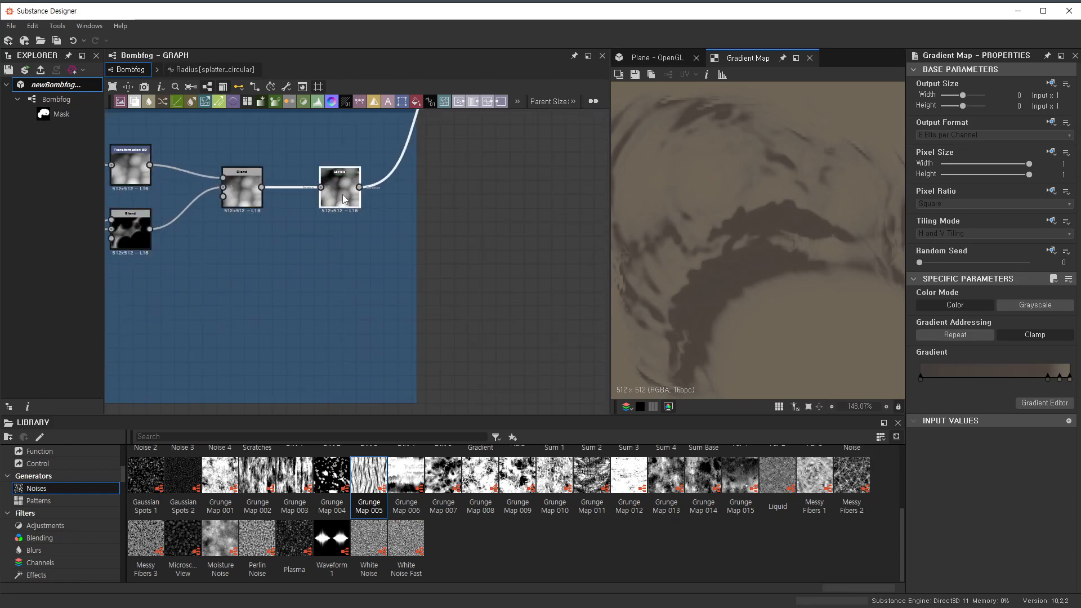
{"action": "double_click", "coordinate": [343, 195]}
- Trace how the WarpTexture1 and WarpTexture2 outputs feed the reference network's Warp, Ambient Occlusion and Shadows nodes
{"action": "scroll", "coordinate": [427, 252], "scroll_direction": "down", "scroll_amount": 2}
{"action": "scroll", "coordinate": [426, 250], "scroll_direction": "down", "scroll_amount": 4}
{"action": "middle_click_drag", "start_coordinate": [416, 276], "coordinate": [333, 329]}
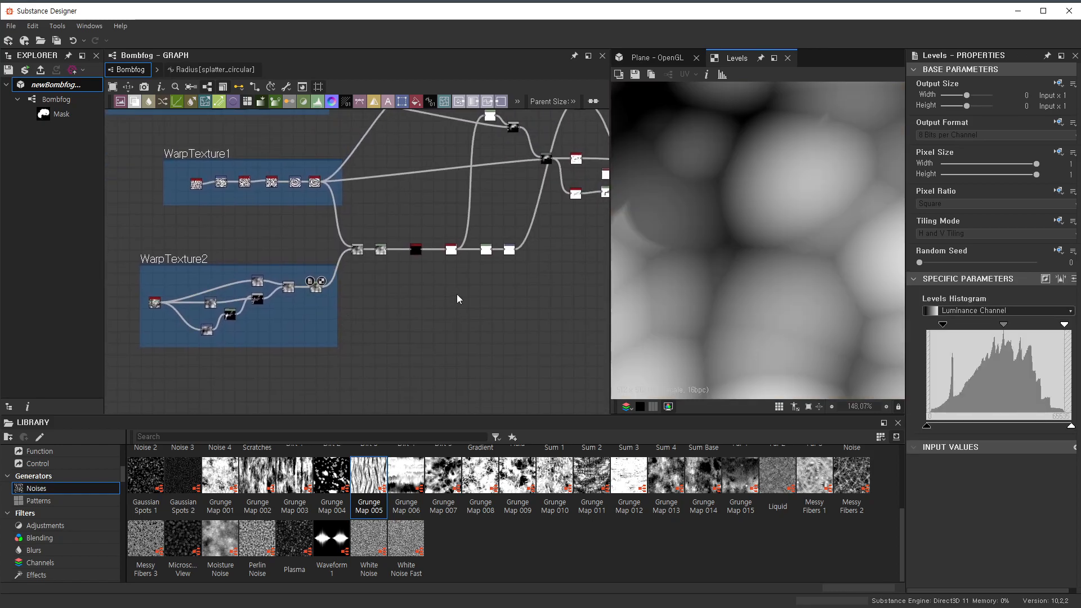
{"action": "scroll", "coordinate": [484, 273], "scroll_direction": "down", "scroll_amount": 2}
{"action": "middle_click_drag", "start_coordinate": [484, 273], "coordinate": [390, 330]}
{"action": "scroll", "coordinate": [415, 259], "scroll_direction": "up", "scroll_amount": 6}
{"action": "middle_click_drag", "start_coordinate": [416, 260], "coordinate": [402, 290]}
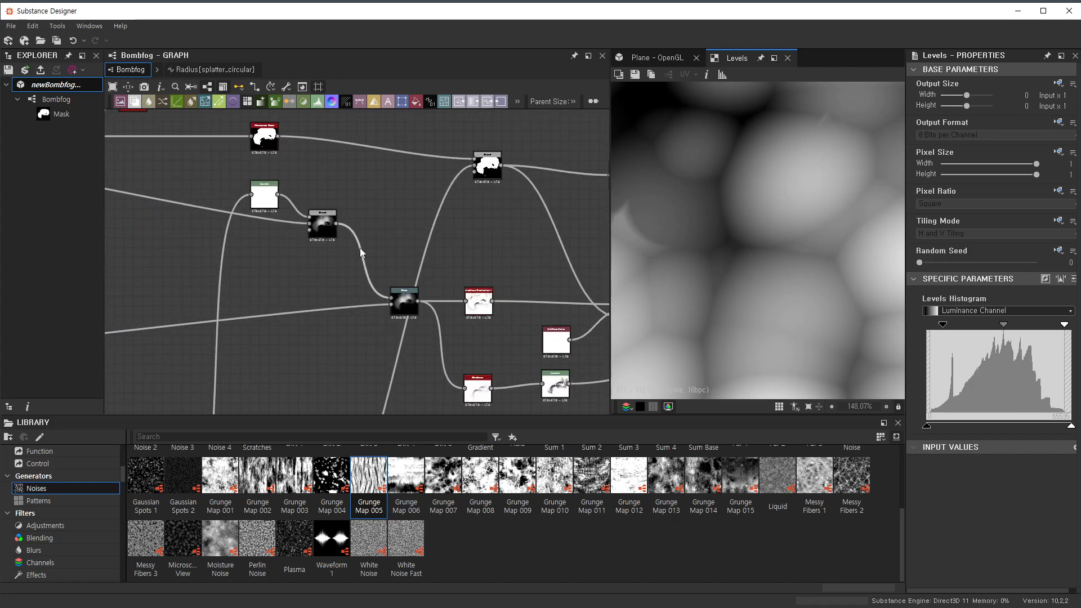
{"action": "scroll", "coordinate": [360, 248], "scroll_direction": "down", "scroll_amount": 6}
{"action": "scroll", "coordinate": [285, 310], "scroll_direction": "up", "scroll_amount": 3}
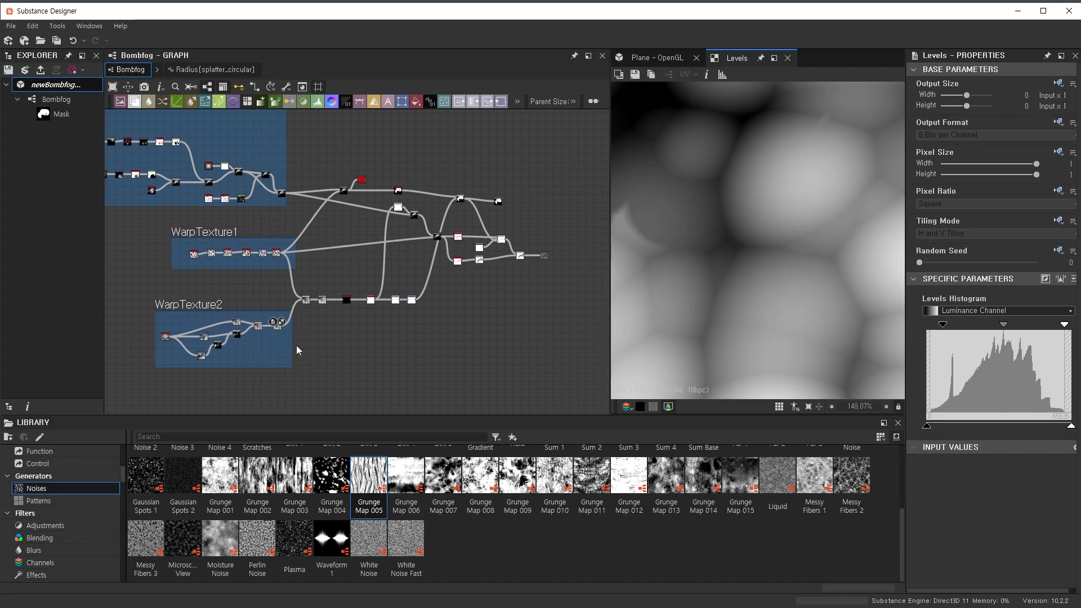
- Review the MainShape frame and the overall layout of the reference network against the rebuilt network above it
{"action": "scroll", "coordinate": [506, 240], "scroll_direction": "up", "scroll_amount": 4}
{"action": "middle_click_drag", "start_coordinate": [427, 218], "coordinate": [497, 276]}
{"action": "scroll", "coordinate": [383, 242], "scroll_direction": "down", "scroll_amount": 5}
{"action": "scroll", "coordinate": [284, 217], "scroll_direction": "up", "scroll_amount": 3}
{"action": "middle_click_drag", "start_coordinate": [174, 180], "coordinate": [293, 222]}
{"action": "scroll", "coordinate": [290, 222], "scroll_direction": "down", "scroll_amount": 4}
{"action": "left_click_drag", "start_coordinate": [184, 177], "coordinate": [448, 185]}
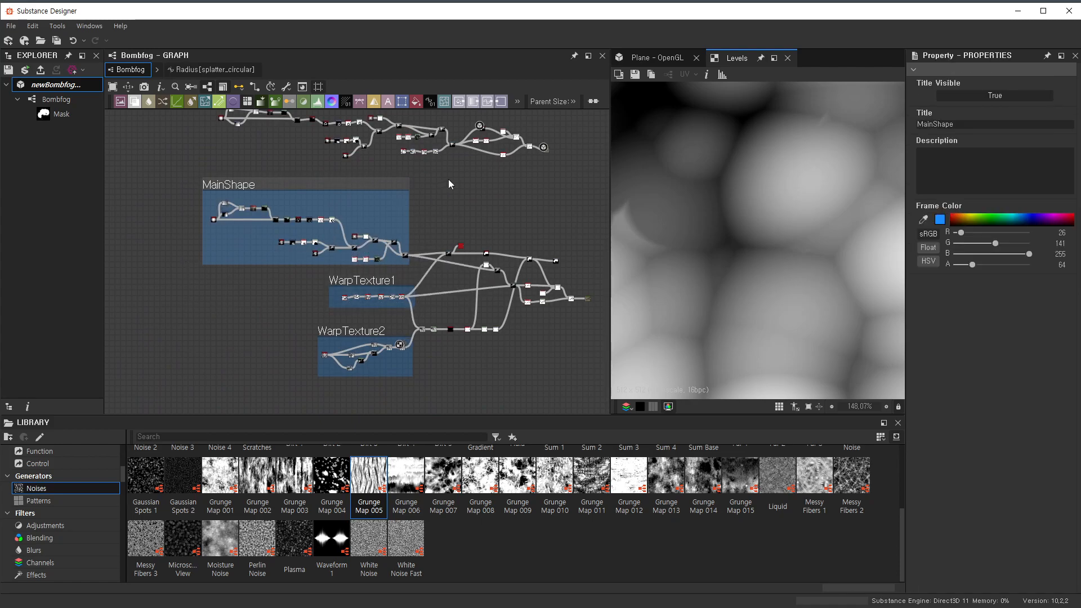
- Preview the rebuilt network's Gradient Map and inspect the colored smoke on the 3D plane
{"action": "scroll", "coordinate": [401, 280], "scroll_direction": "up", "scroll_amount": 5}
{"action": "double_click", "coordinate": [553, 215]}
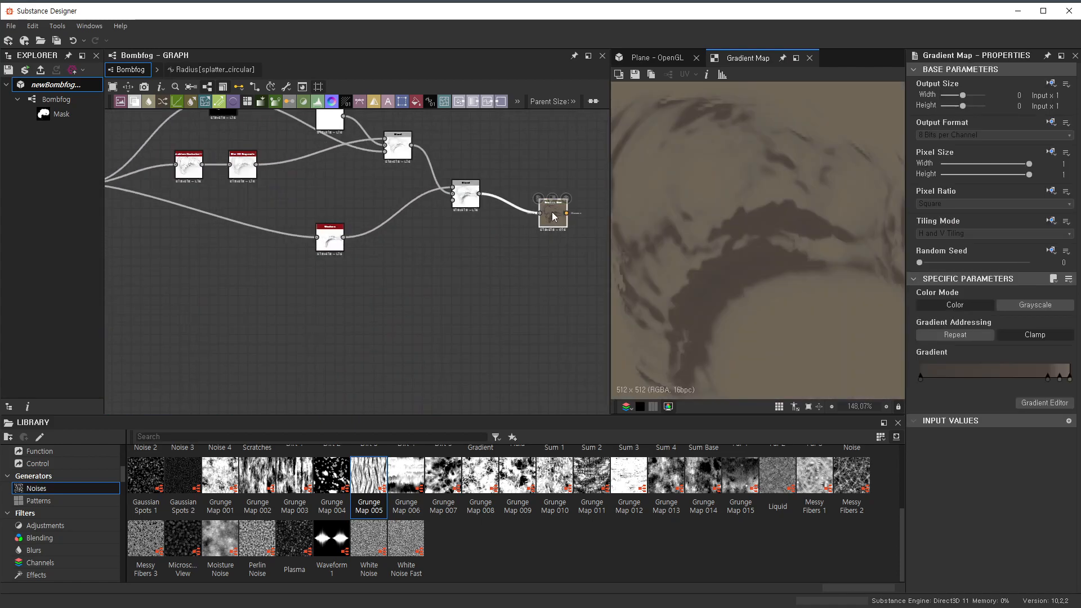
{"action": "left_click", "coordinate": [668, 58]}
{"action": "mouse_move", "coordinate": [748, 204]}
{"action": "left_mouse_down"}
{"action": "mouse_move", "coordinate": [721, 178]}
{"action": "mouse_move", "coordinate": [773, 239]}
{"action": "left_mouse_up"}
{"action": "scroll", "coordinate": [773, 239], "scroll_direction": "up", "scroll_amount": 2}
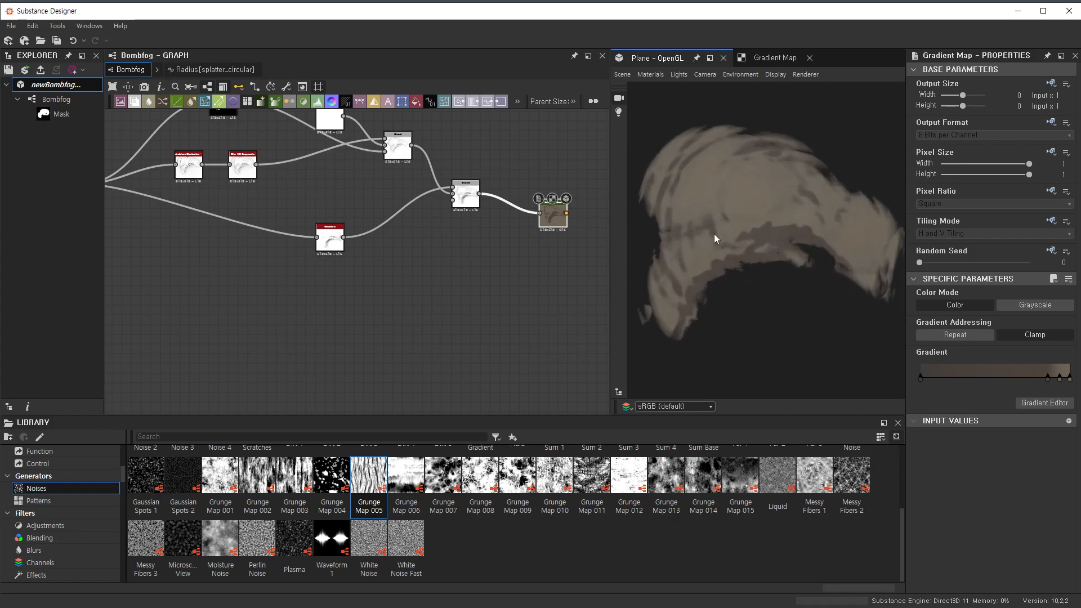
{"action": "scroll", "coordinate": [573, 234], "scroll_direction": "up", "scroll_amount": 5}
{"action": "scroll", "coordinate": [788, 242], "scroll_direction": "down", "scroll_amount": 2}
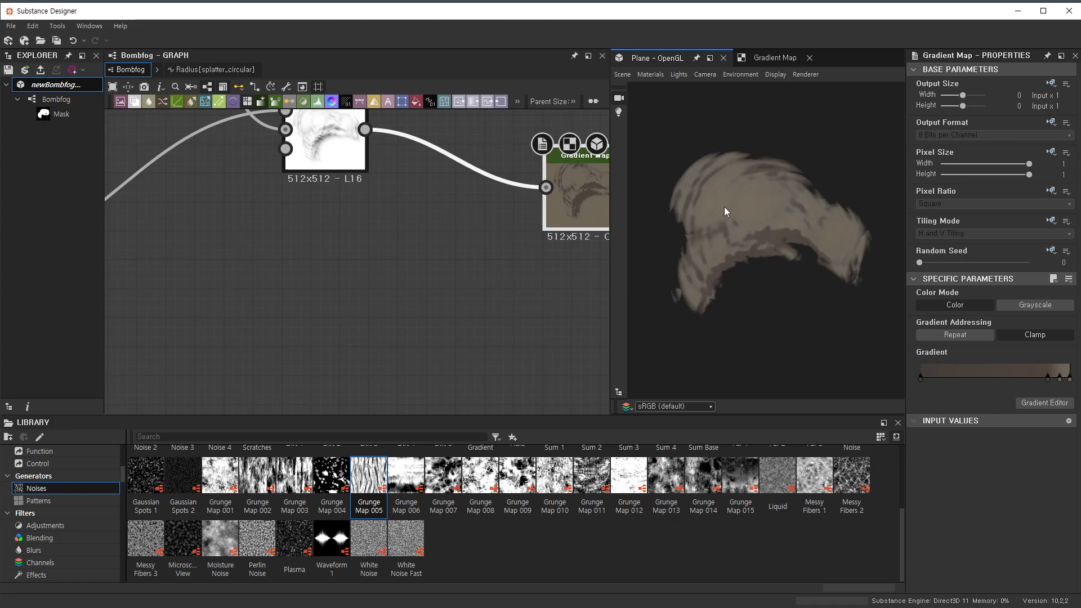
- Compare the rebuilt network's final Blend with the reference network's final Blend in the 2D view
{"action": "scroll", "coordinate": [399, 228], "scroll_direction": "down", "scroll_amount": 2}
{"action": "middle_click_drag", "start_coordinate": [399, 228], "coordinate": [461, 276]}
{"action": "scroll", "coordinate": [413, 215], "scroll_direction": "up", "scroll_amount": 4}
{"action": "double_click", "coordinate": [413, 214]}
{"action": "scroll", "coordinate": [525, 269], "scroll_direction": "down", "scroll_amount": 10}
{"action": "middle_click_drag", "start_coordinate": [566, 344], "coordinate": [529, 175]}
{"action": "middle_click_drag", "start_coordinate": [546, 289], "coordinate": [467, 262]}
{"action": "scroll", "coordinate": [478, 278], "scroll_direction": "up", "scroll_amount": 7}
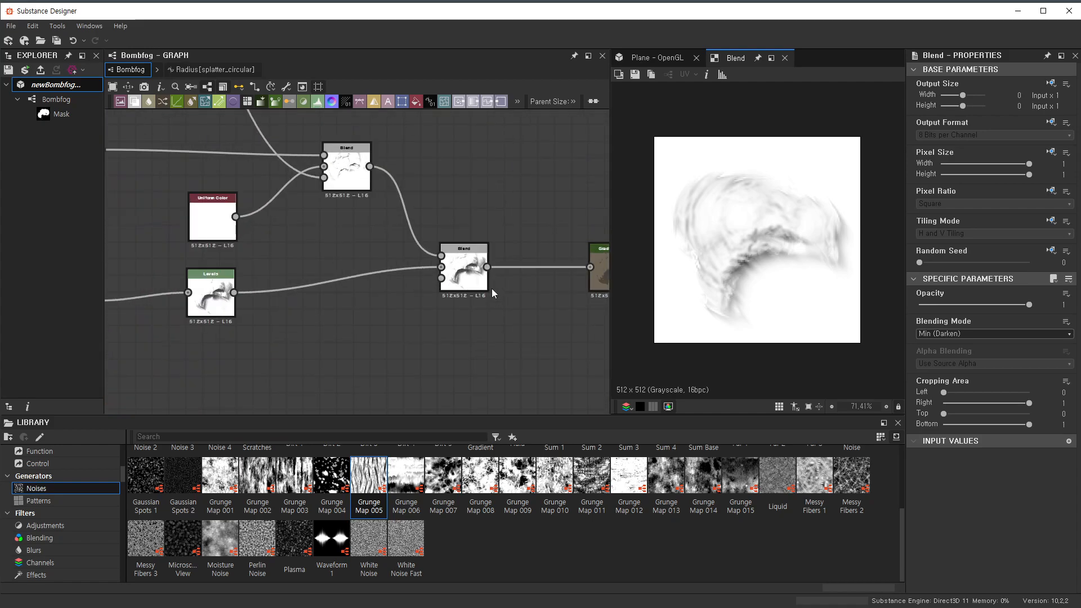
{"action": "scroll", "coordinate": [489, 288], "scroll_direction": "up", "scroll_amount": 7}
{"action": "double_click", "coordinate": [432, 223]}
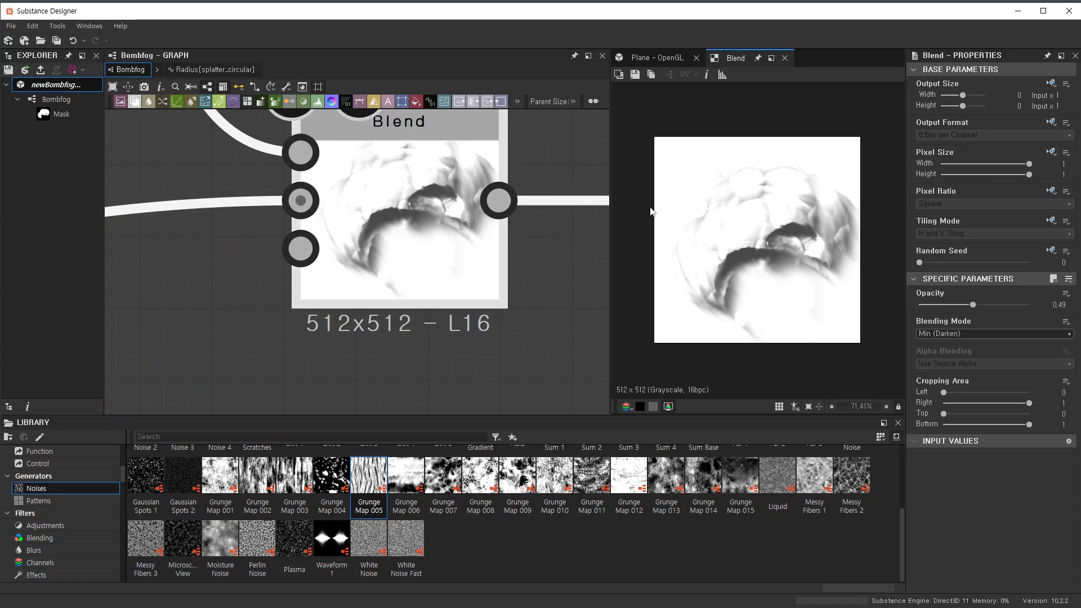
- Examine the reference network's Gradient Map result in the 2D view for comparison with the rebuilt smoke
{"action": "scroll", "coordinate": [563, 293], "scroll_direction": "down", "scroll_amount": 3}
{"action": "middle_click_drag", "start_coordinate": [563, 293], "coordinate": [330, 281]}
{"action": "middle_click_drag", "start_coordinate": [597, 310], "coordinate": [458, 295]}
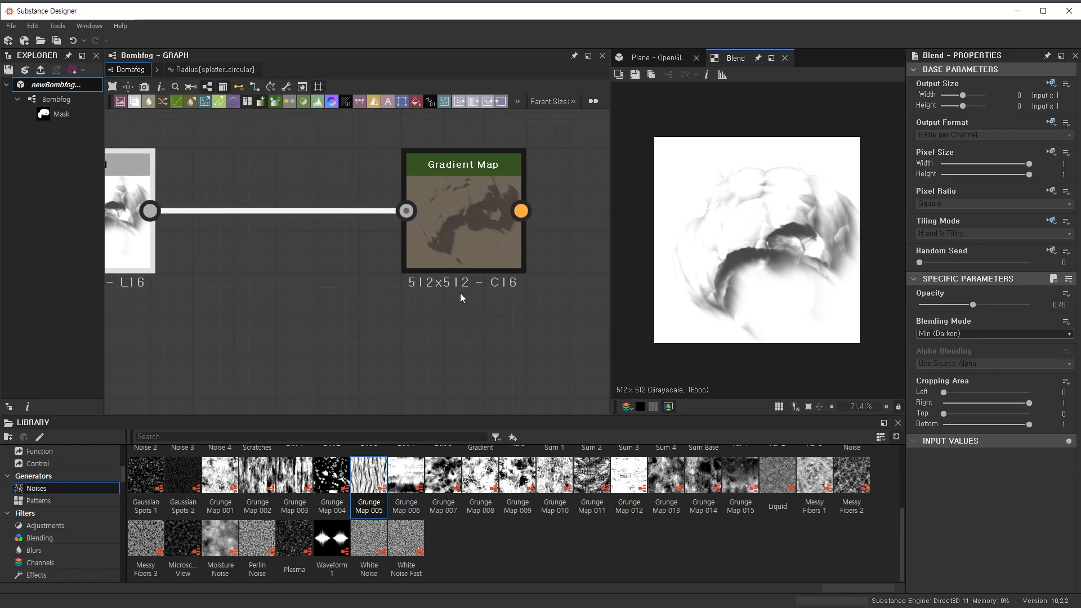
{"action": "scroll", "coordinate": [458, 295], "scroll_direction": "up", "scroll_amount": 3}
{"action": "double_click", "coordinate": [480, 191]}
{"action": "scroll", "coordinate": [788, 248], "scroll_direction": "up", "scroll_amount": 4}
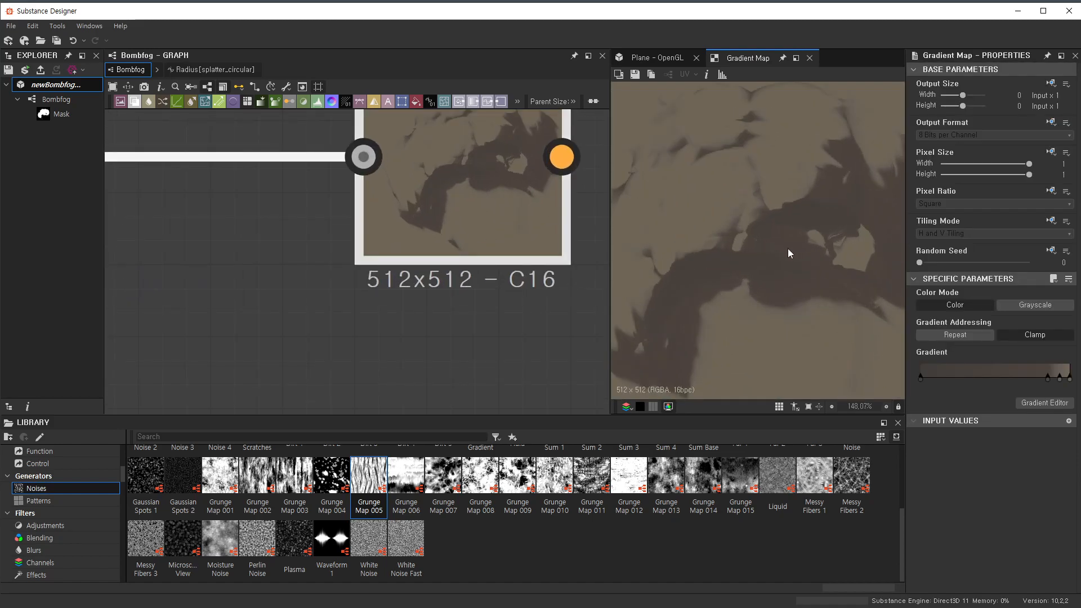
{"action": "scroll", "coordinate": [786, 248], "scroll_direction": "down", "scroll_amount": 4}
- Look back through the reference network from the shading branches to the WarpTexture2 frame
{"action": "scroll", "coordinate": [448, 263], "scroll_direction": "down", "scroll_amount": 5}
{"action": "scroll", "coordinate": [394, 264], "scroll_direction": "down", "scroll_amount": 5}
{"action": "middle_click_drag", "start_coordinate": [269, 270], "coordinate": [444, 332]}
{"action": "middle_click_drag", "start_coordinate": [326, 276], "coordinate": [459, 293]}
{"action": "scroll", "coordinate": [507, 290], "scroll_direction": "down", "scroll_amount": 1}
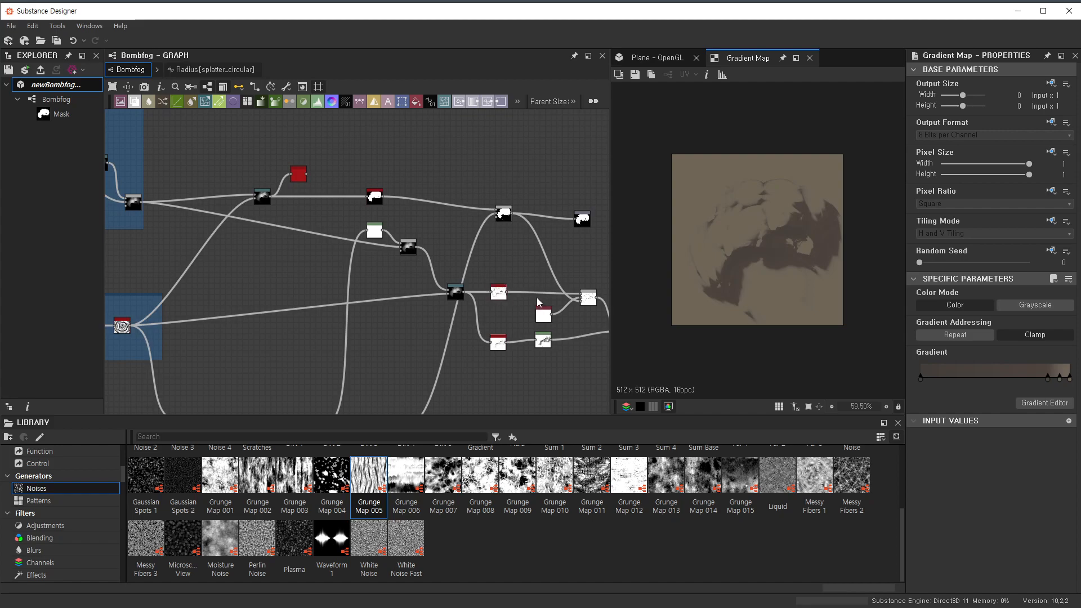
{"action": "scroll", "coordinate": [528, 298], "scroll_direction": "down", "scroll_amount": 4}
{"action": "middle_click_drag", "start_coordinate": [456, 340], "coordinate": [525, 239]}
{"action": "scroll", "coordinate": [329, 308], "scroll_direction": "up", "scroll_amount": 3}
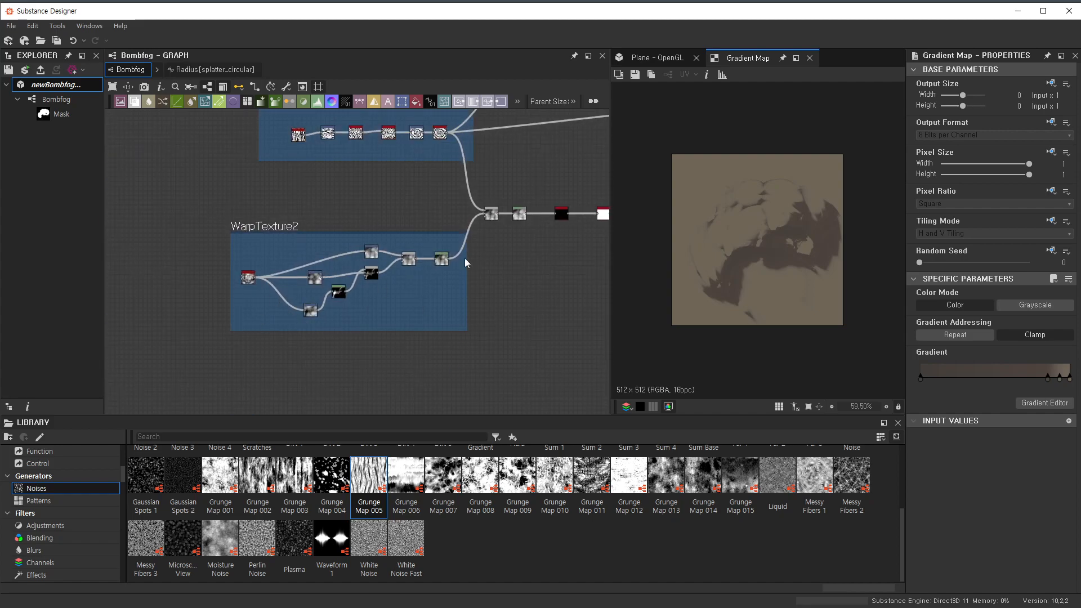